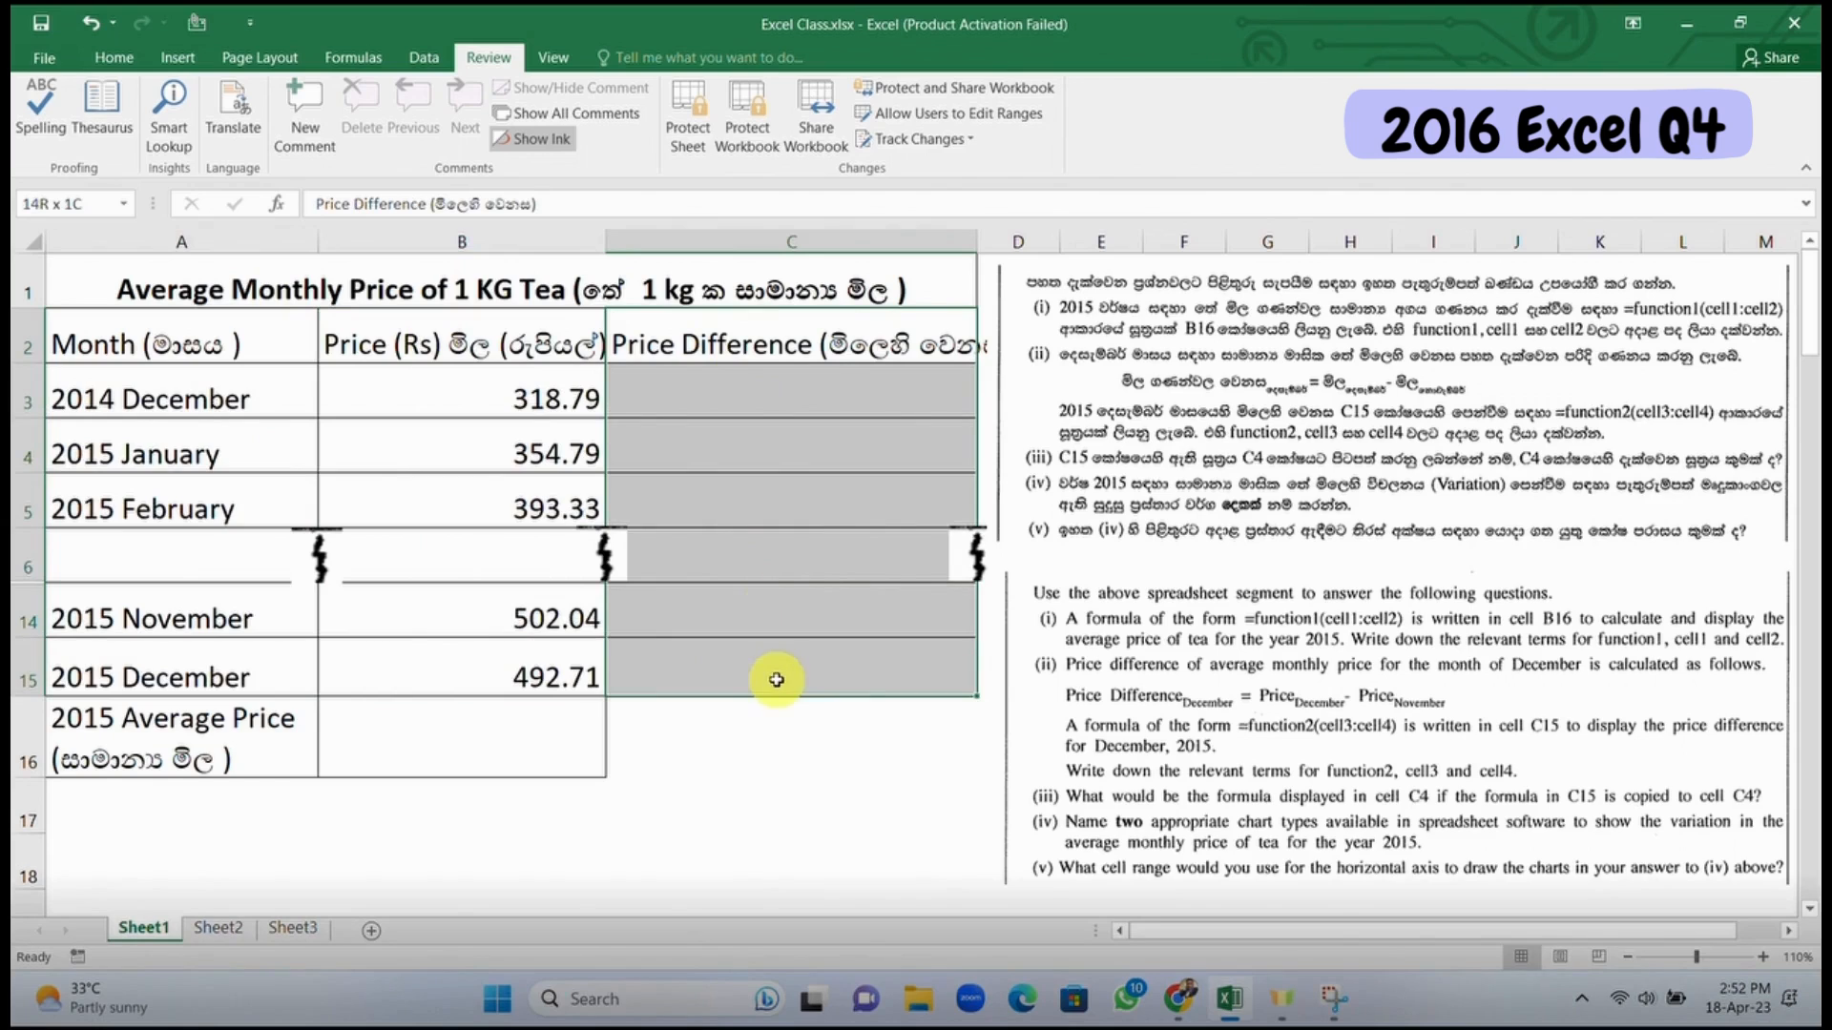
Step: Review row 6 and cell C4 of the tea price table on Sheet1, and switch to Sheet2
left_click(24, 565)
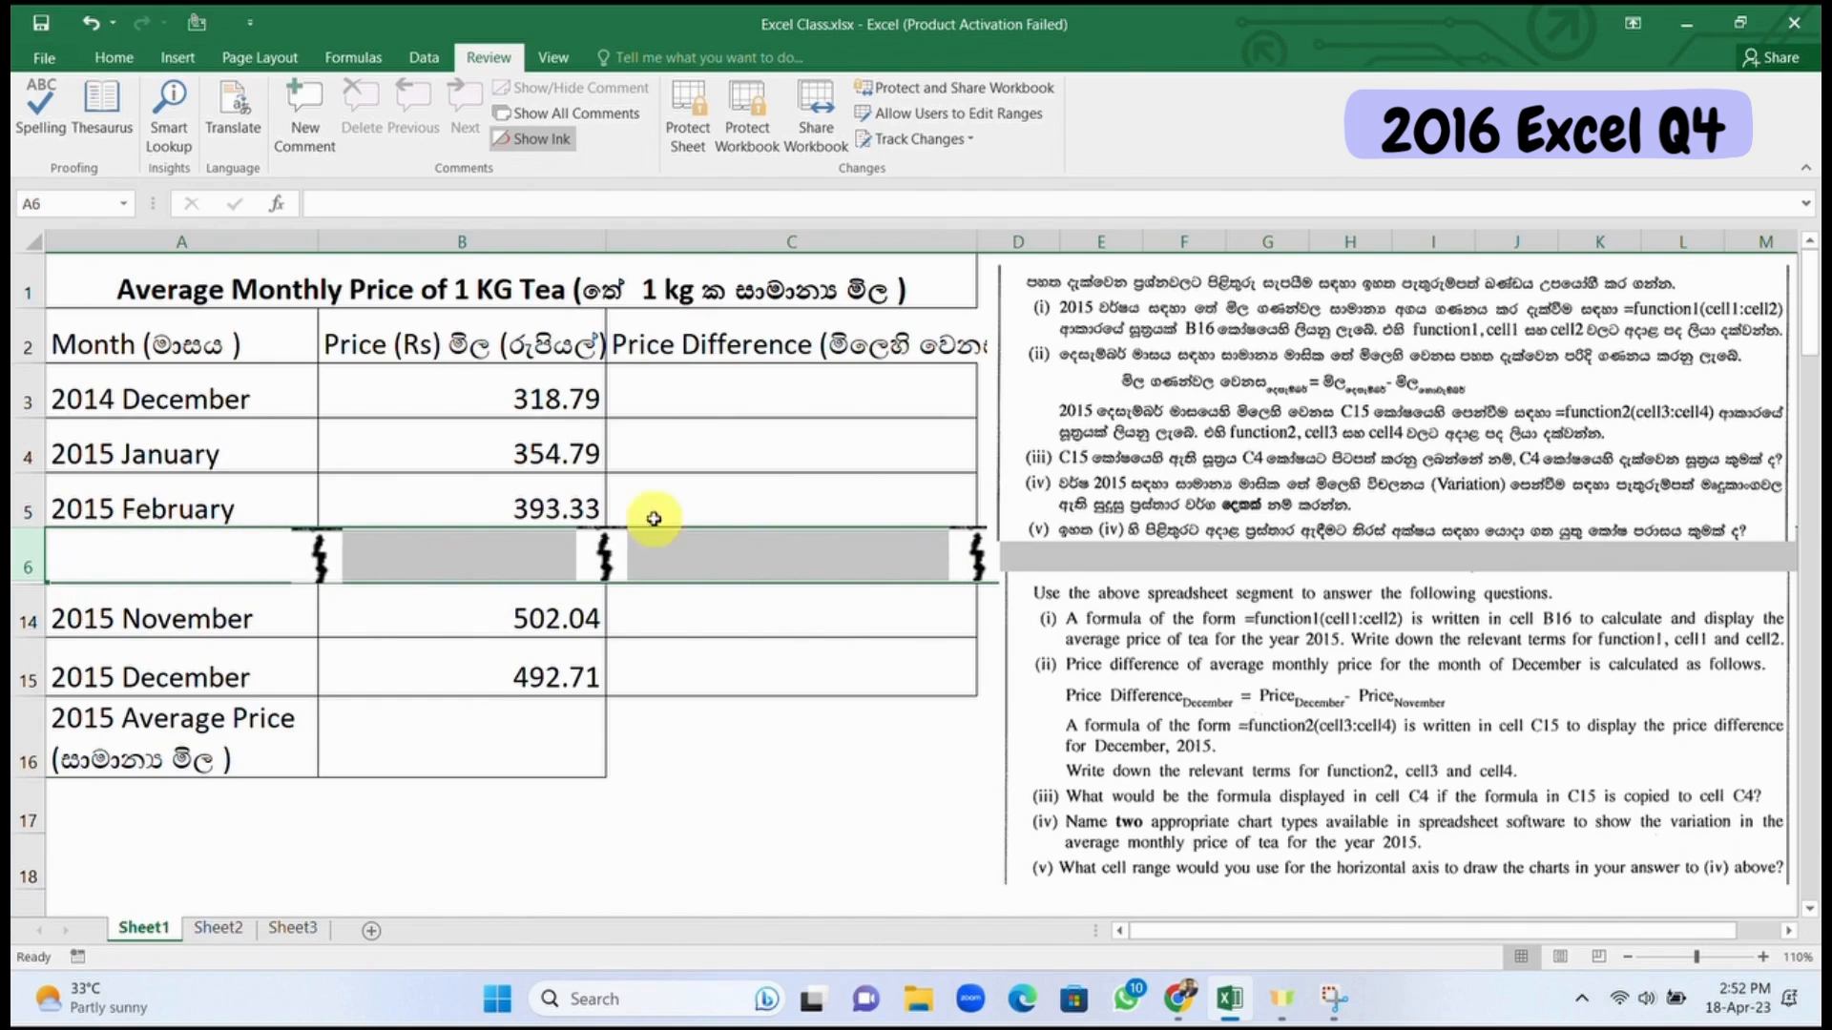
left_click(828, 436)
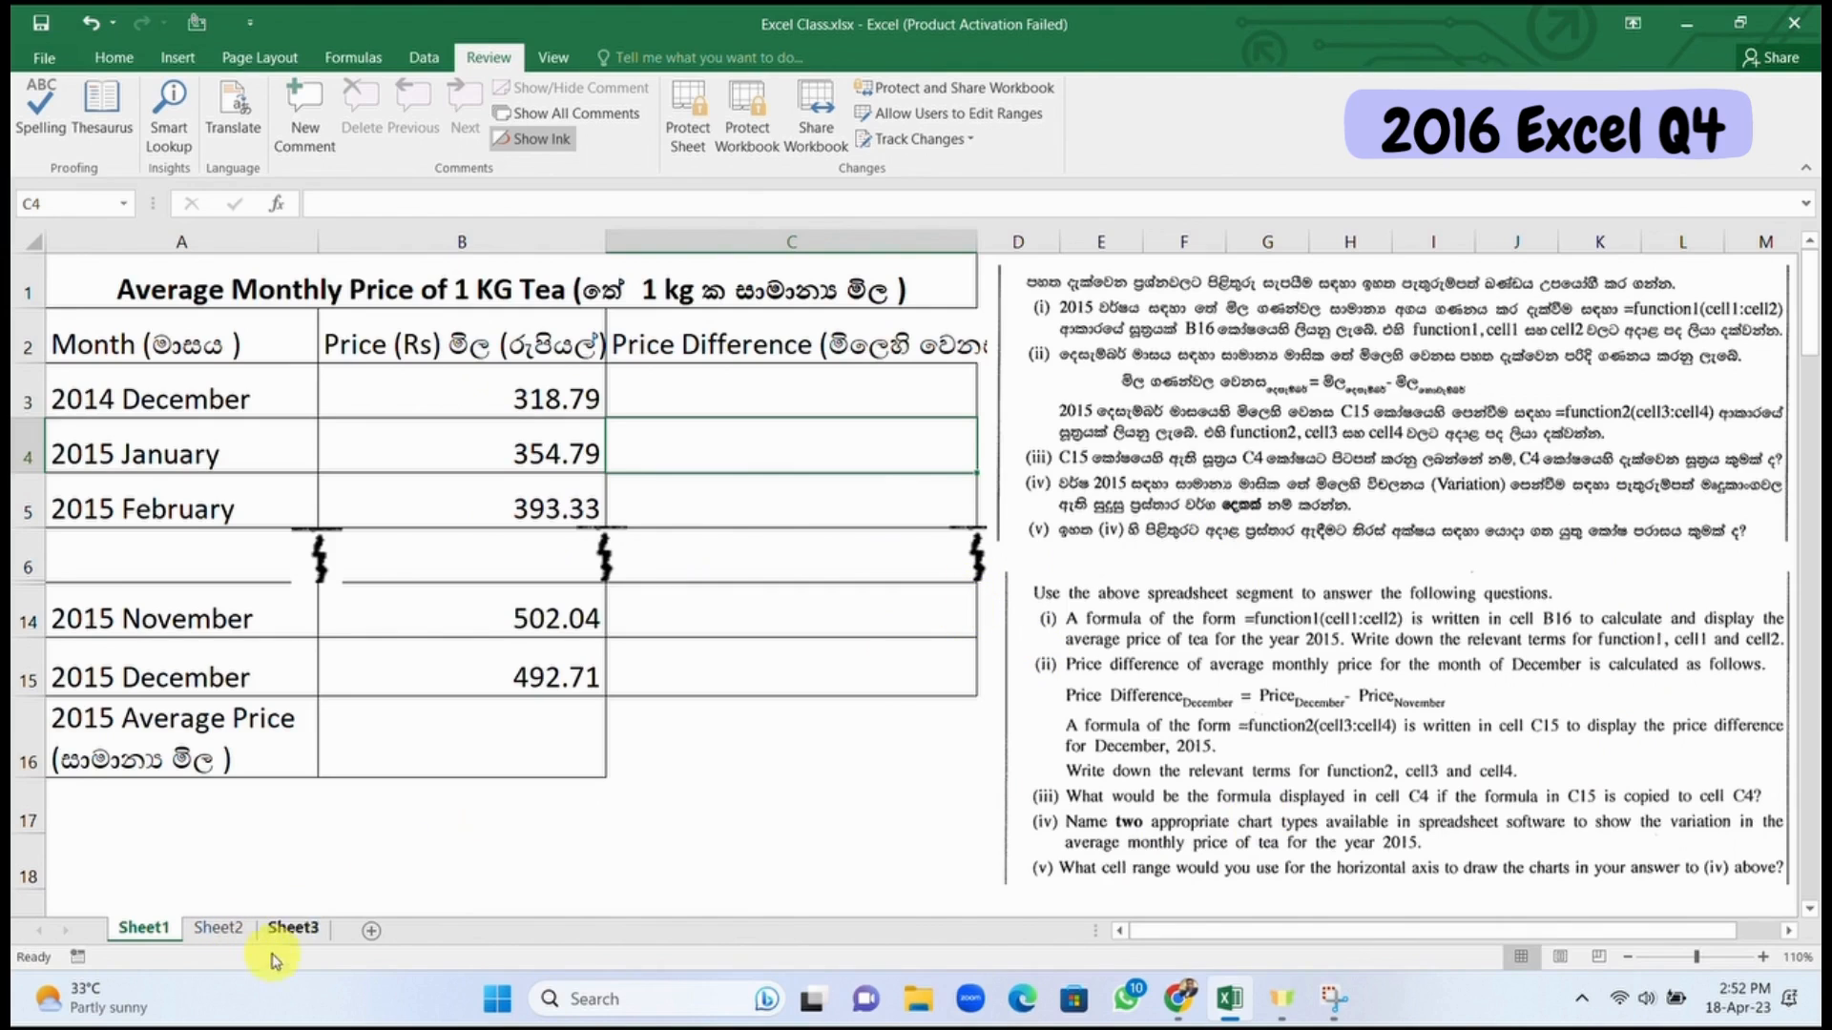
left_click(220, 928)
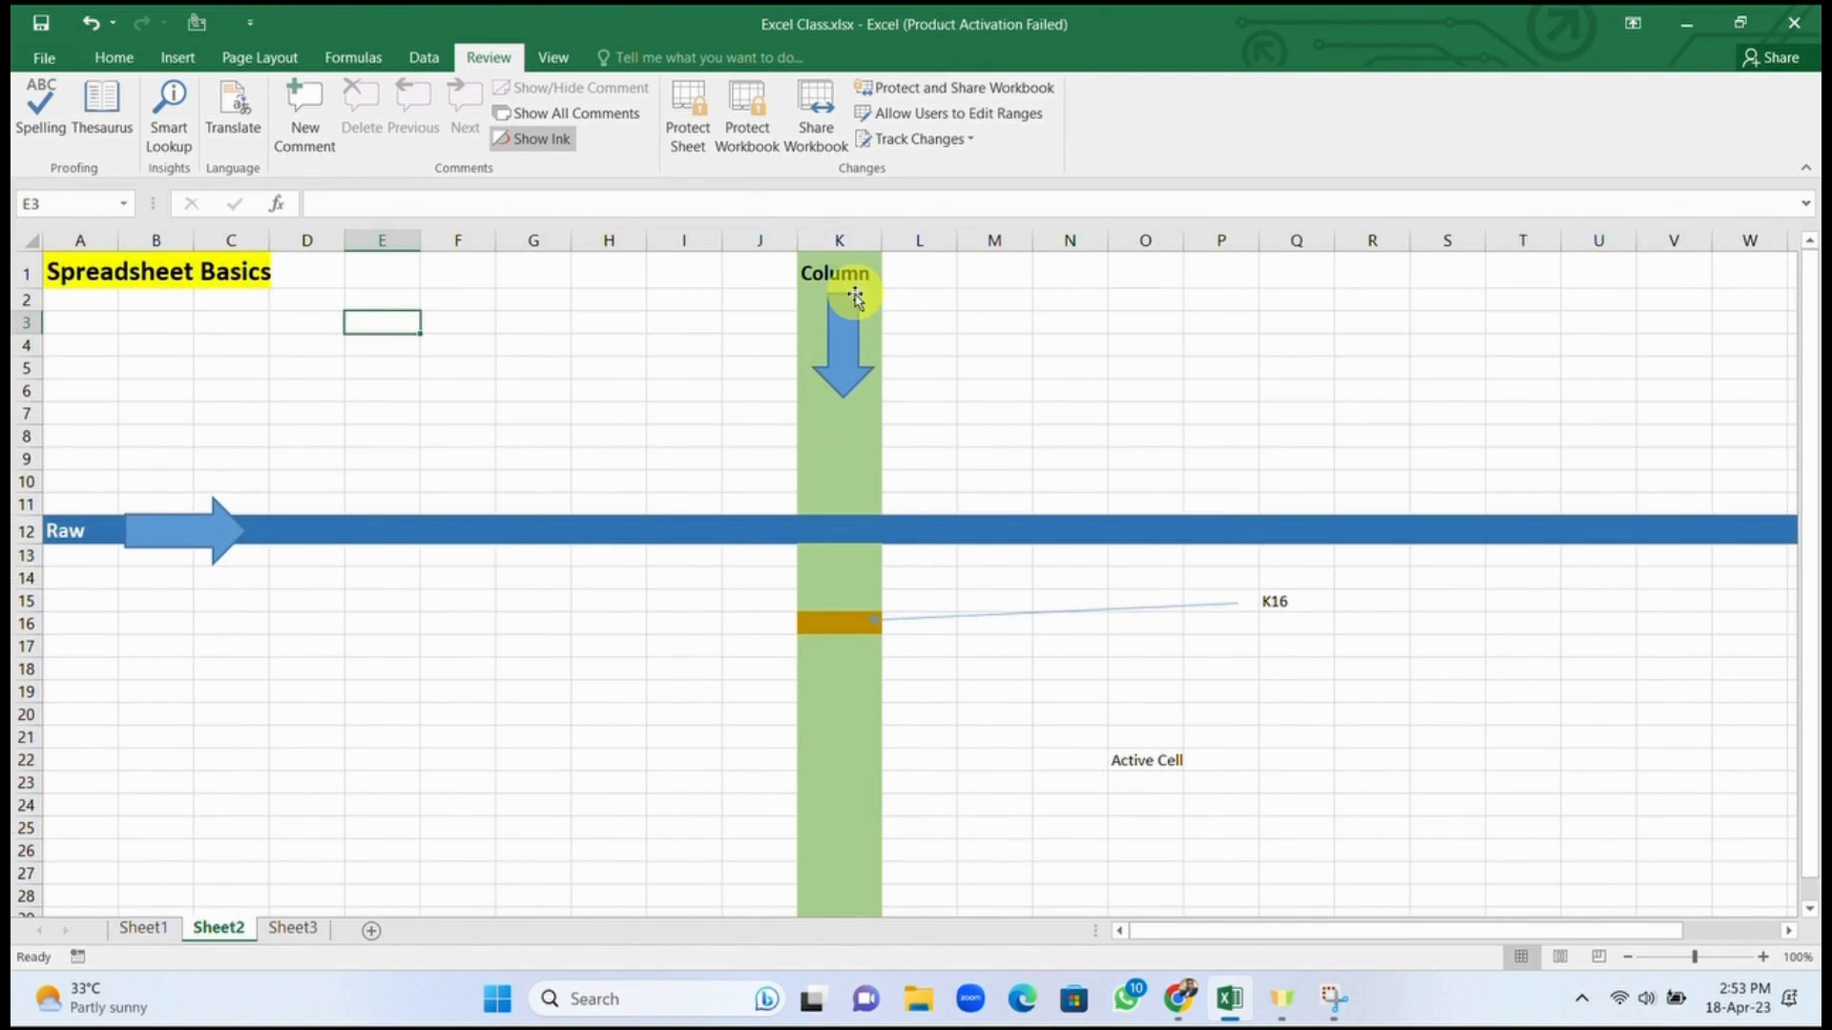
left_click(143, 928)
left_click(225, 927)
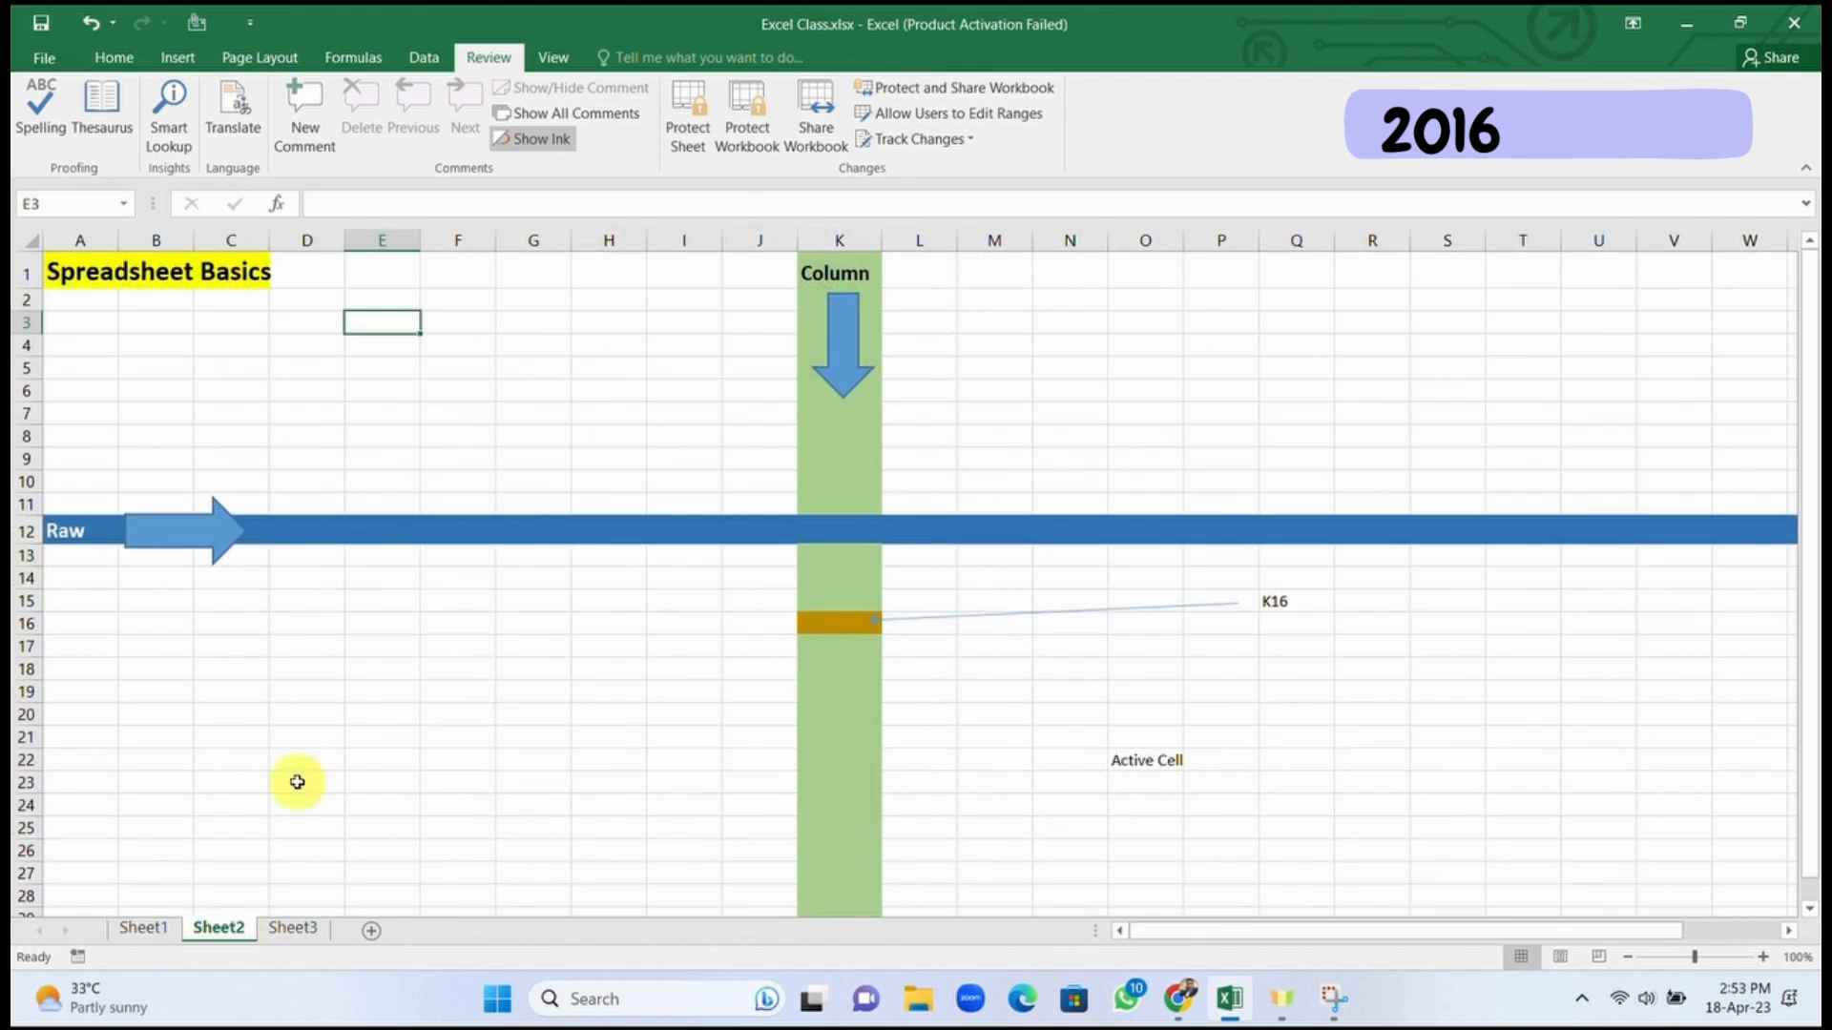
Step: Stretch the down arrow below the Column heading in column K until it reaches row 28
left_click(851, 278)
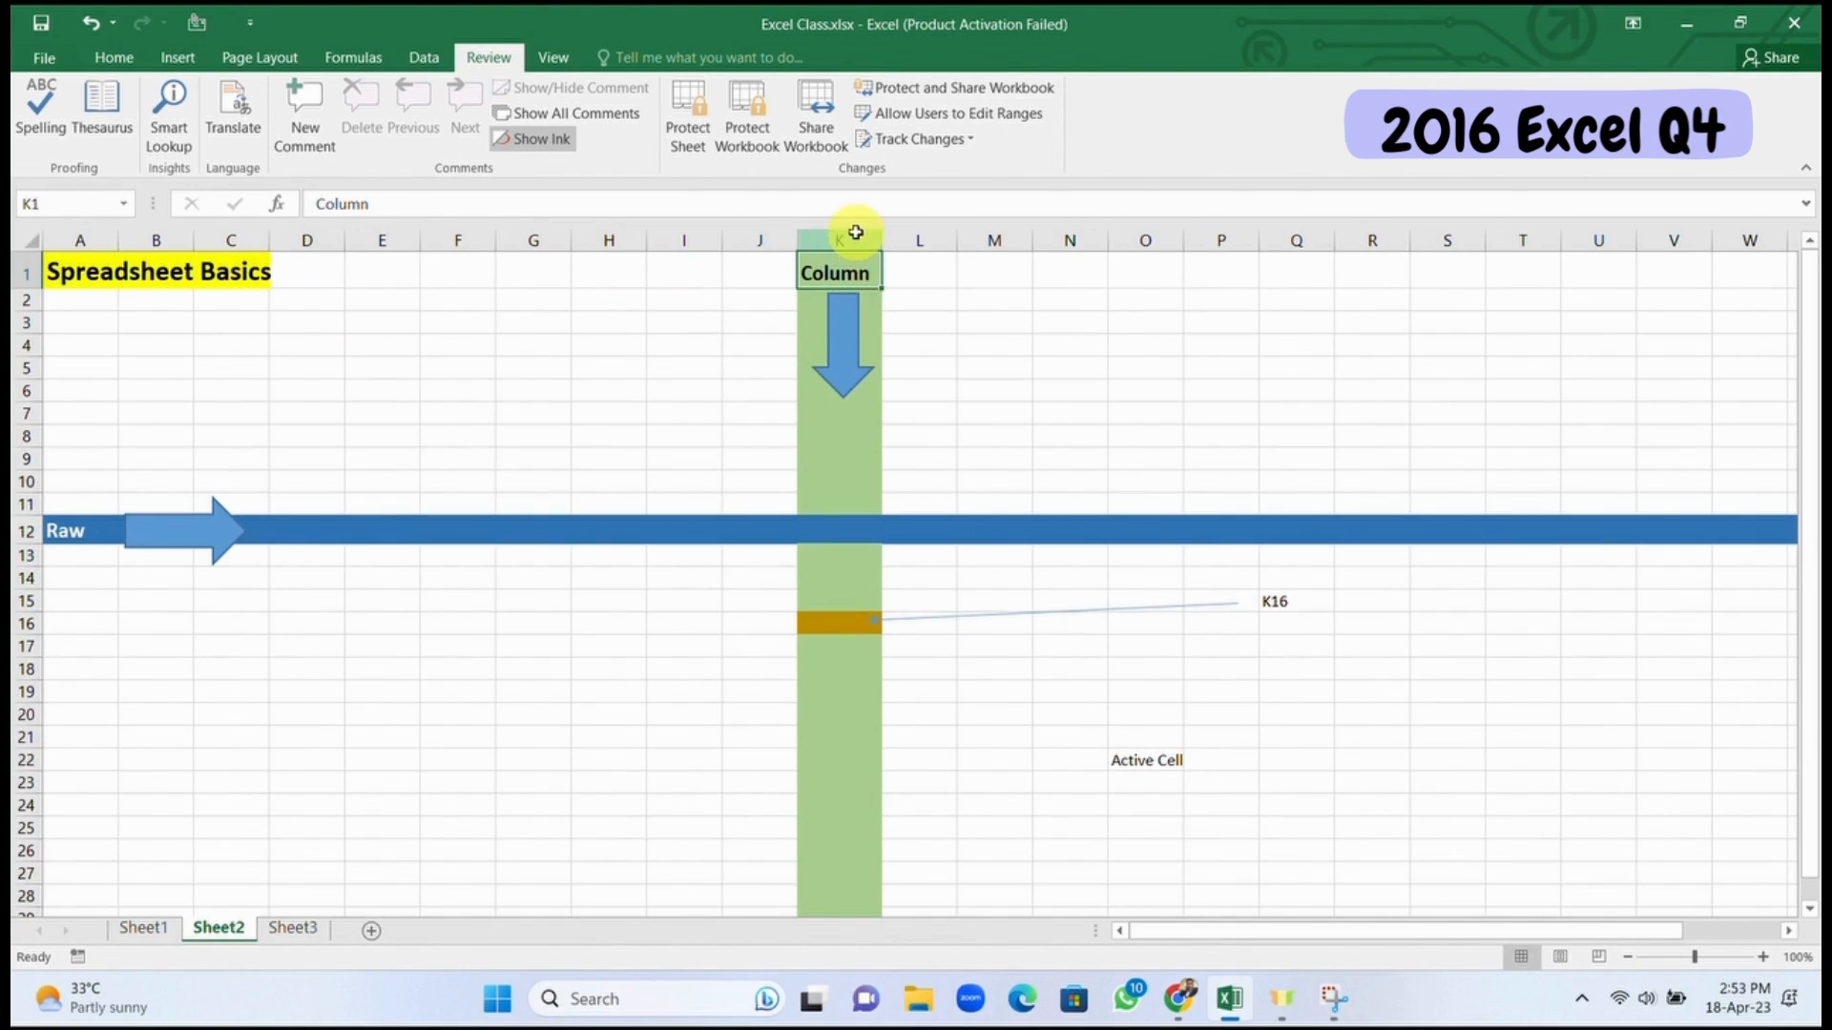
left_click(908, 341)
left_click(847, 351)
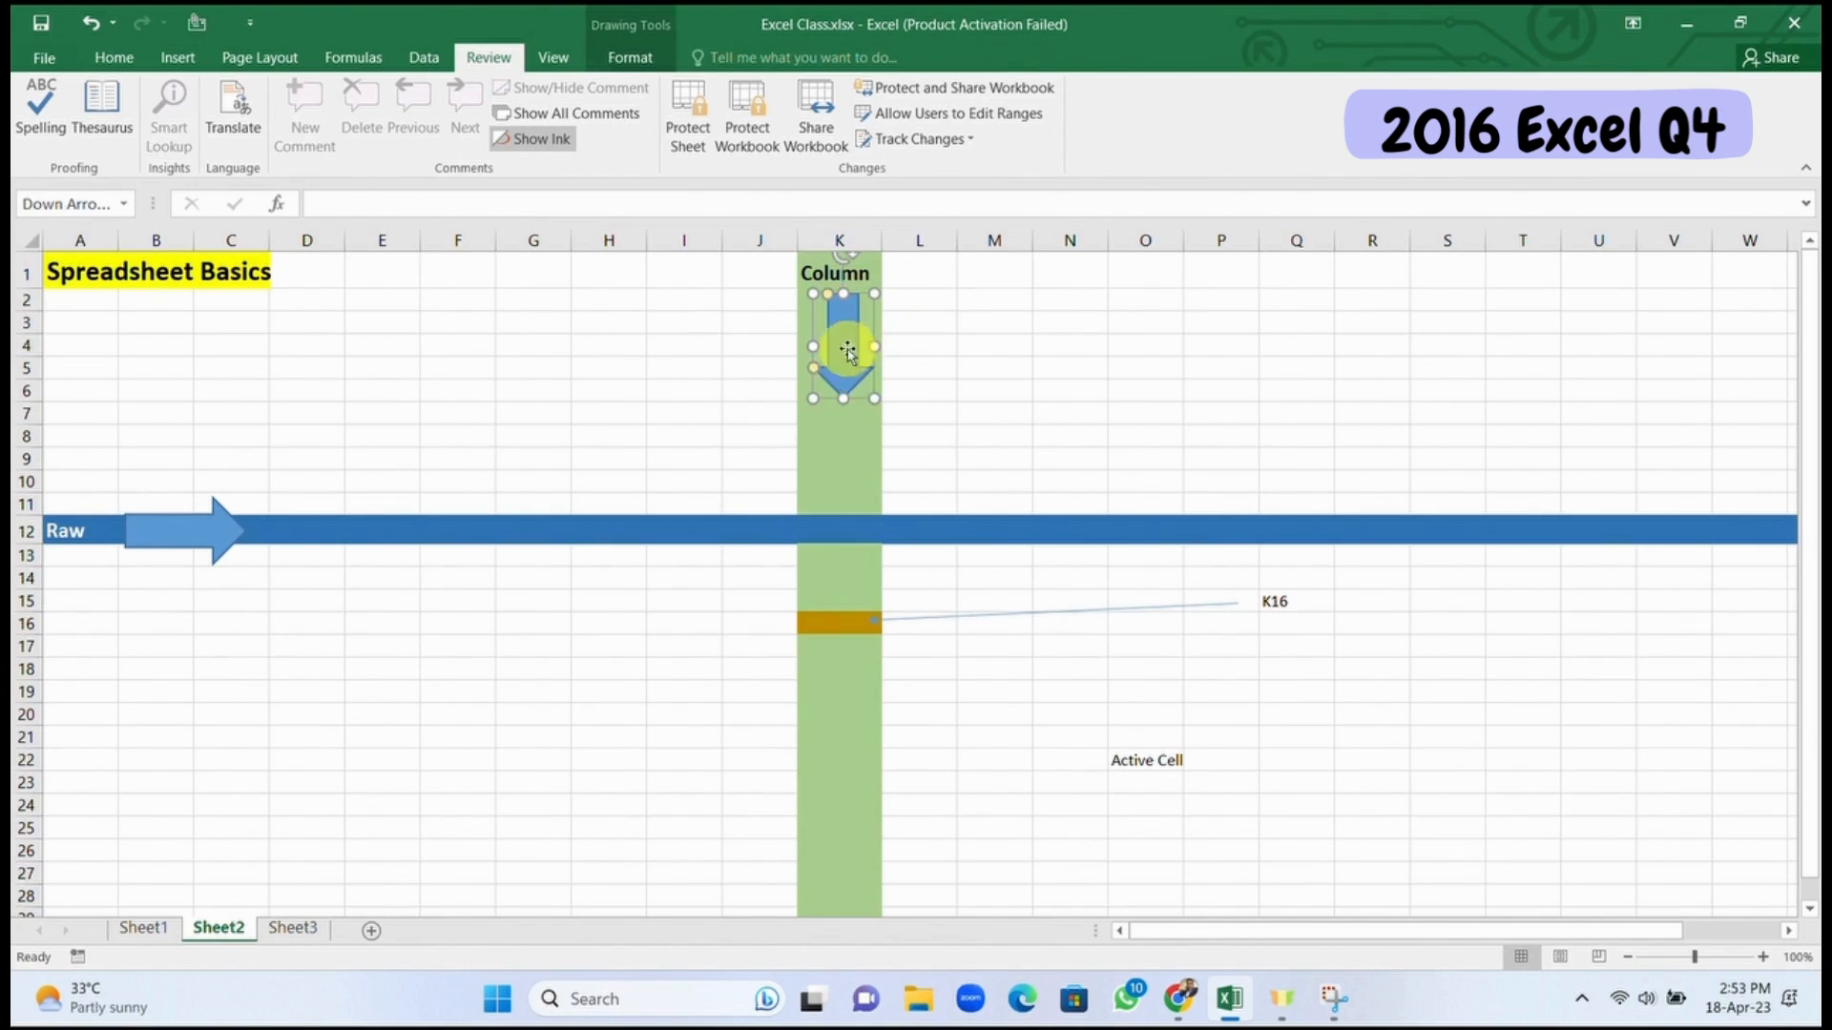
left_click_drag(842, 400, 850, 825)
scroll(887, 649, "up", 1)
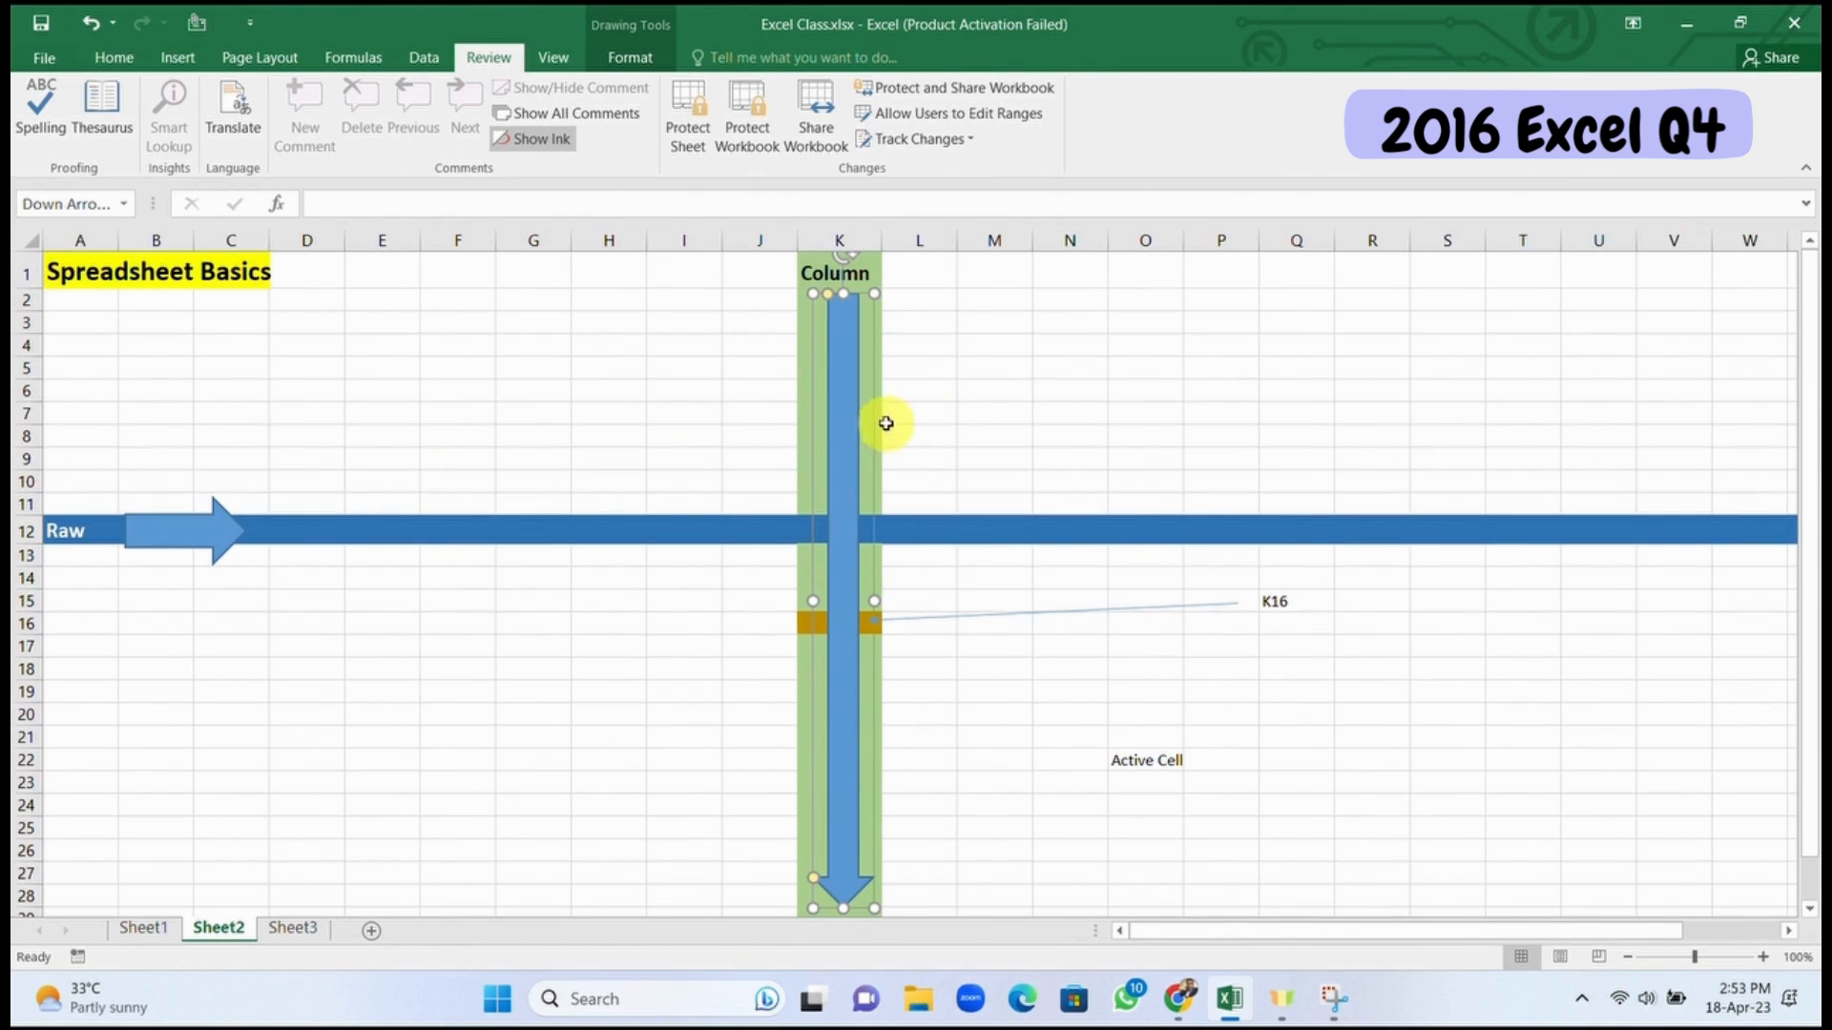
left_click(746, 417)
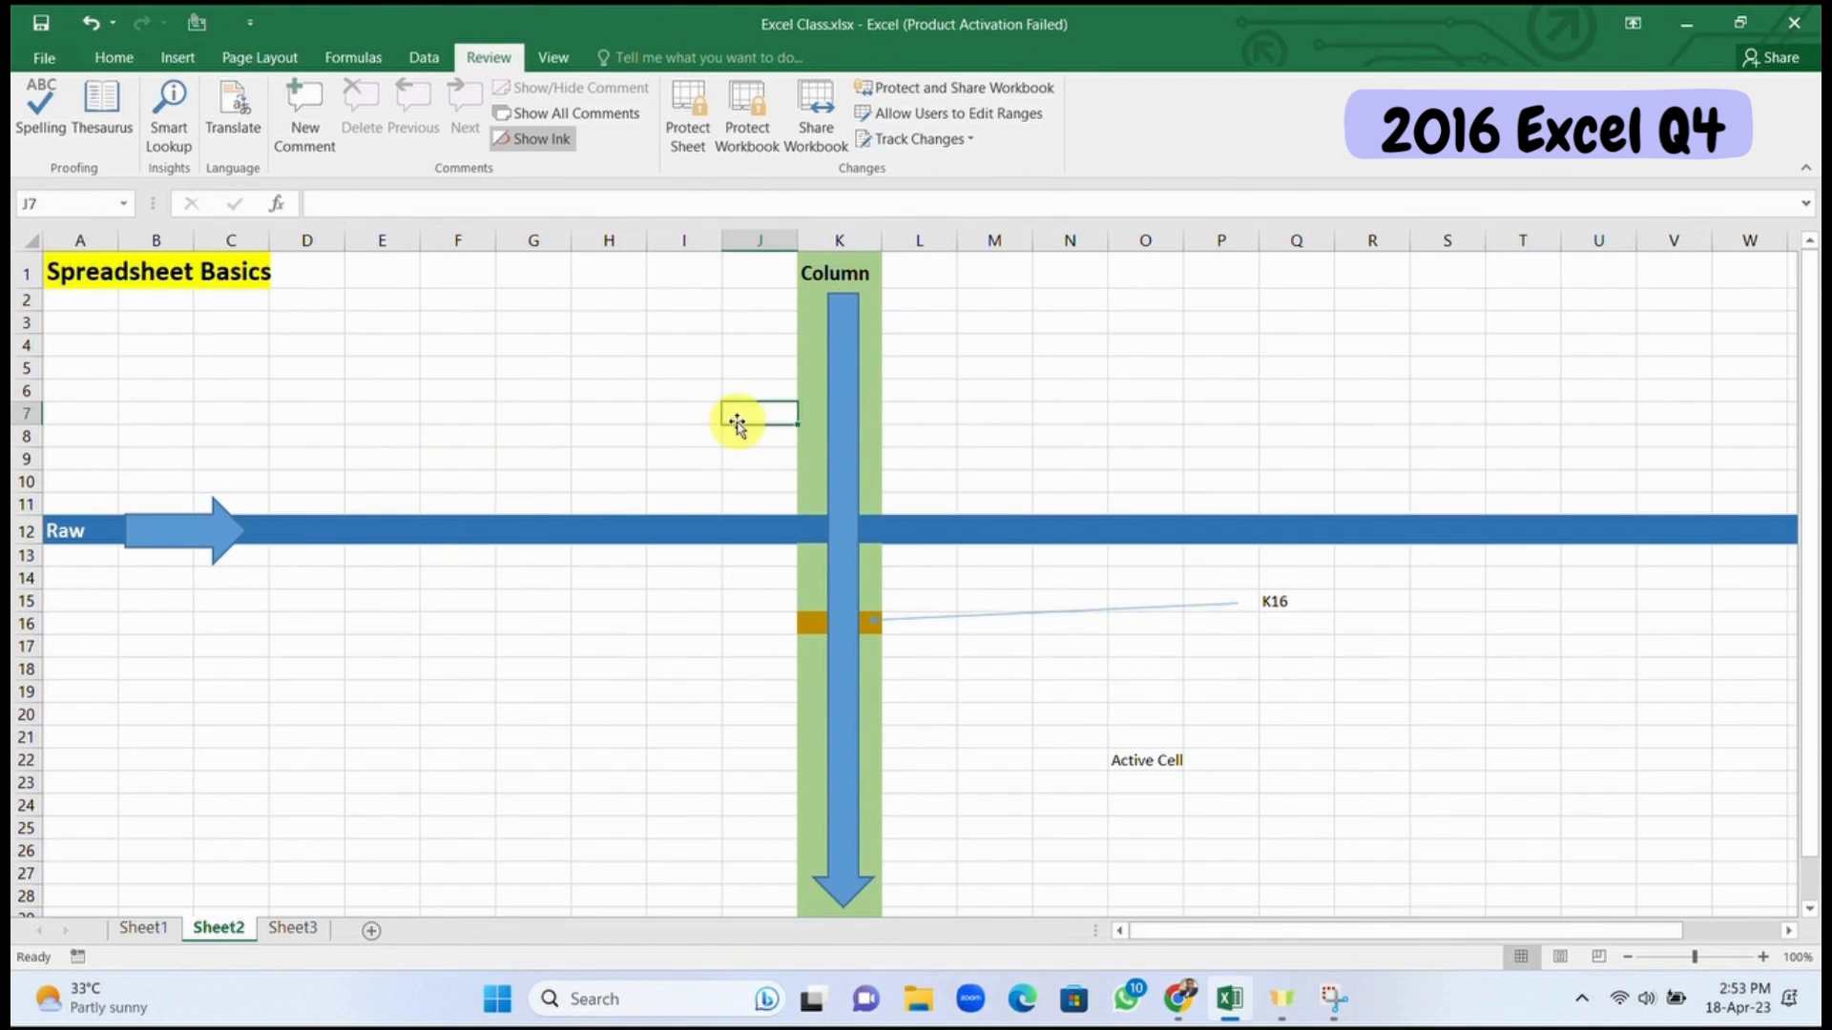
Step: Shorten the down arrow in column K to end in row 5, and slightly shorten the right arrow in row 12
left_click(832, 870)
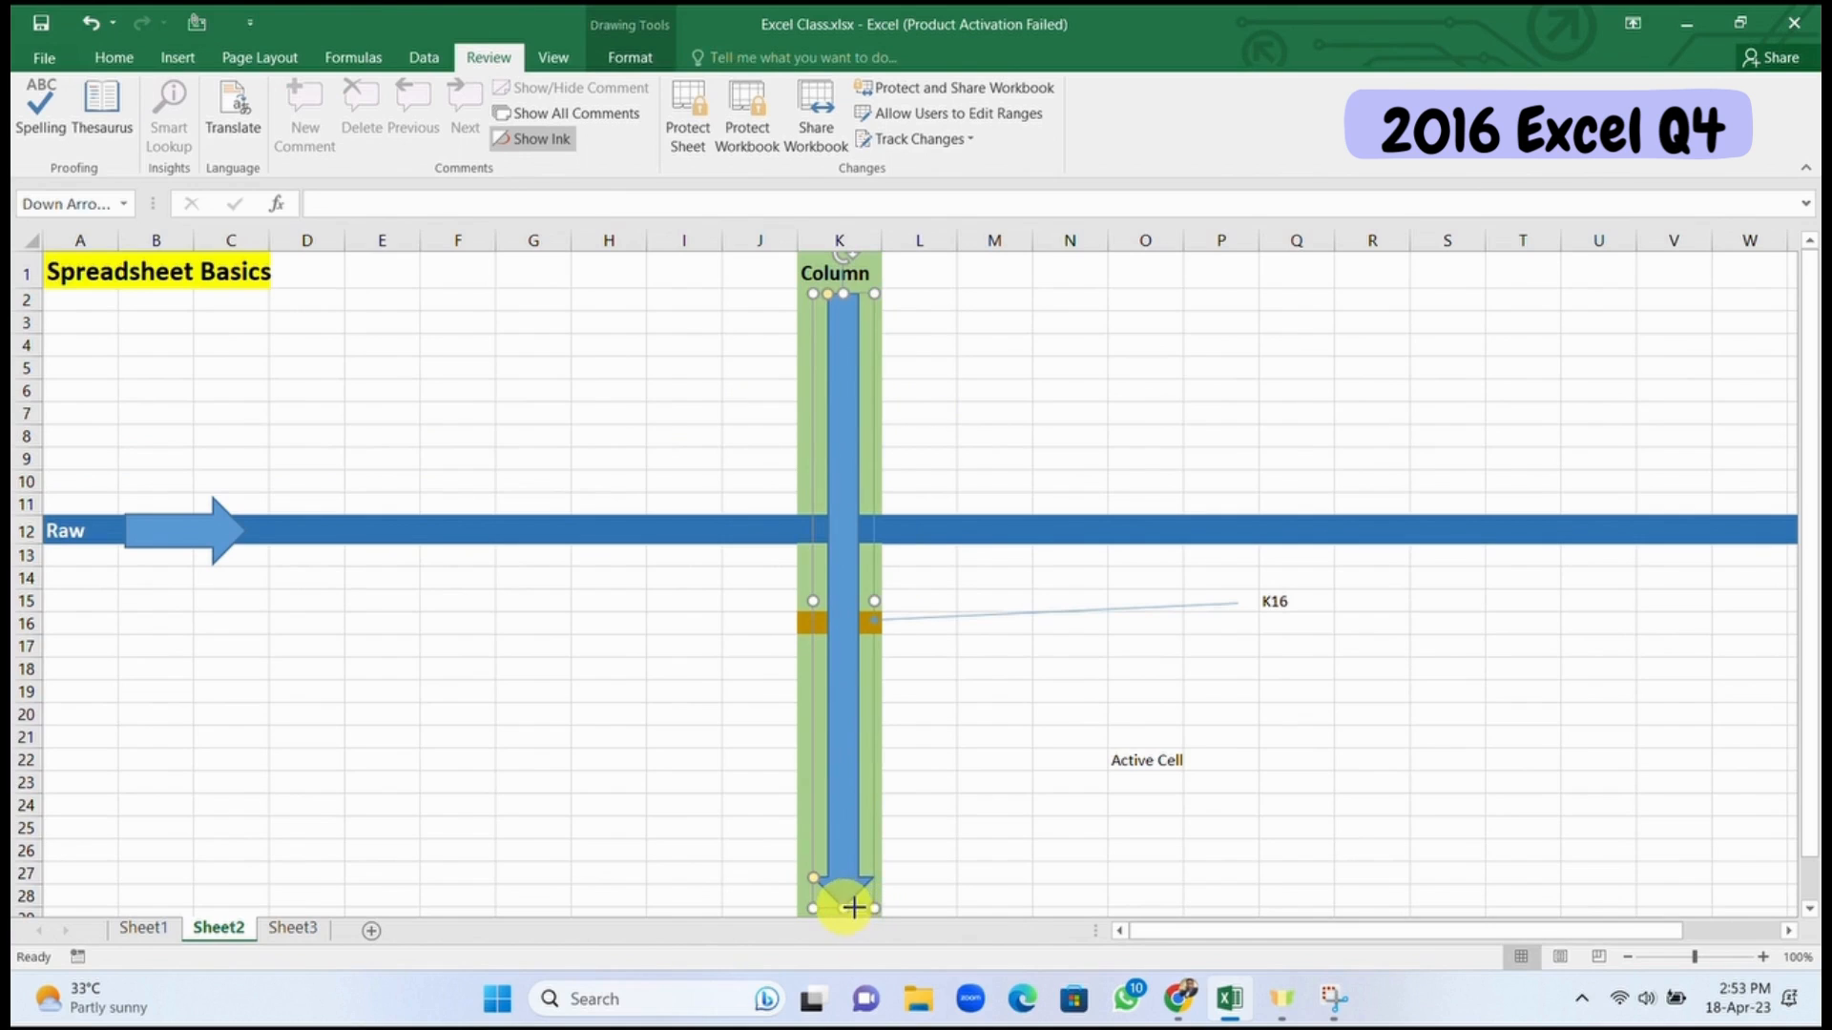
left_click_drag(852, 907, 888, 374)
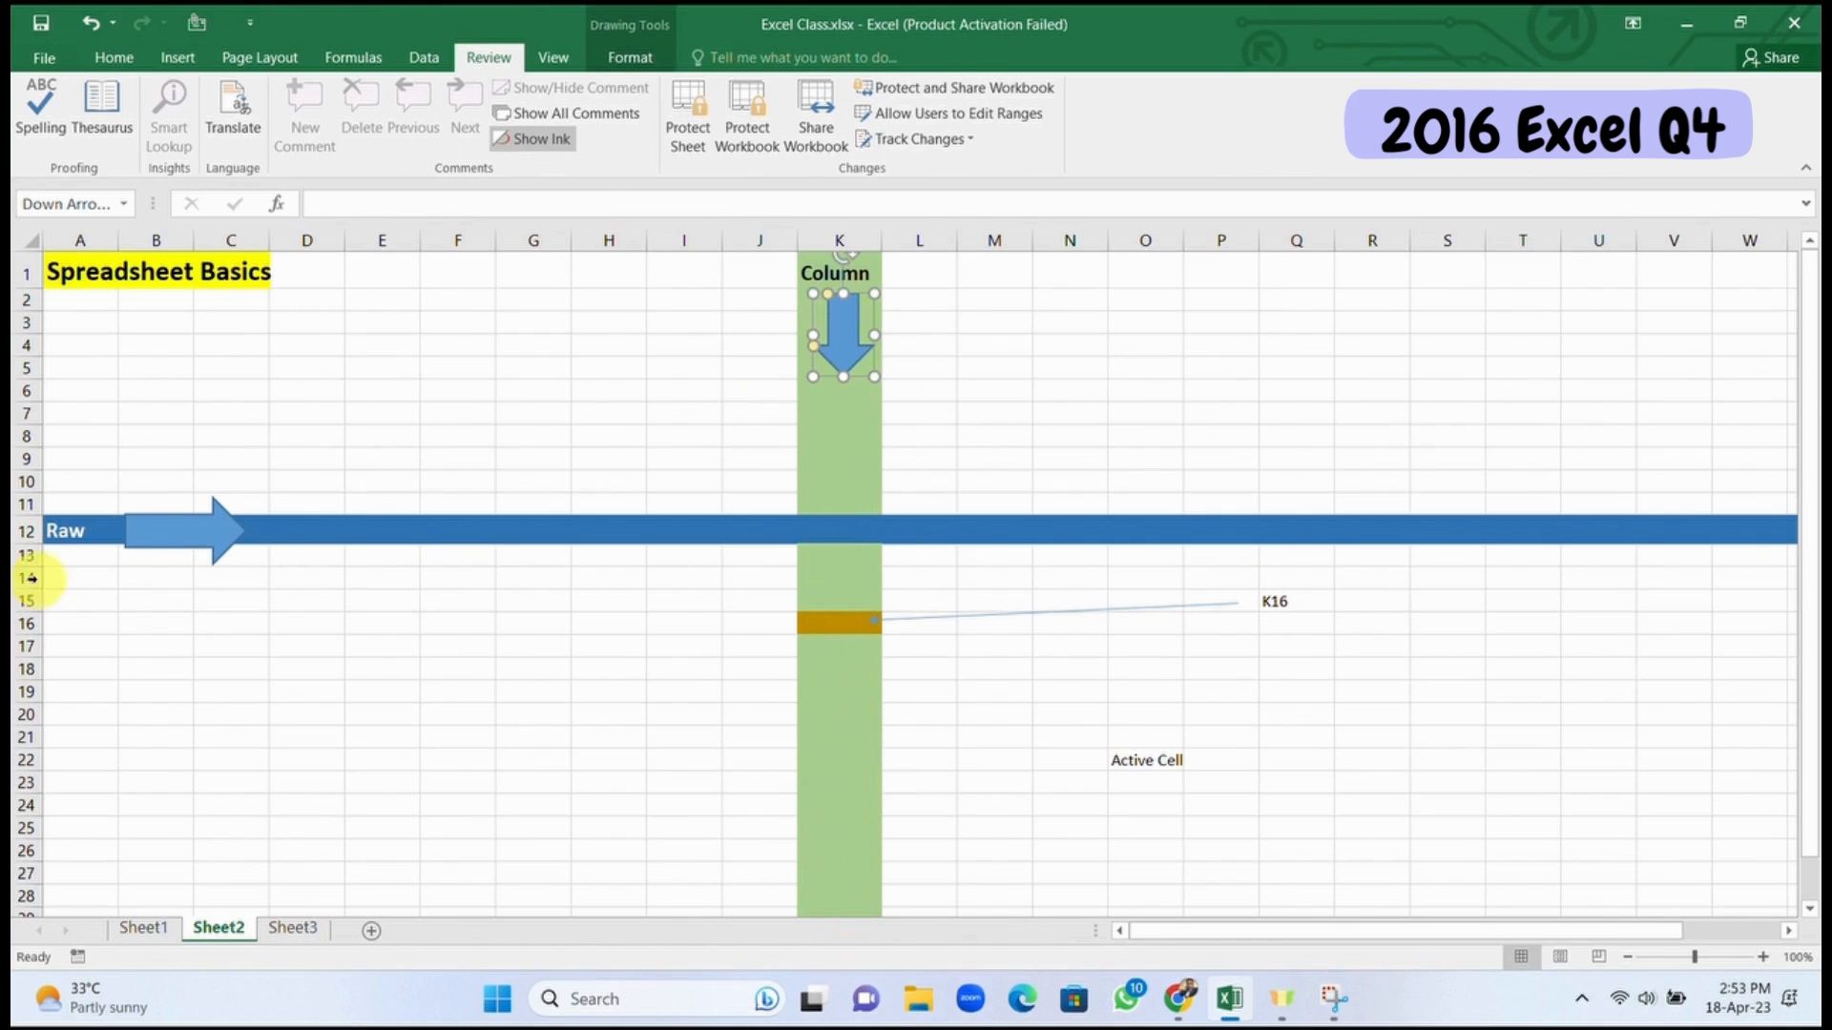
left_click(181, 549)
mouse_move(250, 532)
left_mouse_down()
mouse_move(1697, 581)
mouse_move(222, 513)
left_mouse_up()
key("Escape")
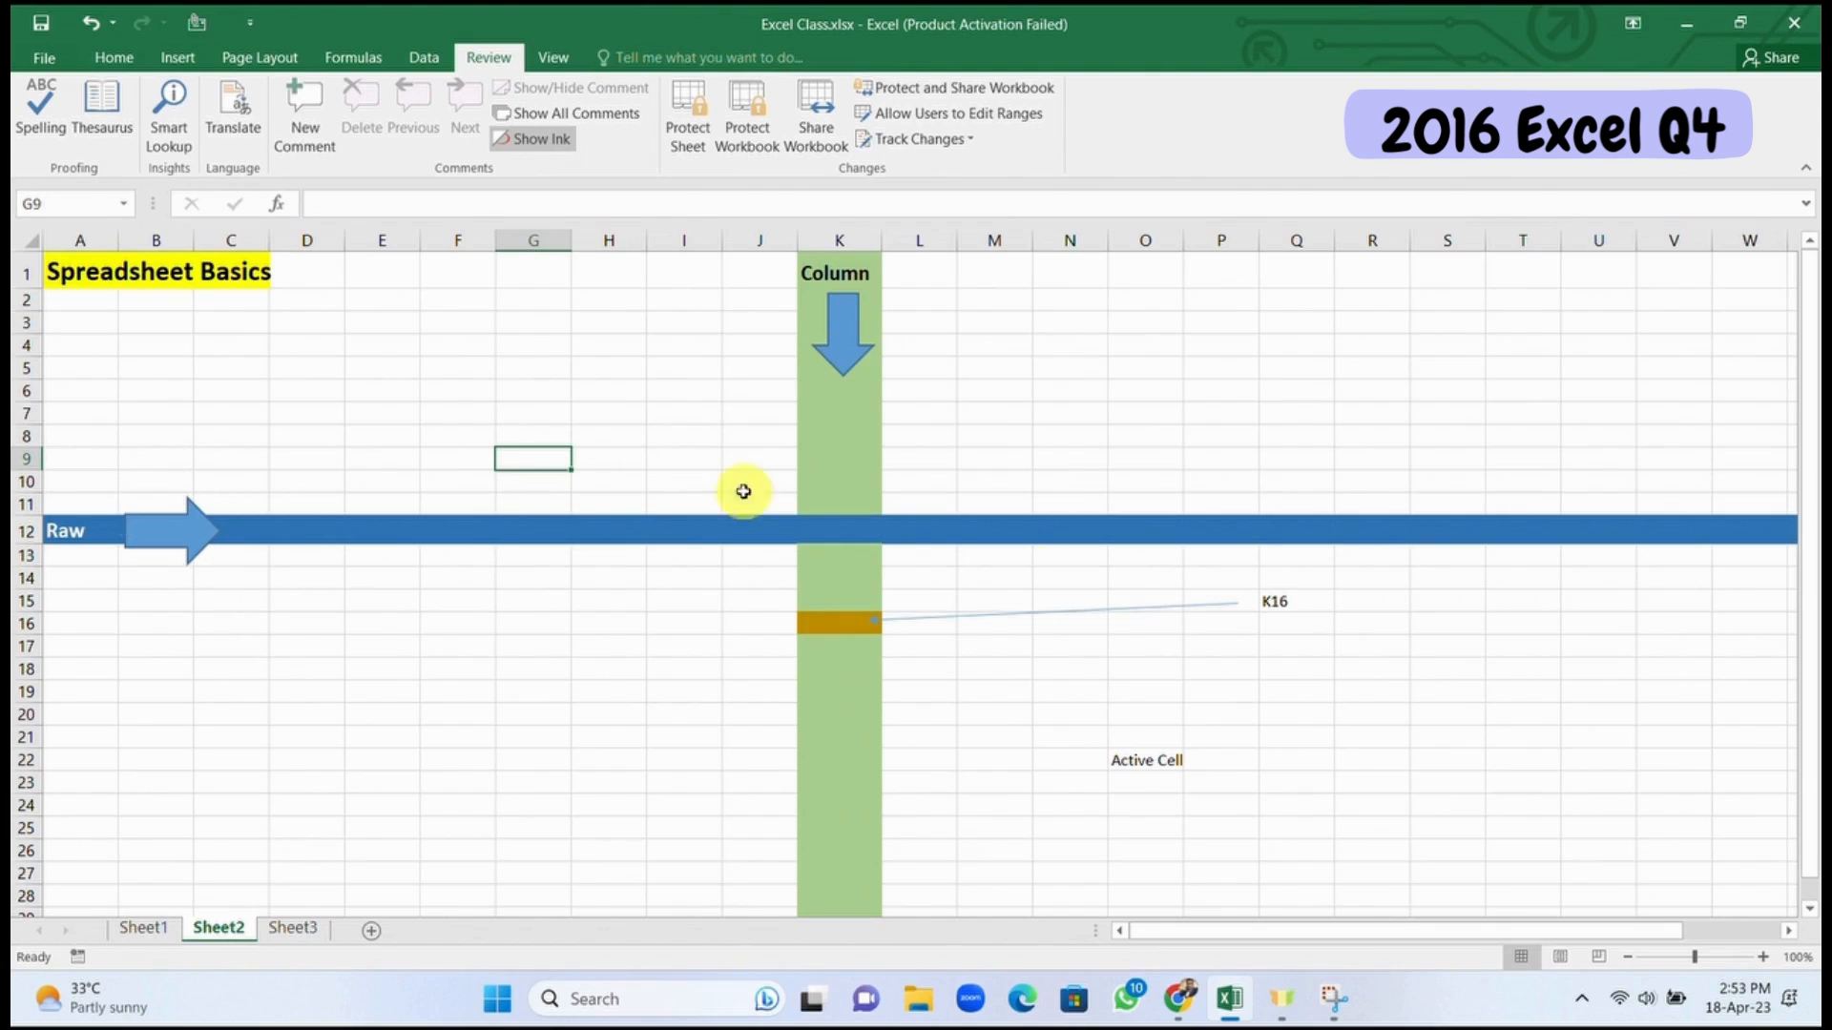
Step: Examine cell addresses by selecting K16, several cells in column A and row 1, G6, K16 again and the Active Cell label in O22
left_click(840, 627)
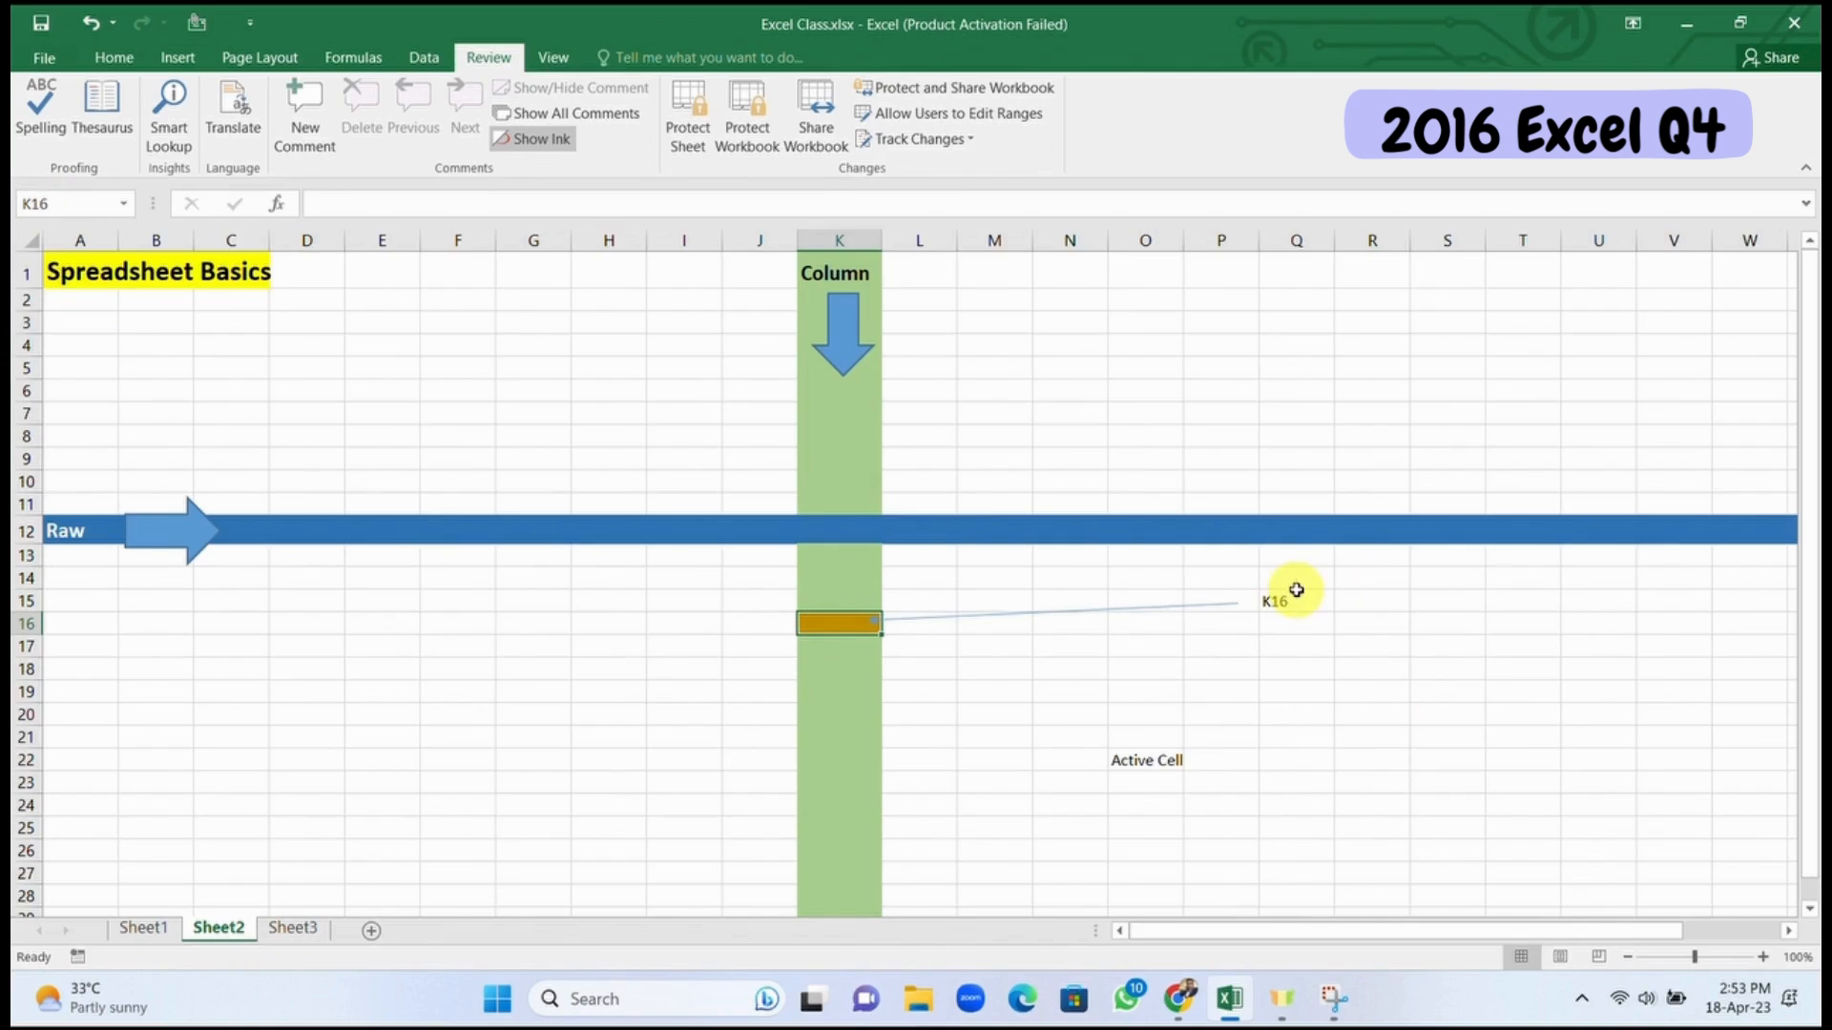
left_click(67, 273)
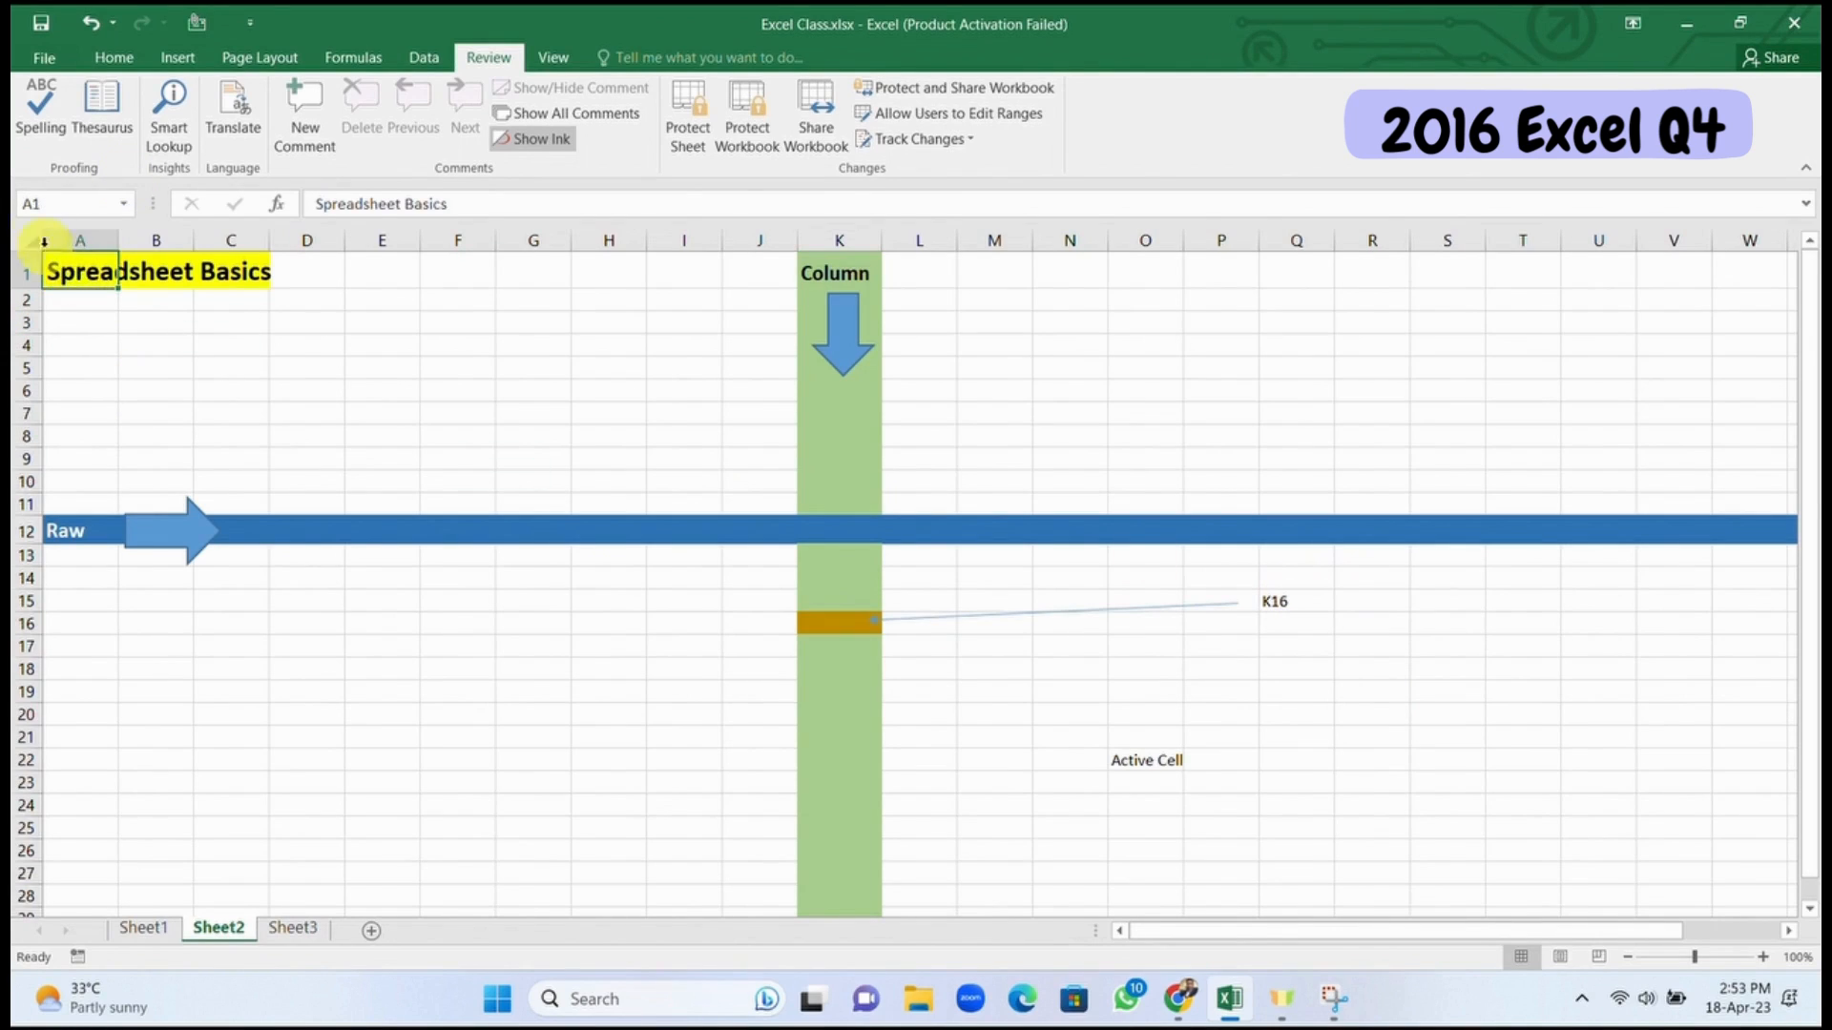
left_click(78, 304)
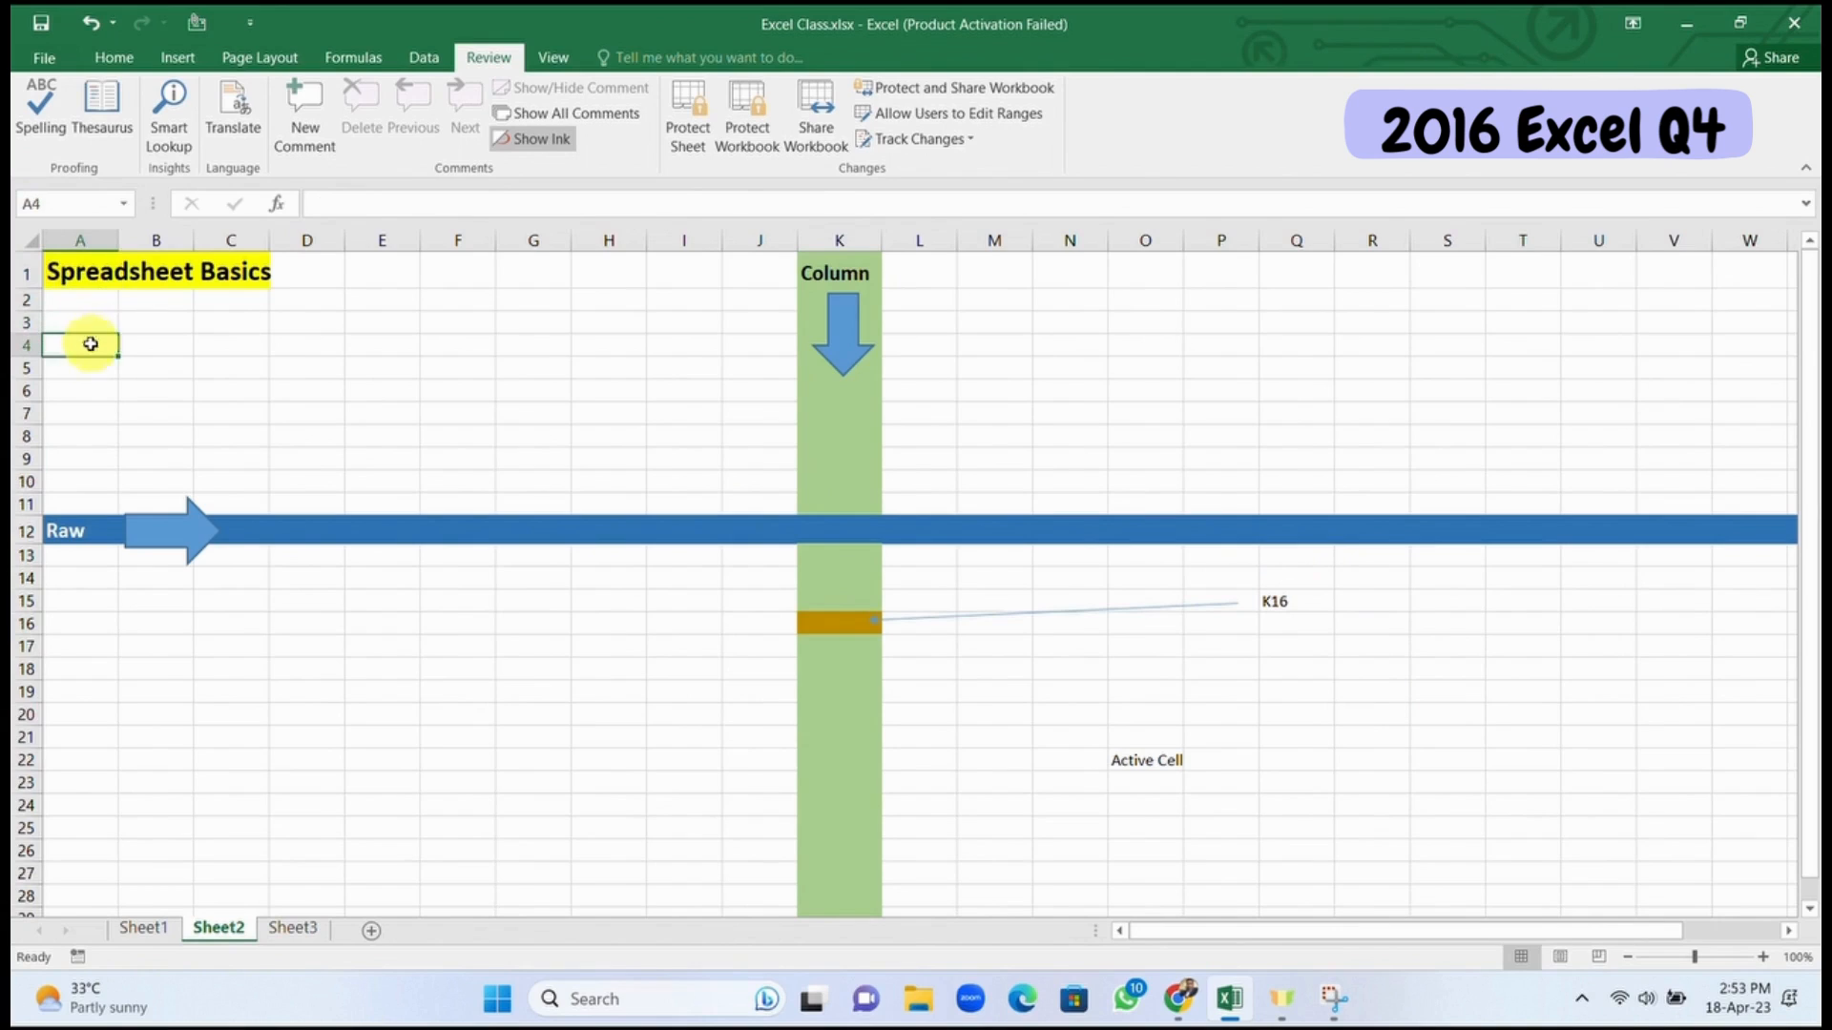
left_click(87, 270)
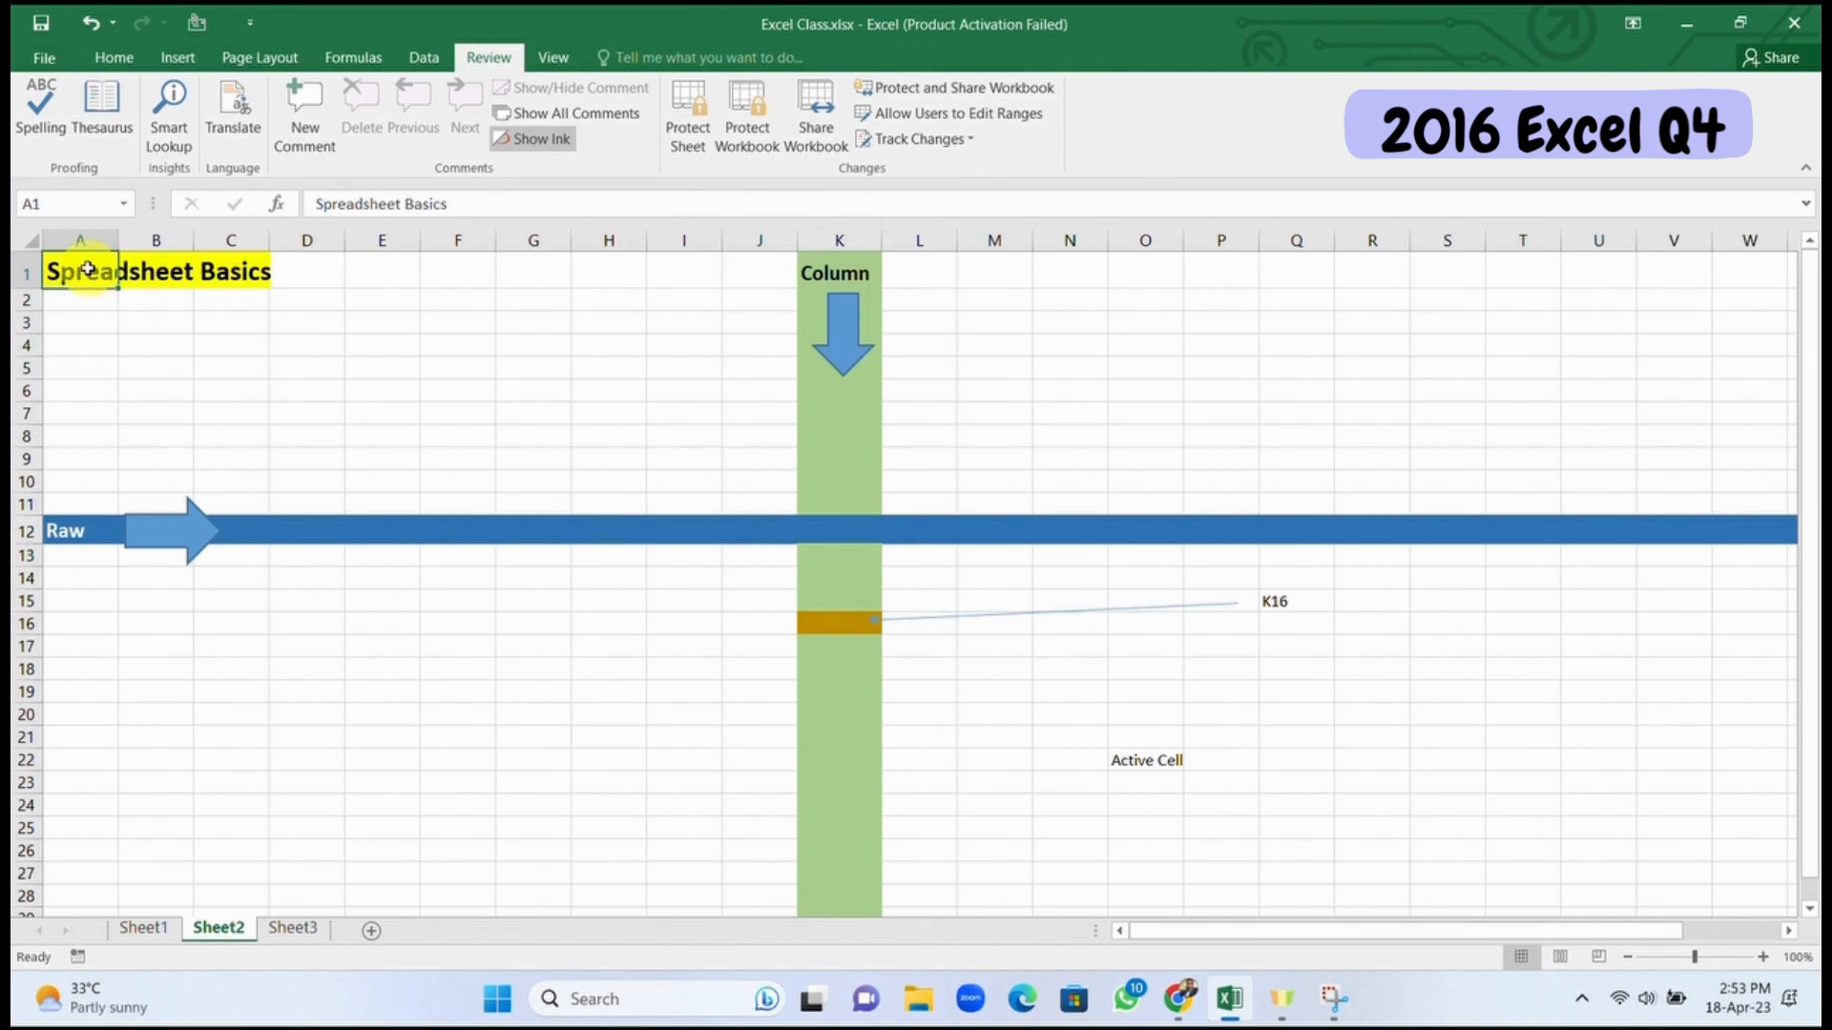
left_click(146, 272)
left_click(226, 272)
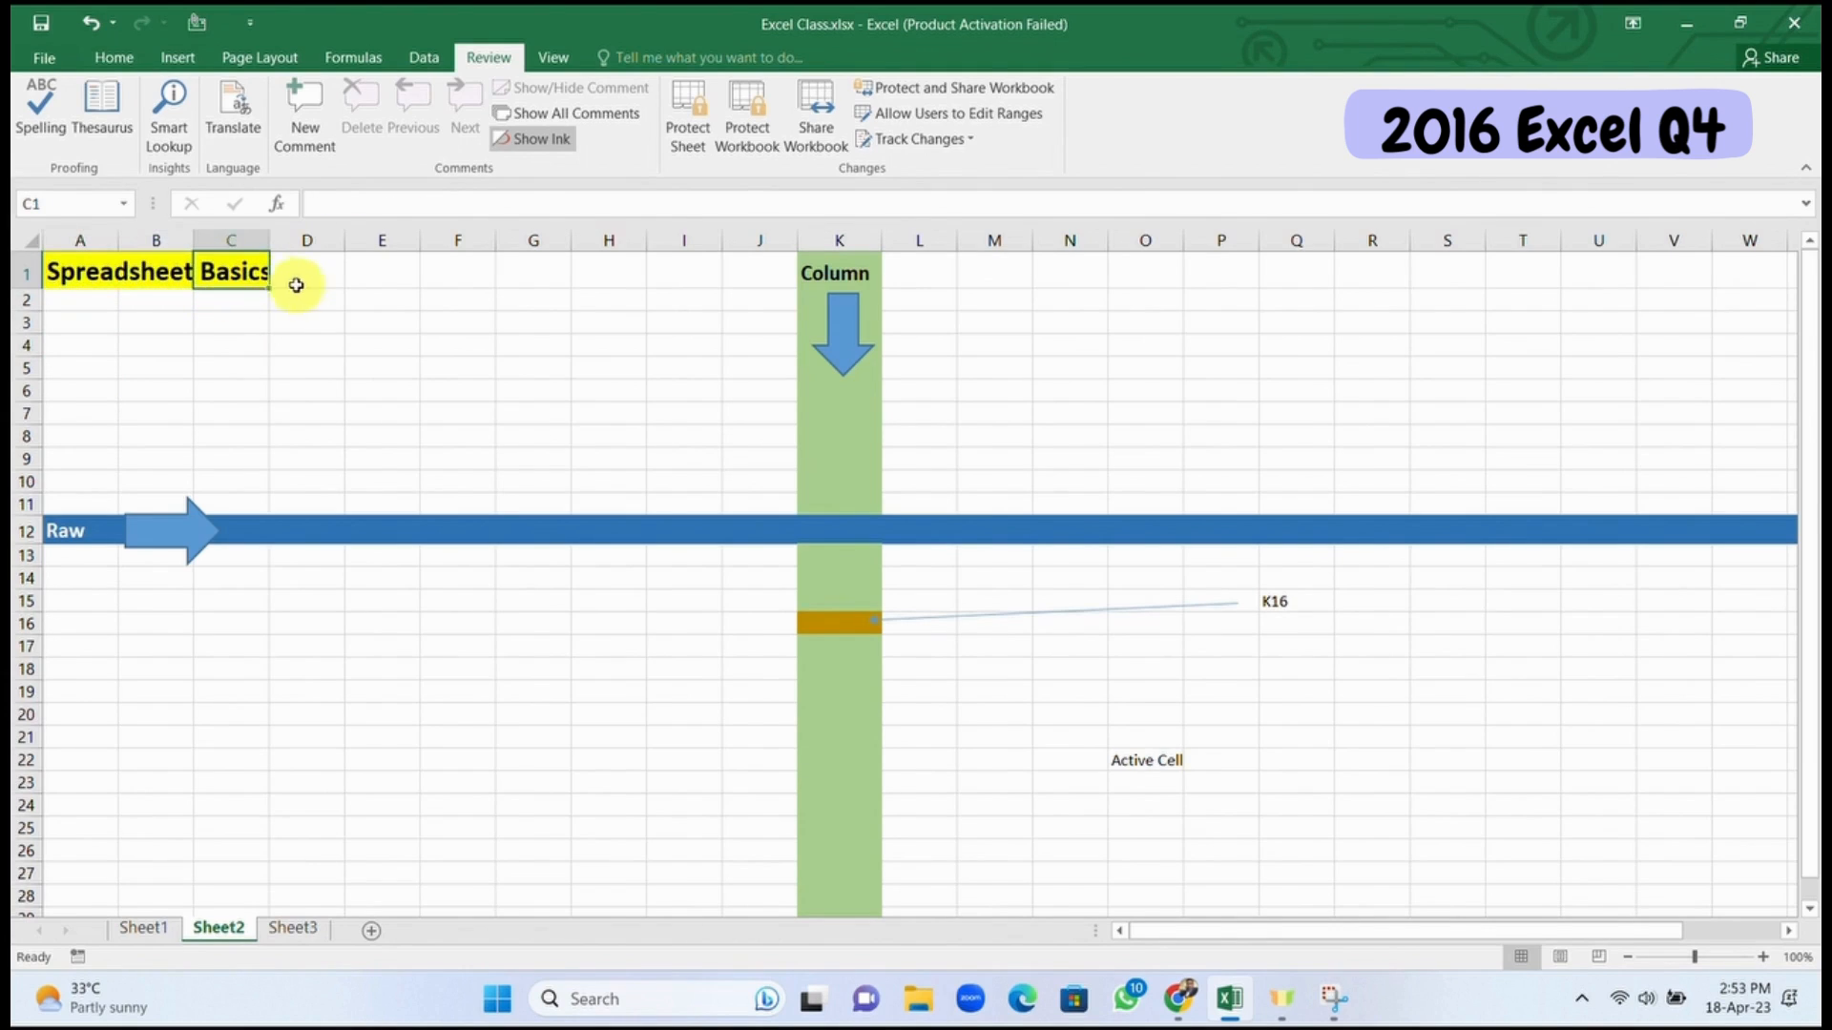
left_click(307, 276)
left_click(384, 274)
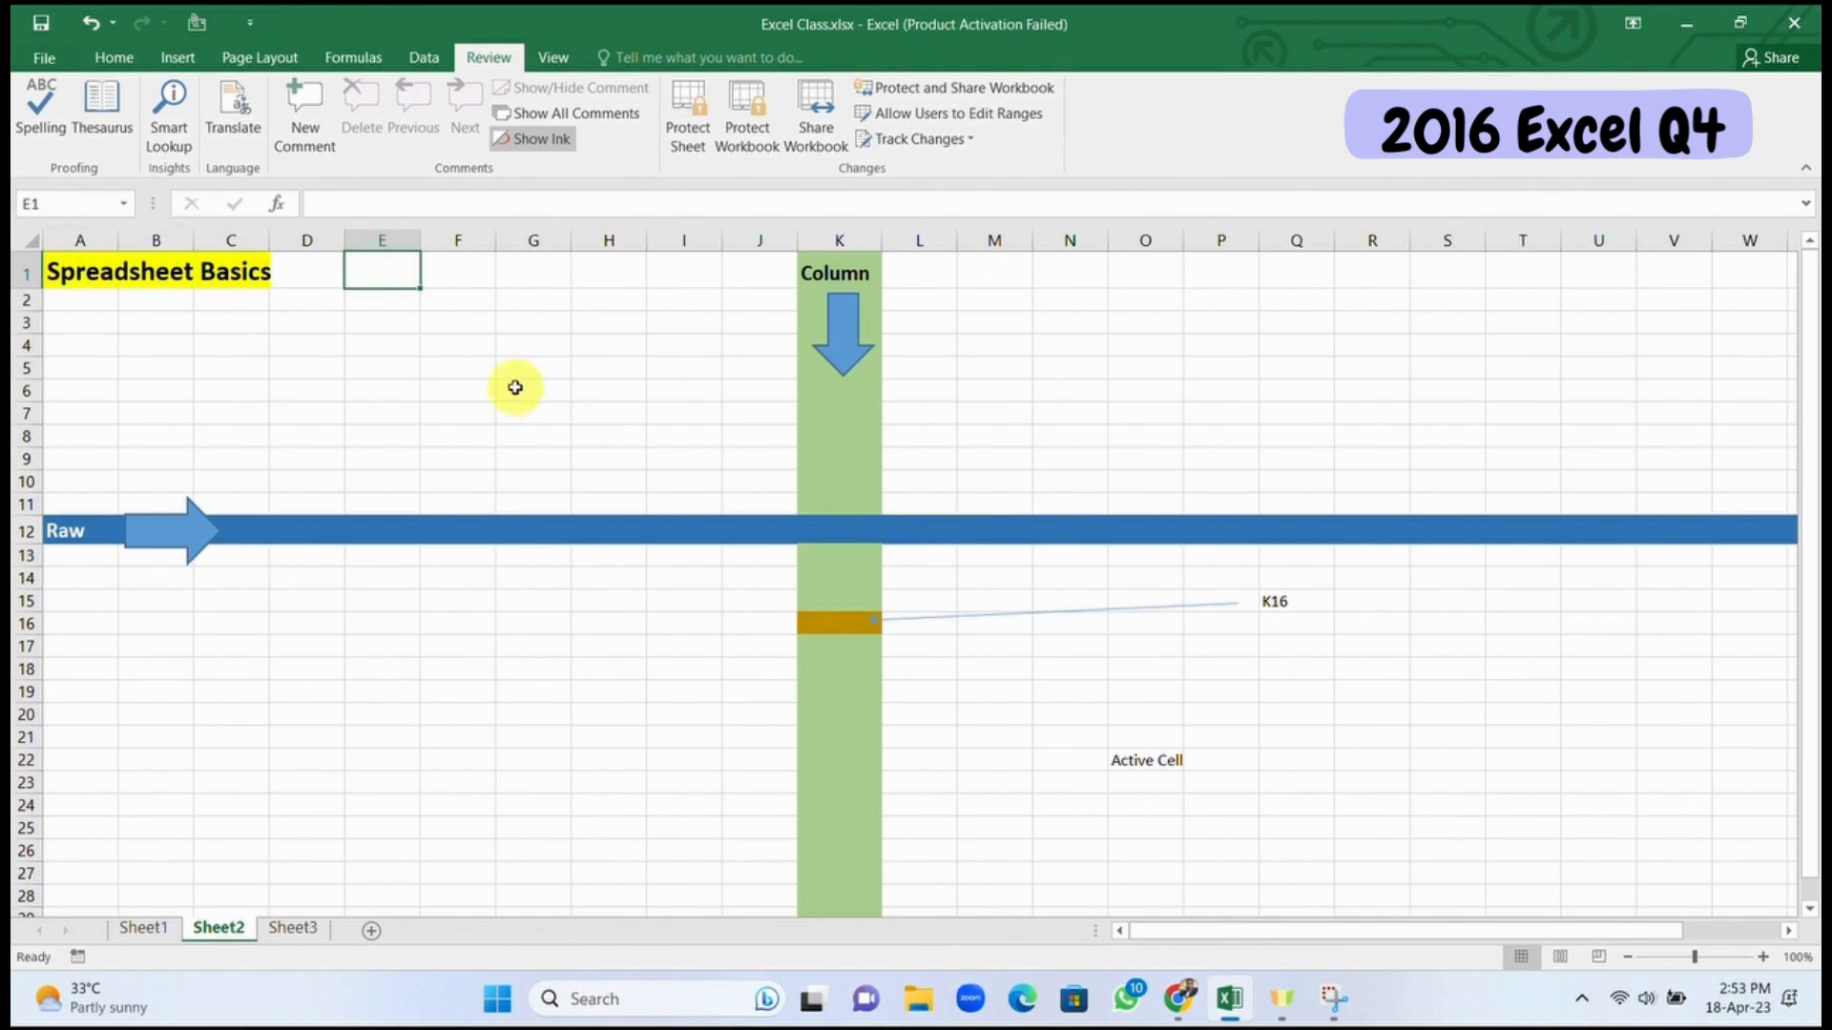
left_click(523, 391)
left_click(838, 628)
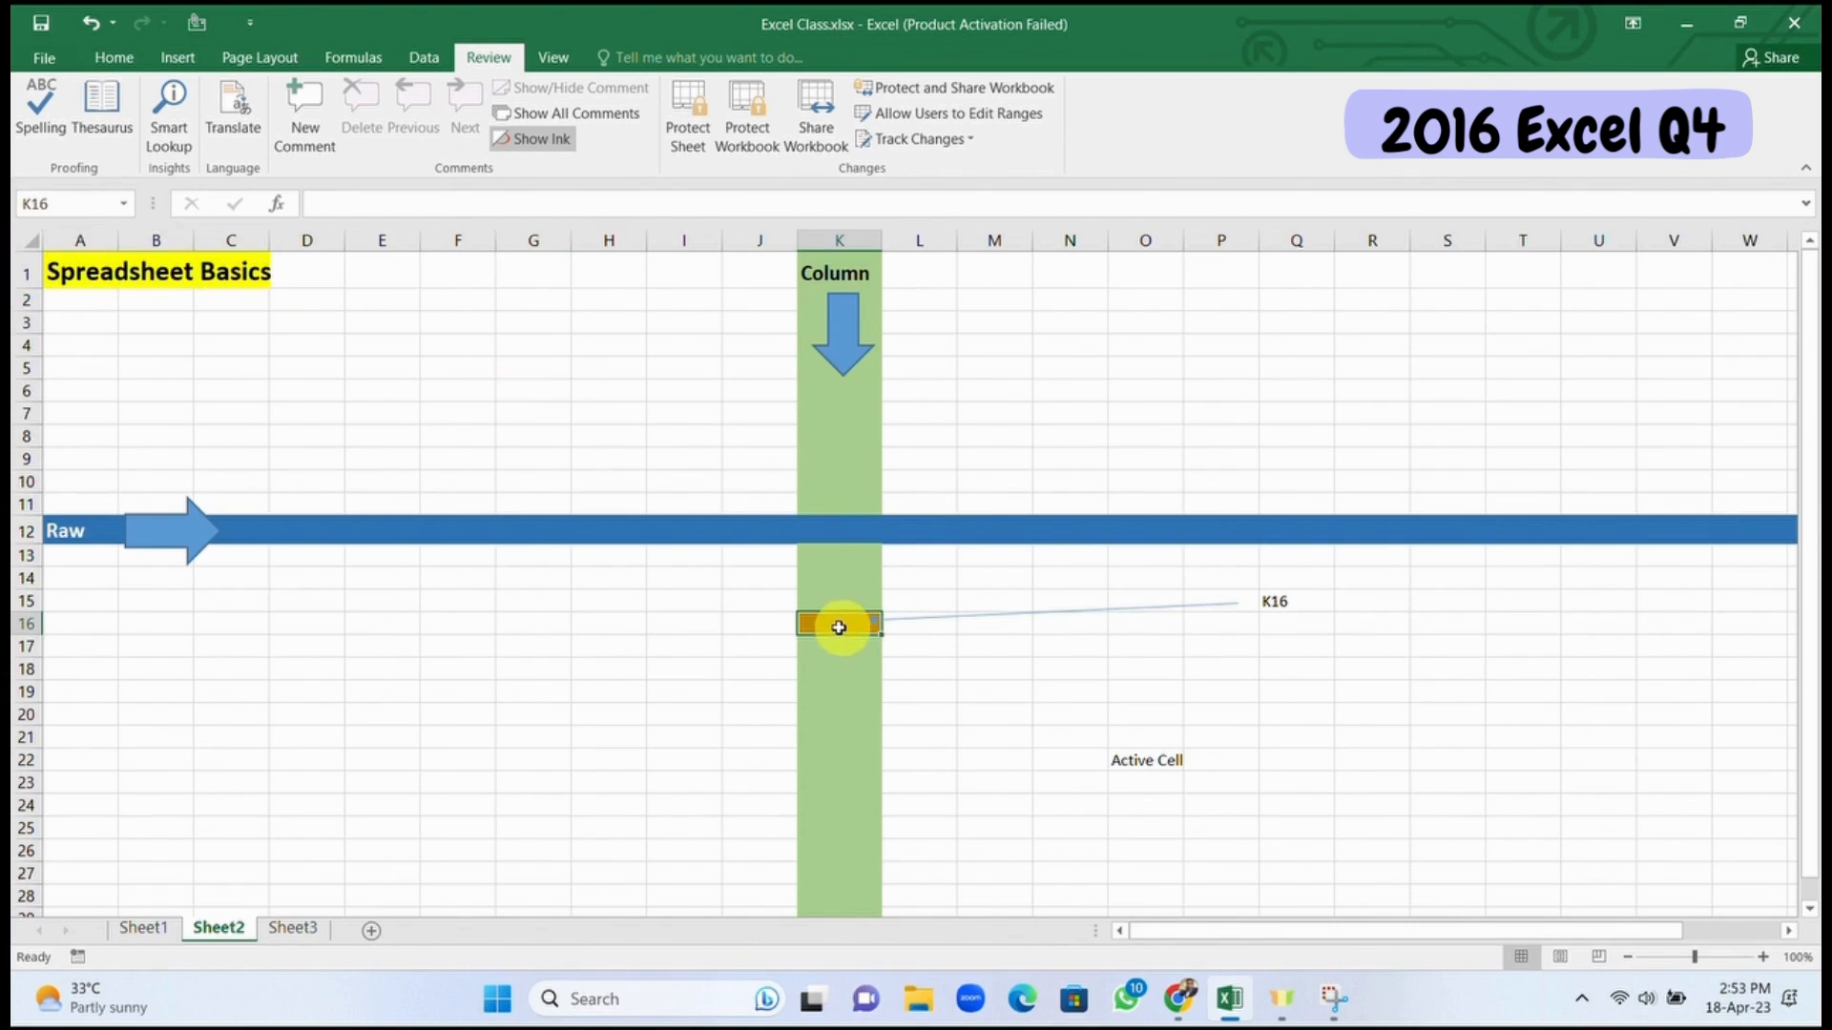
left_click(1146, 755)
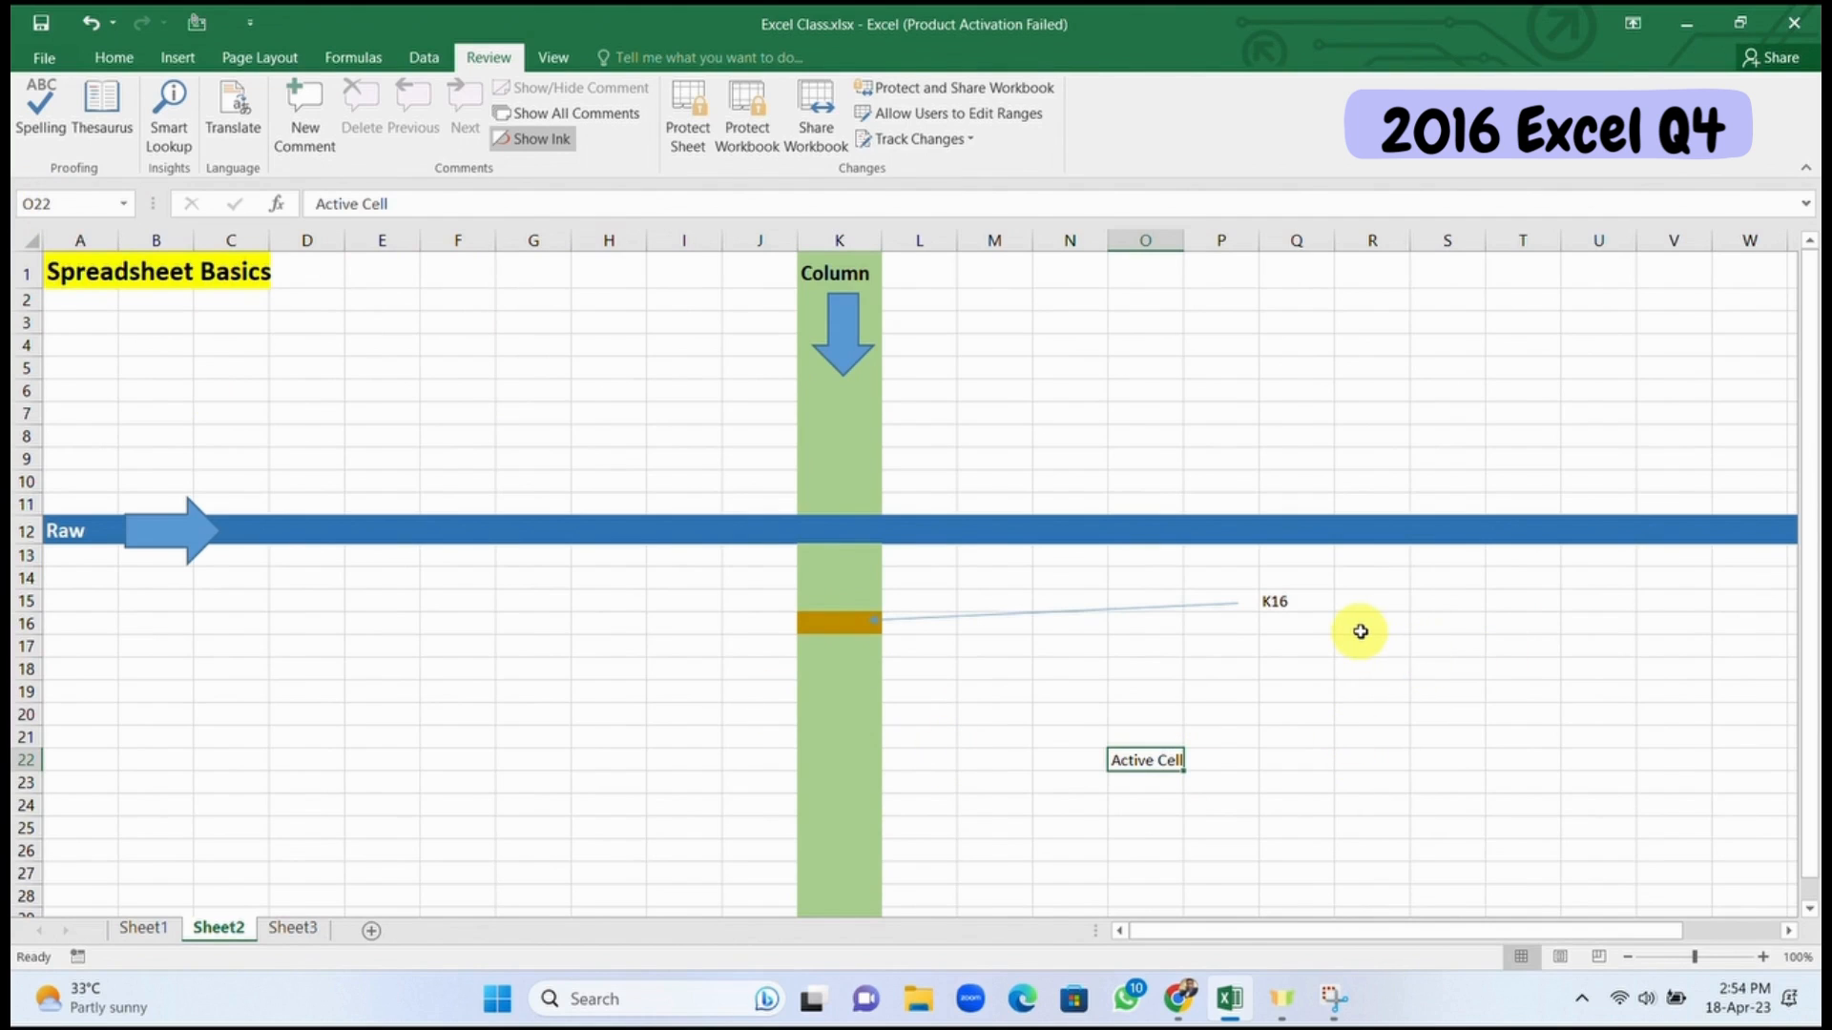
Step: On Sheet3, calculate the average of the prices in B2:B5 in cell B6 with the AVERAGE function
left_click(296, 930)
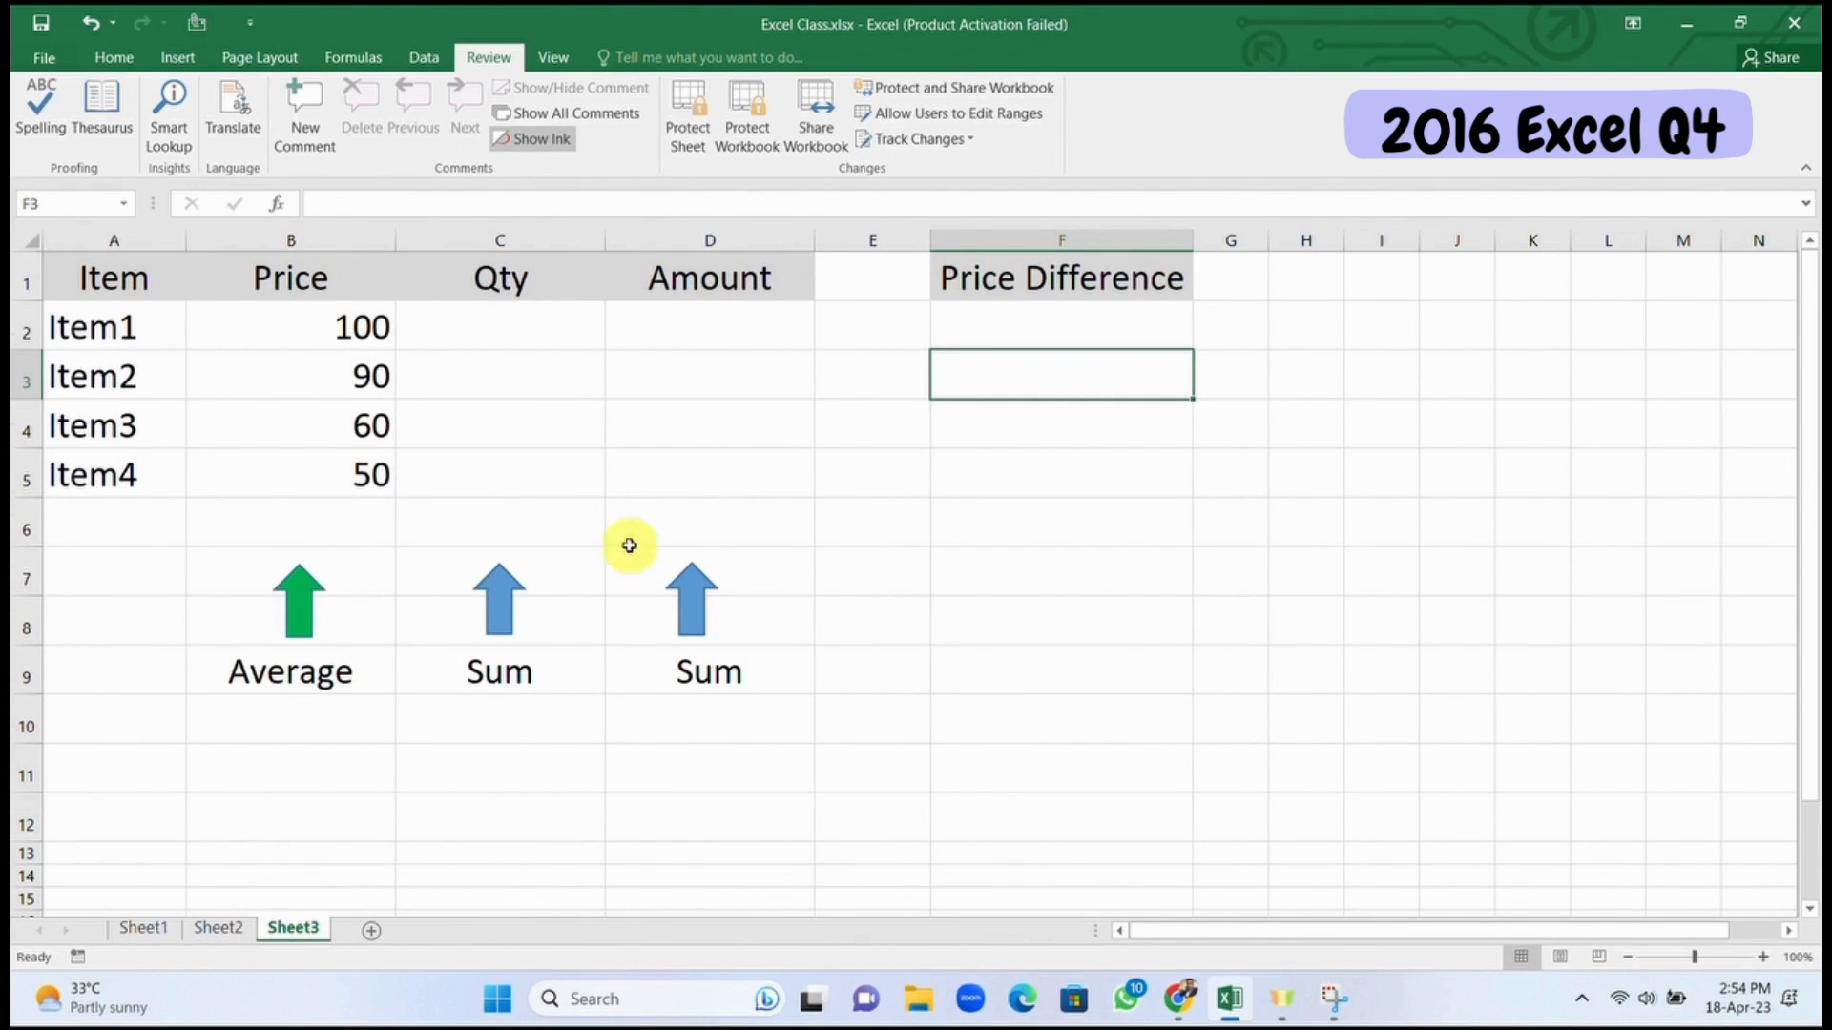
left_click(111, 61)
left_click(315, 517)
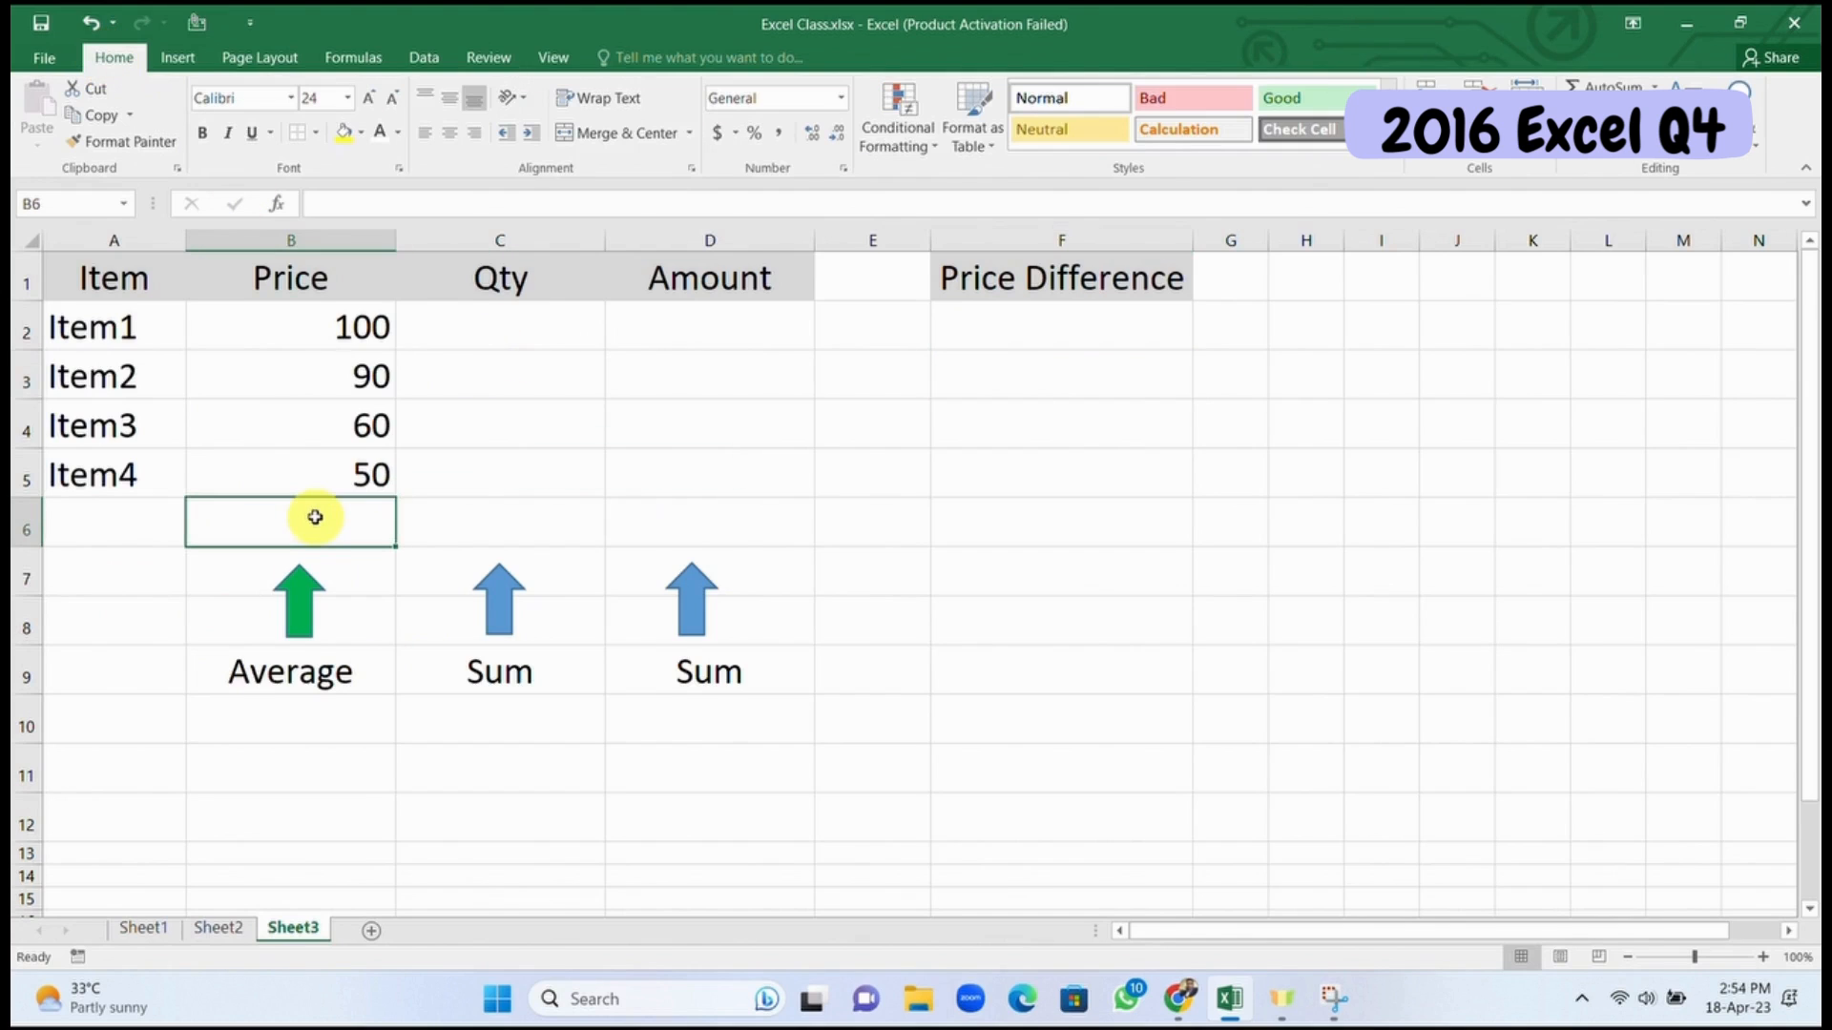
type("+ave")
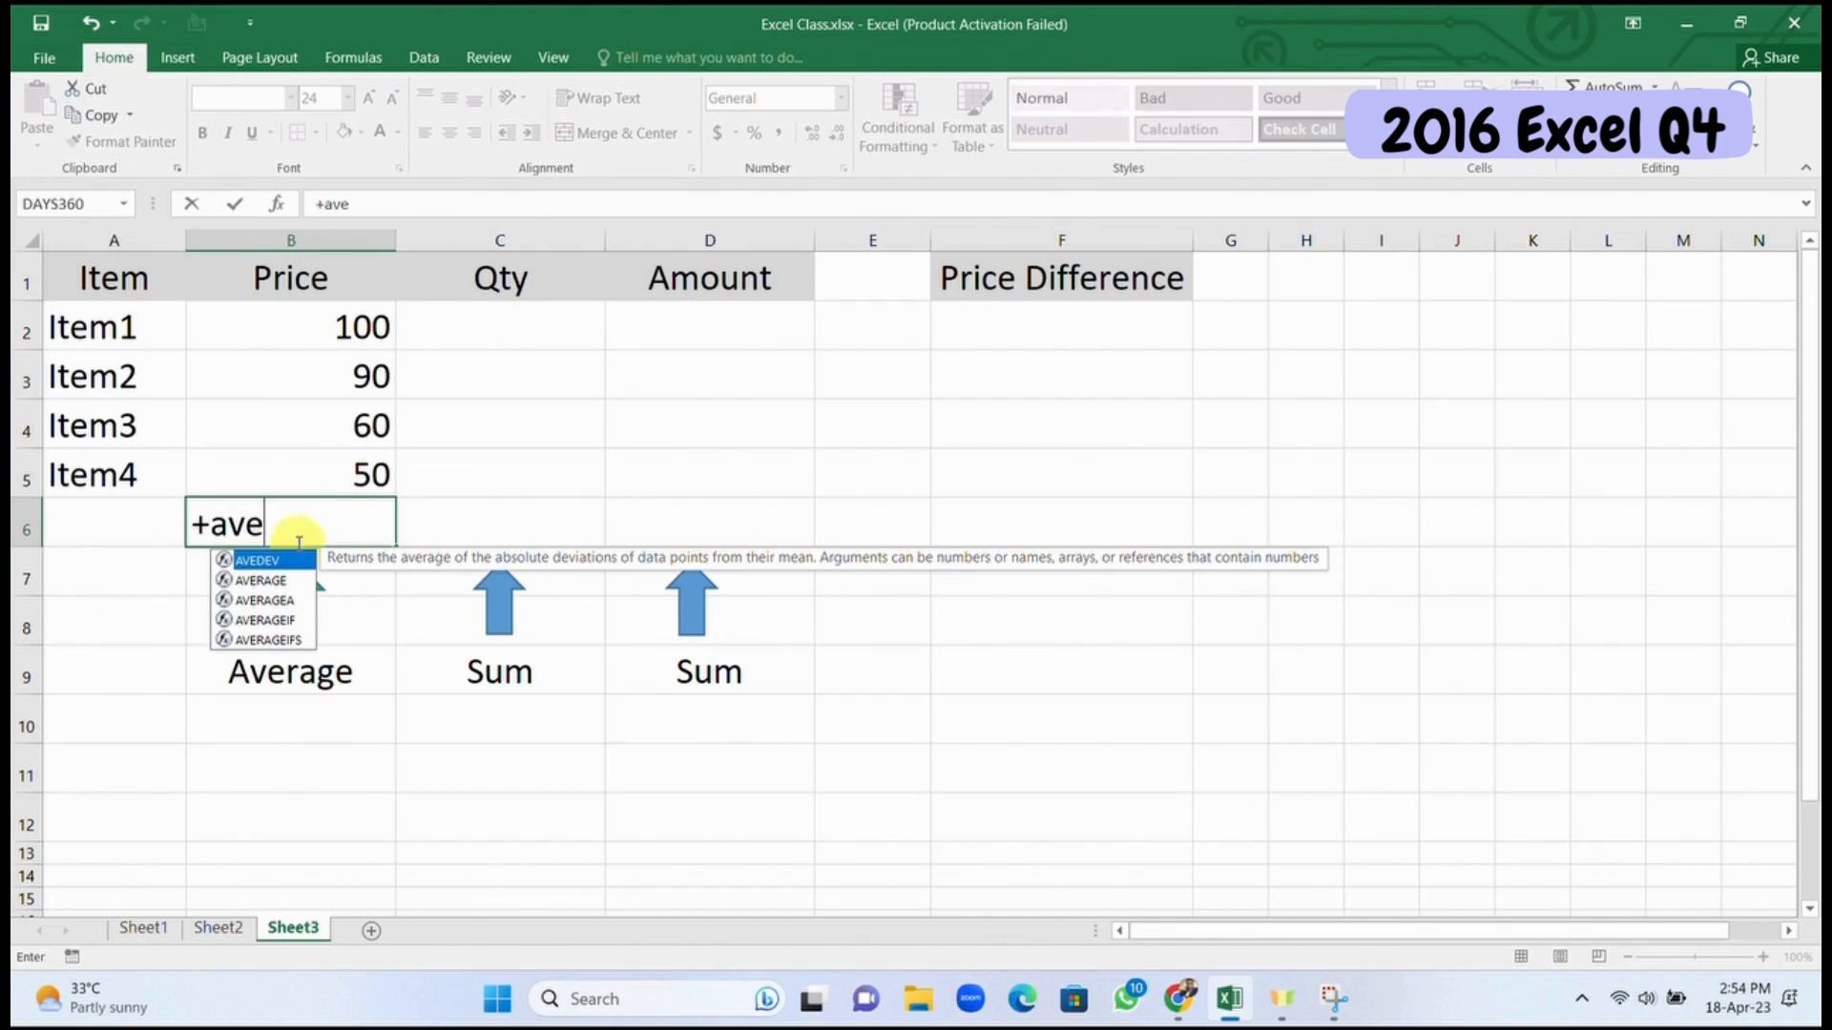
double_click(261, 581)
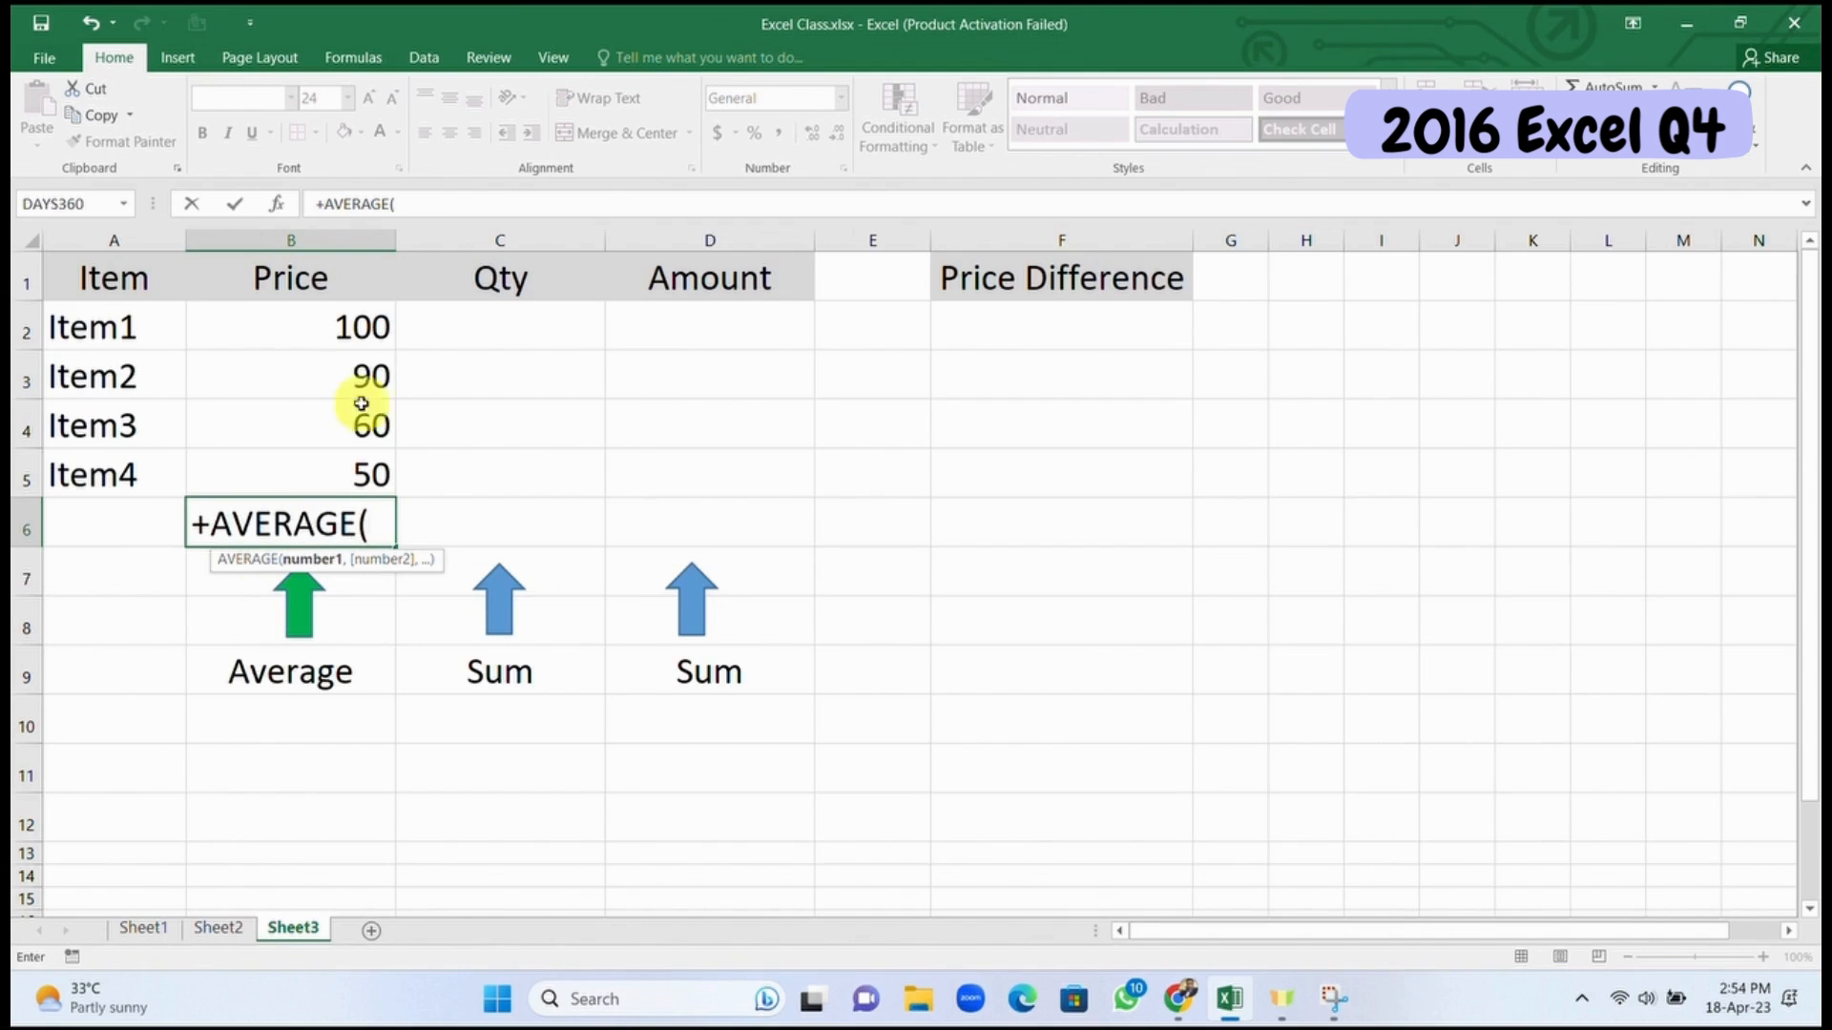
mouse_move(359, 327)
left_mouse_down()
mouse_move(369, 425)
mouse_move(339, 466)
left_mouse_up()
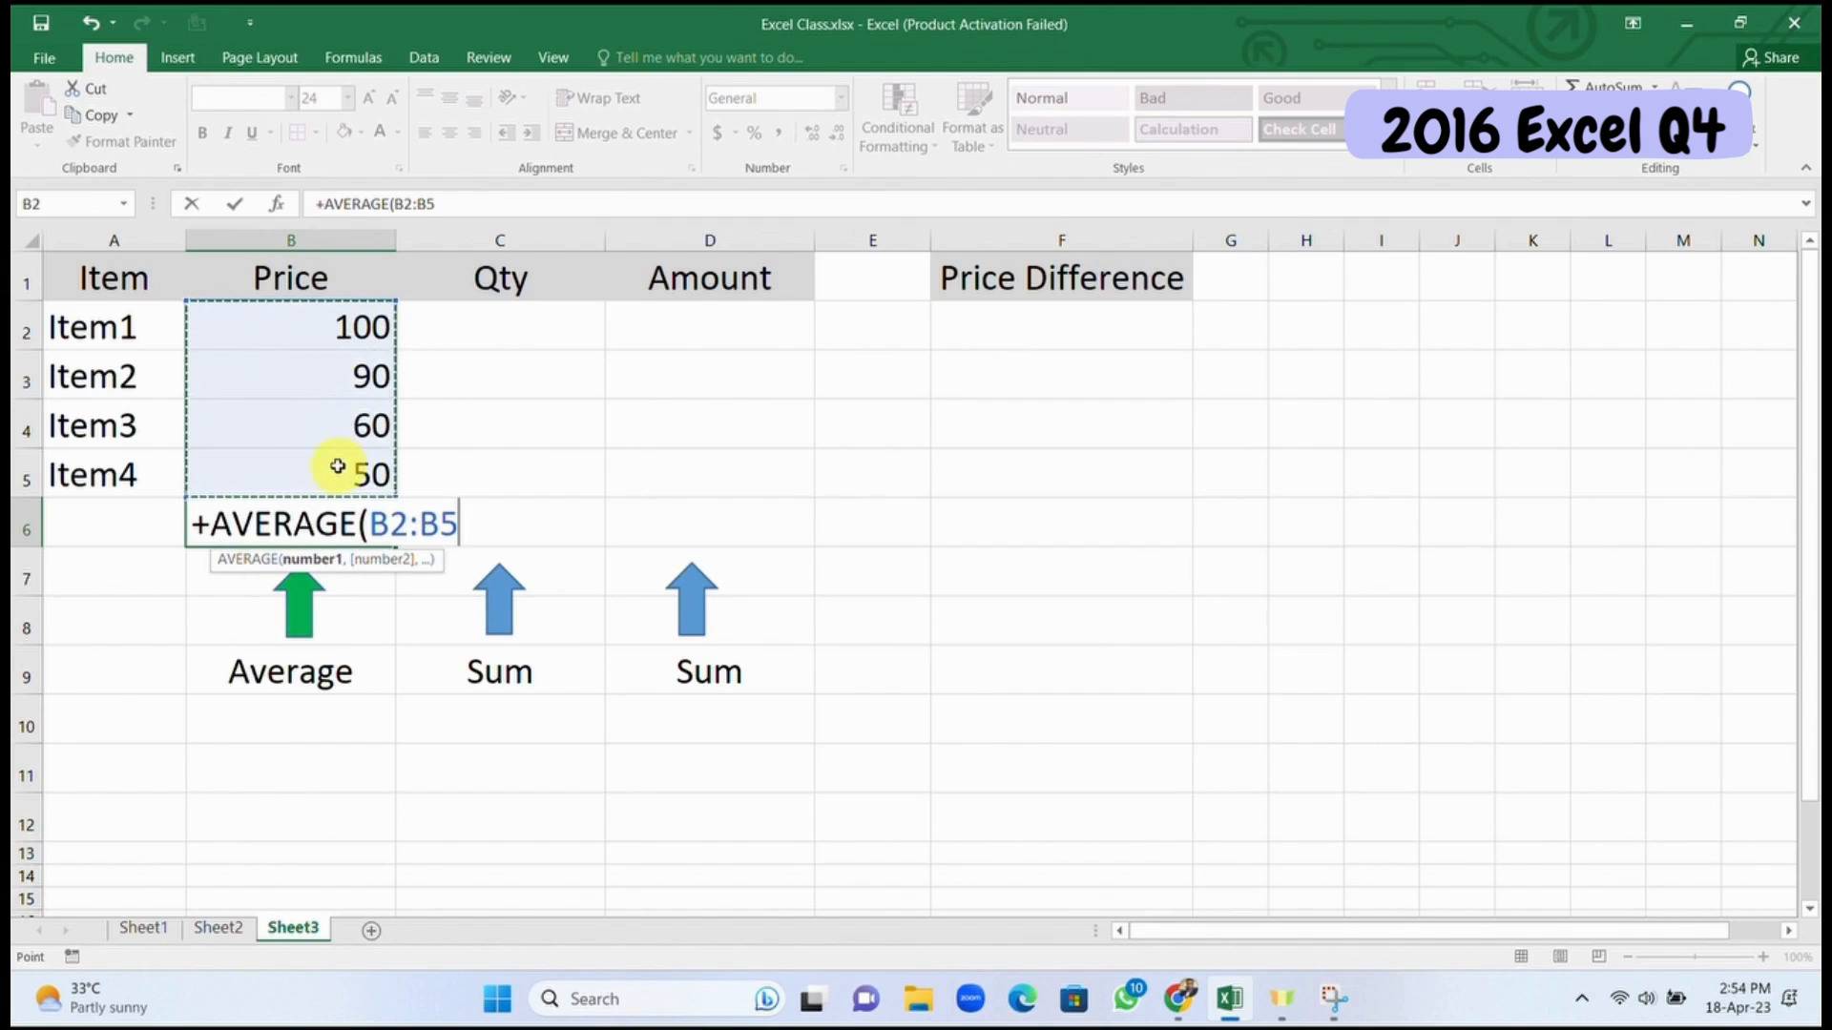
type(")")
key("Return")
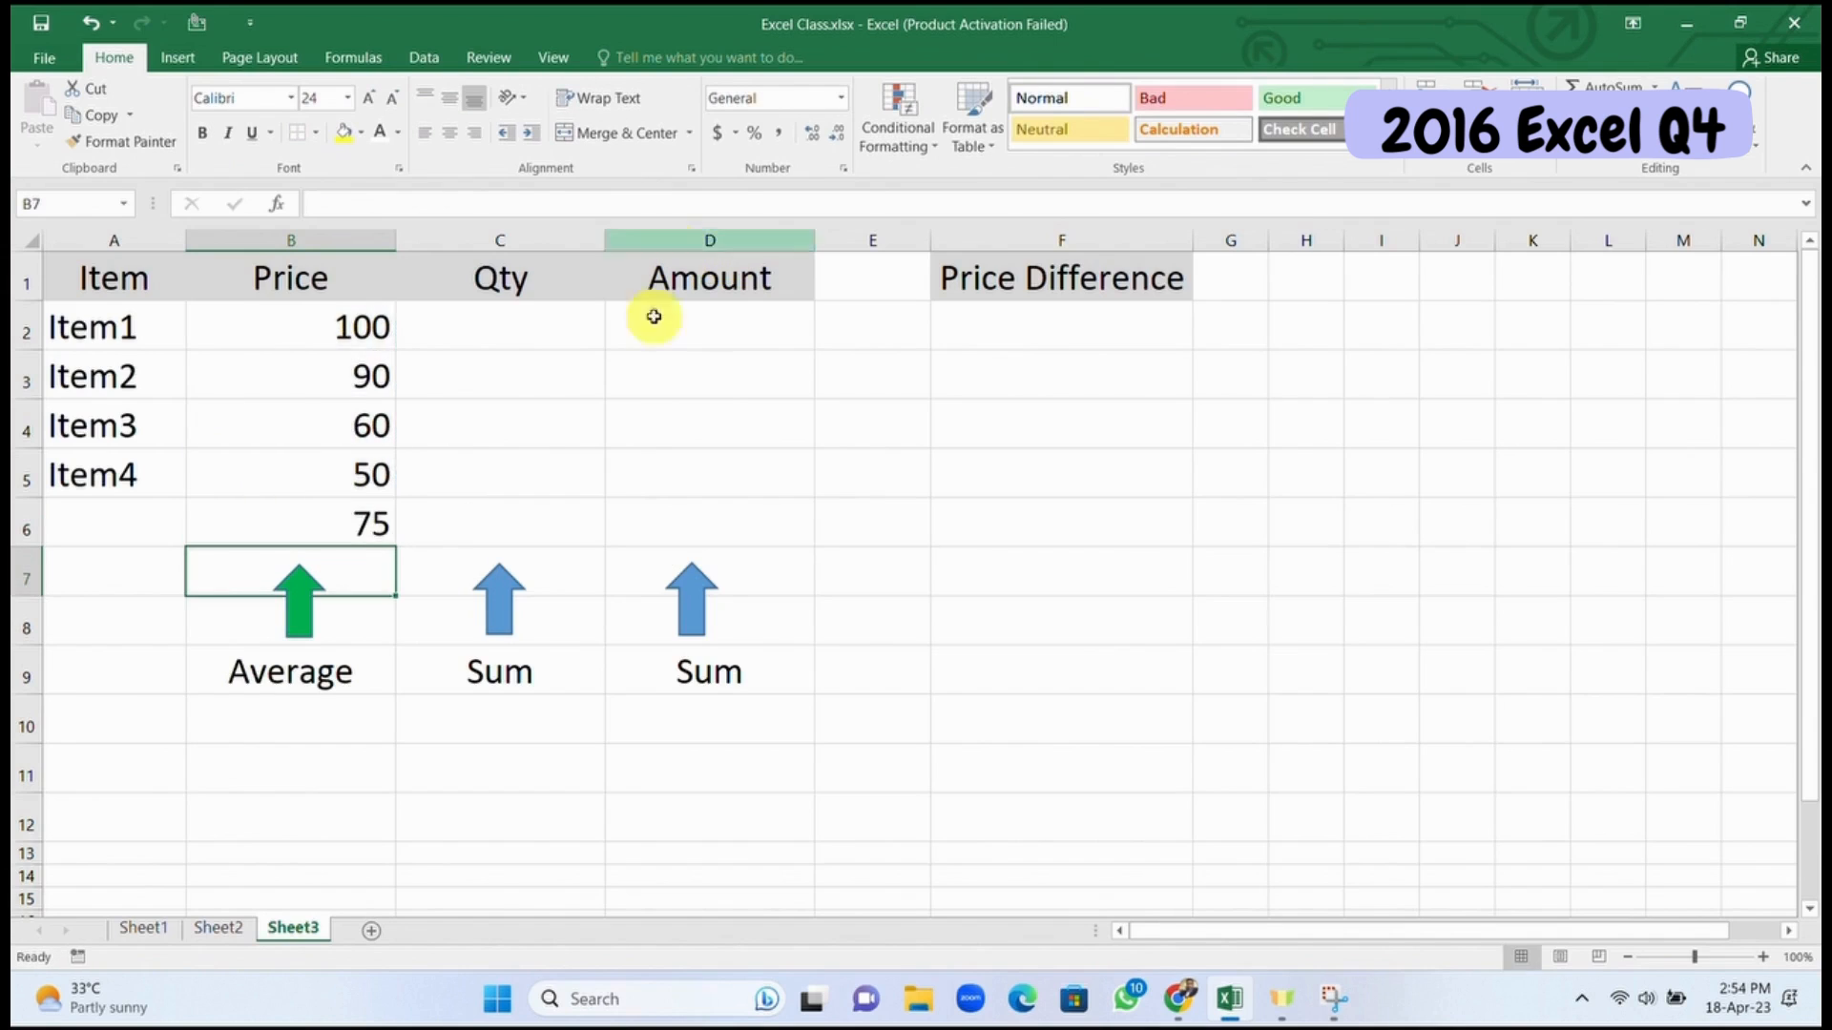
Step: Insert an empty row 7 directly below the average price
left_click(337, 537)
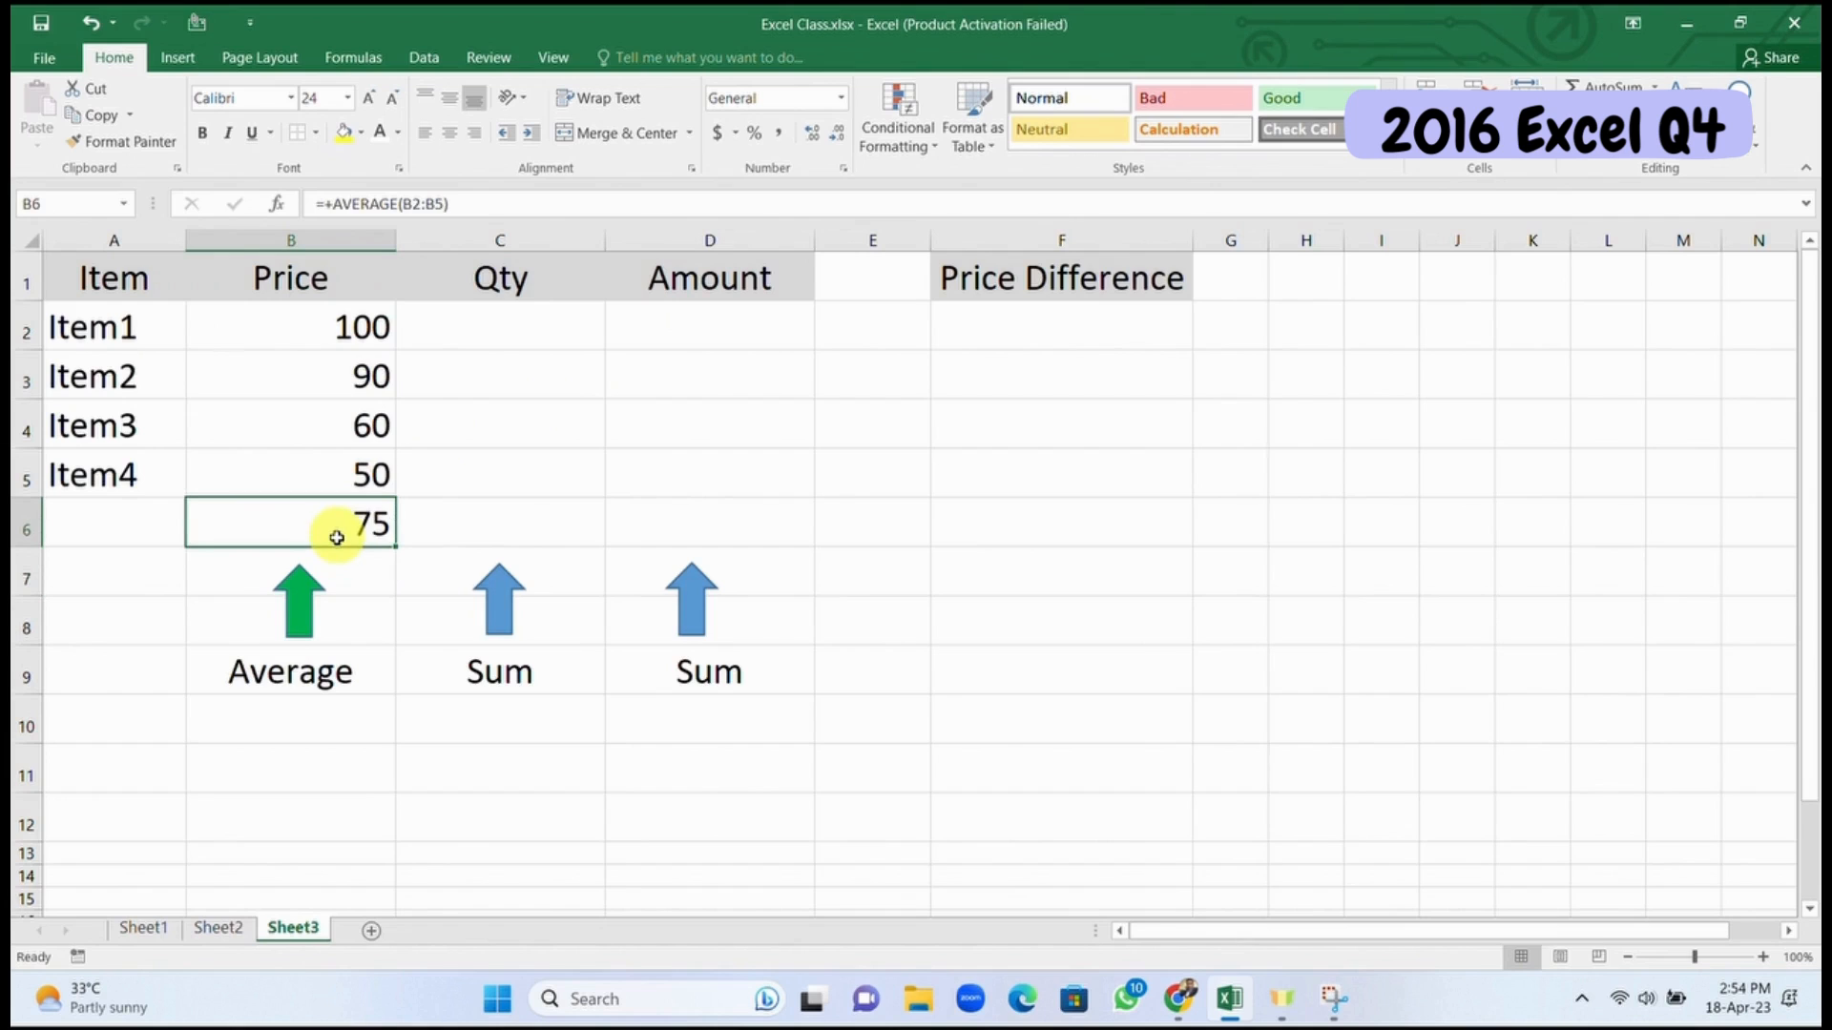
right_click(24, 579)
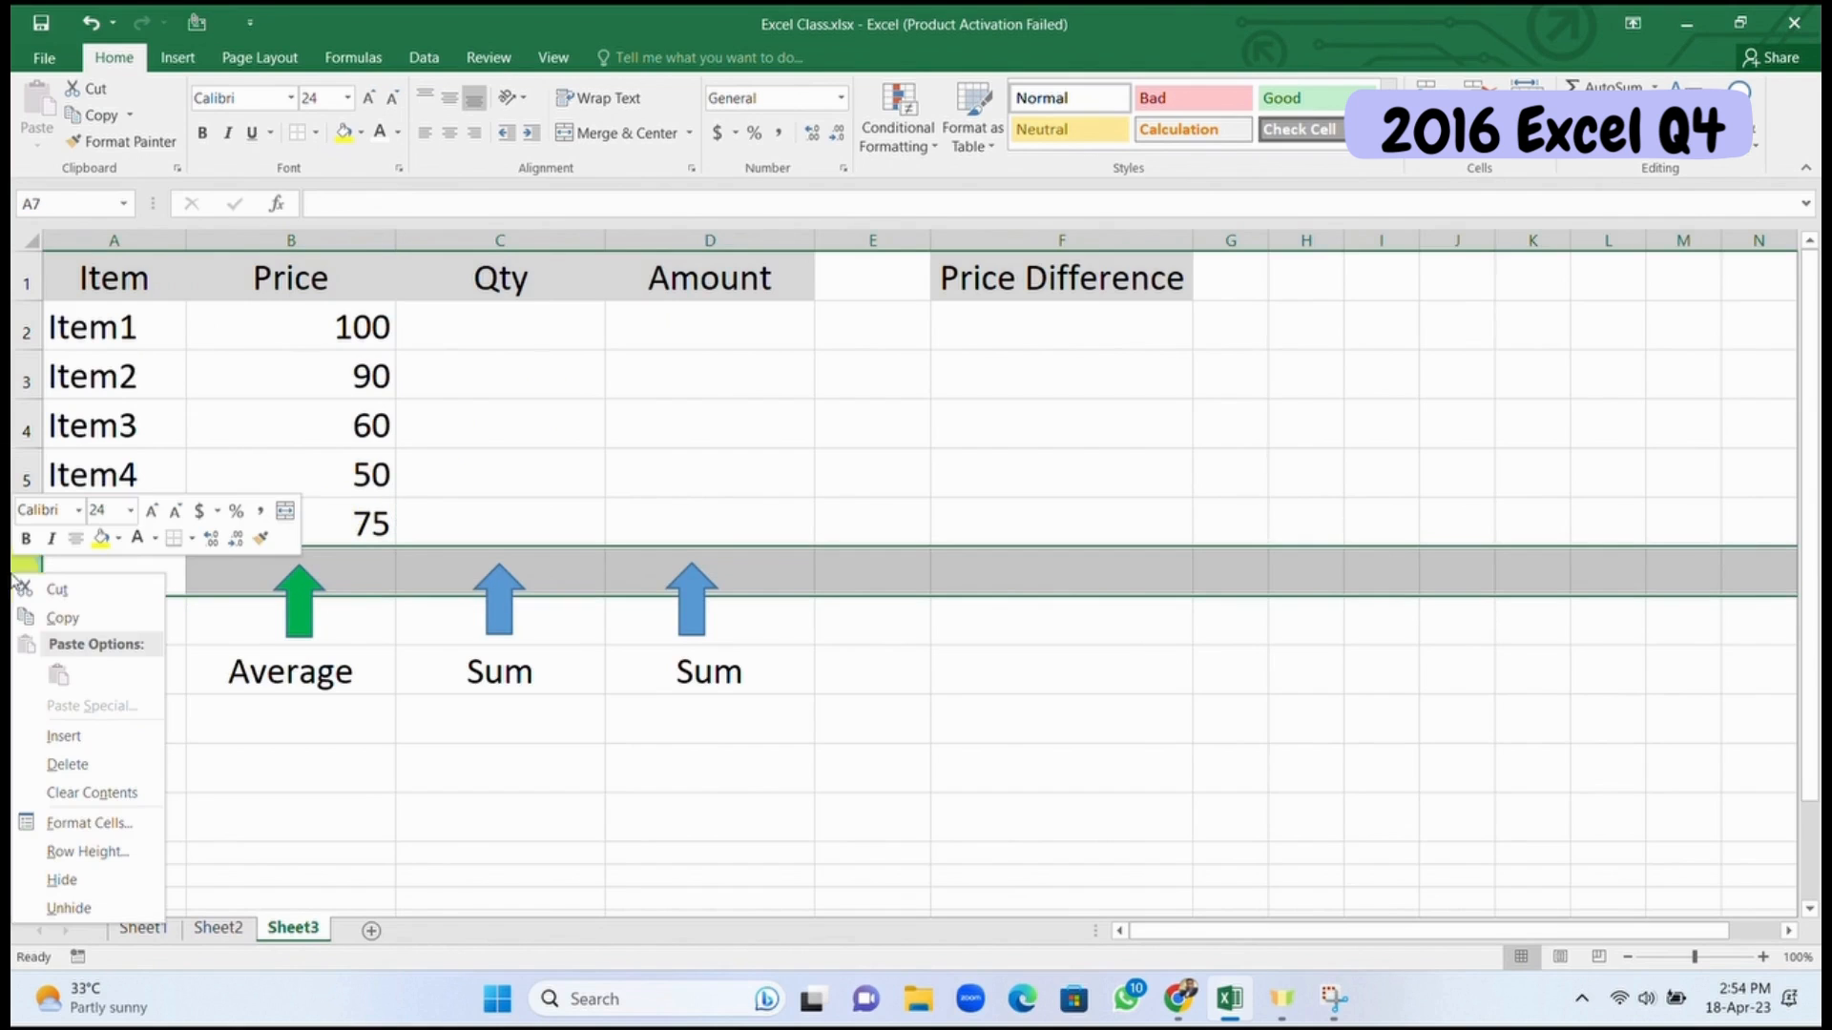
left_click(92, 751)
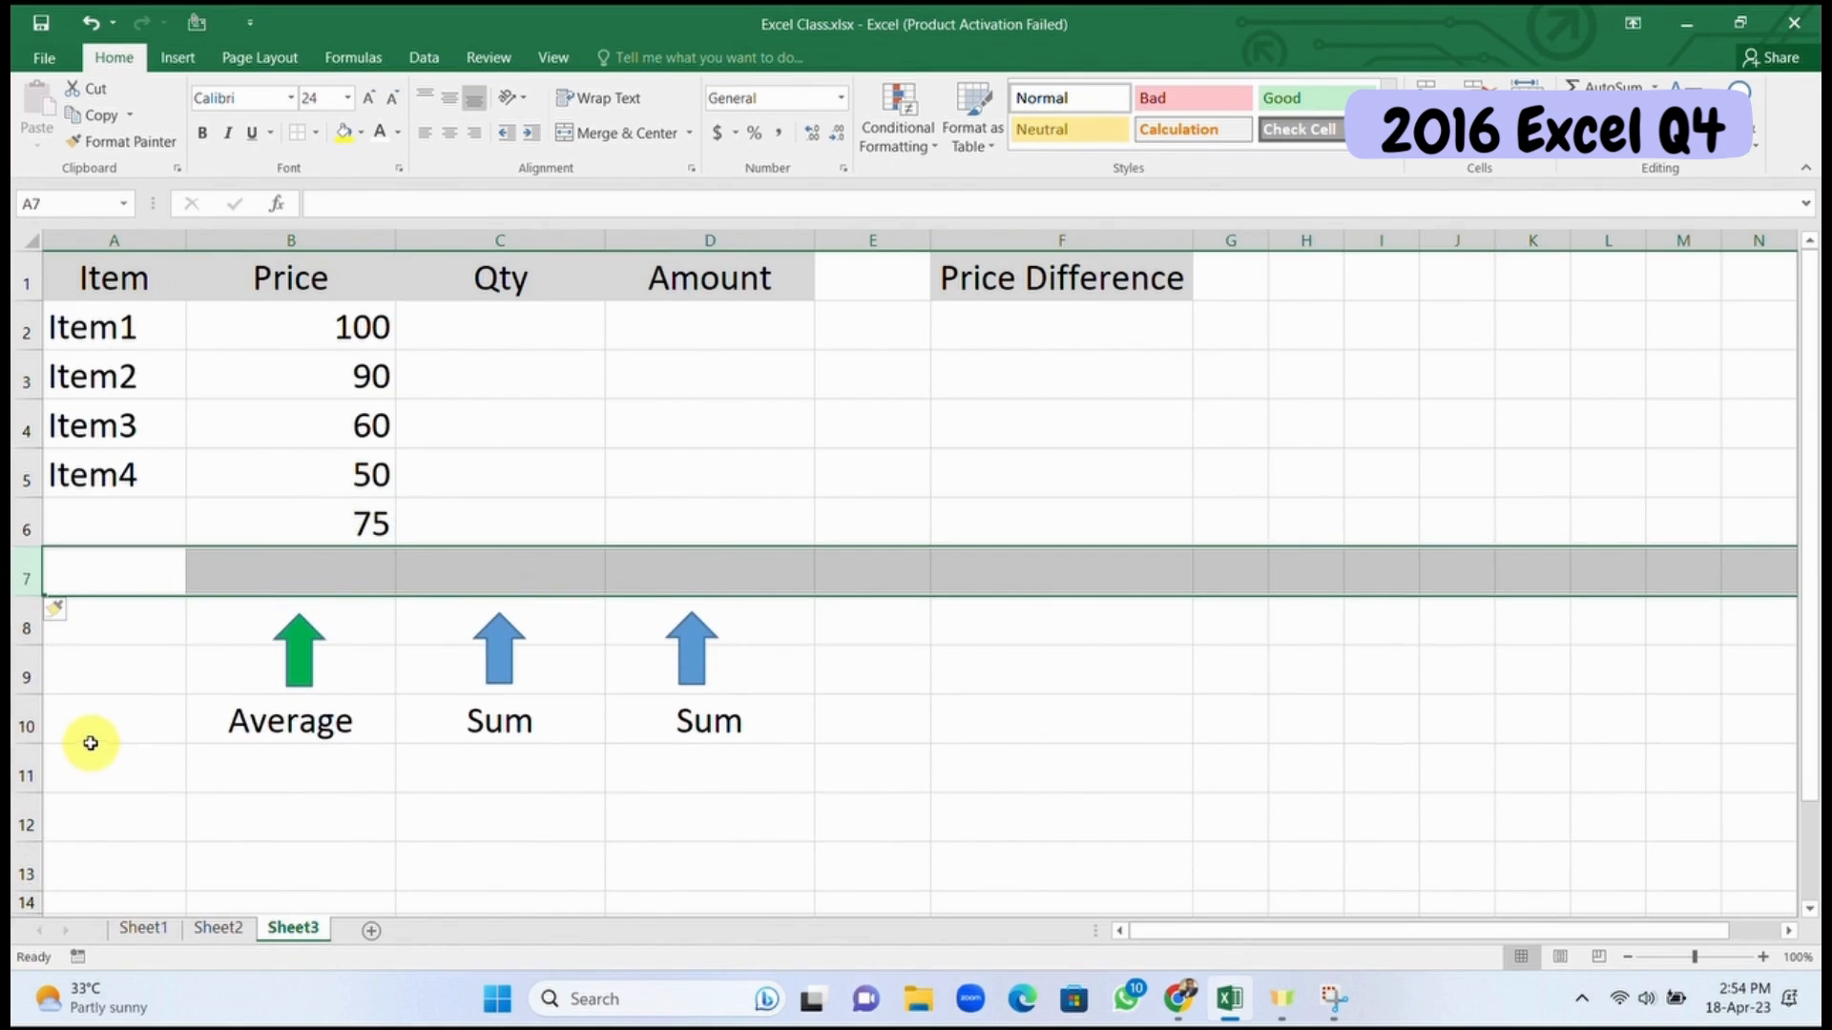
Step: Copy the formula from B6 into B7, remove the plus sign and show it as the text =AVERAGE(B2:B5)
left_click(335, 521)
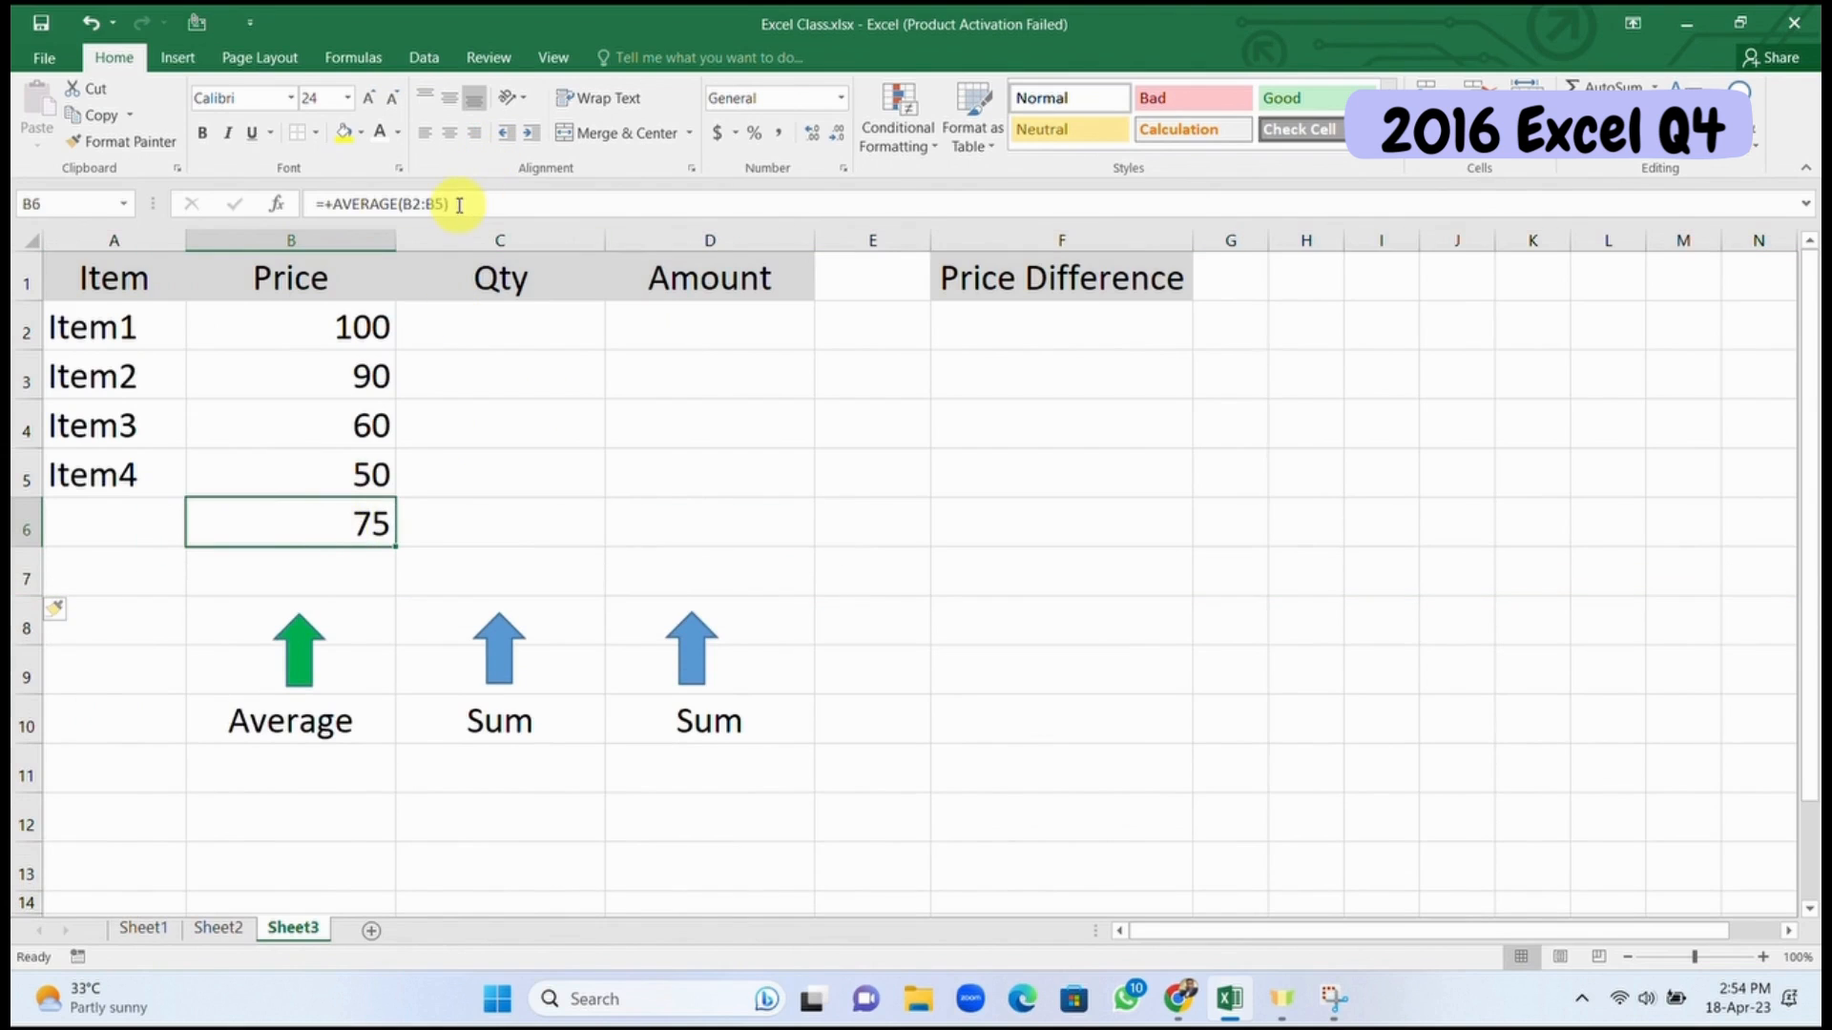
left_click_drag(459, 204, 123, 182)
key("ctrl+c")
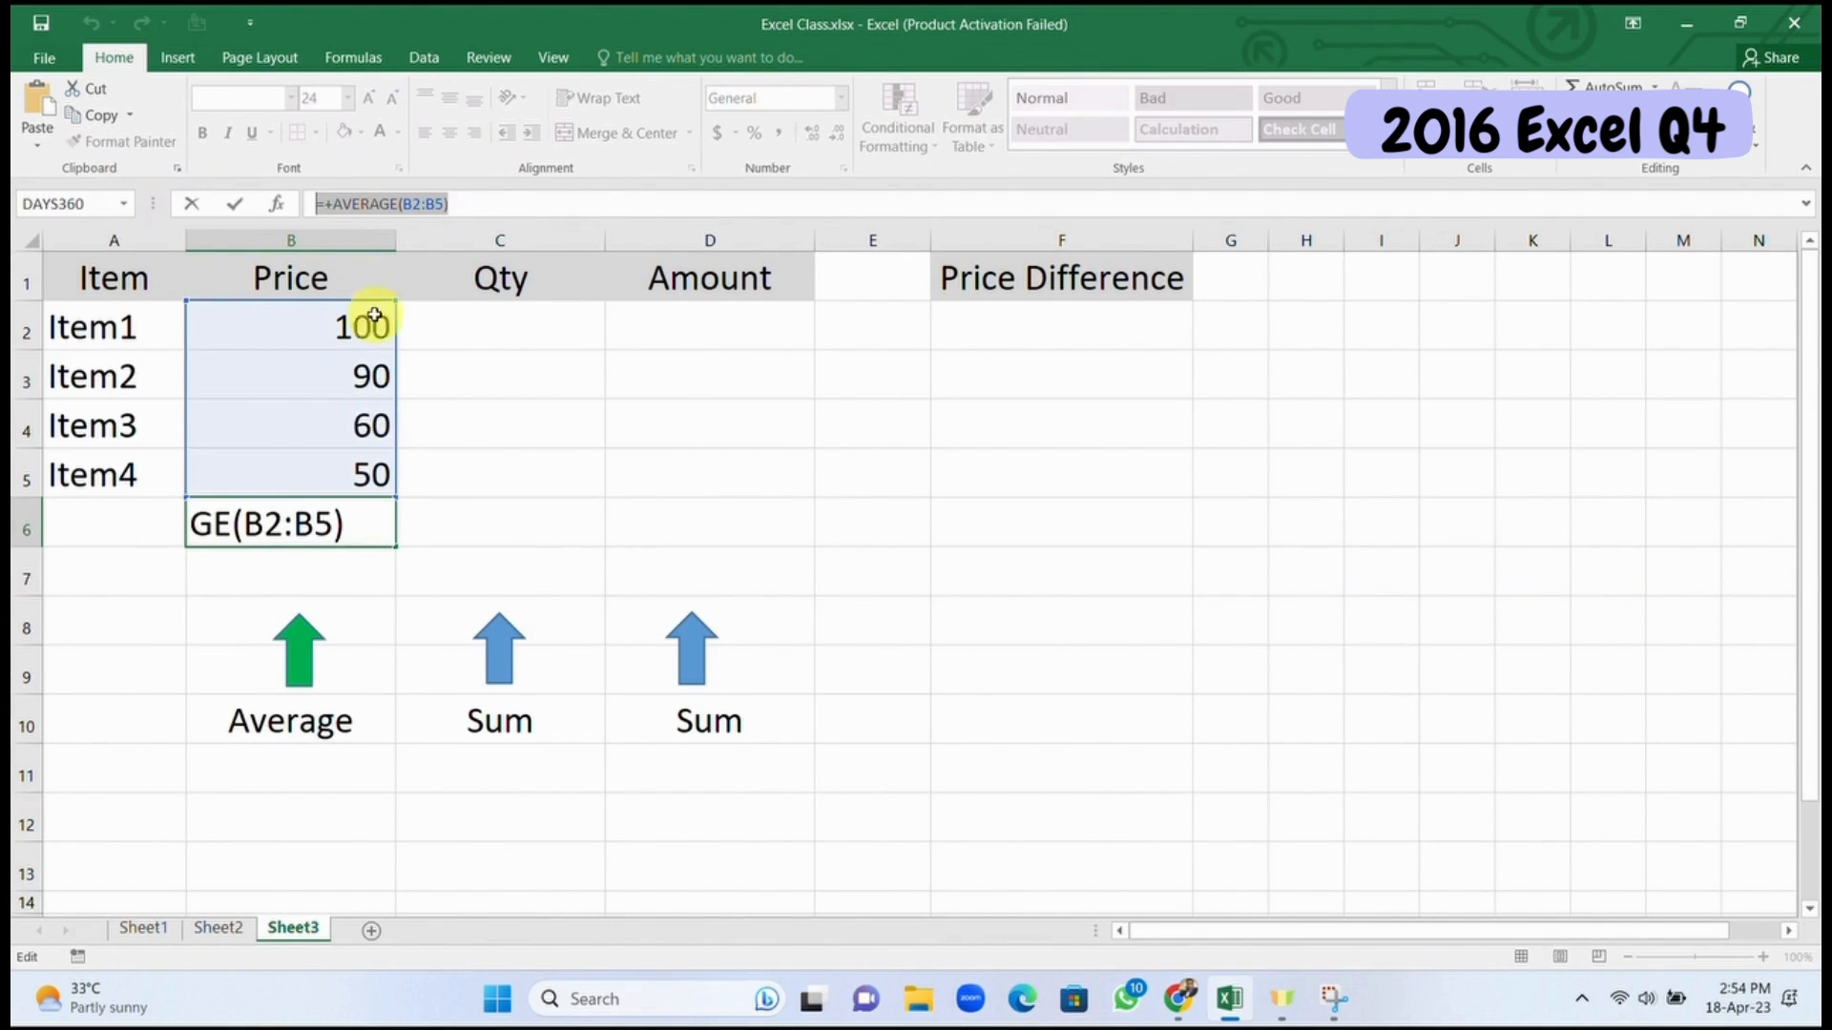
key("Return")
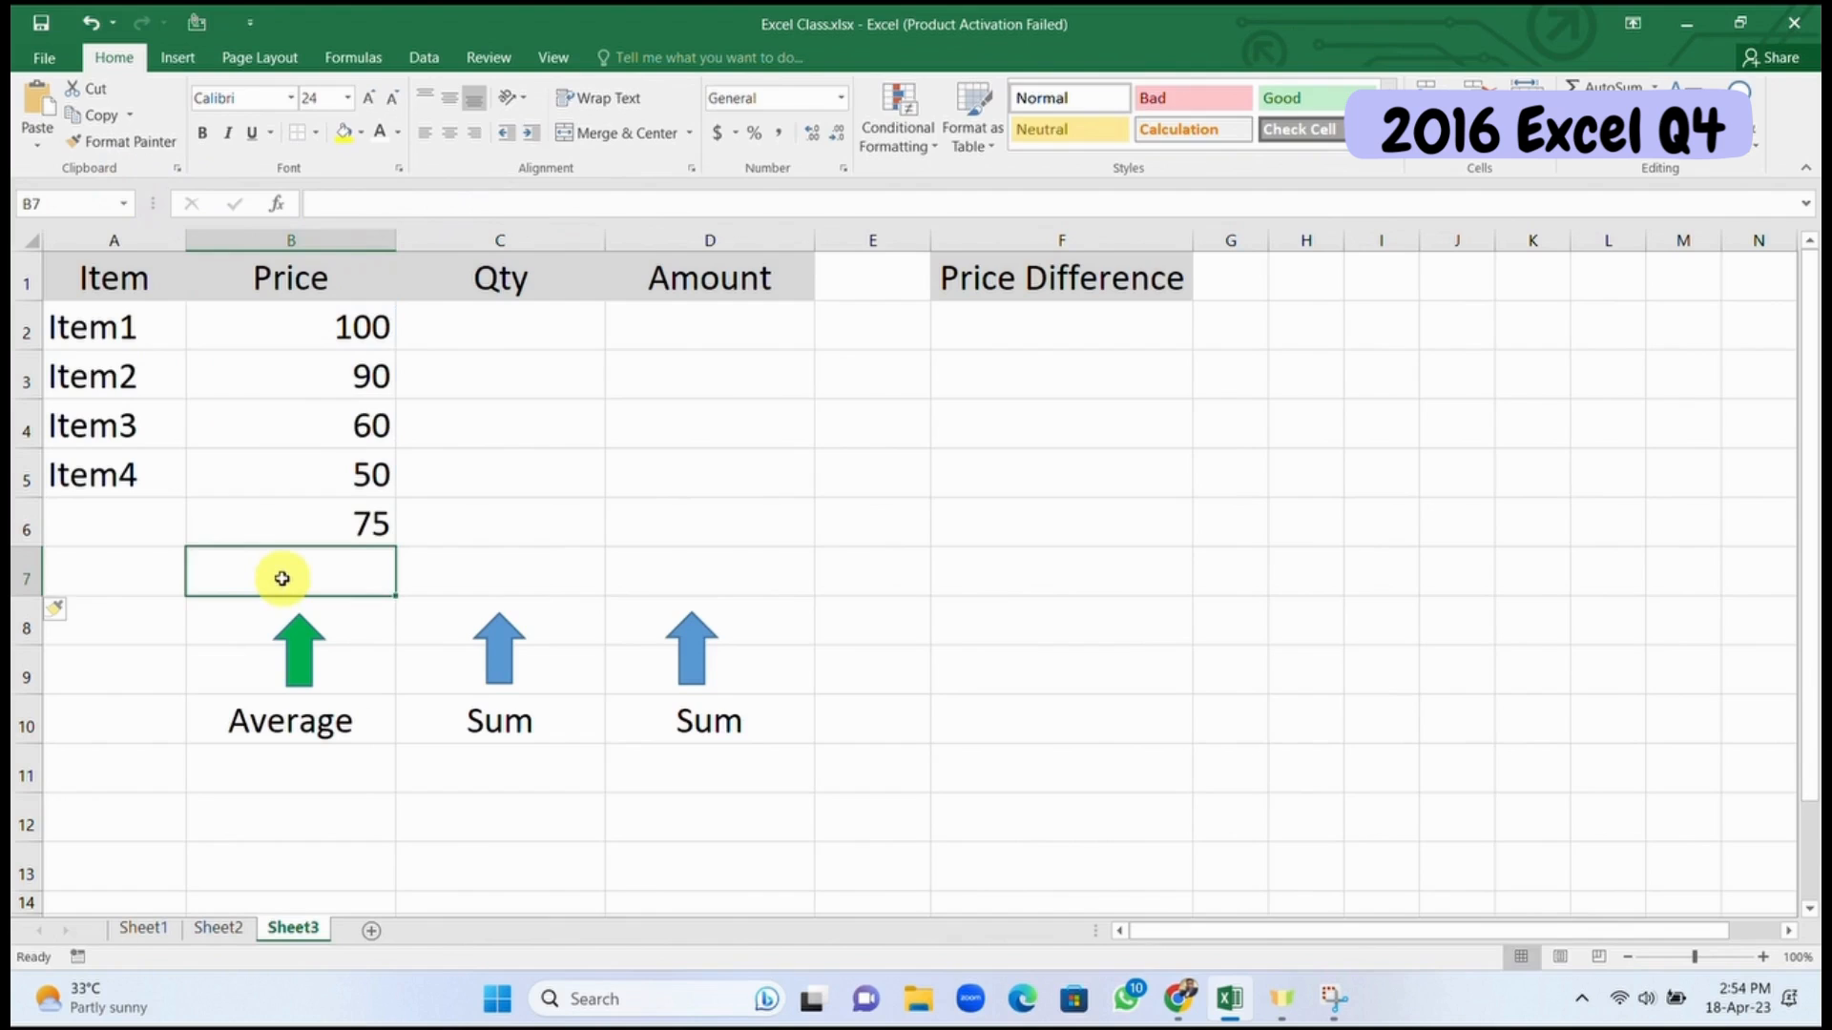
double_click(282, 579)
key("ctrl+v")
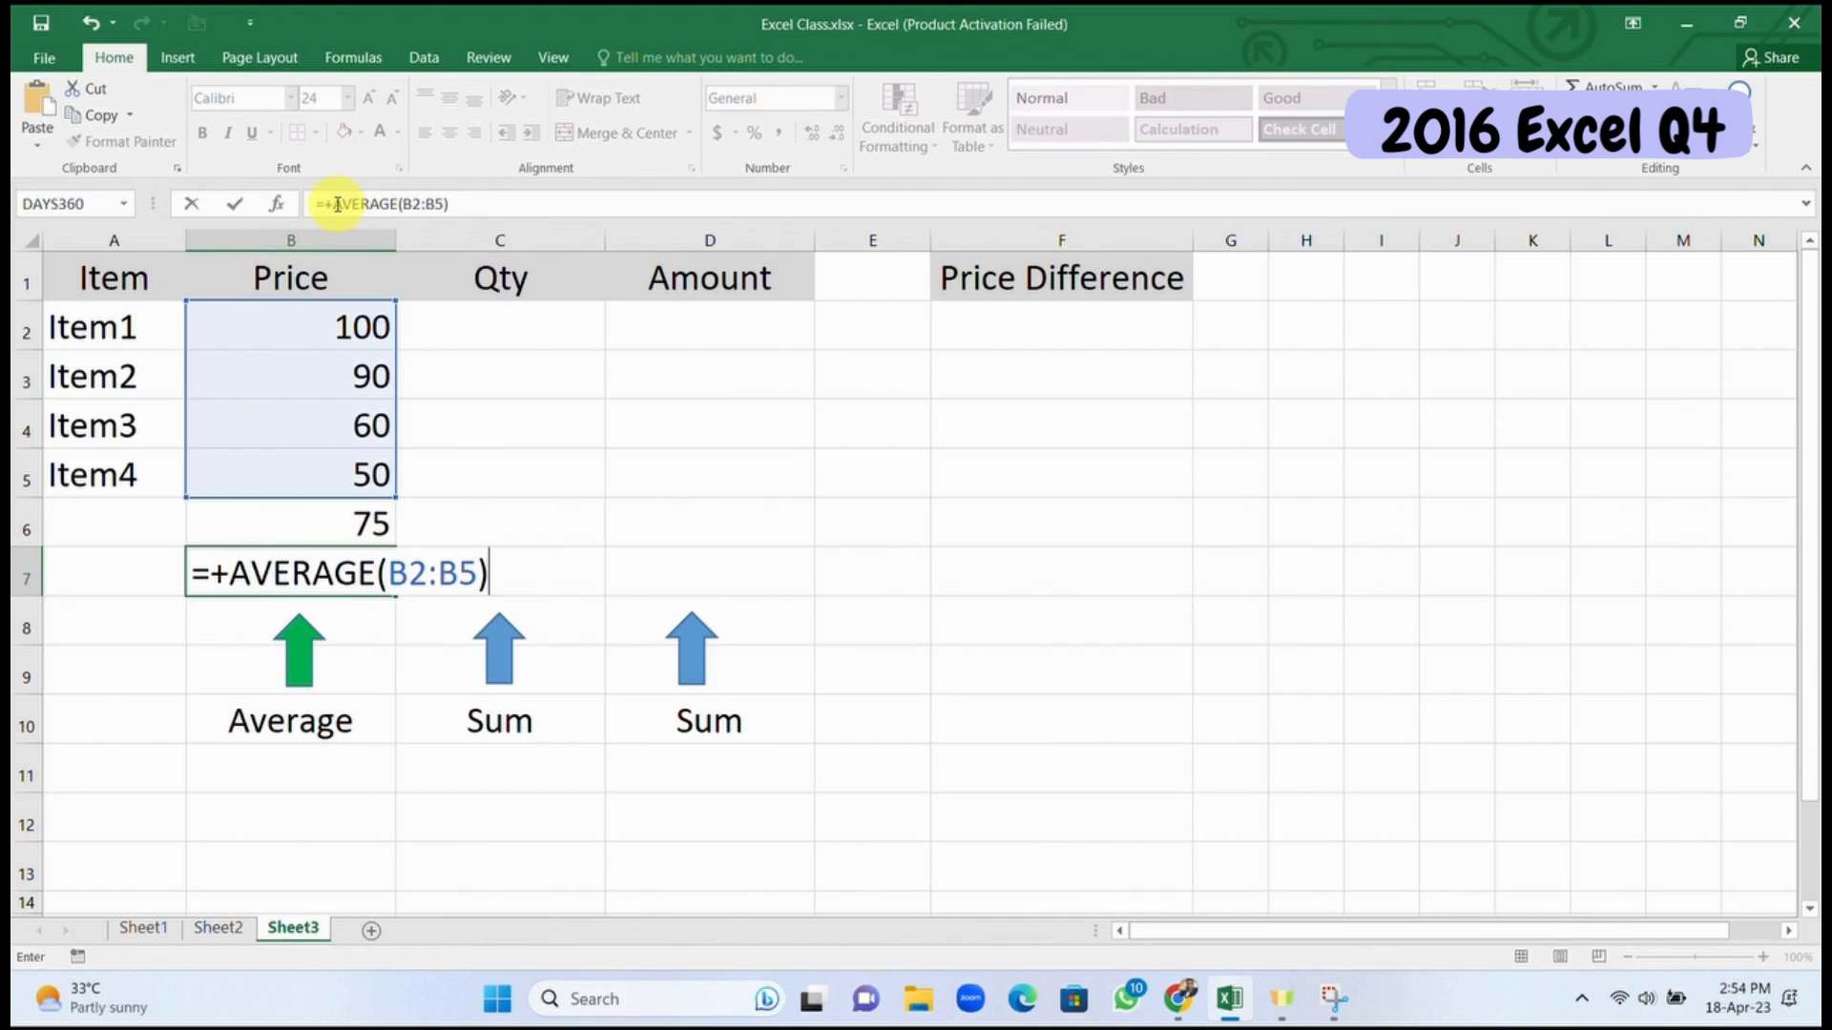
key("BackSpace")
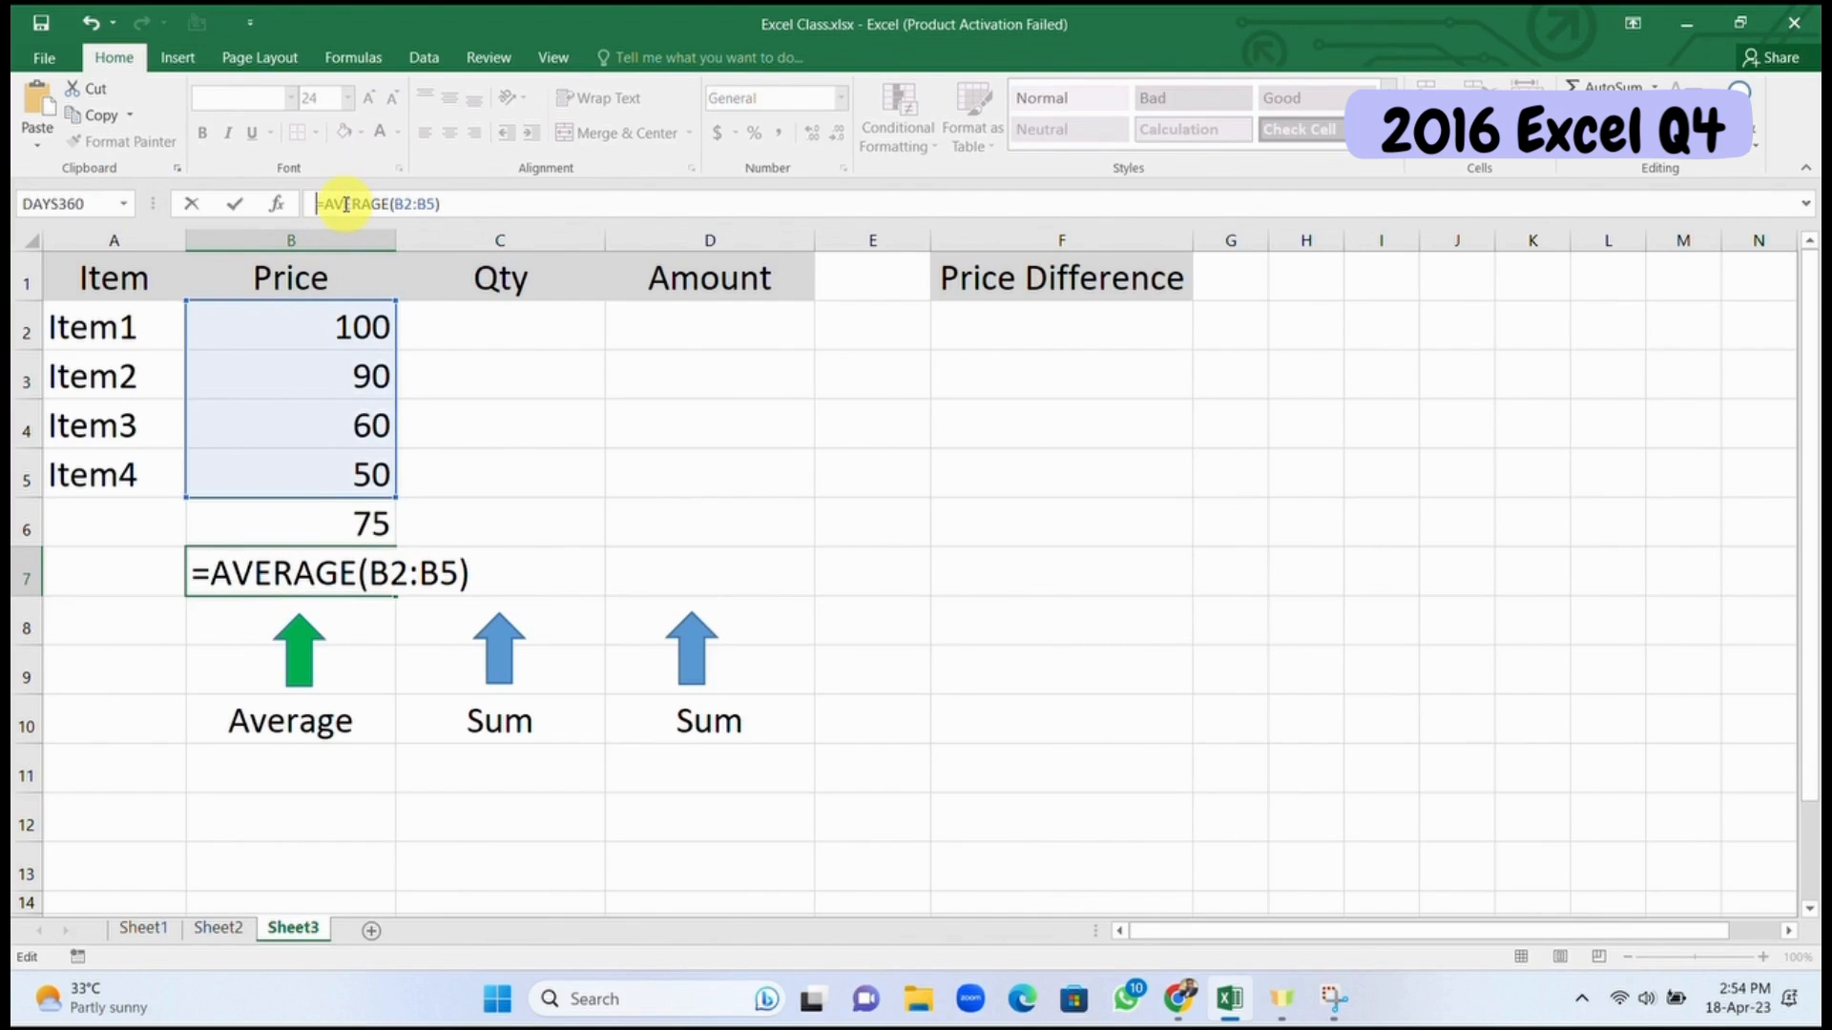
type("'")
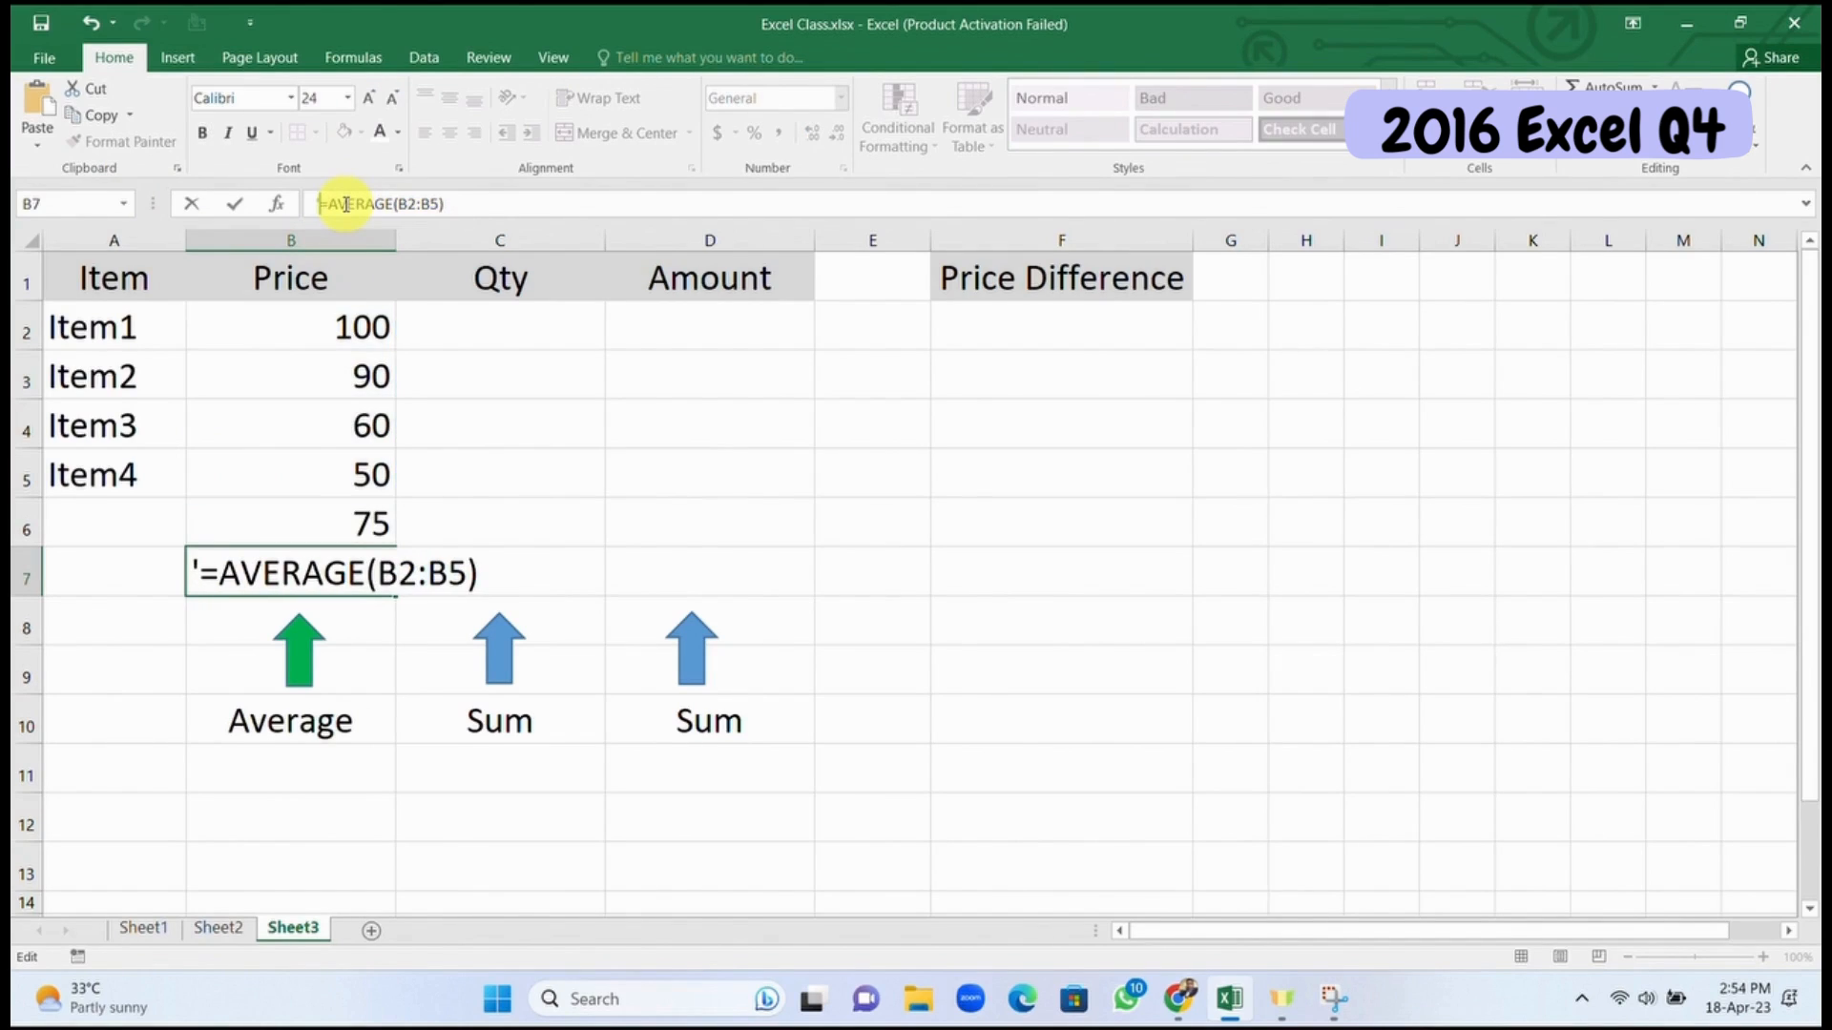
key("Return")
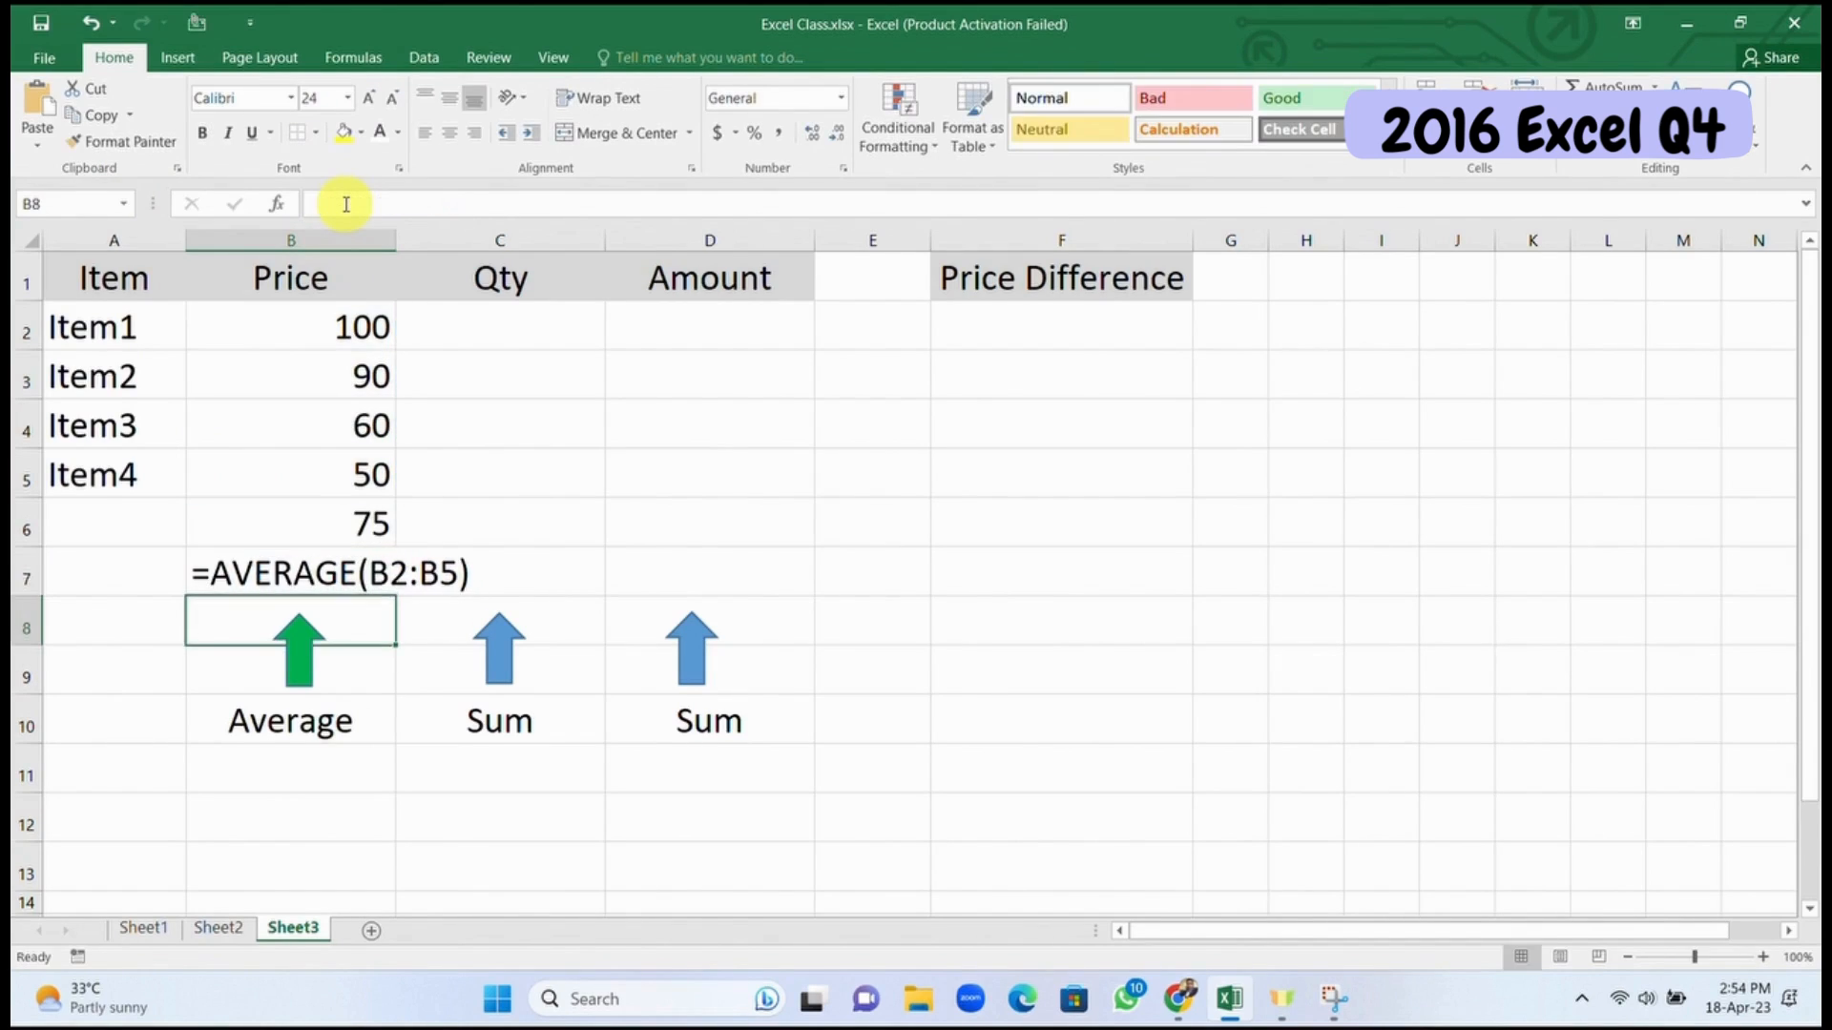
Step: Remove the plus sign from the average formula in B6 so it reads =AVERAGE(B2:B5)
left_click(307, 519)
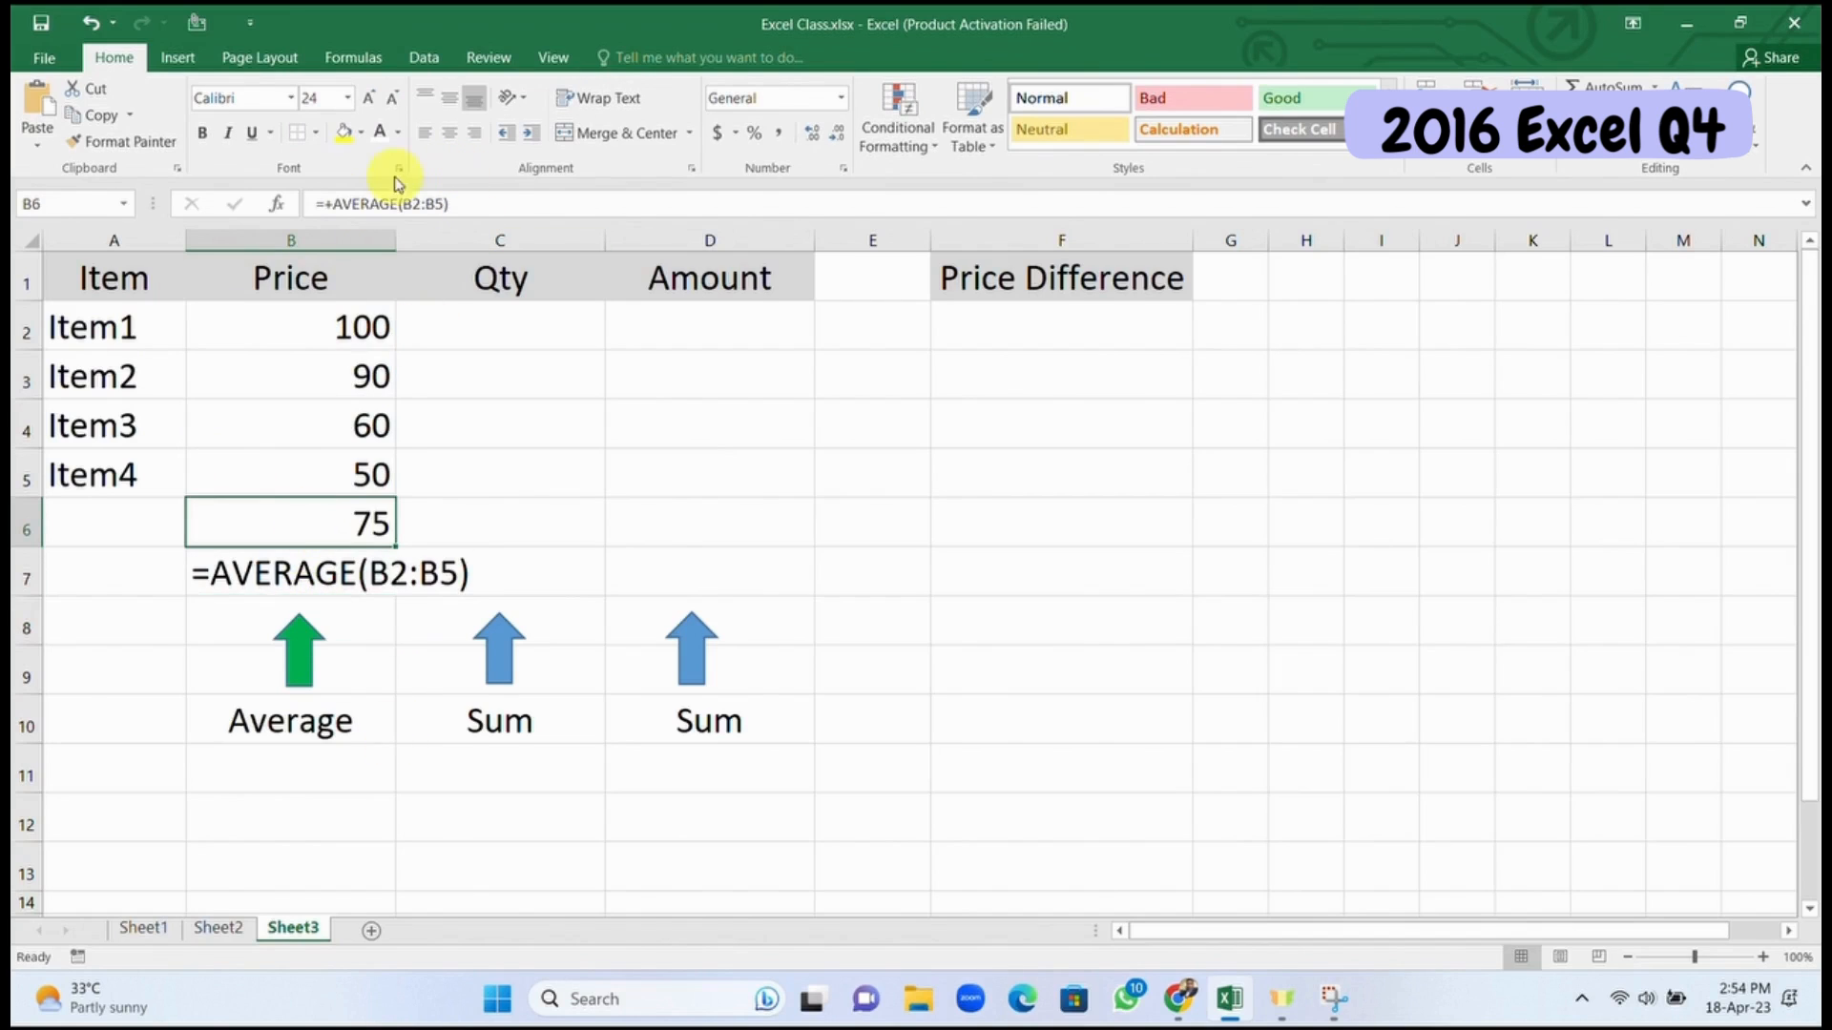
left_click(325, 199)
key("Delete")
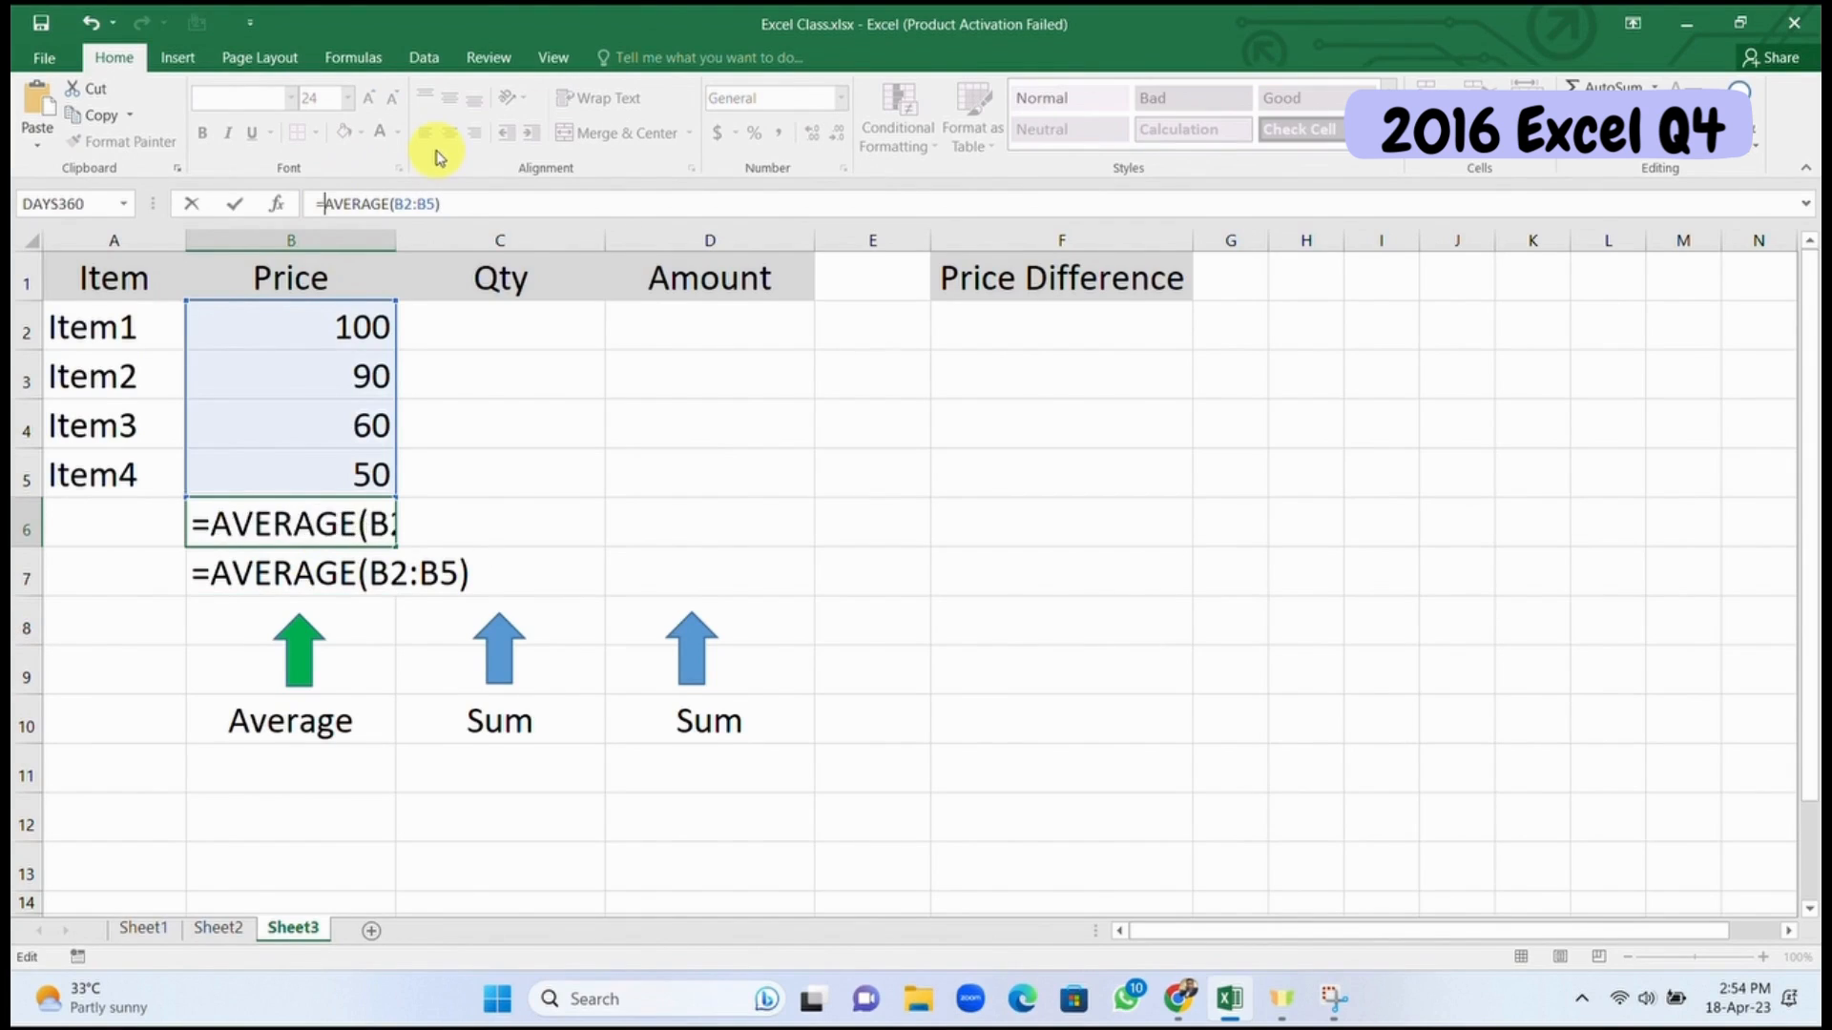
key("Return")
left_click(487, 517)
left_click(312, 551)
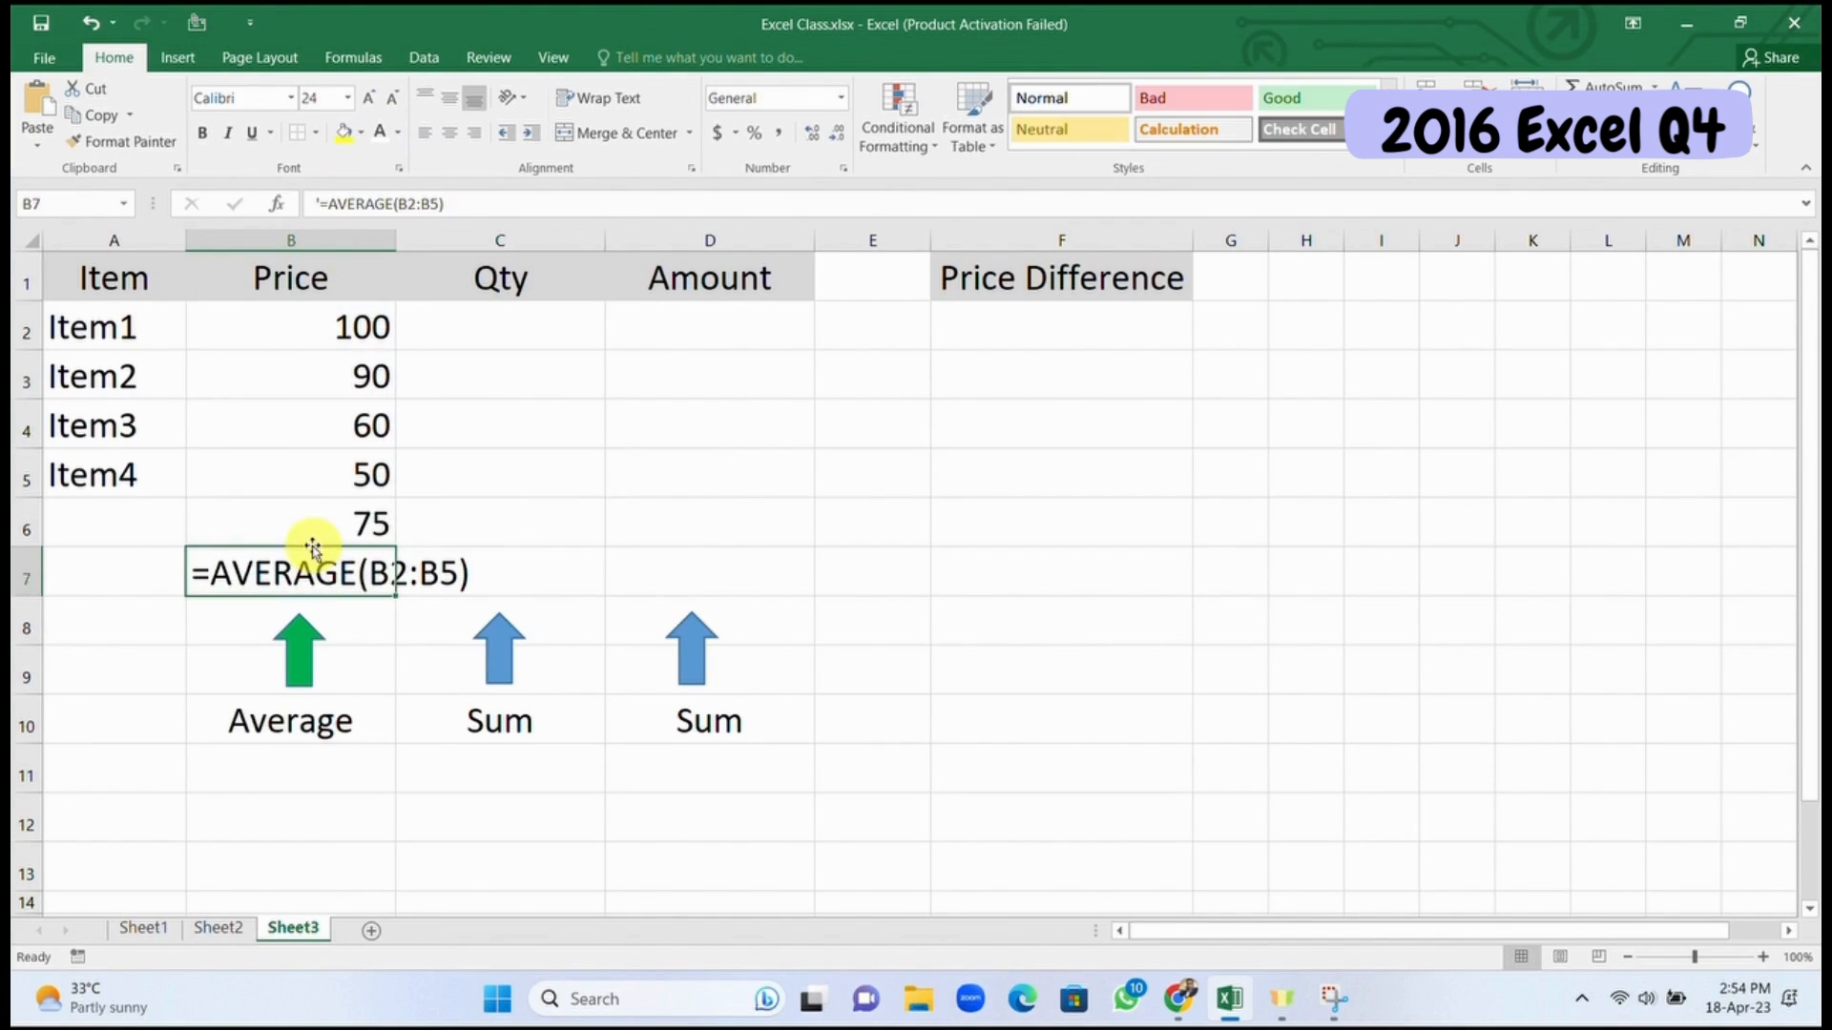
Step: Clear B6 and recalculate the average of B2:B5 there by choosing AVERAGE in the Insert Function dialog
left_click(275, 525)
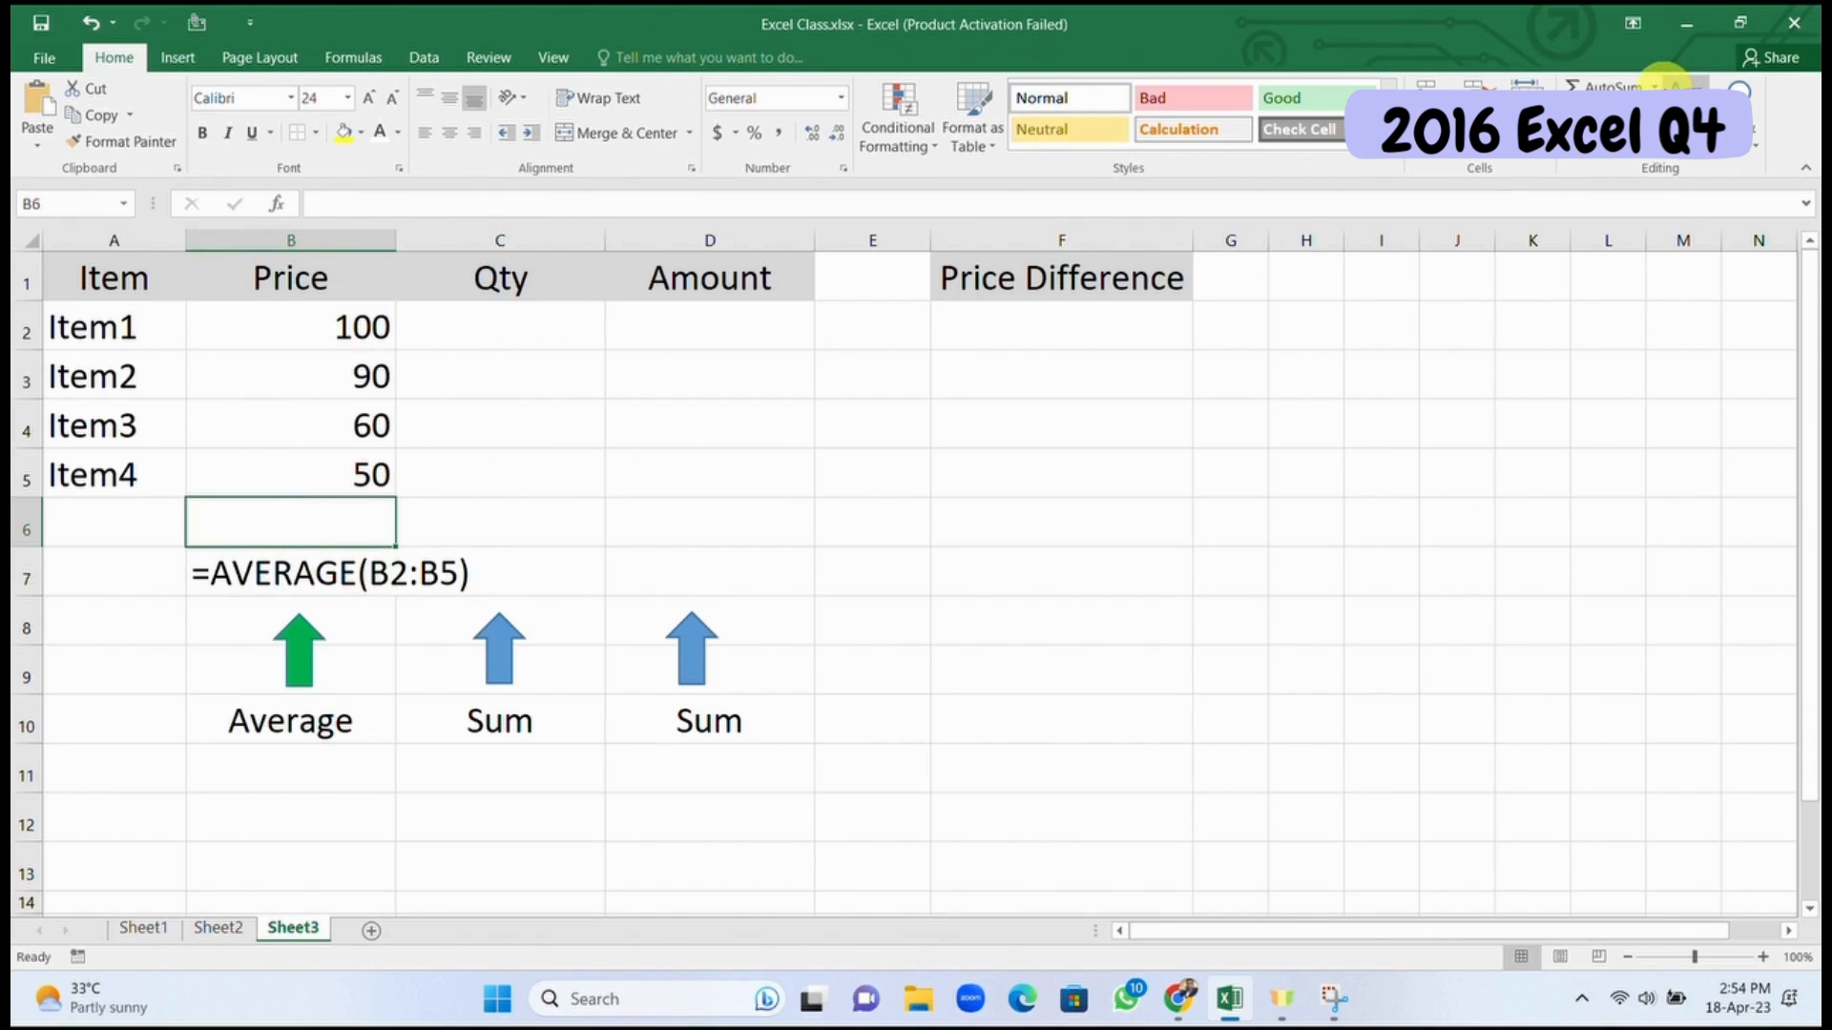
left_click(1658, 86)
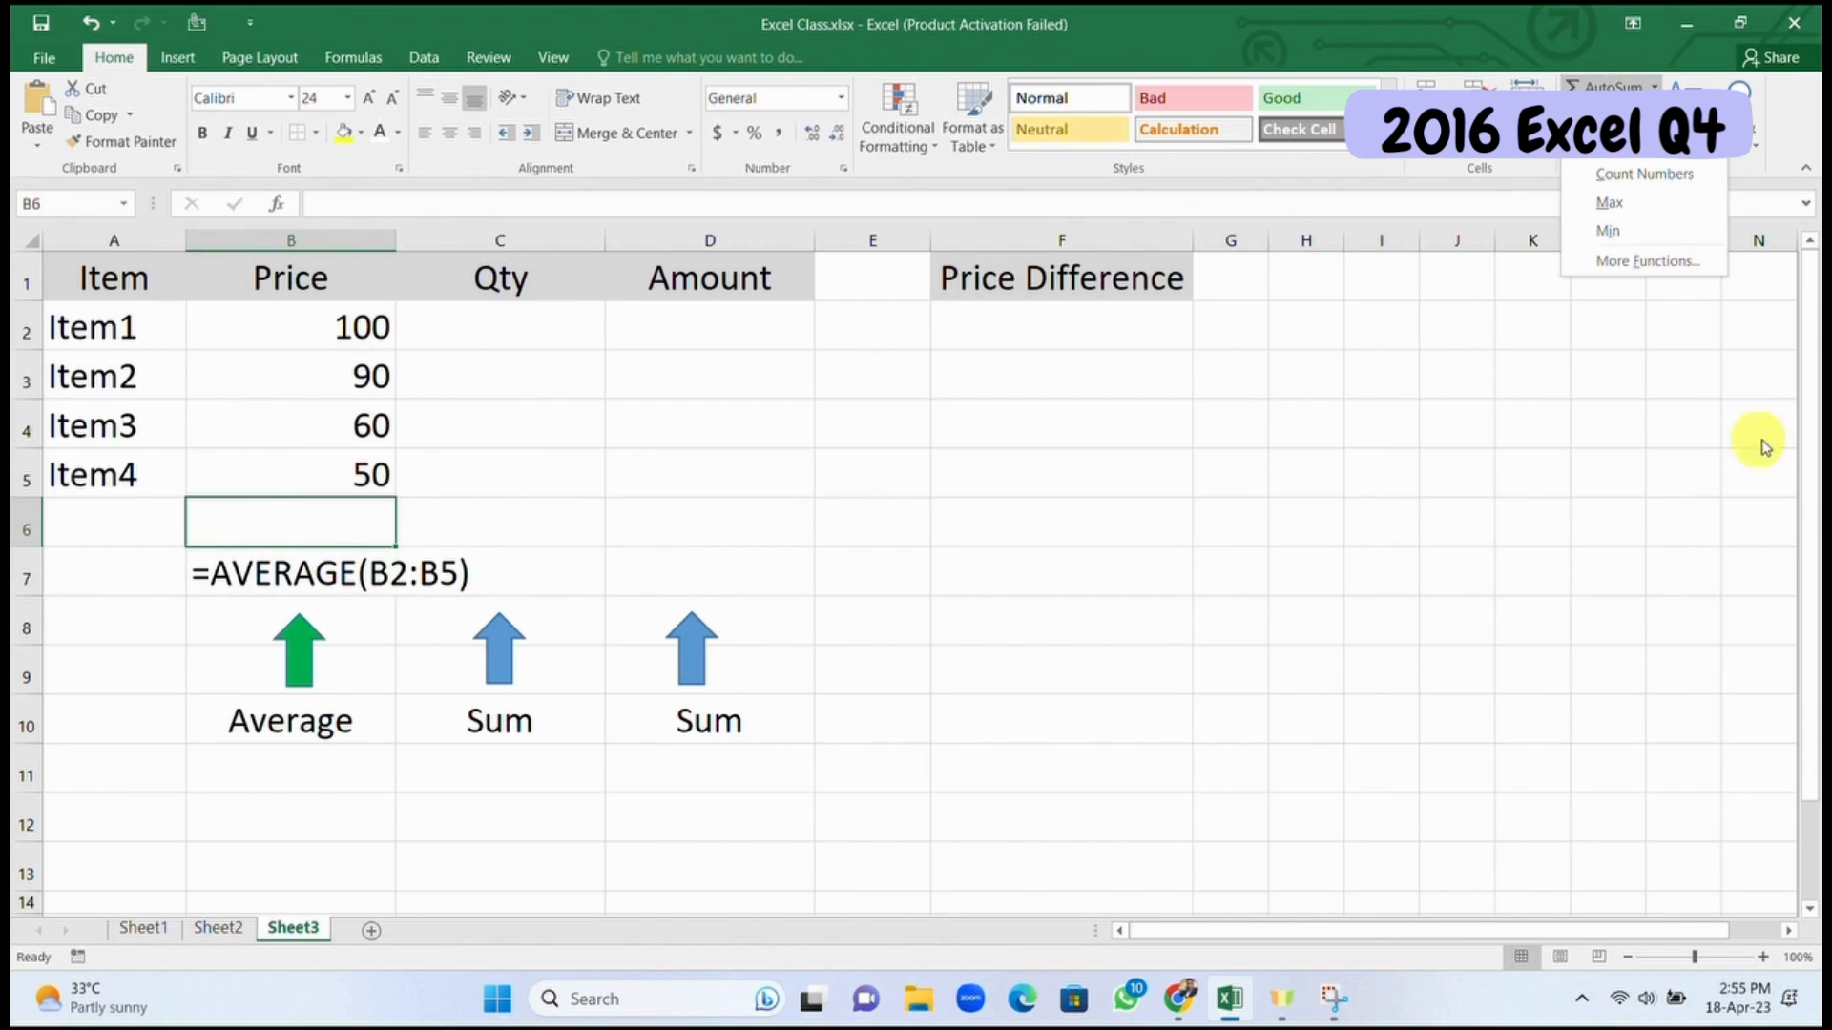
left_click(1638, 255)
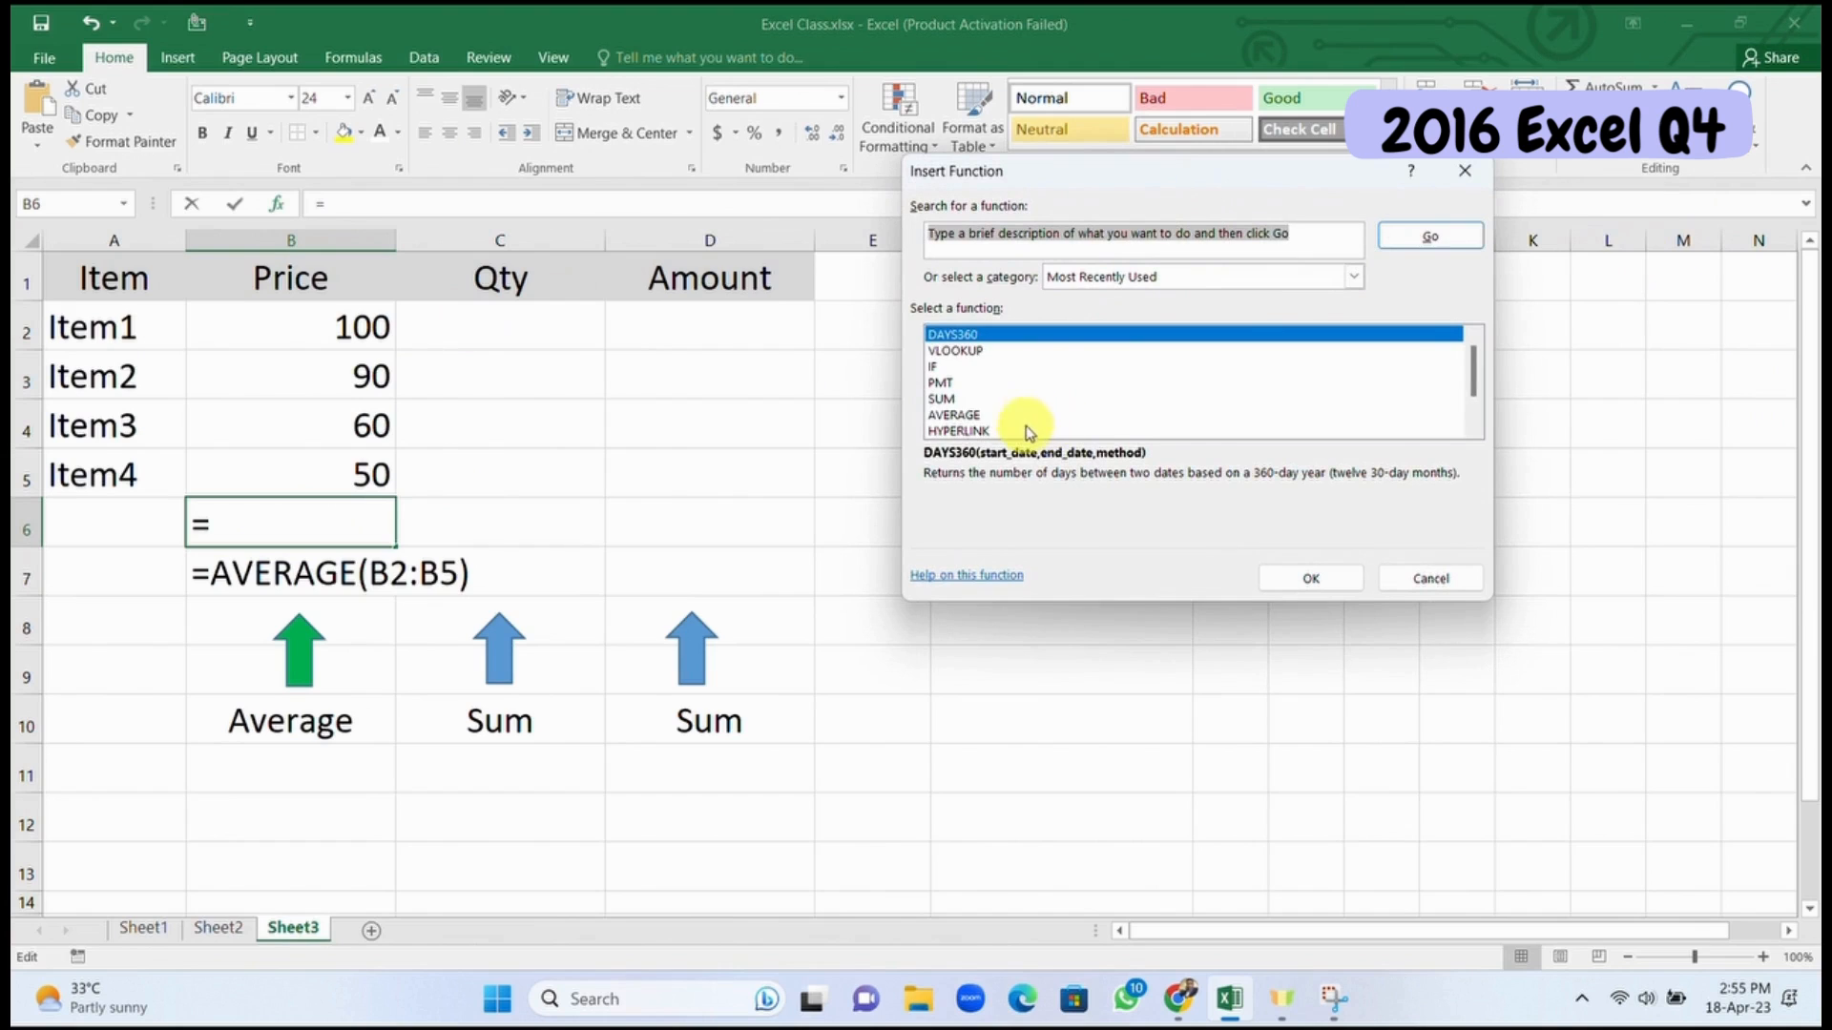
left_click(955, 417)
left_click(1305, 578)
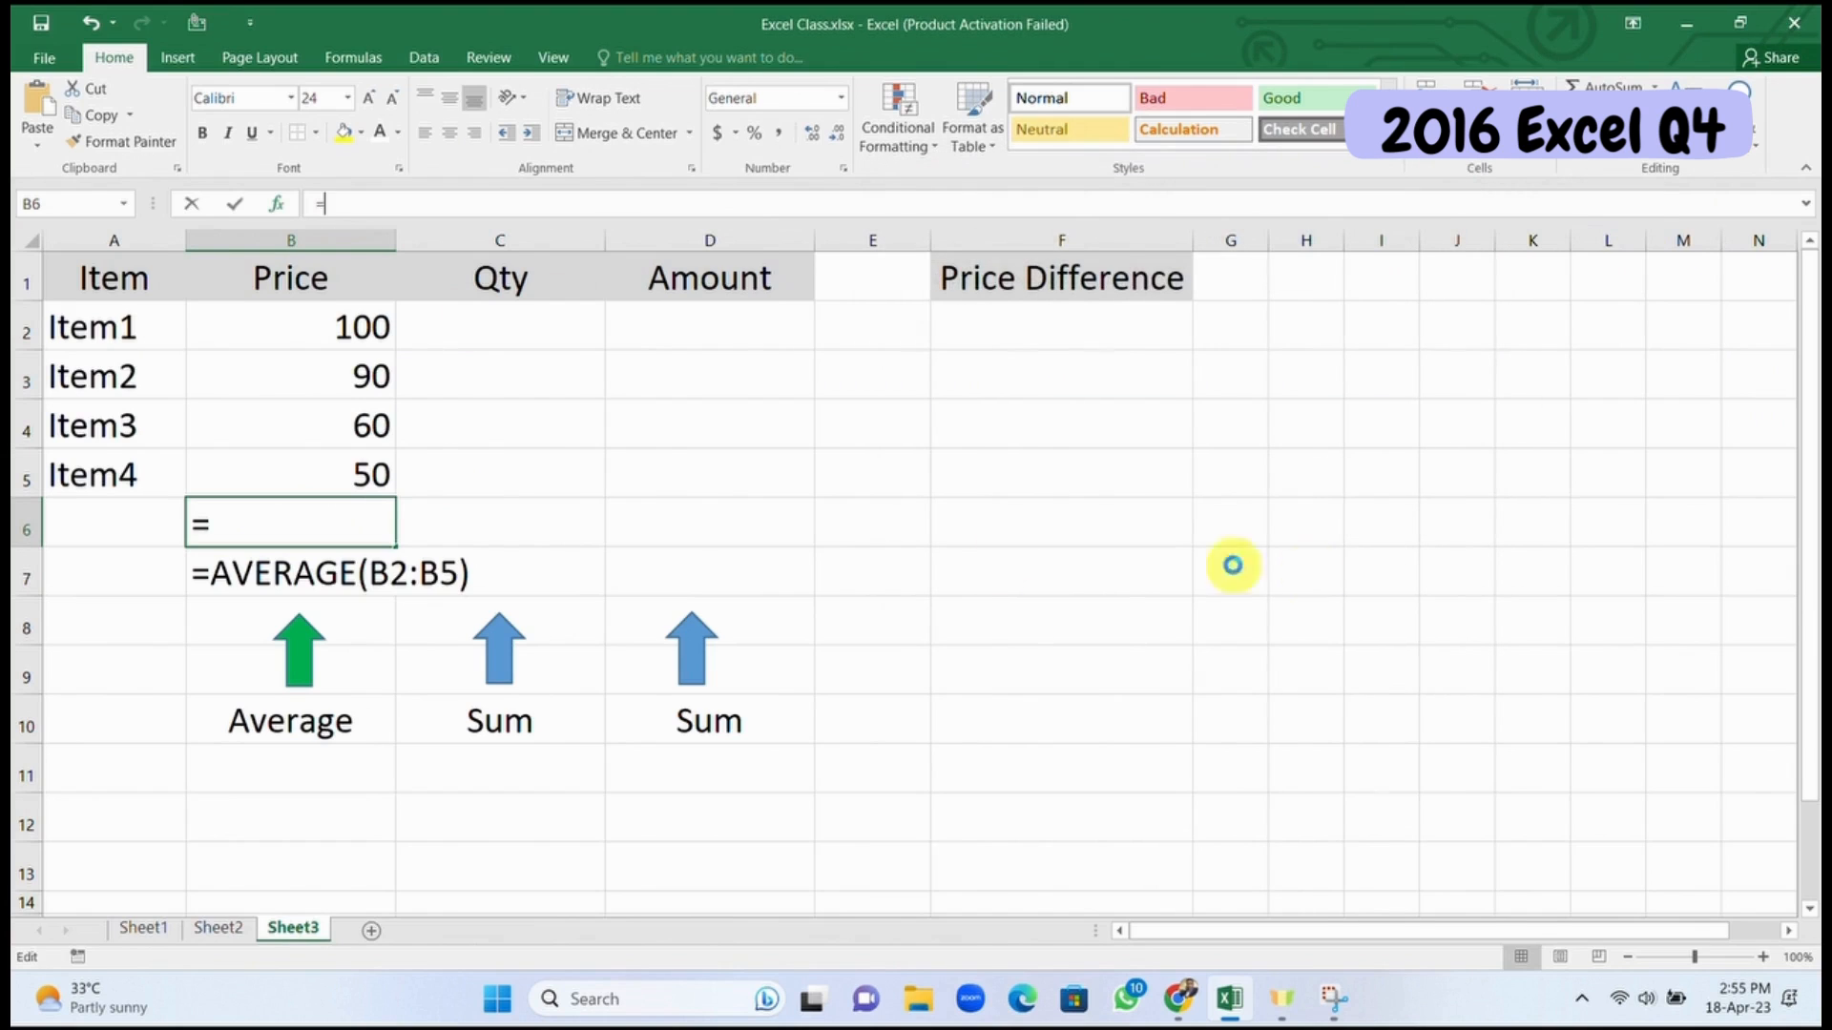
left_click_drag(312, 327, 335, 474)
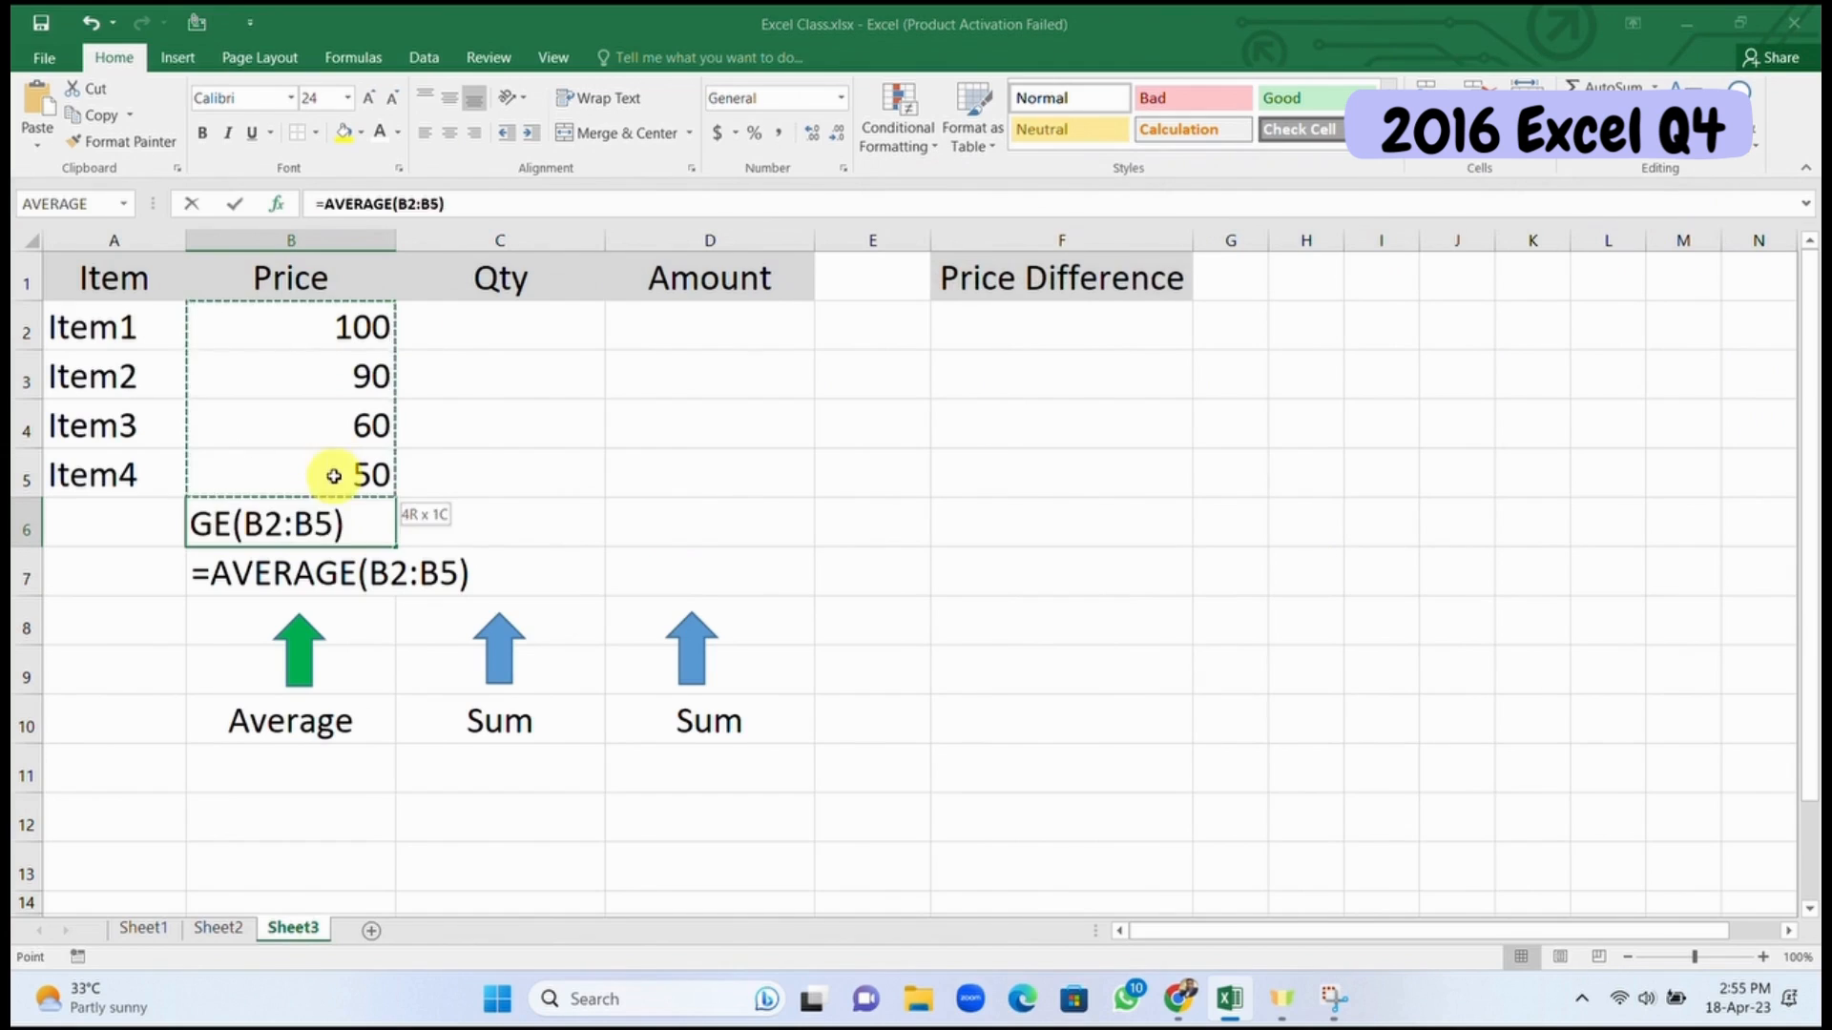
key("Return")
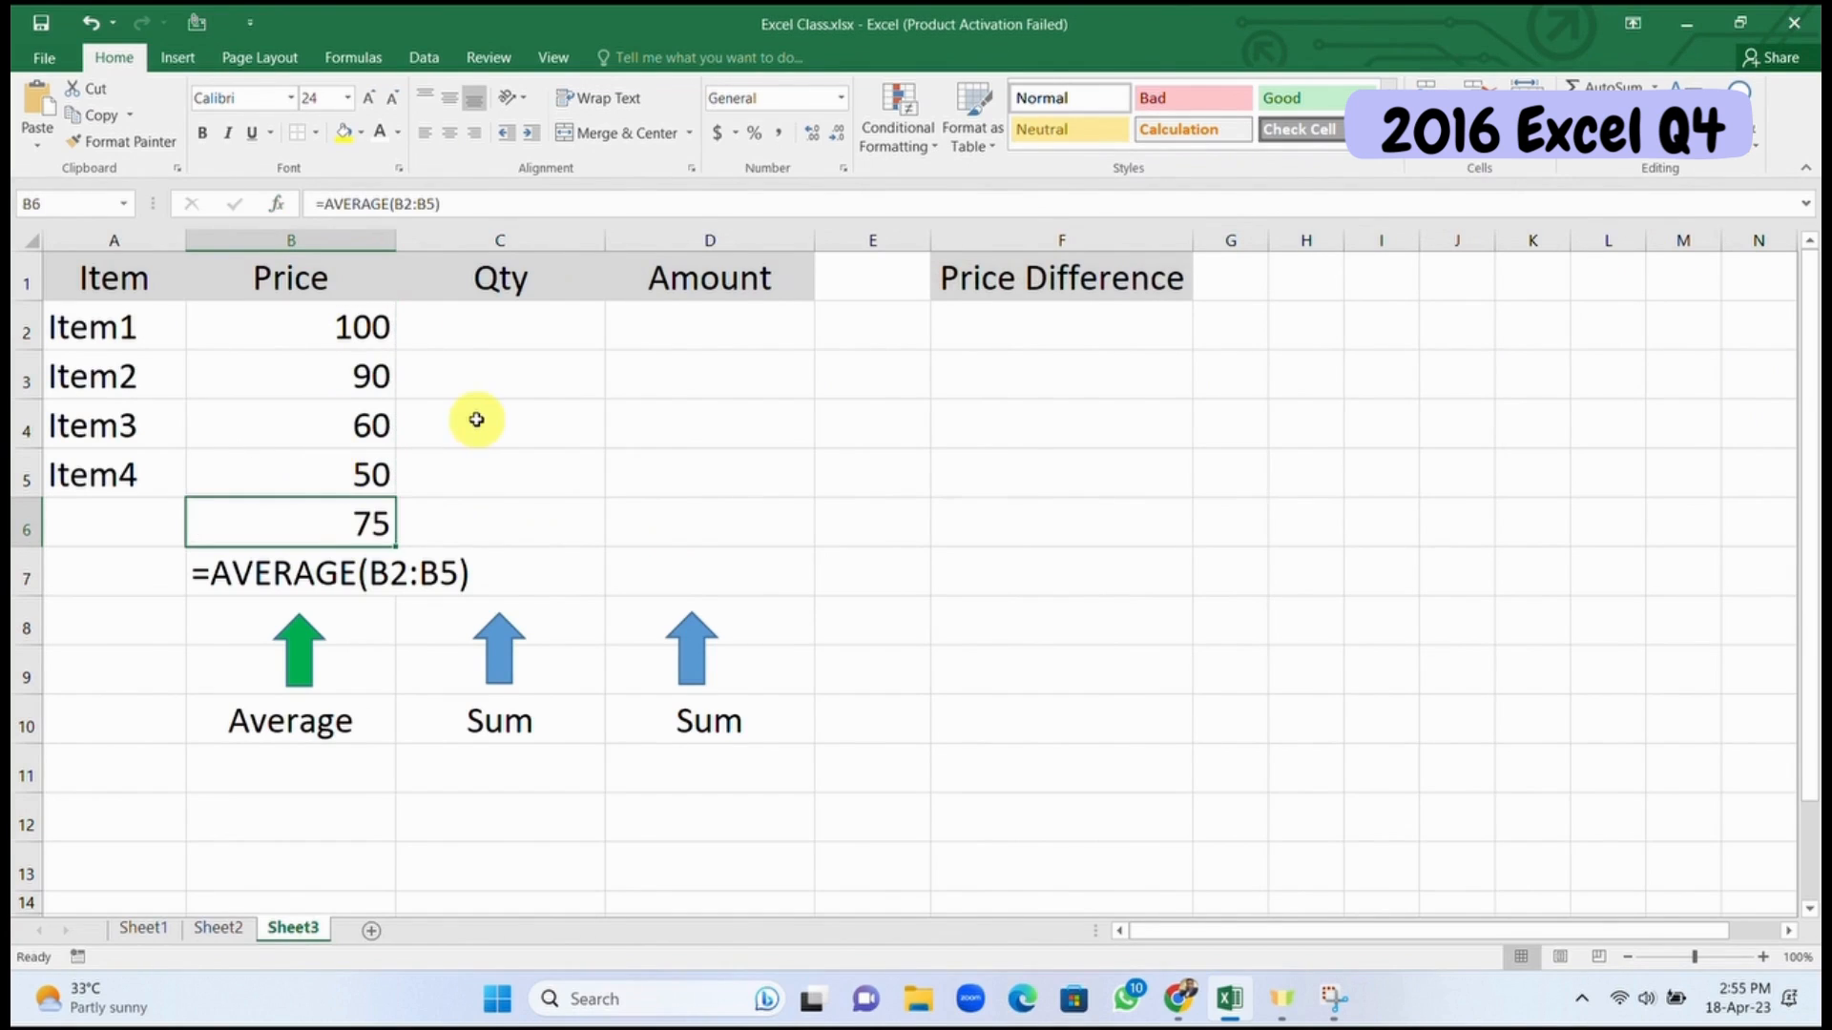
left_click(600, 474)
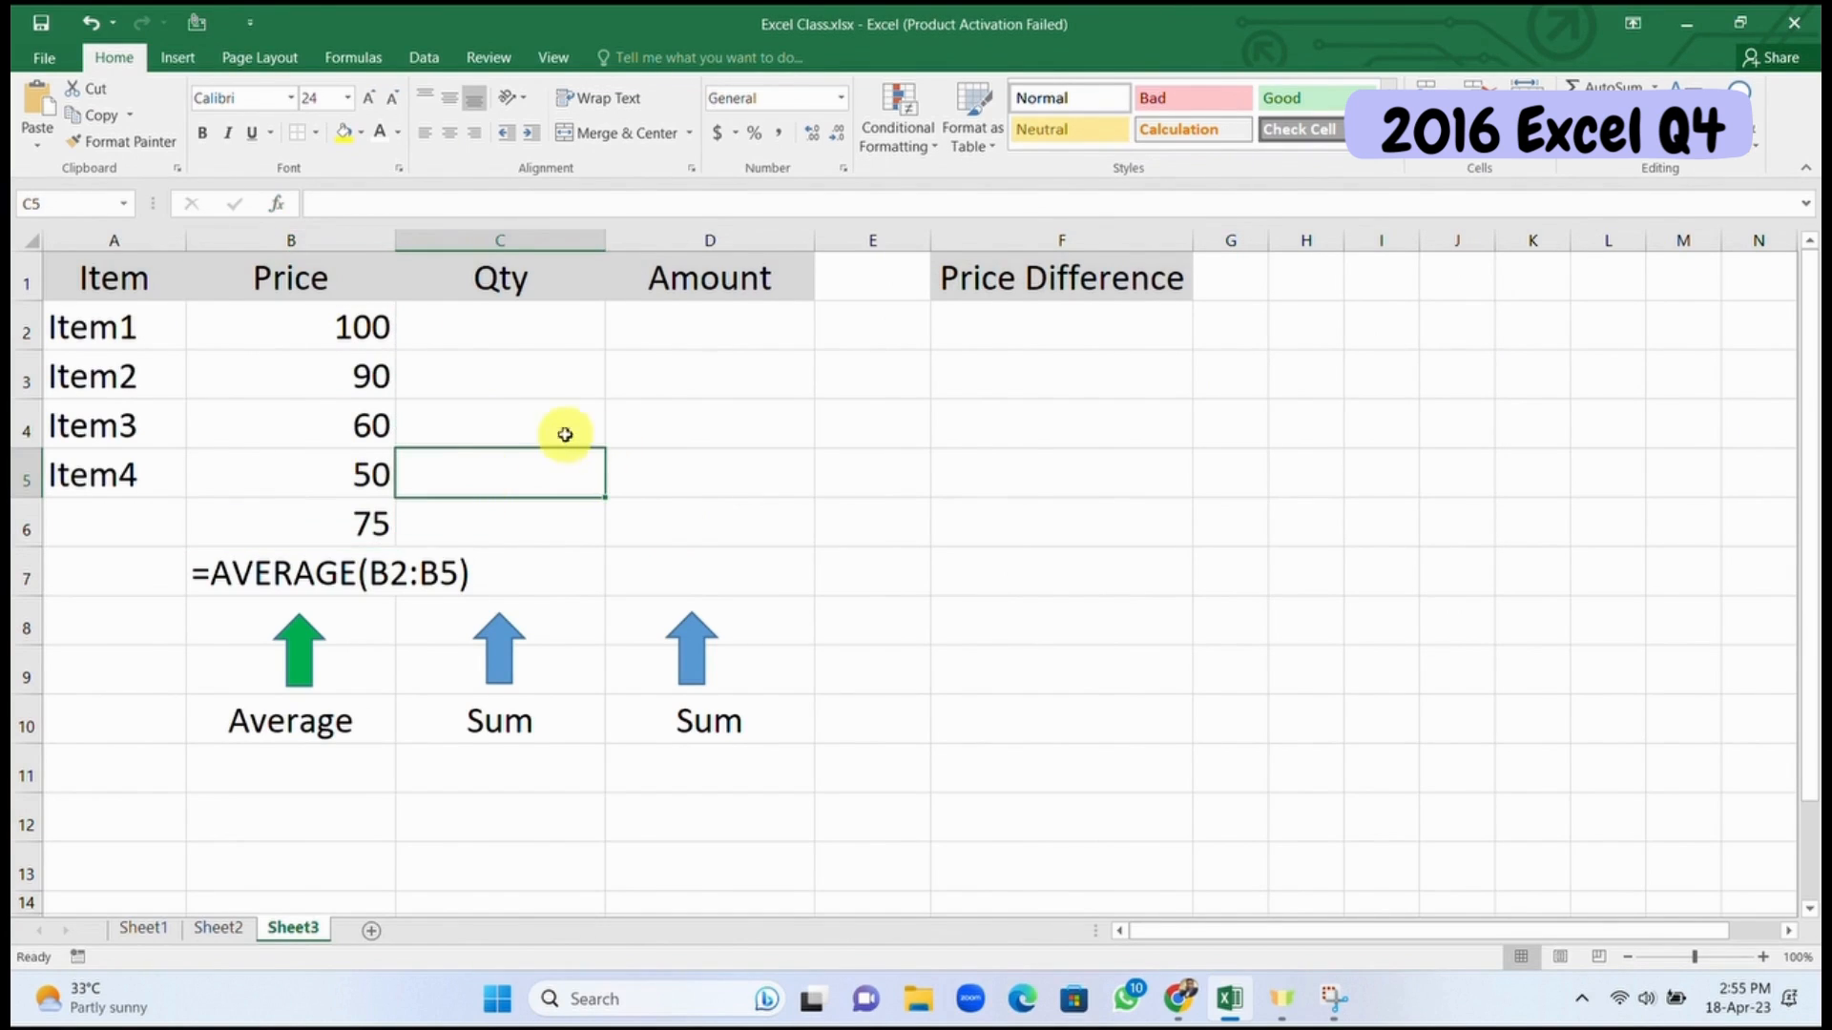
left_click(369, 524)
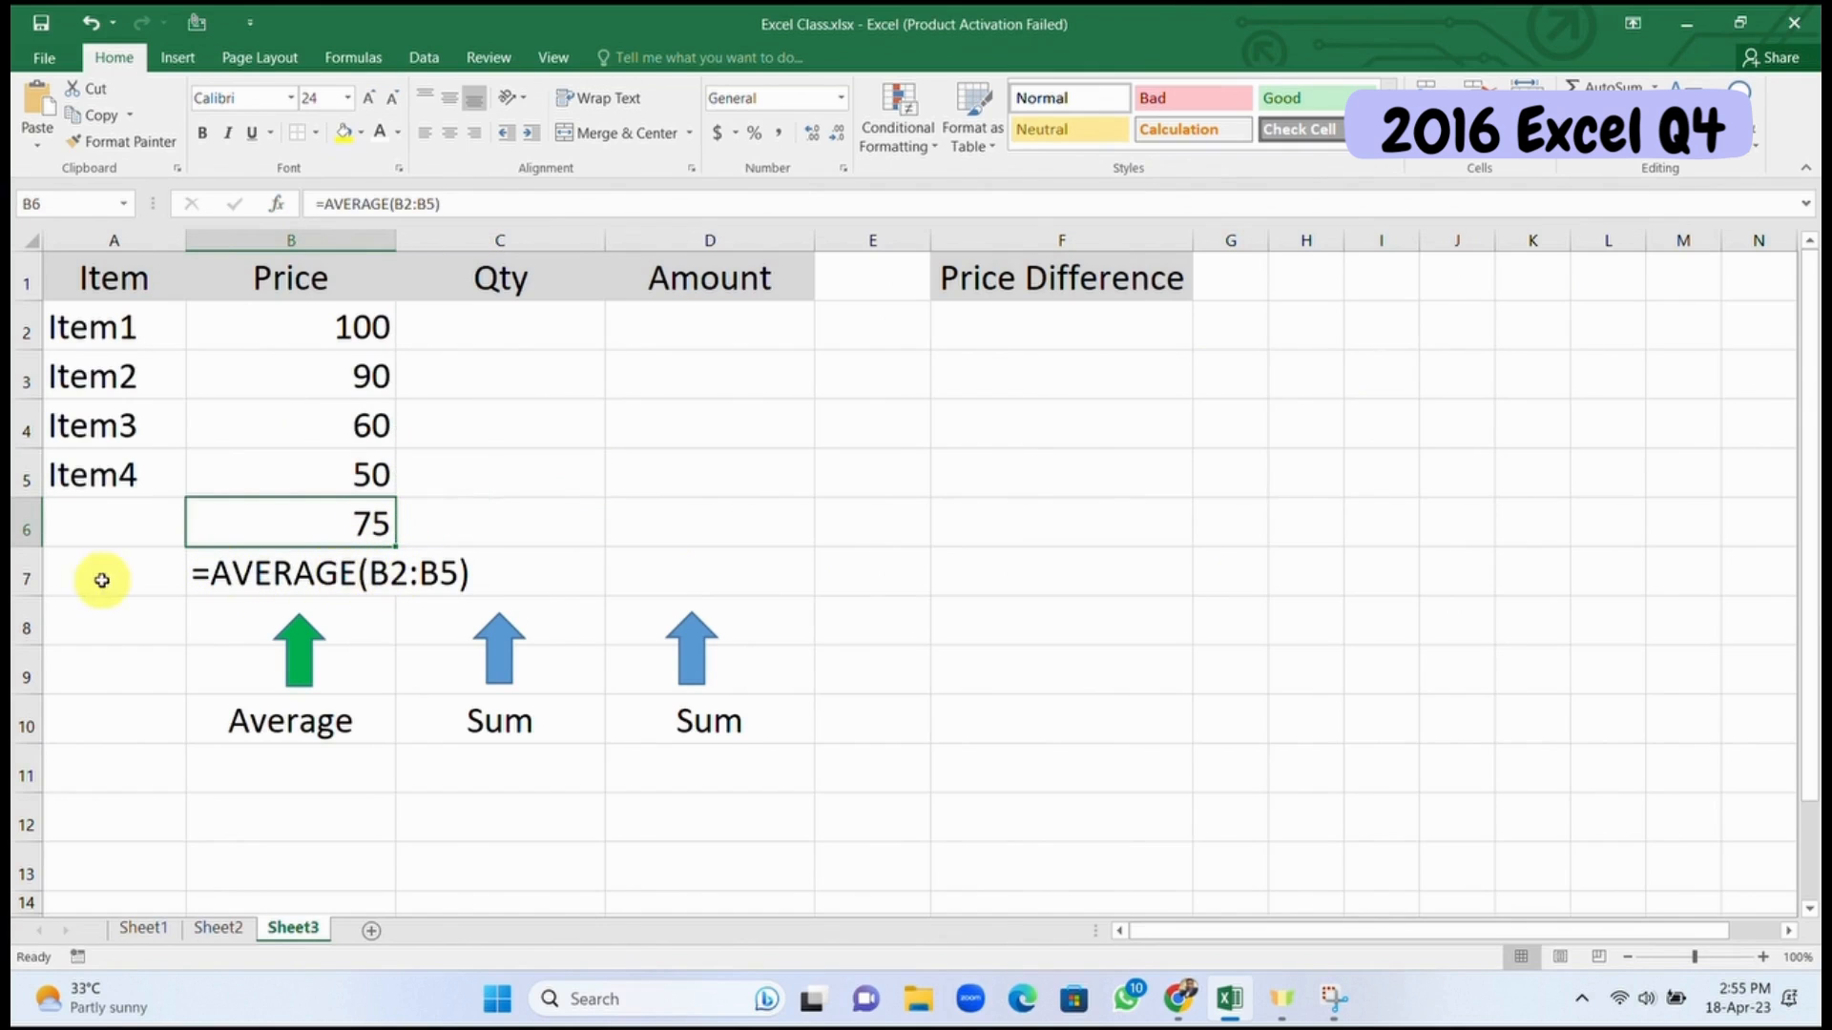
Step: Insert an empty row 7 between the average price and the formula text
left_click(23, 572)
right_click(24, 573)
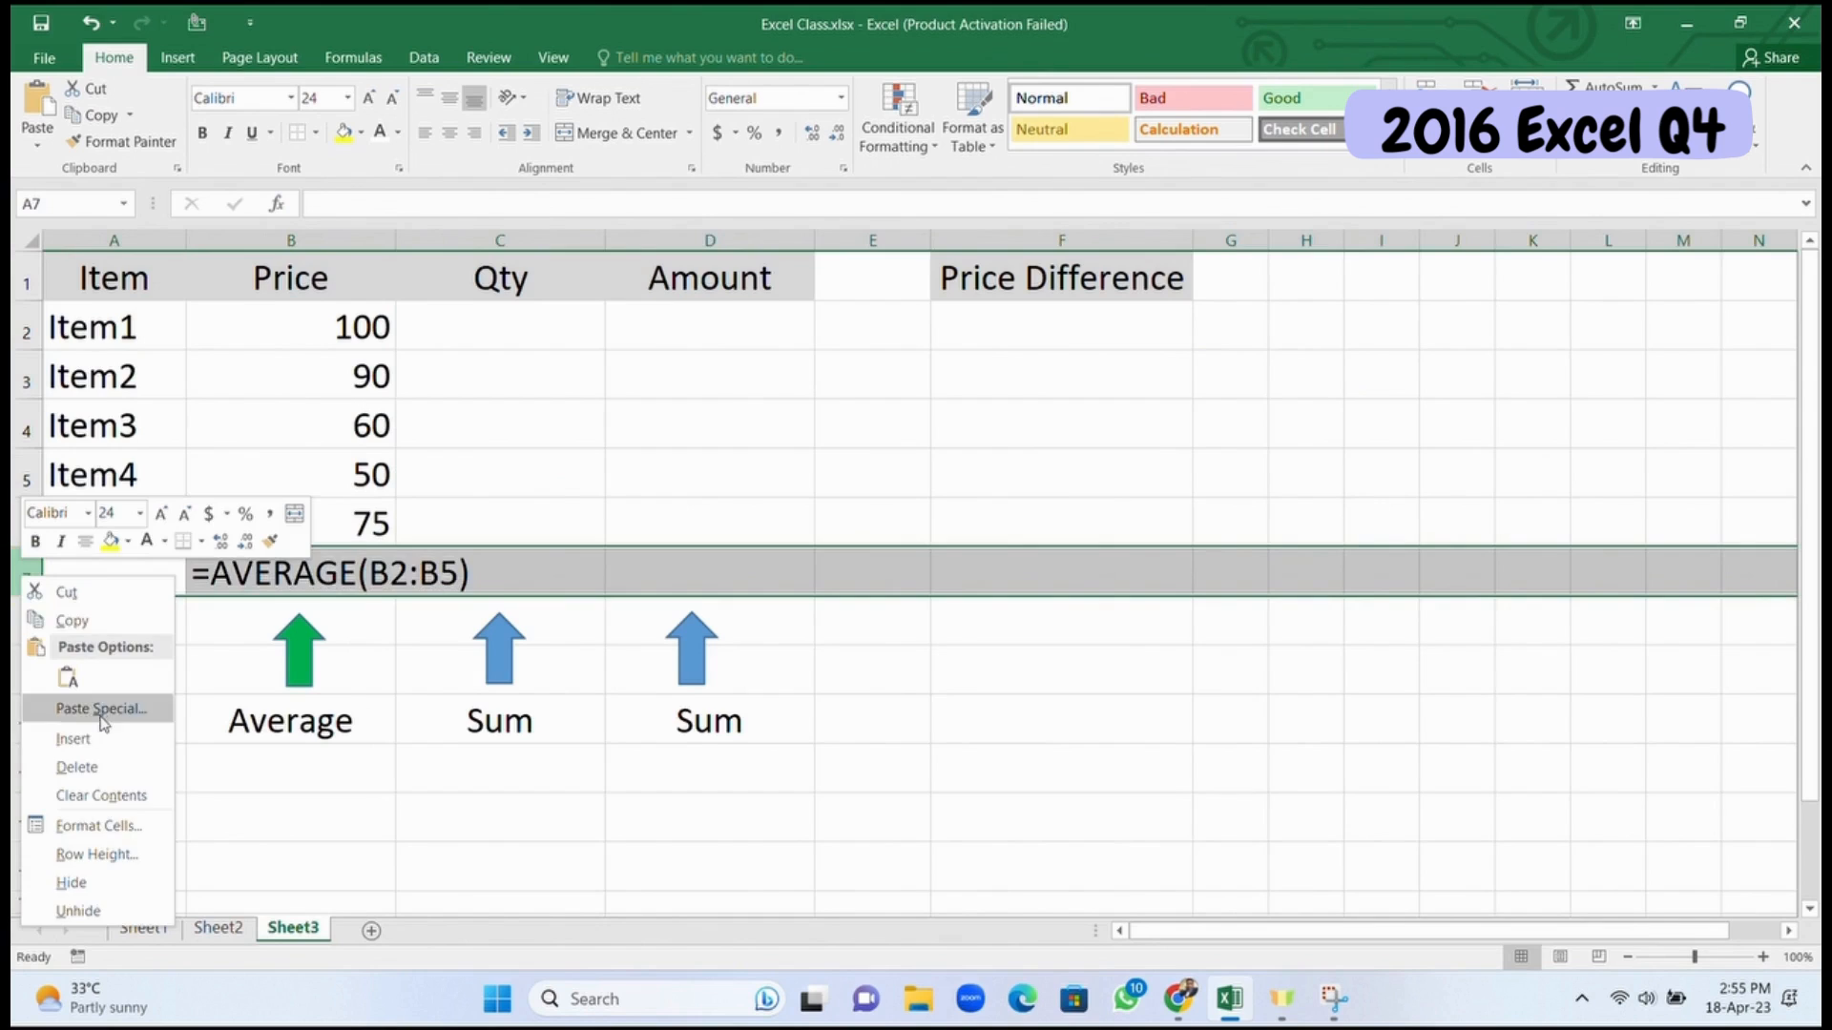
left_click(74, 738)
left_click(633, 482)
left_click(596, 367)
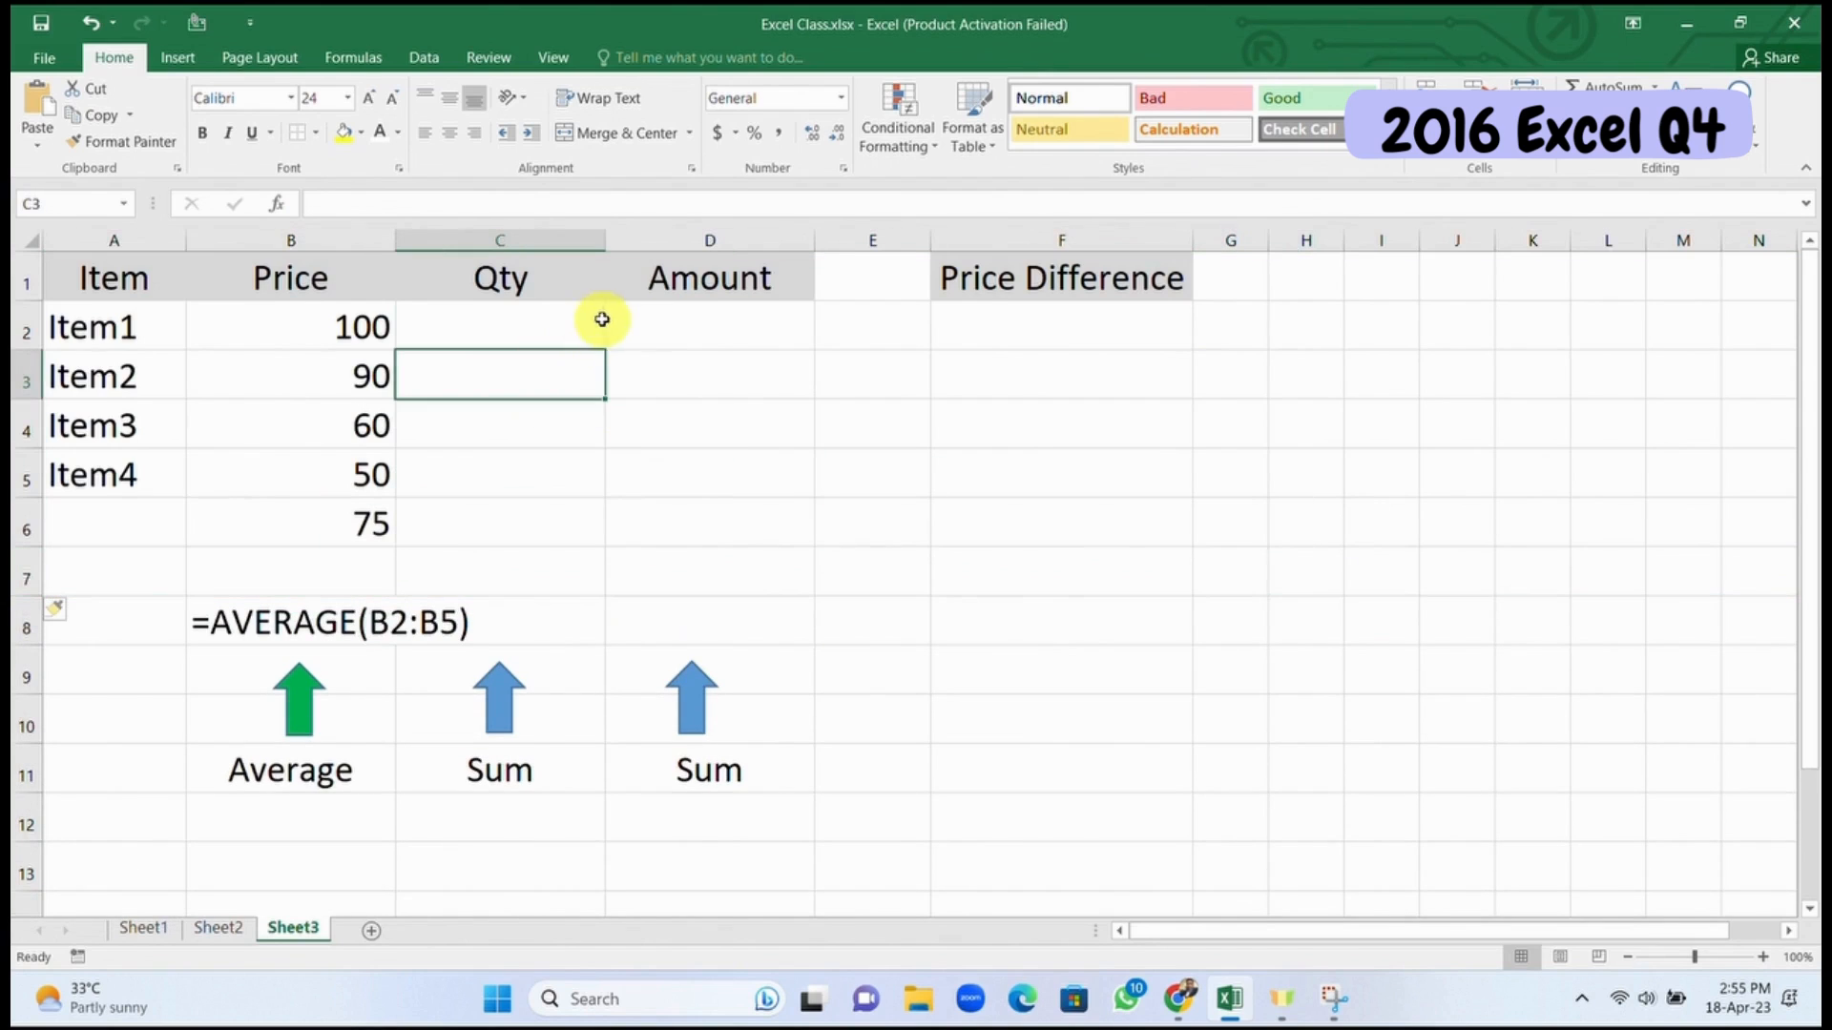
left_click(601, 327)
left_click(547, 453)
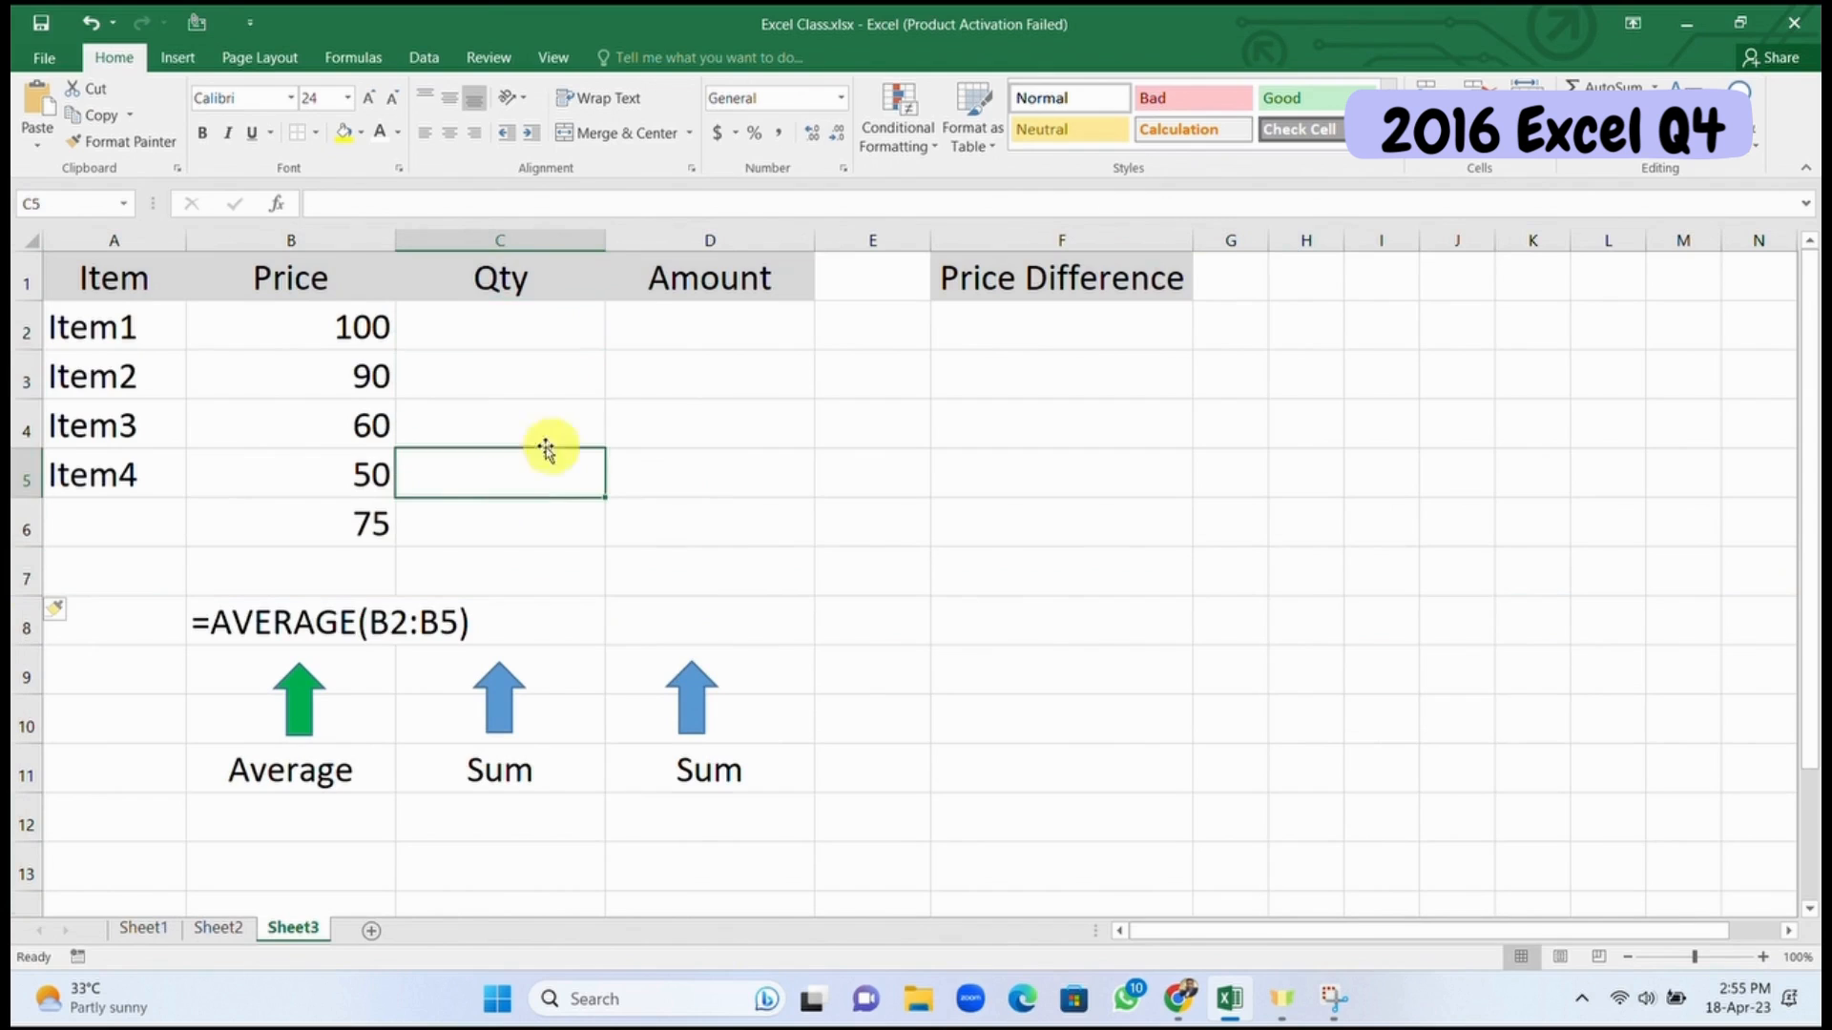
left_click(503, 370)
Step: Fill the average price cell B6 with yellow and give it a Top and Double Bottom Border
left_click(325, 532)
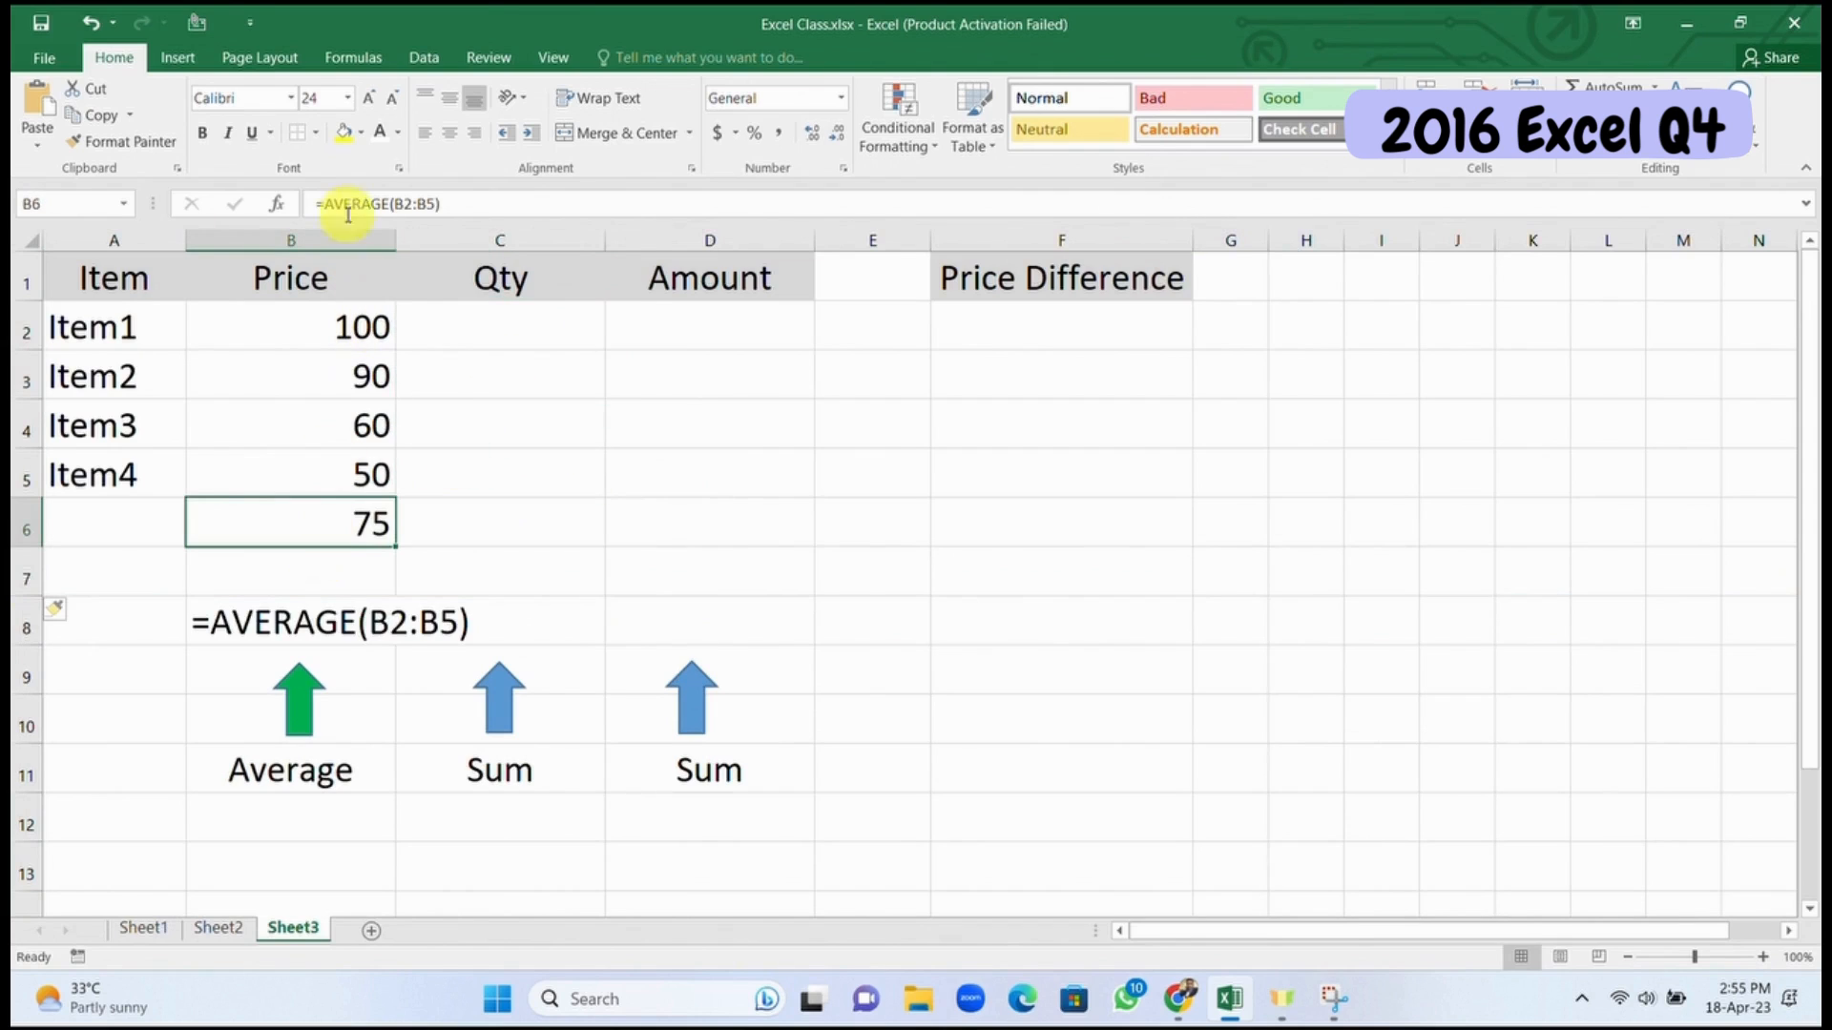
left_click(345, 141)
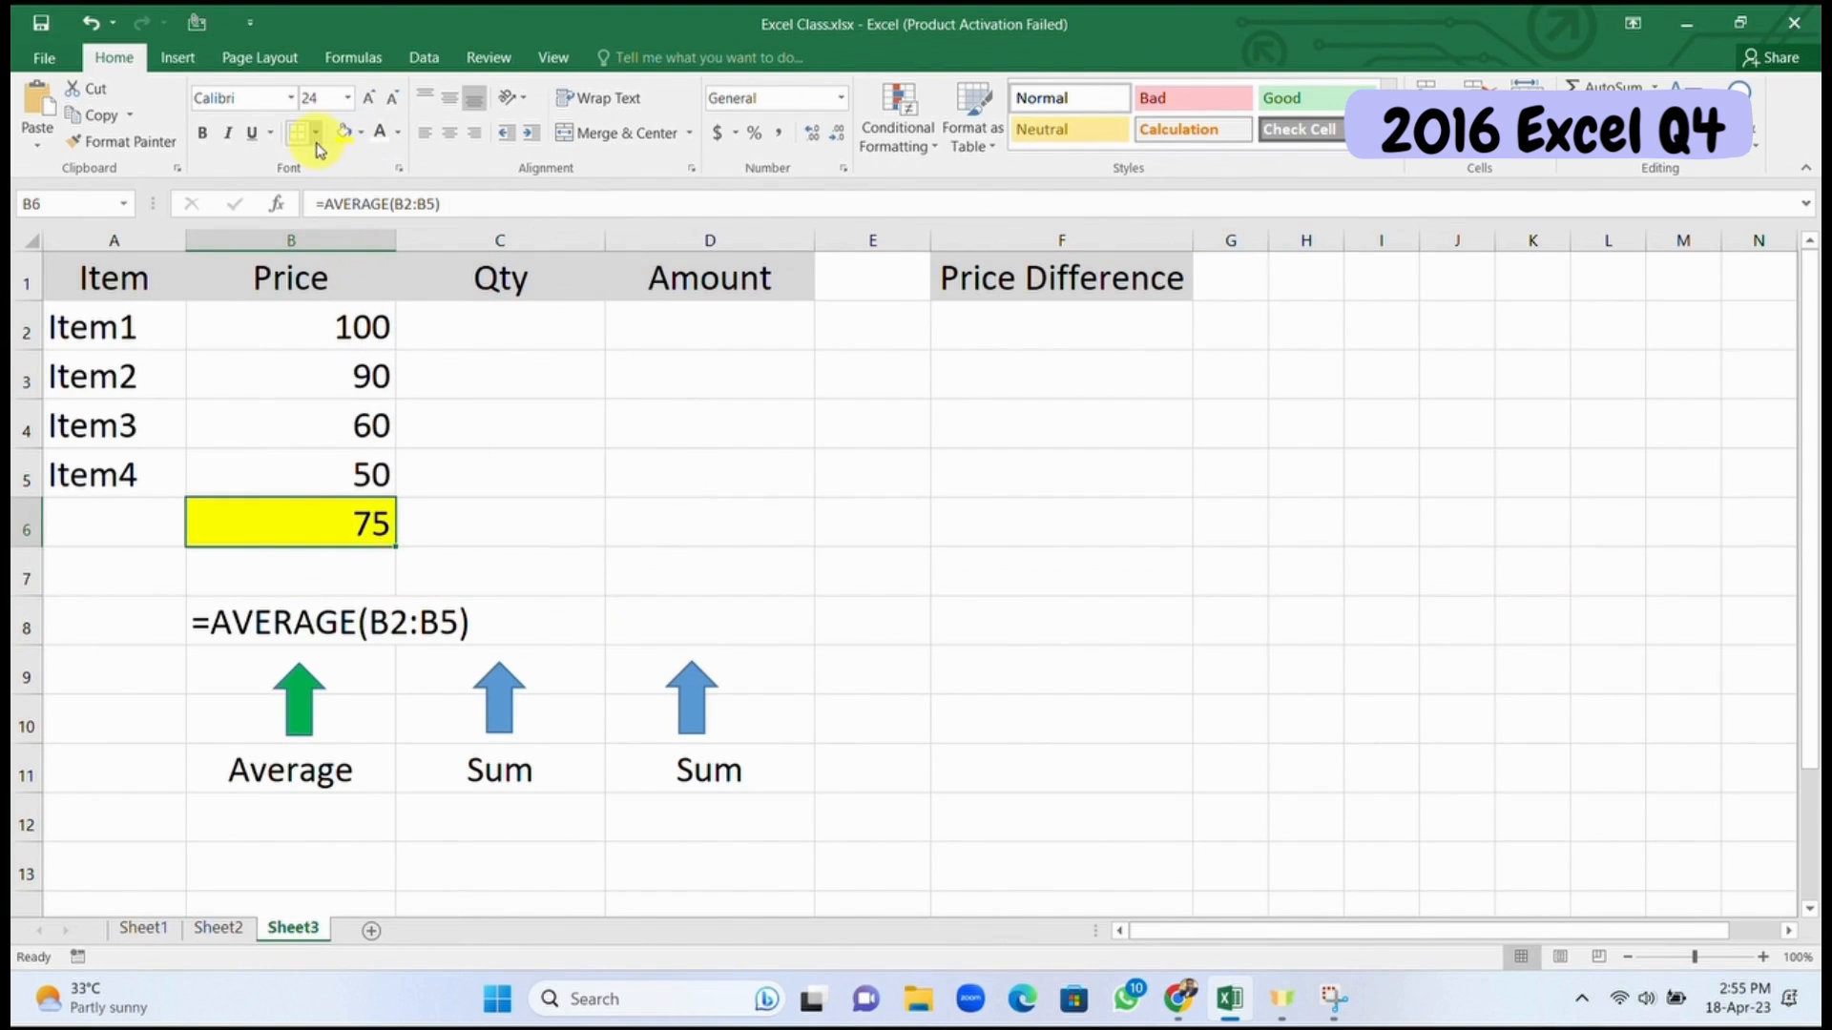
left_click(316, 133)
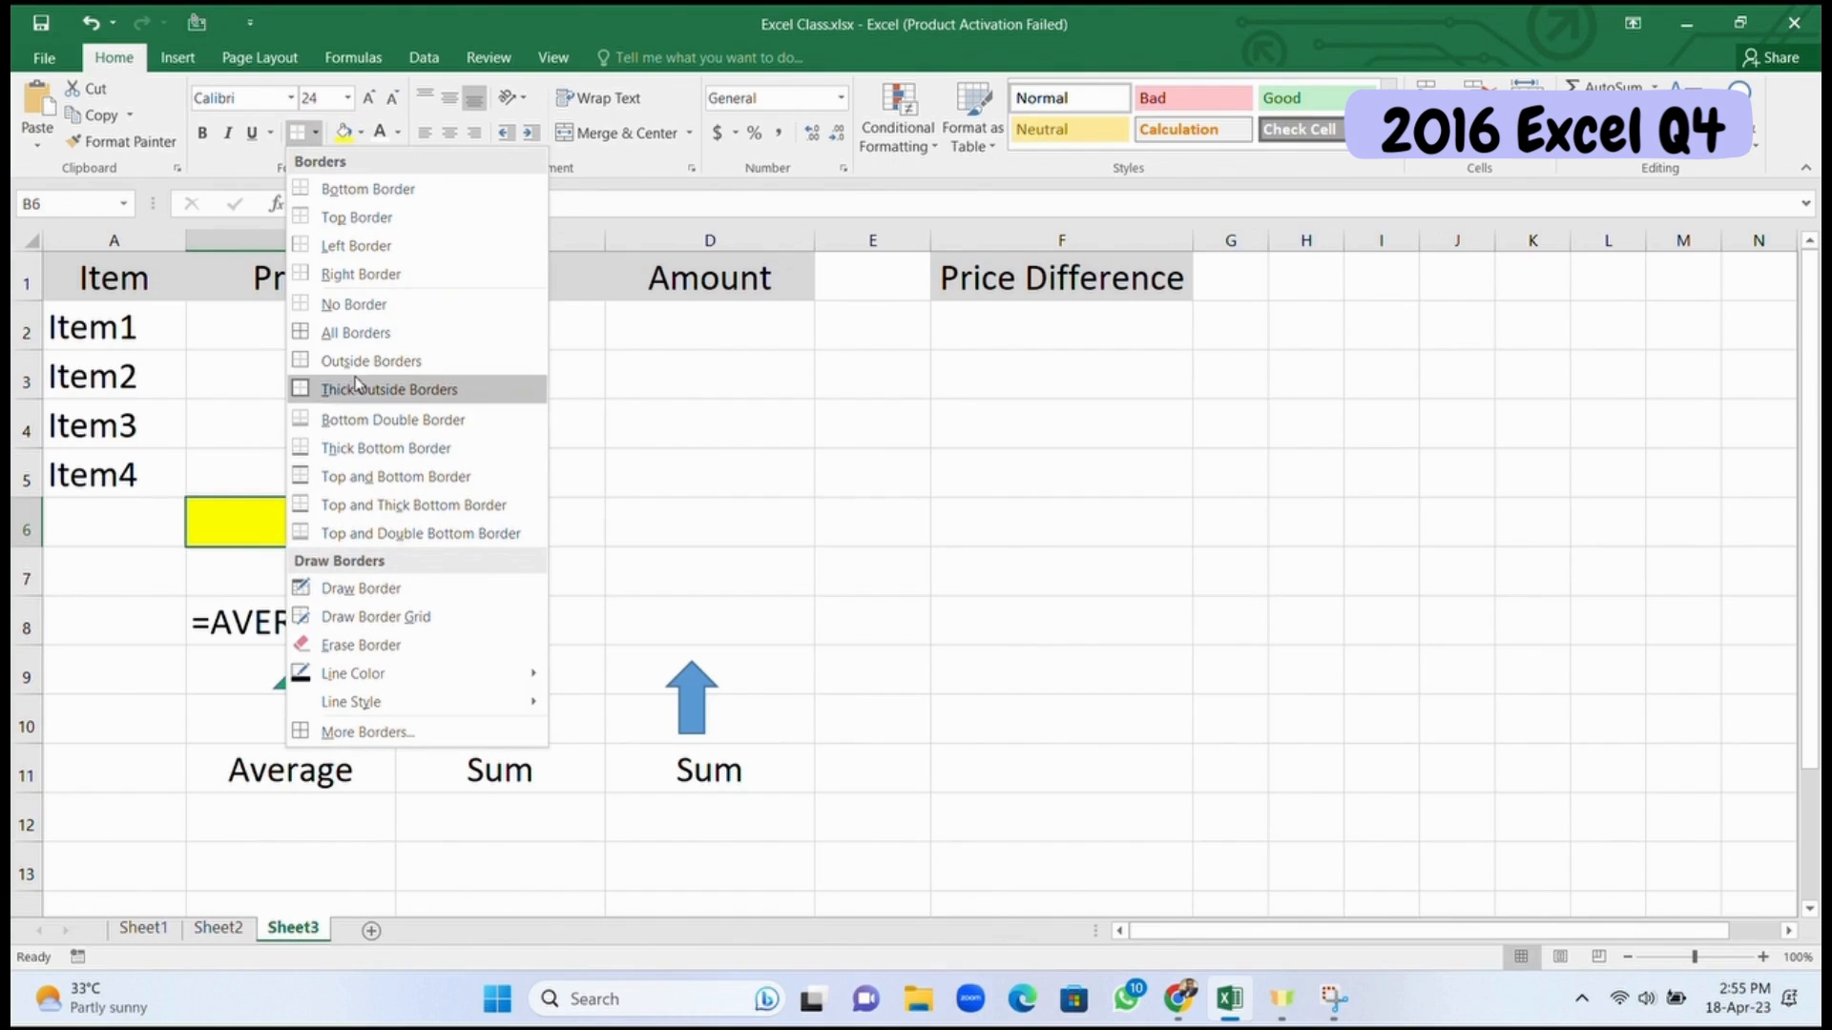
left_click(317, 535)
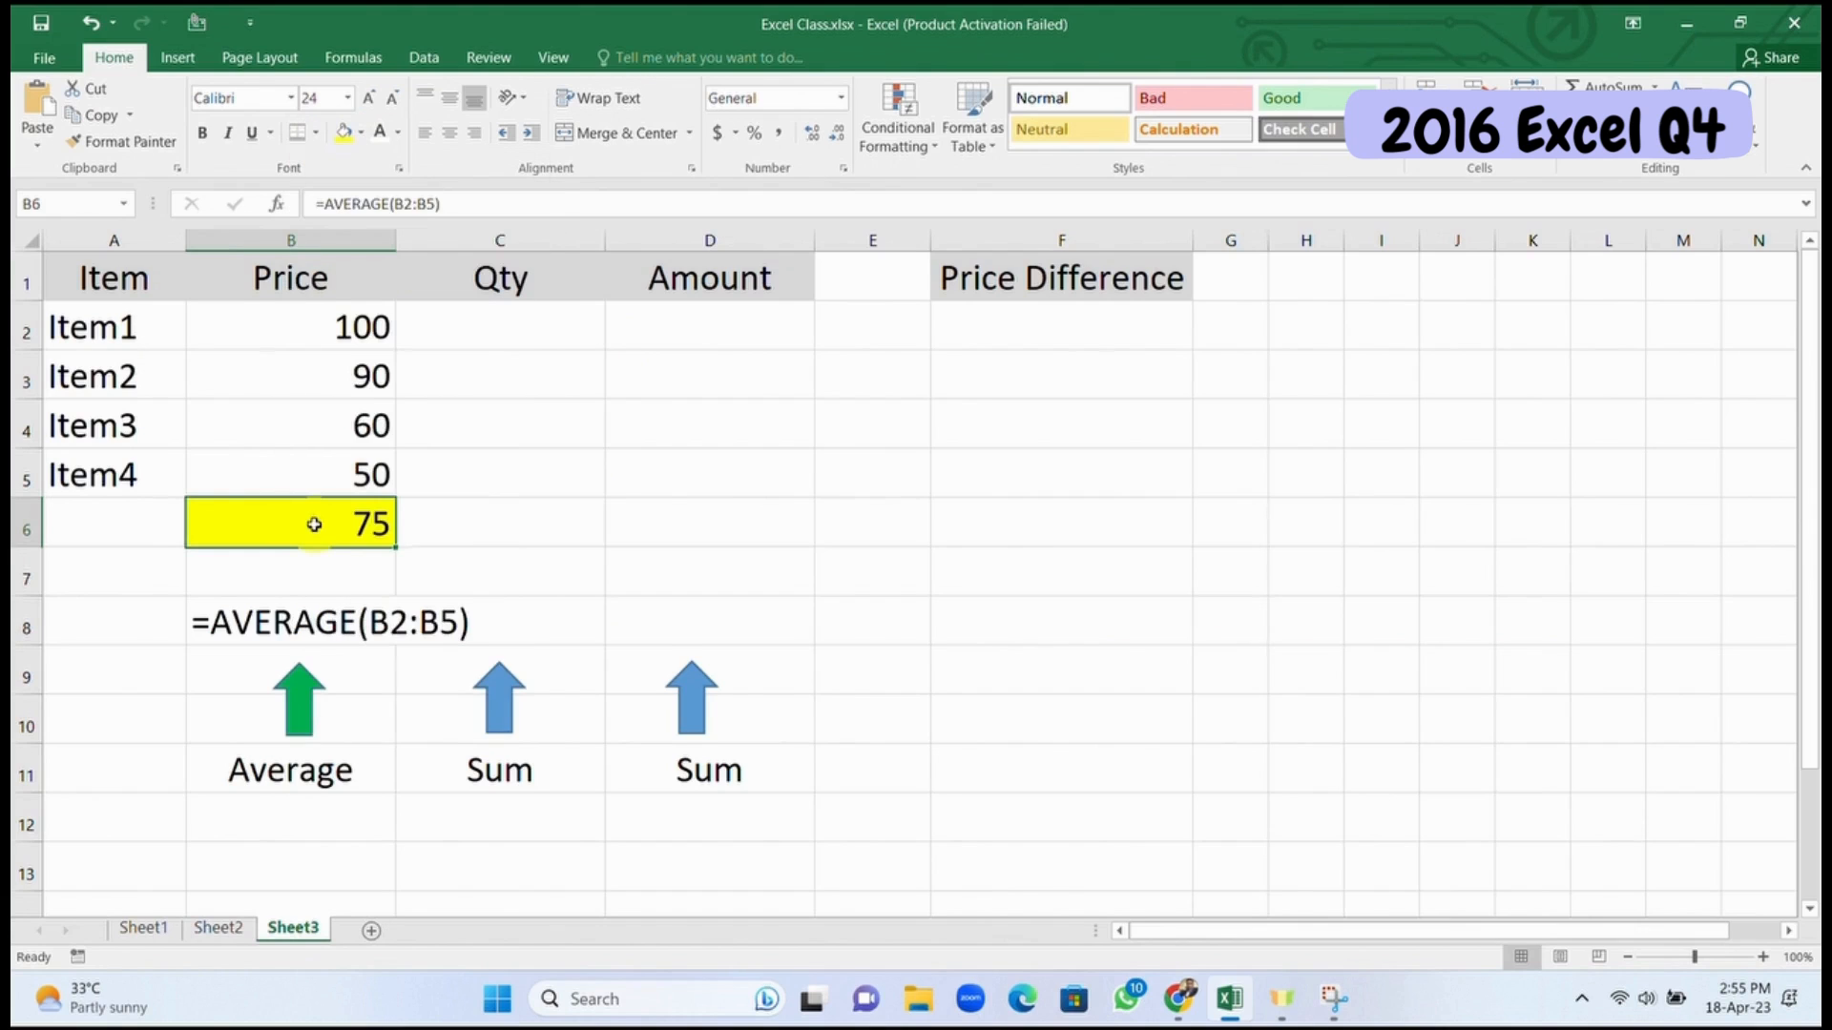
left_click(472, 521)
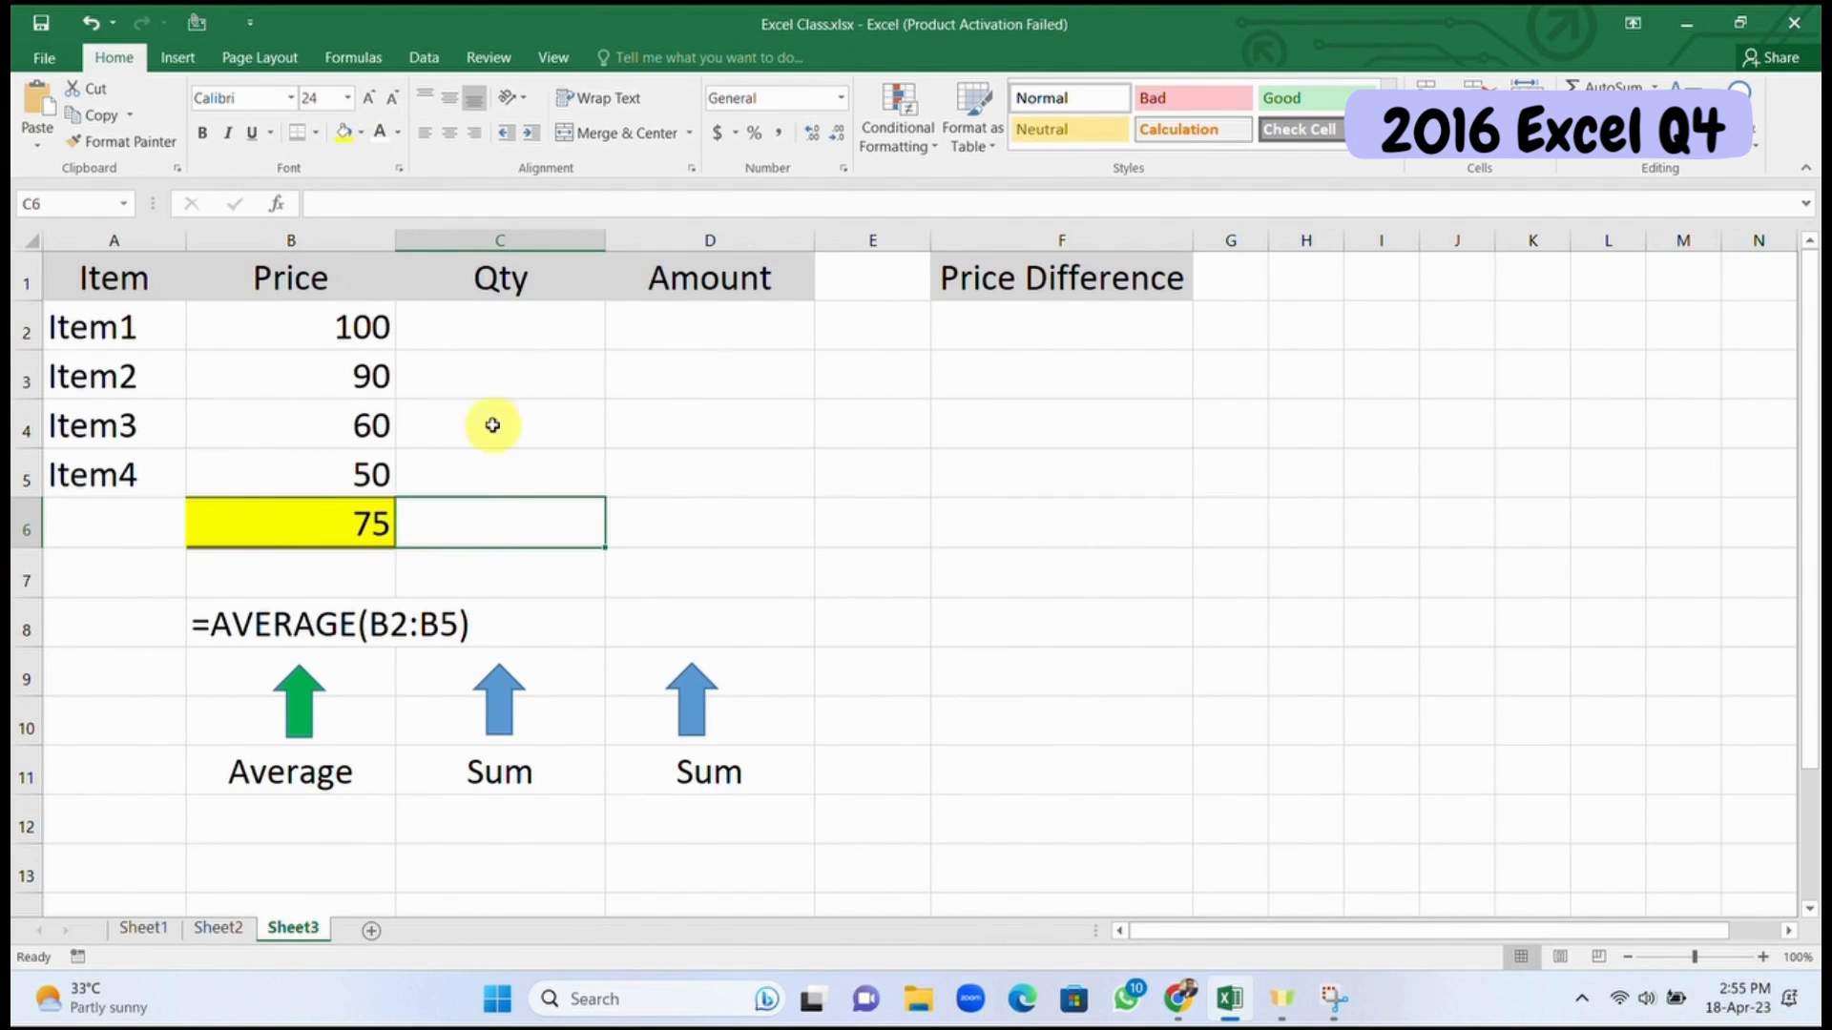
Step: Enter the quantities 1, 1, 1 and 5 for Item1 to Item4 in C2:C5
left_click(544, 355)
left_click(535, 329)
type("1")
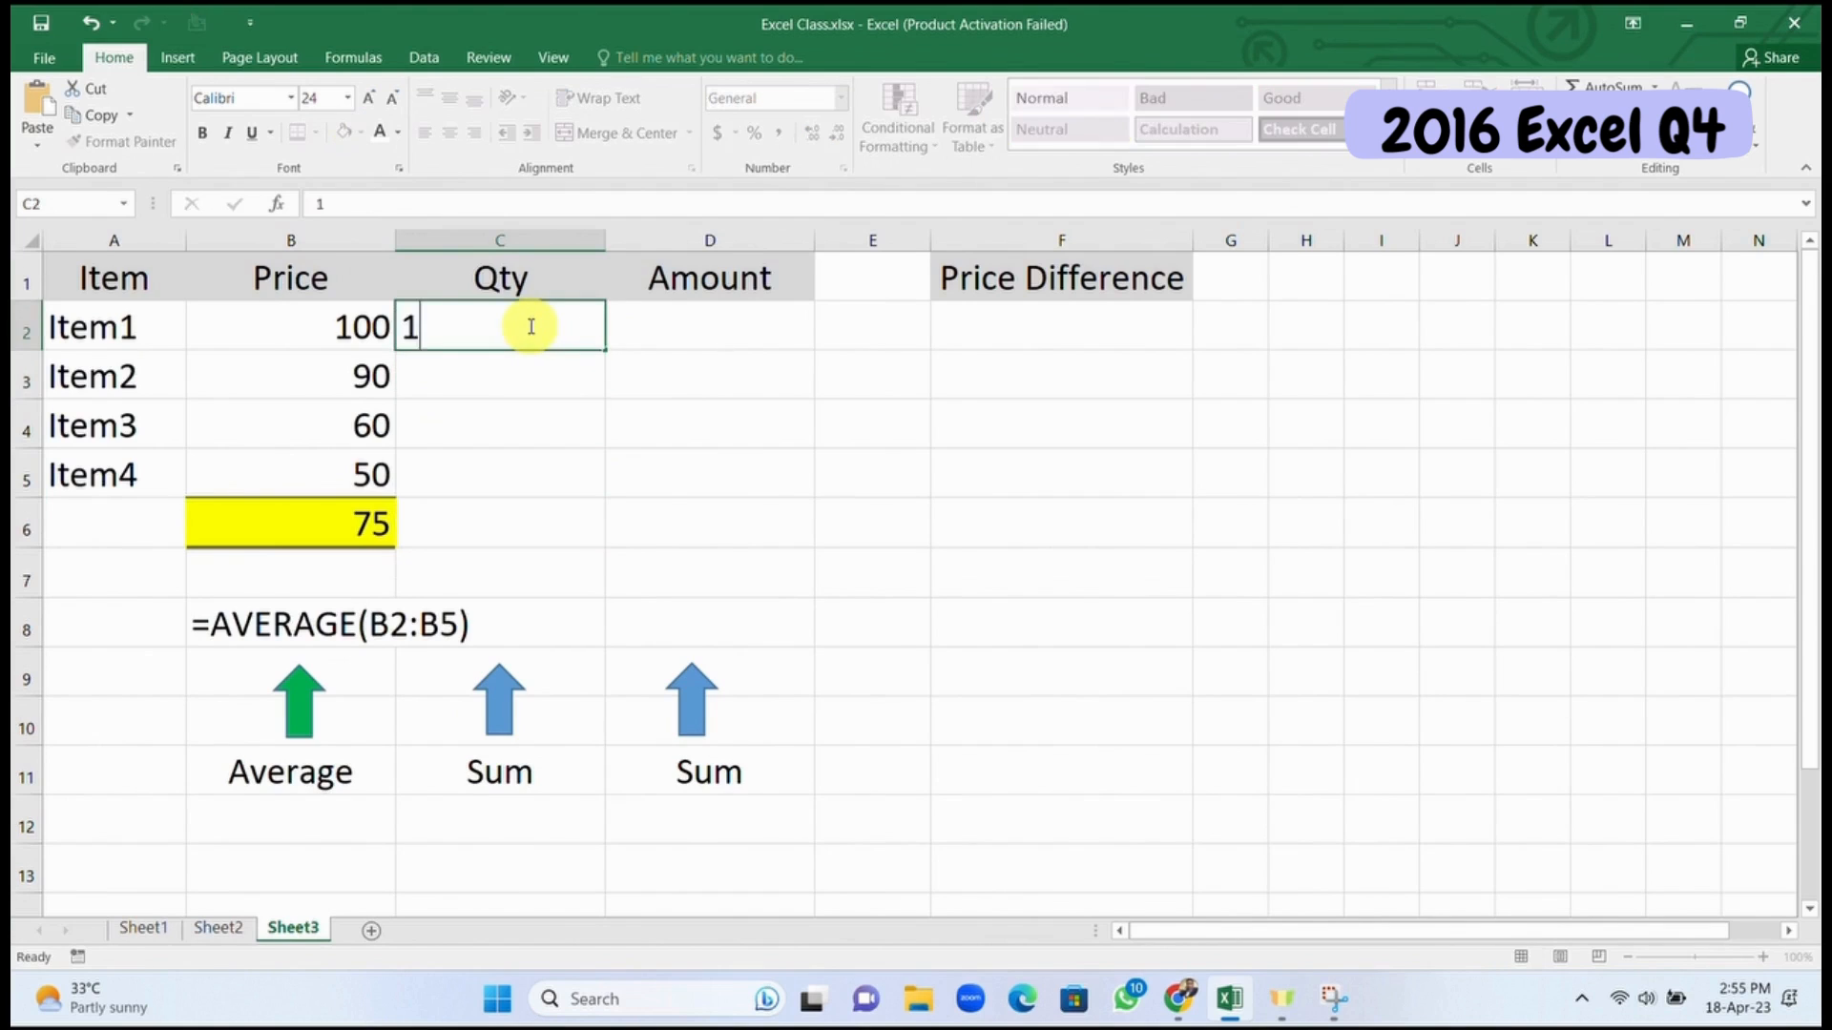
key("Return")
type("1")
key("Return")
key("Return")
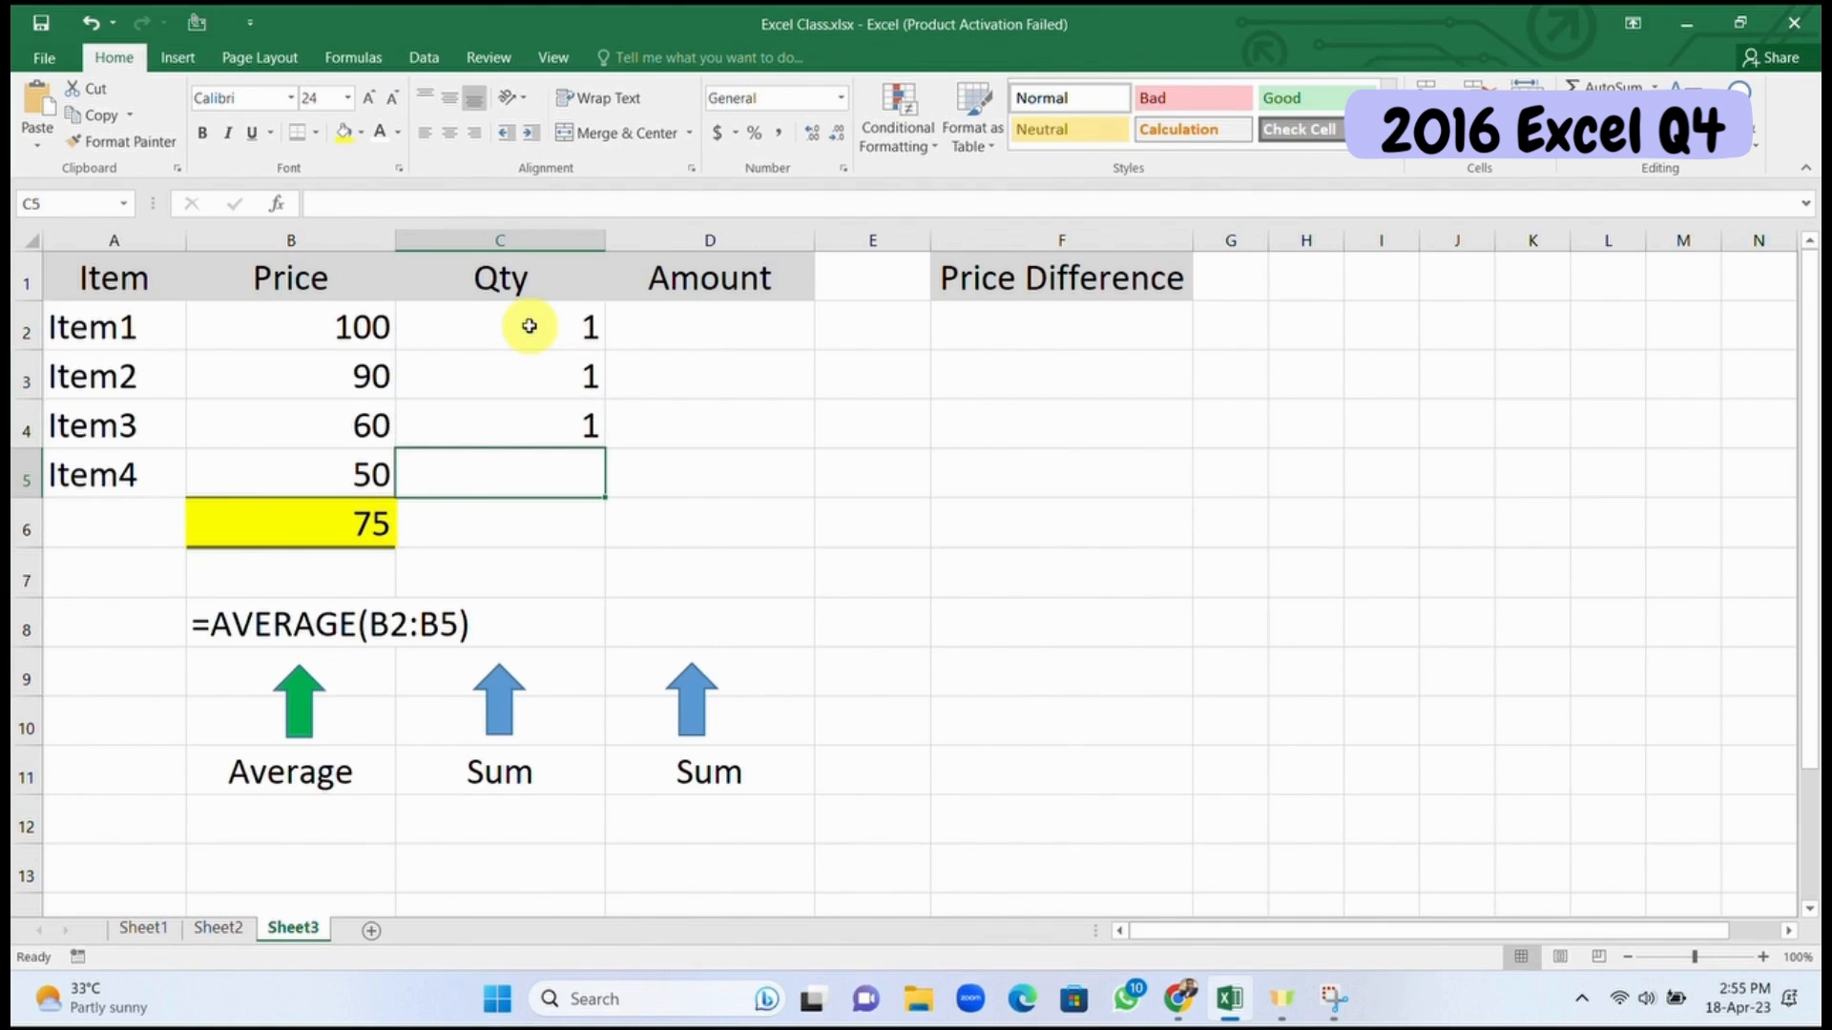
type("5")
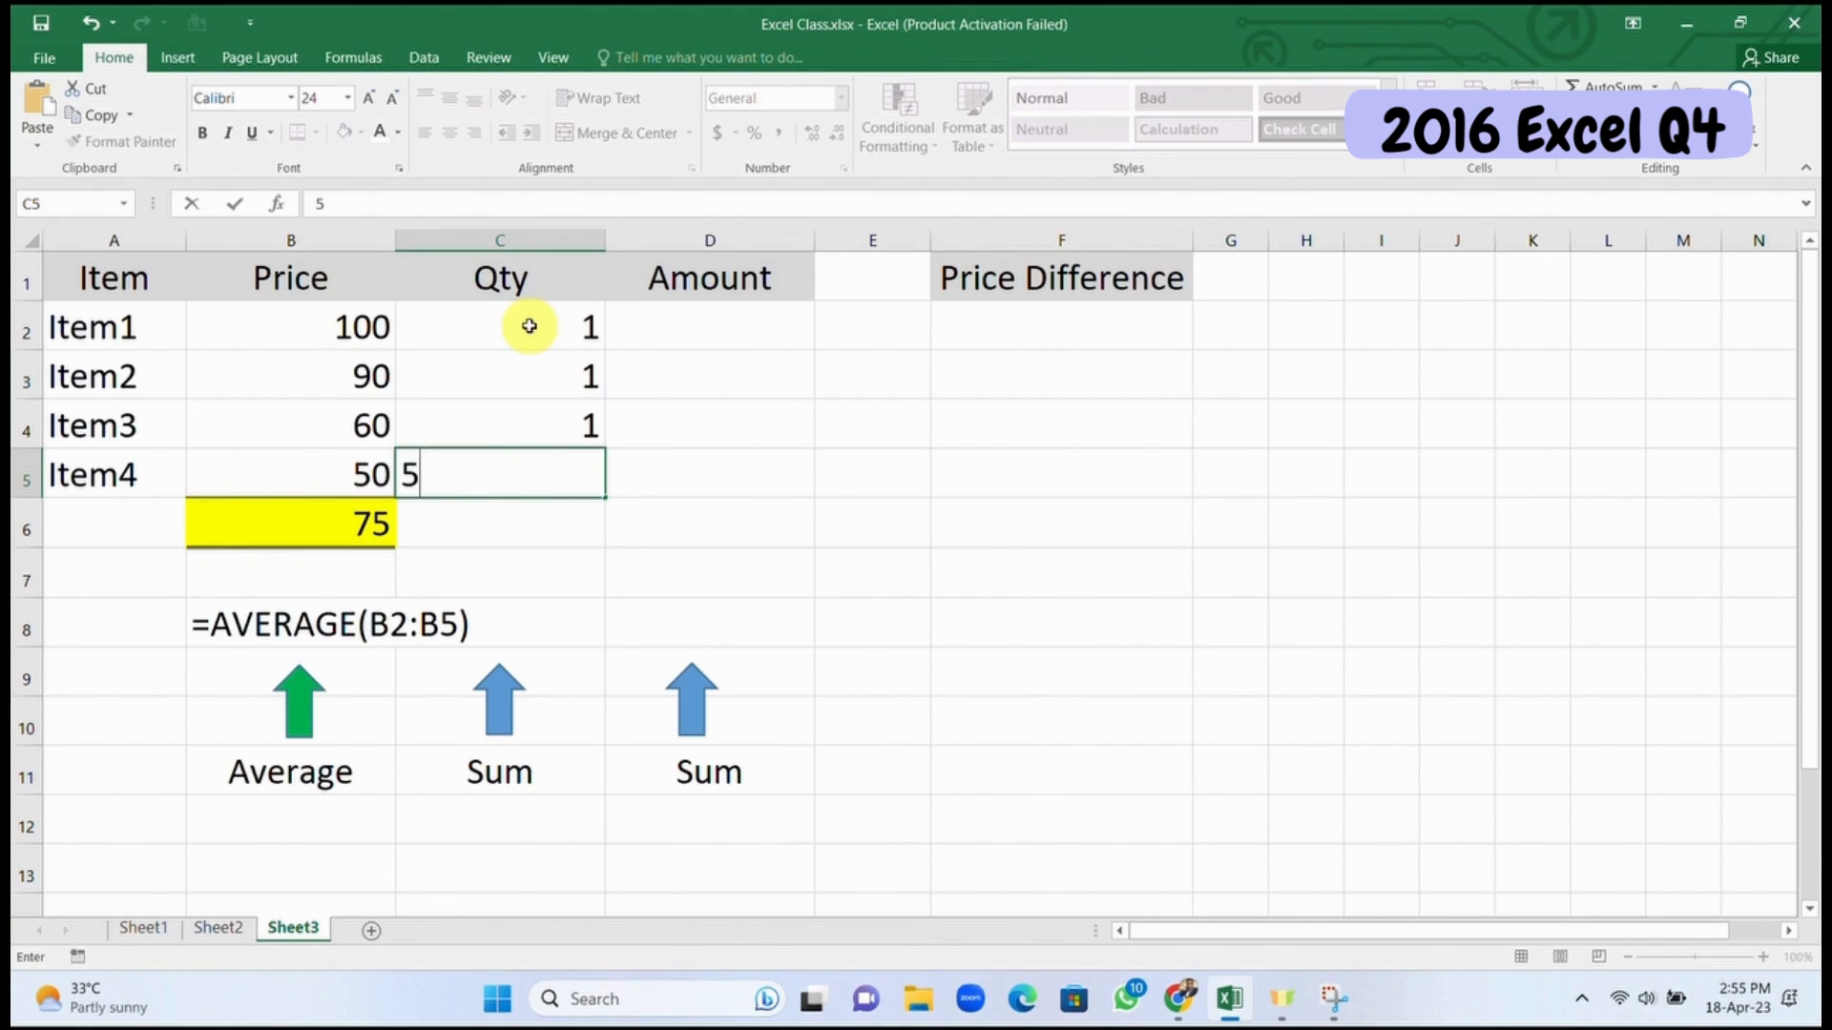
key("Up")
Step: Change the quantity of Item2 in C3 to 5 and of Item3 in C4 to 2
key("Up")
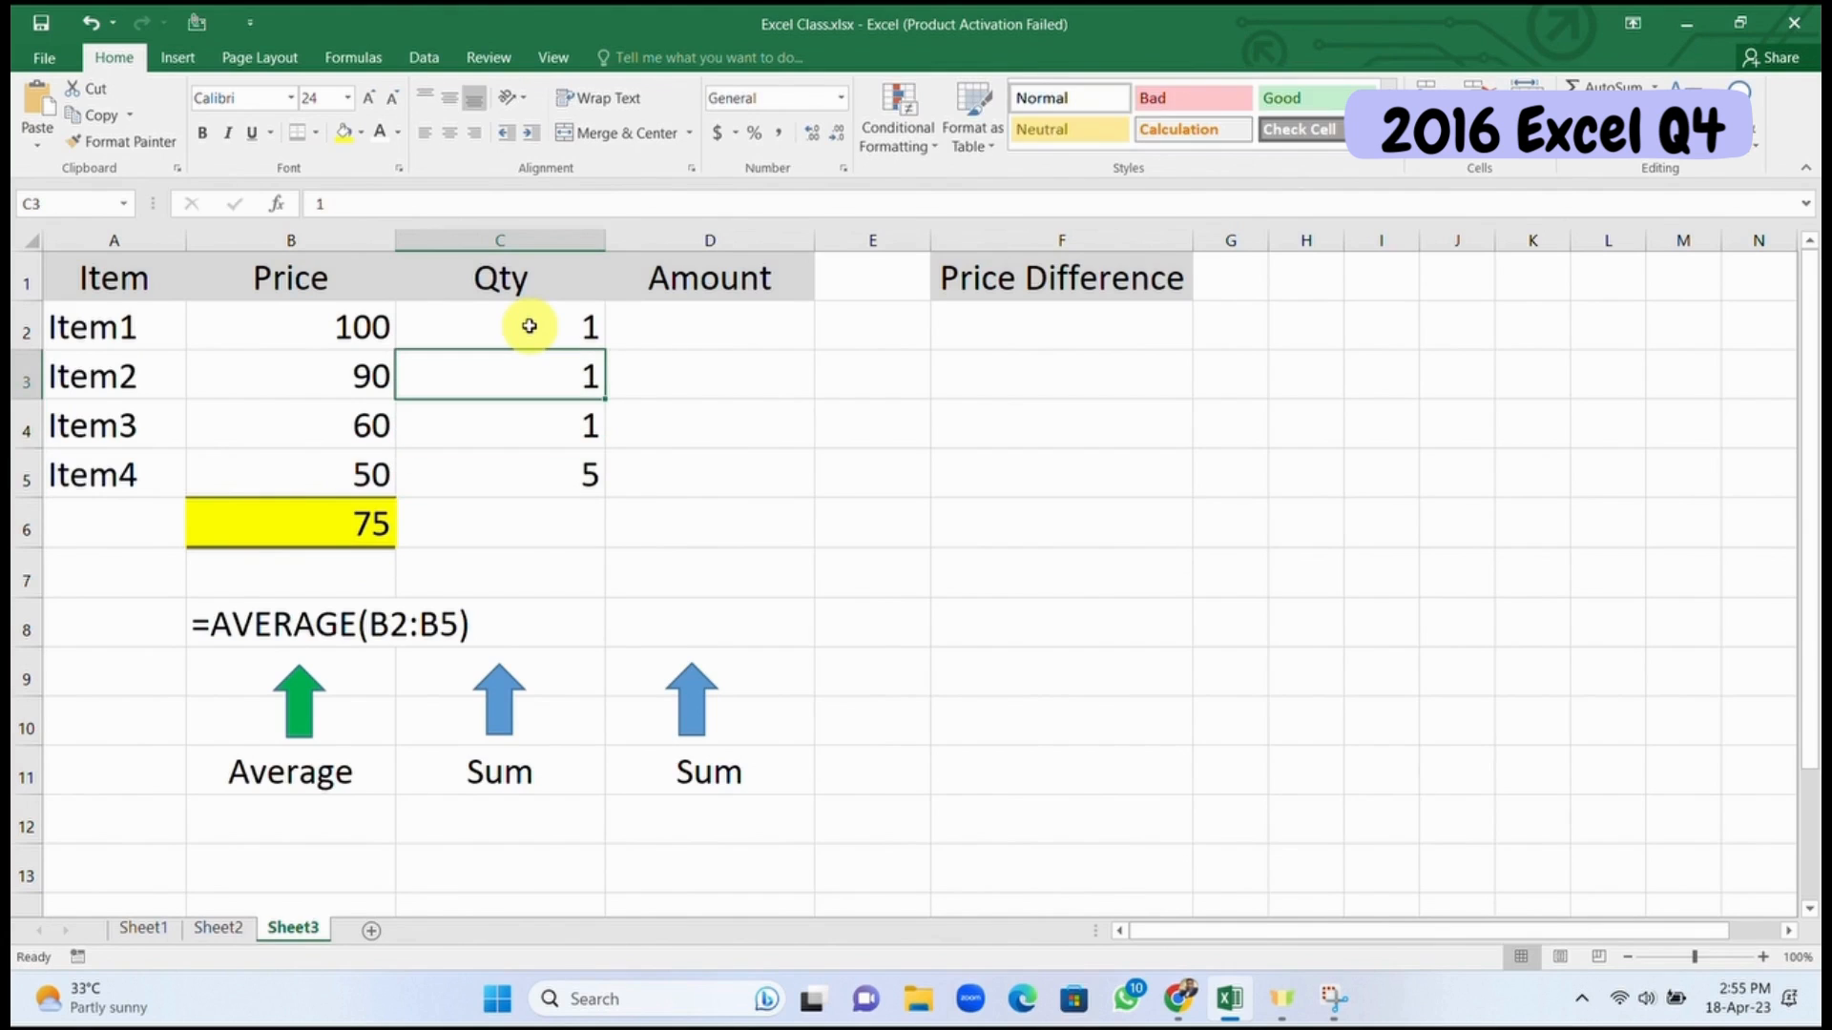
type("5")
key("Return")
type("2")
key("Return")
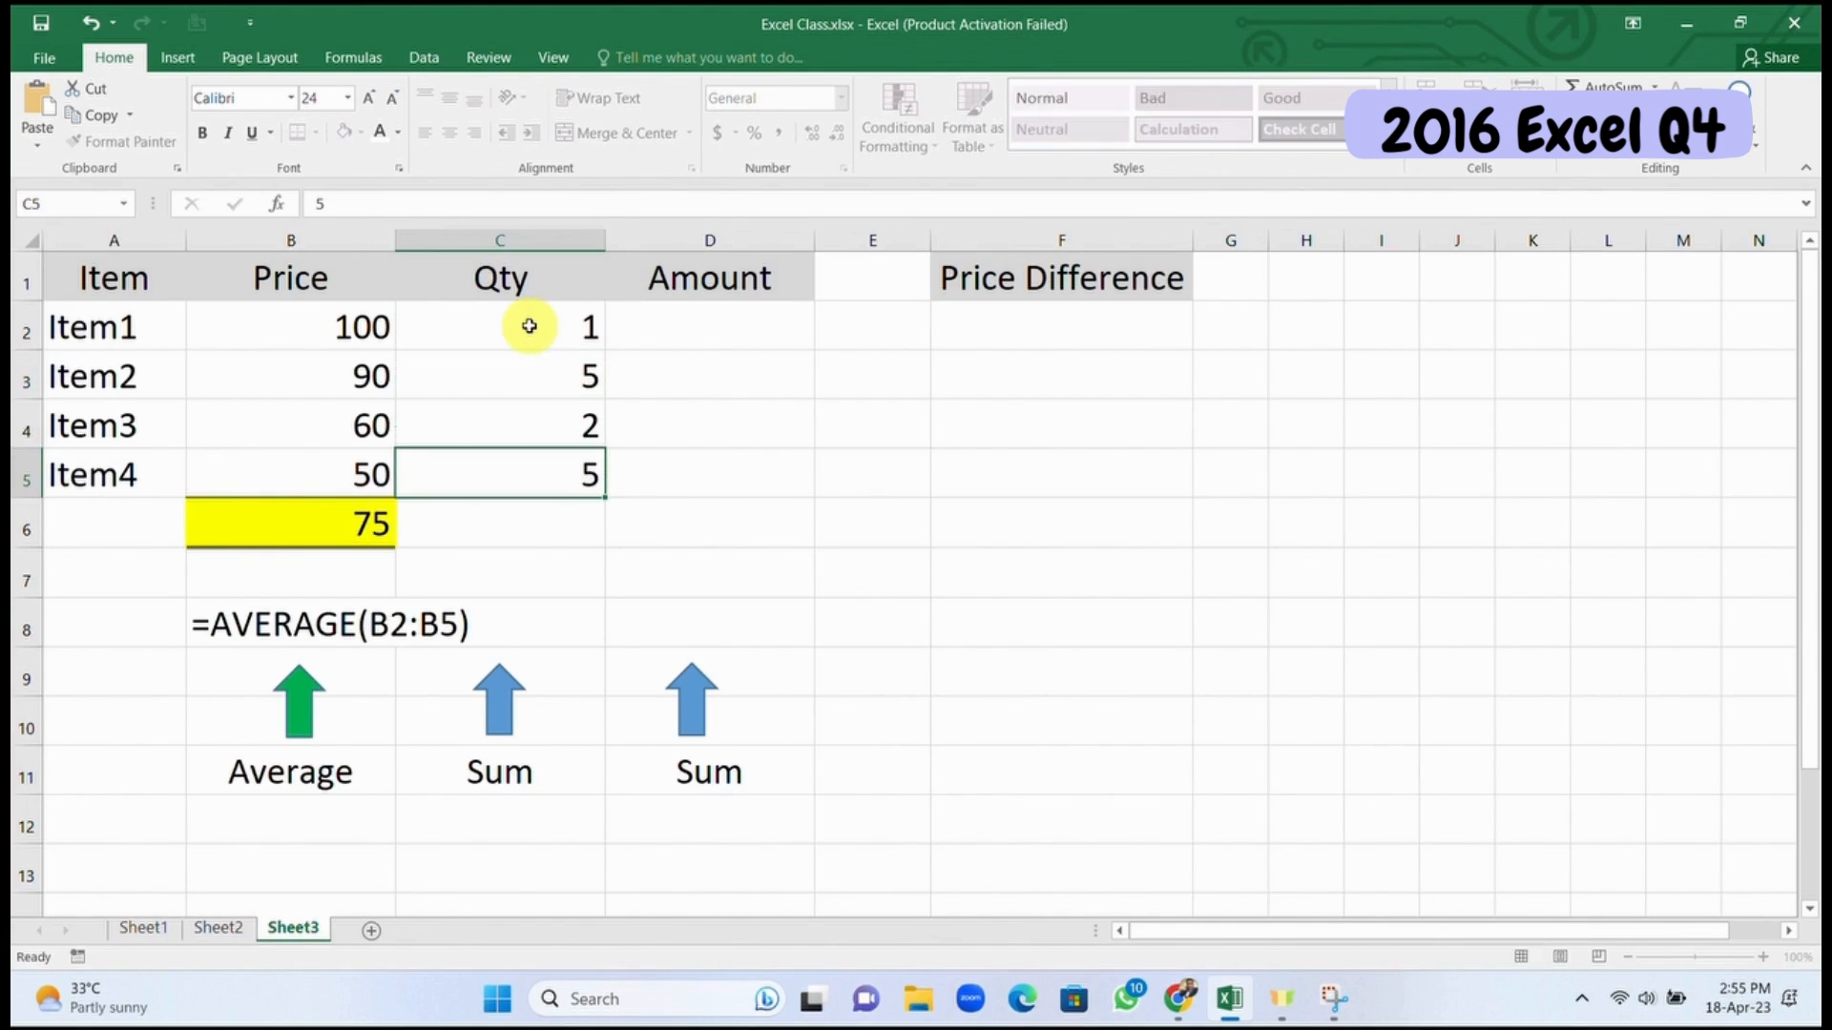
Step: Total the quantities in cell C6 with the formula =SUM(C2:C5)
left_click(577, 520)
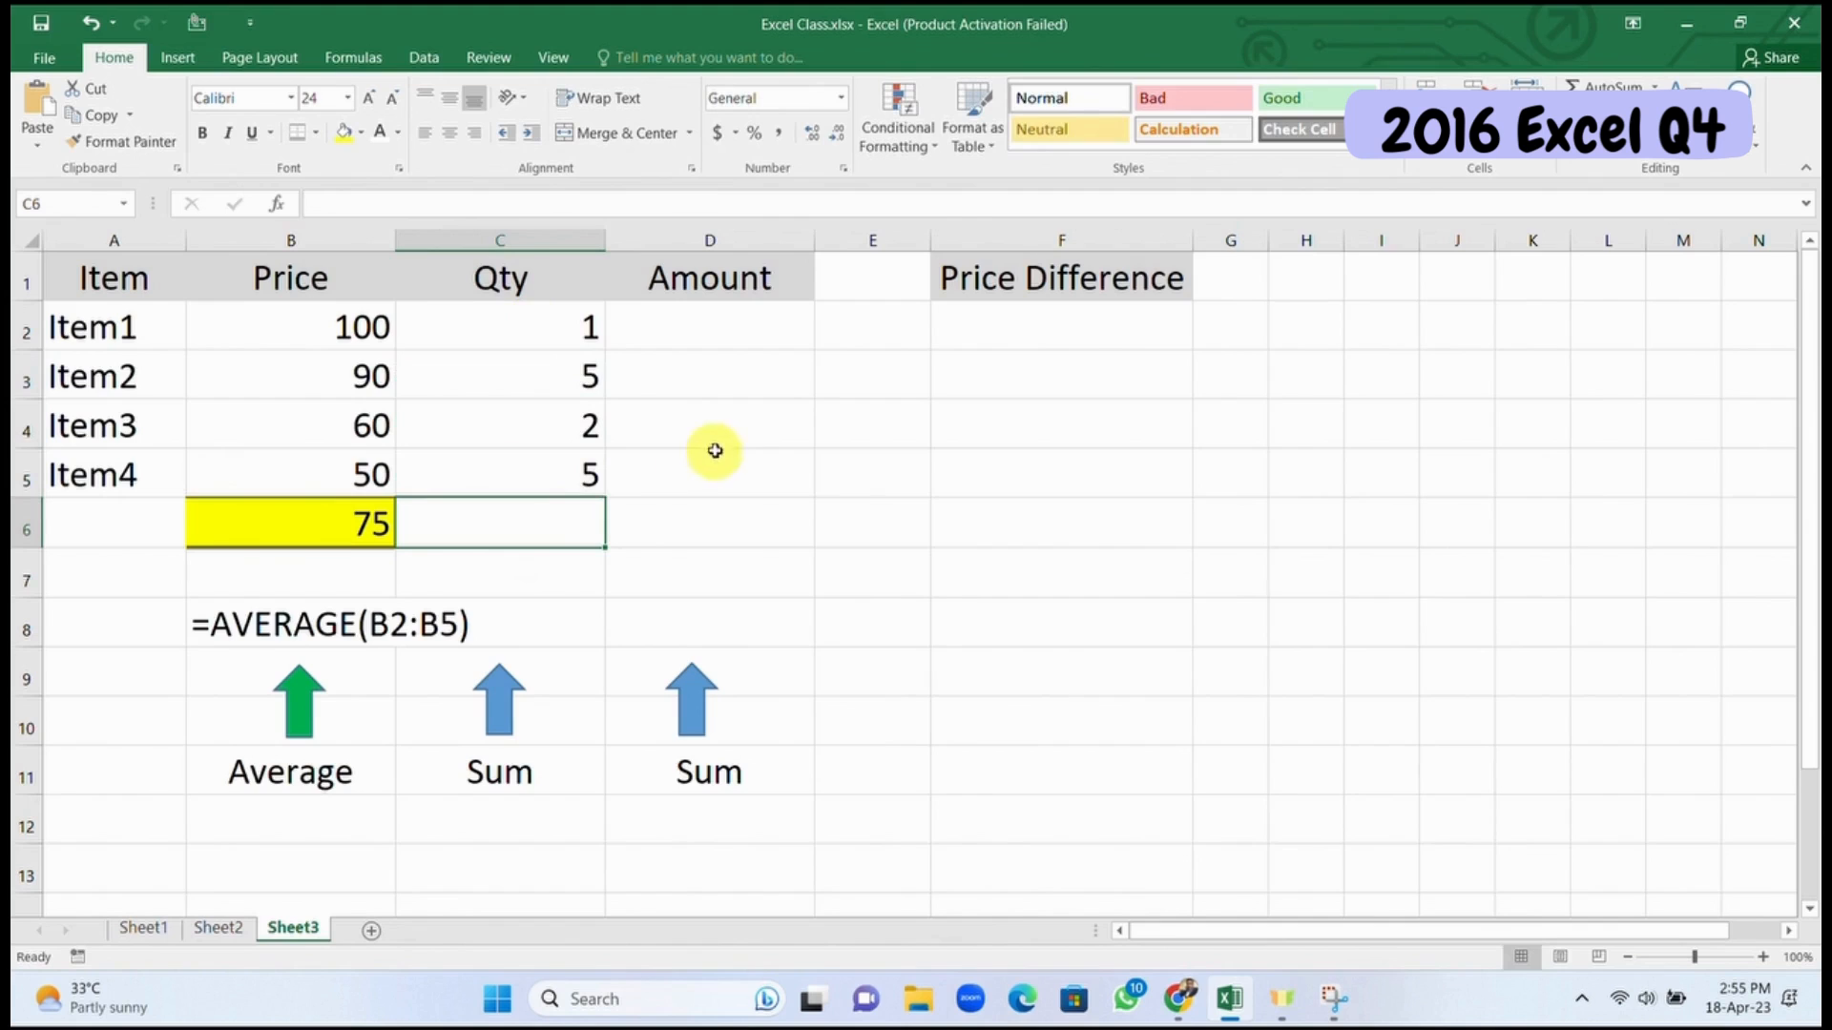
left_click_drag(531, 315, 560, 449)
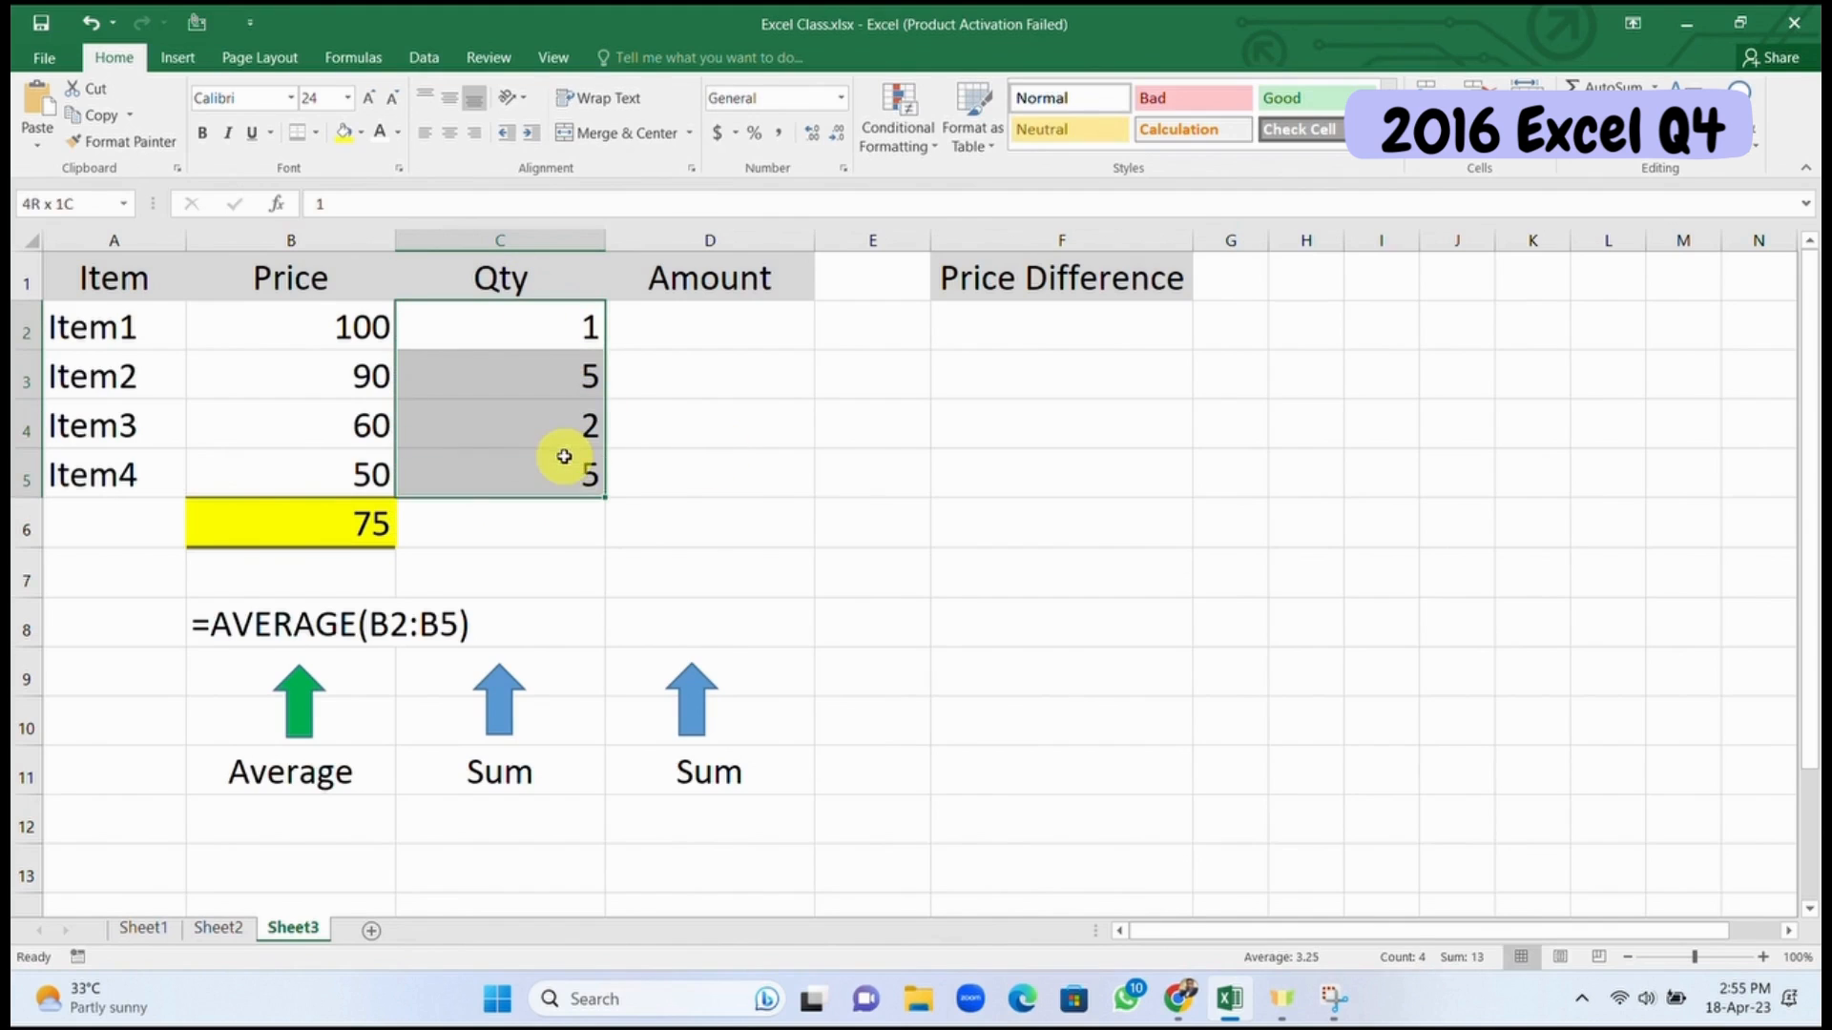
left_click(558, 512)
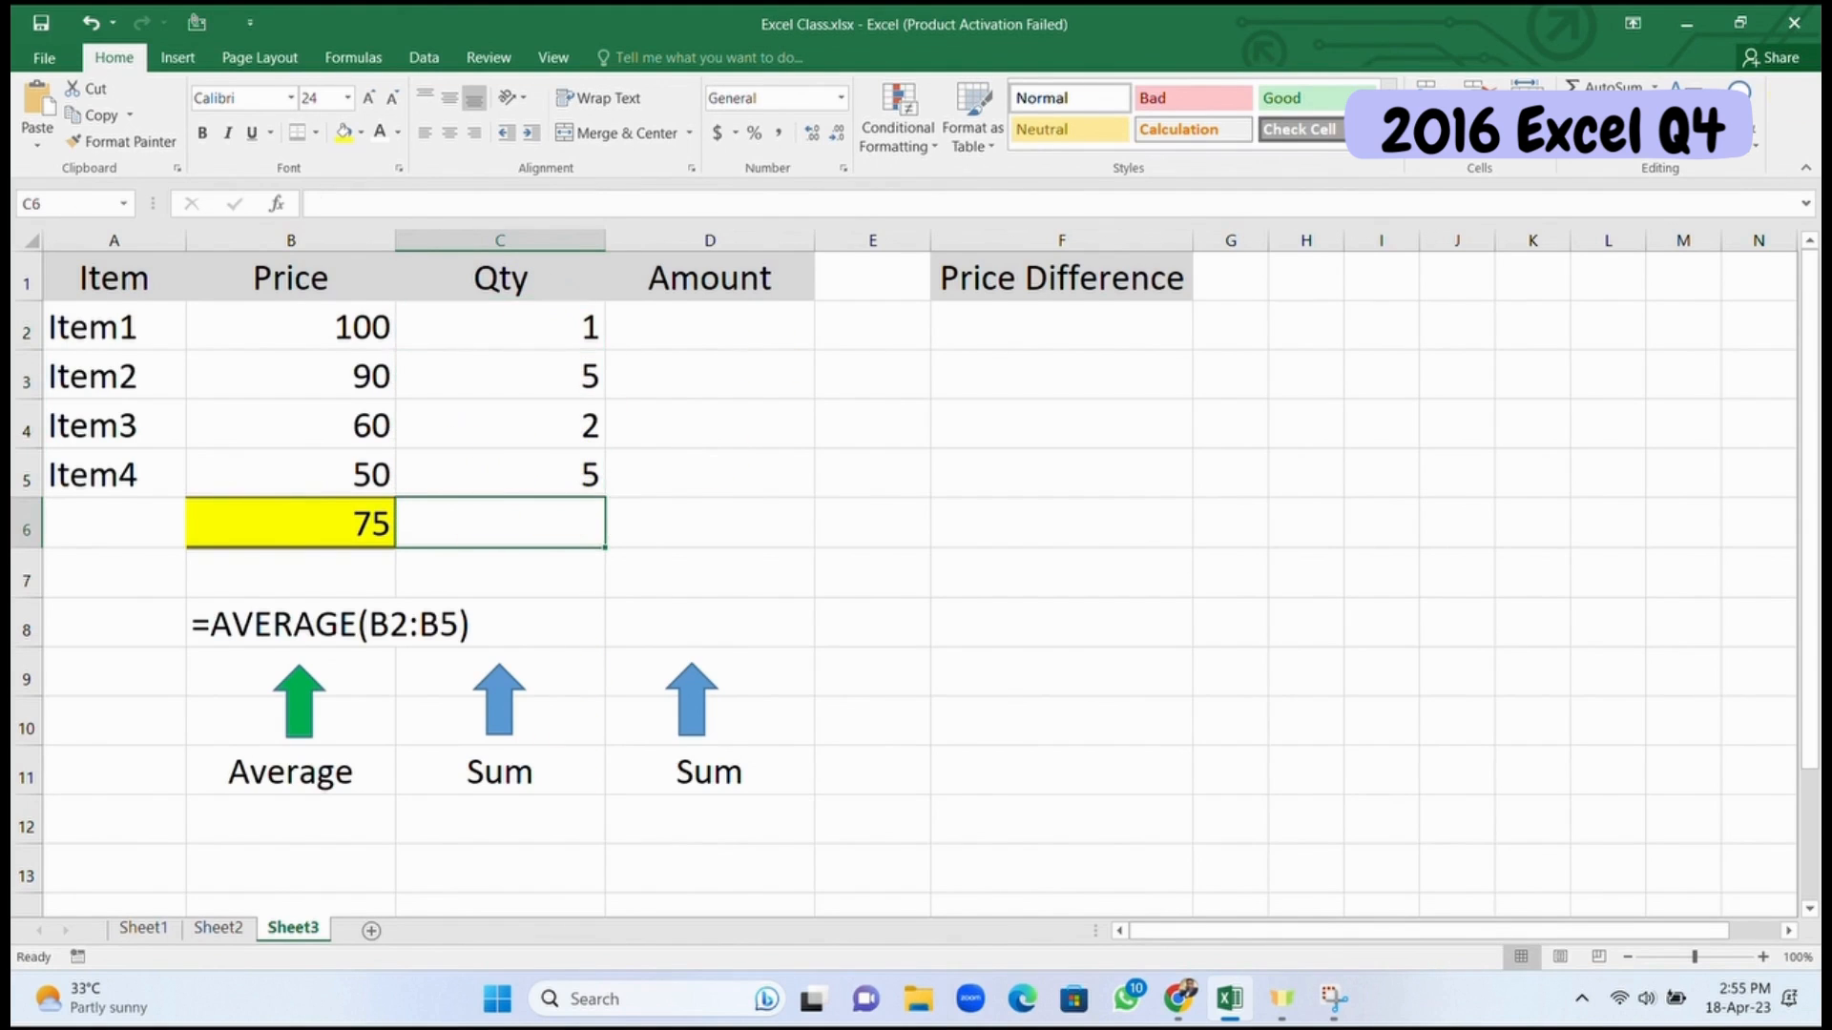
type("=sum")
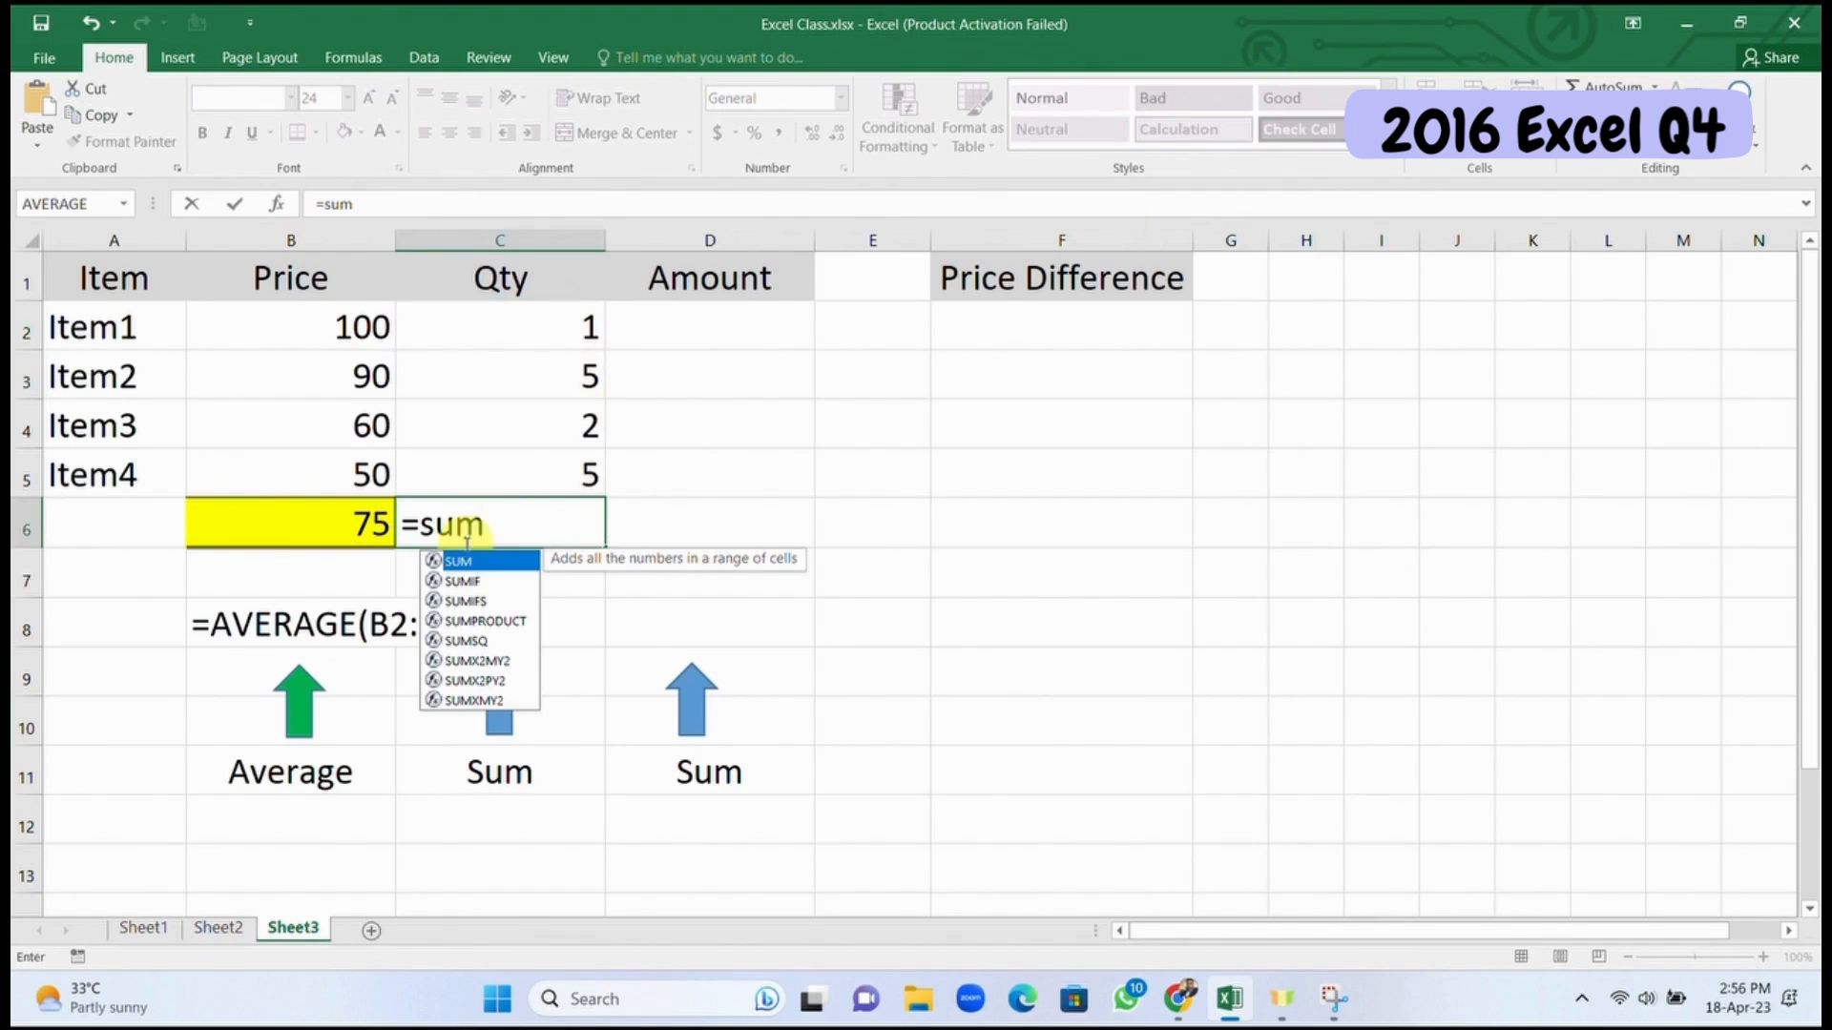
double_click(459, 567)
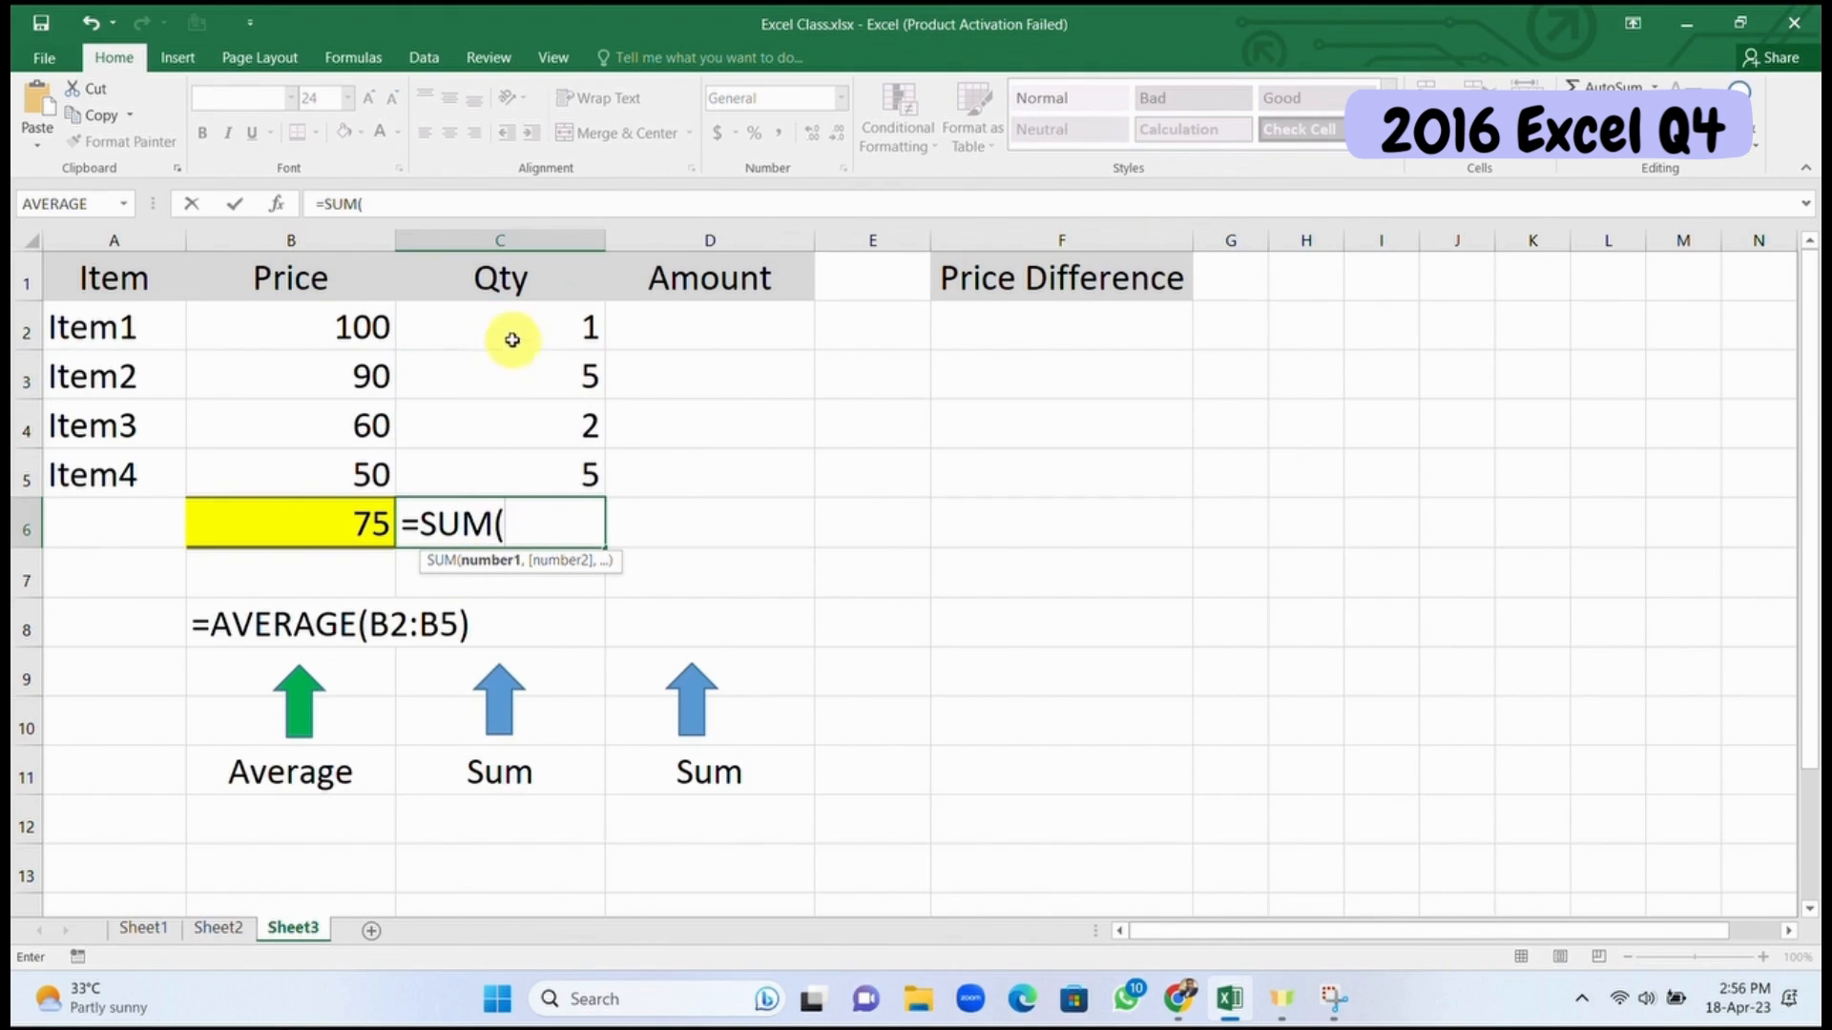
left_click_drag(511, 340, 538, 468)
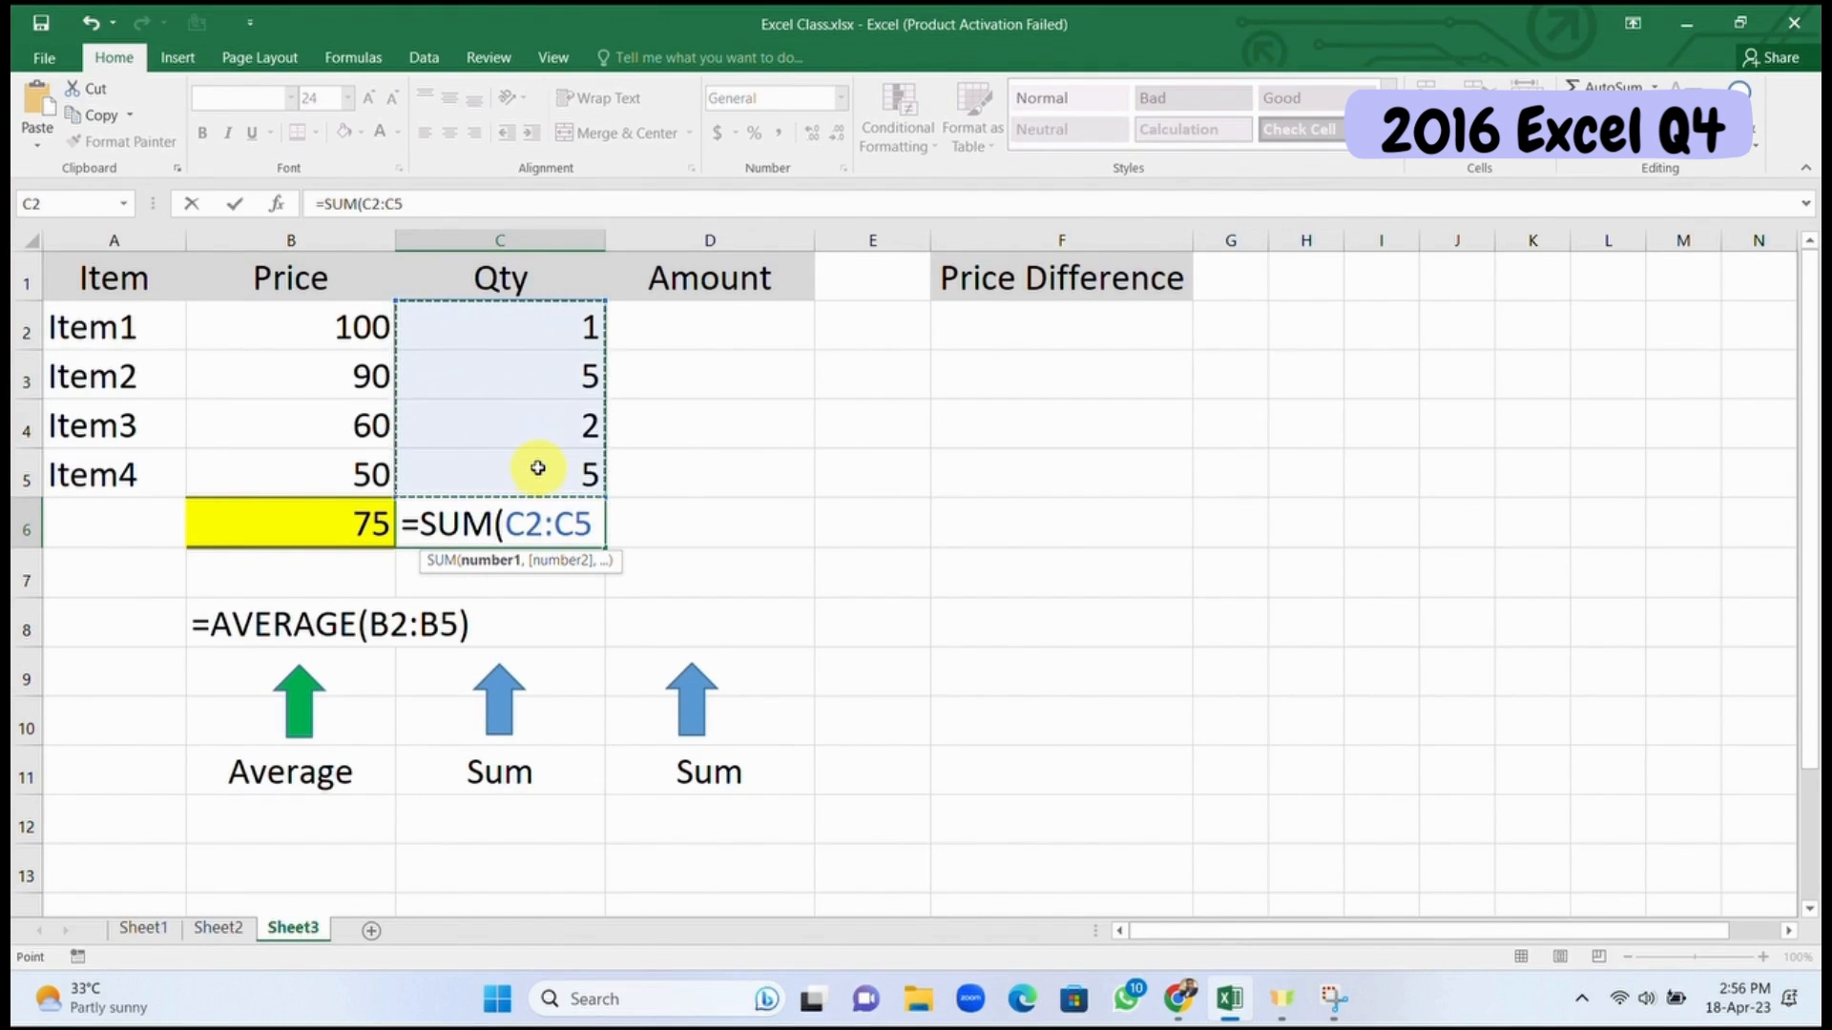
type(")")
key("Return")
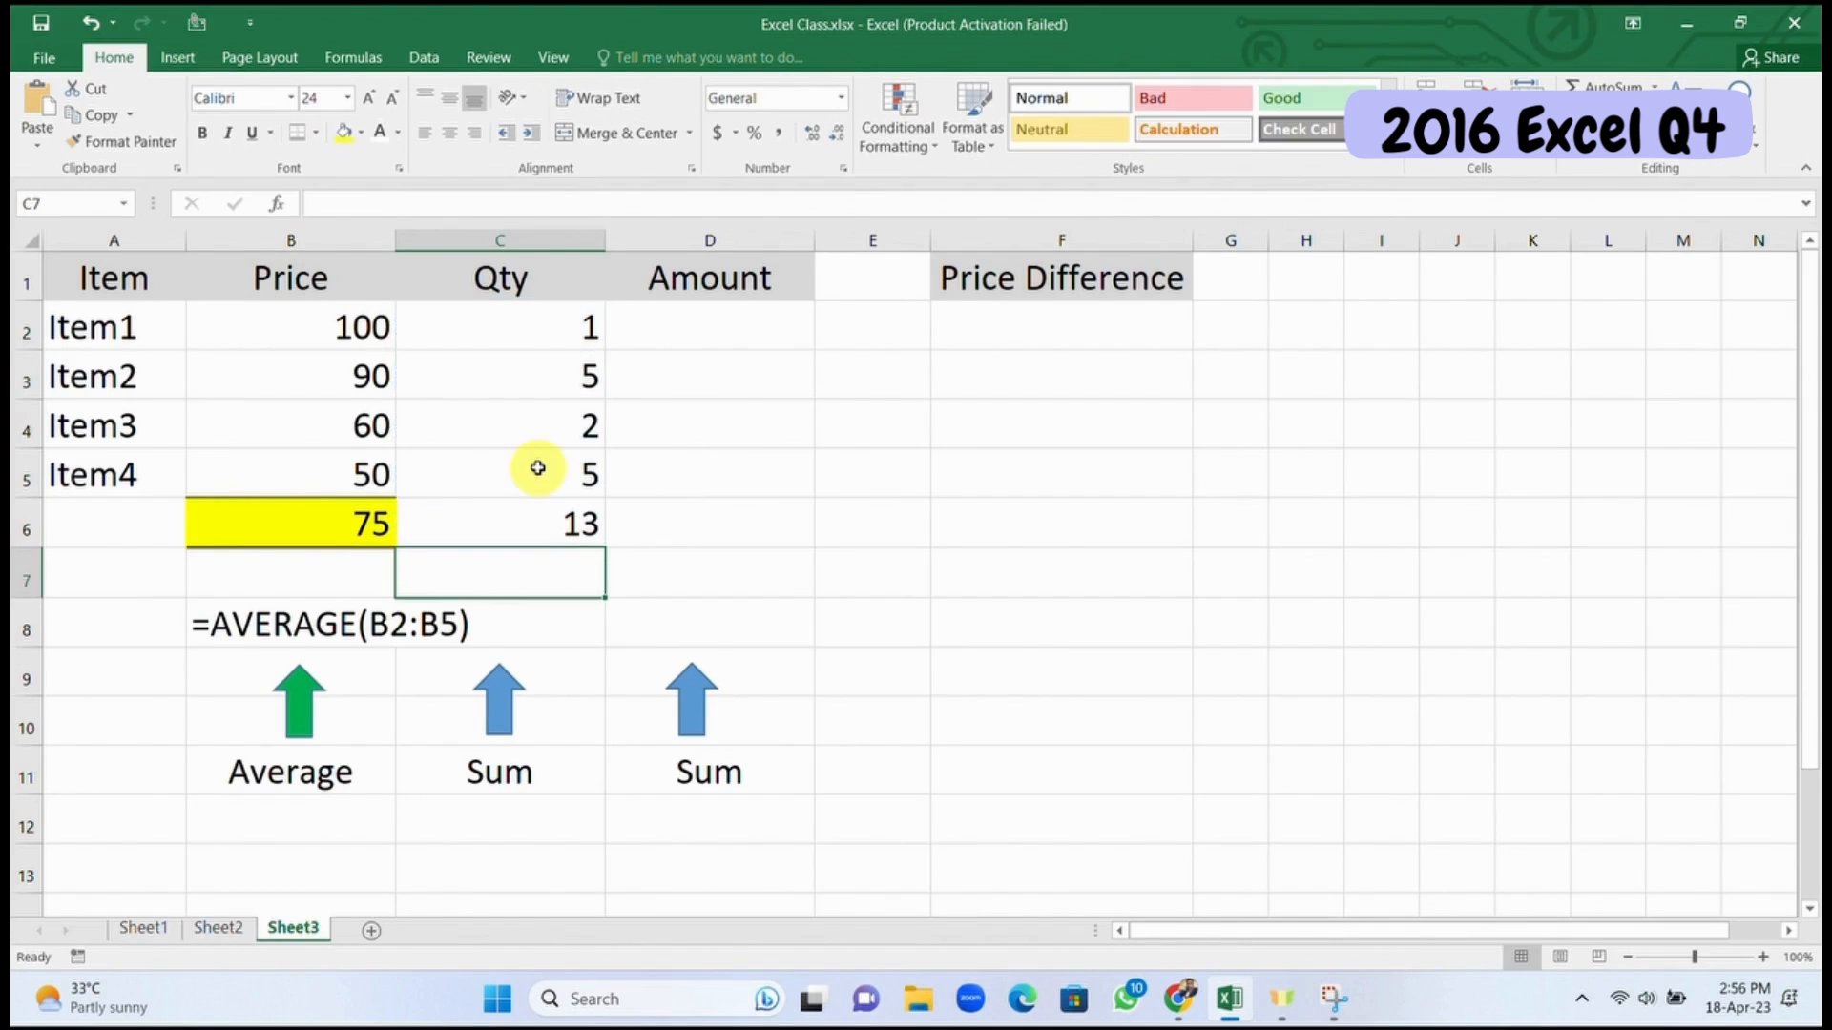
Step: Widen column B and show the quantity total's formula =SUM(C2:C5) as plain text in cell C8
left_click(539, 531)
triple_click(430, 203)
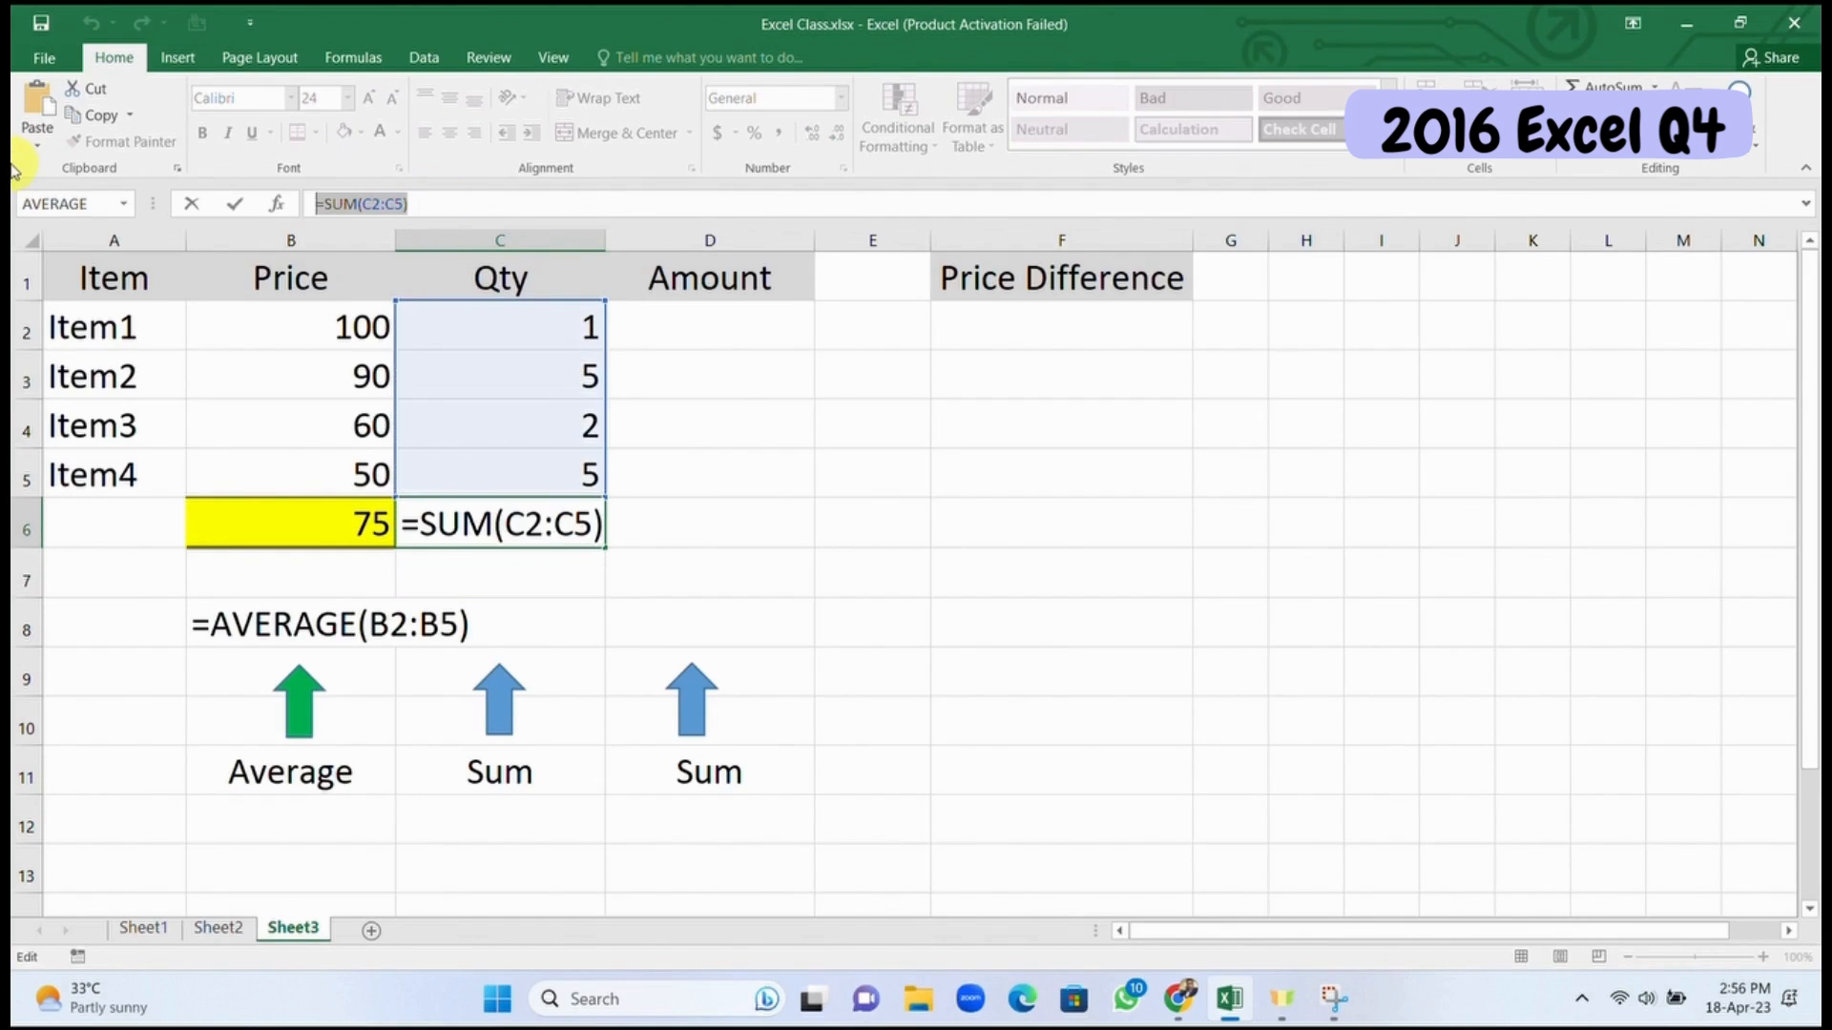
key("Escape")
left_click(543, 622)
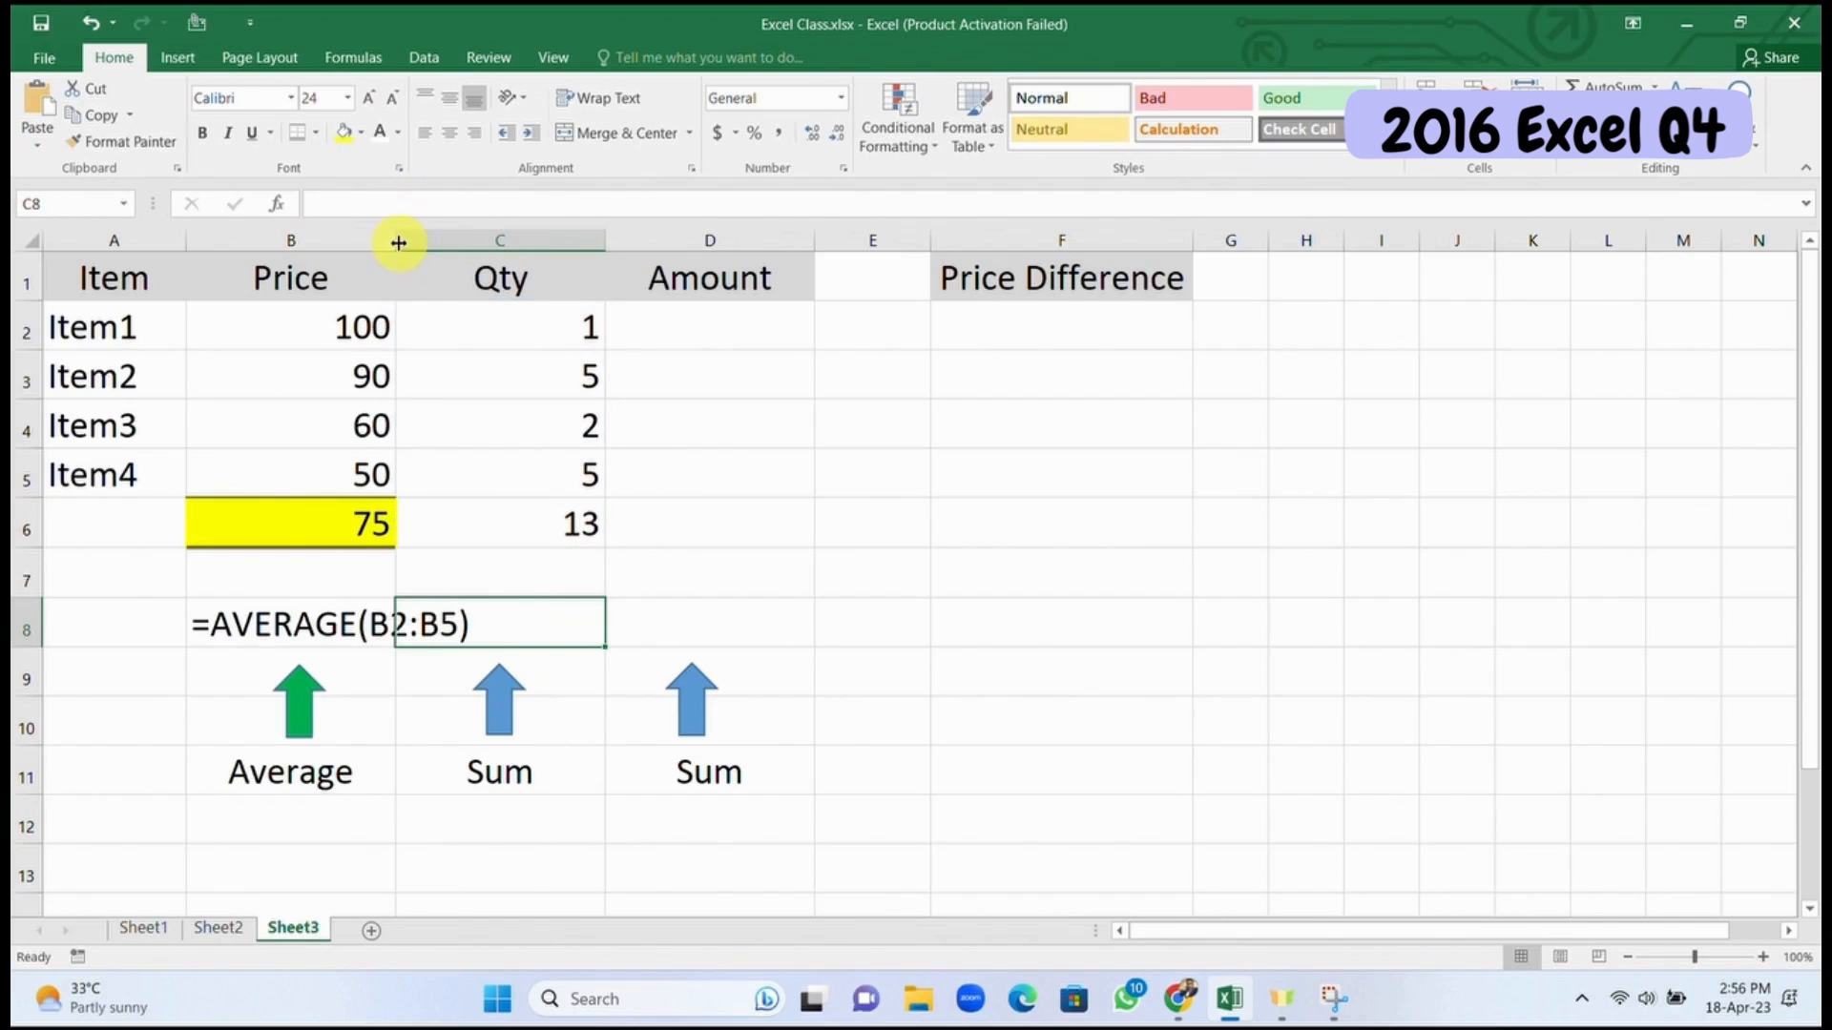
left_click_drag(397, 238, 526, 246)
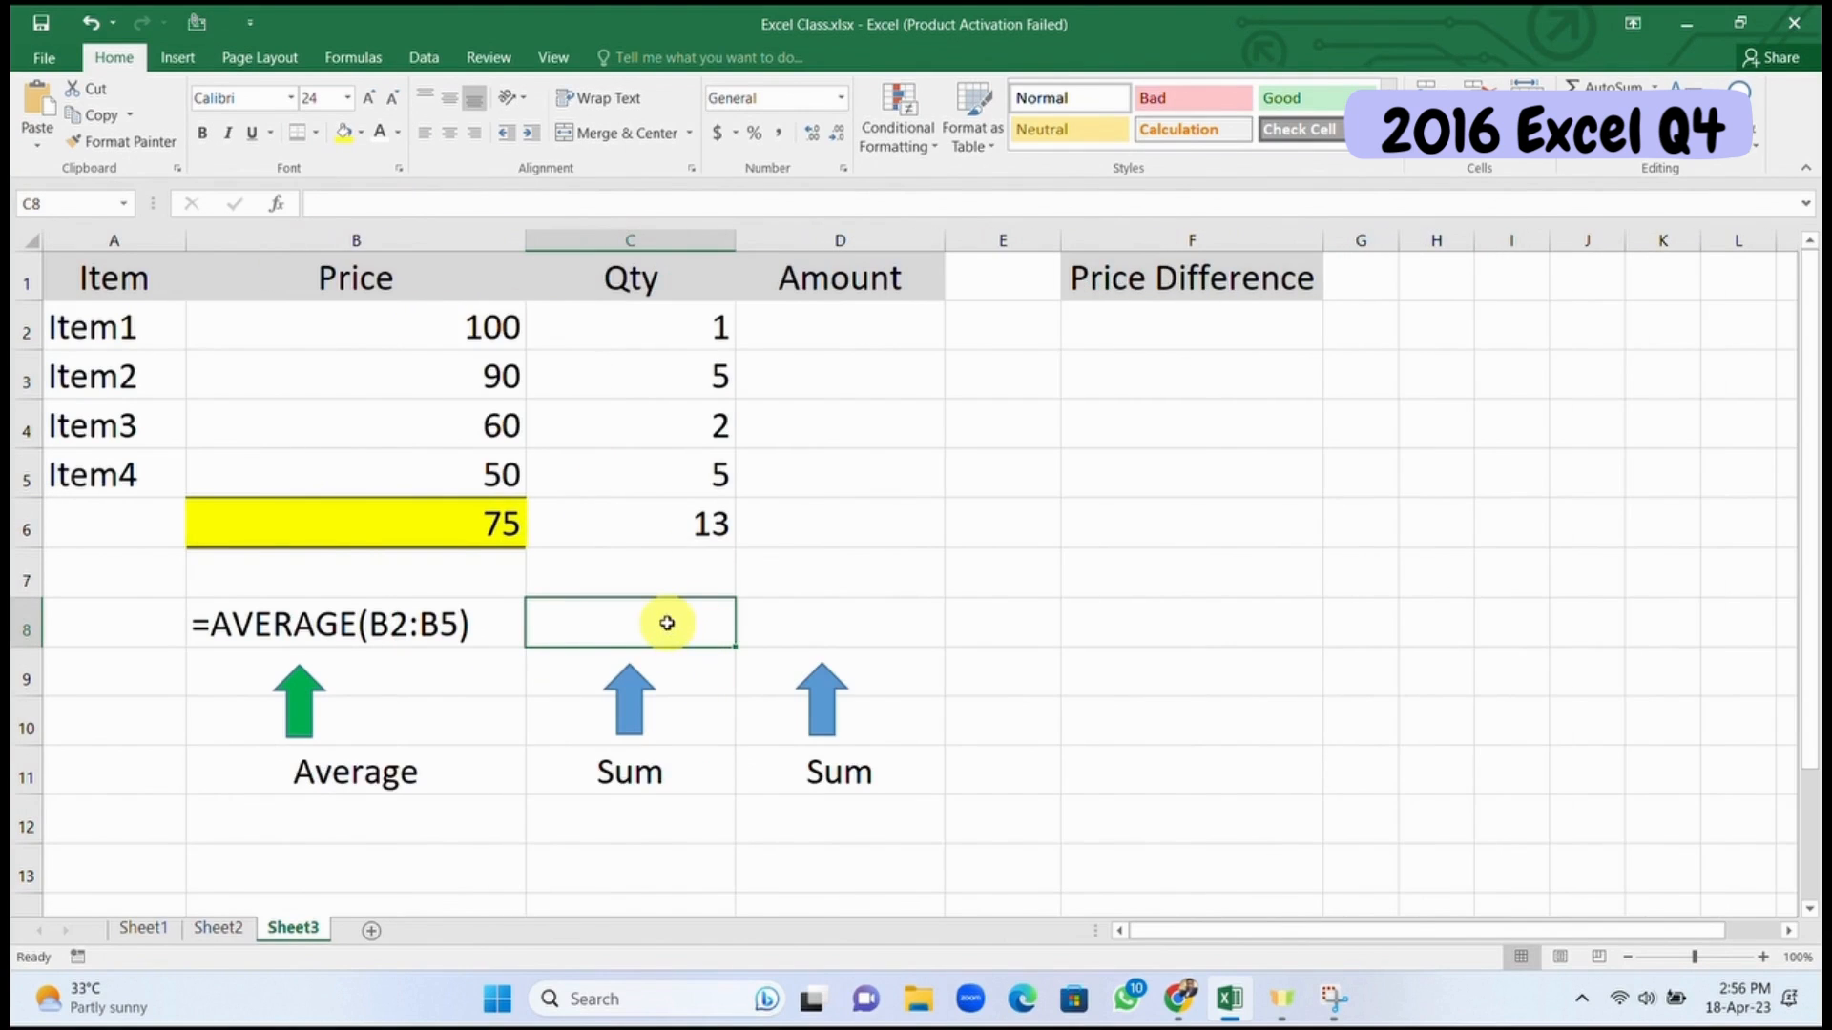
type("=SUM(C2:C5)")
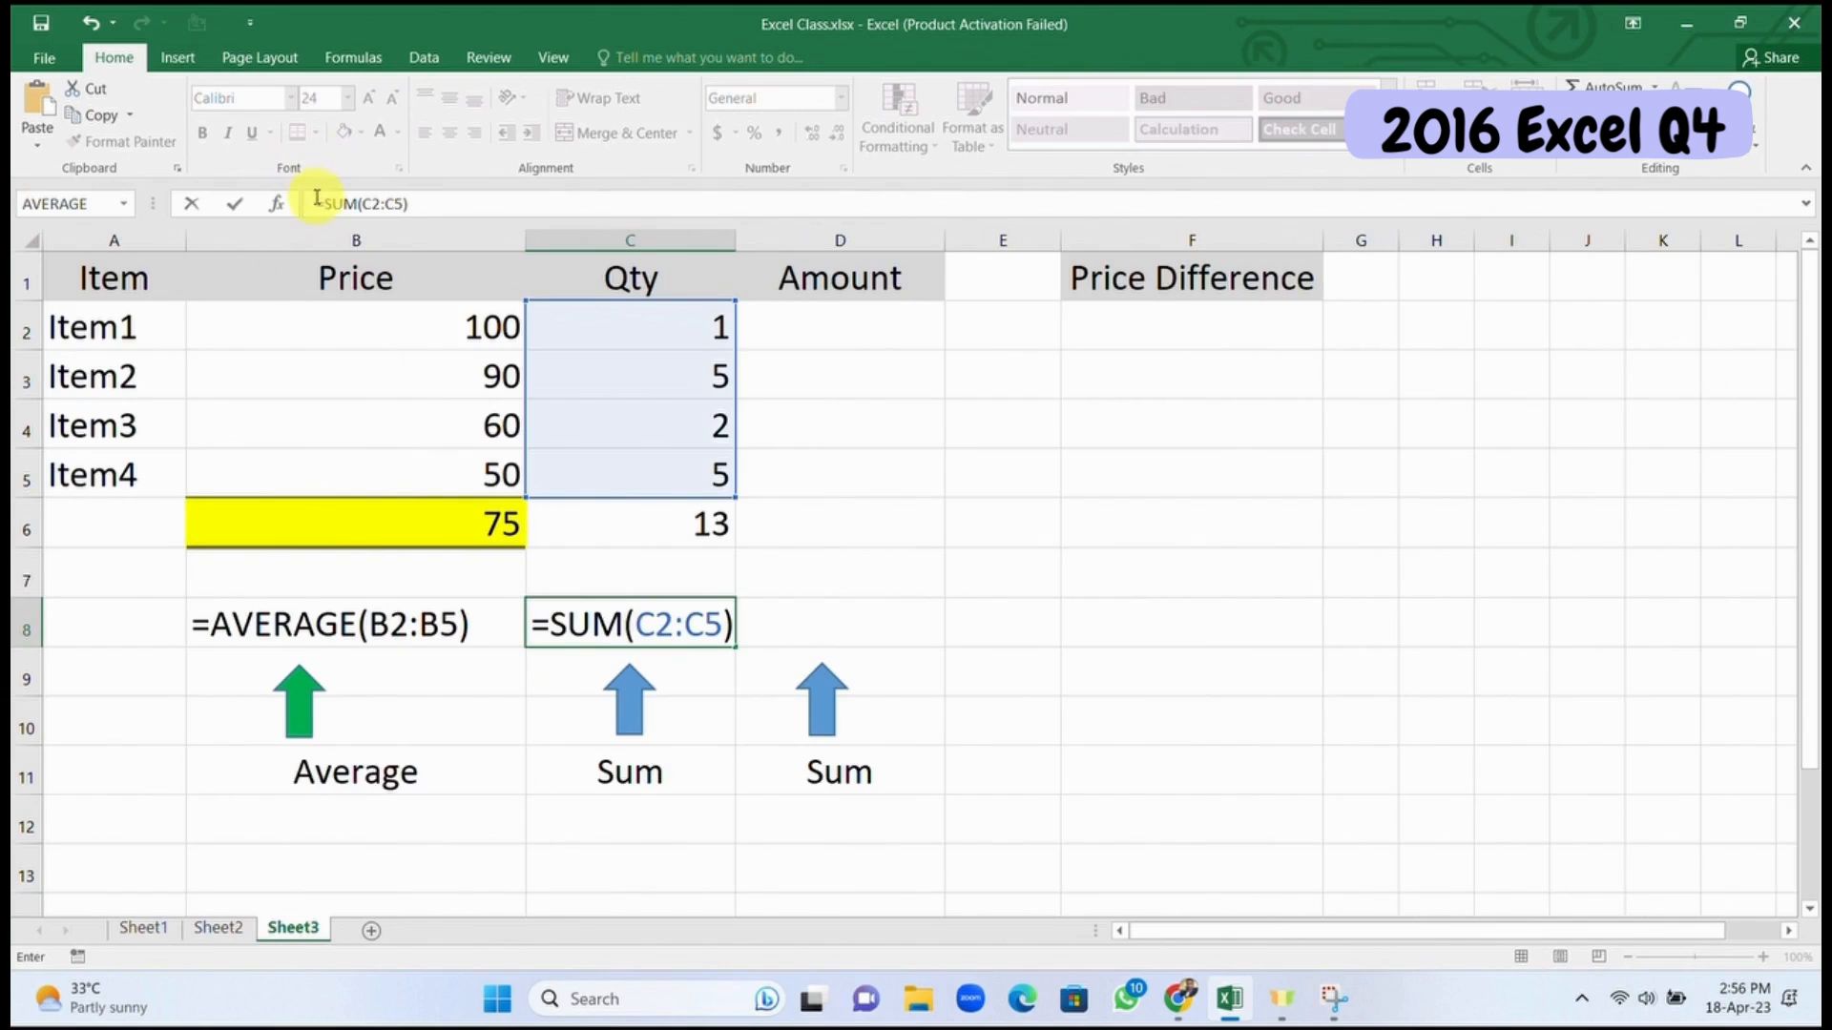
key("Home")
type("'")
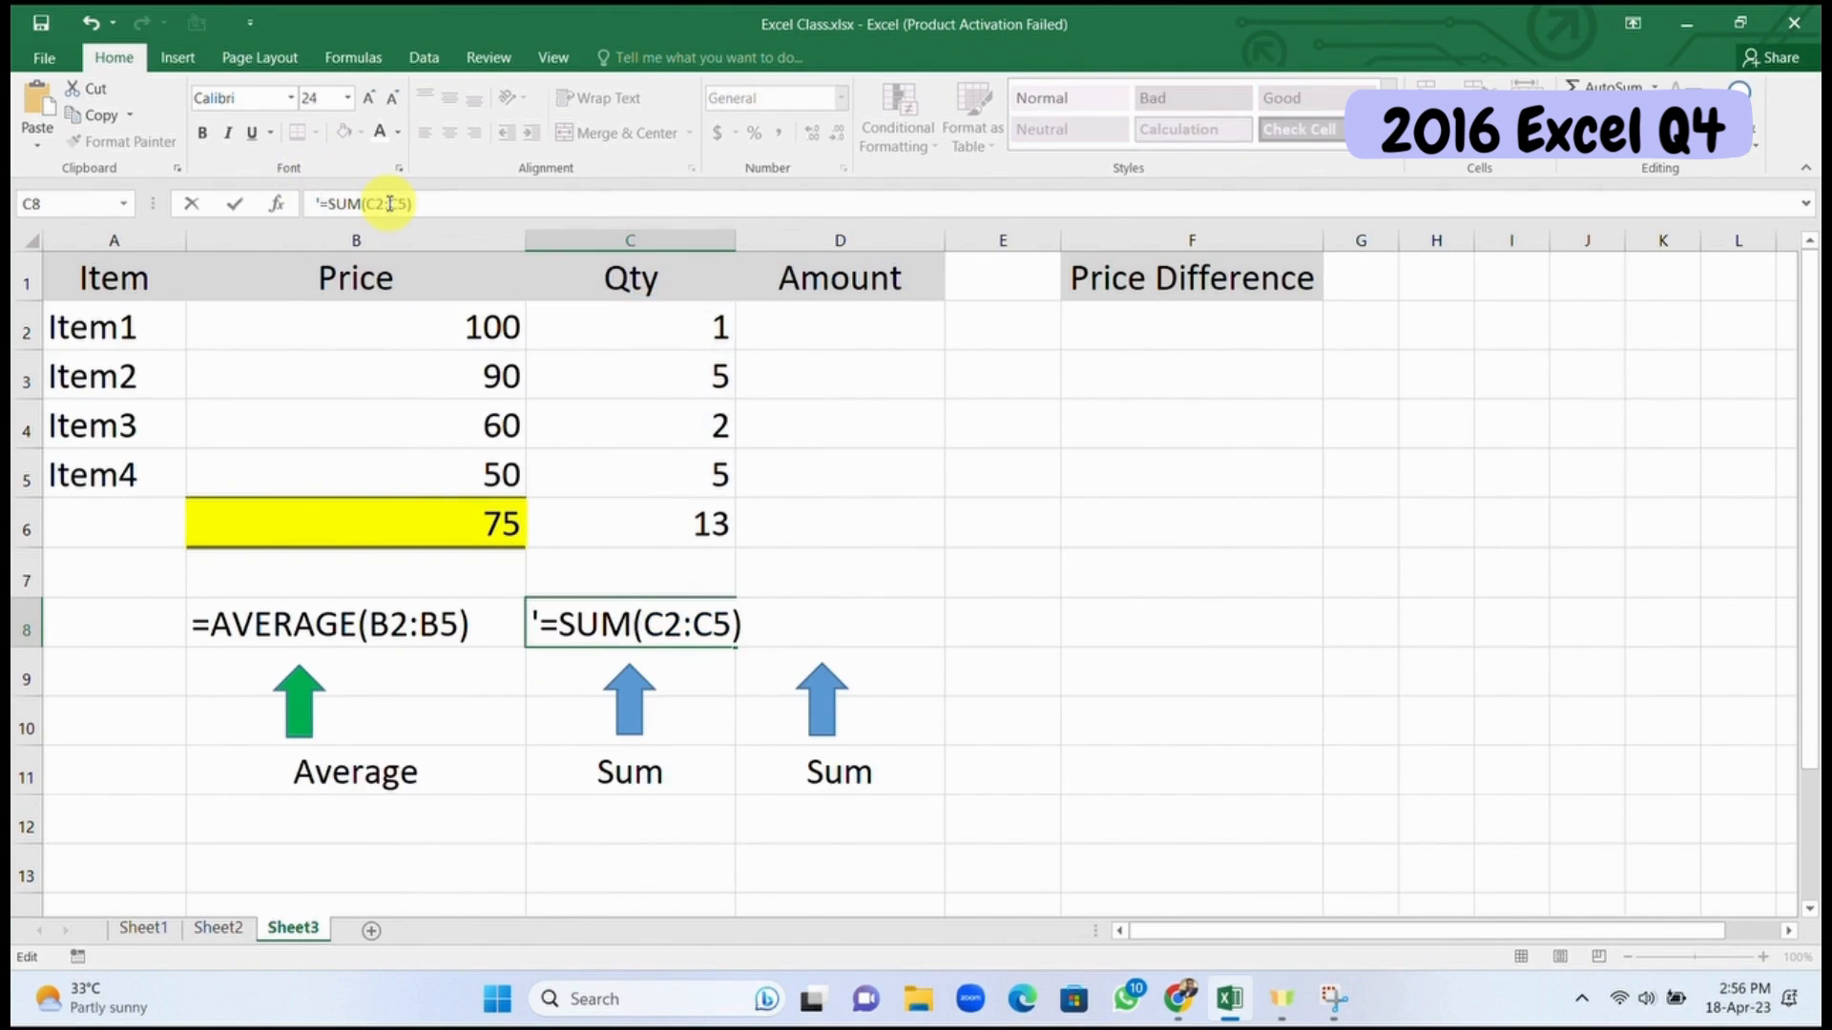
key("Return")
Step: Fill the quantity total cell C6 with light green and give it a top and double bottom border
left_click(684, 523)
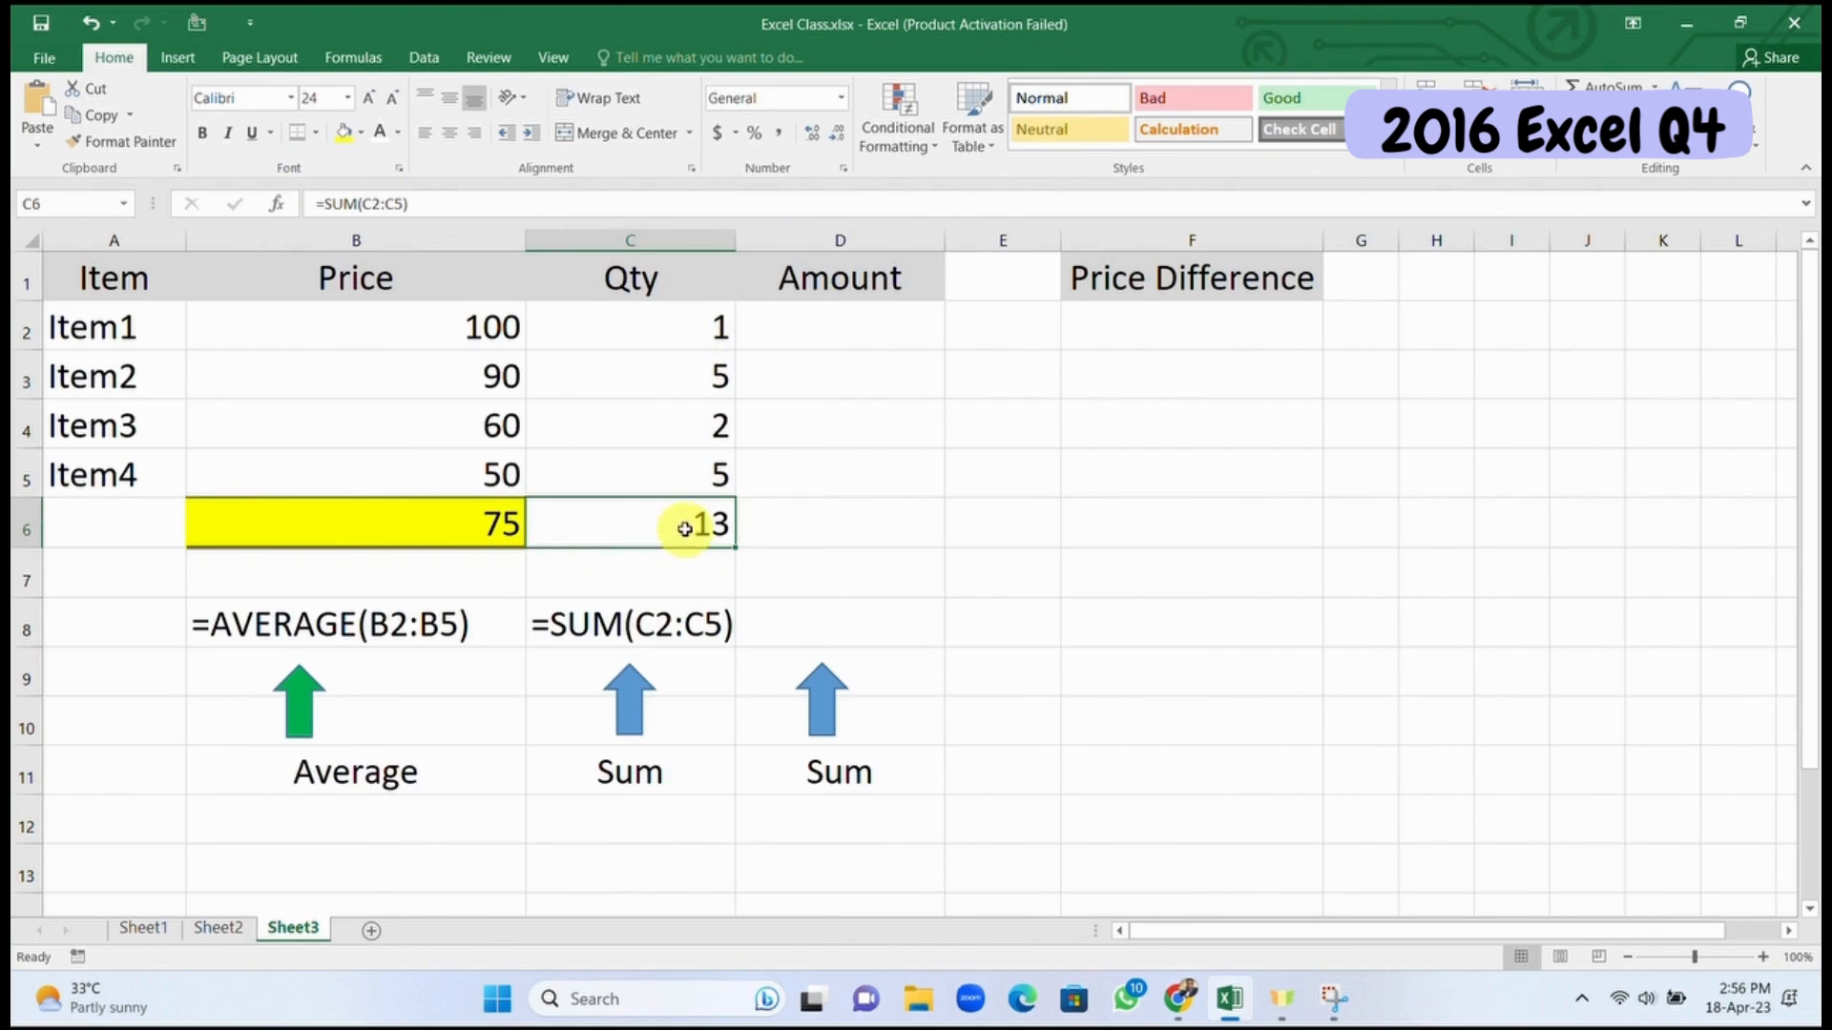
left_click(449, 515)
left_click(658, 524)
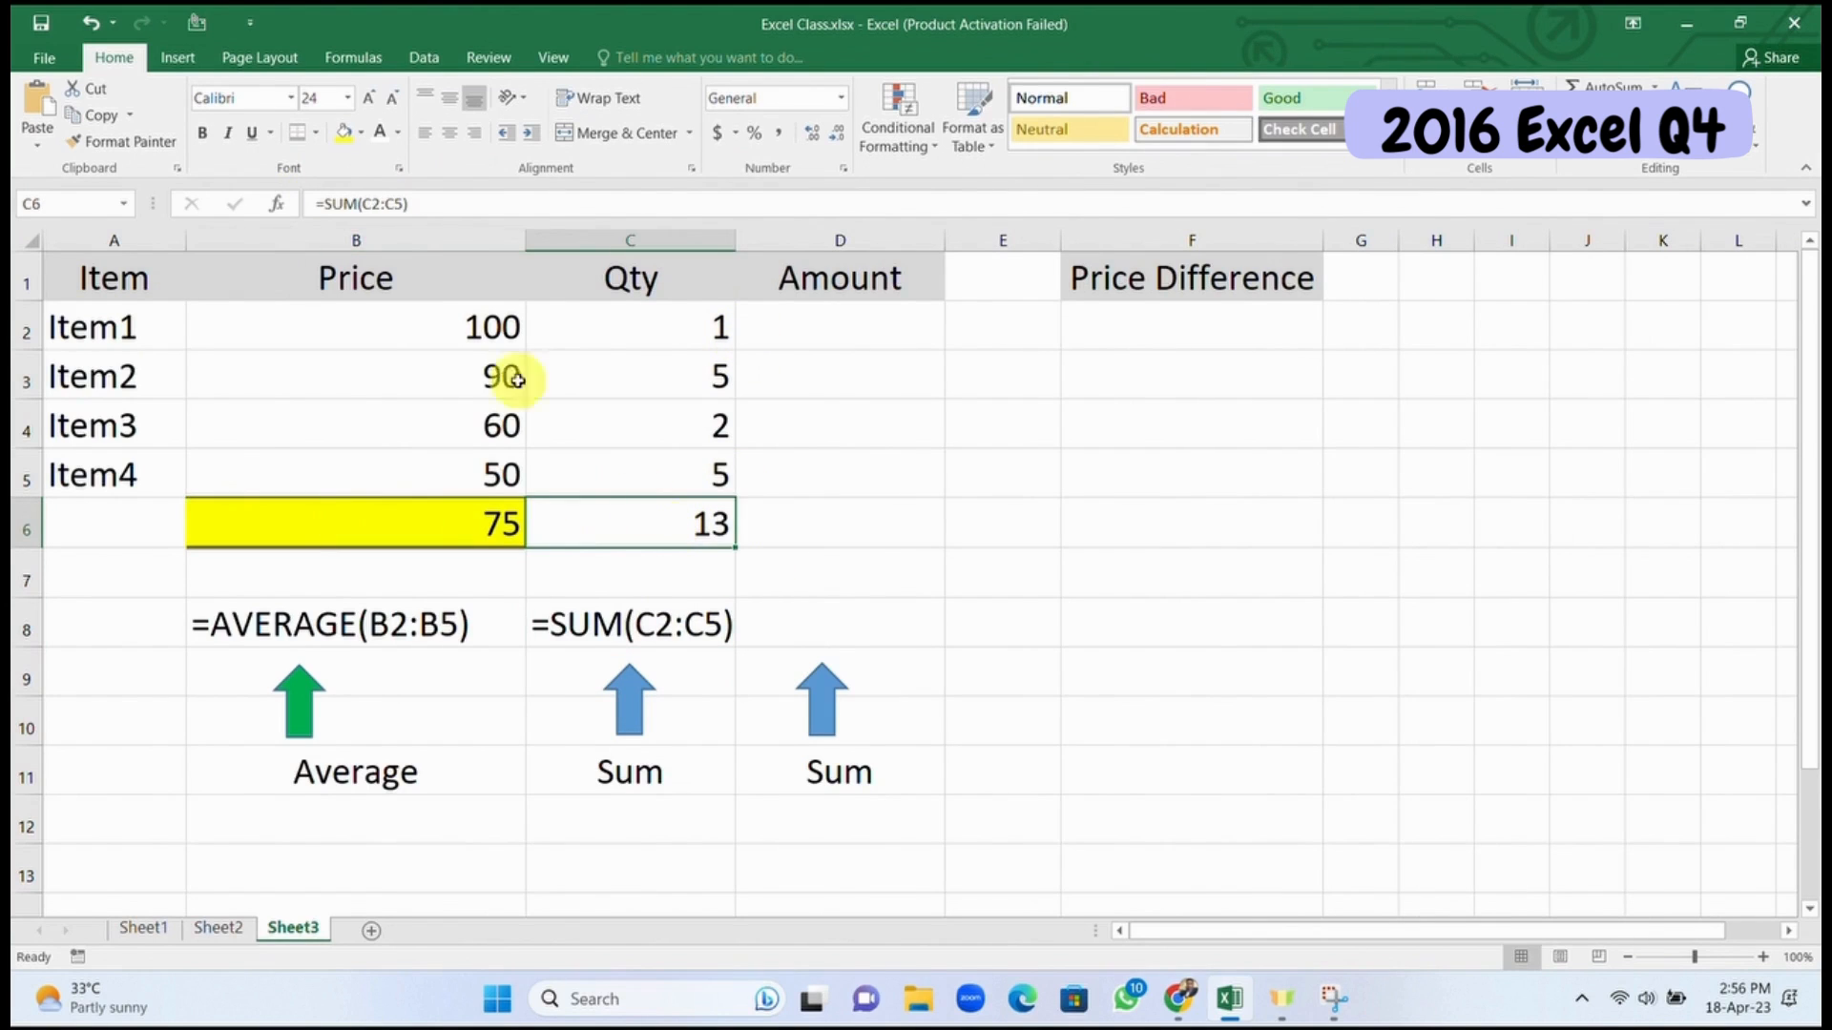
left_click(364, 139)
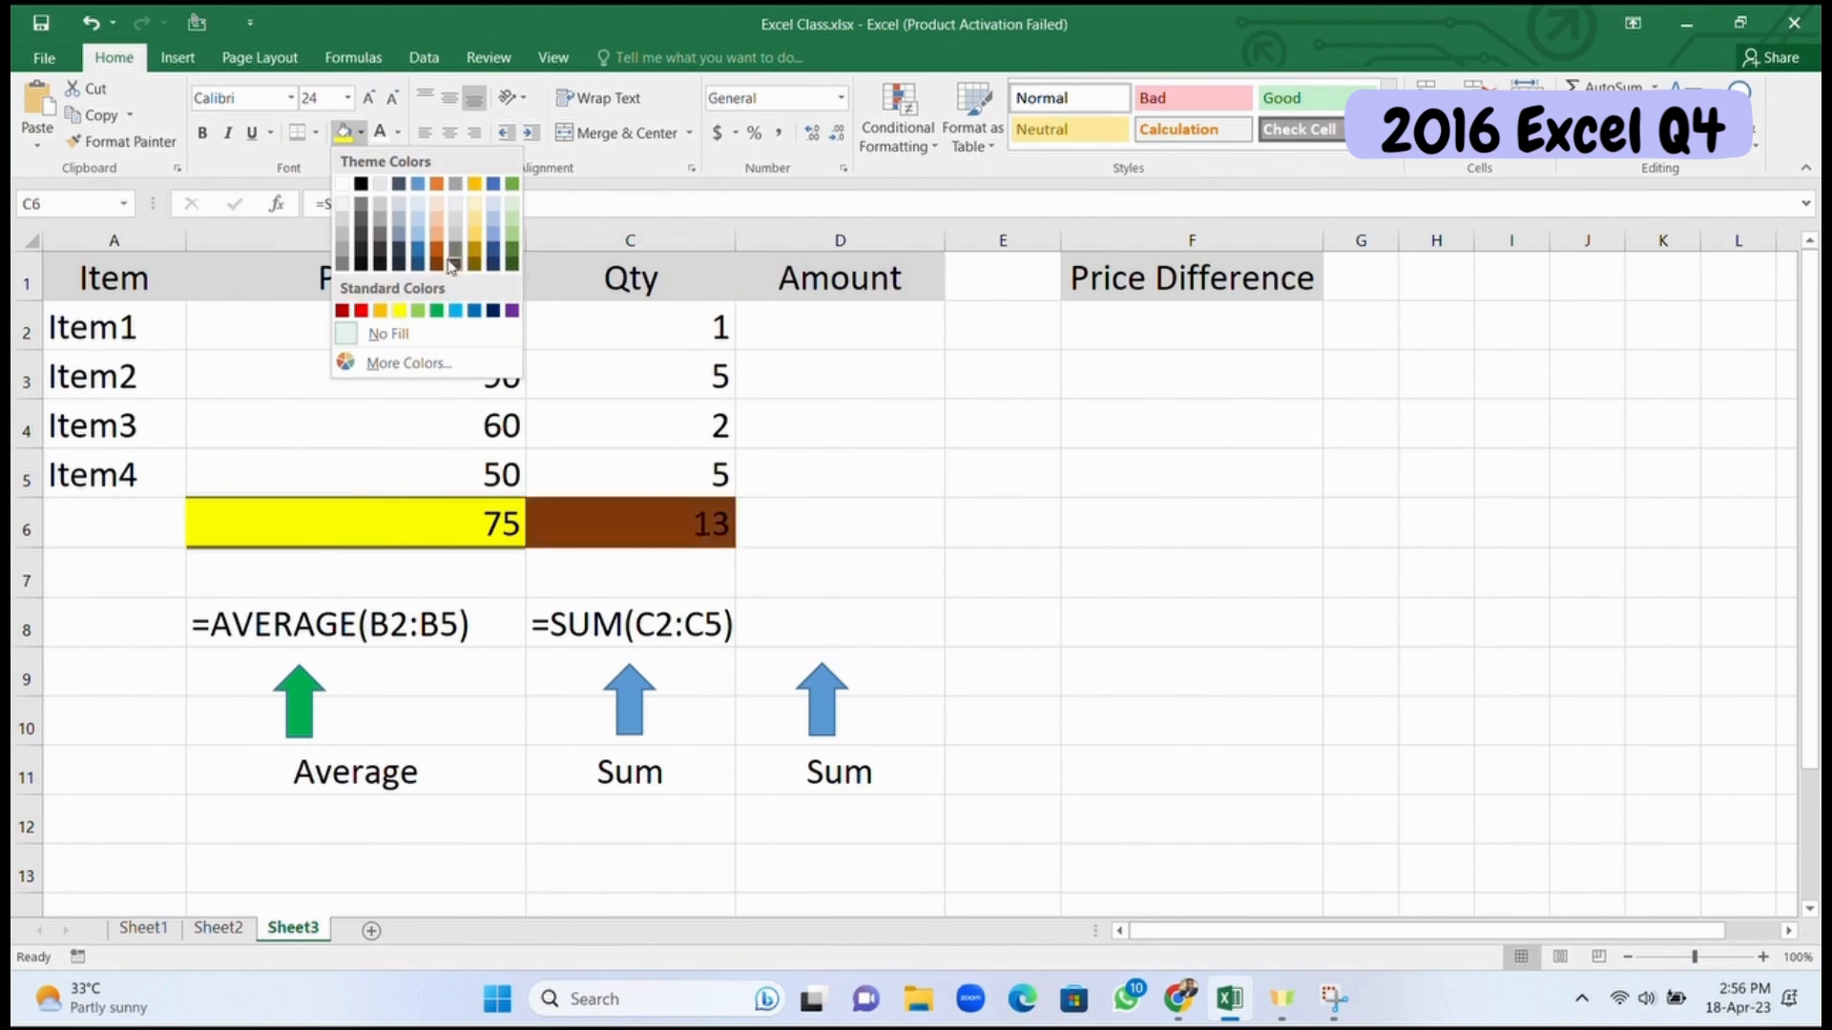
left_click(517, 240)
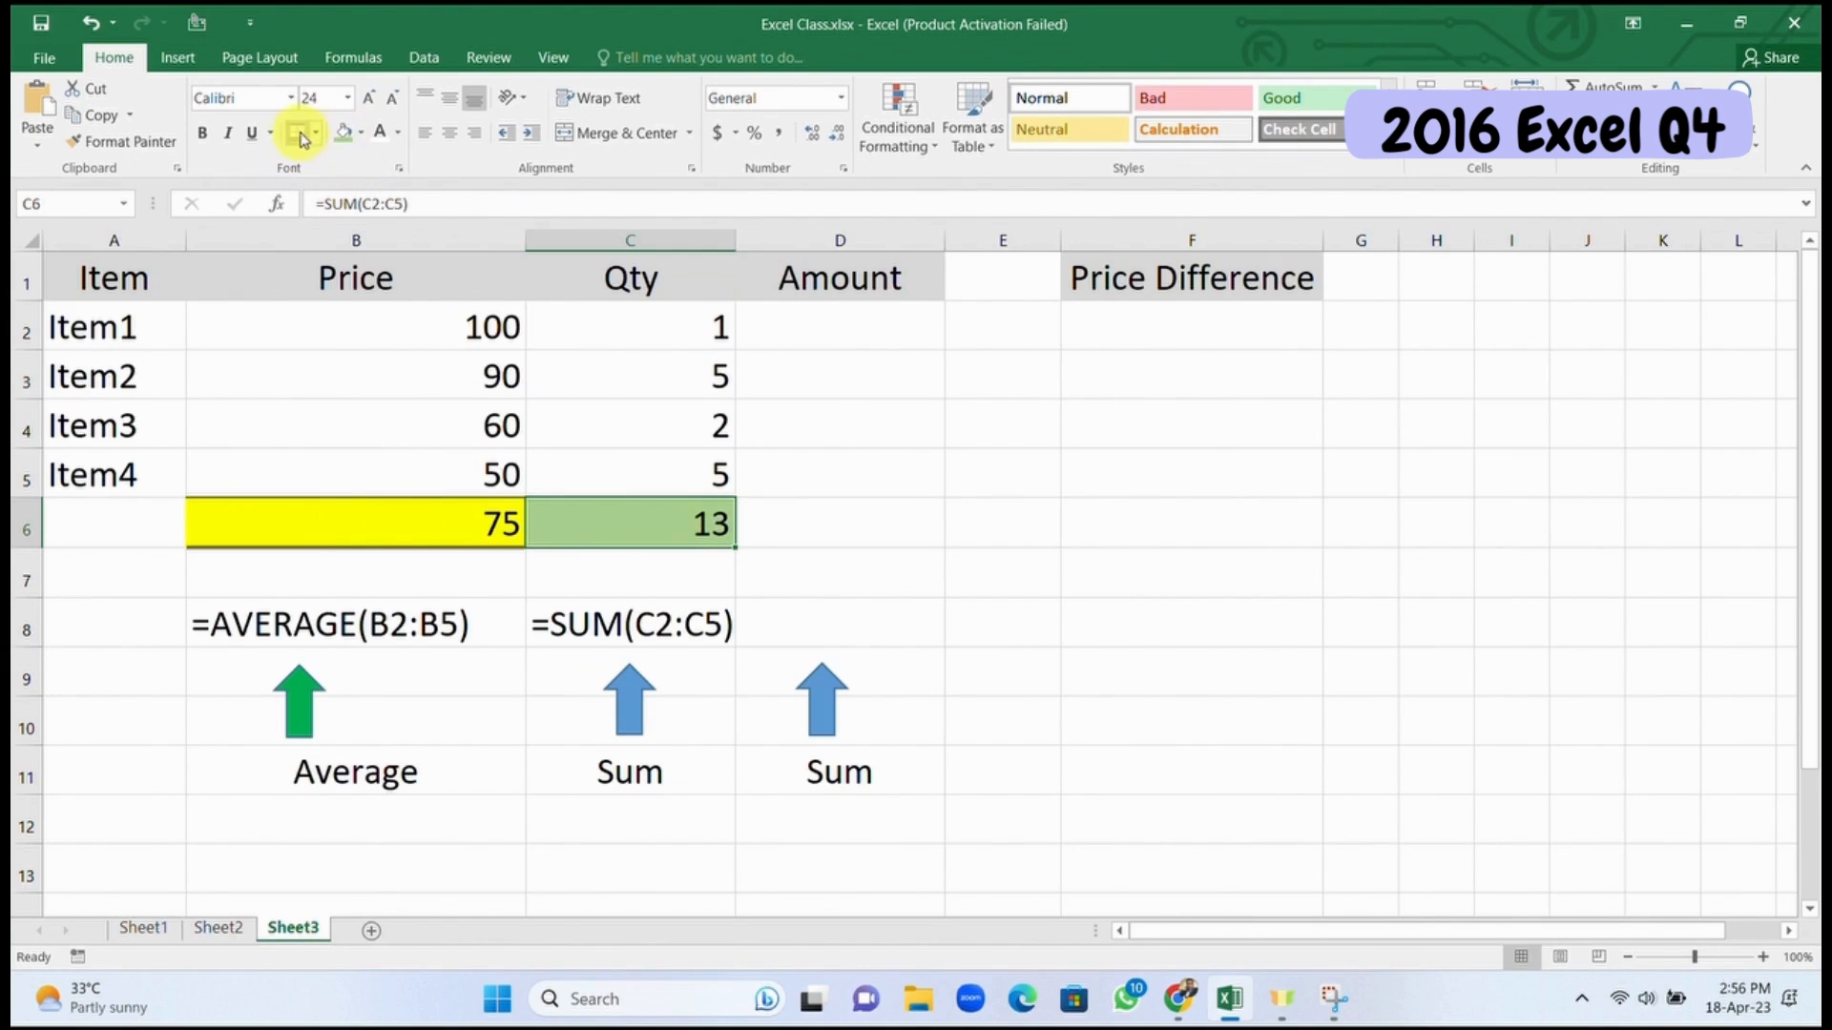
left_click(969, 478)
left_click(826, 458)
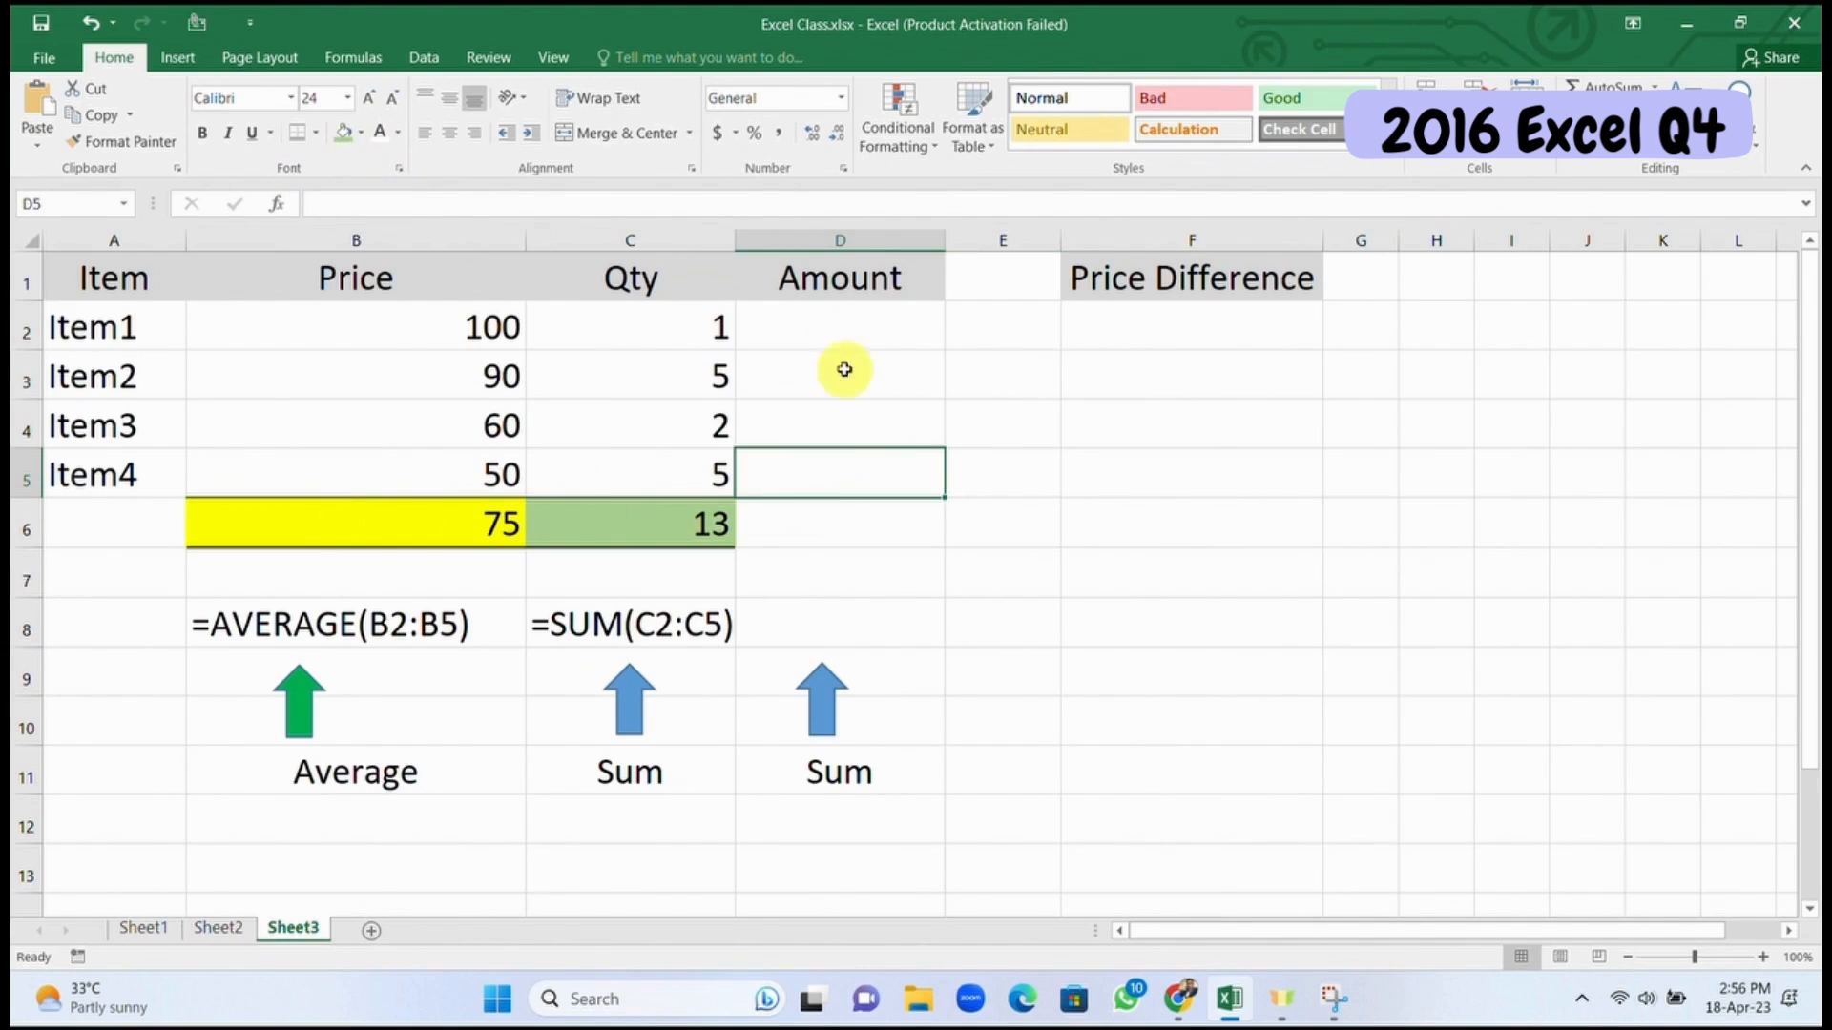
left_click(848, 332)
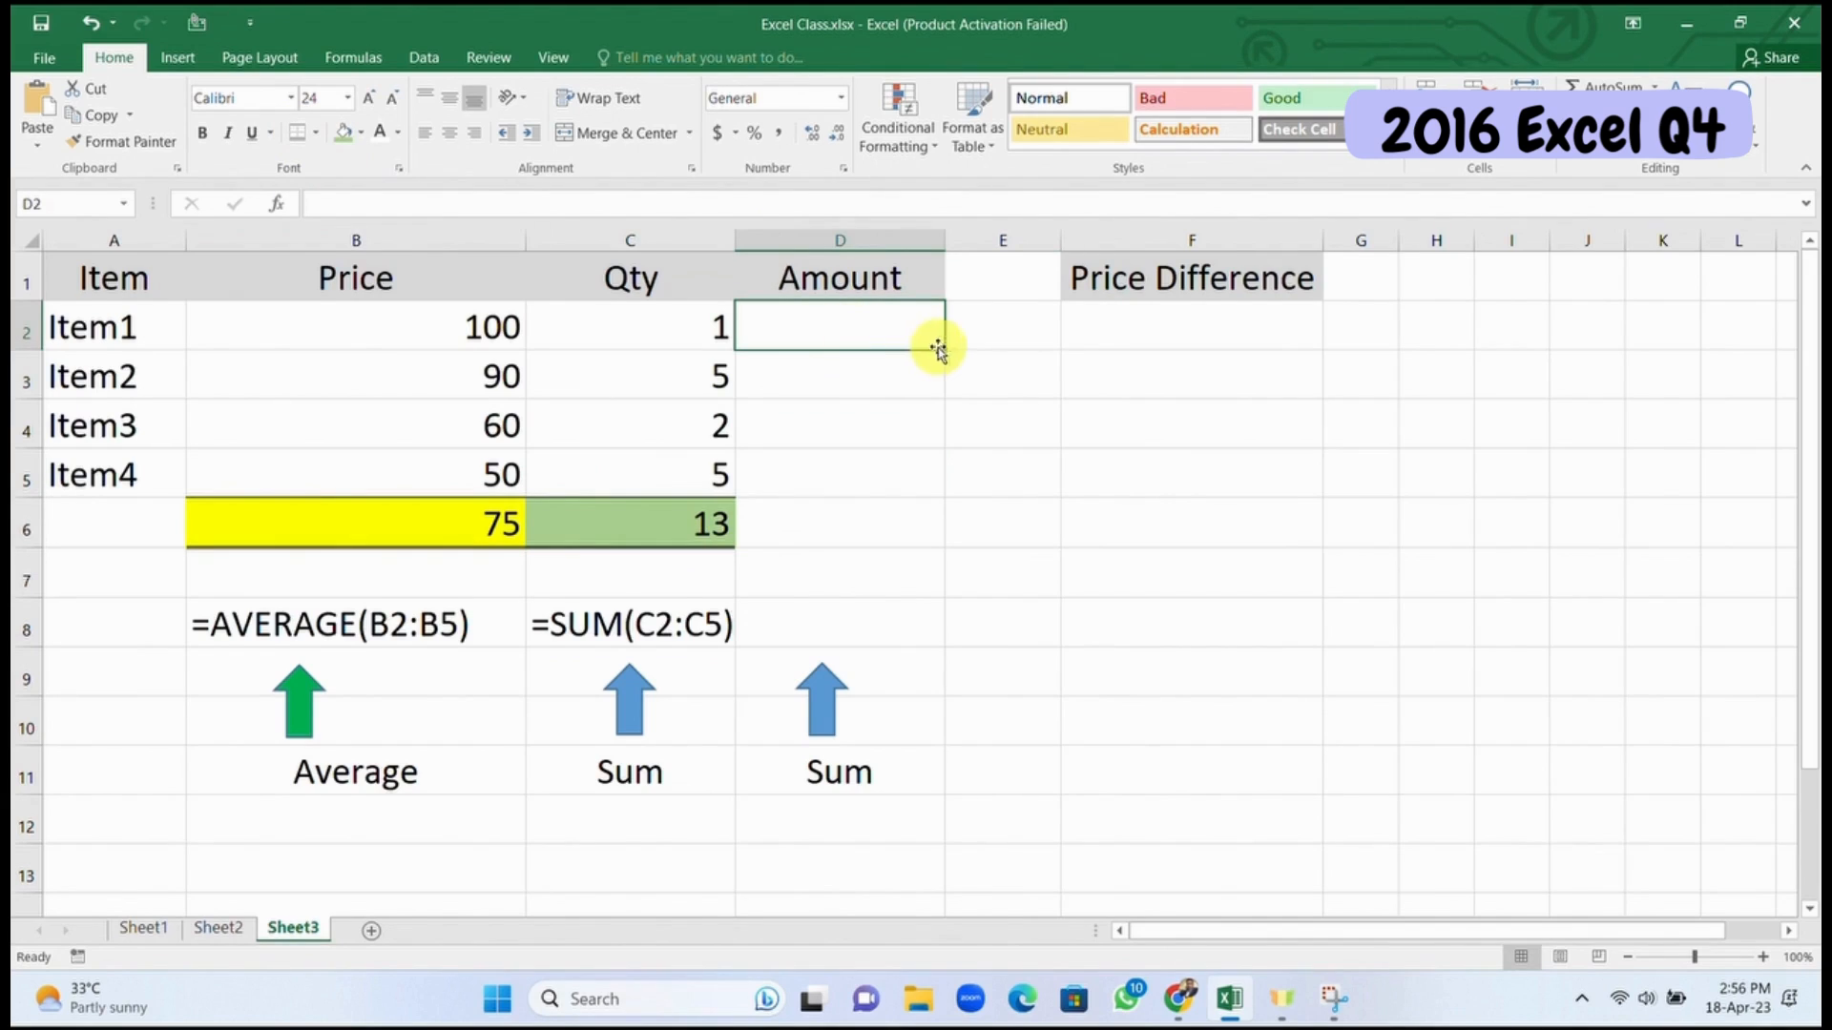
left_click(483, 339)
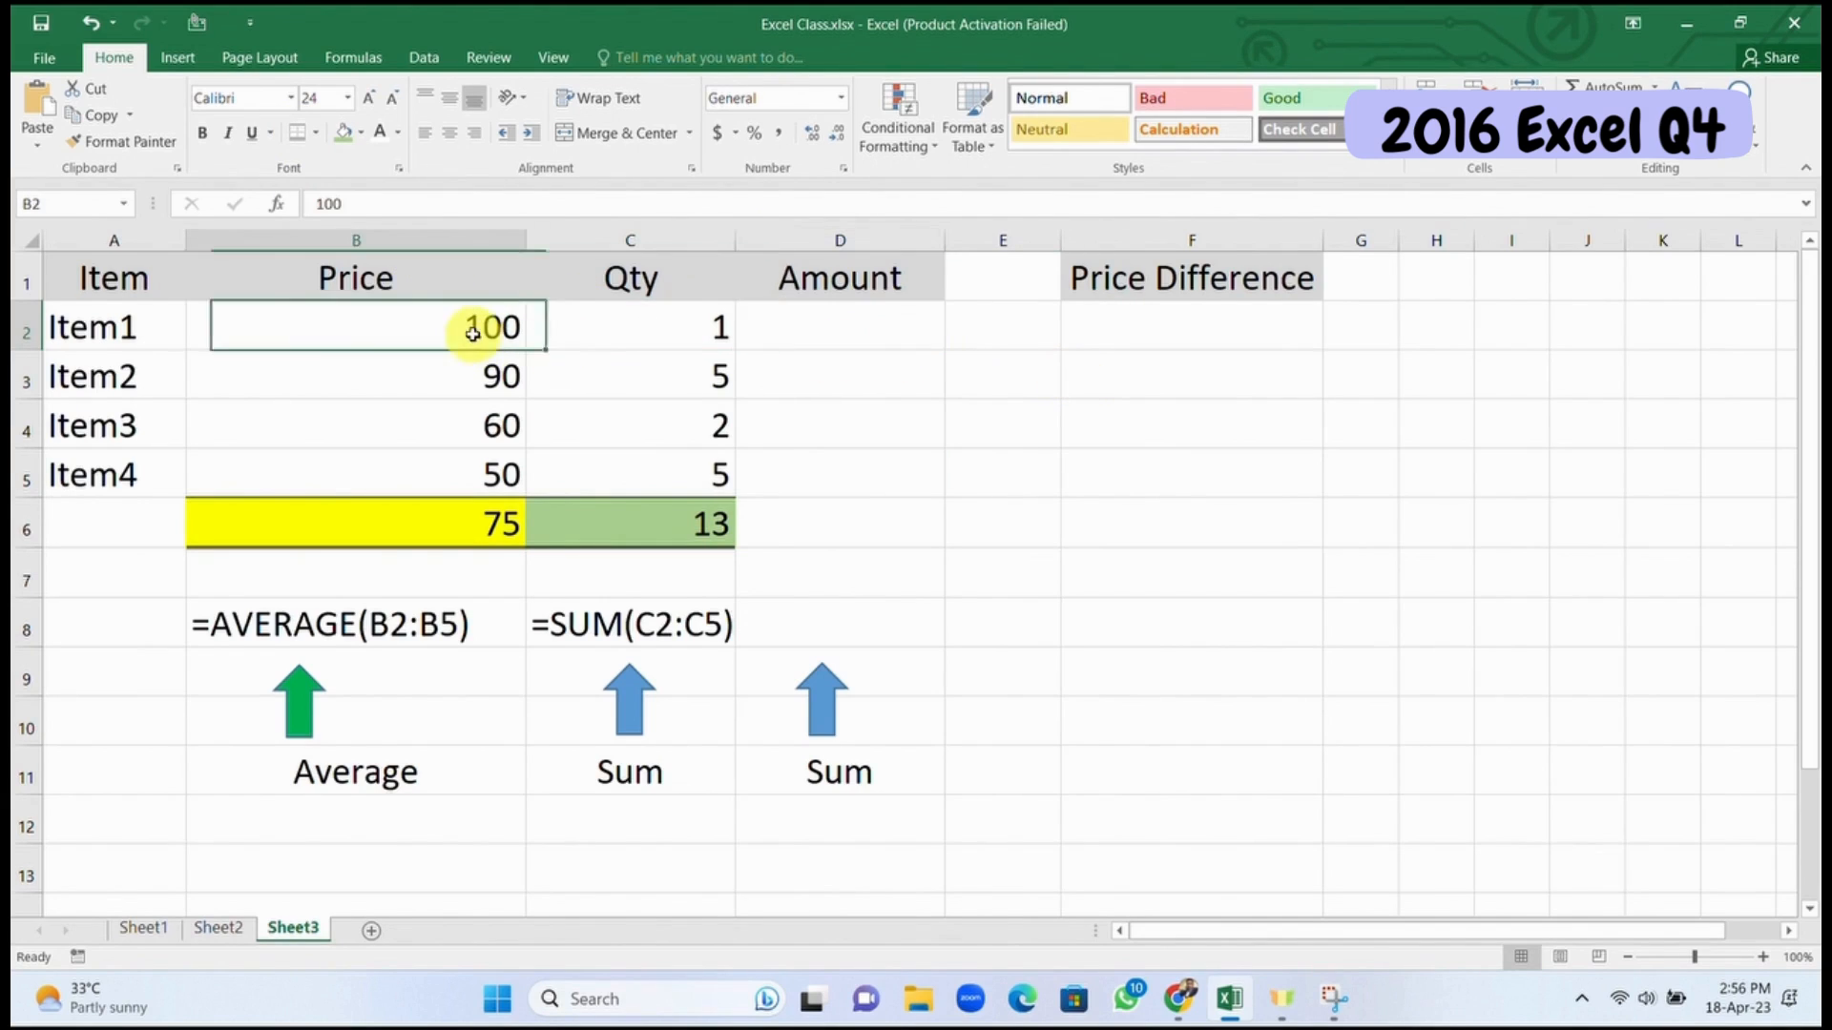
left_click(609, 329)
left_click(823, 340)
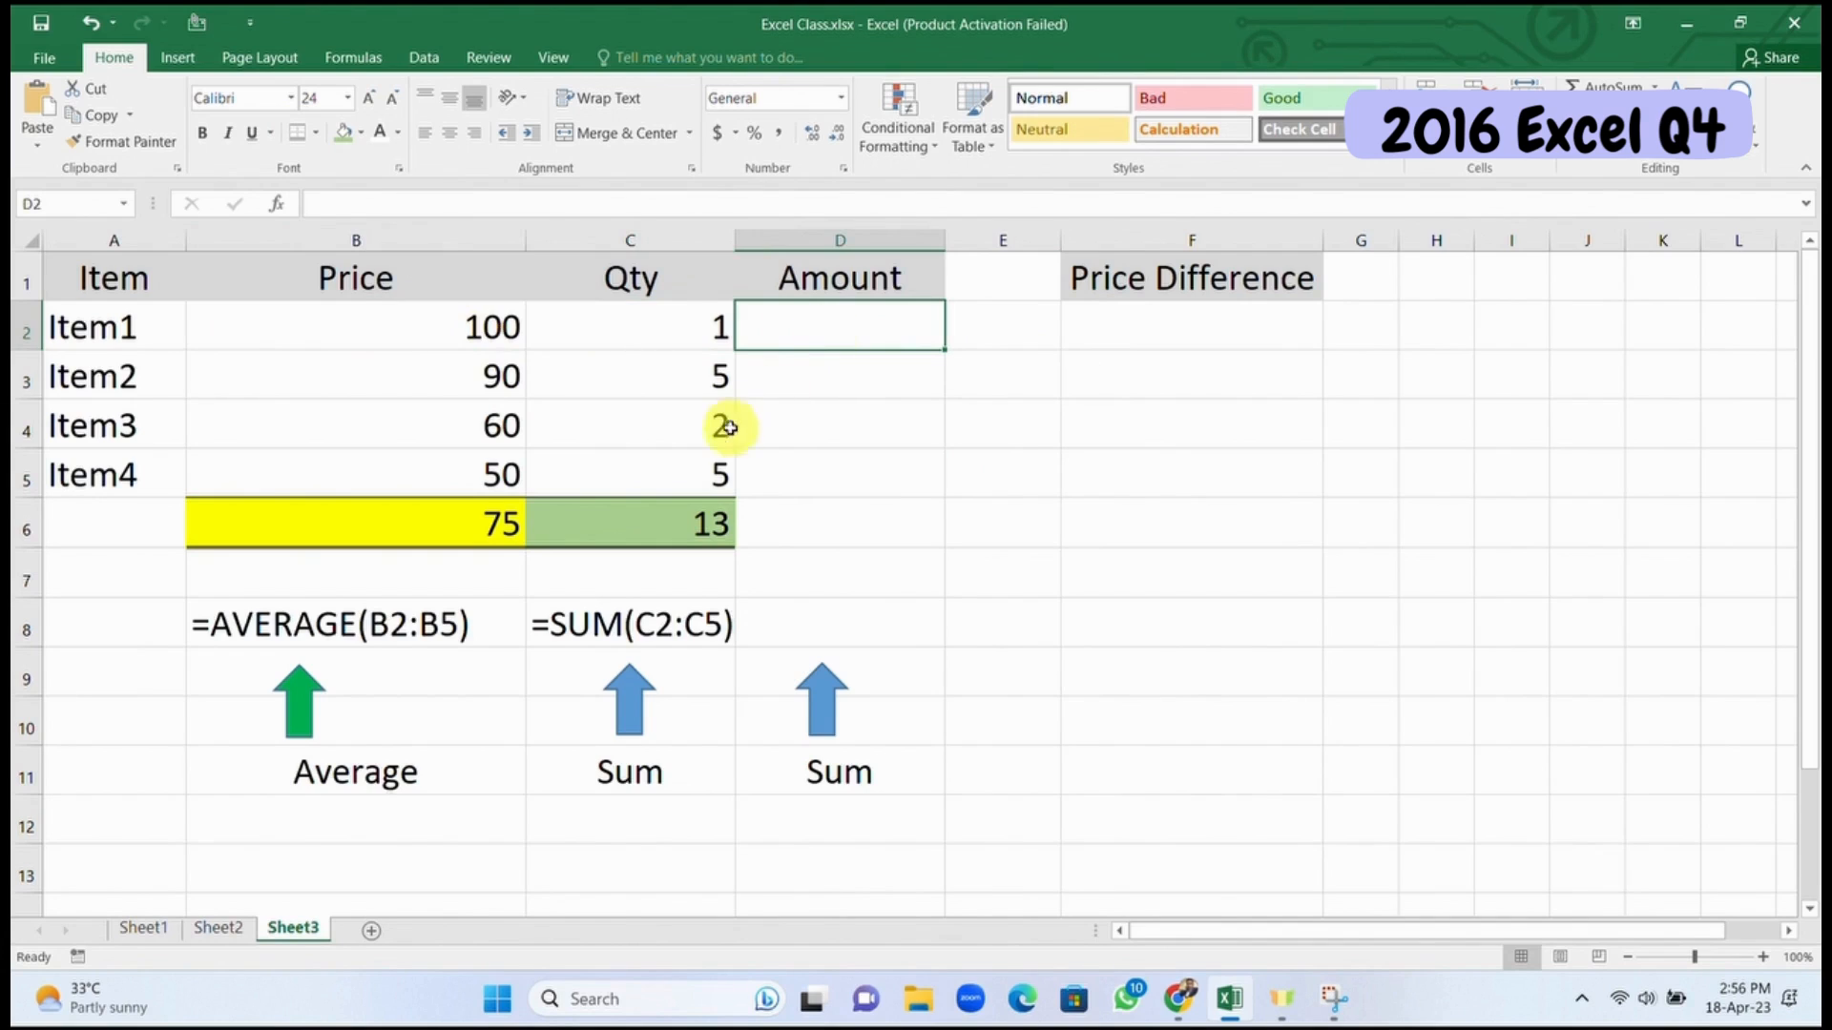
Step: Clear the quantity total in C6 and re-enter it with AutoSum as =SUM(C2:C5)
left_click(701, 509)
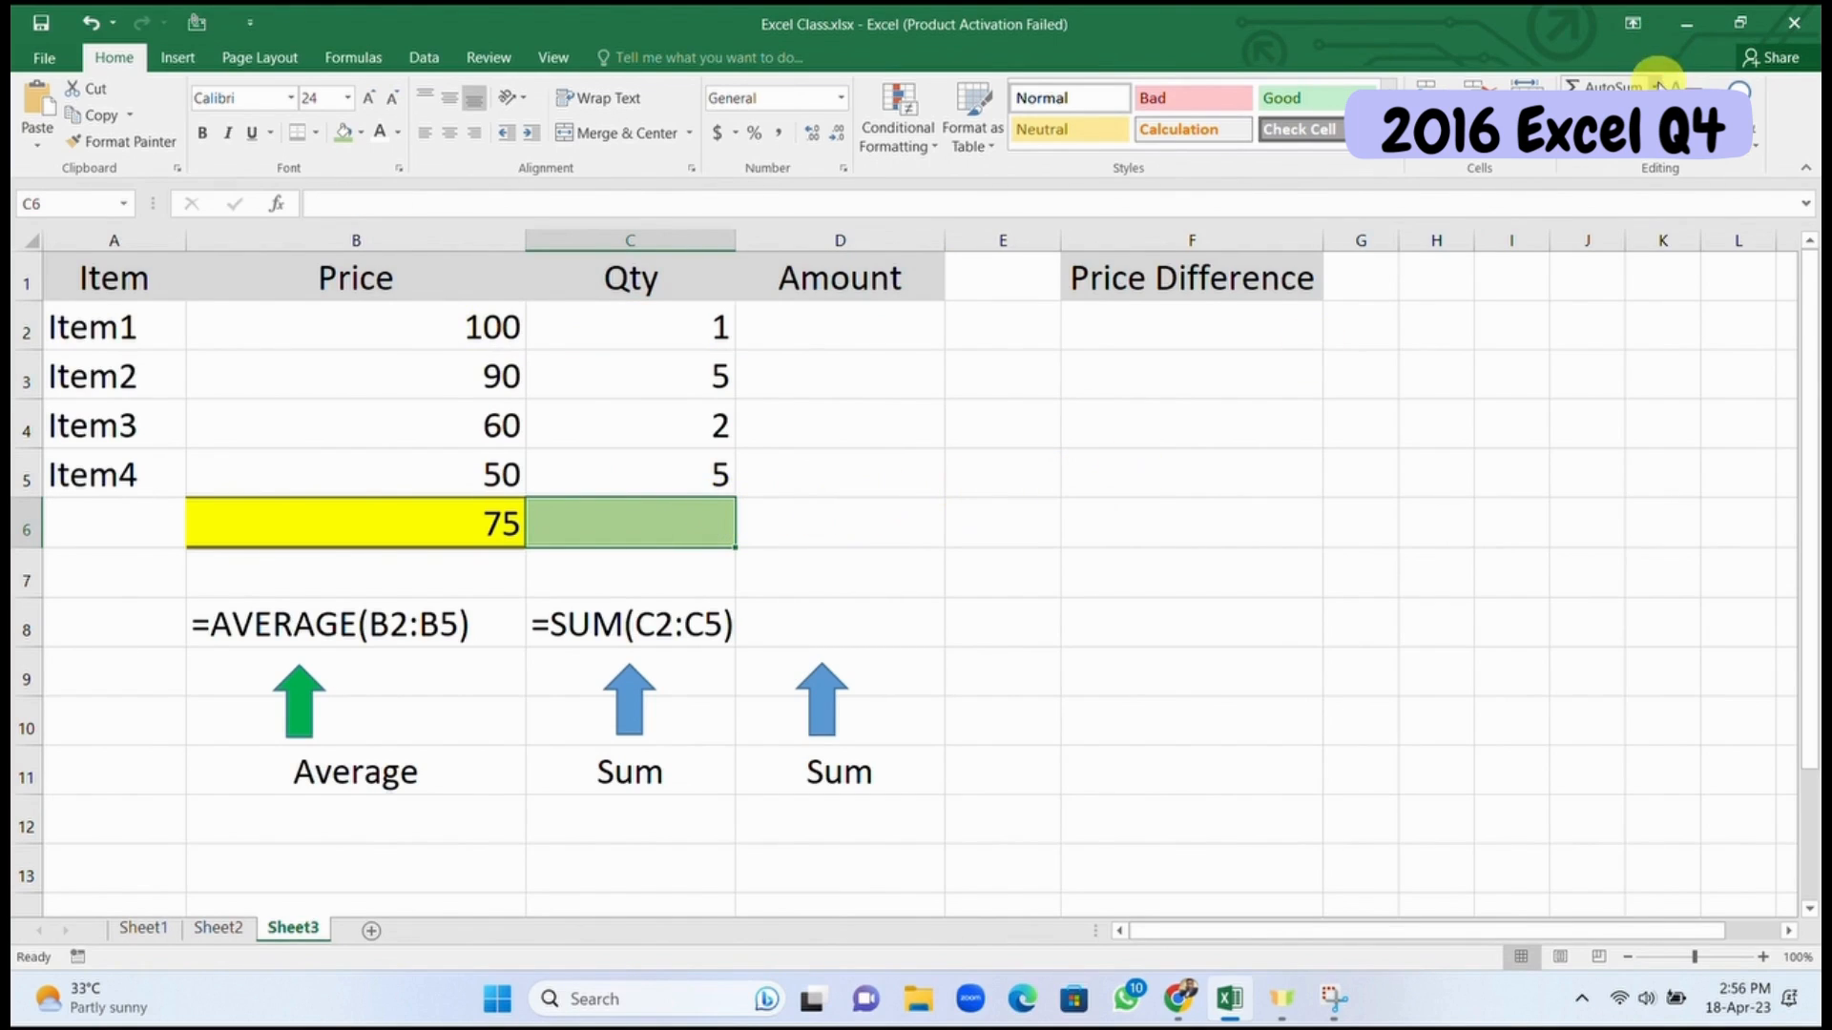
left_click(1643, 84)
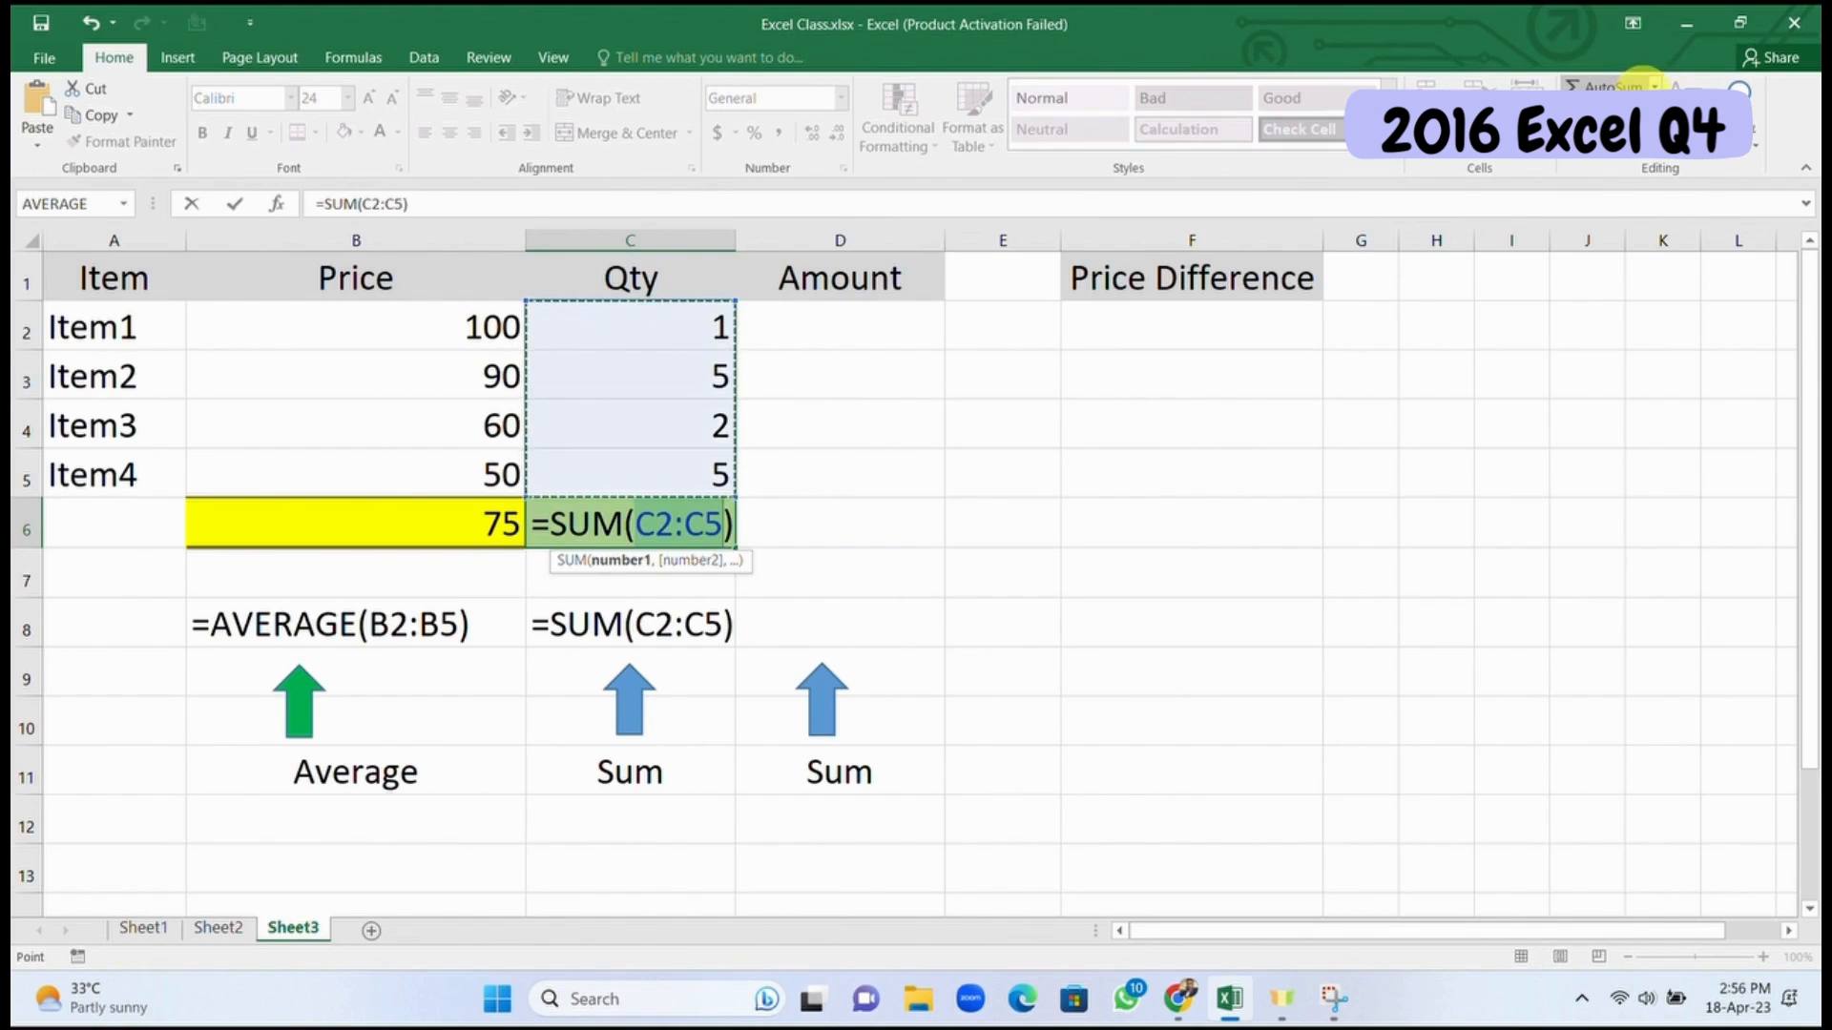
key("Return")
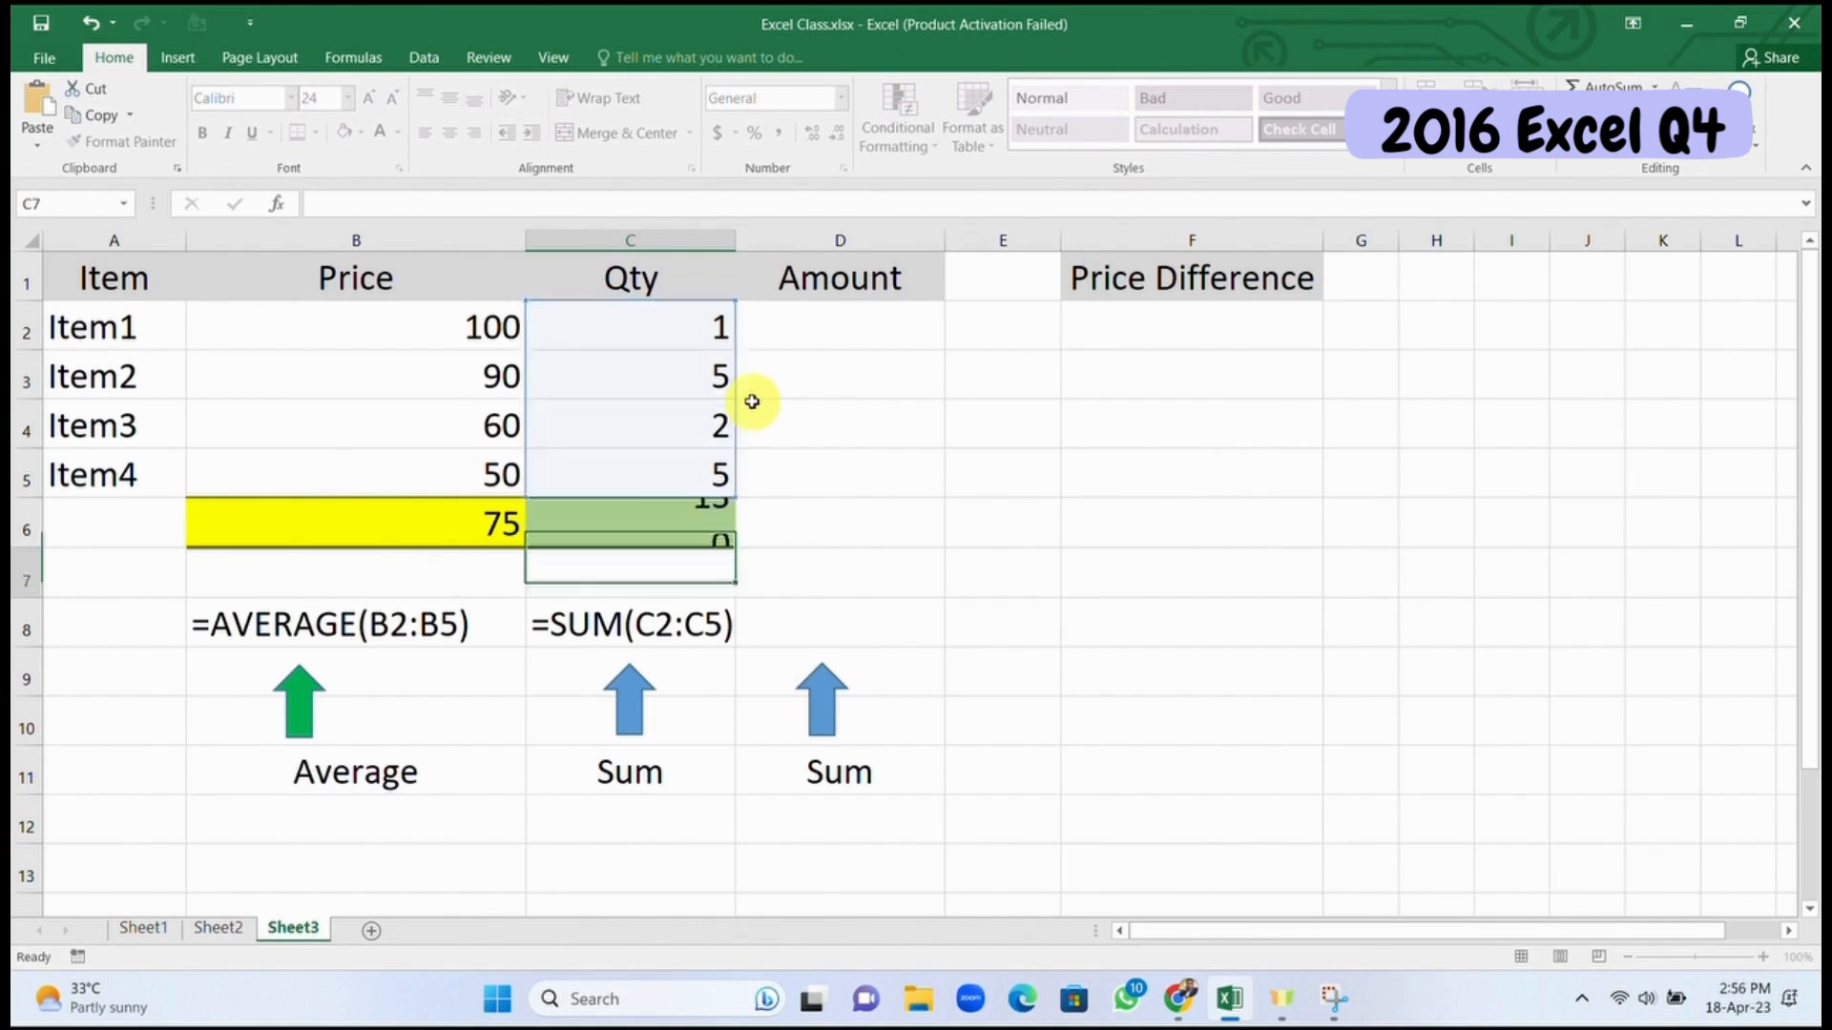
Step: Calculate Item1's amount in cell D2 with the formula =B2*C2
left_click(857, 337)
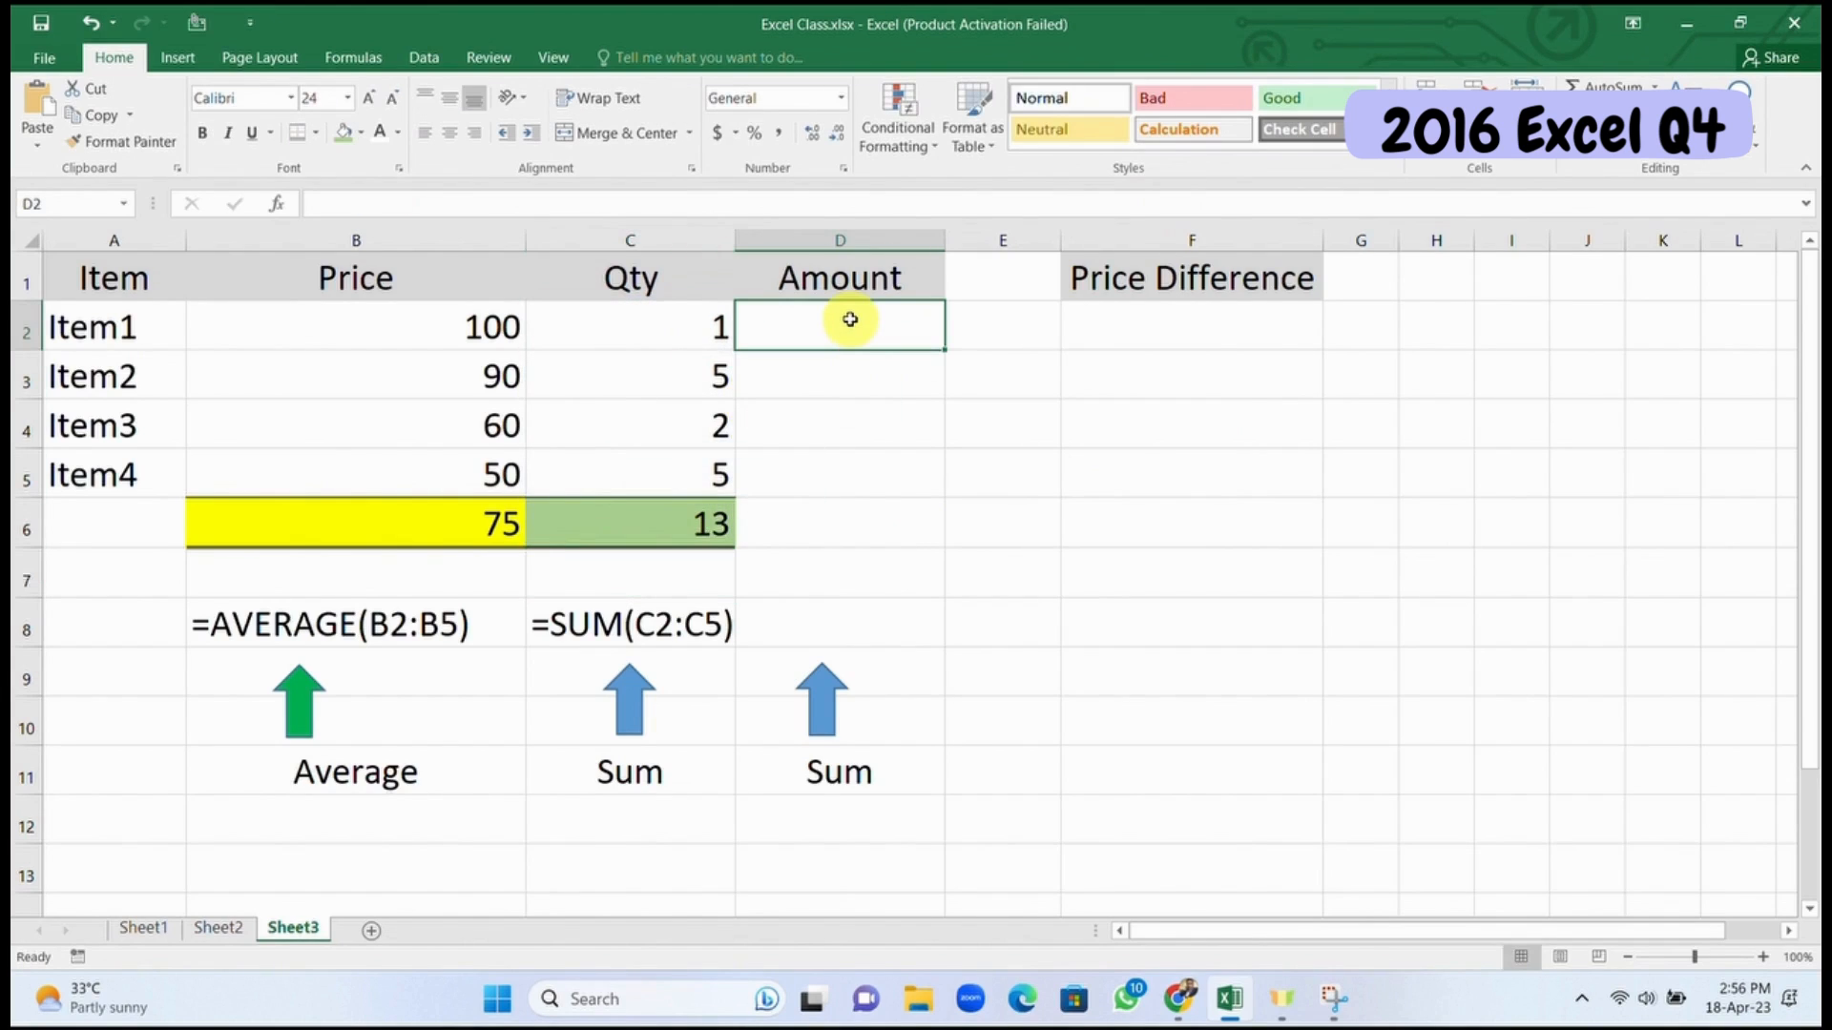
type("=")
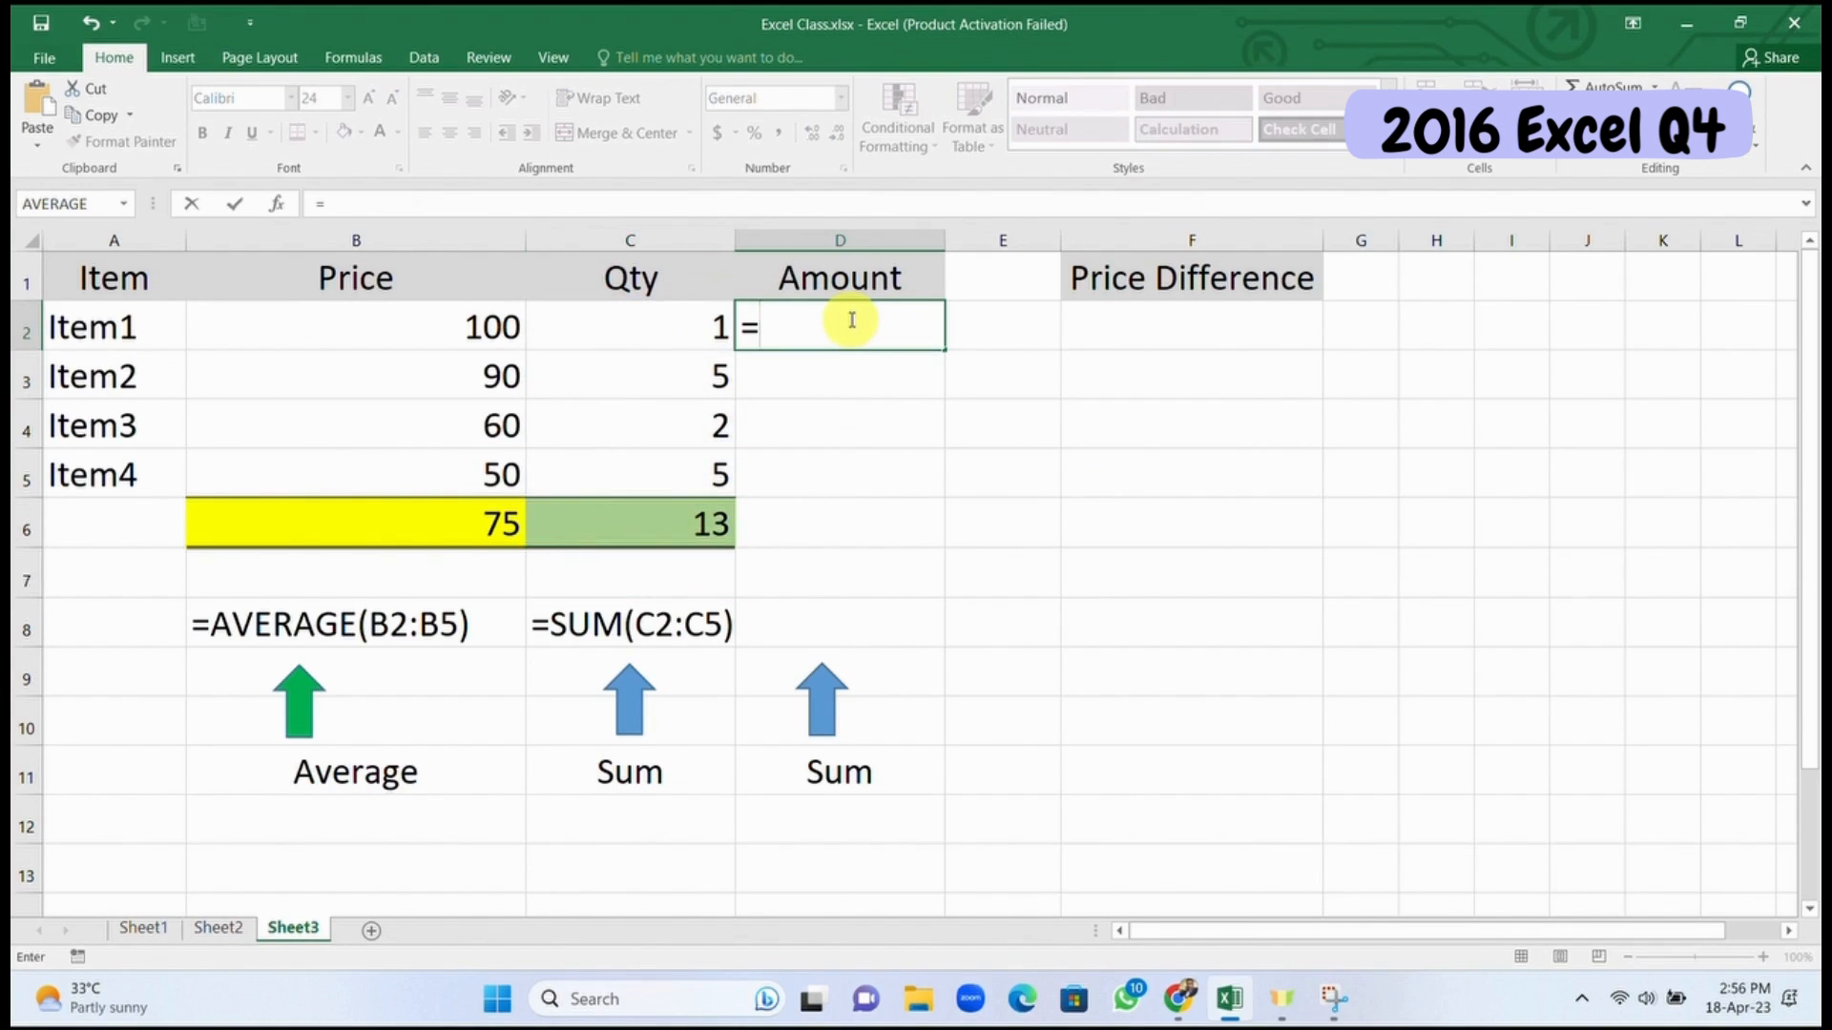
left_click(439, 328)
type("*")
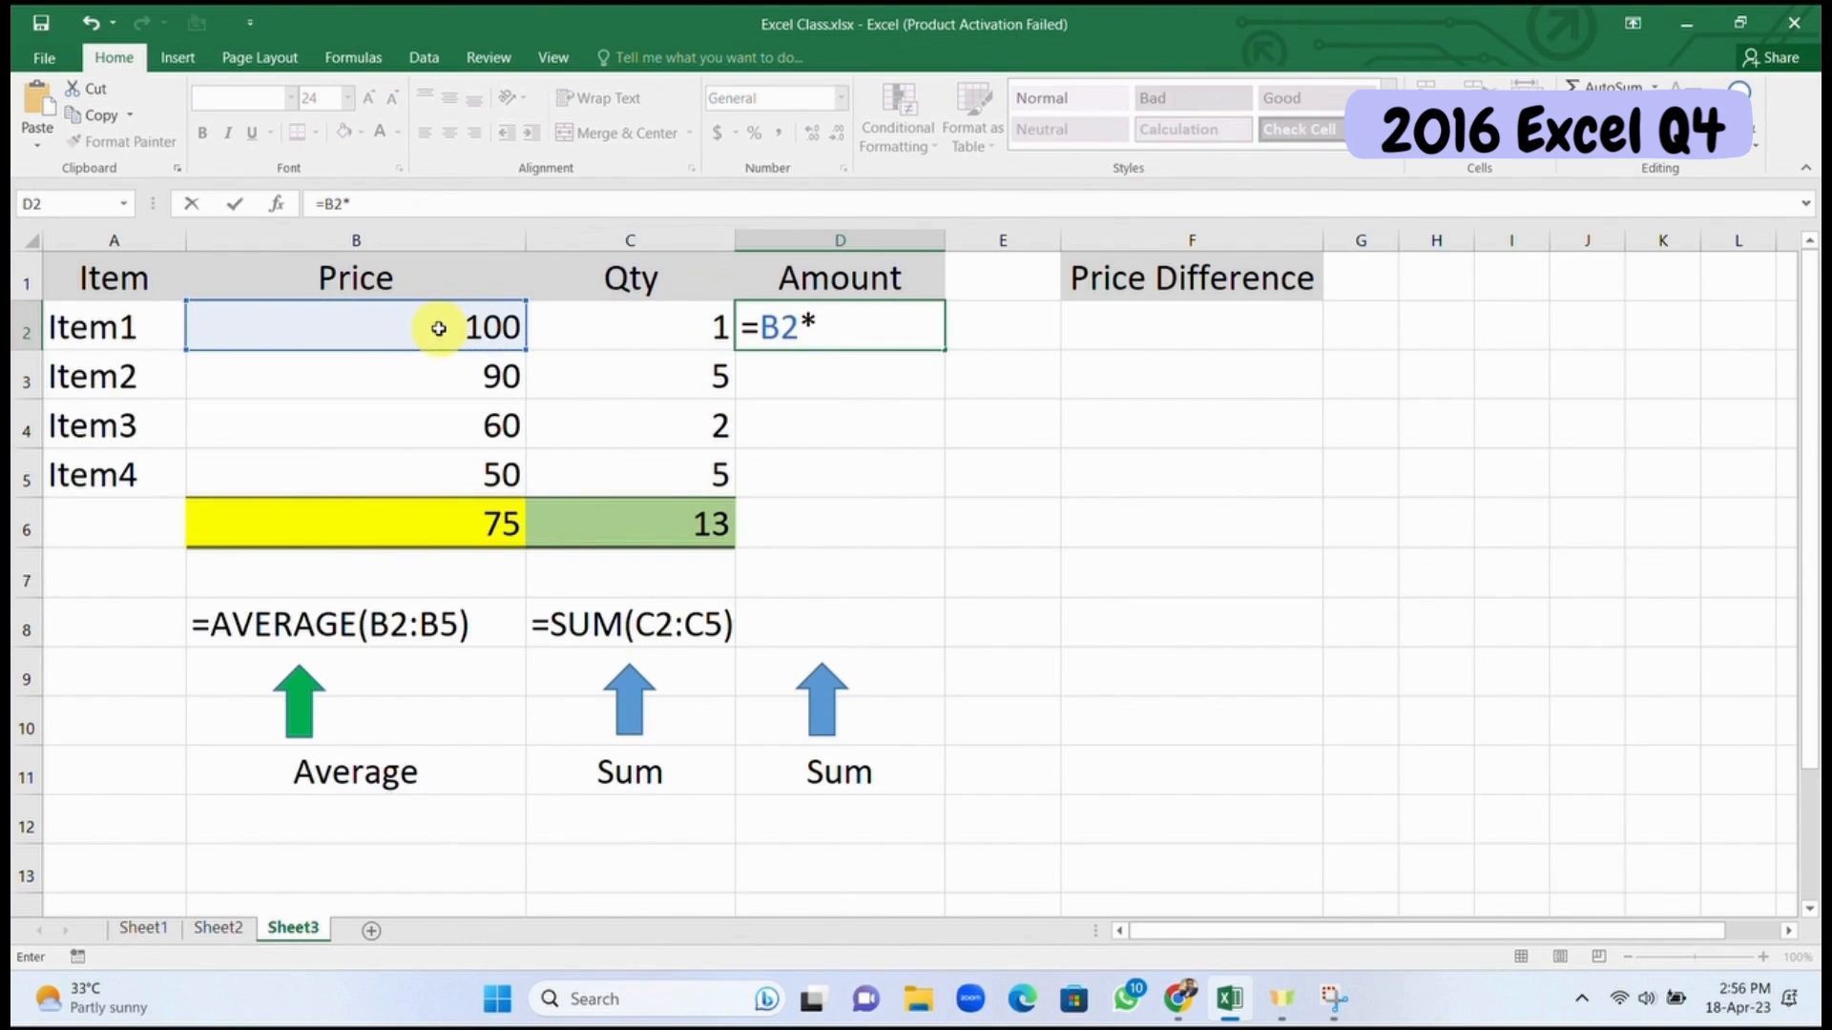
left_click(616, 341)
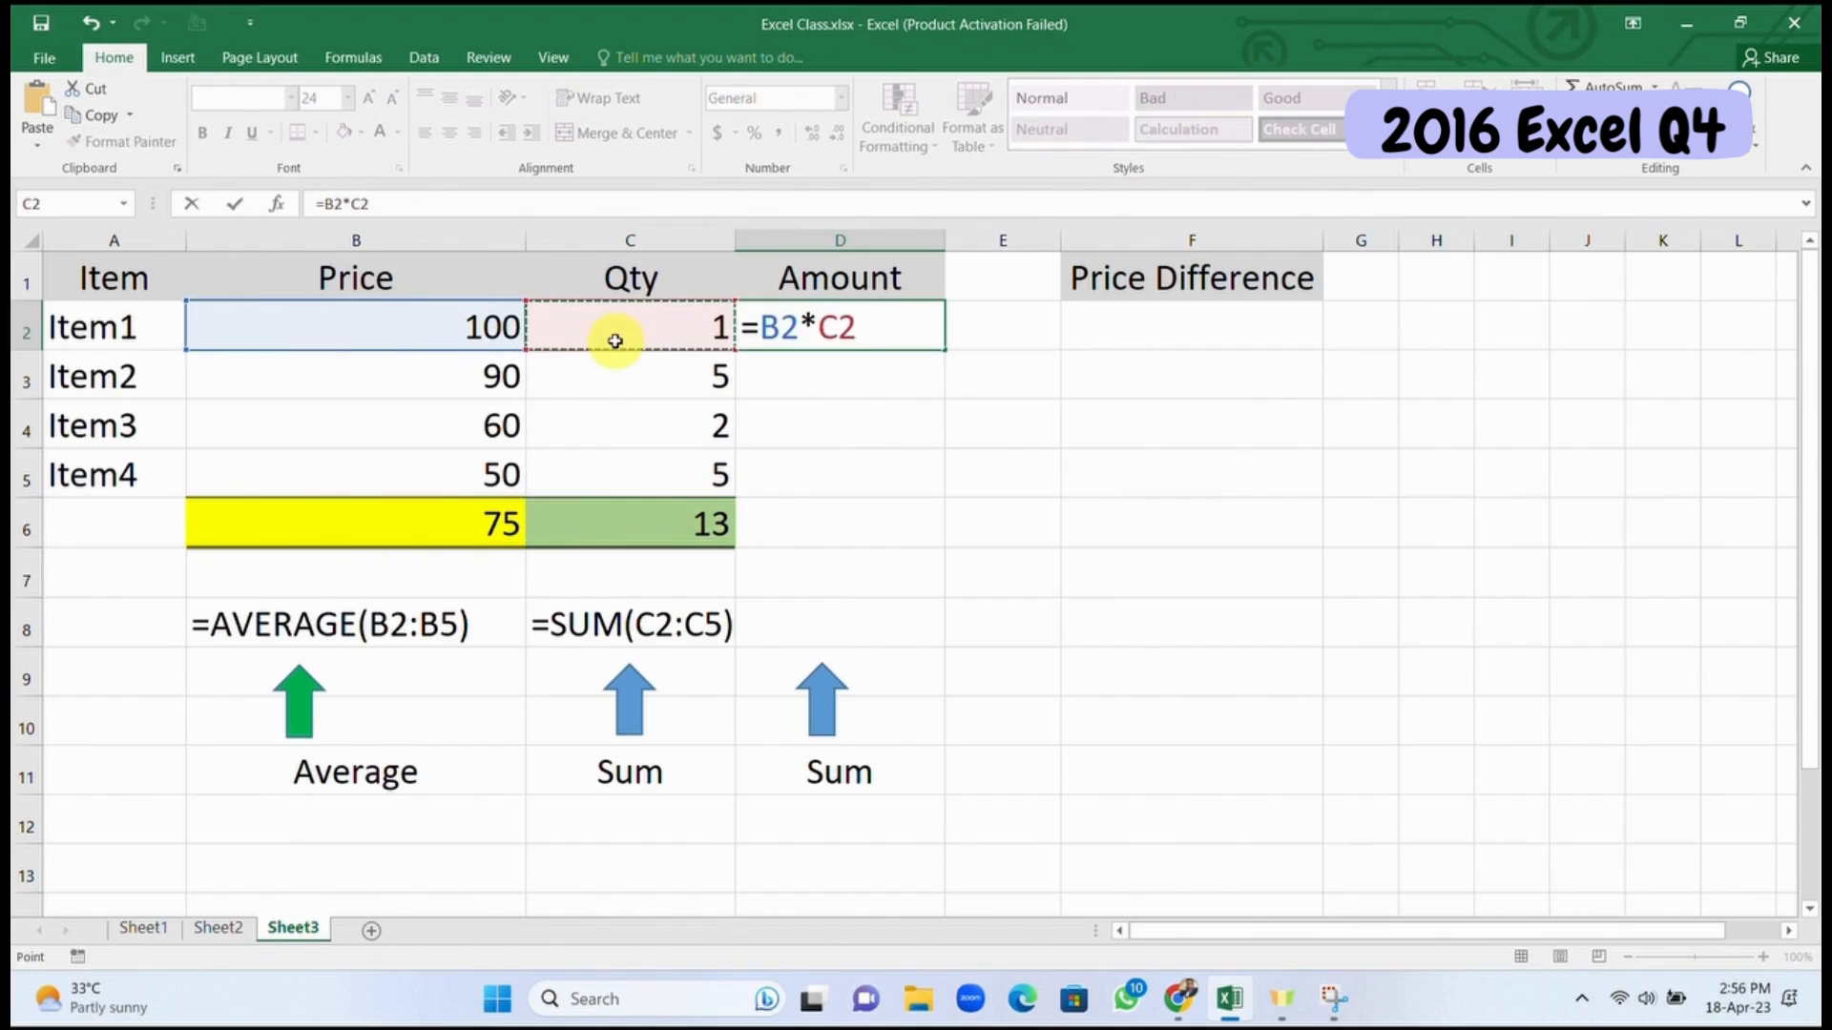
key("Return")
Step: Try filling the D2 amount formula down through D5, and clear the filled cells D3:D5
left_click(914, 328)
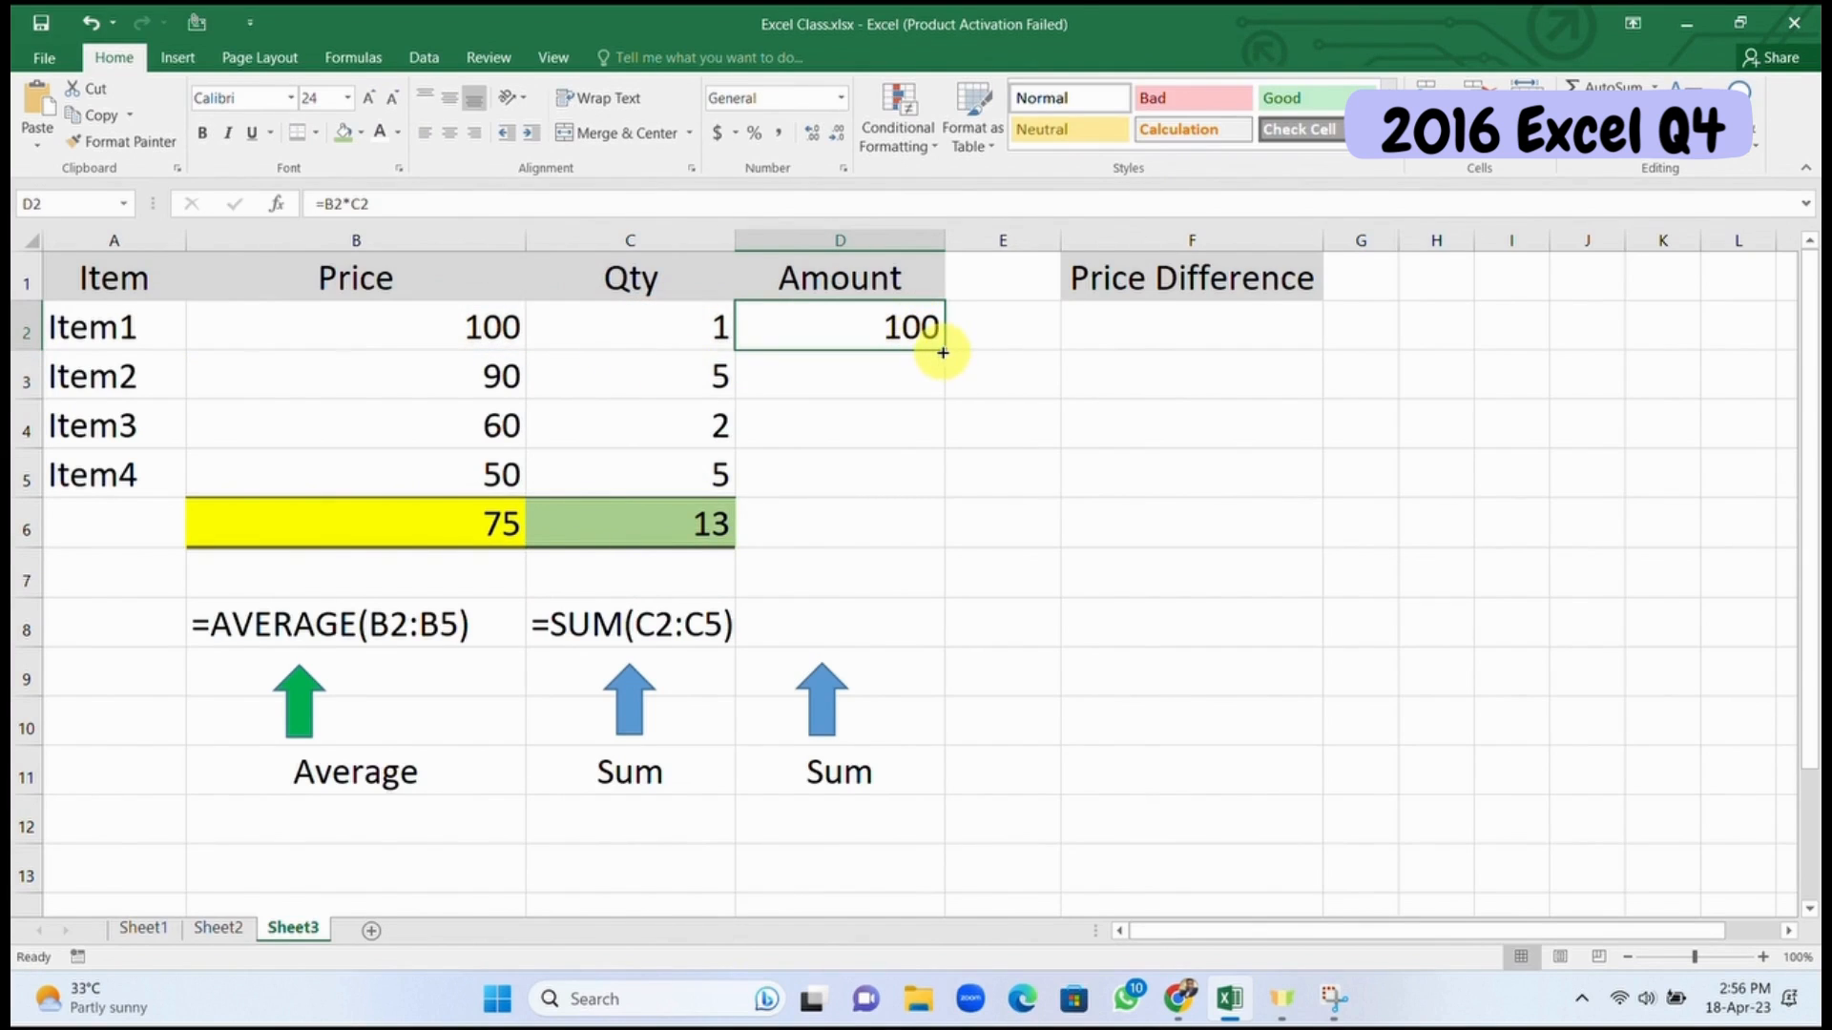
left_click_drag(943, 352, 940, 478)
left_click_drag(894, 364, 923, 462)
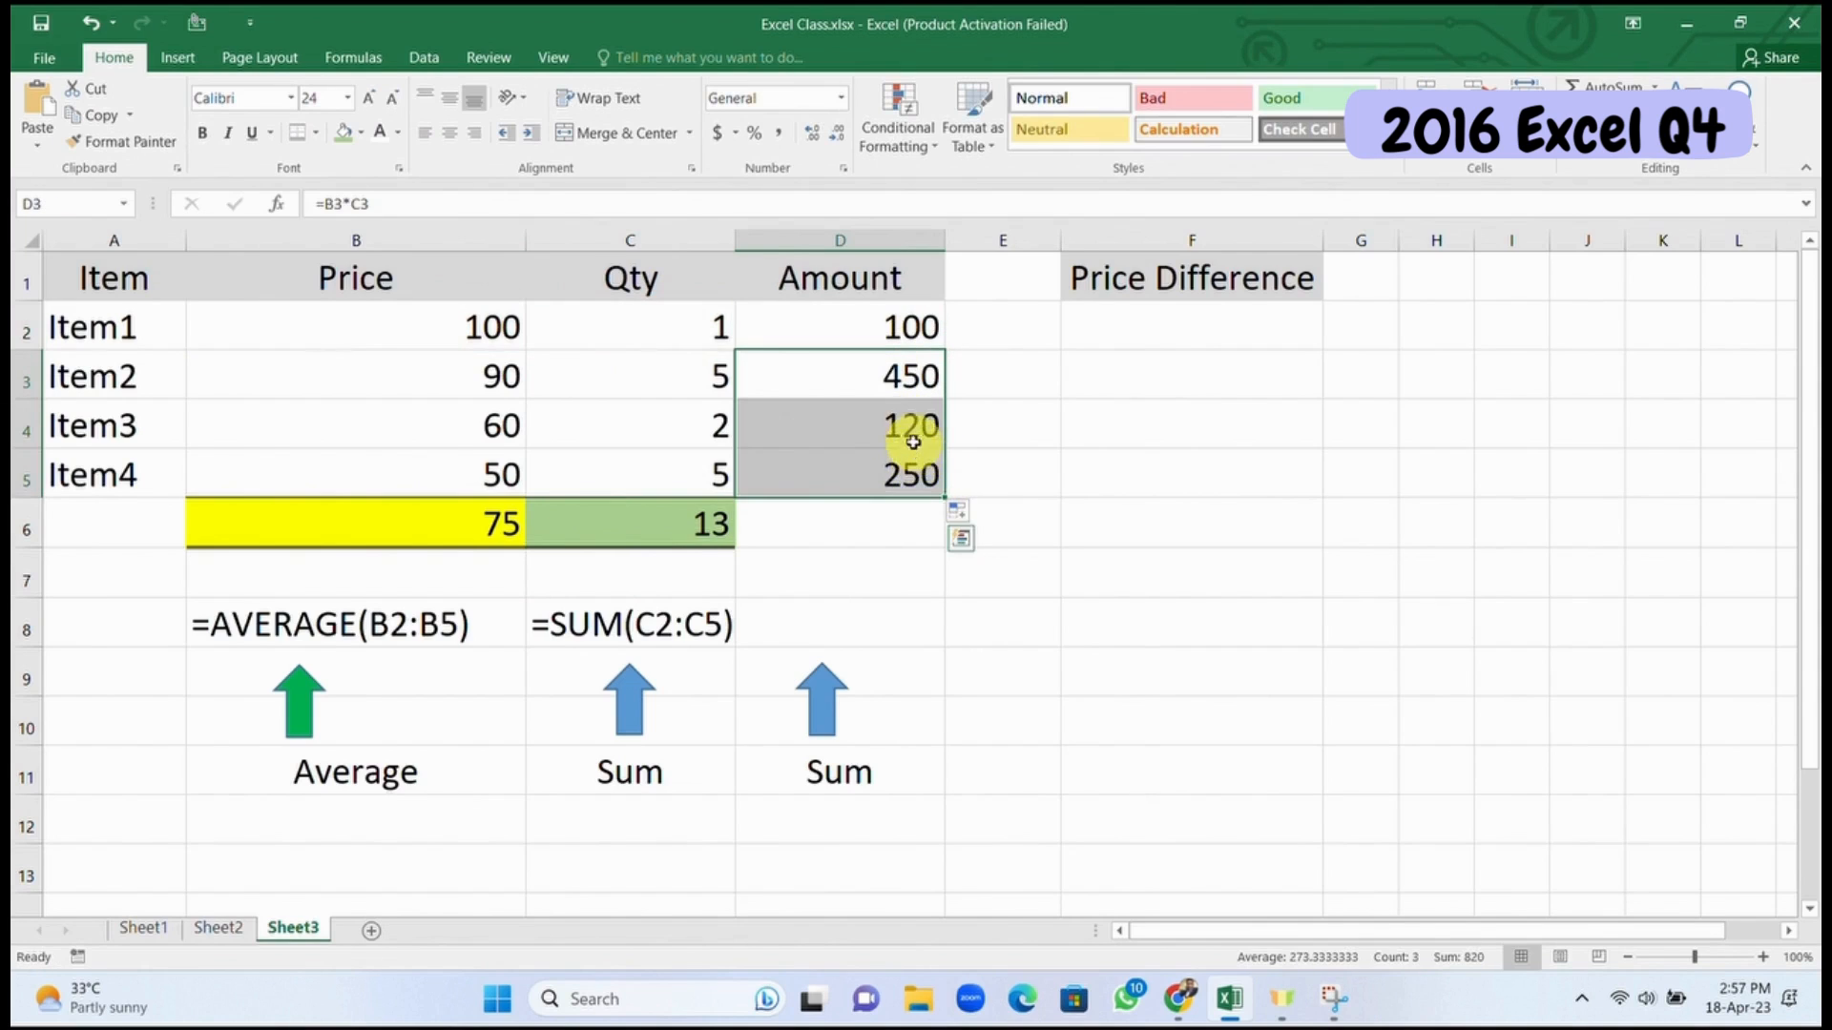
key("Delete")
Step: Auto-fill the amount formula from D2 down to D5 for Item2 to Item4
left_click(905, 333)
double_click(942, 349)
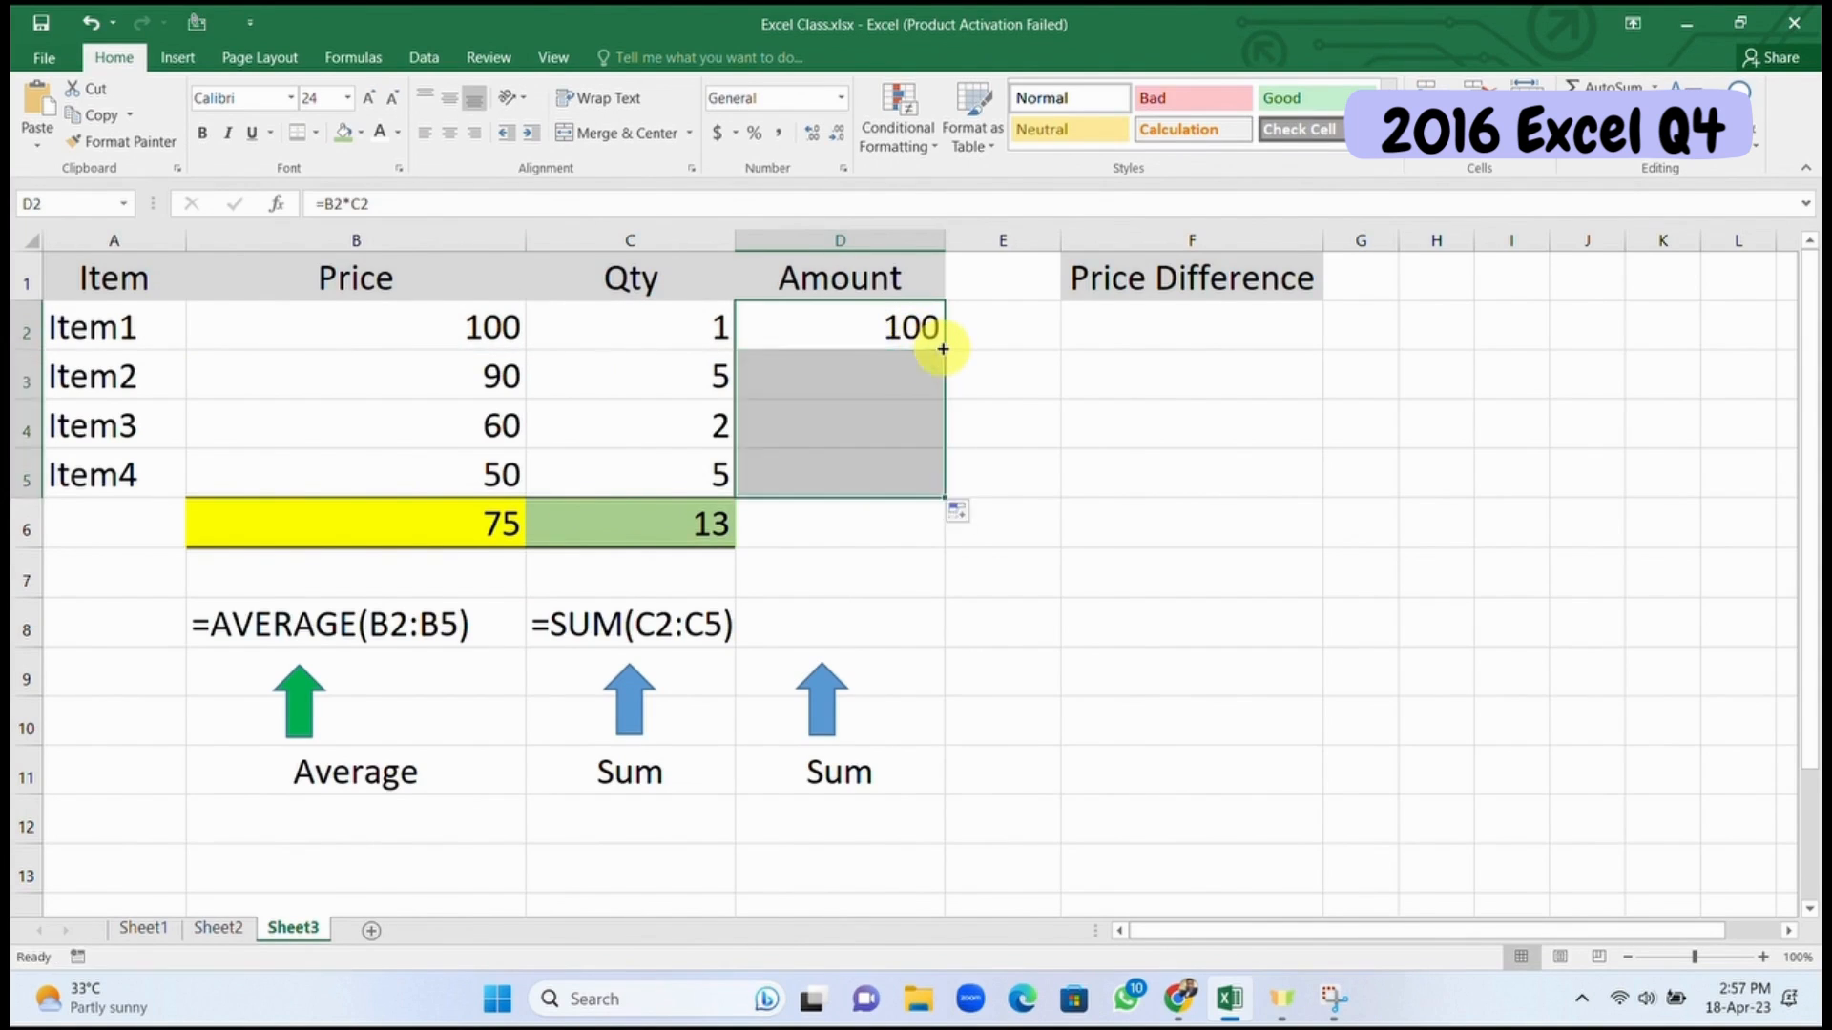
left_click(1006, 420)
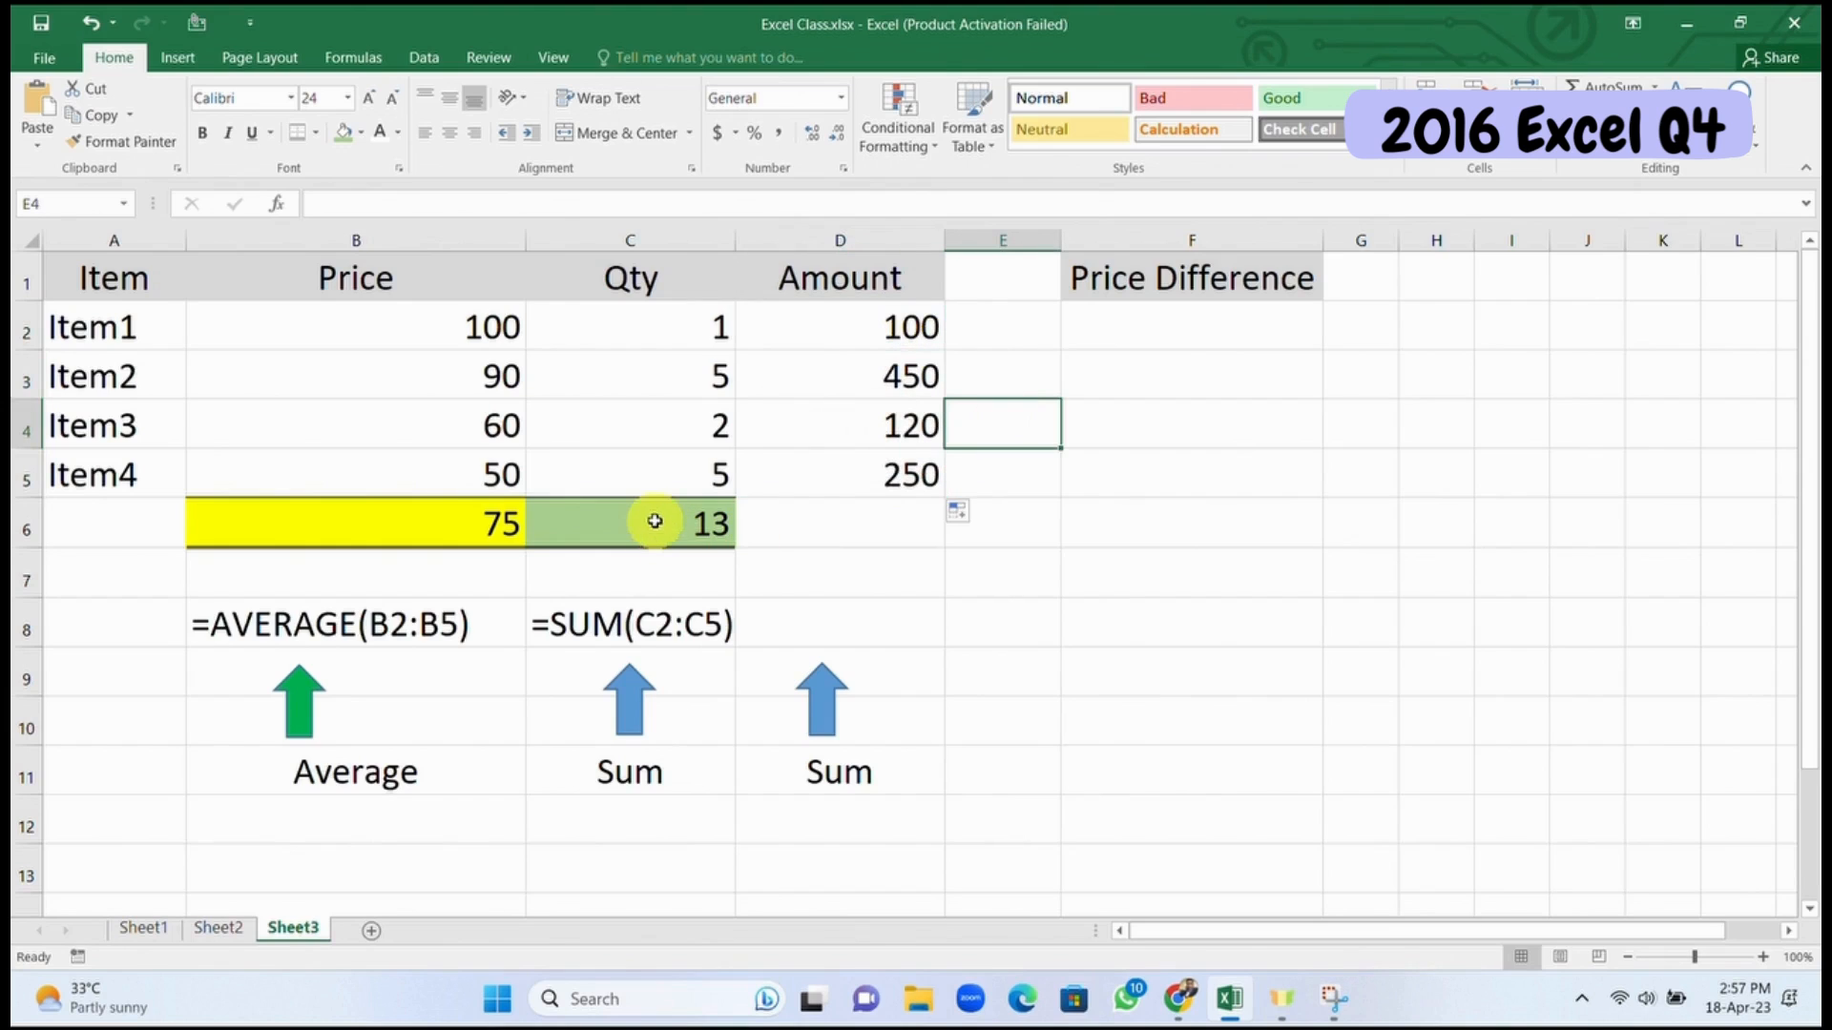
Step: Fill cell D6 below the amounts with light orange
left_click(658, 522)
left_click(830, 536)
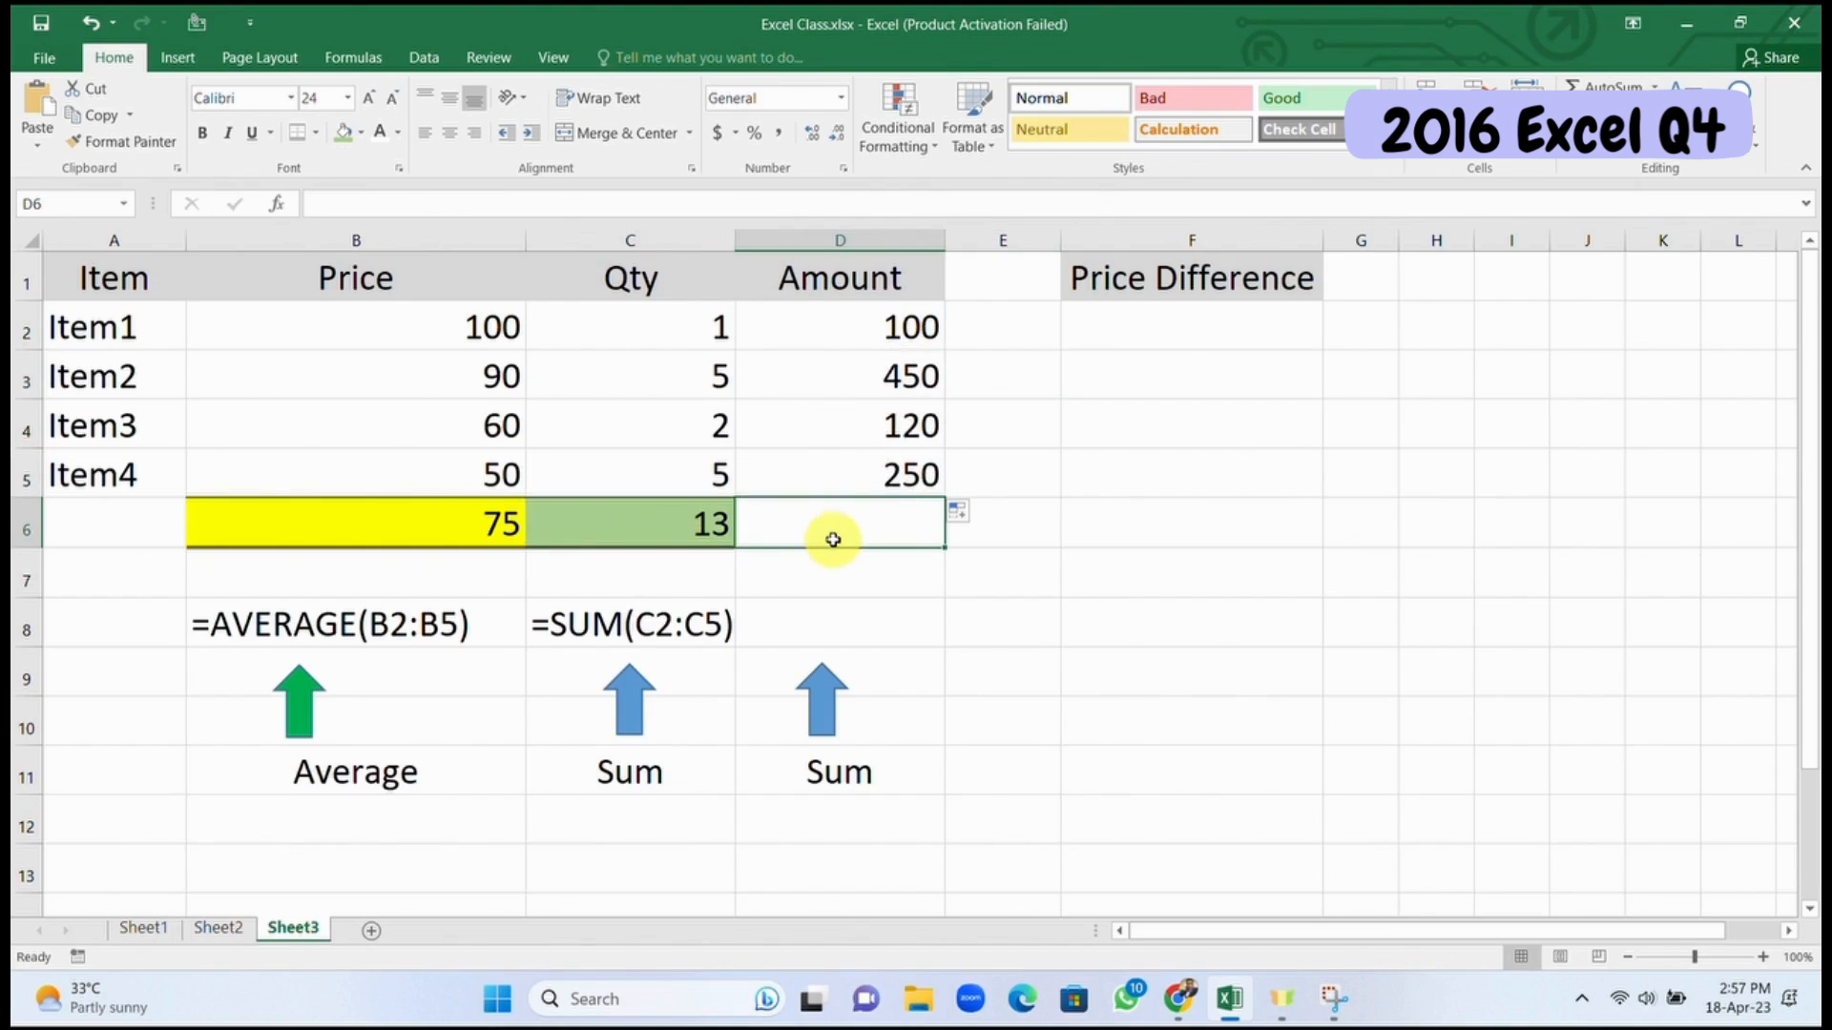
left_click(362, 134)
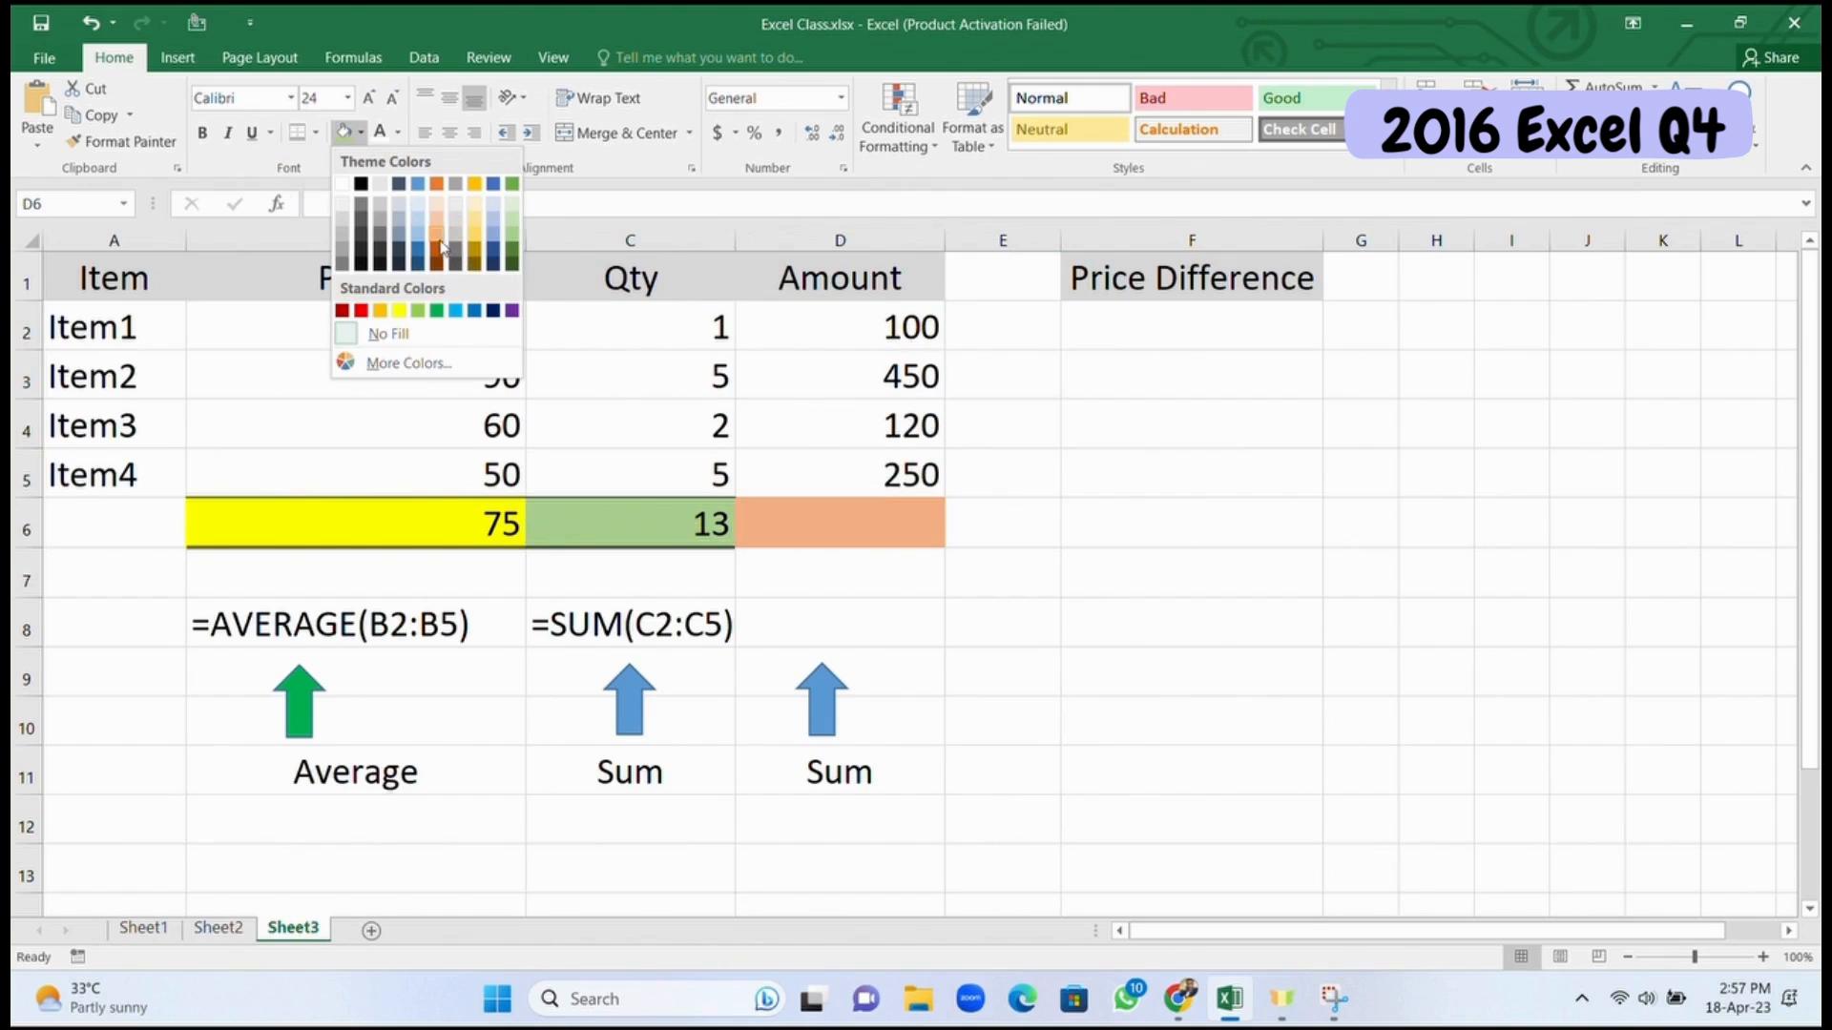
left_click(440, 247)
left_click(1067, 549)
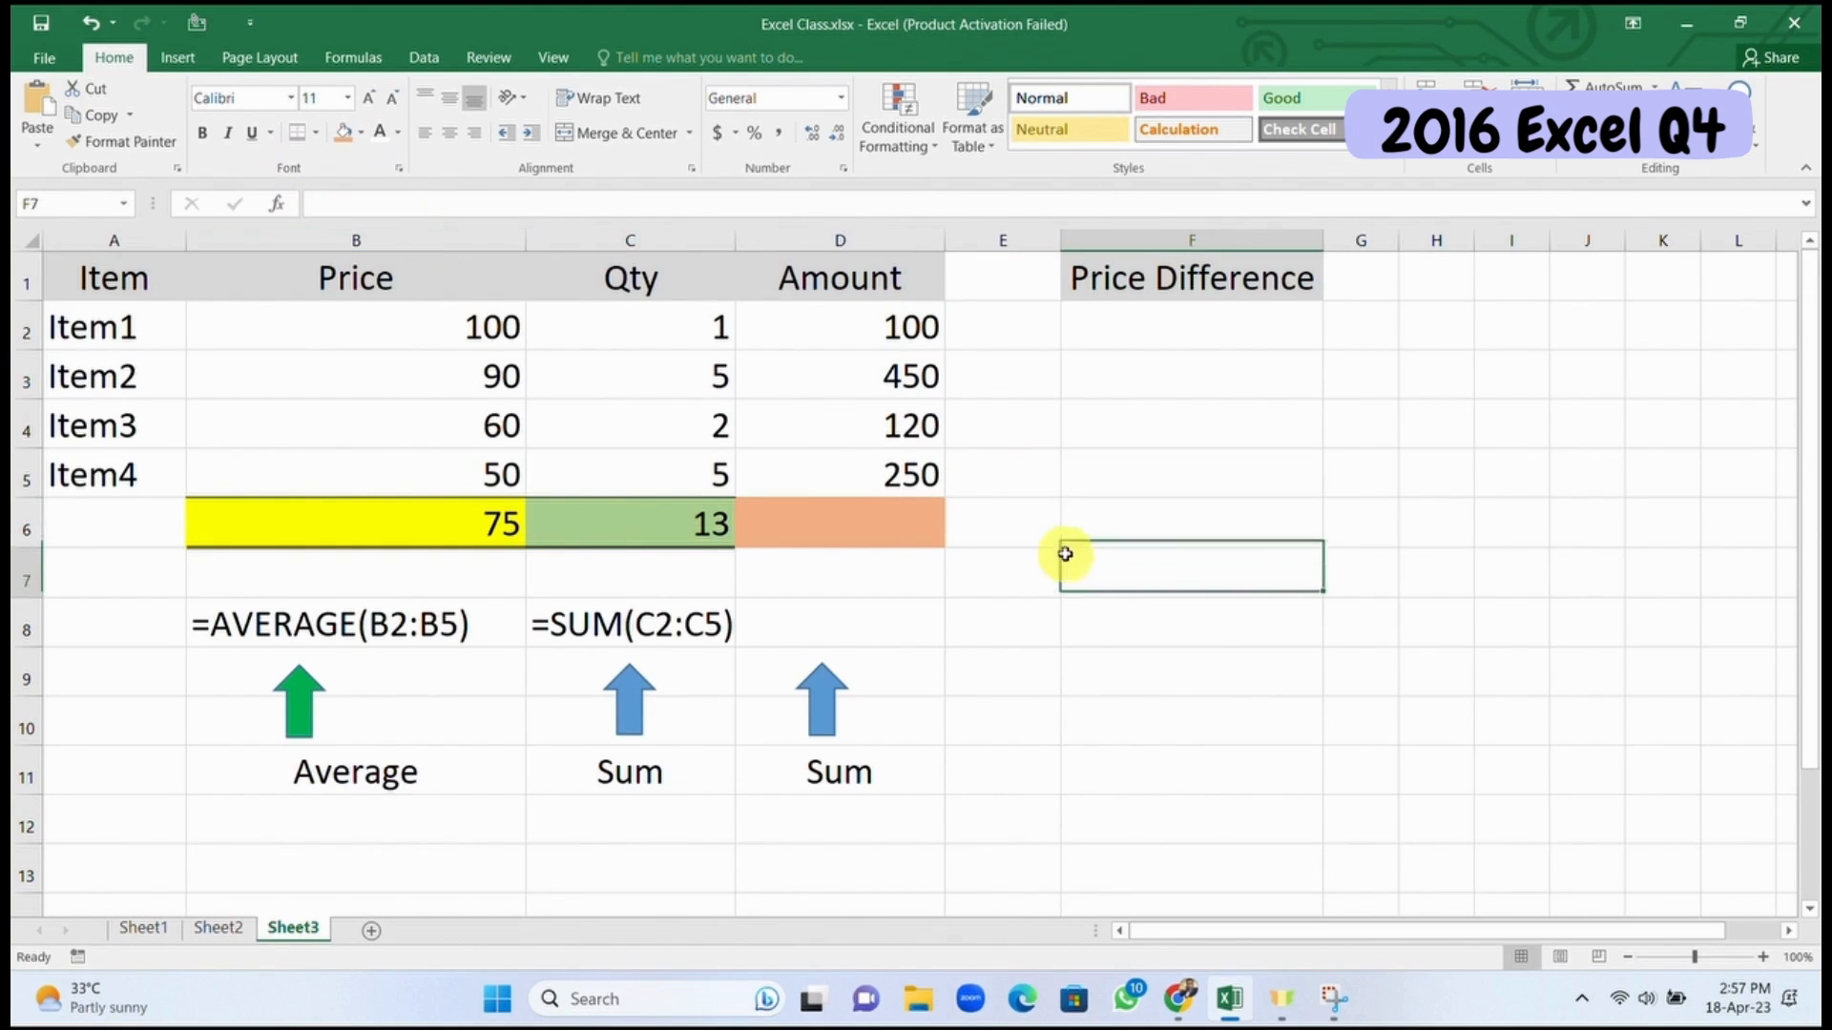
Step: Total the amounts in cell D6 using AutoSum with the formula =SUM(D2:D5)
left_click(876, 520)
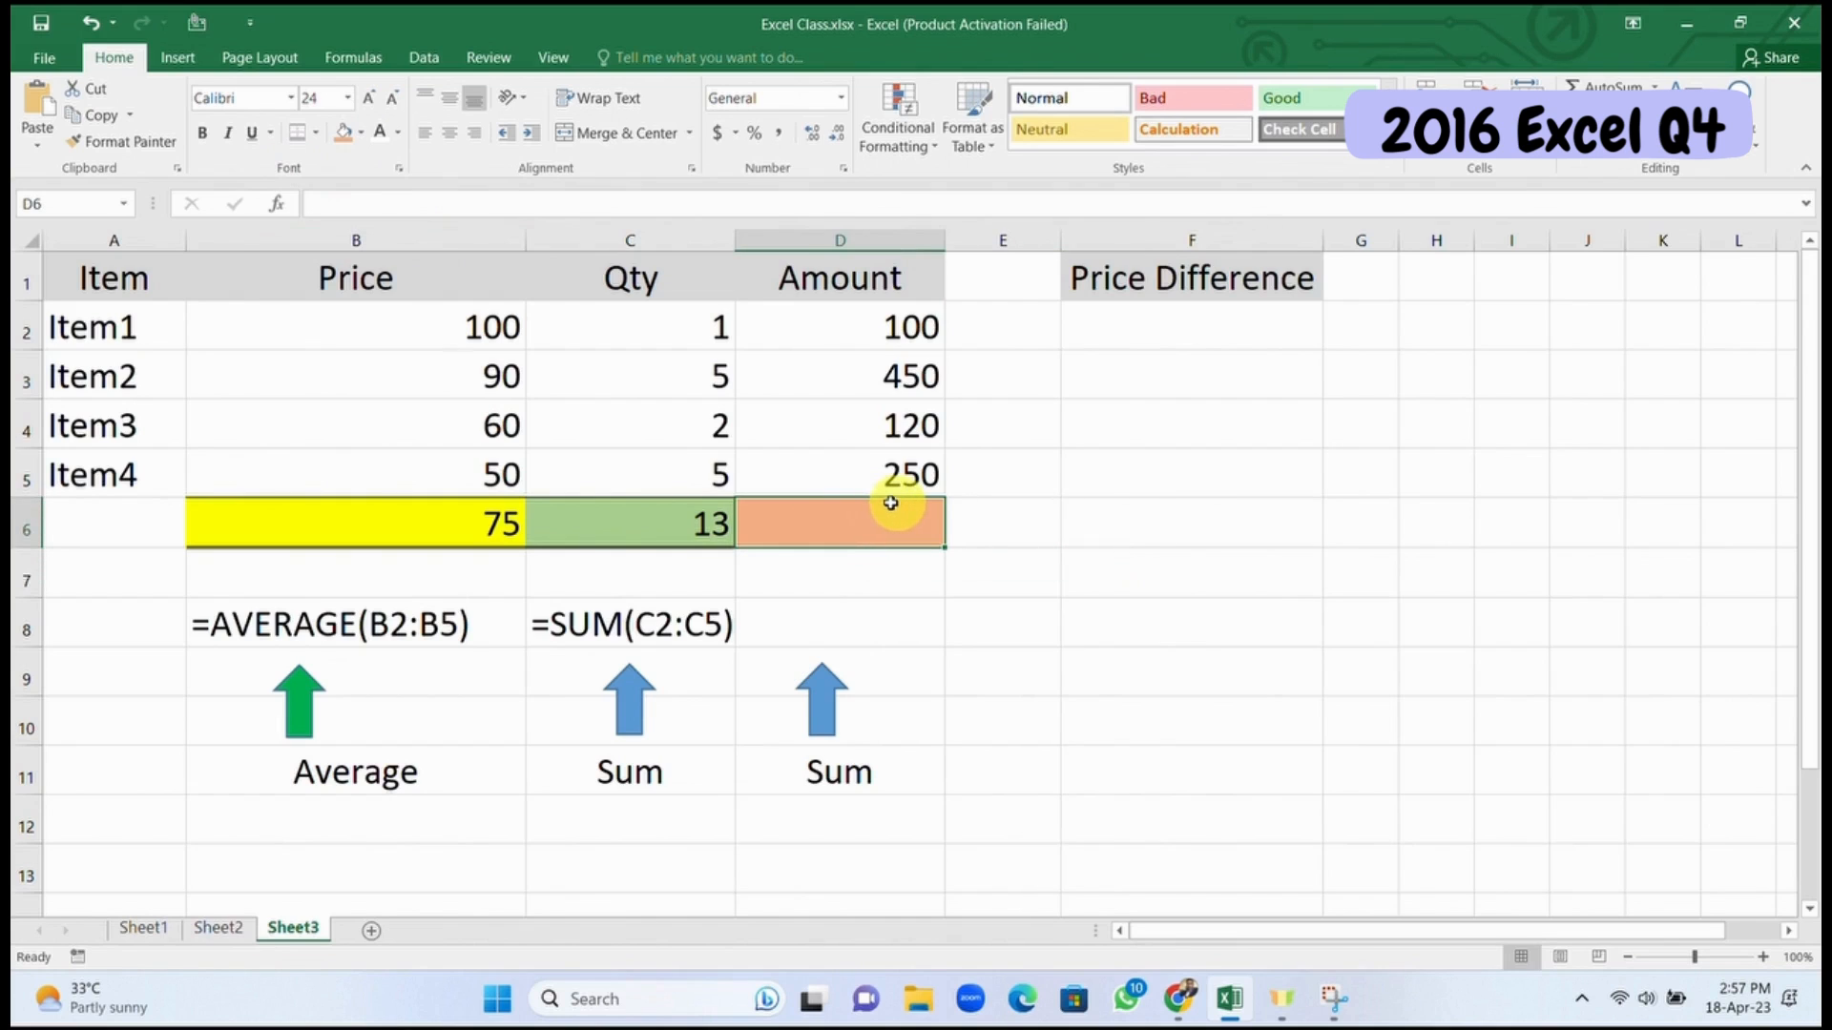
left_click(1613, 84)
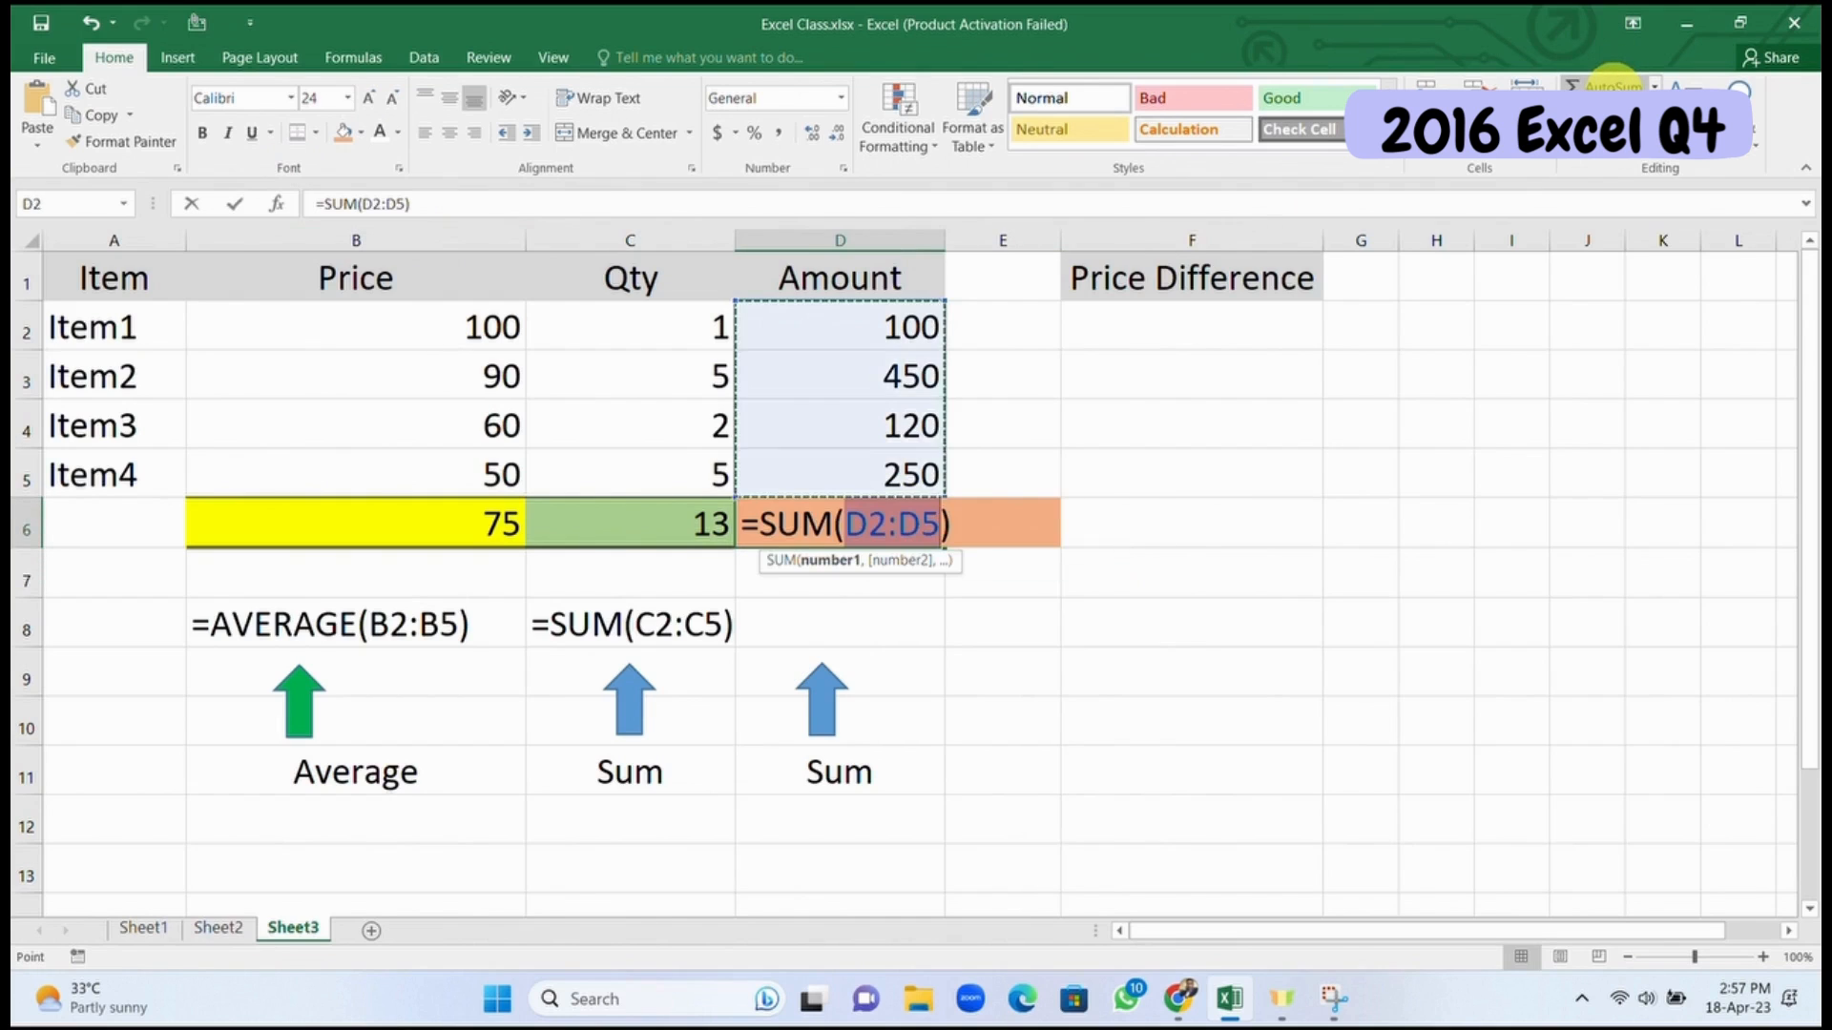
key("Return")
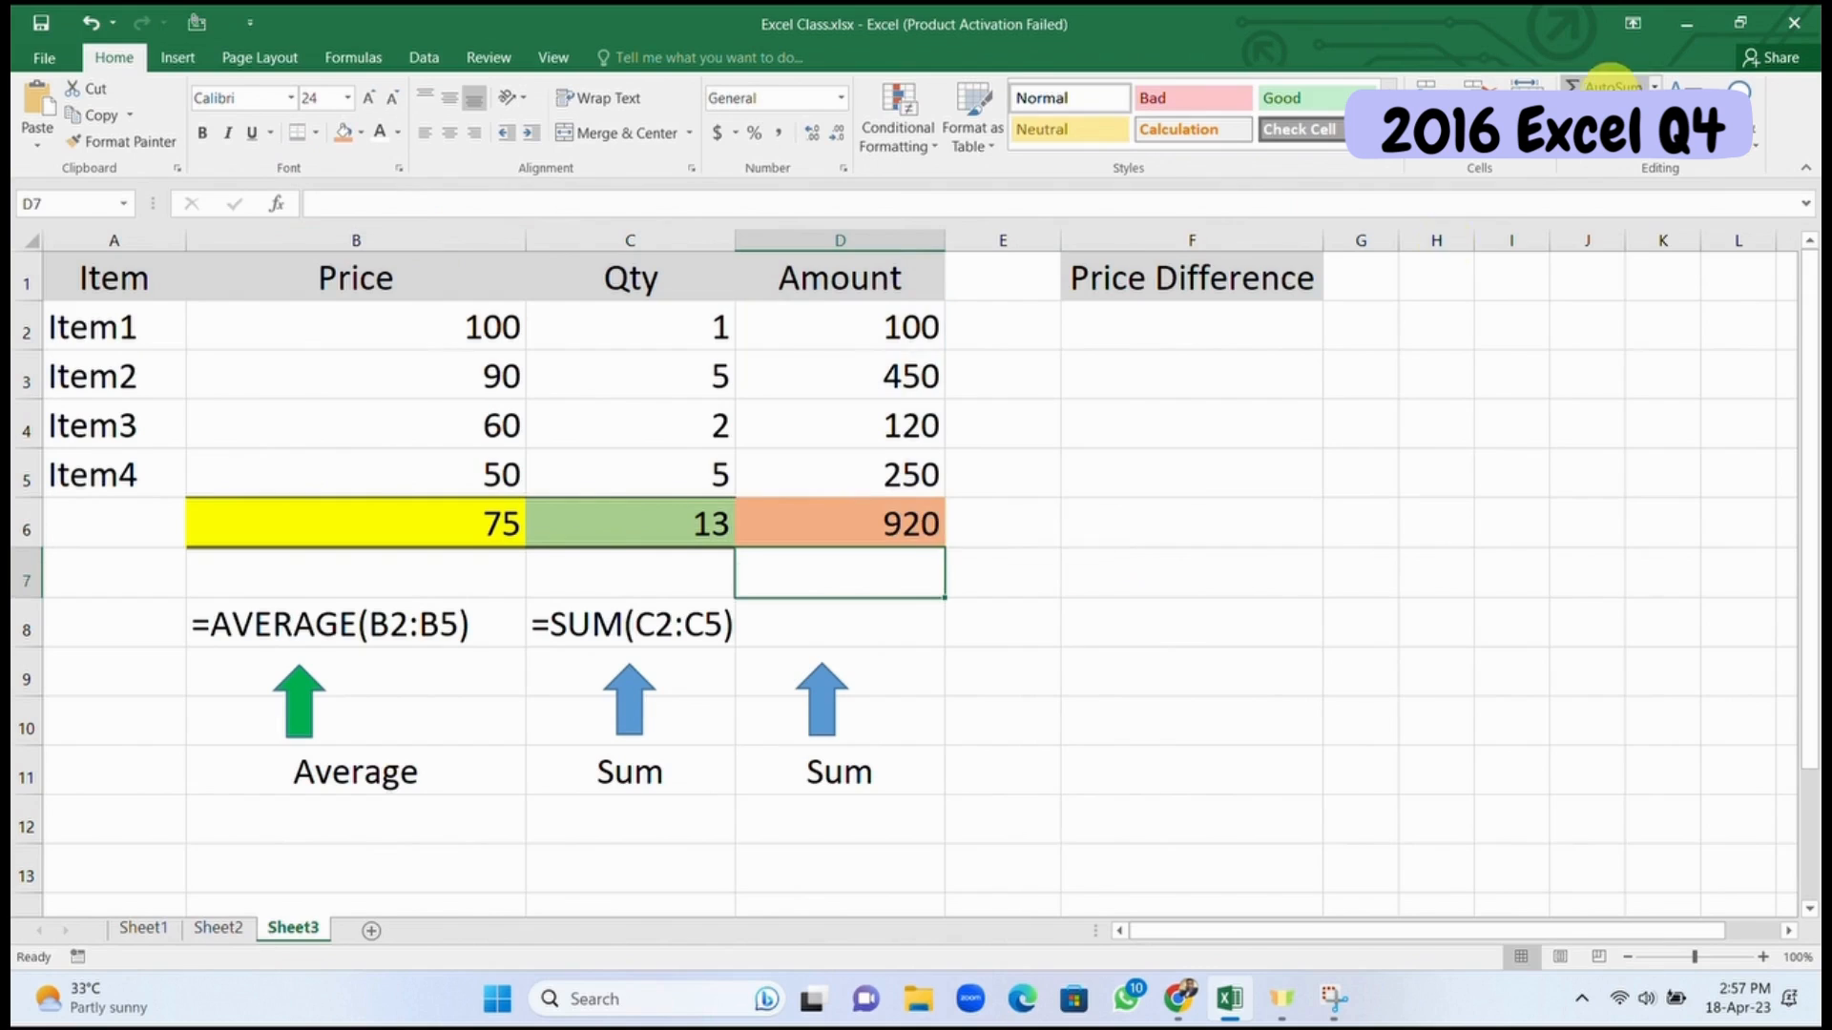
Step: Copy the amount total's formula =SUM(D2:D5) from D6 and show it as plain text in cell D8
left_click(883, 535)
left_click_drag(454, 202, 209, 181)
key("ctrl+c")
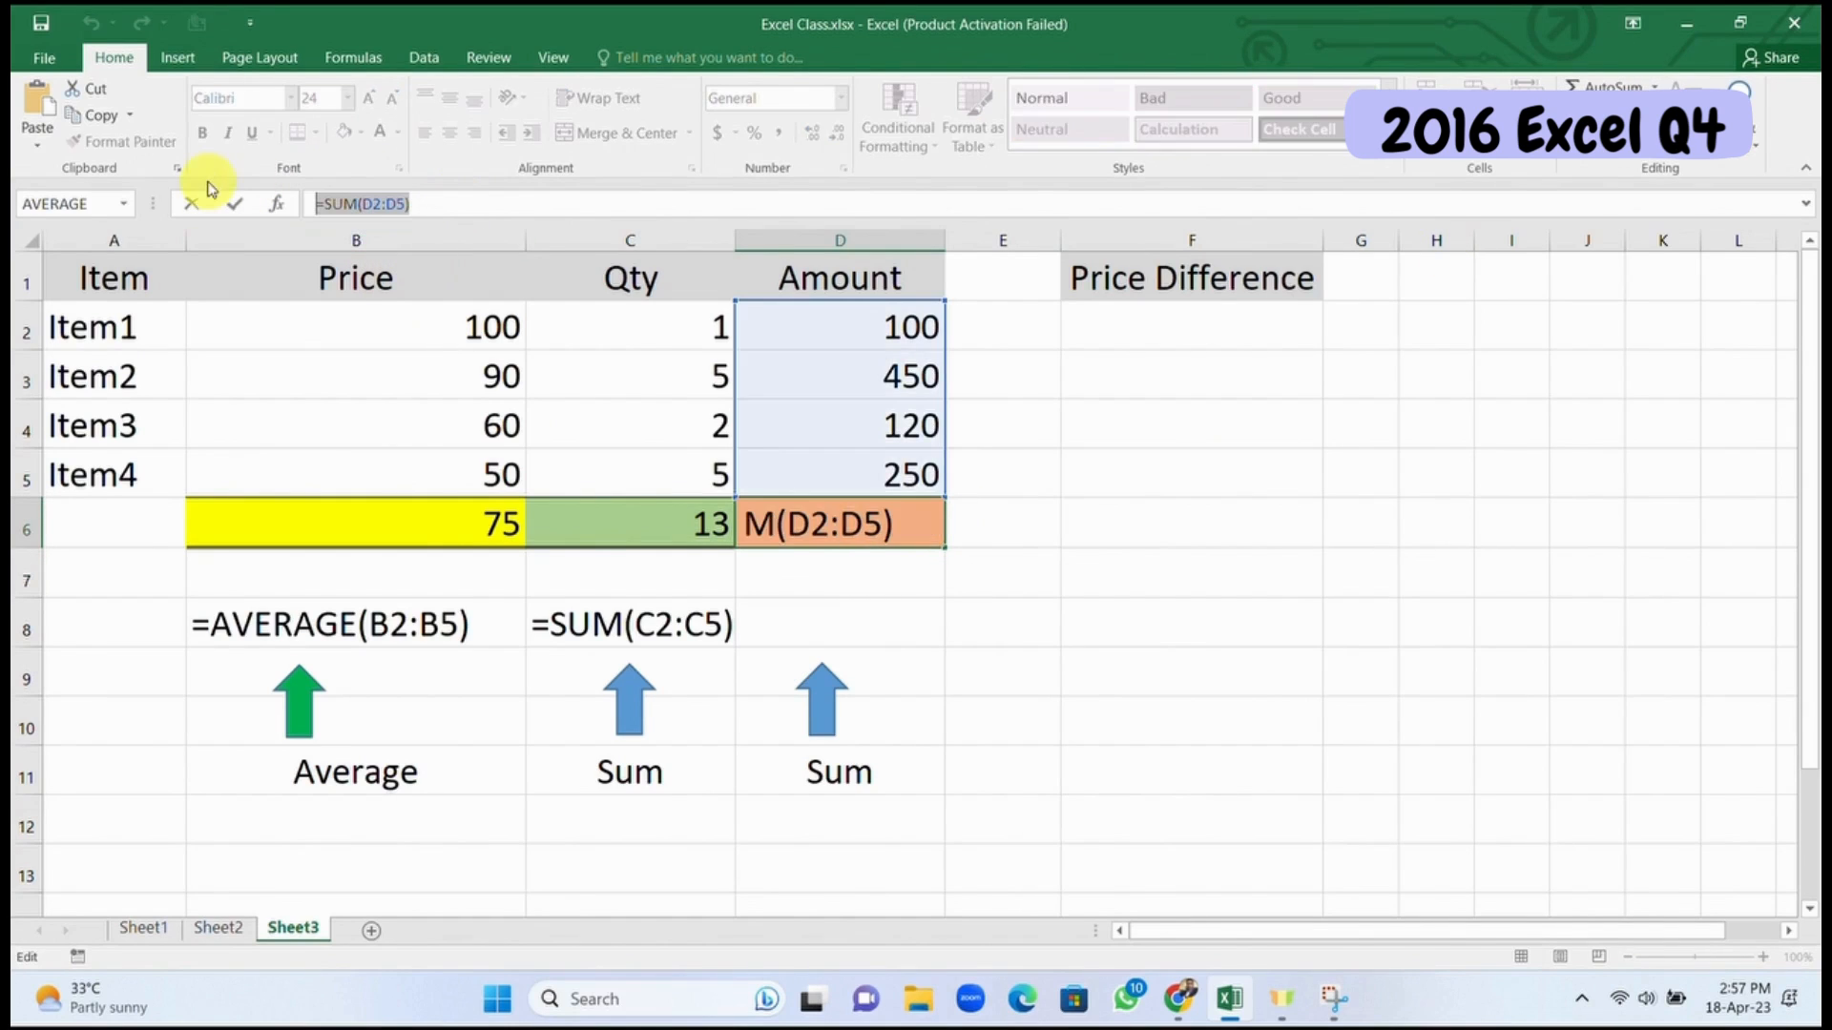
left_click(821, 615)
double_click(825, 614)
key("ctrl+v")
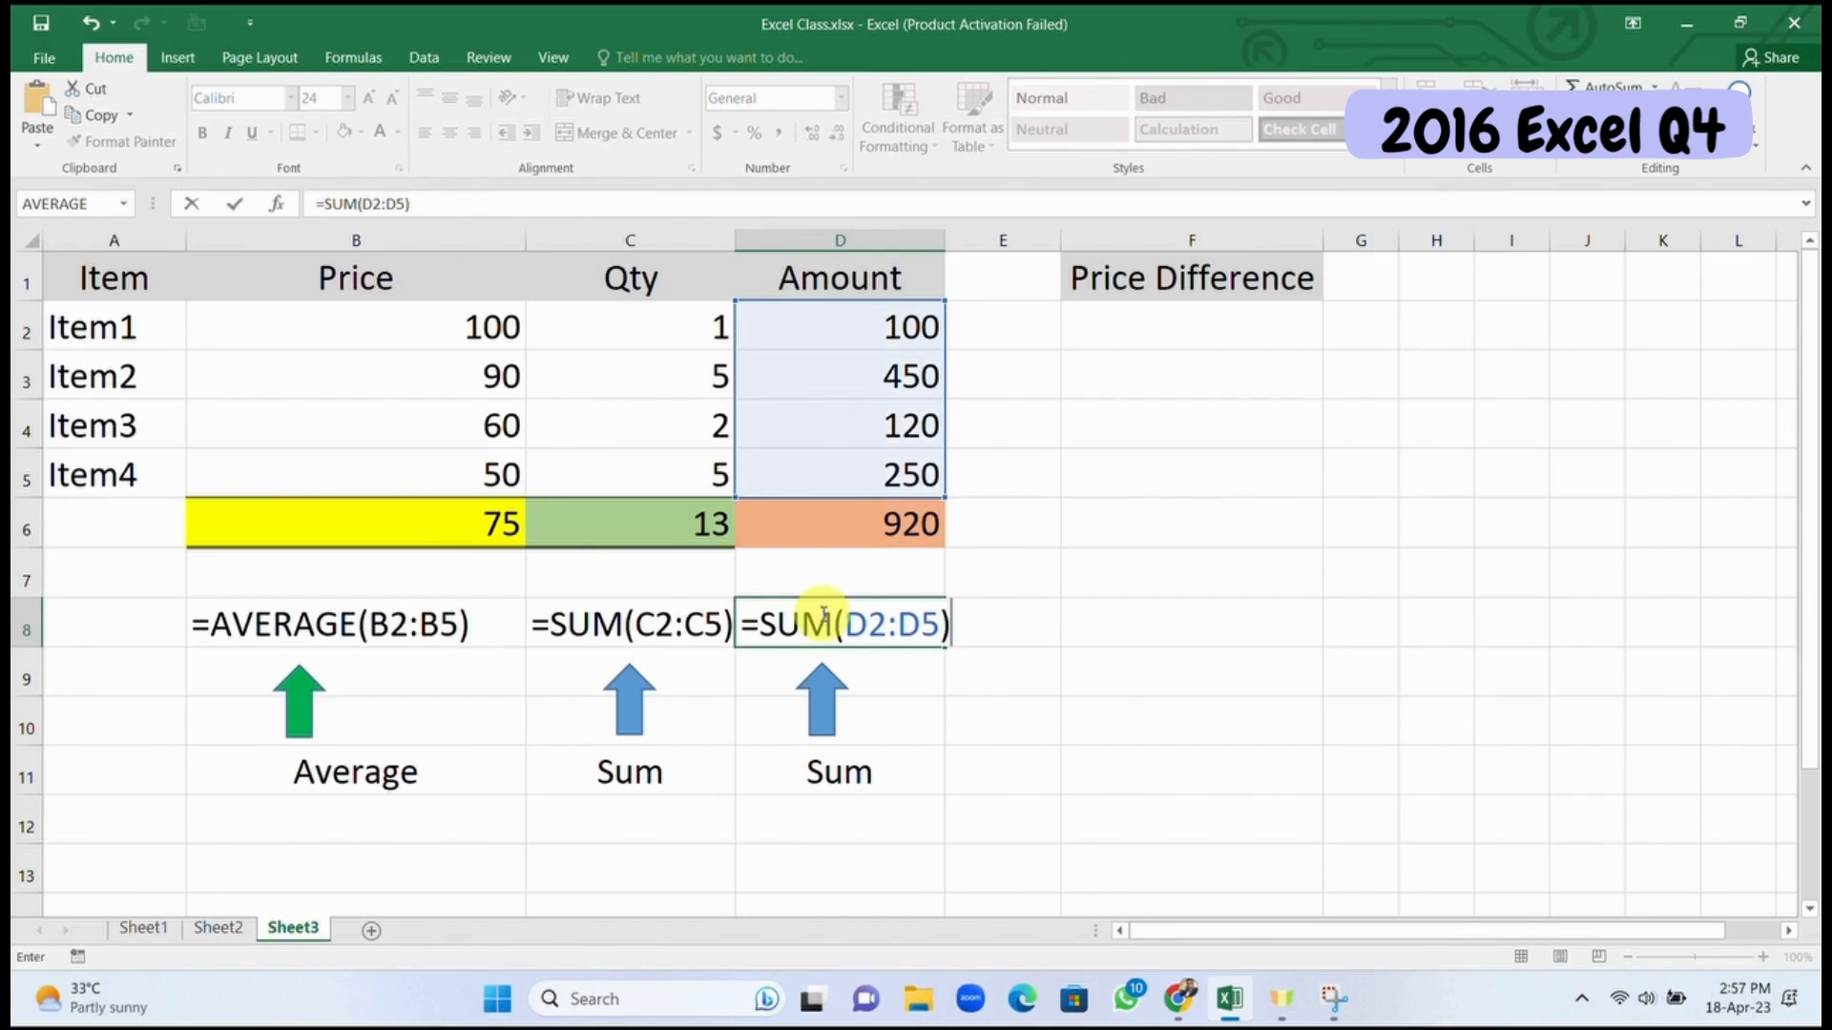
left_click(316, 204)
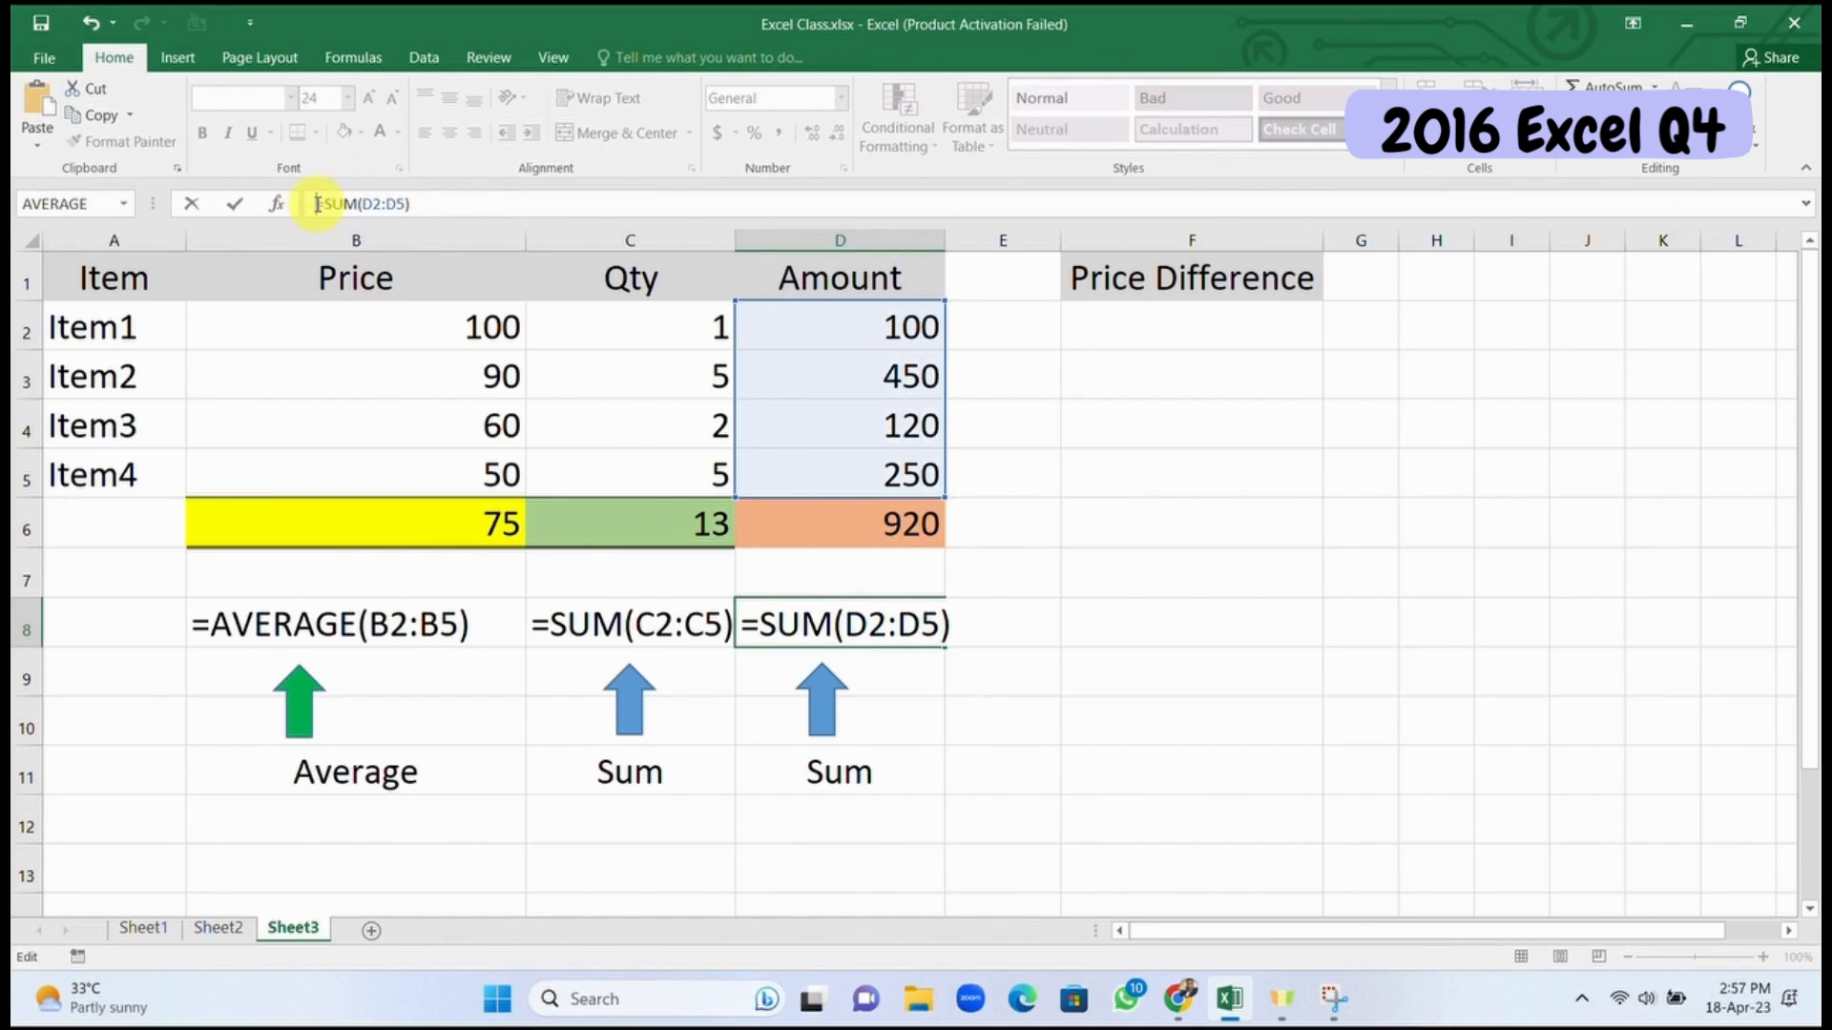
type("'")
key("Return")
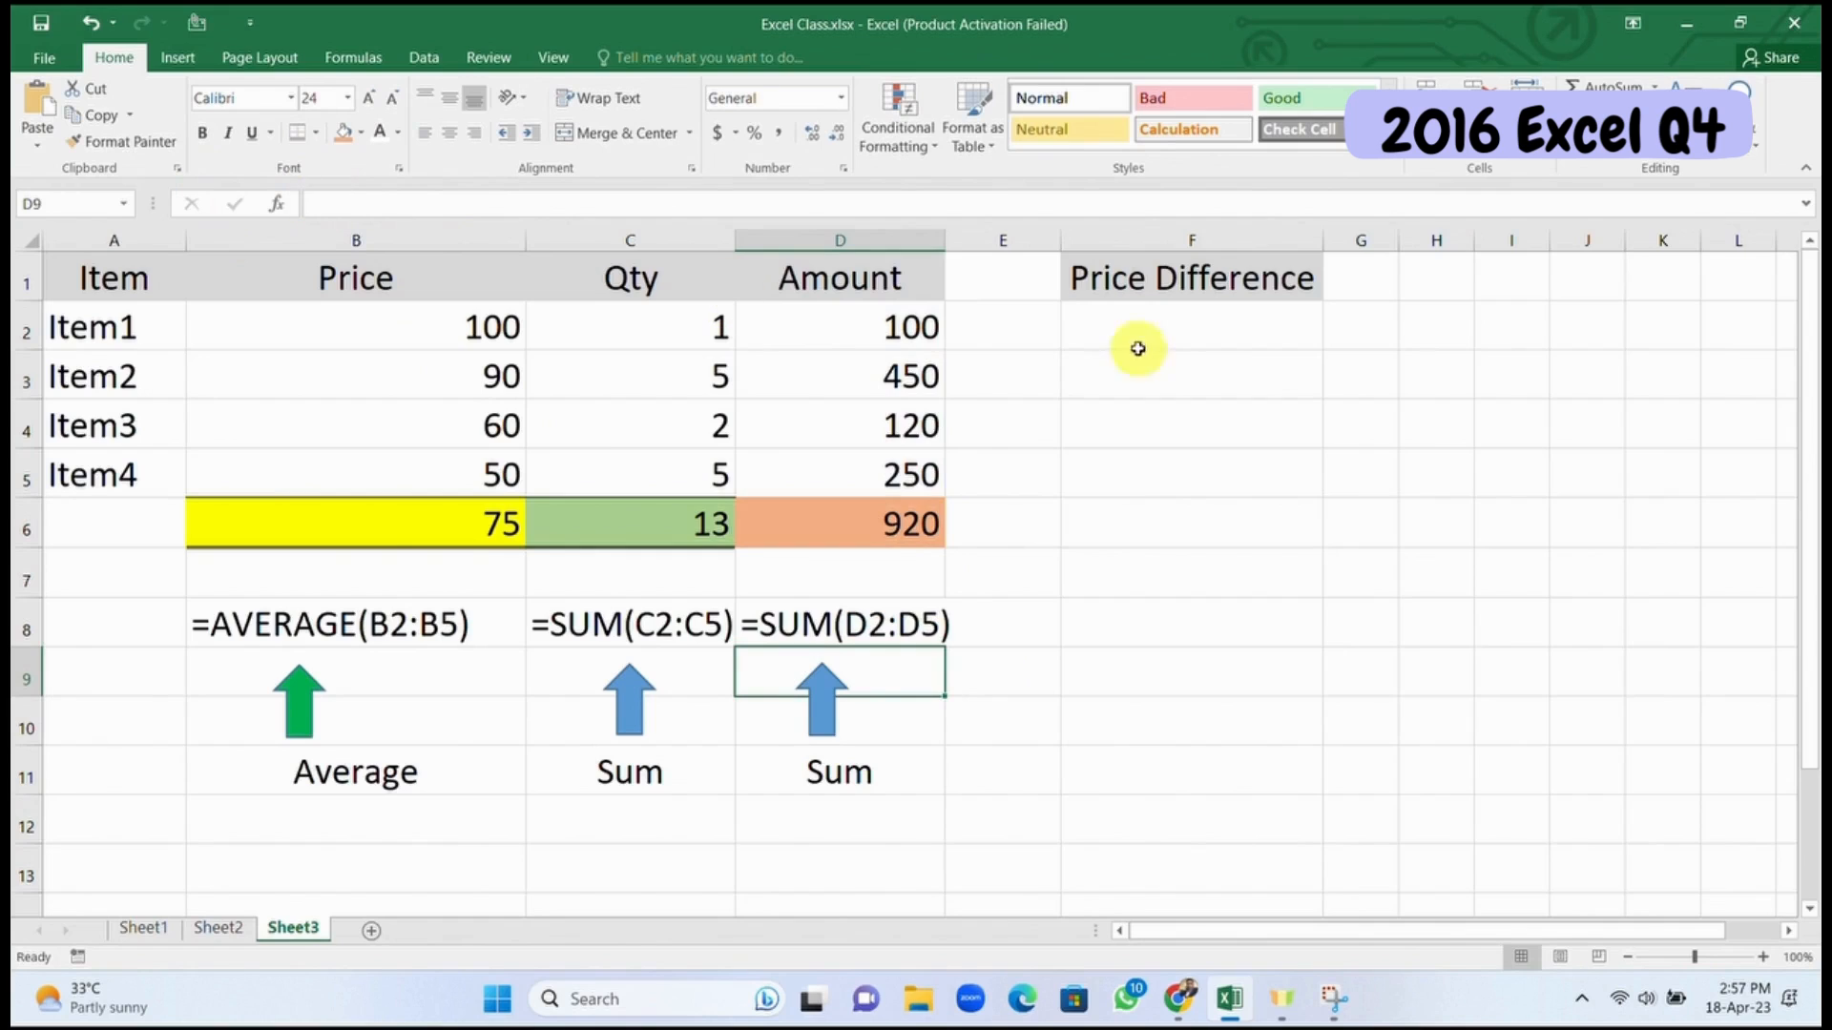
Step: Widen column D so the formula text in D8 fits within the column
left_click(1232, 442)
left_click_drag(941, 238, 992, 246)
left_click(890, 468)
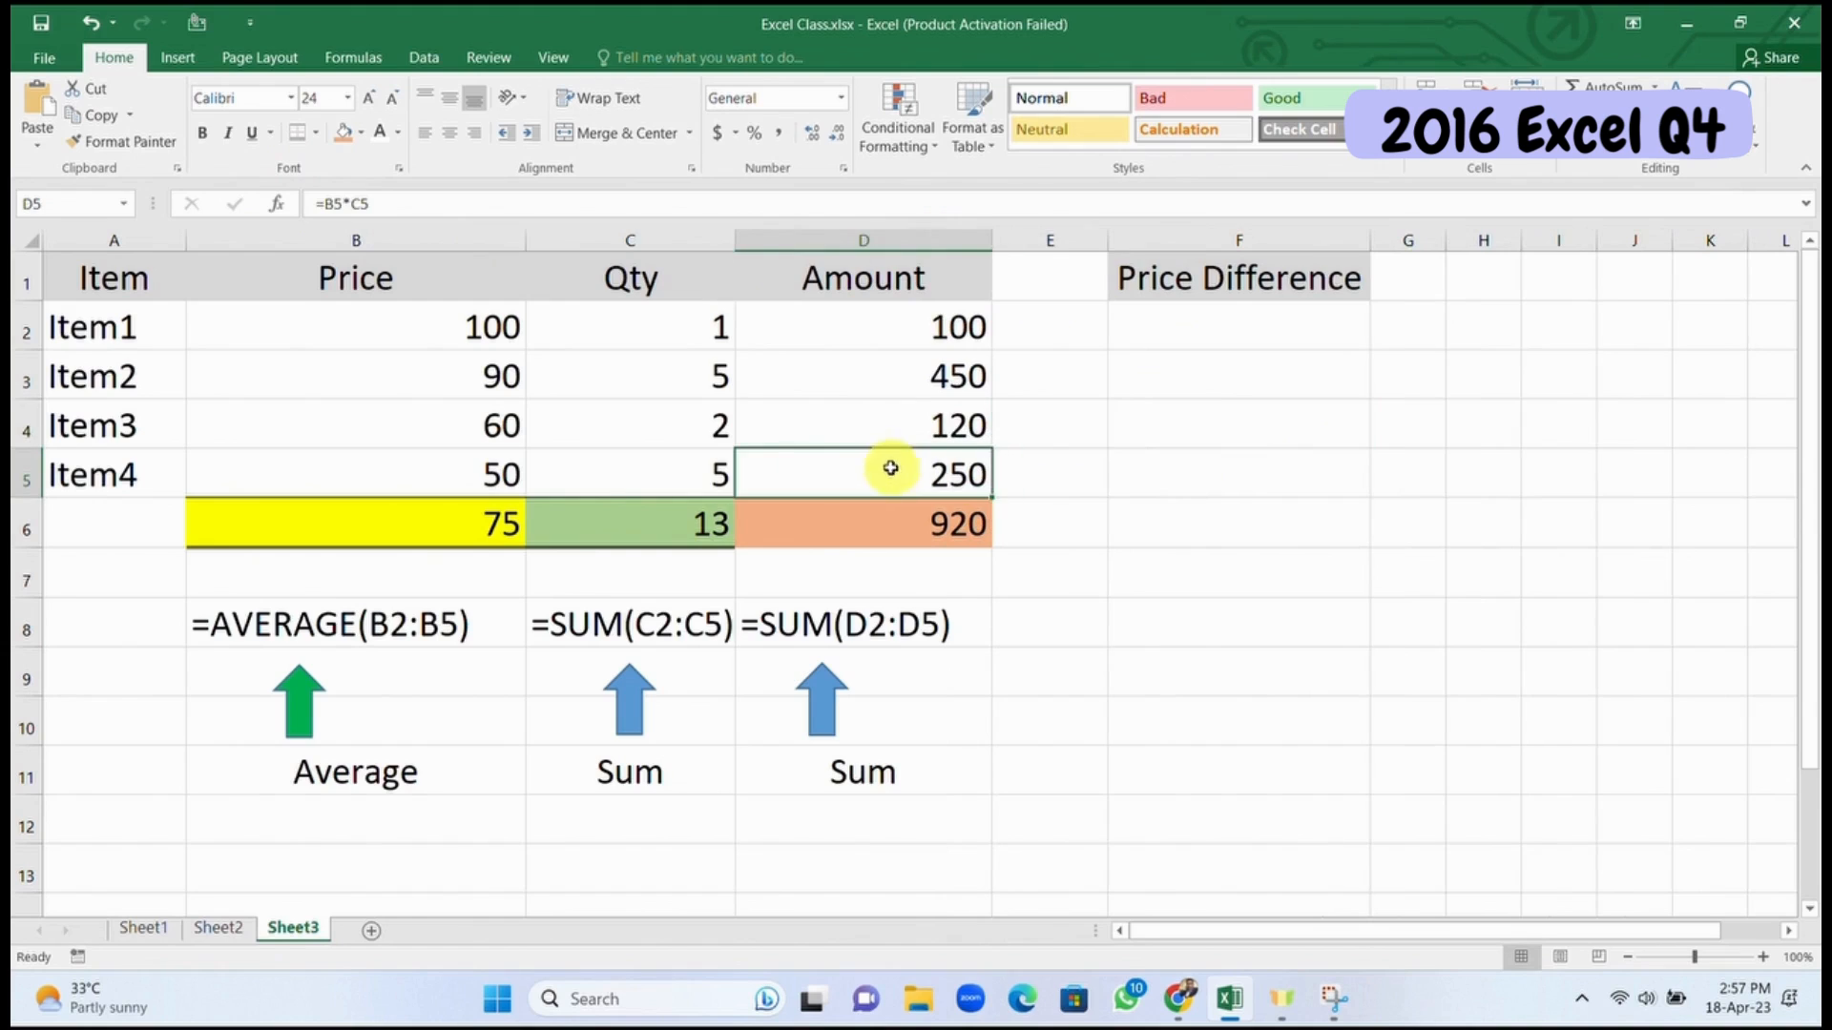
Step: Calculate Item2's price difference from Item1 in cell F3 with the formula =B3-B2
left_click(1390, 376)
left_click(1293, 333)
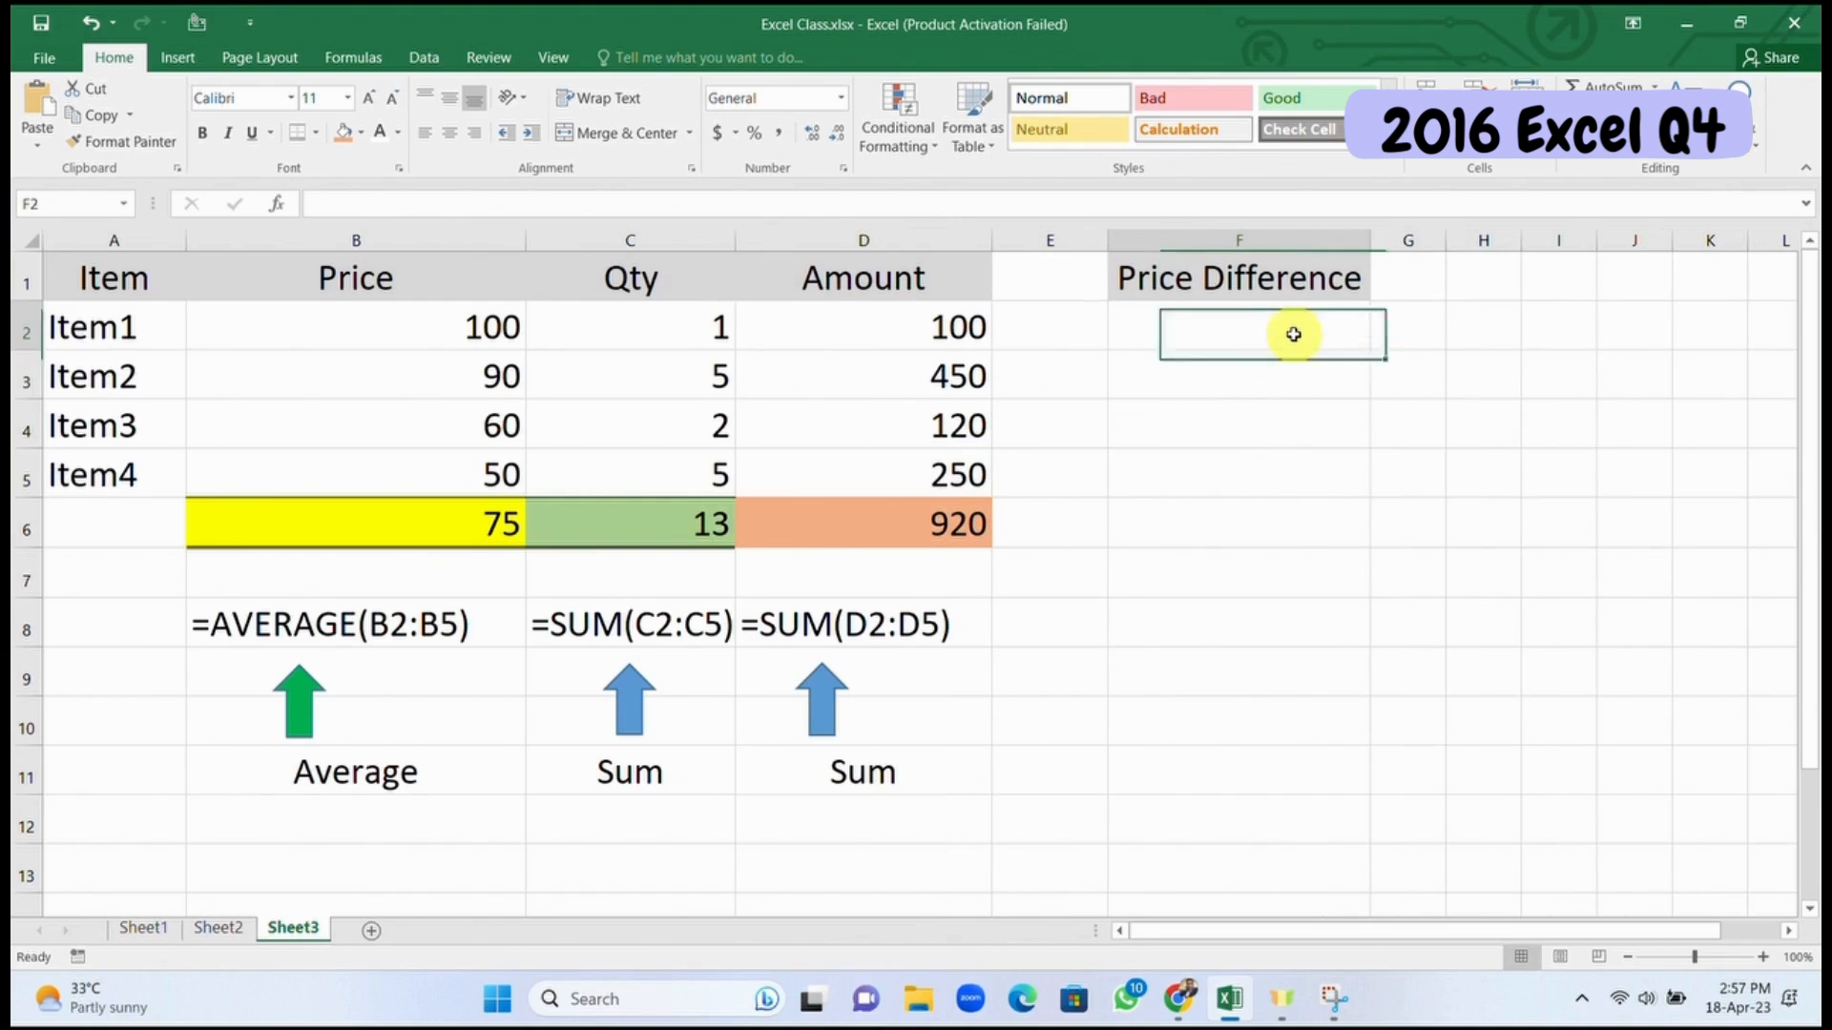
left_click(1263, 378)
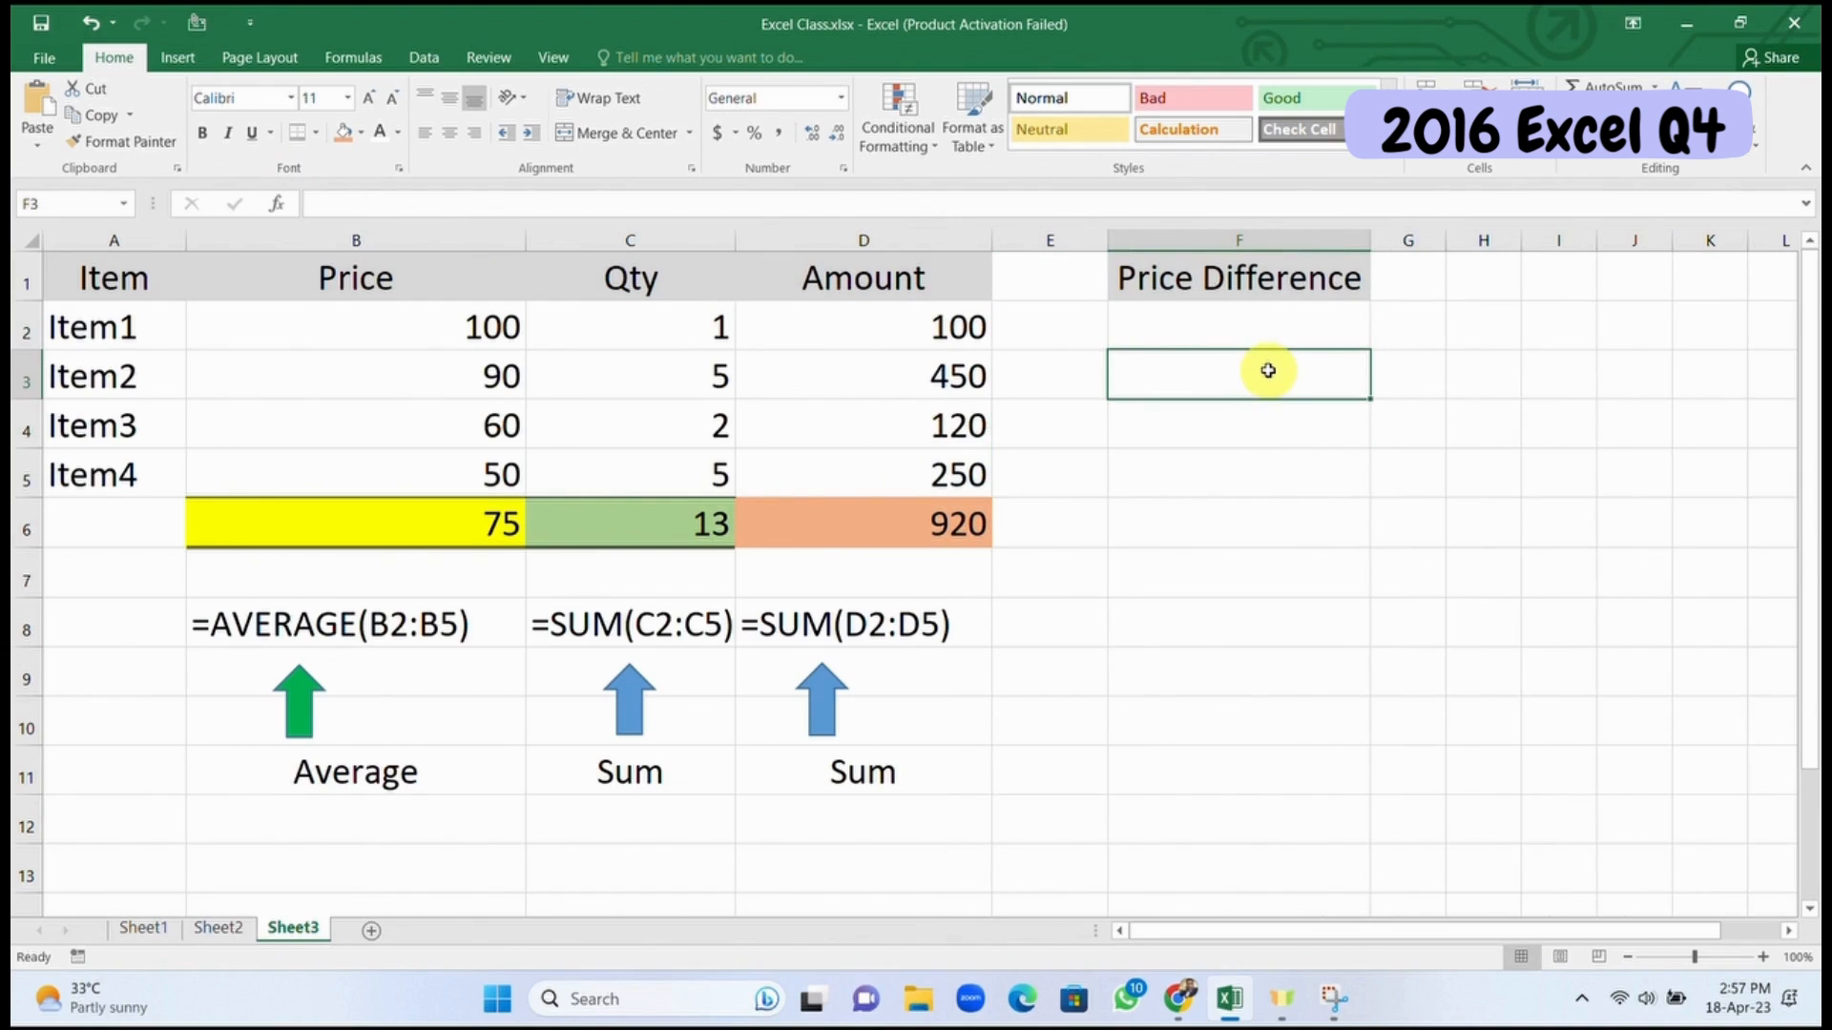
type("=")
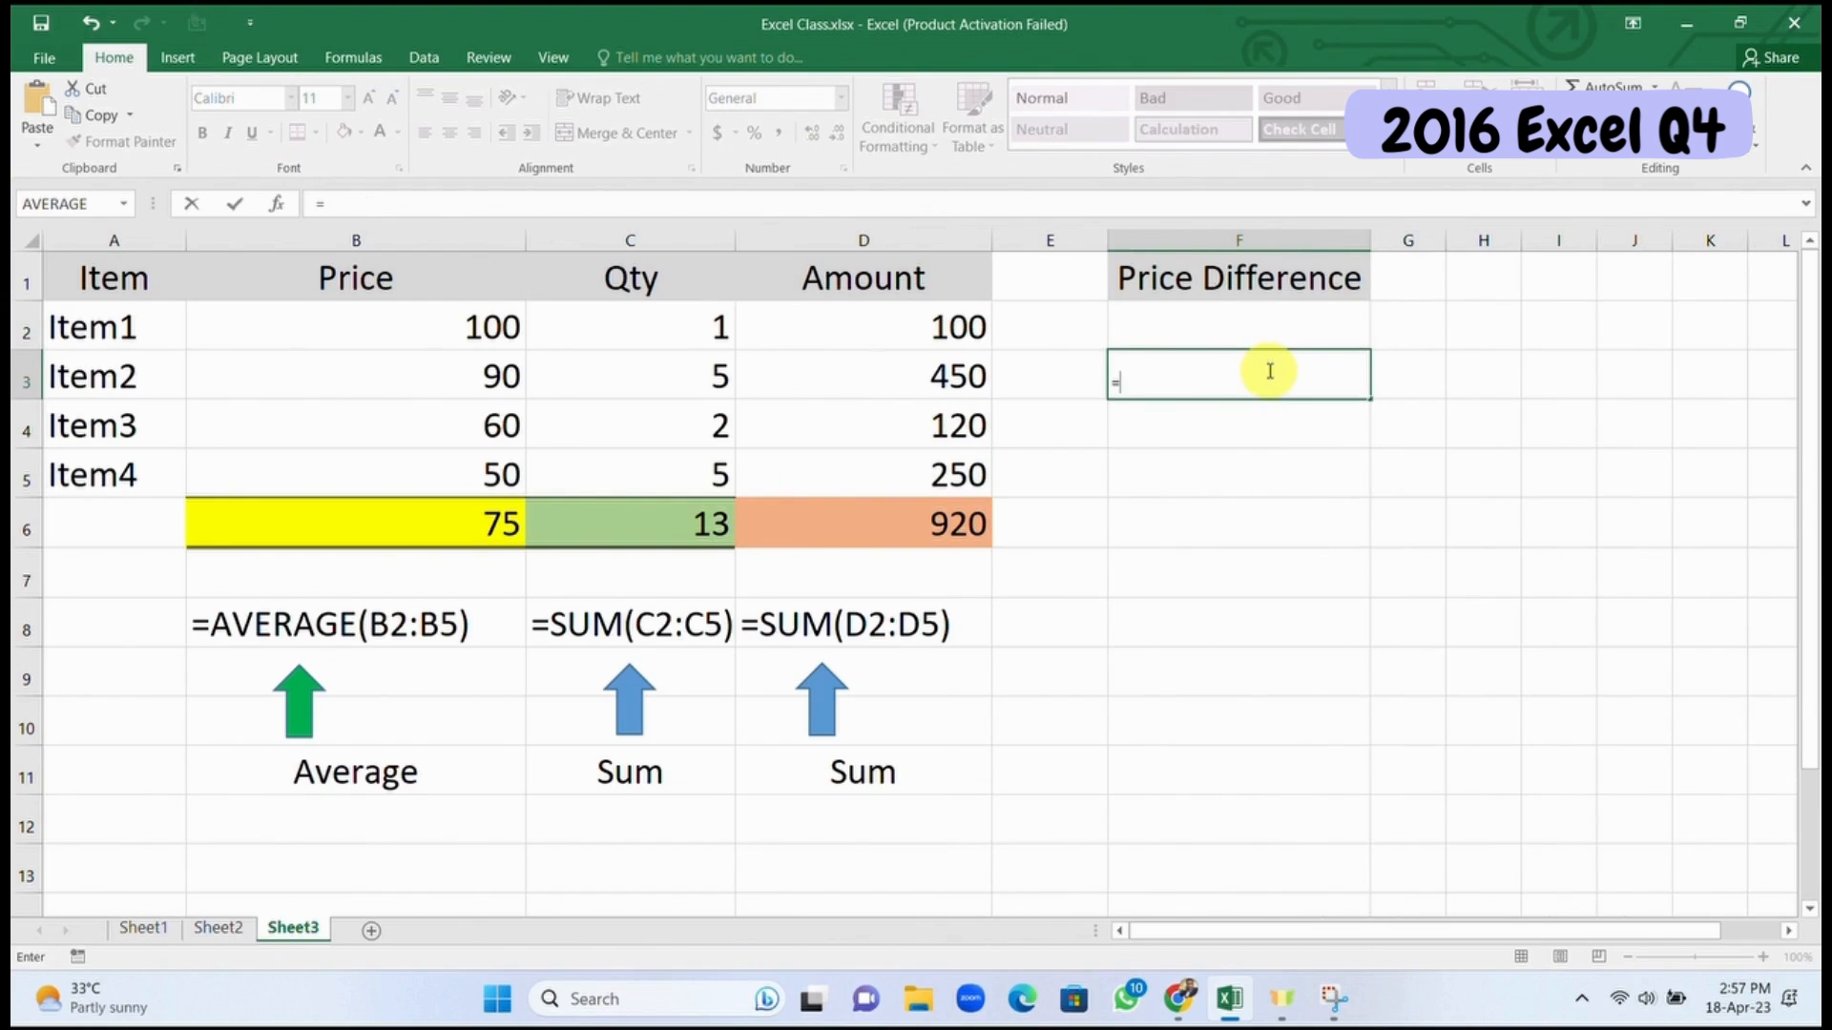
left_click(339, 385)
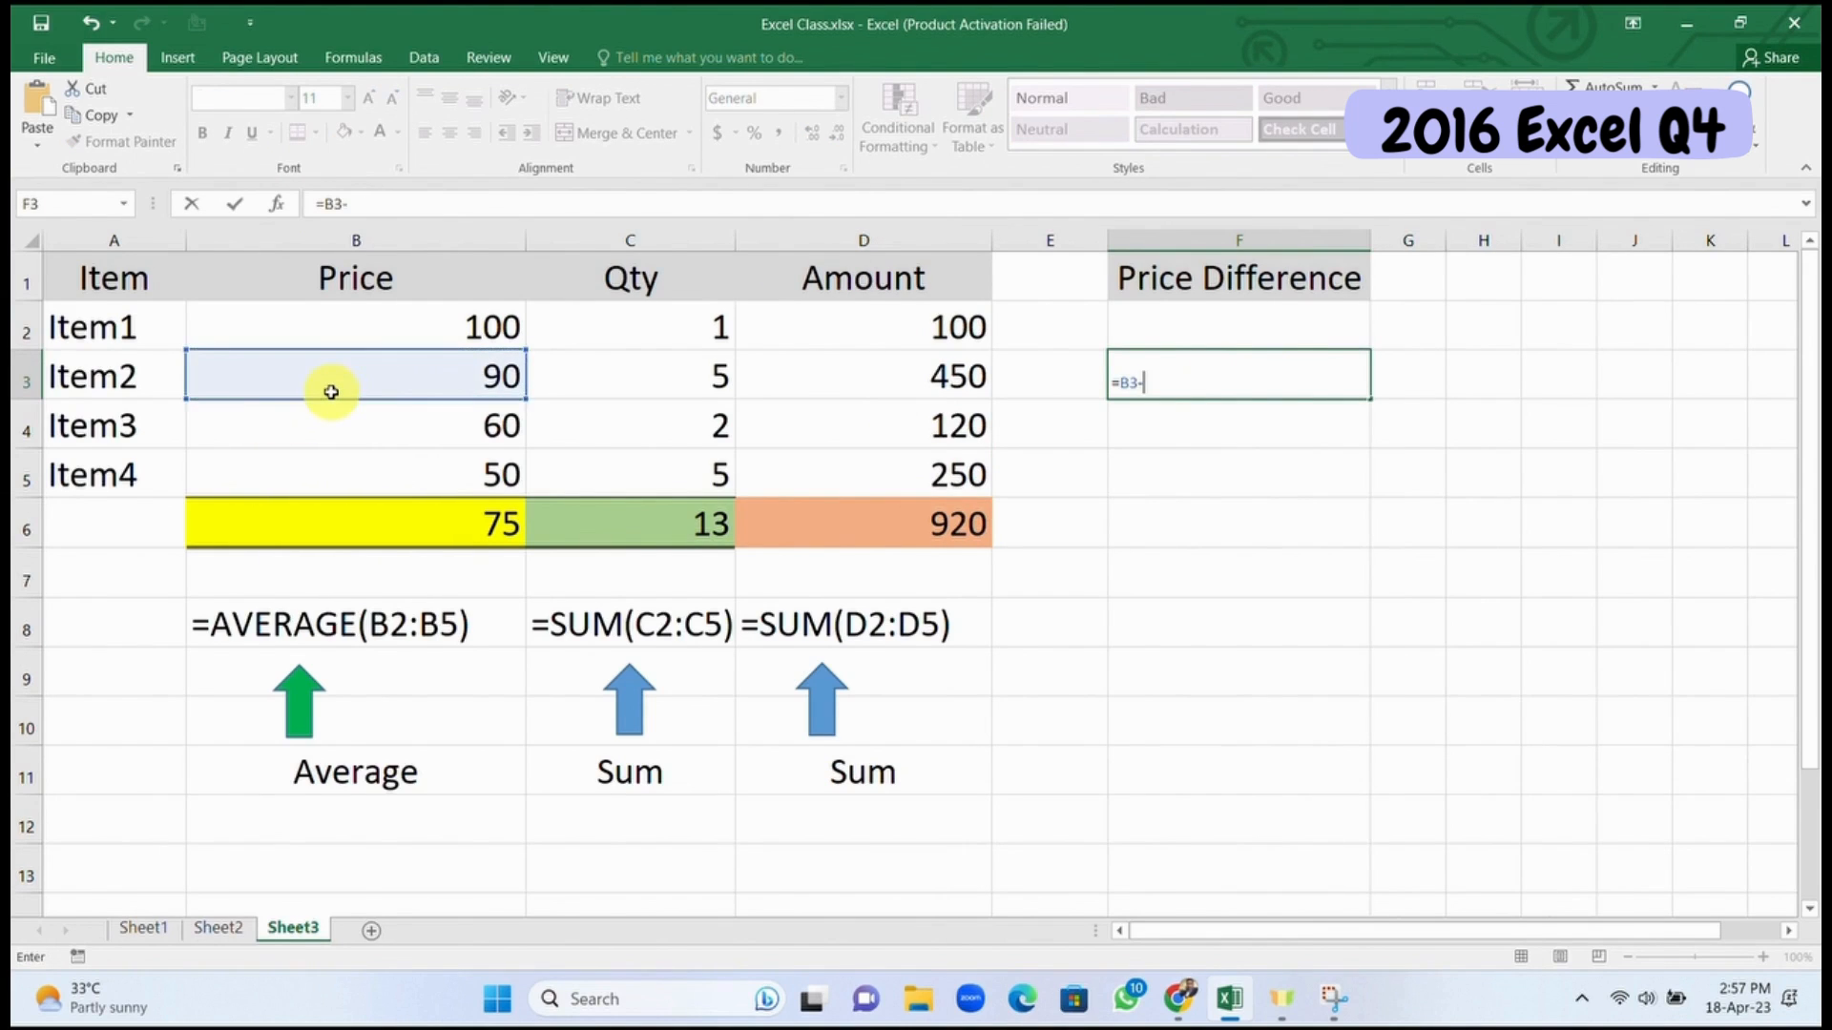
type("-")
left_click(364, 312)
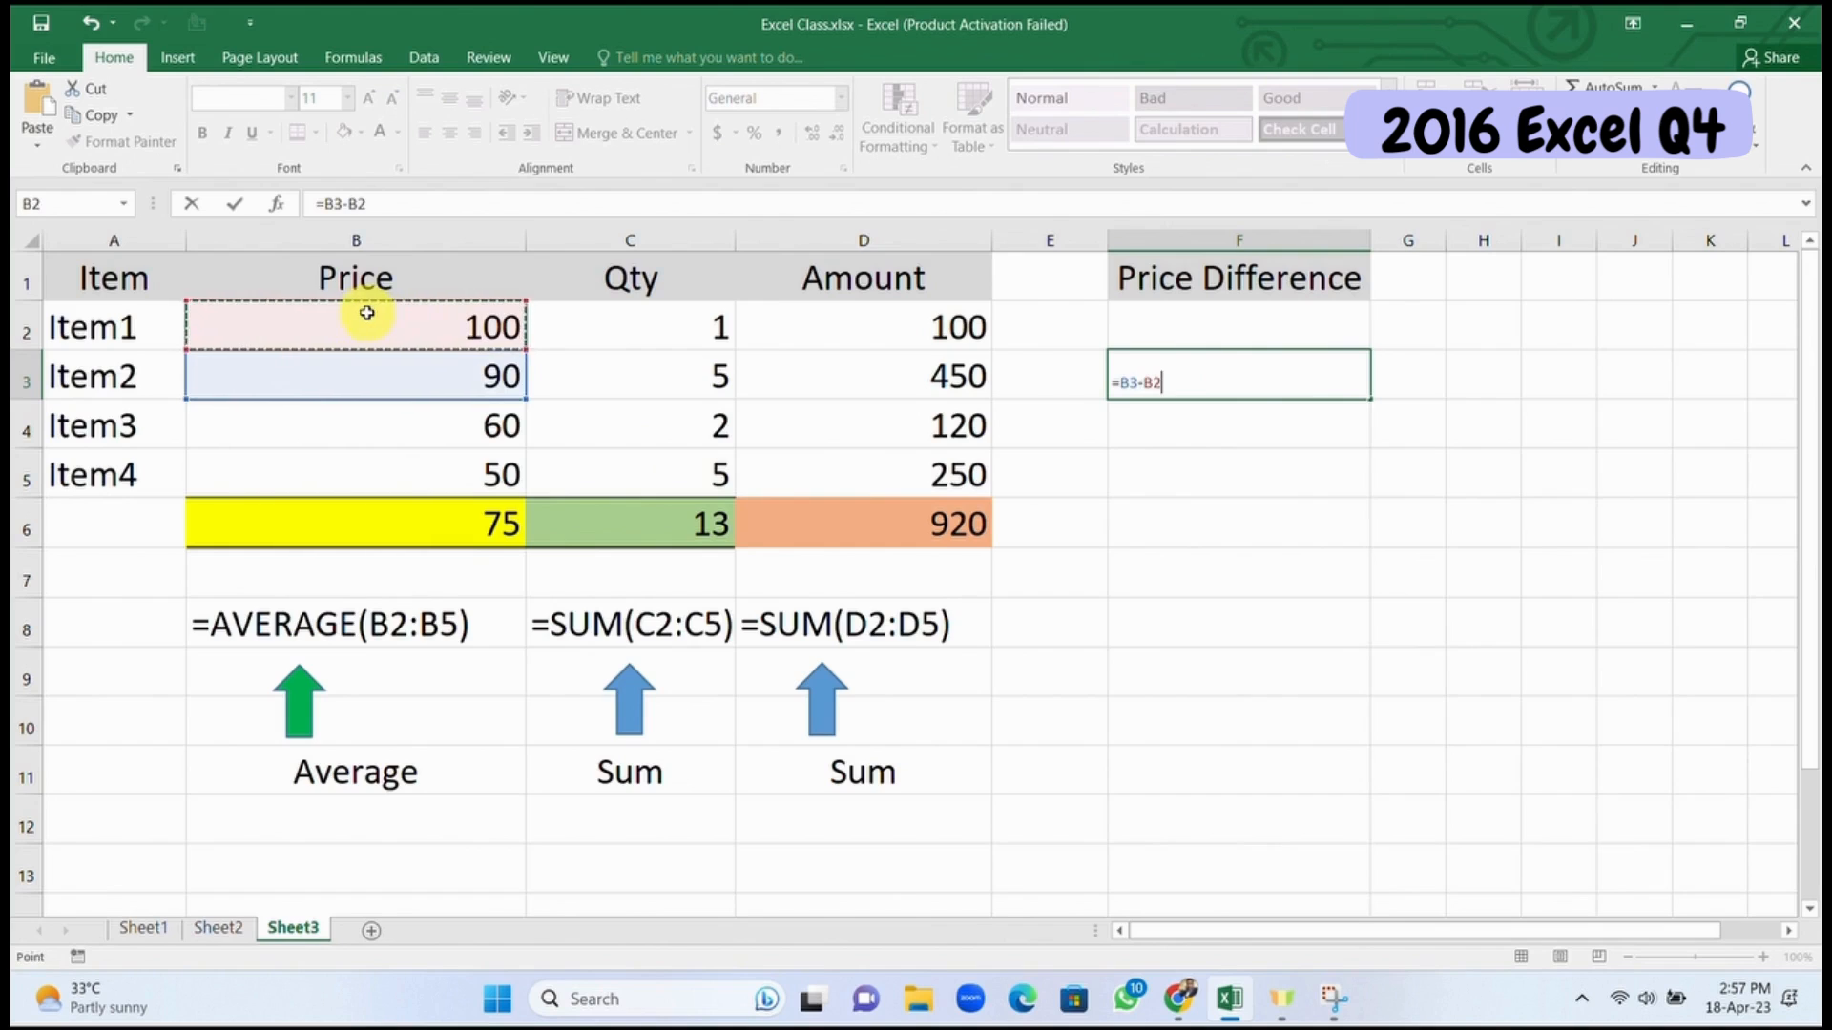
key("Return")
left_click(1240, 381)
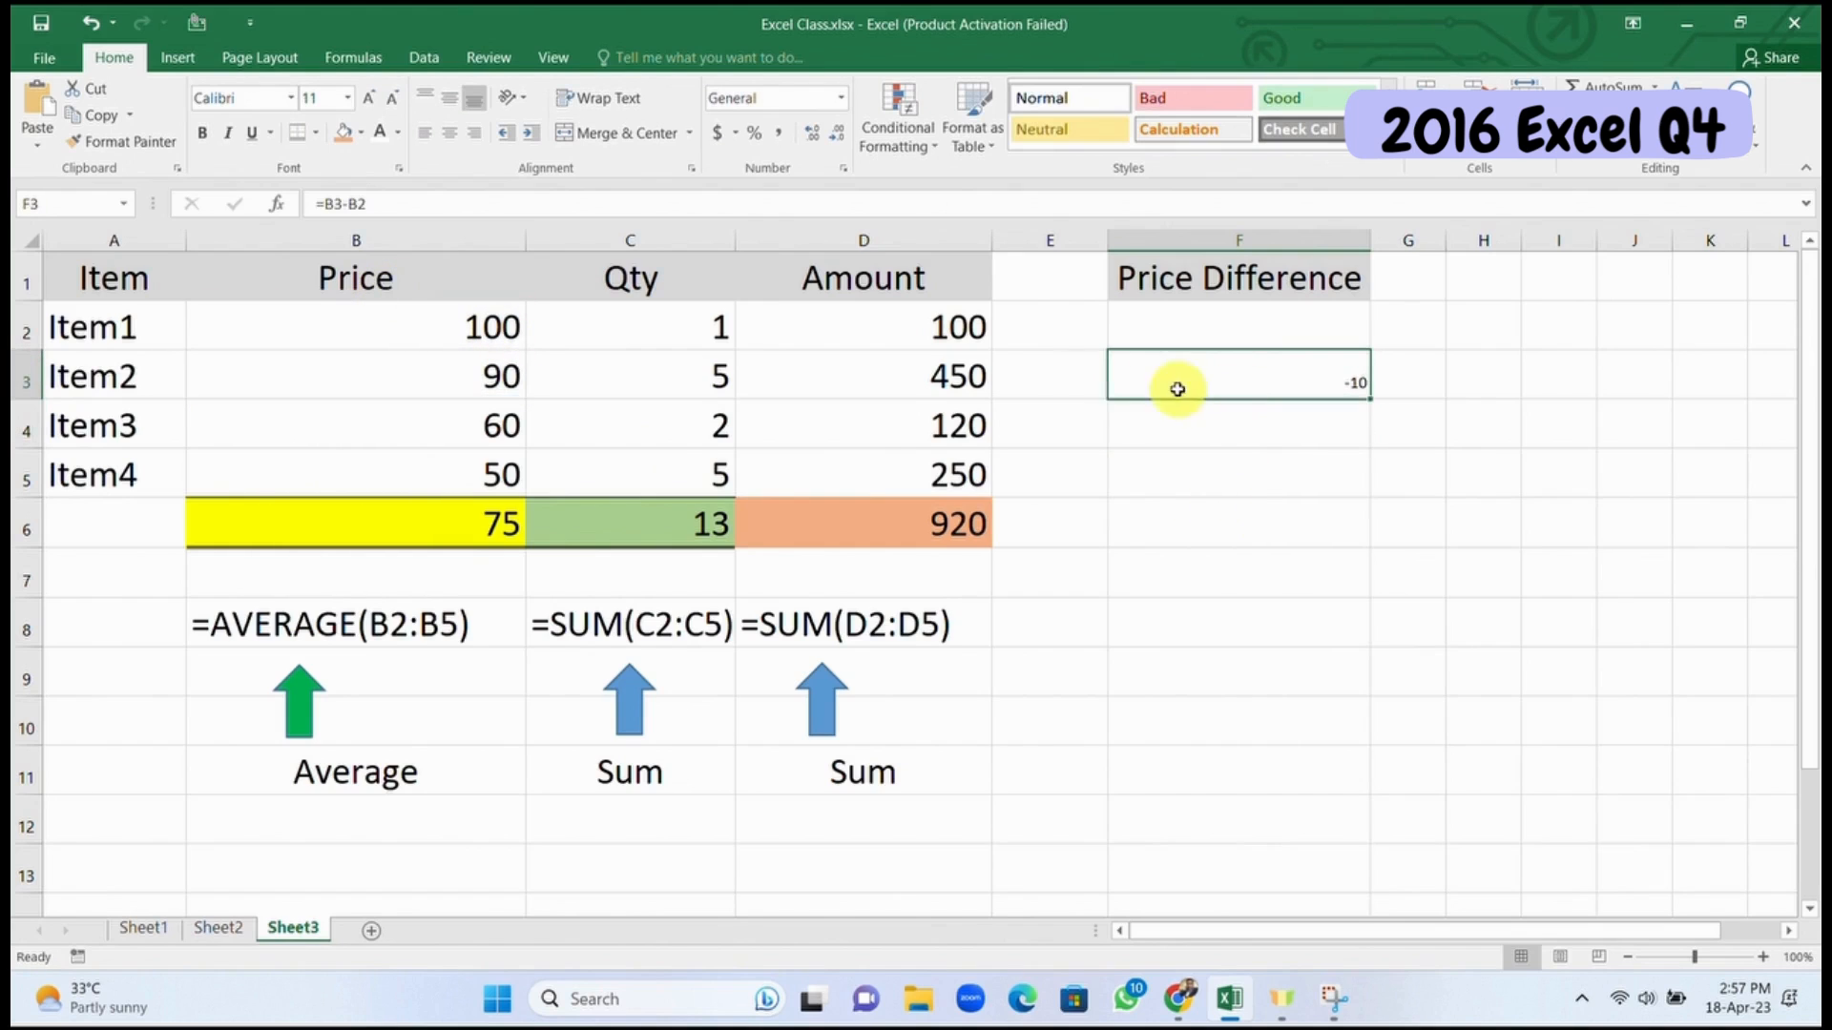
Step: Copy the cell formatting of amount D2 onto the price difference cells F2:F6
left_click(908, 333)
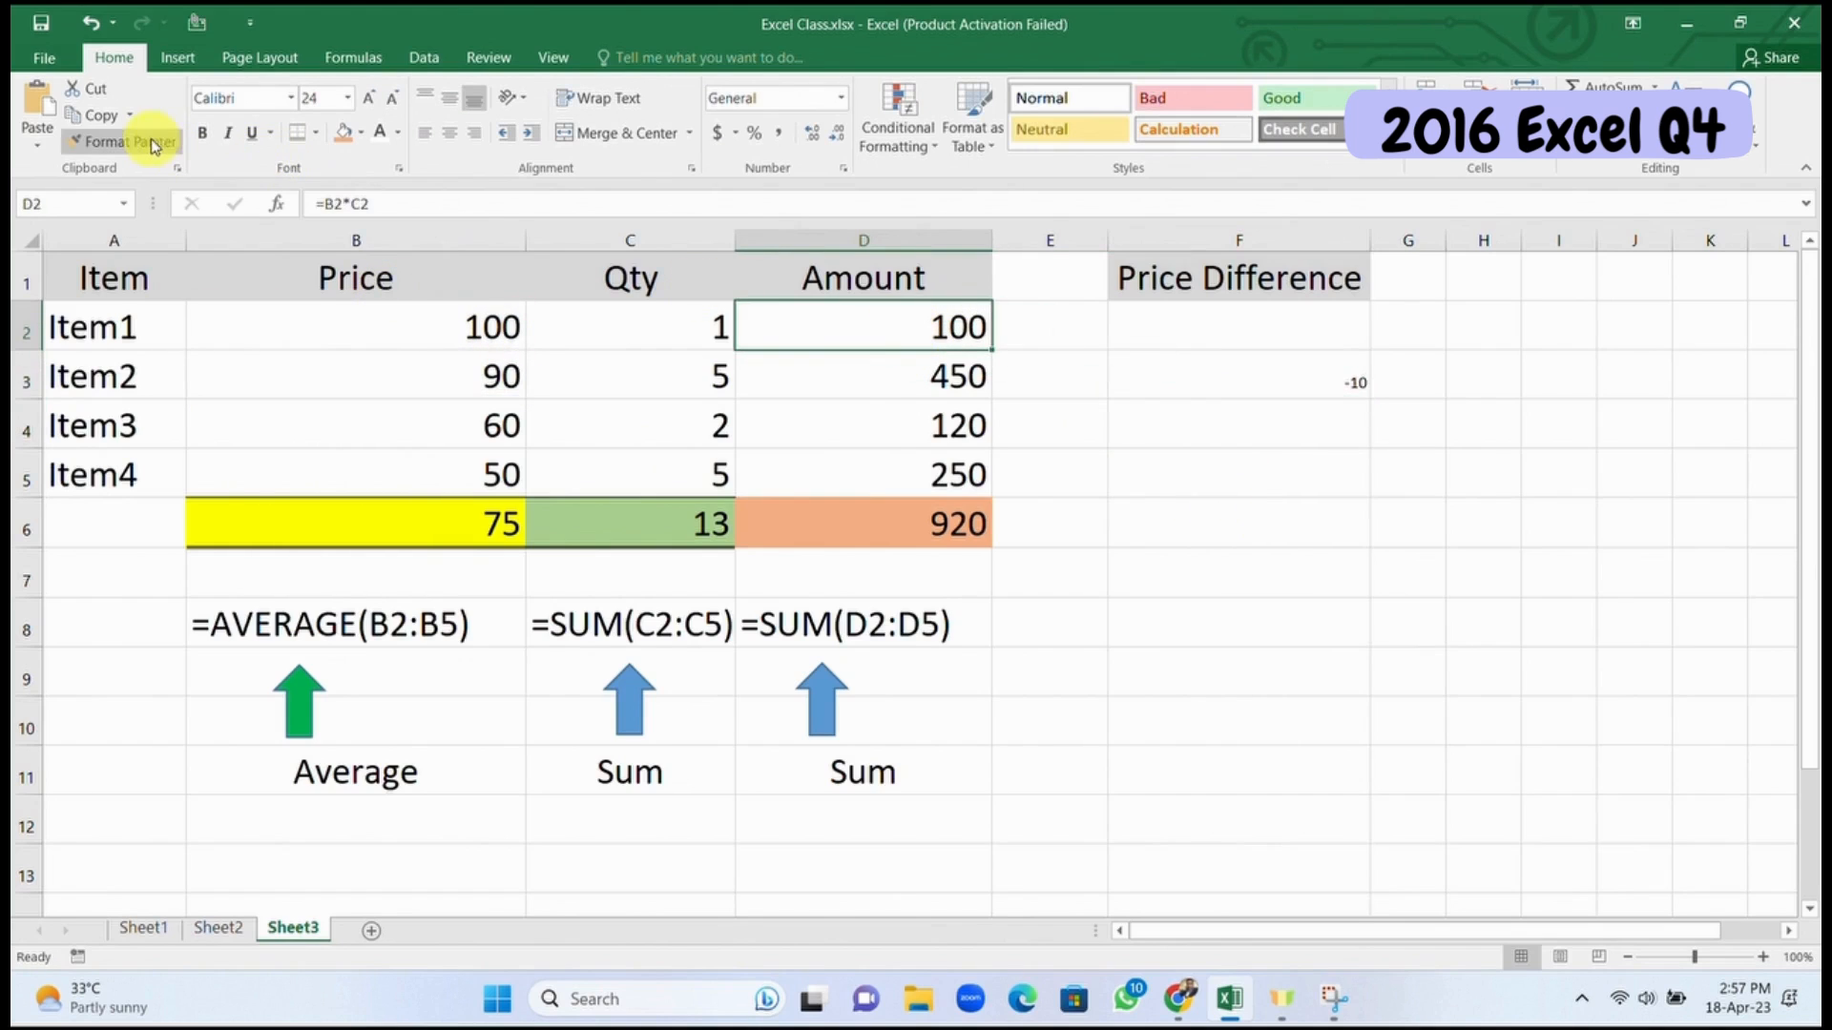
left_click(121, 142)
left_click_drag(1240, 313, 1273, 525)
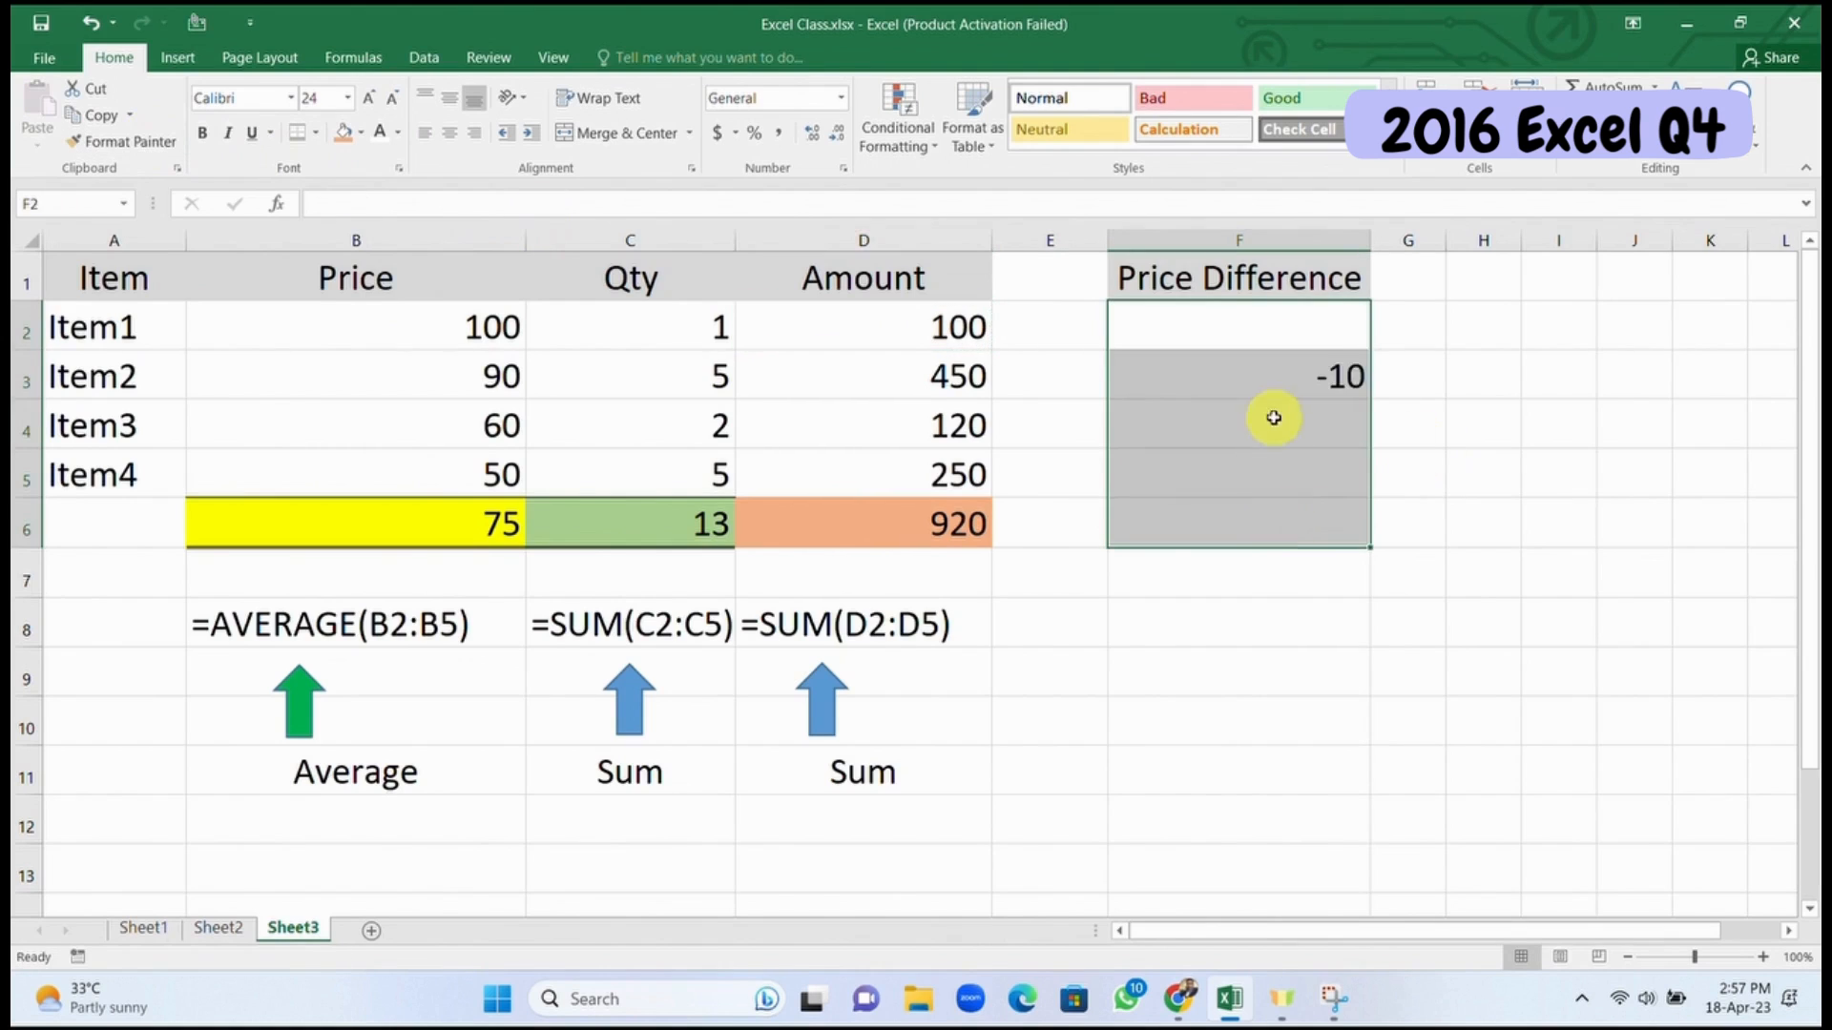
left_click(1271, 413)
Step: Copy the price difference formula from F3 down to F4 and F5, checking the cell references in each copy
left_click(1284, 372)
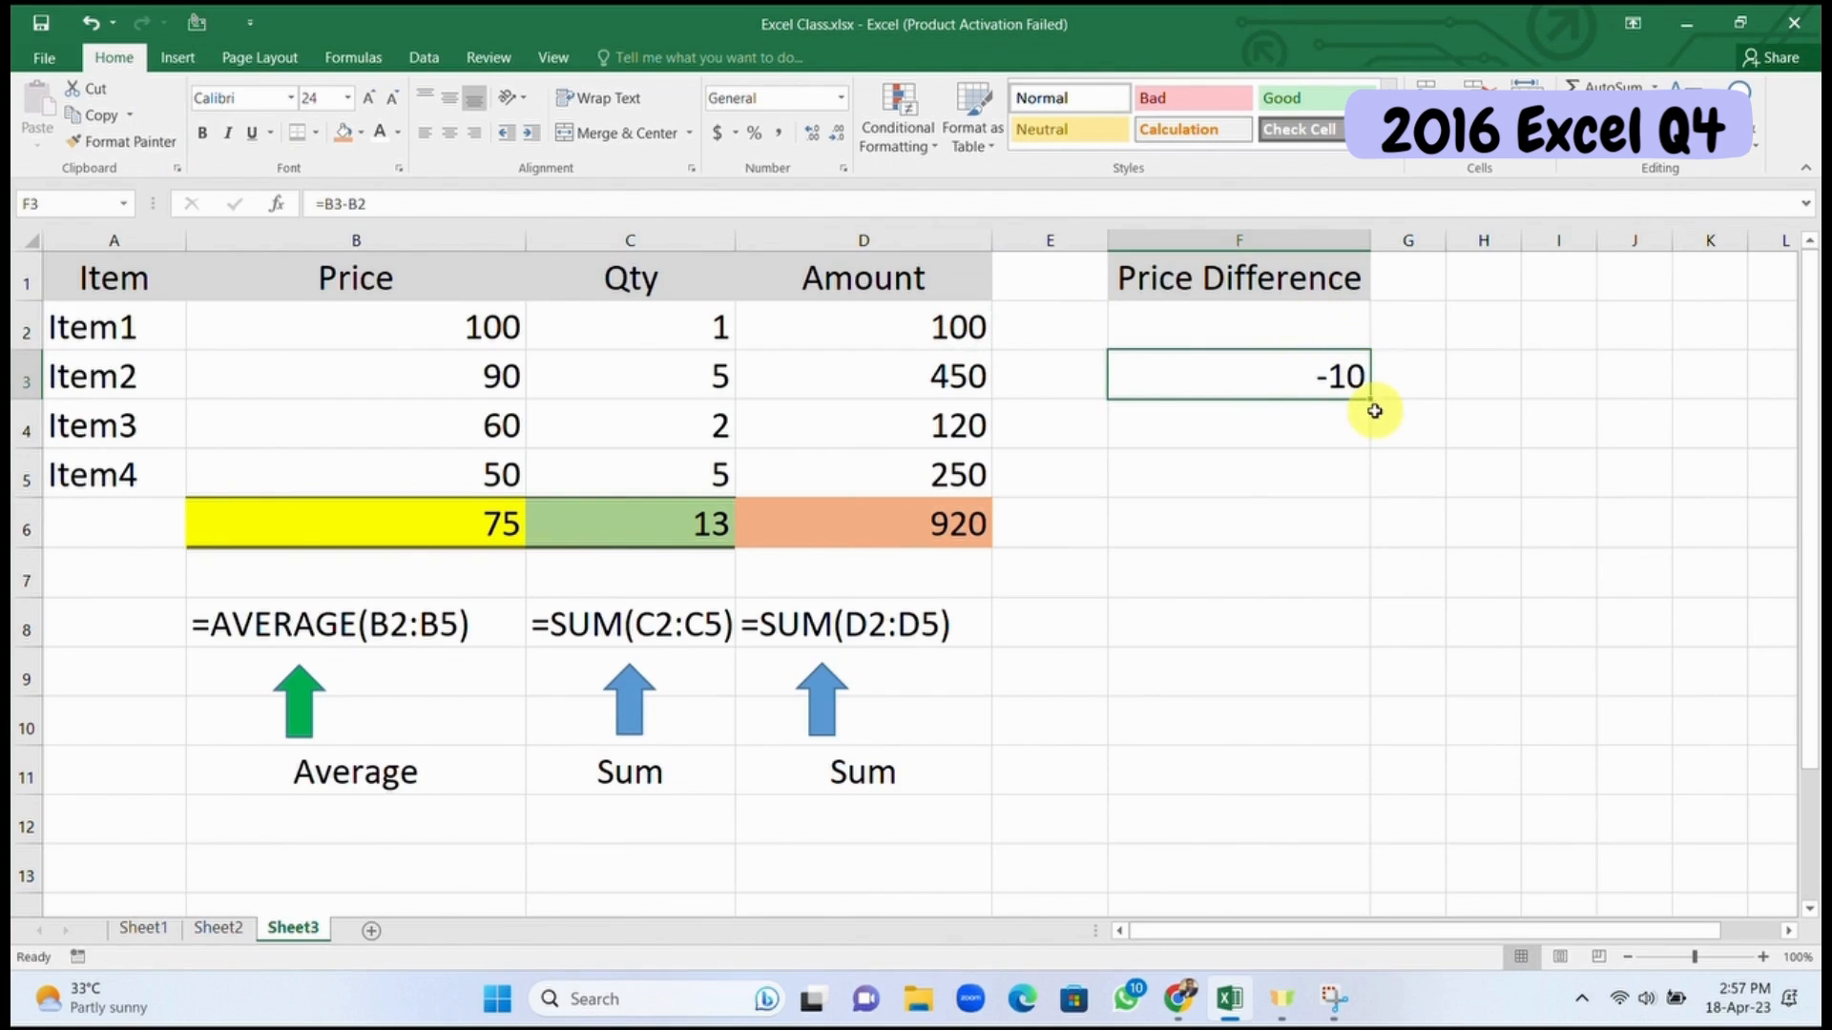
left_click_drag(1371, 400, 1378, 434)
double_click(1276, 411)
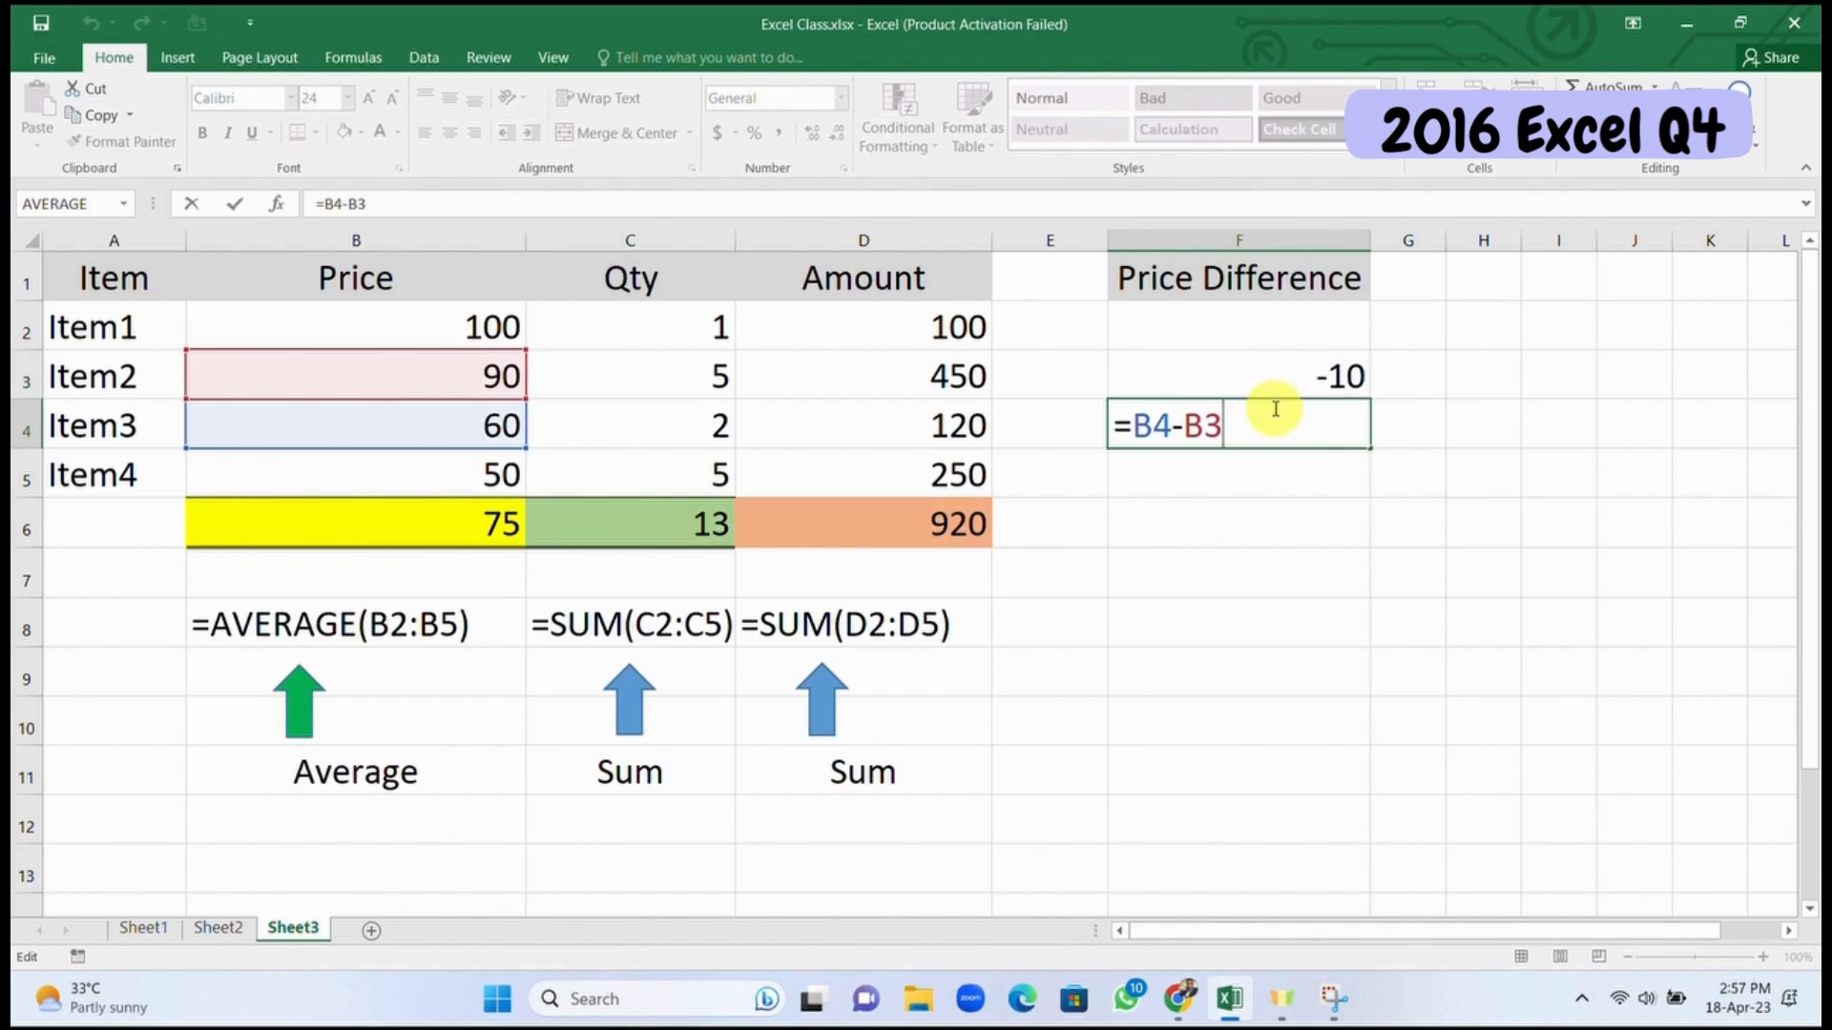
key("Escape")
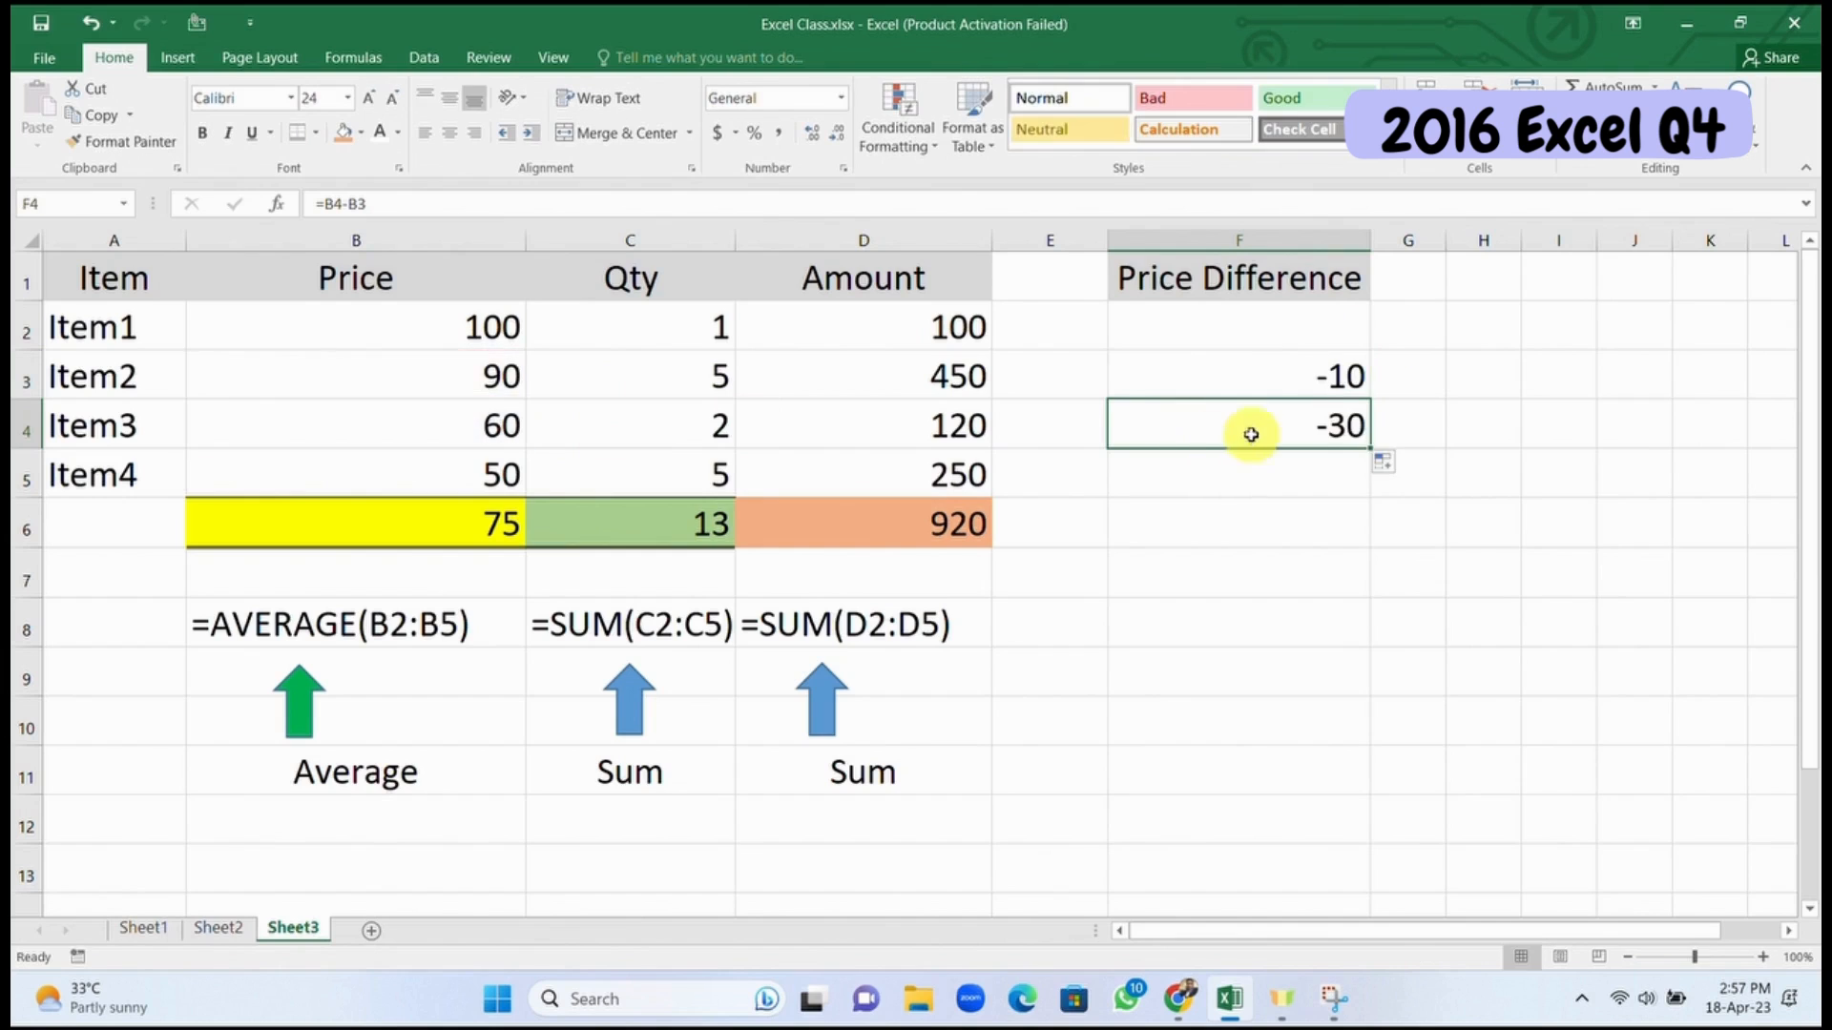
left_click_drag(1371, 453, 1379, 487)
double_click(1296, 481)
key("Escape")
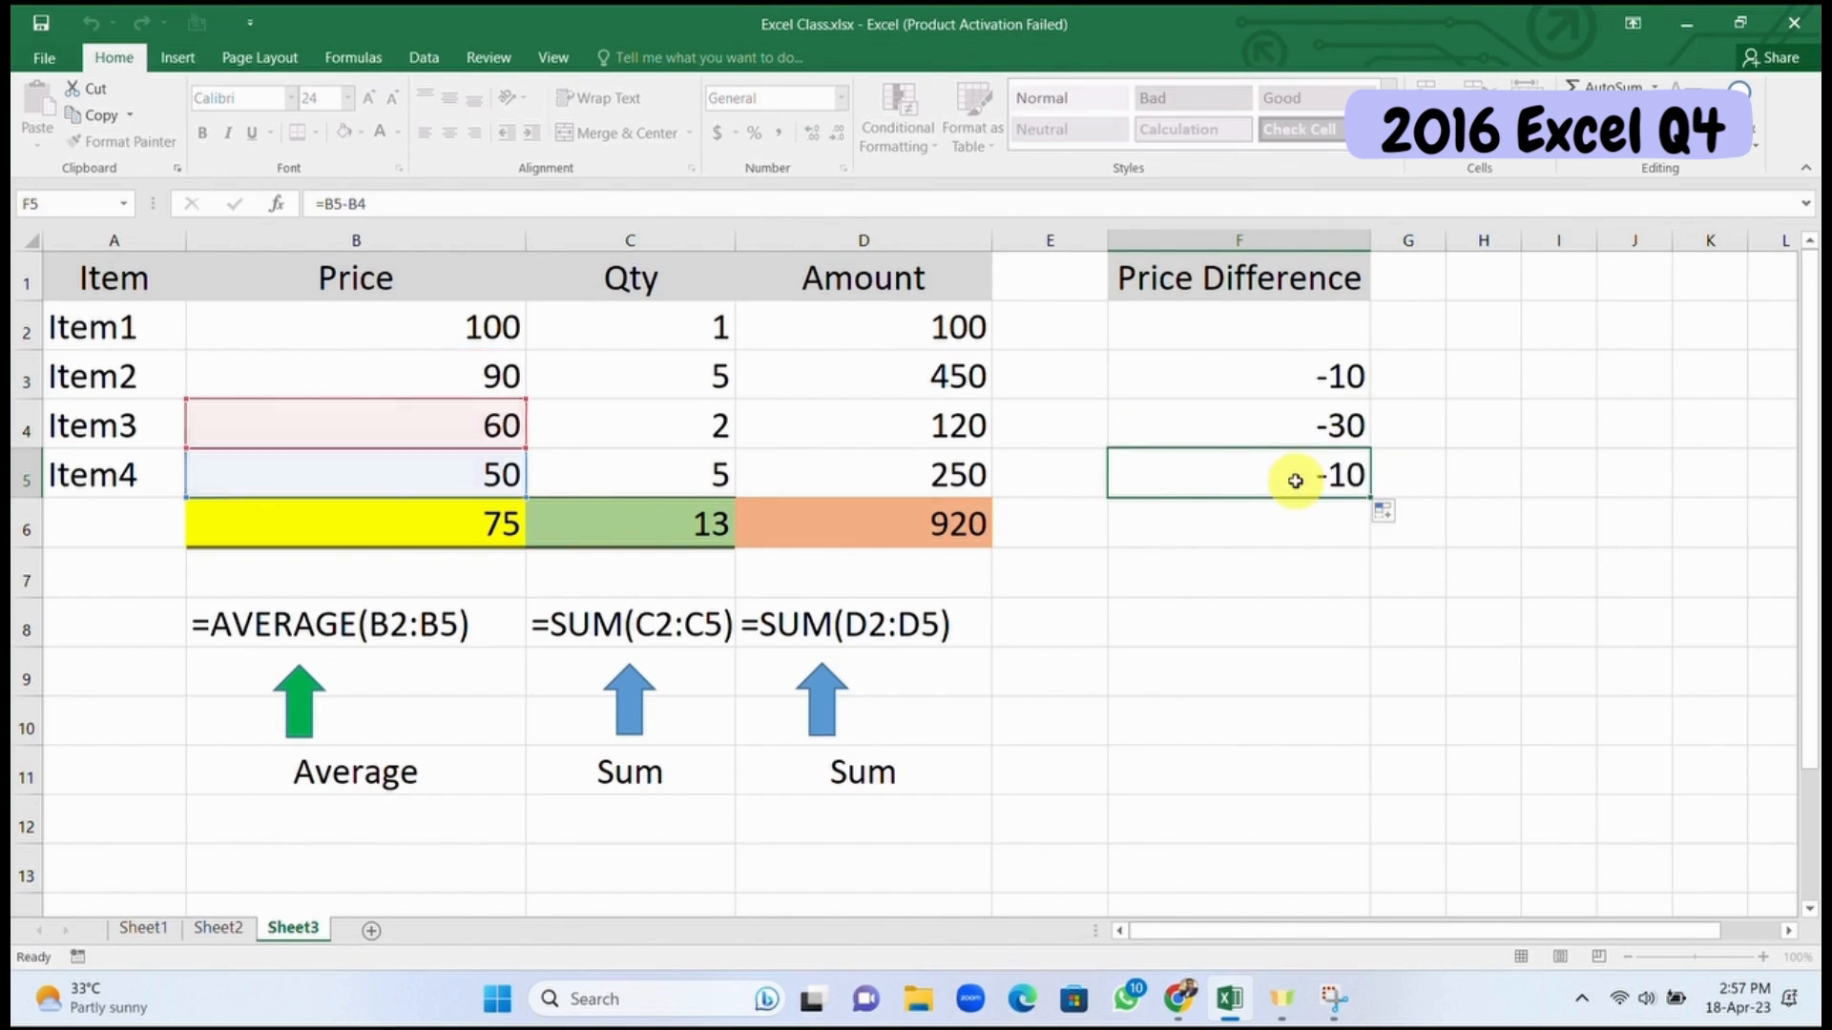
Step: Try extending the price difference formula from F3 up into F2, inspect its cell references, and clear F2
left_click(1329, 379)
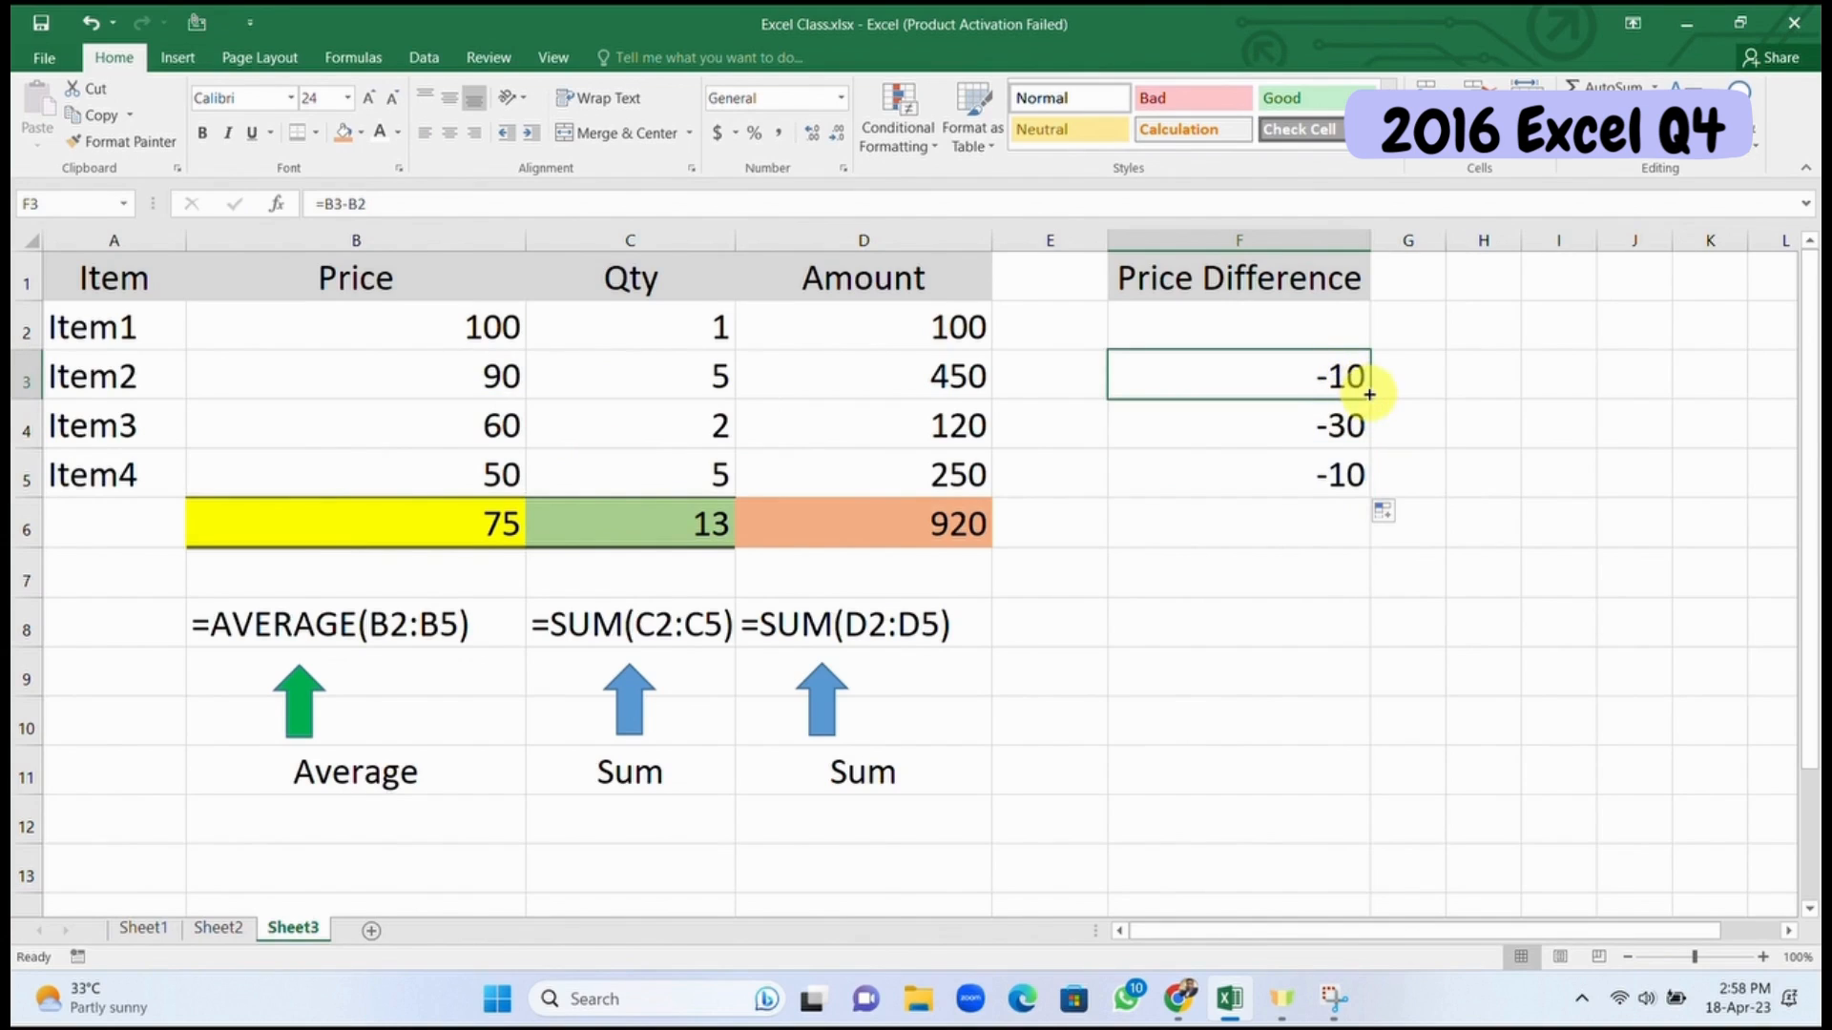
left_click_drag(1369, 393, 1370, 310)
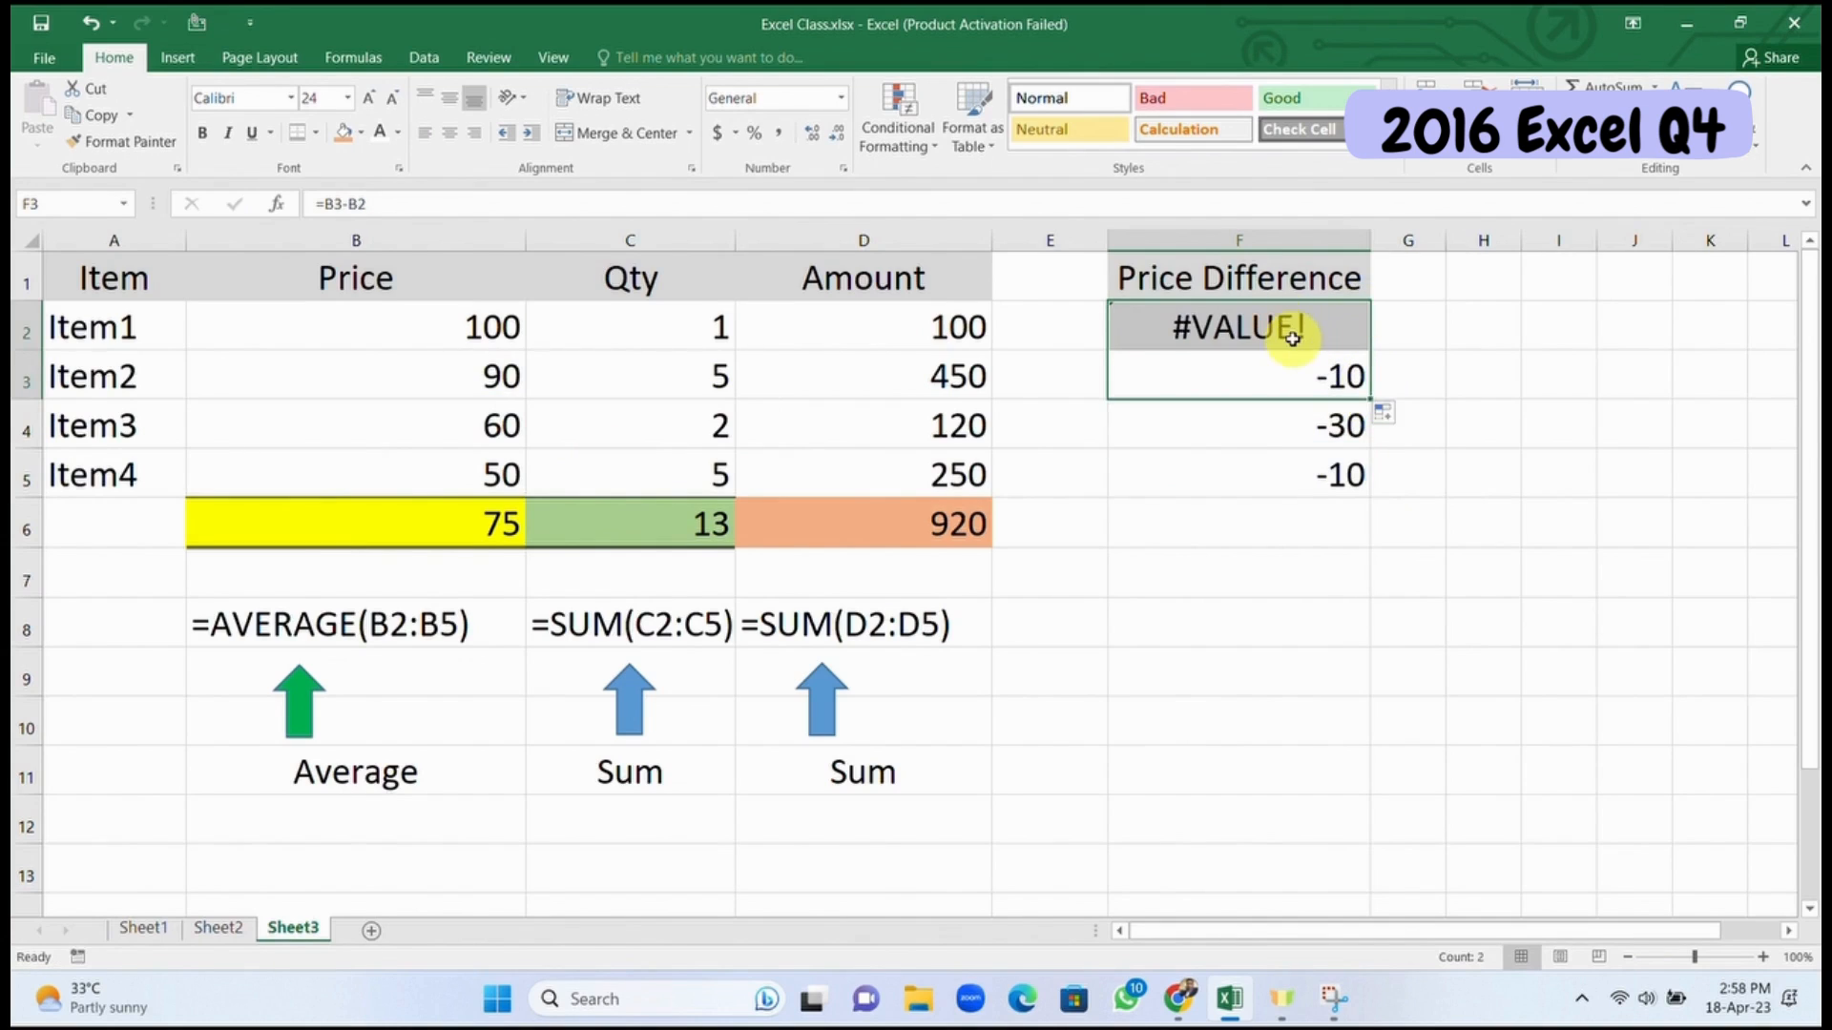
double_click(1290, 326)
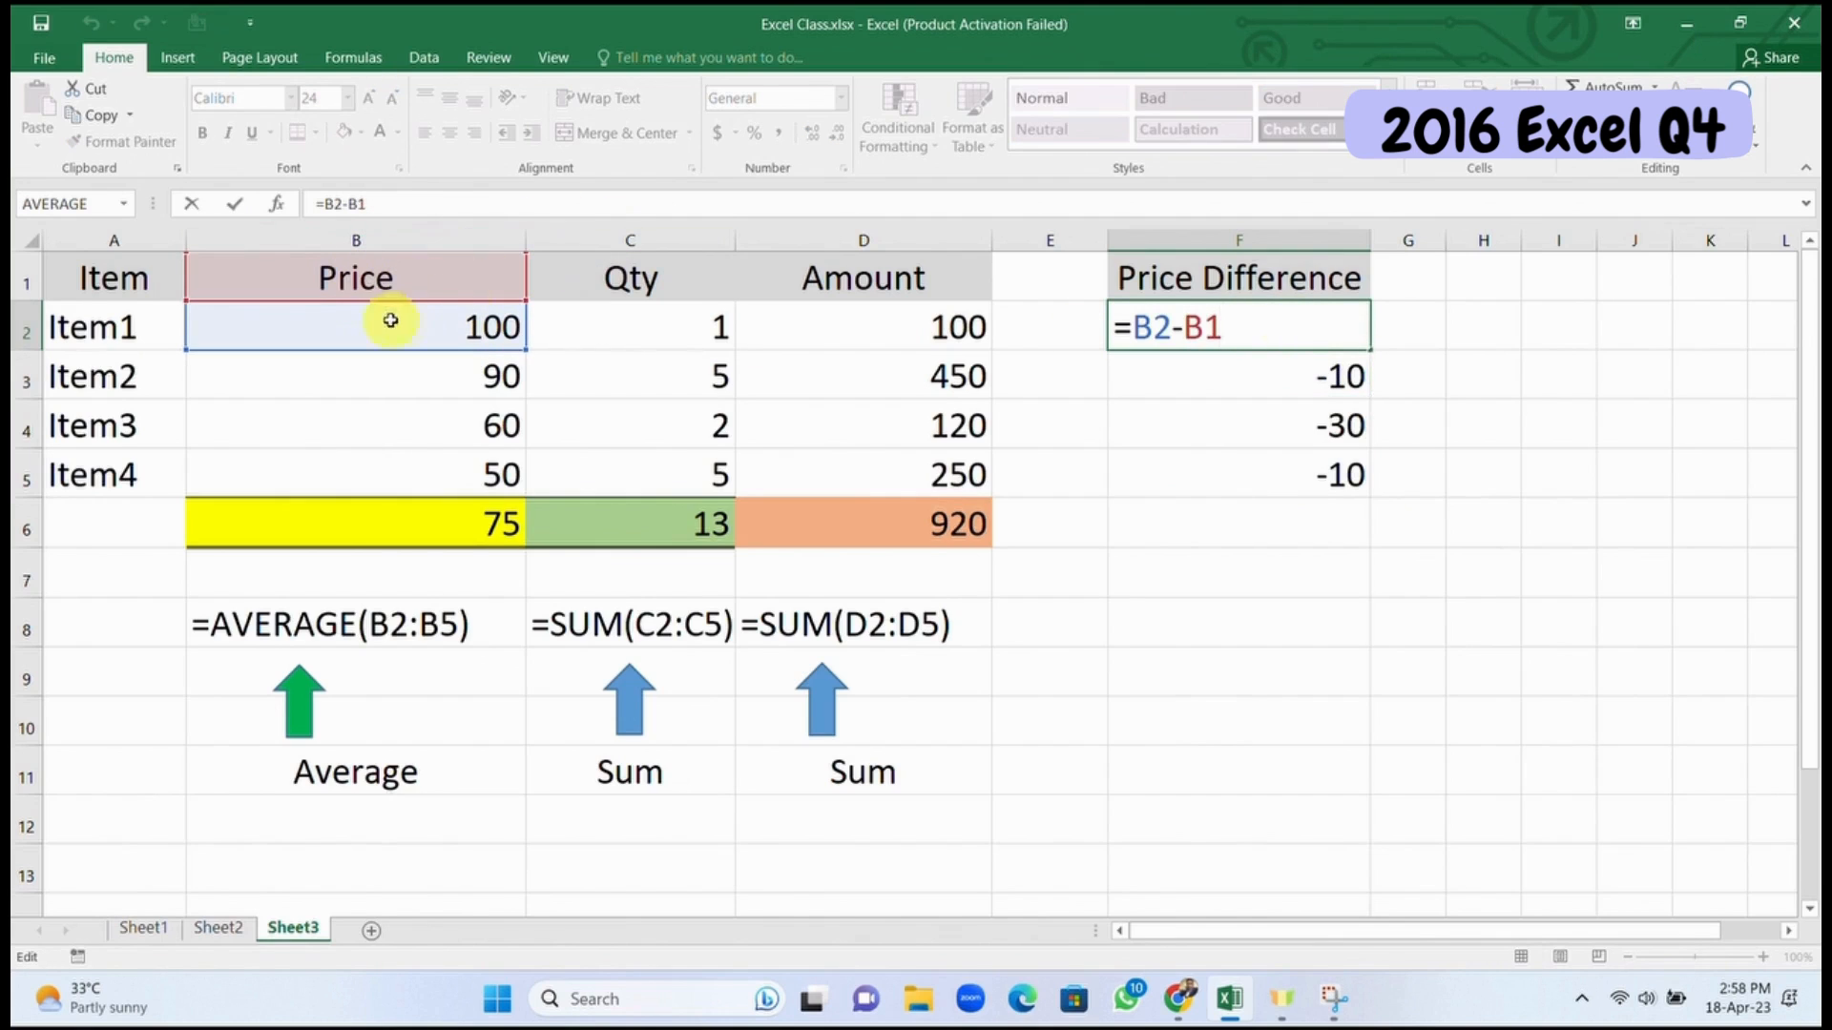
key("Escape")
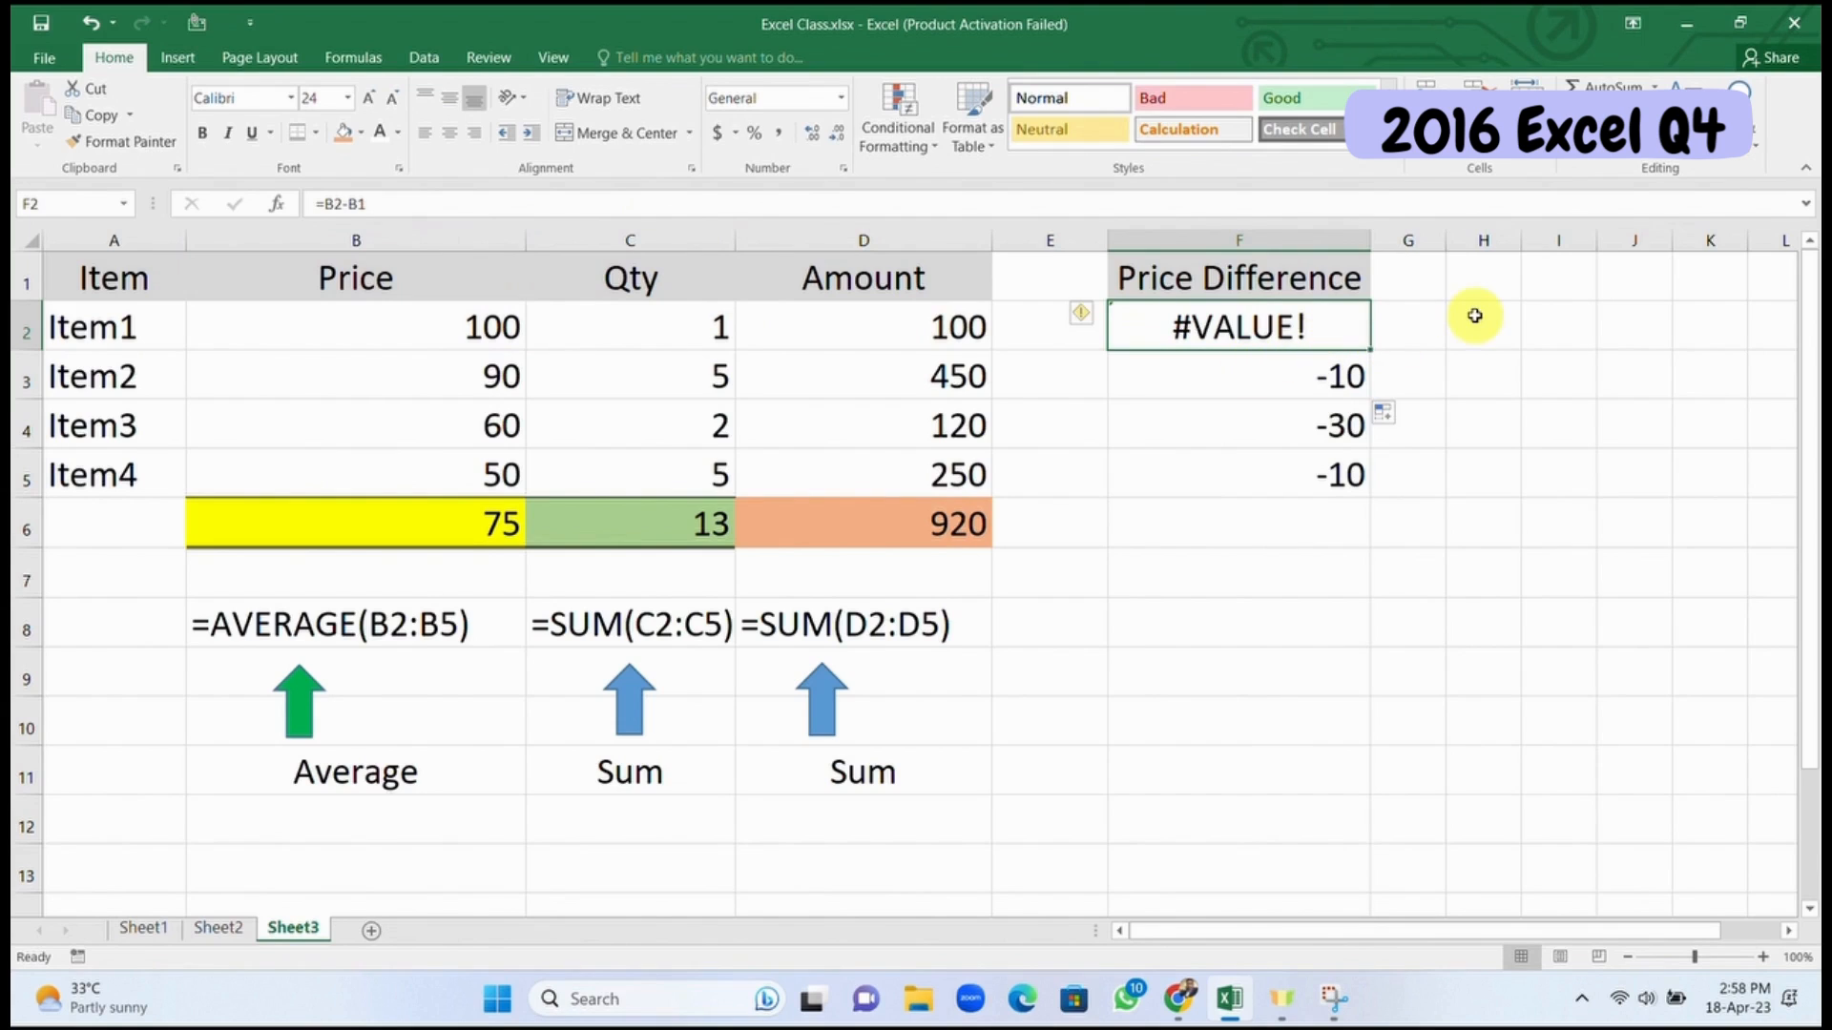
key("Delete")
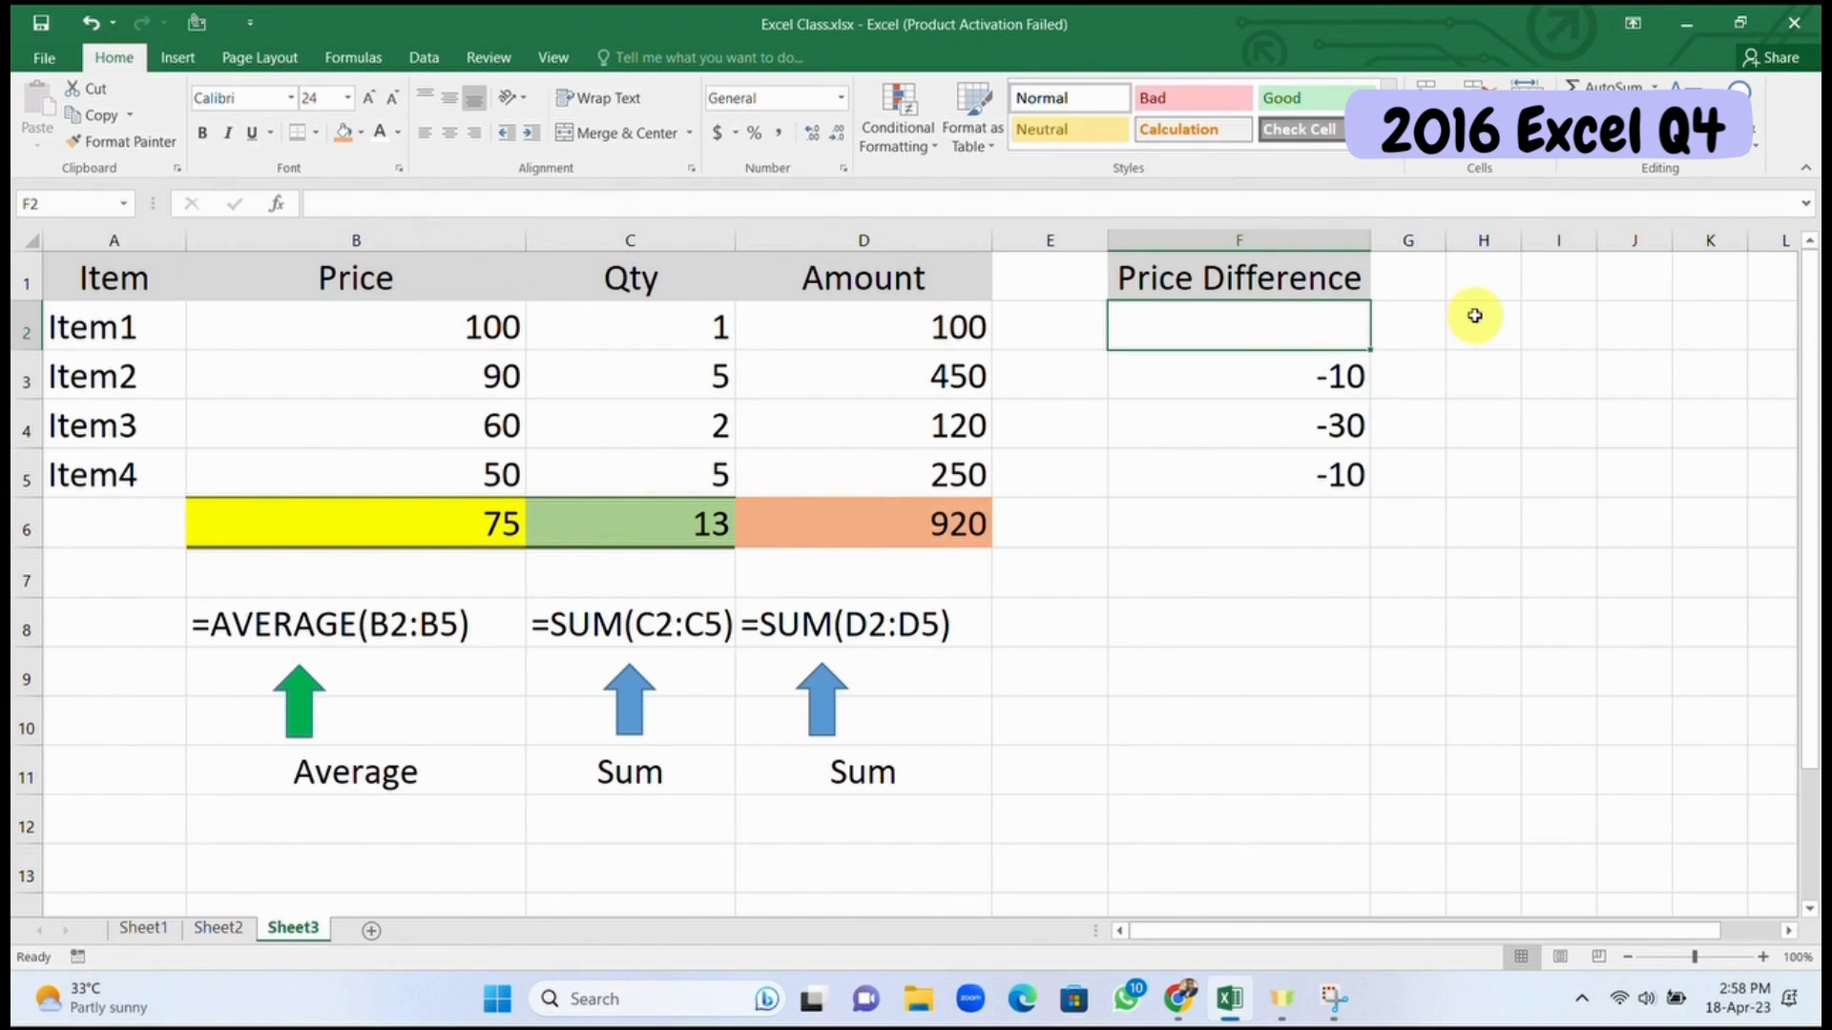
left_click(1528, 373)
left_click_drag(1340, 382, 1317, 478)
left_click(1422, 375)
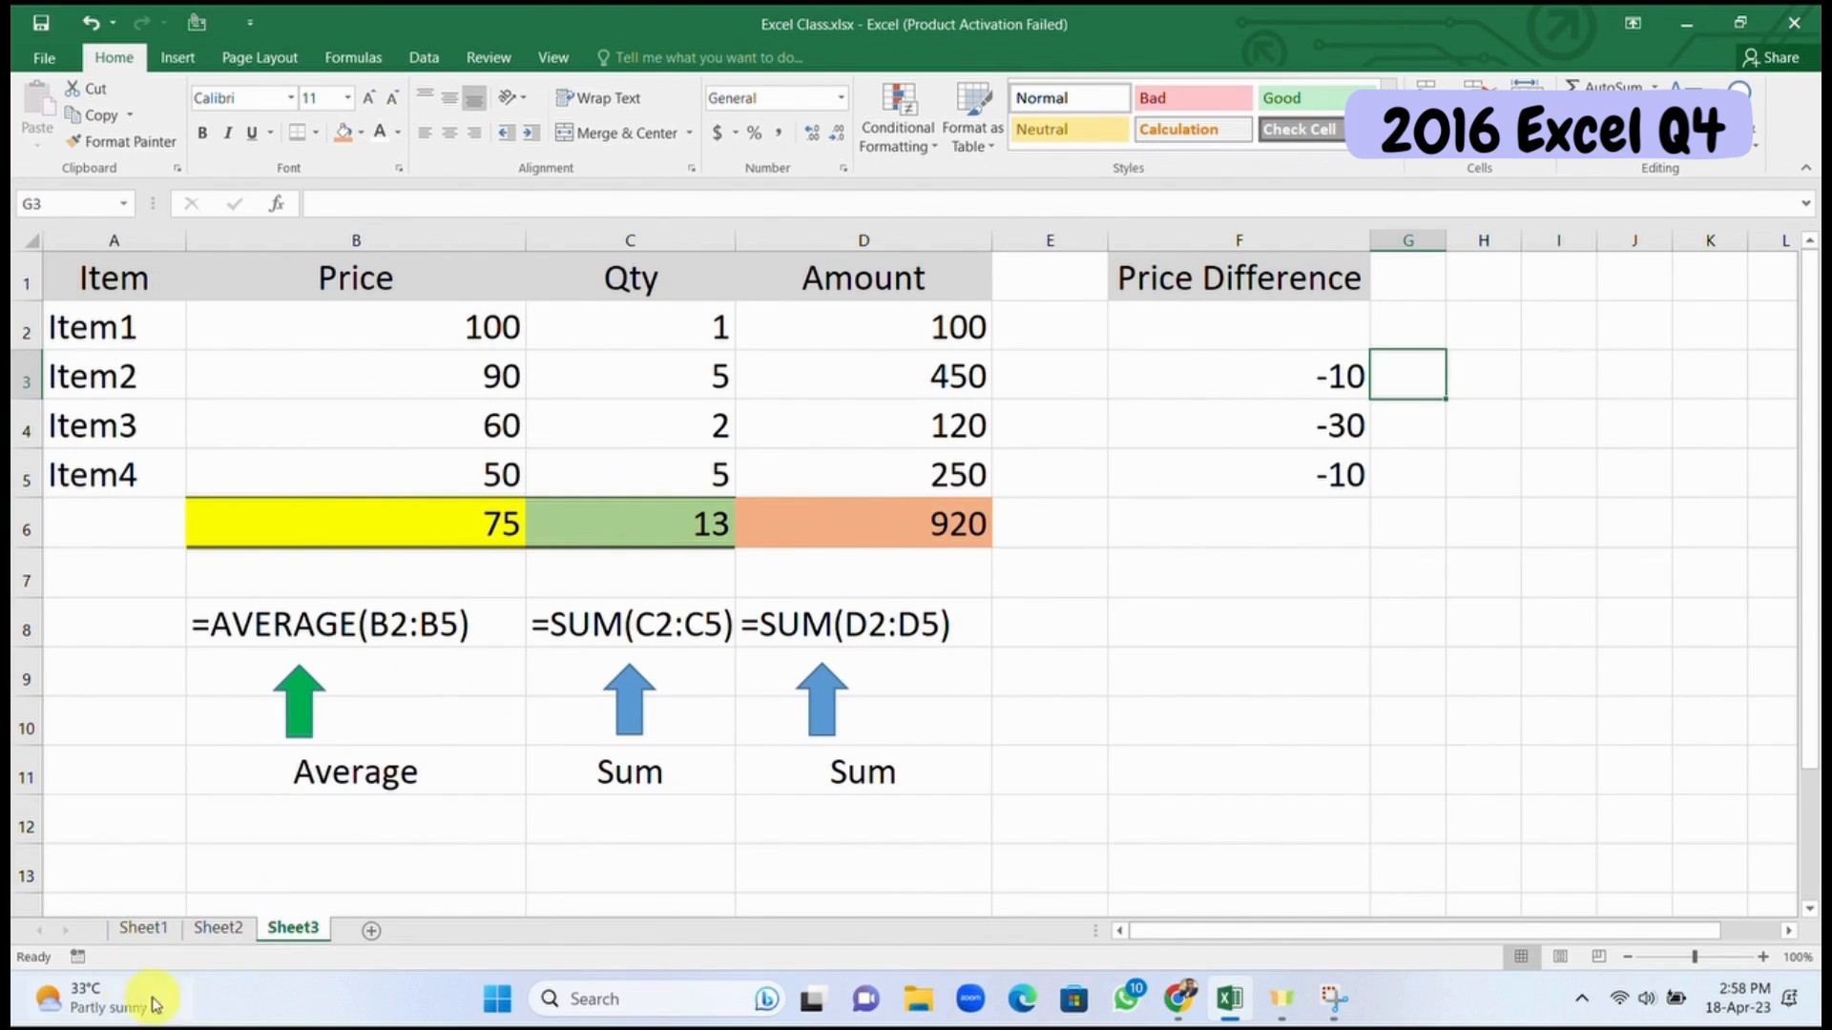
Step: Switch to Sheet1 and fill the 2015 Average Price cell B16 with yellow
left_click(162, 928)
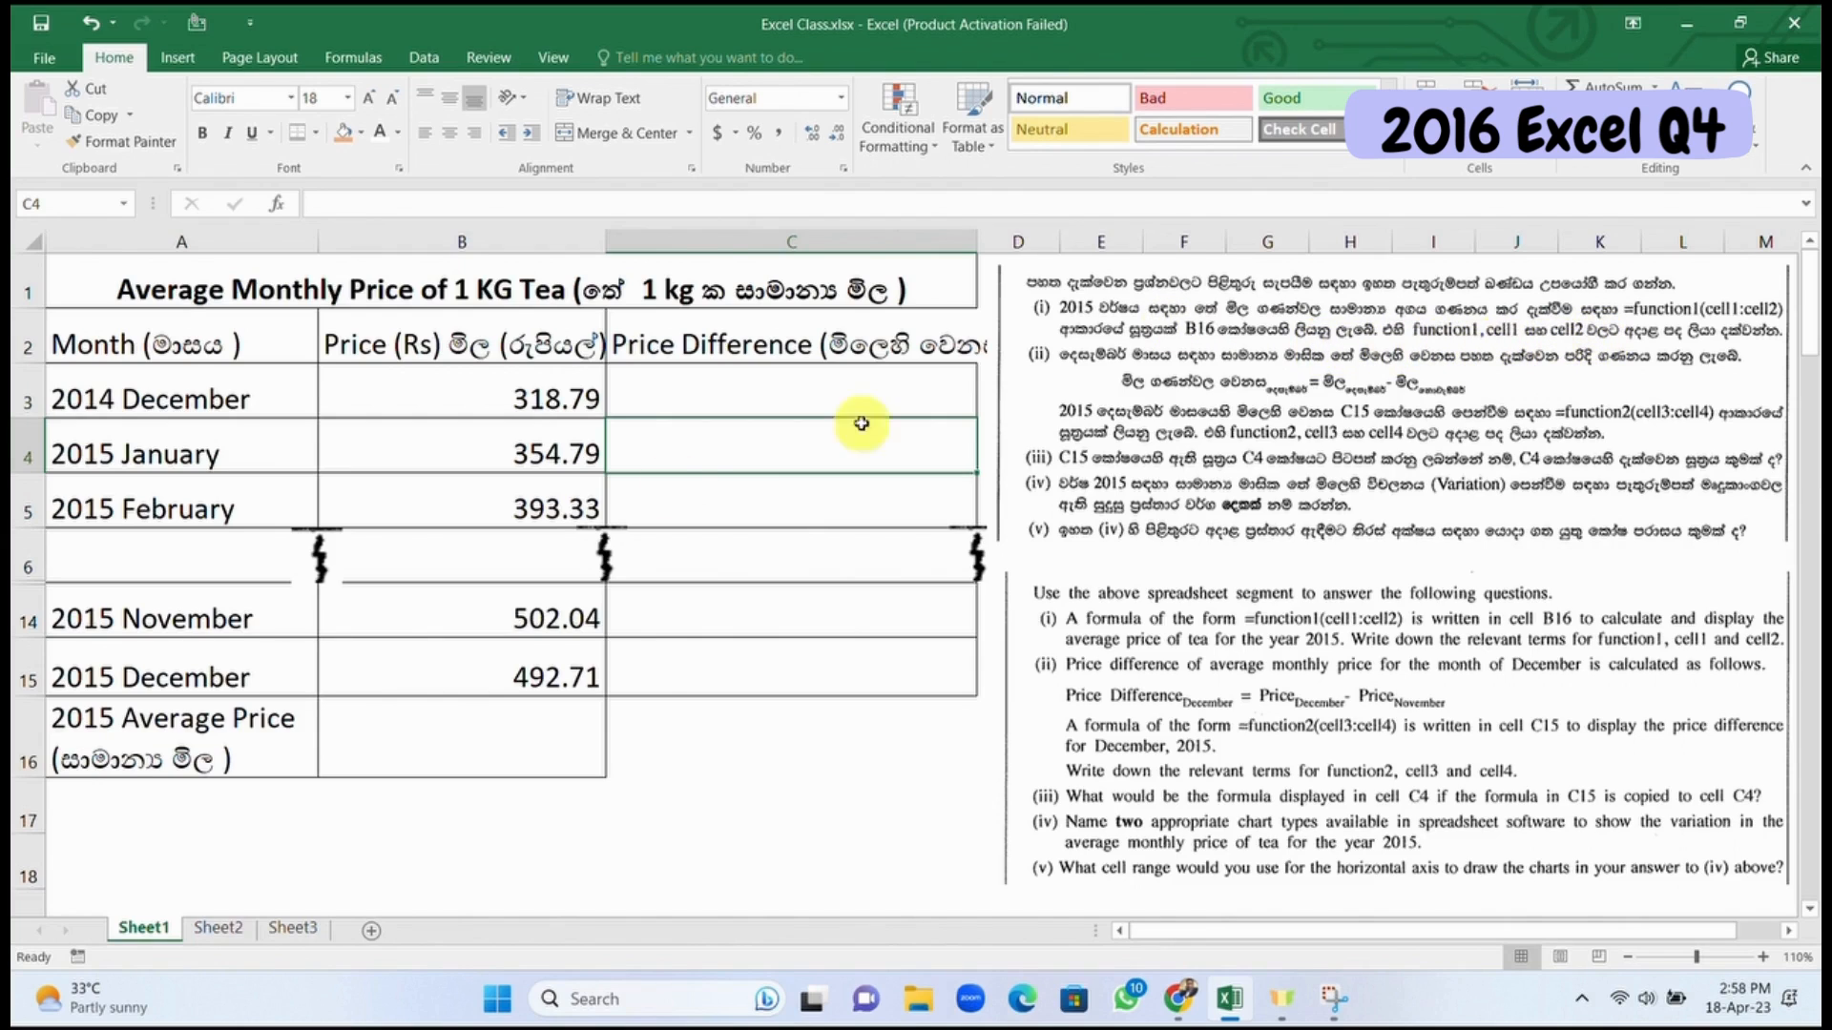
left_click(499, 727)
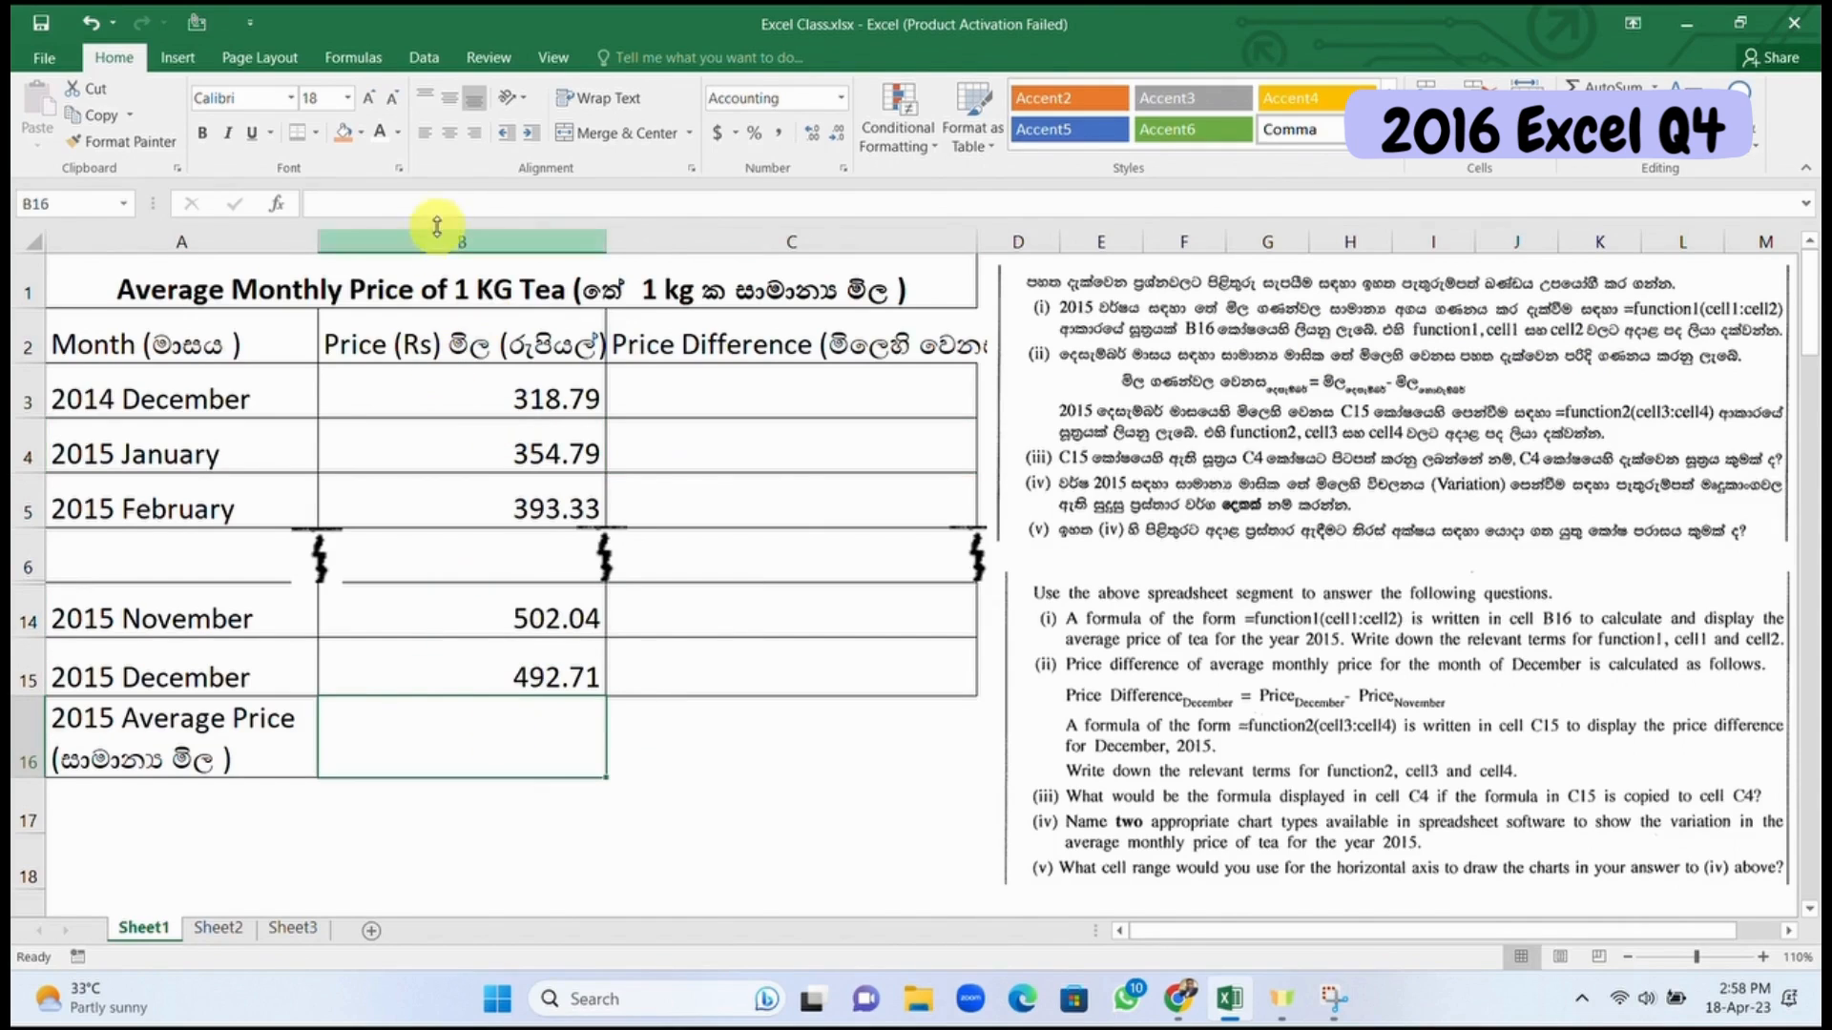
left_click(363, 135)
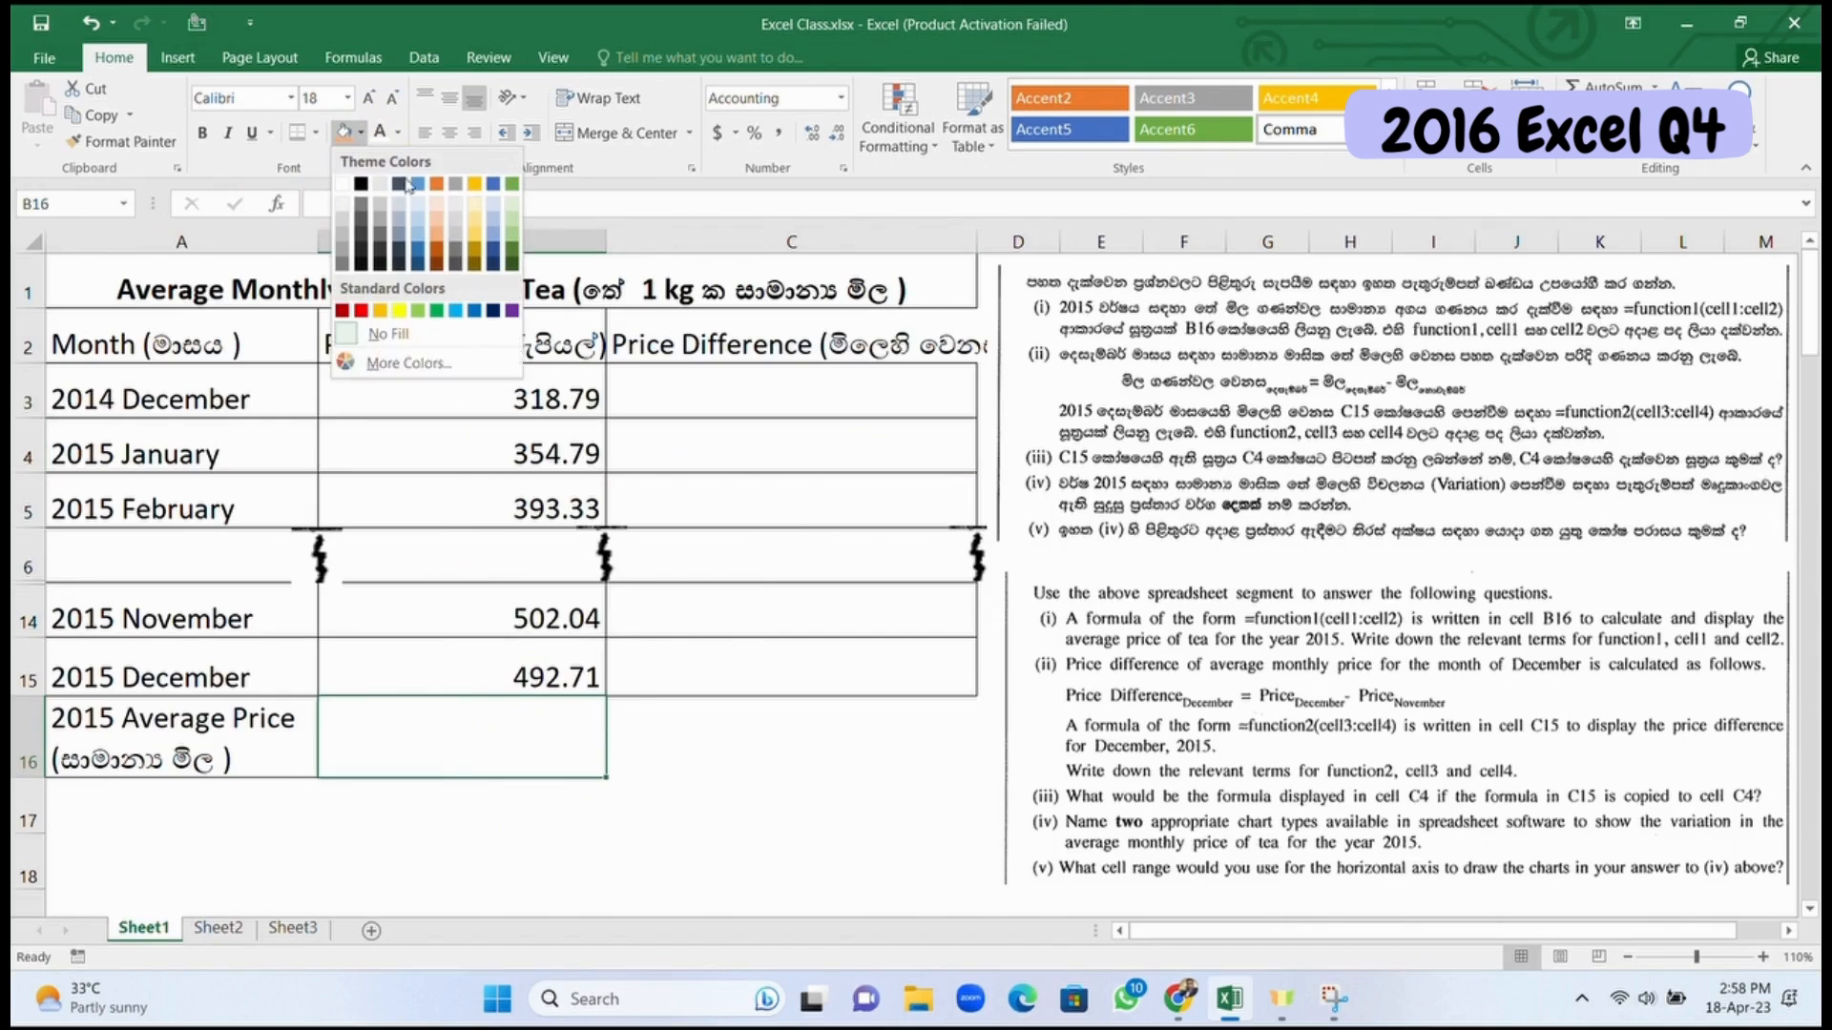
left_click(398, 310)
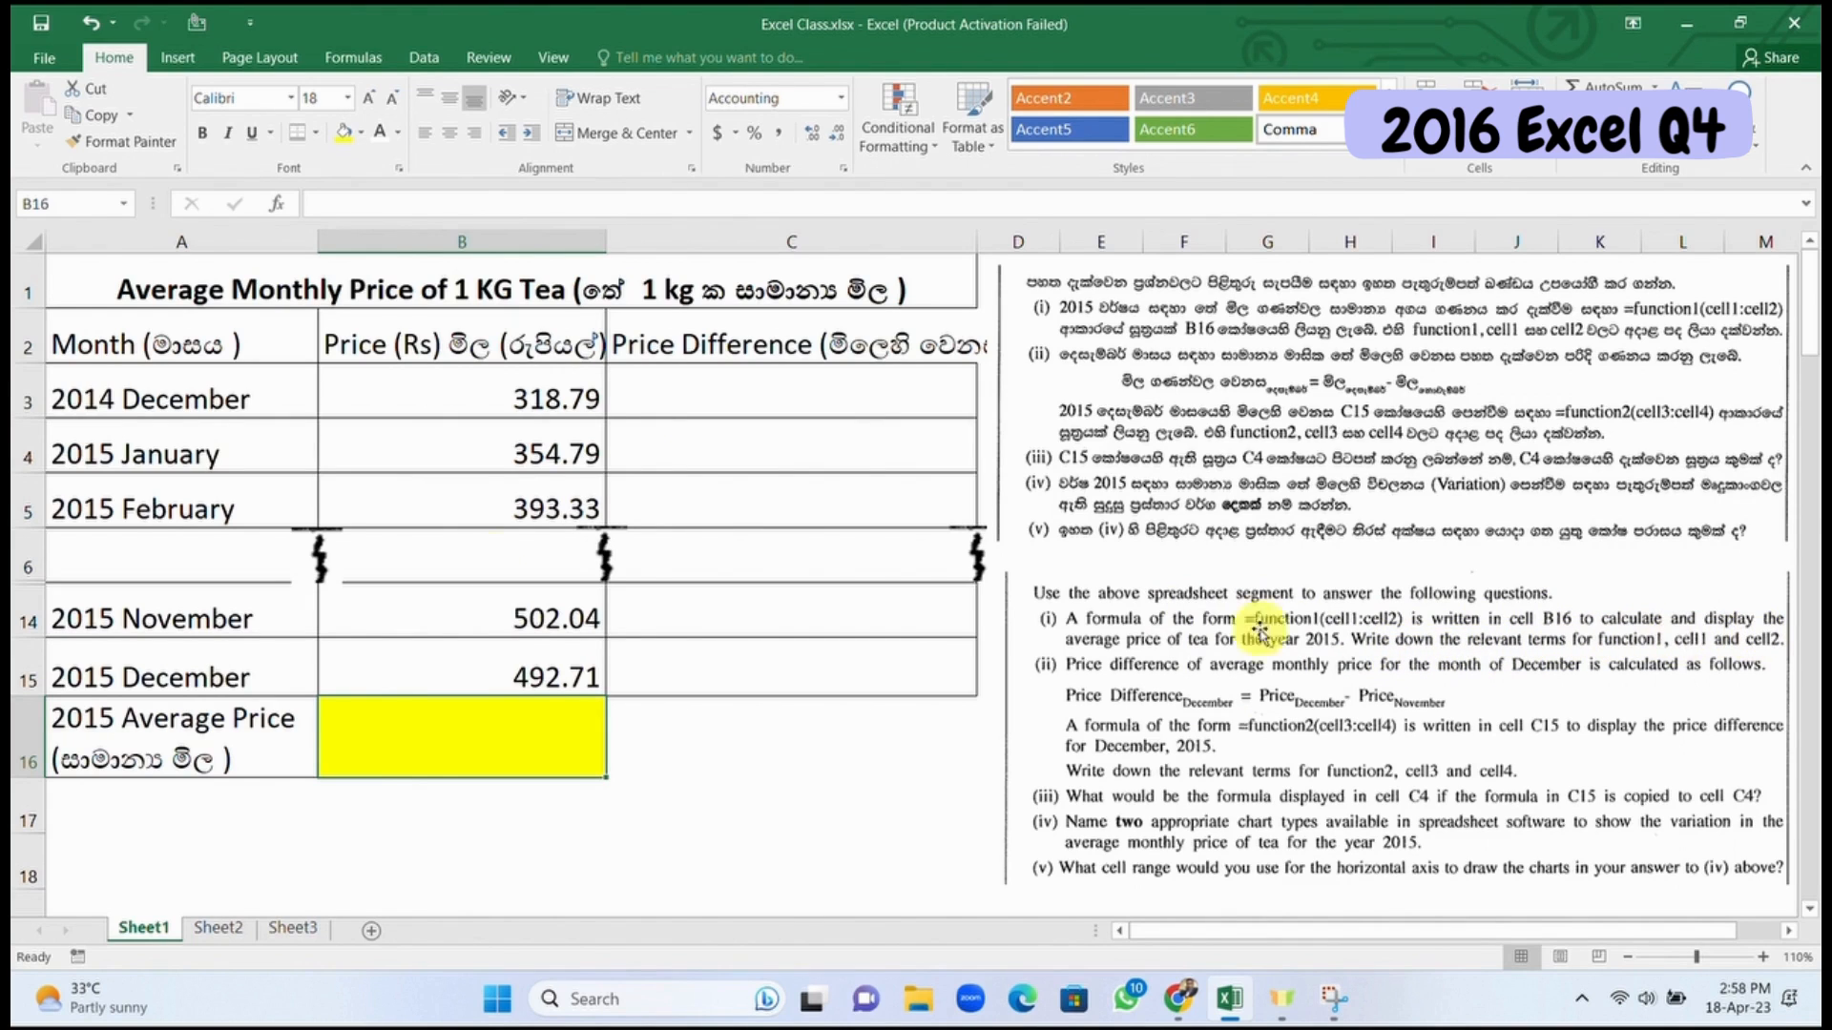
Step: Calculate the 2015 average tea price in cell B16 with the formula =AVERAGE(B4:B15)
left_click(822, 706)
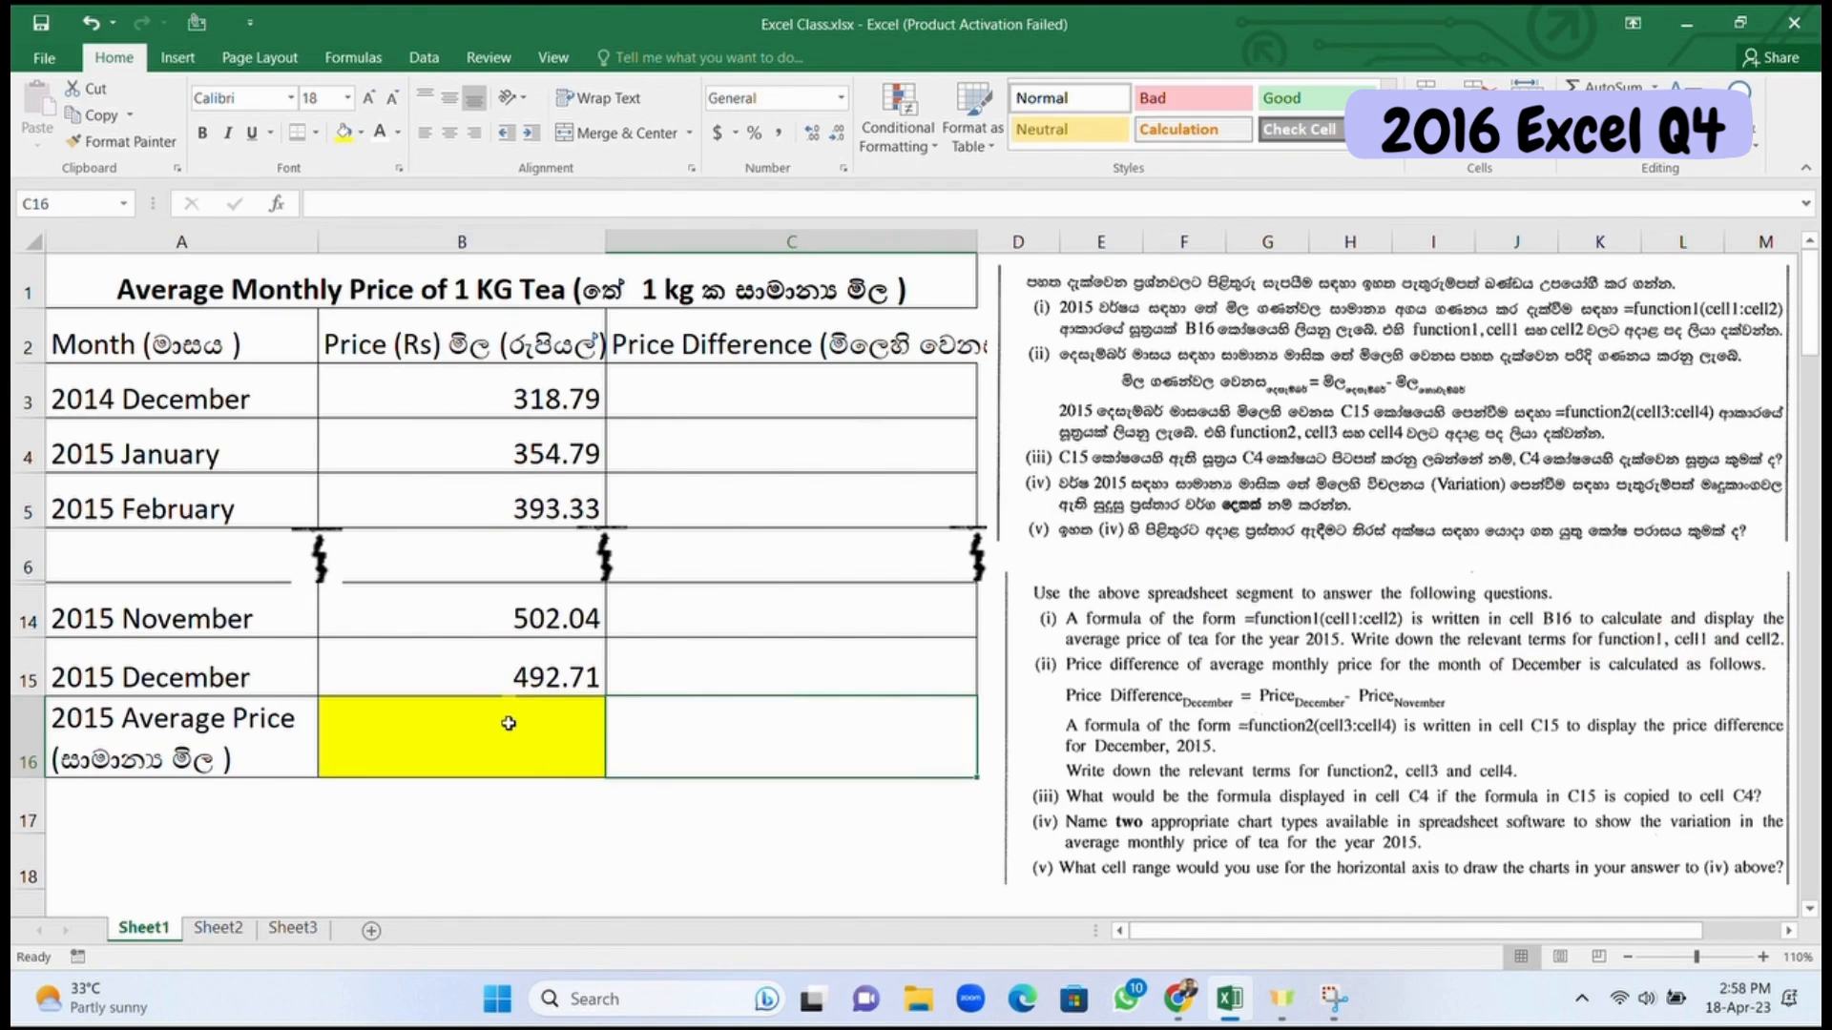
left_click(508, 723)
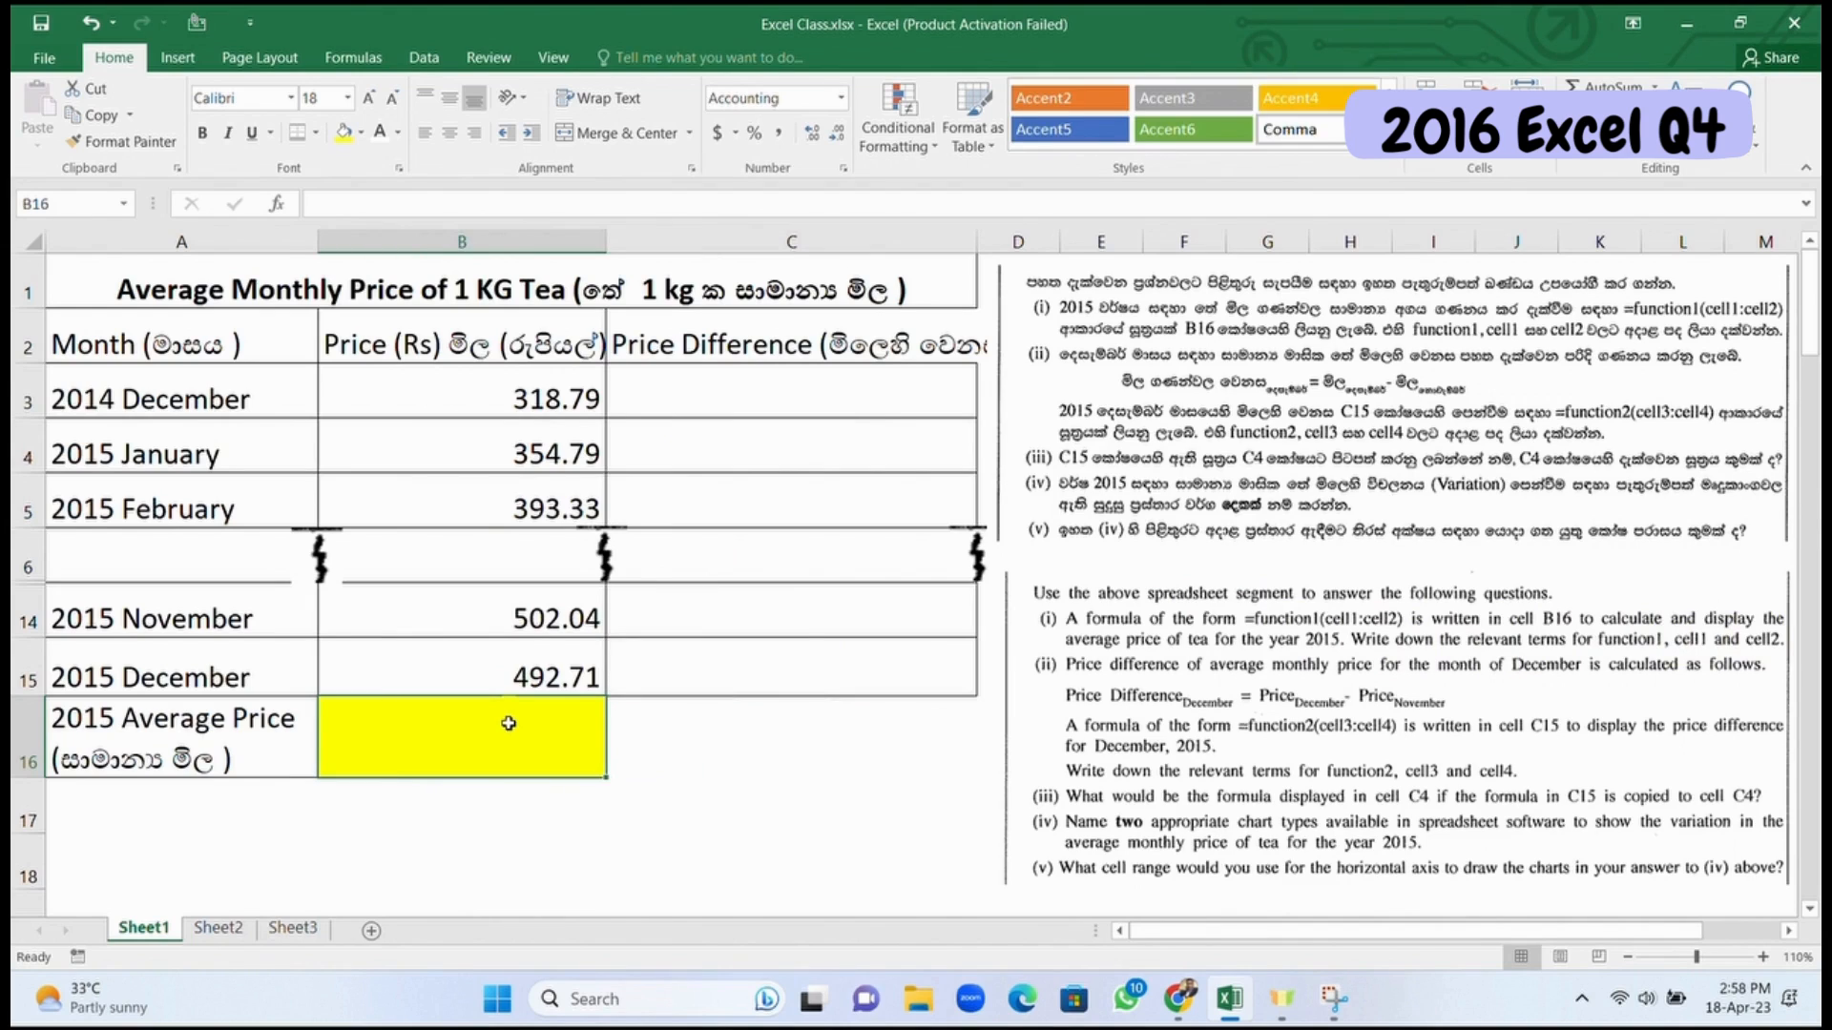
type("=ave")
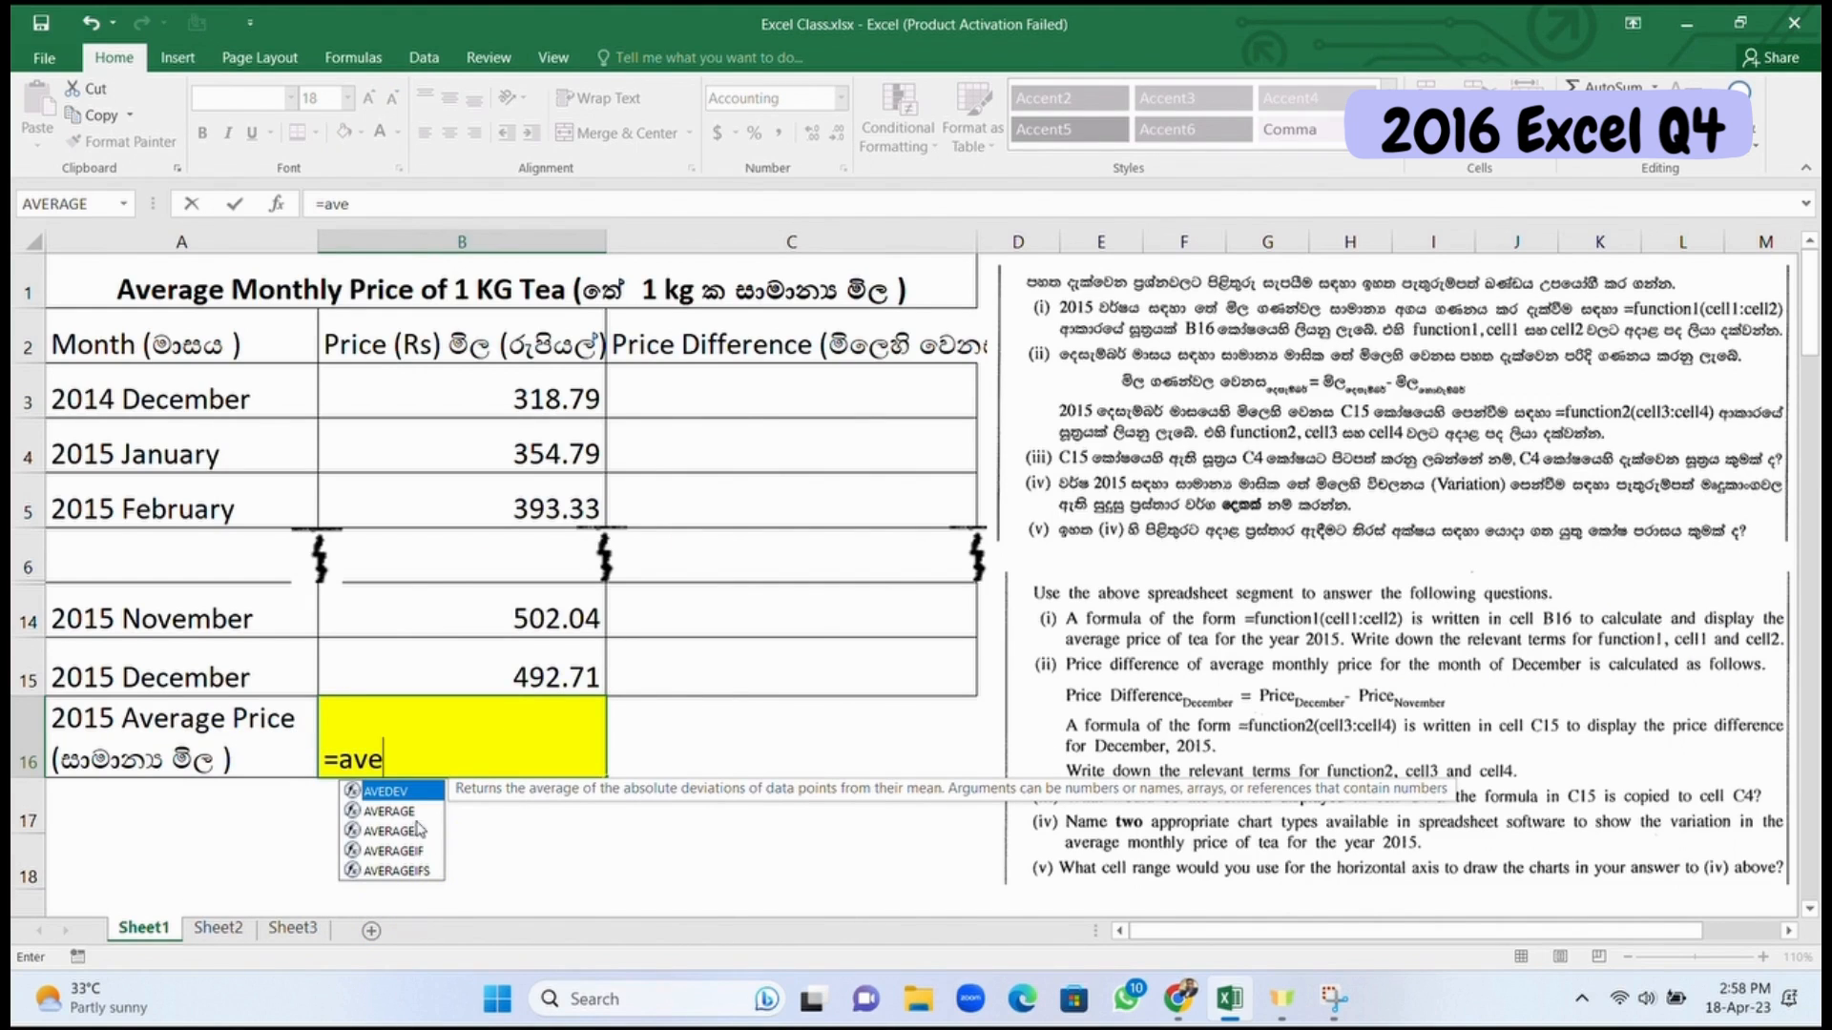
double_click(409, 811)
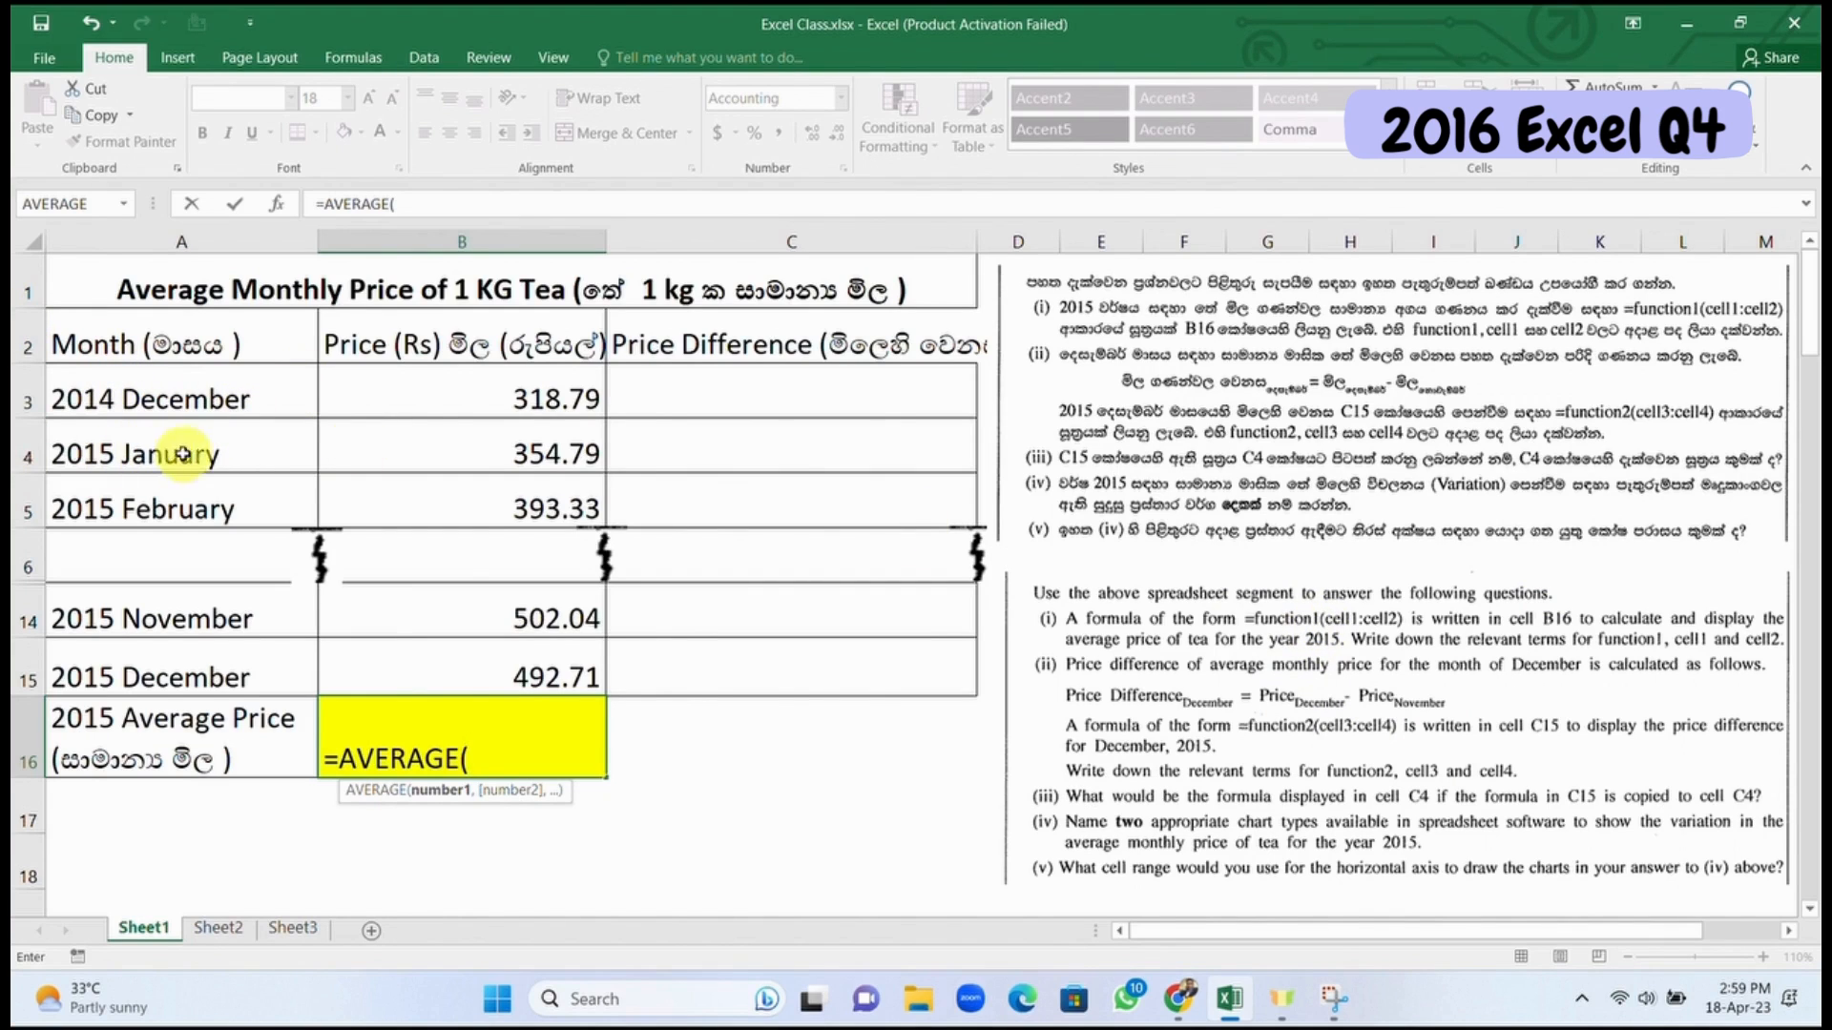
left_click(524, 447)
left_click_drag(524, 447, 570, 683)
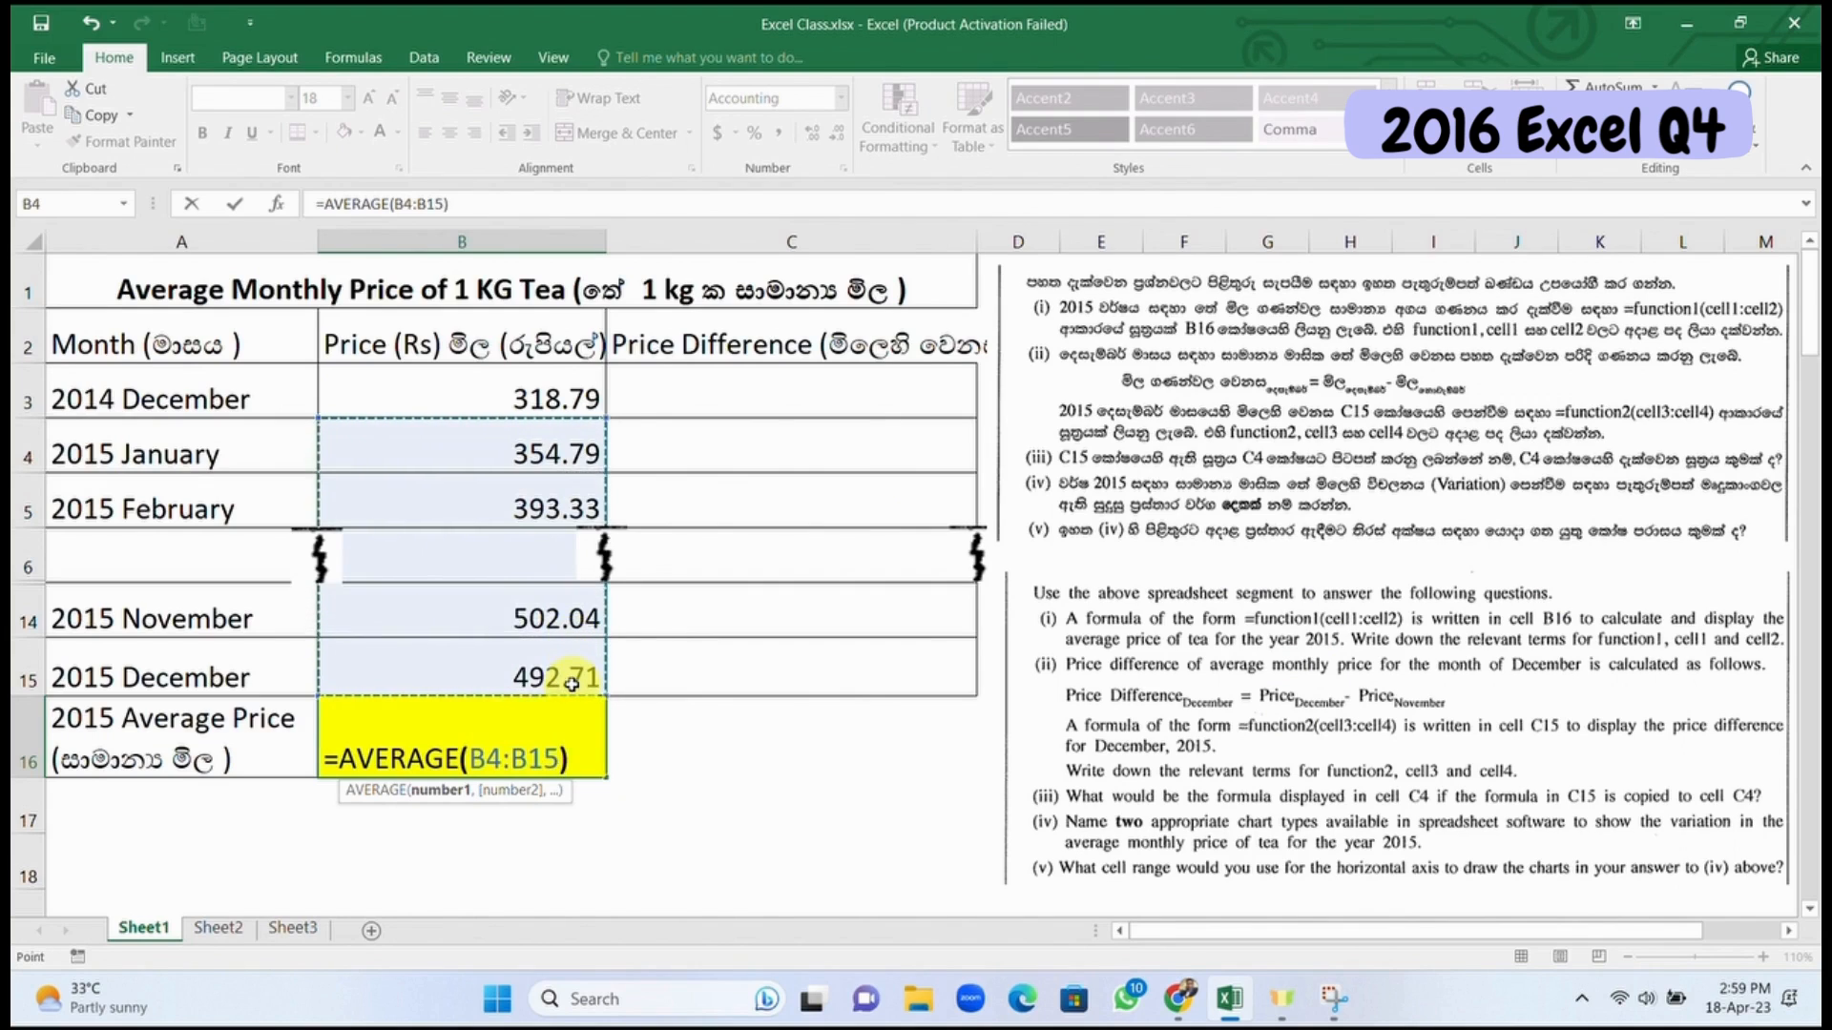
key("Return")
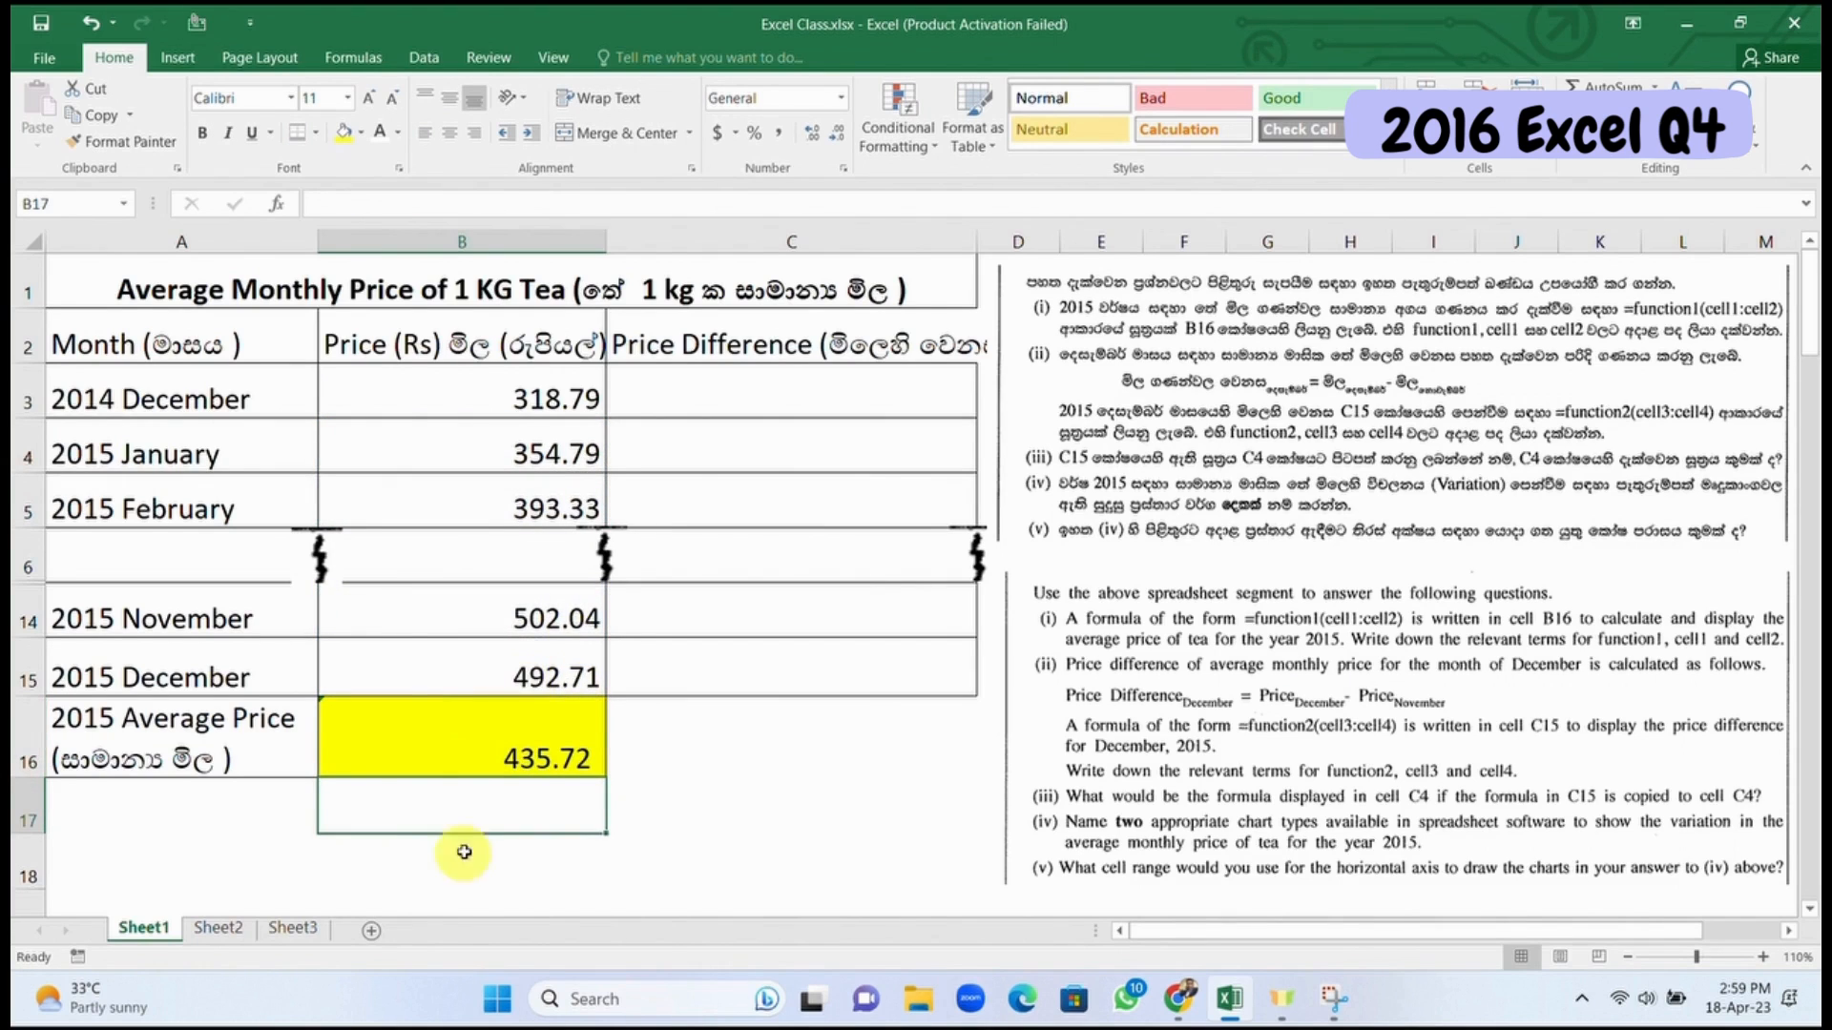
Step: Copy the formula =AVERAGE(B4:B15) from B16 and show it as plain text in cell B17
left_click(477, 750)
left_click_drag(498, 203, 14, 122)
key("ctrl+c")
left_click(497, 809)
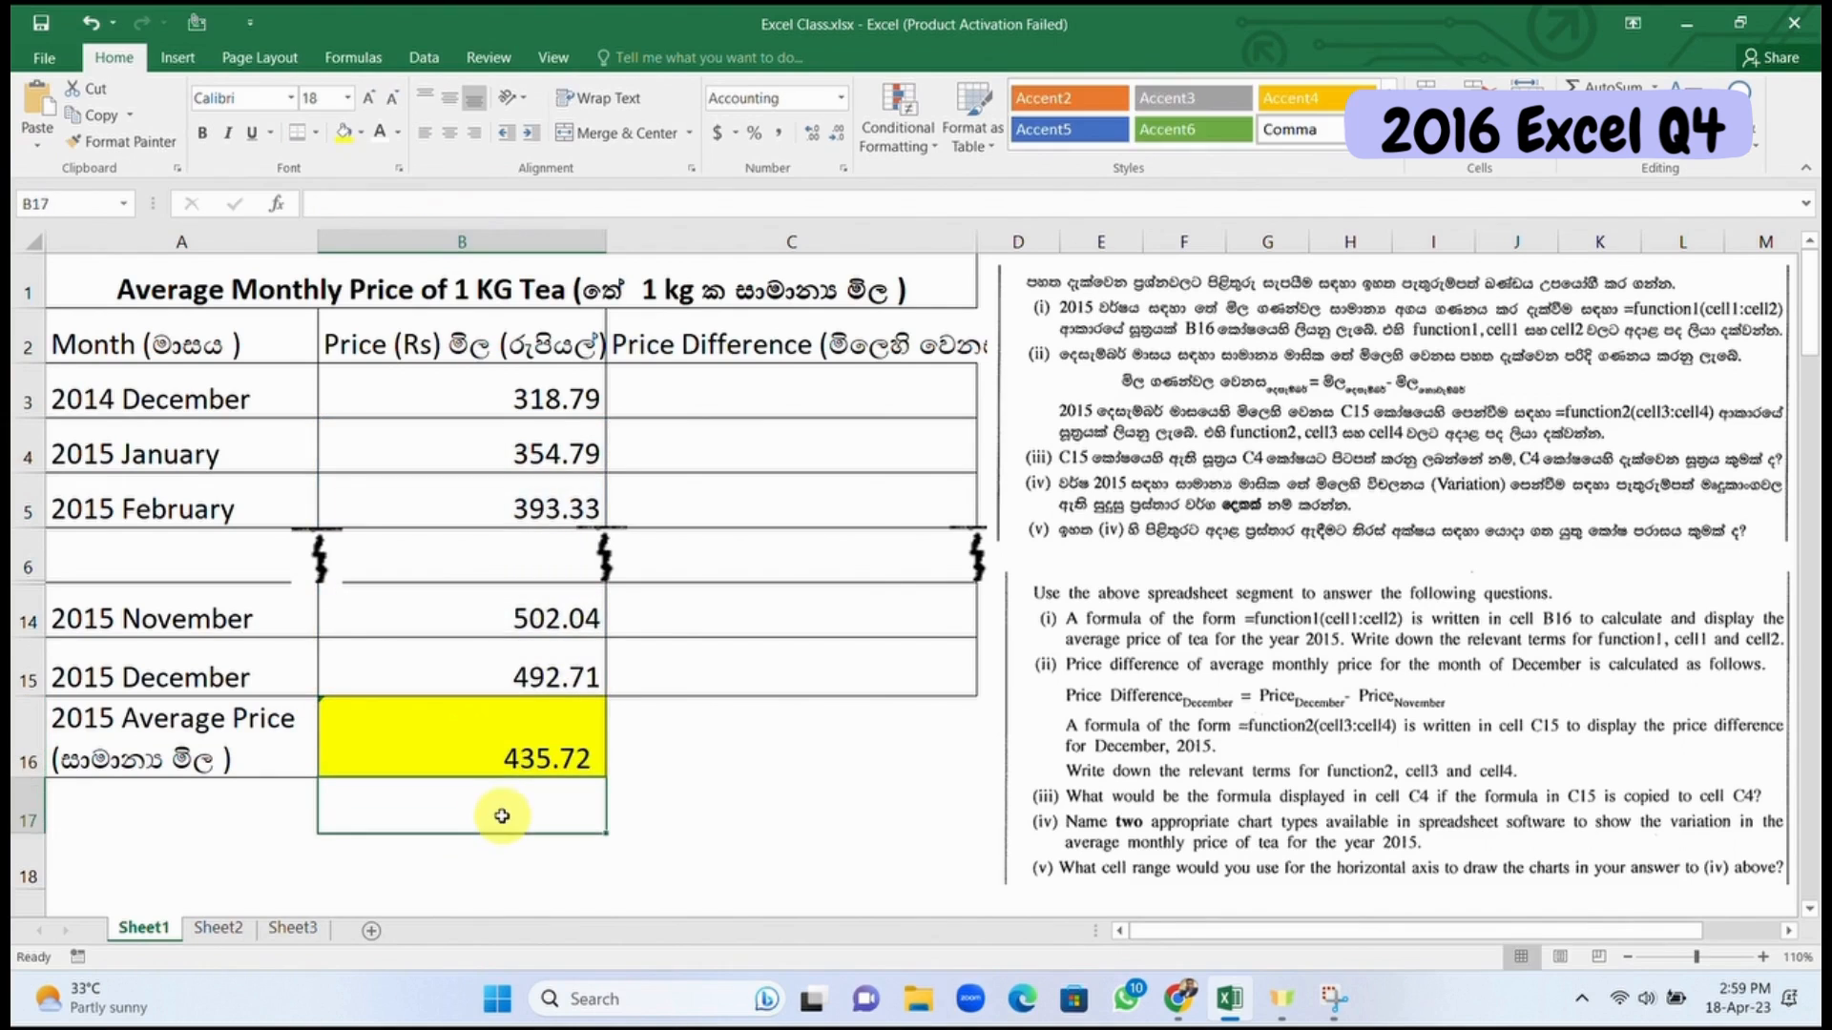
double_click(494, 809)
key("ctrl+v")
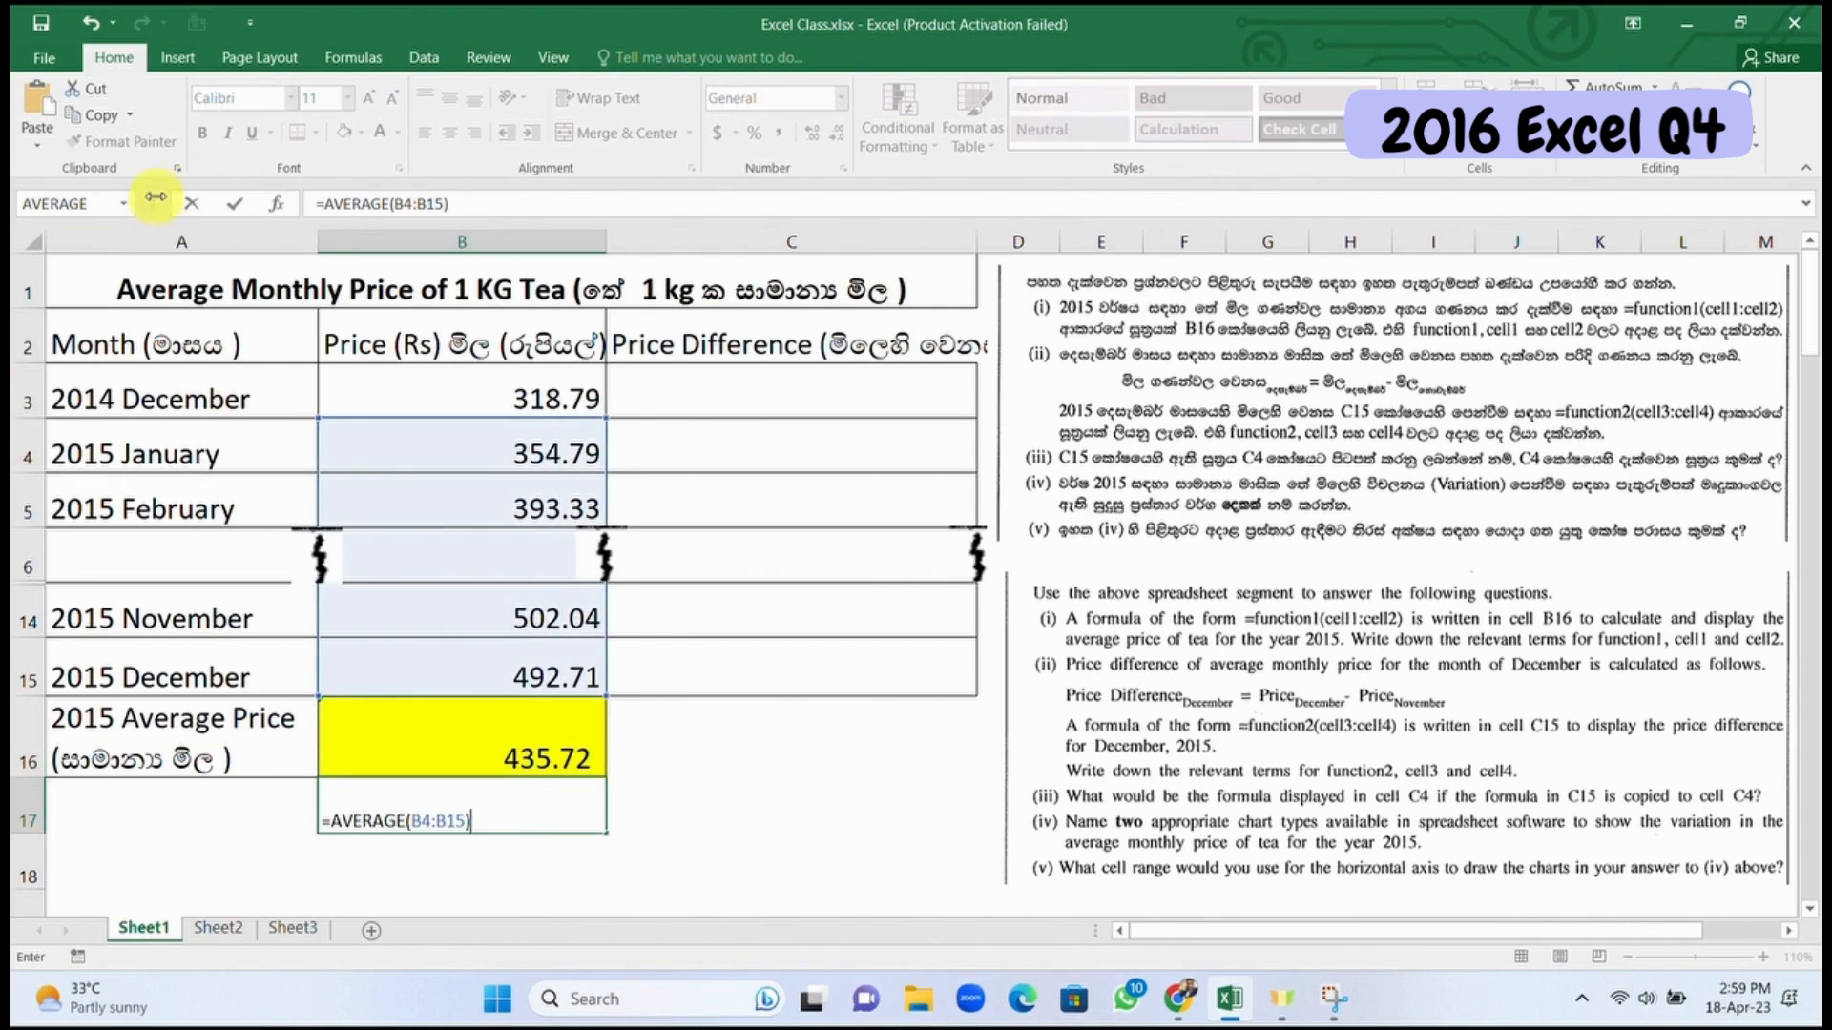
key("Home")
type("'")
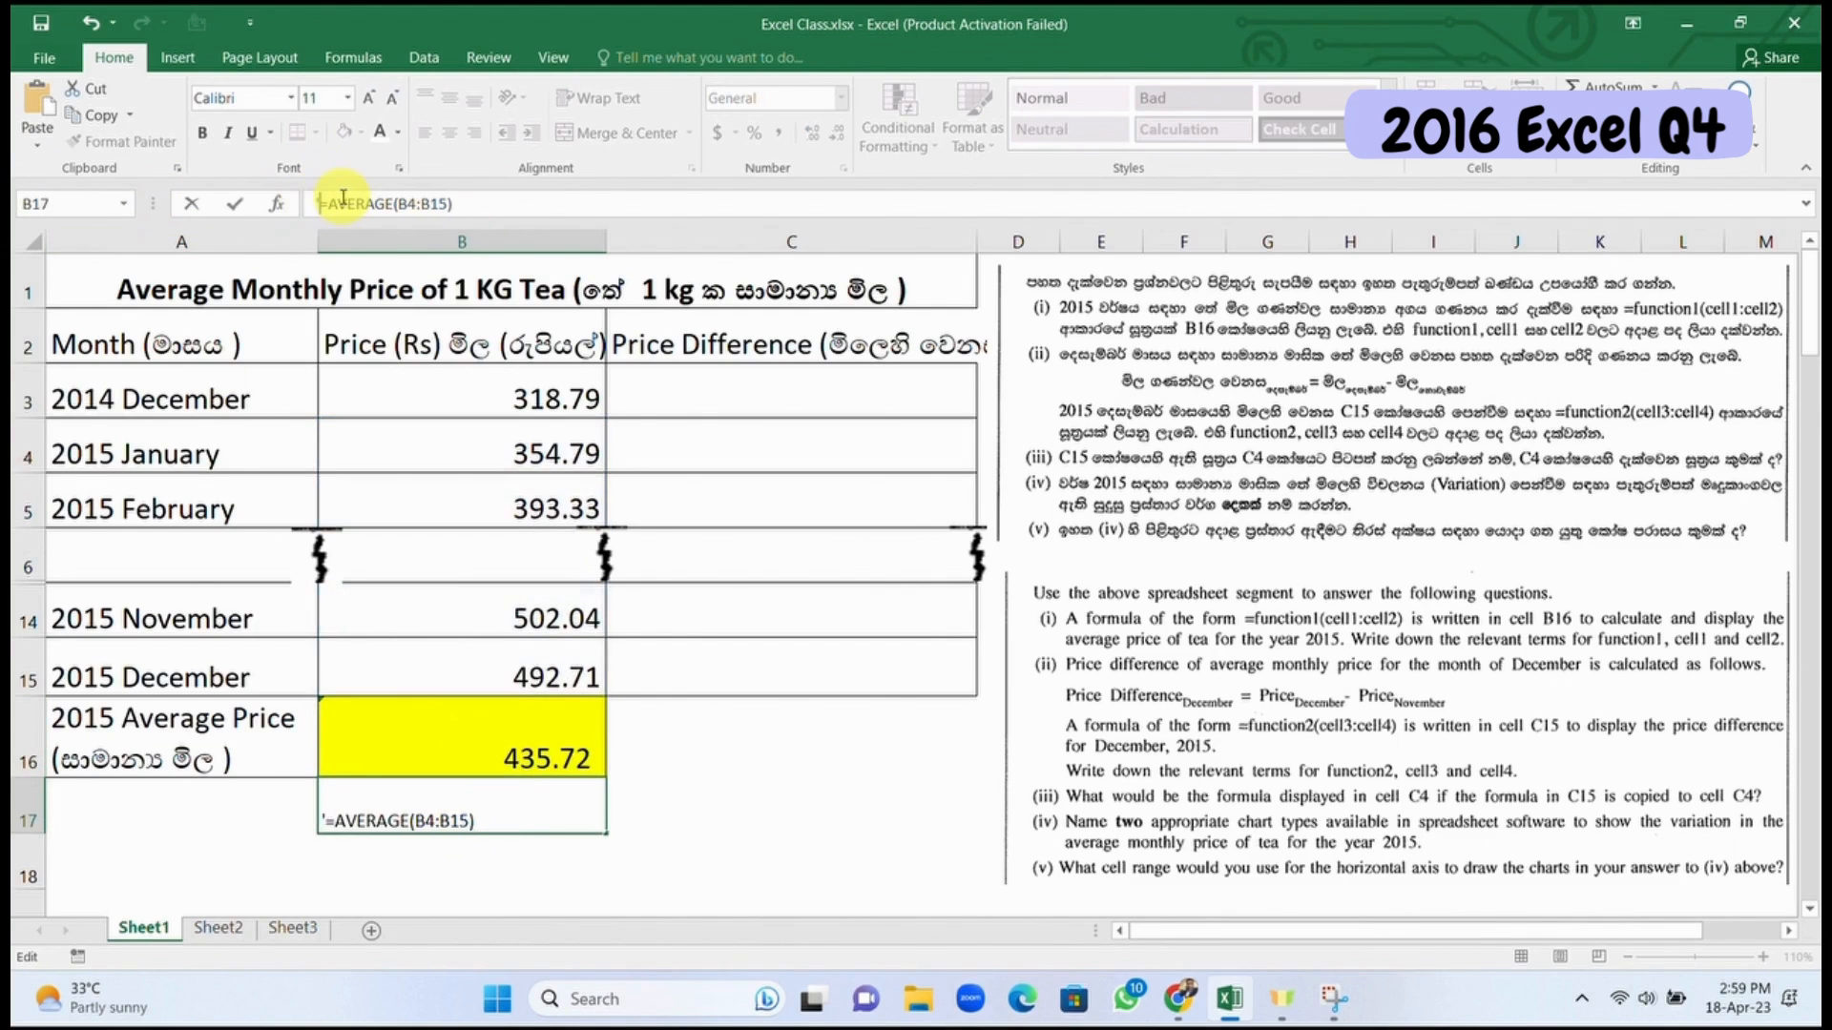
key("ctrl+Return")
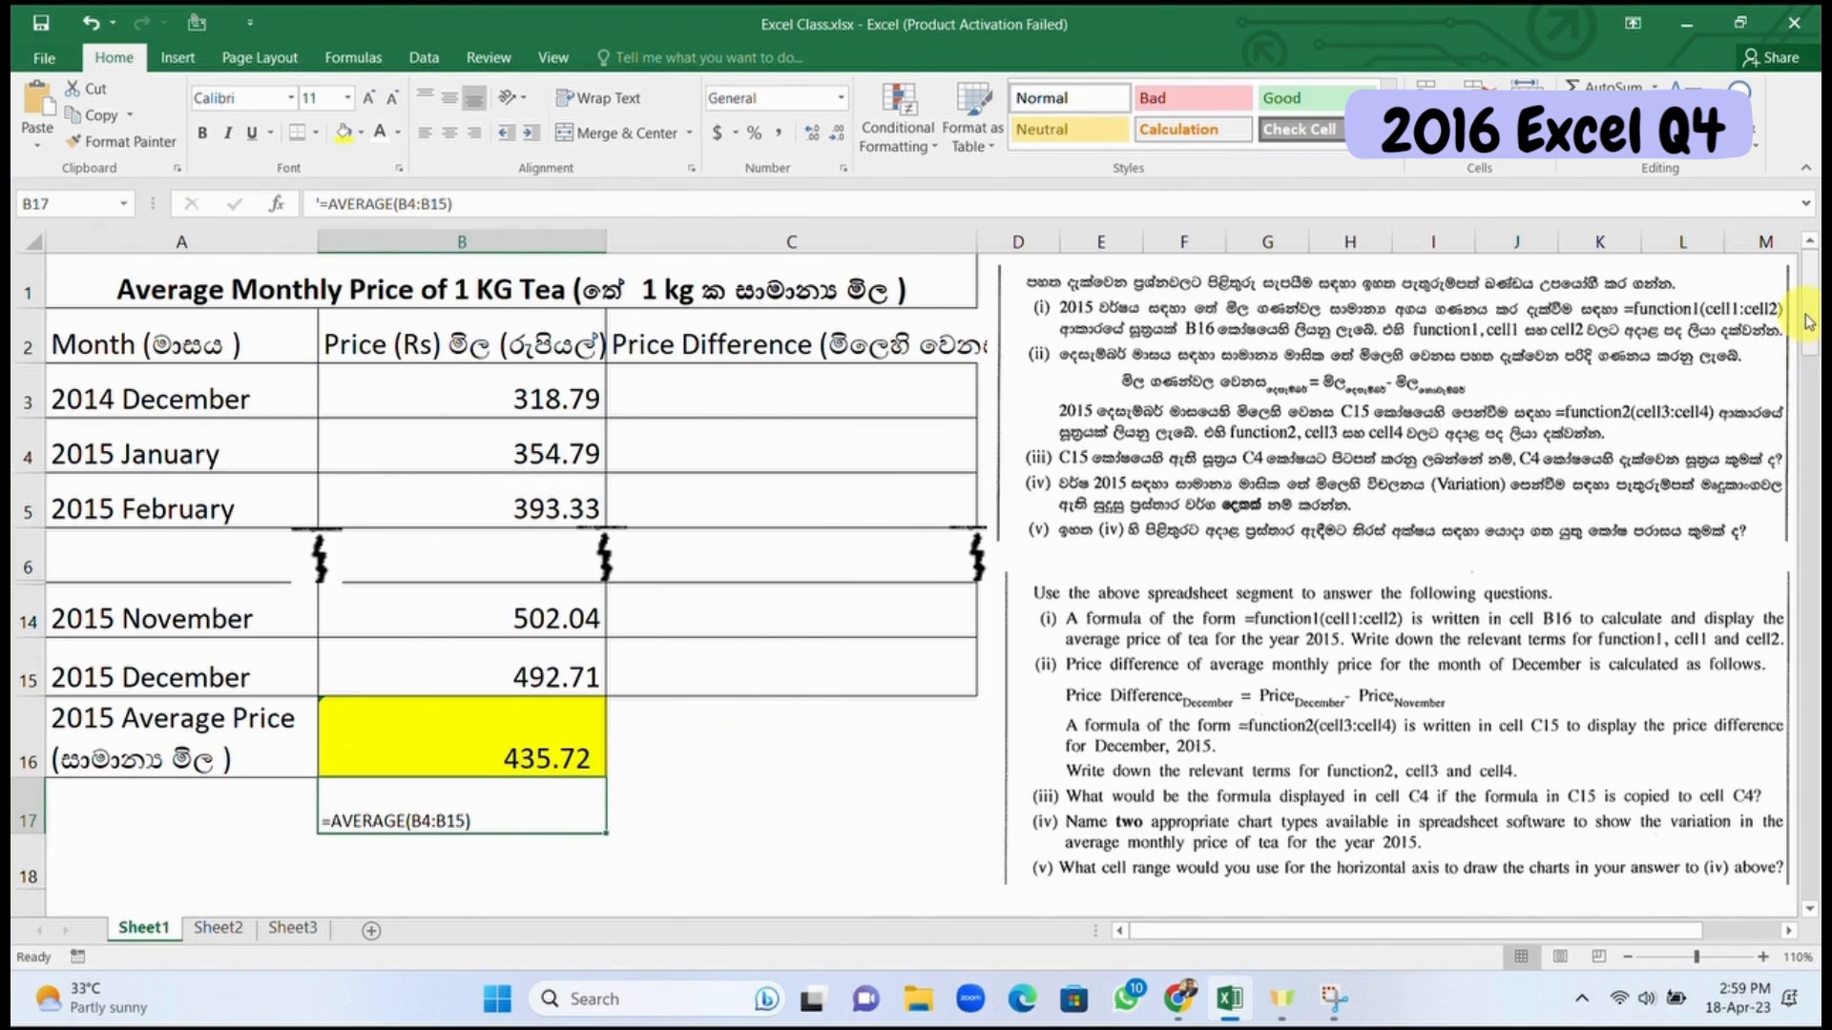
Step: Compare the formula text in B17 with the model answer to question (i) in row 20
left_click_drag(1807, 324, 1809, 358)
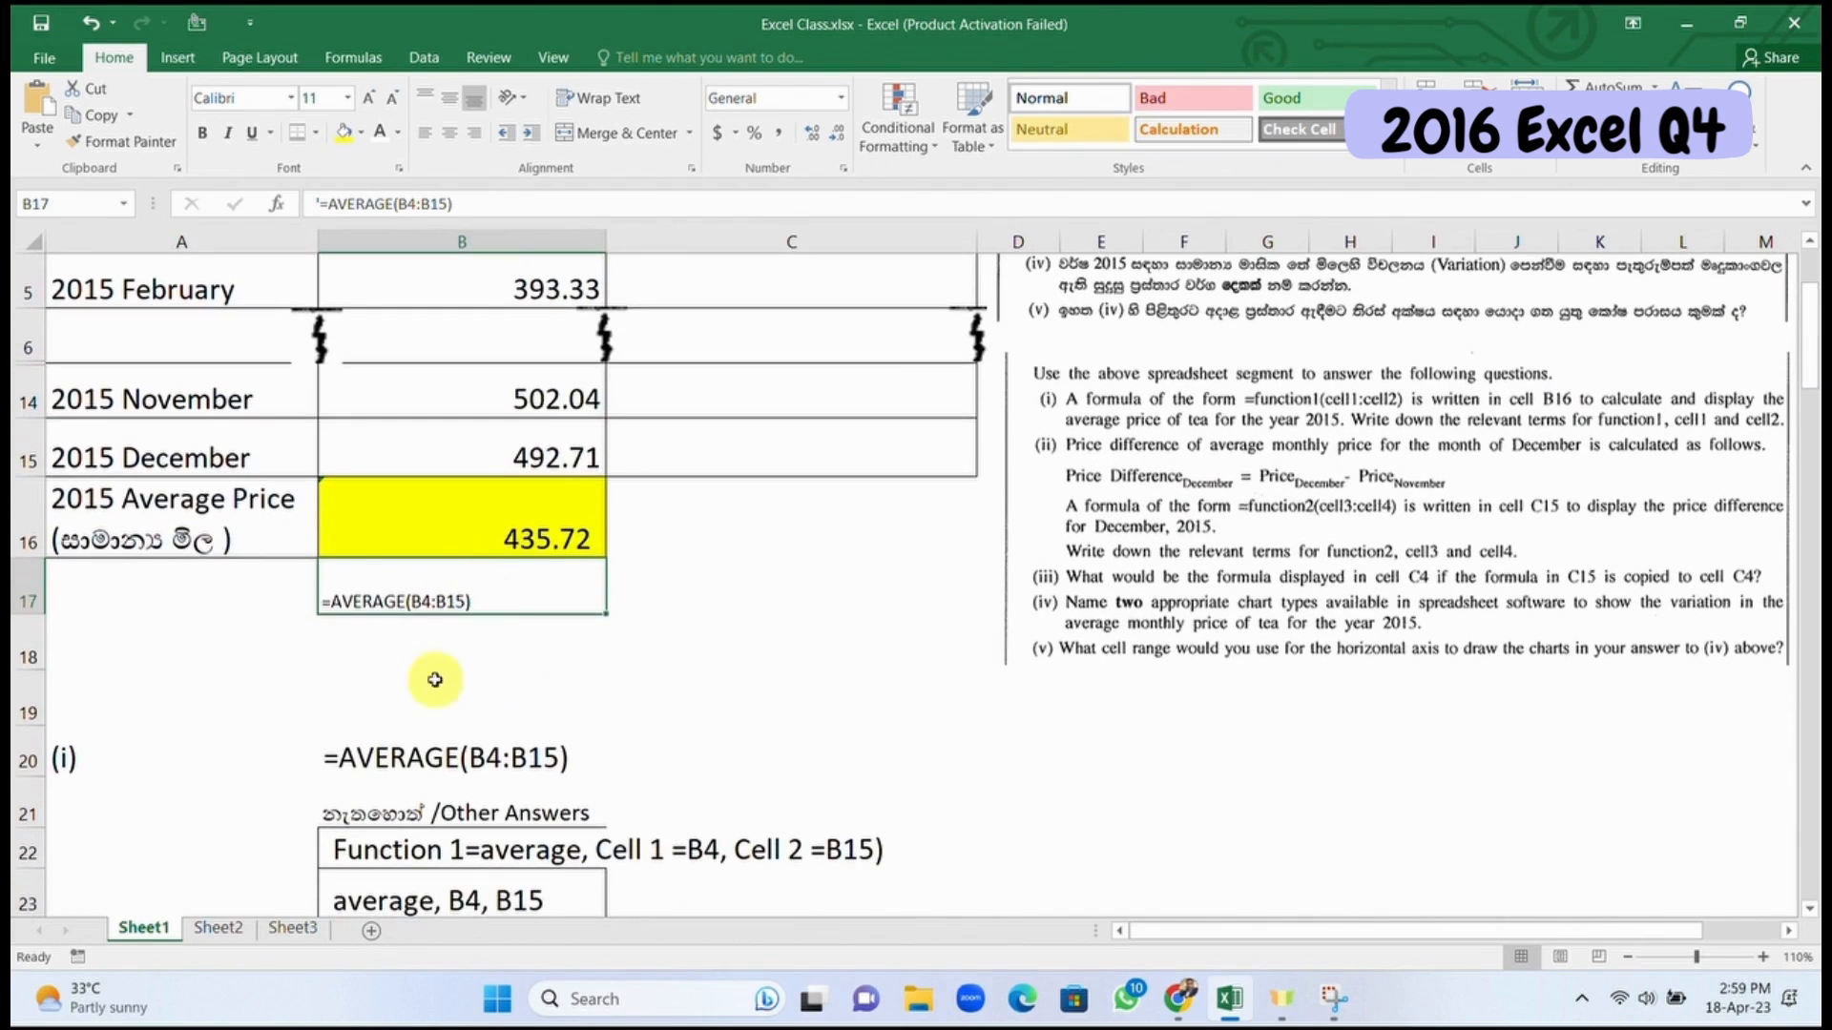
left_click(403, 760)
double_click(430, 601)
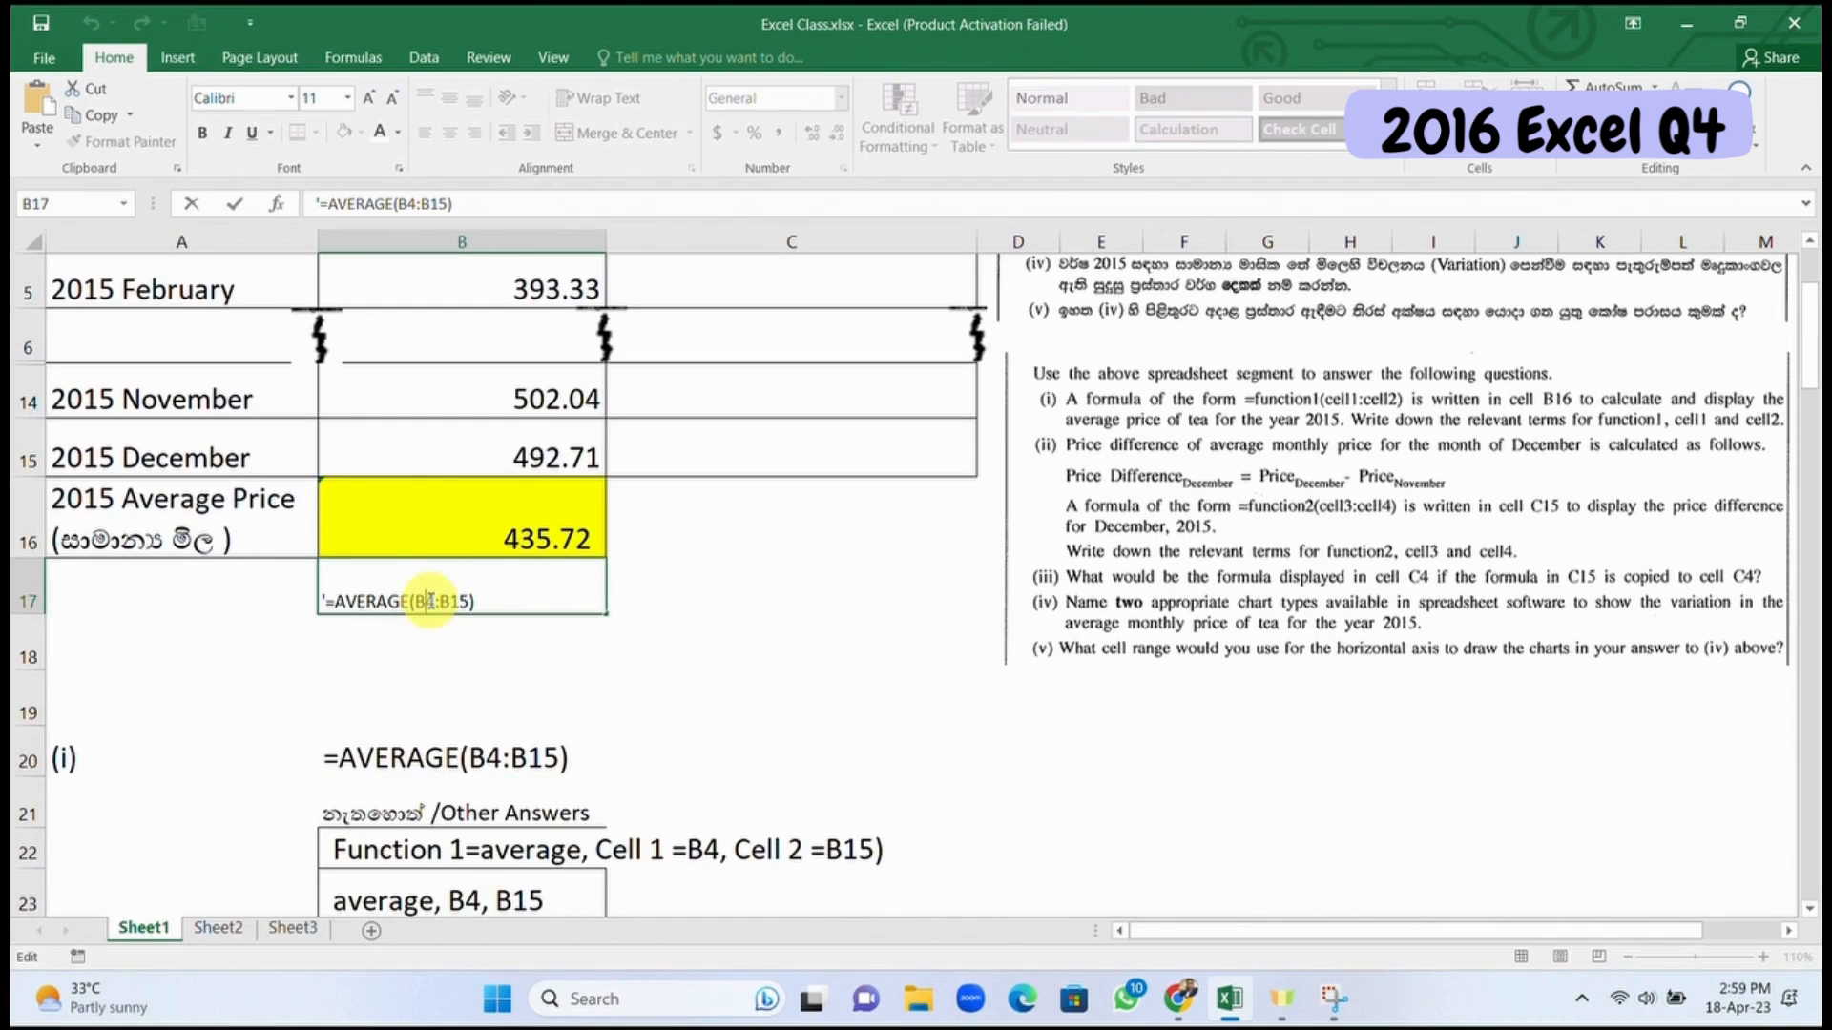
left_click(658, 692)
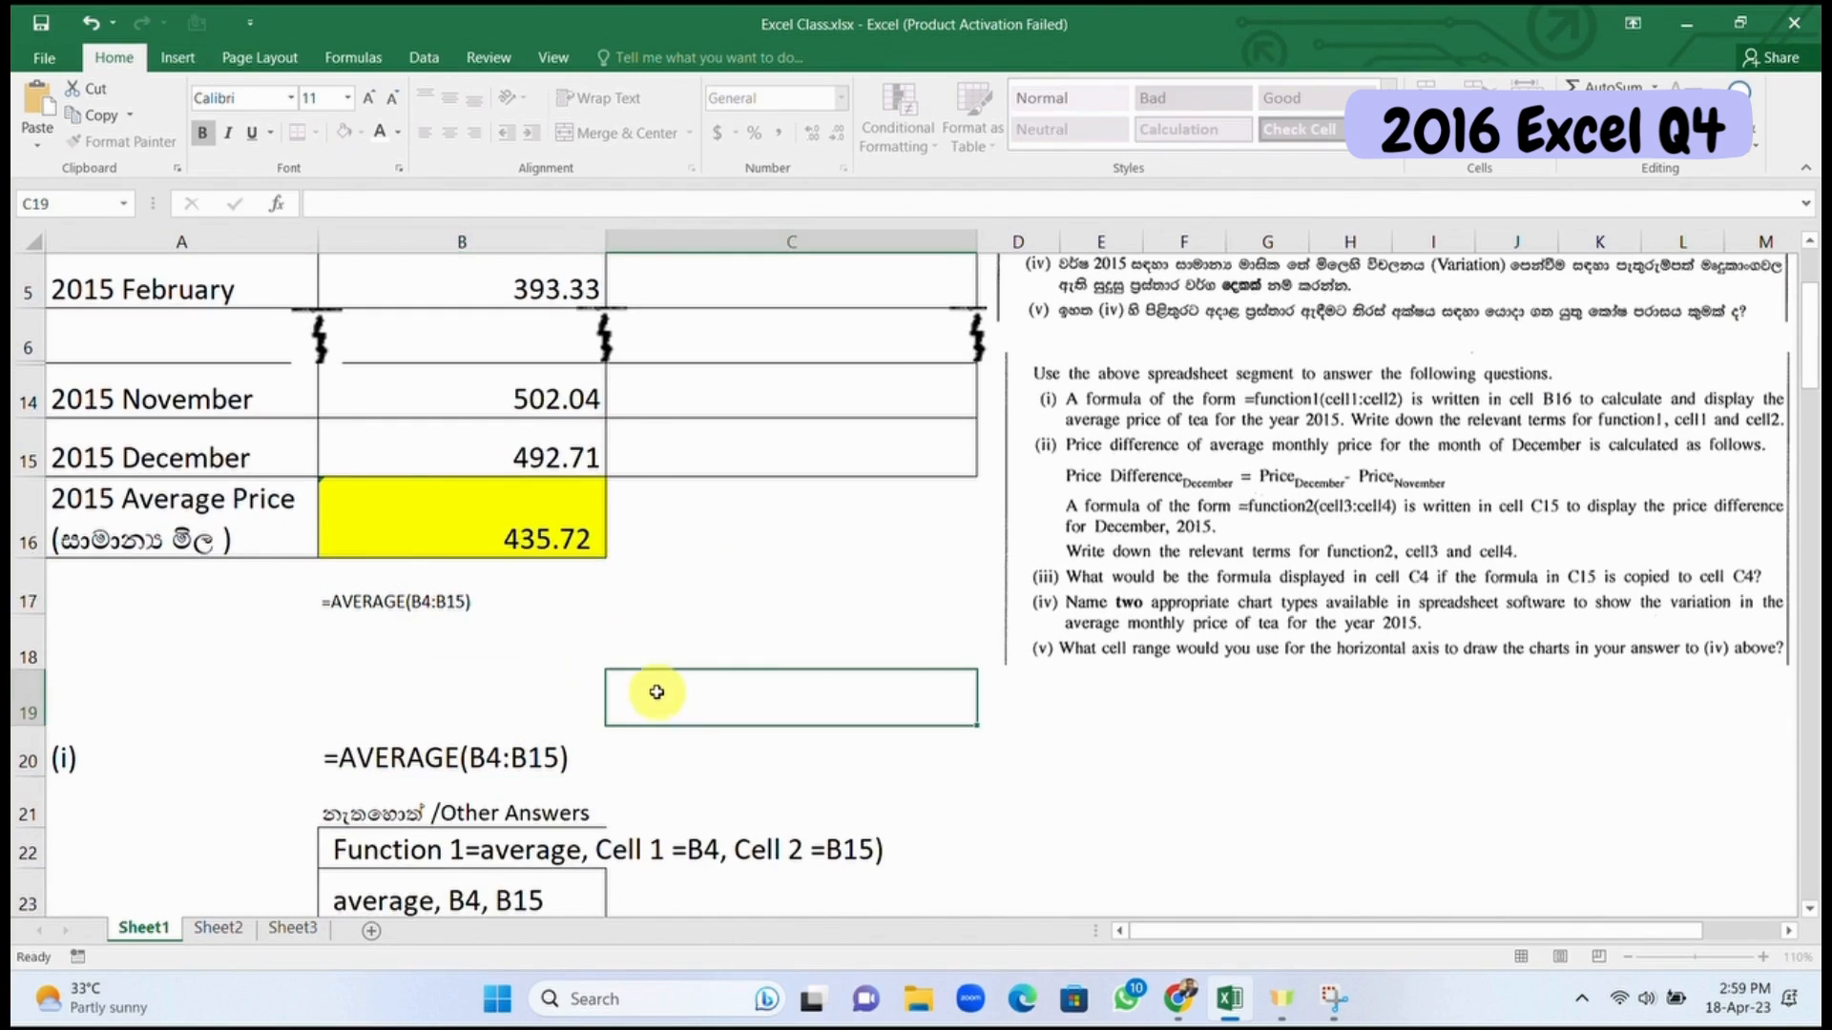
Step: Make the formula text =AVERAGE(B4:B15) in cell B17 bold
left_click(442, 611)
key("ctrl+b")
left_click(654, 680)
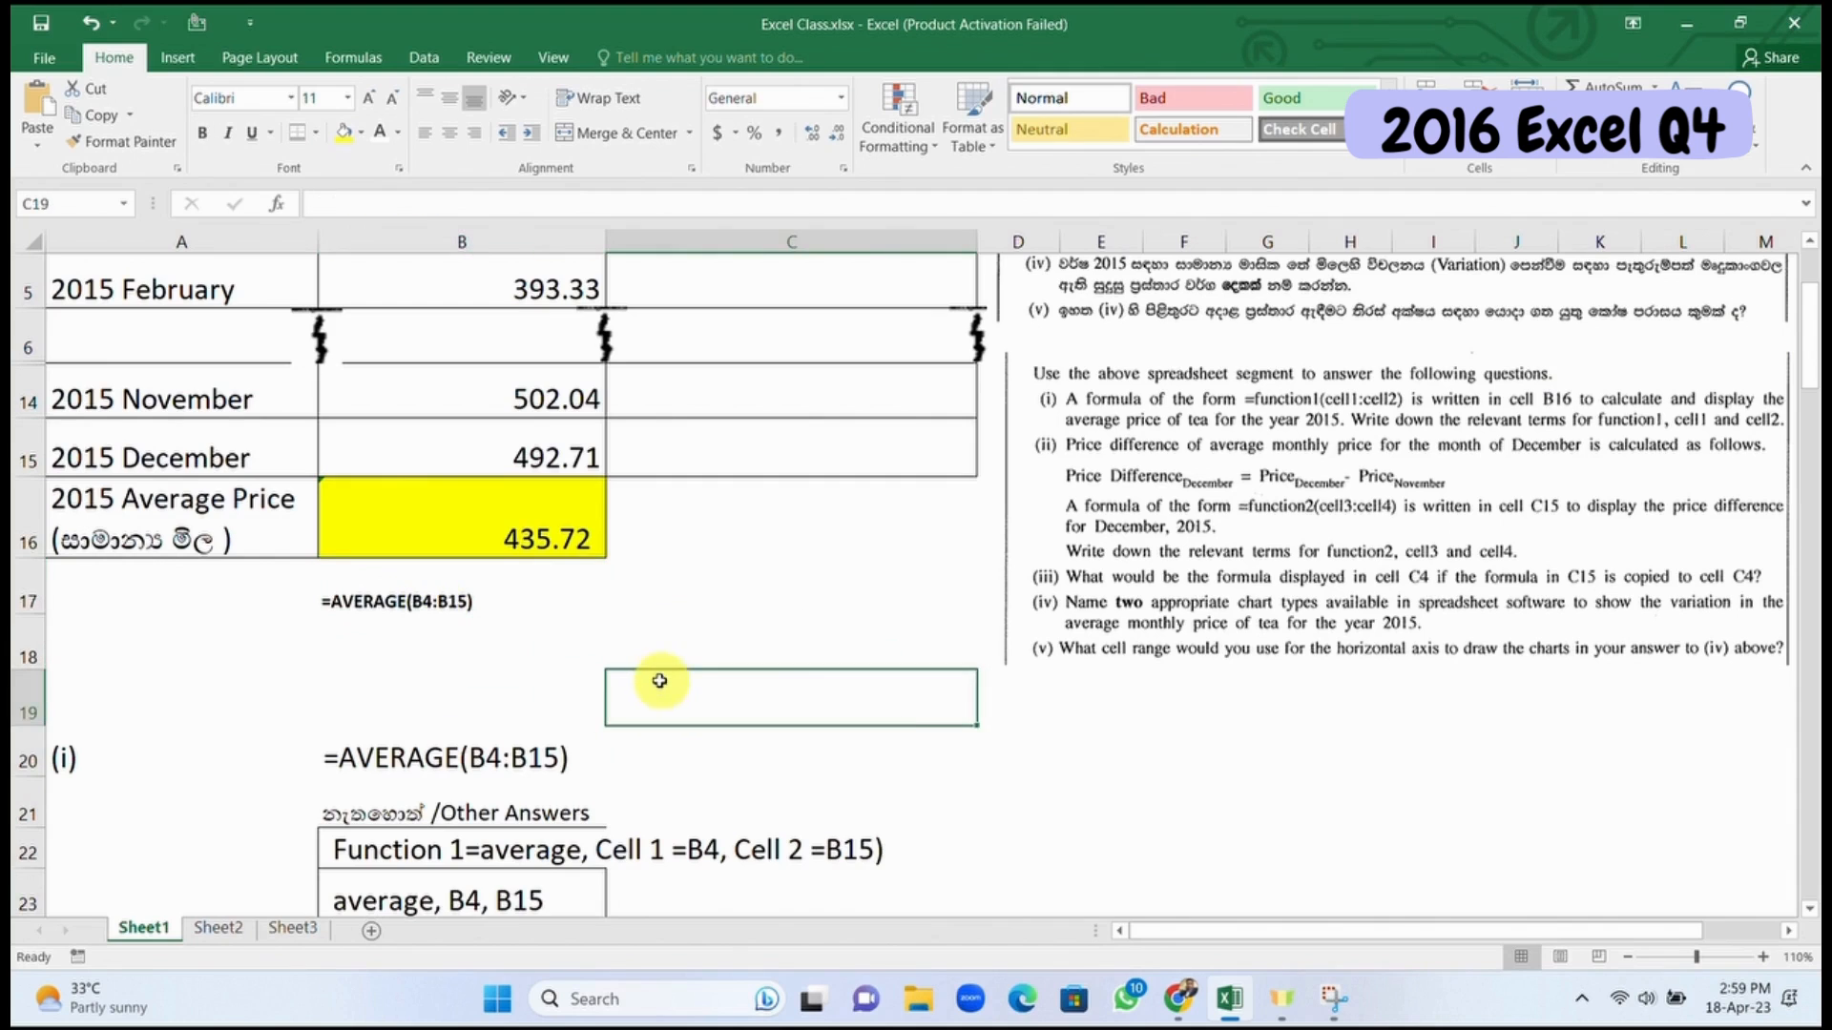
Step: Examine the alternative model answers to question (i) in B20:B23 against the question text and the price table
left_click(1810, 912)
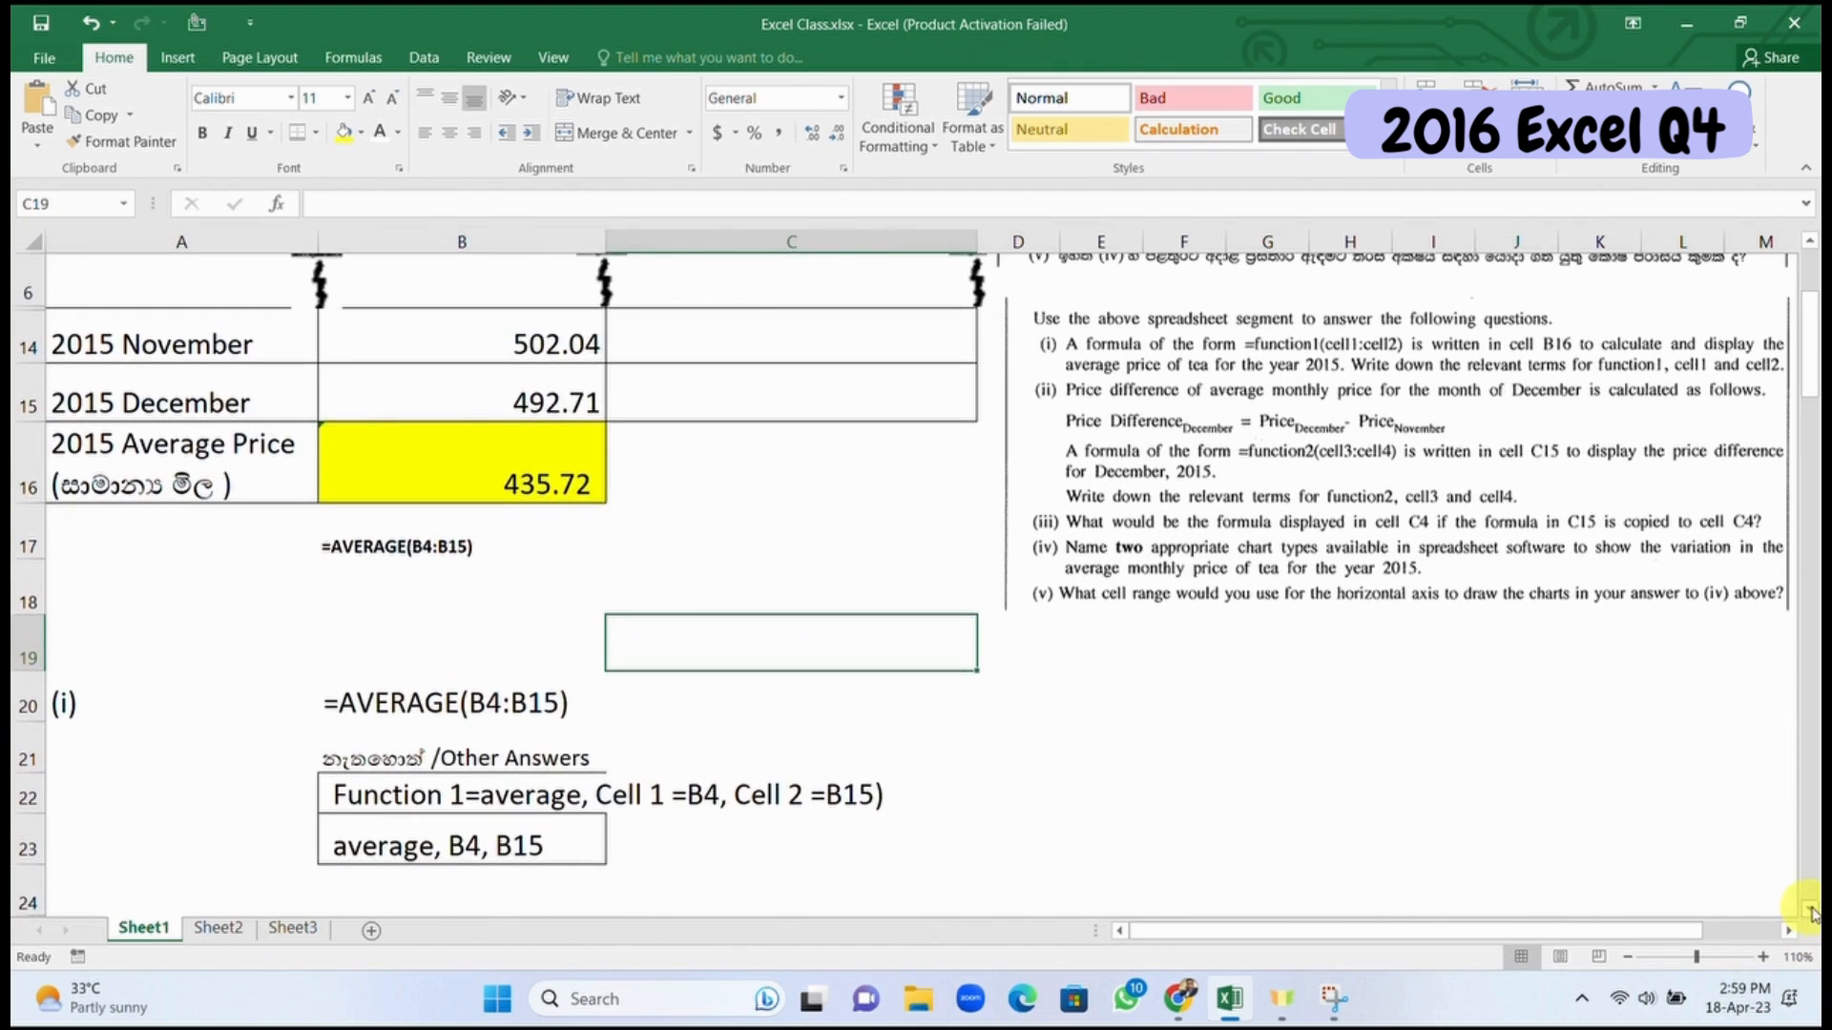
left_click(418, 698)
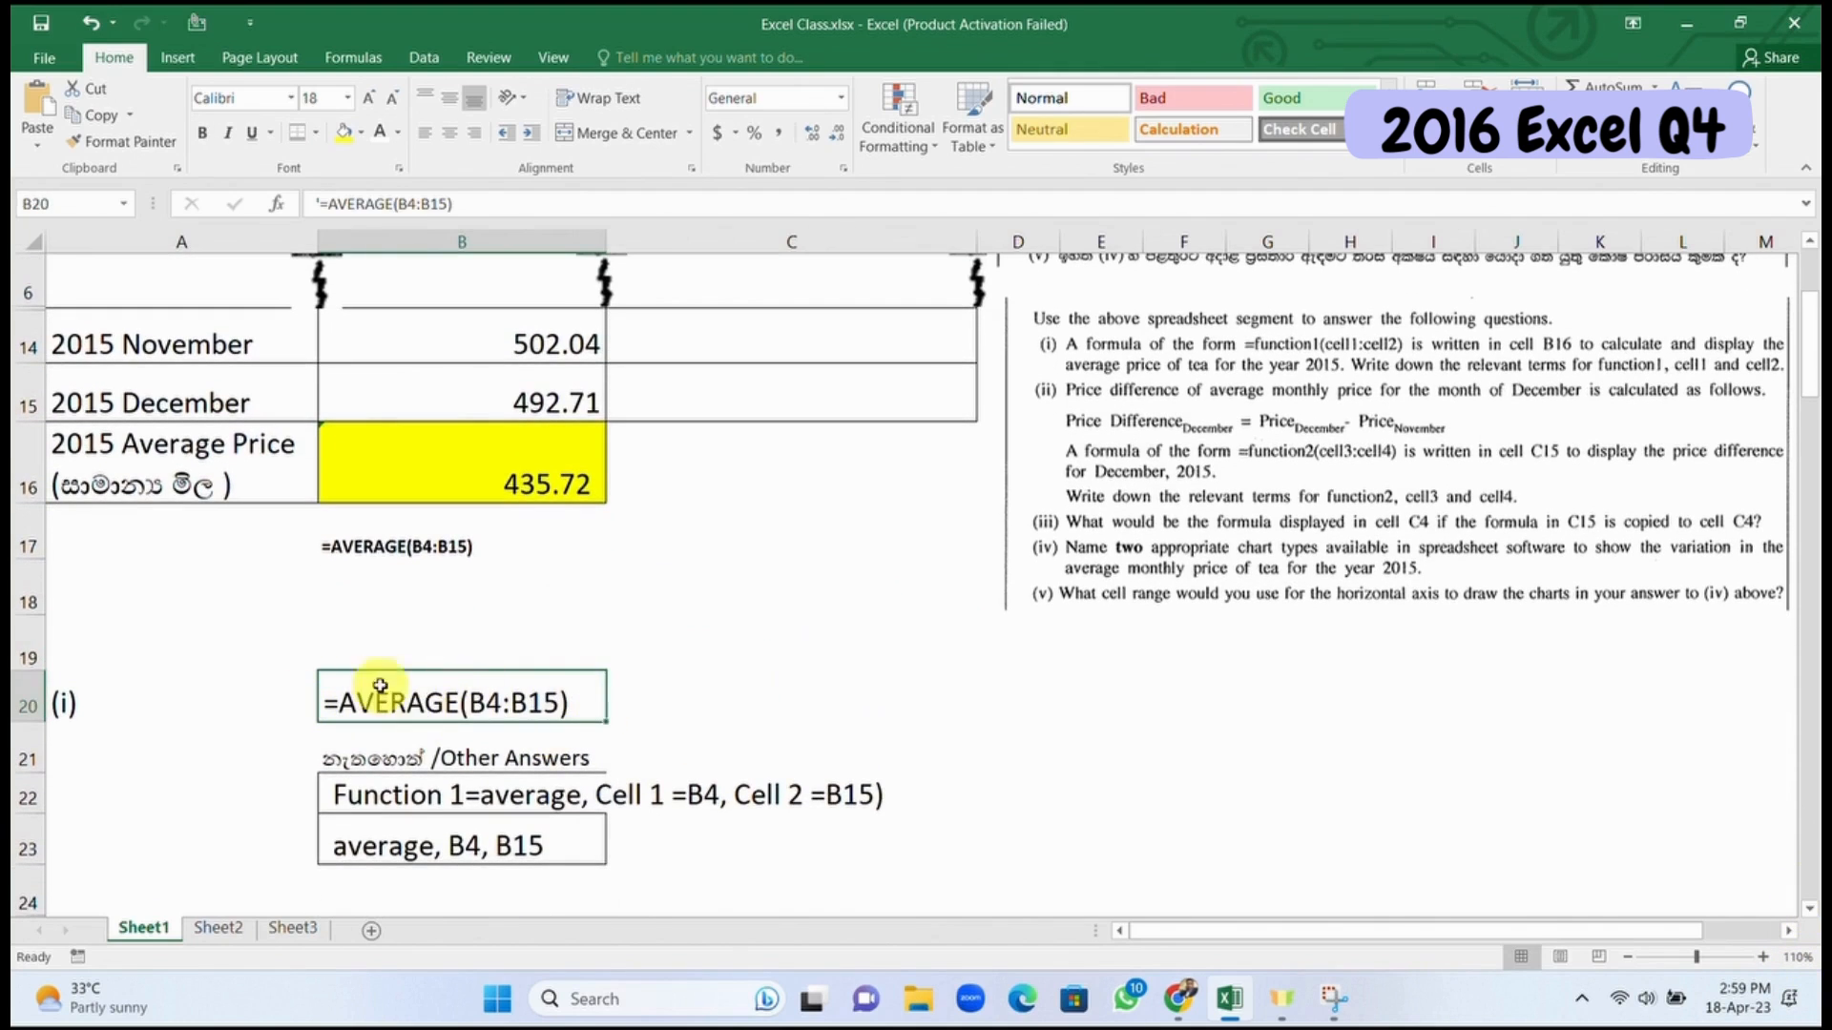
left_click(351, 760)
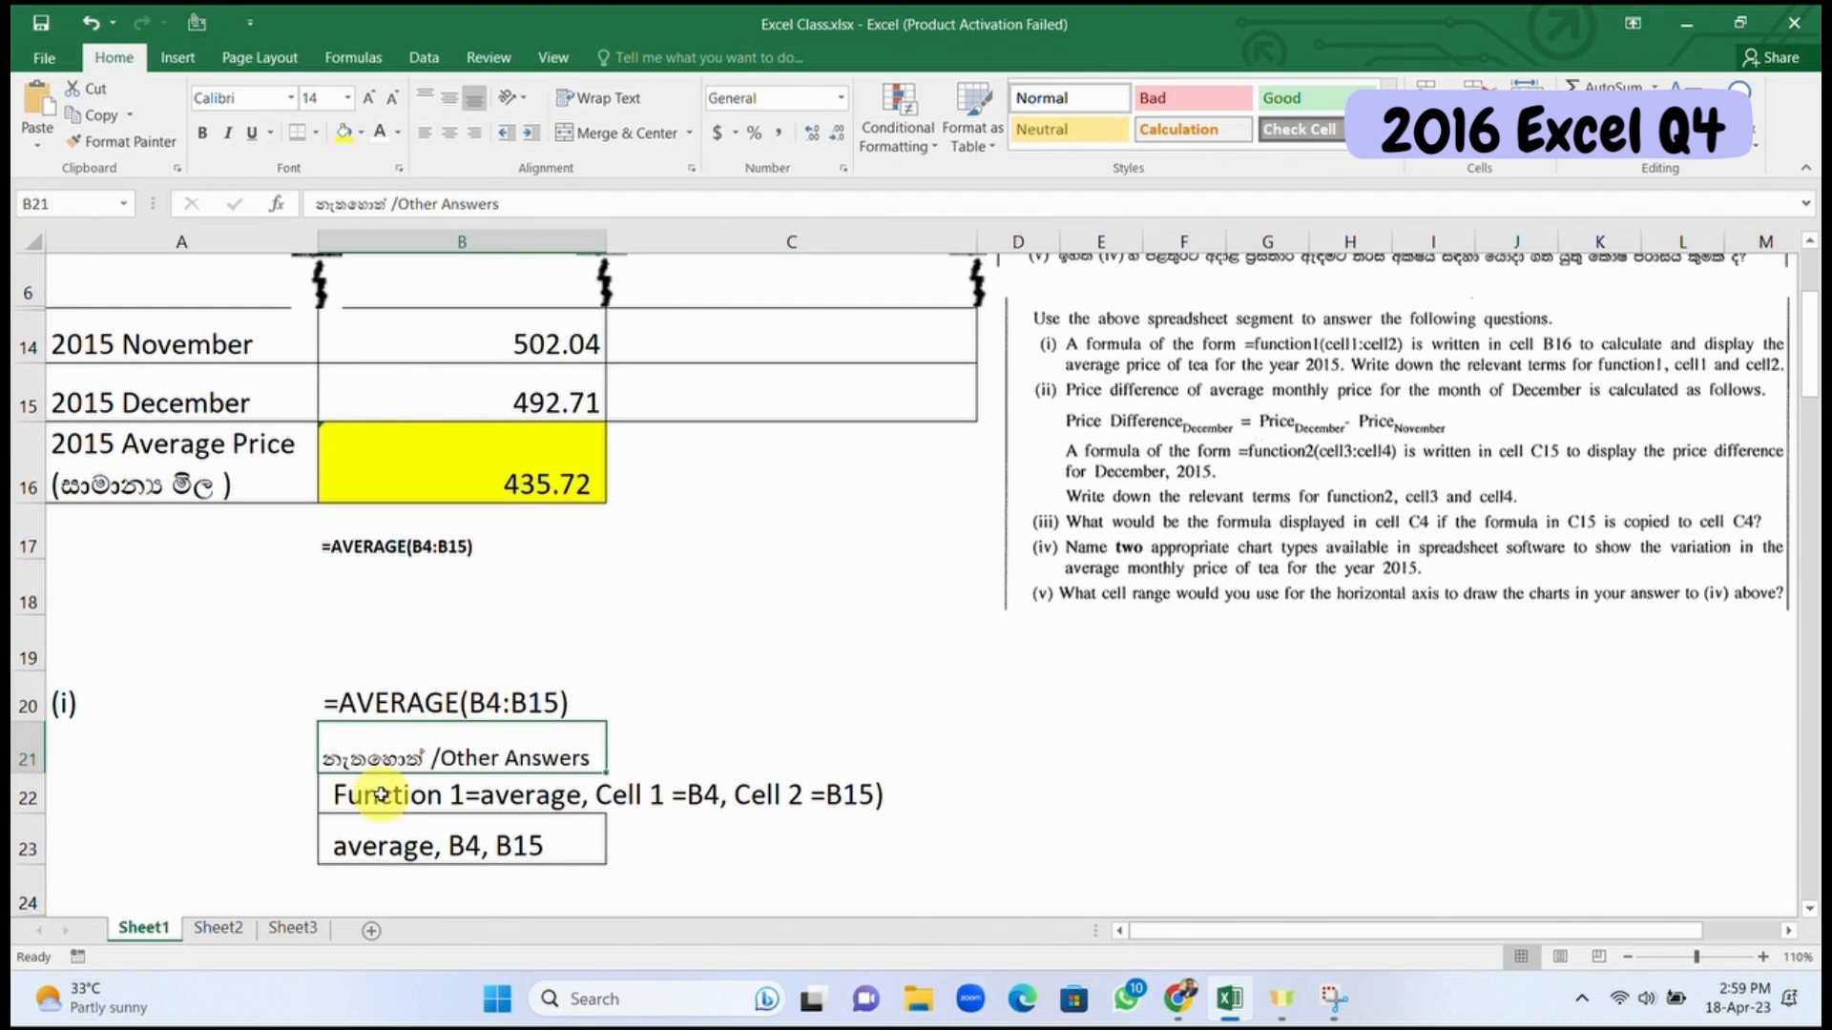
left_click(363, 792)
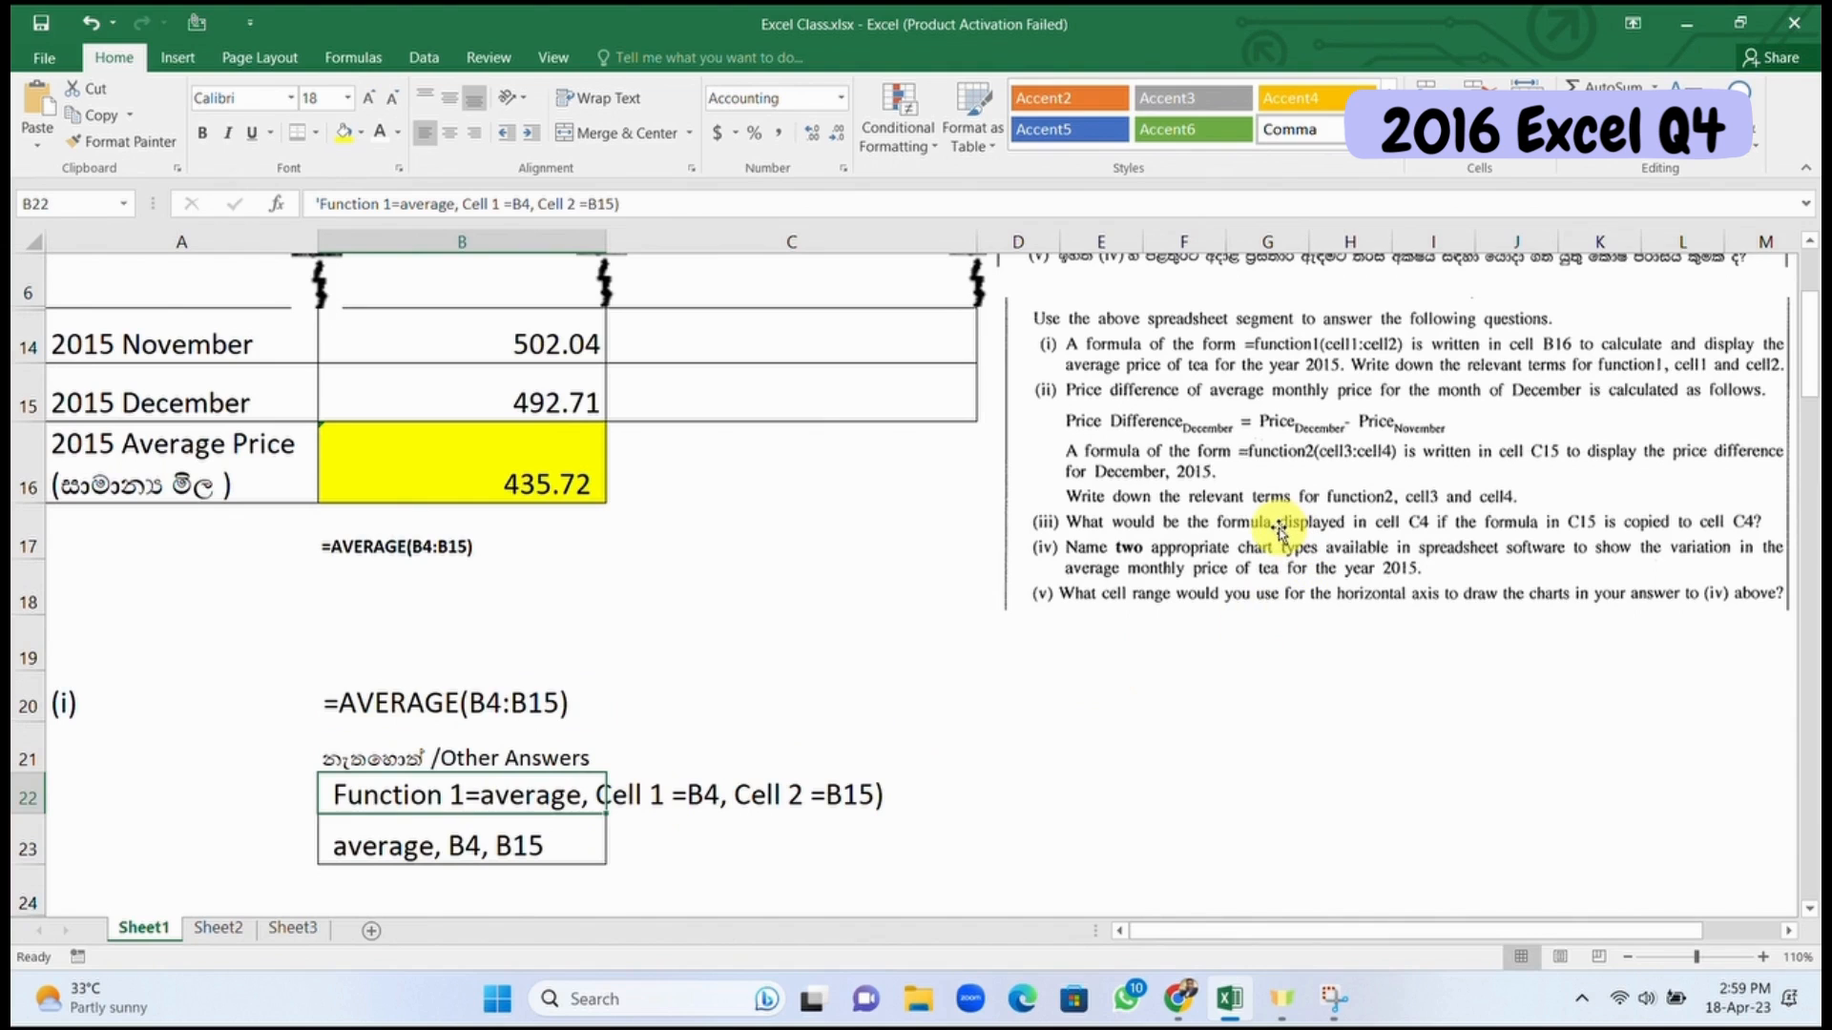
scroll(1278, 527, "up", 2)
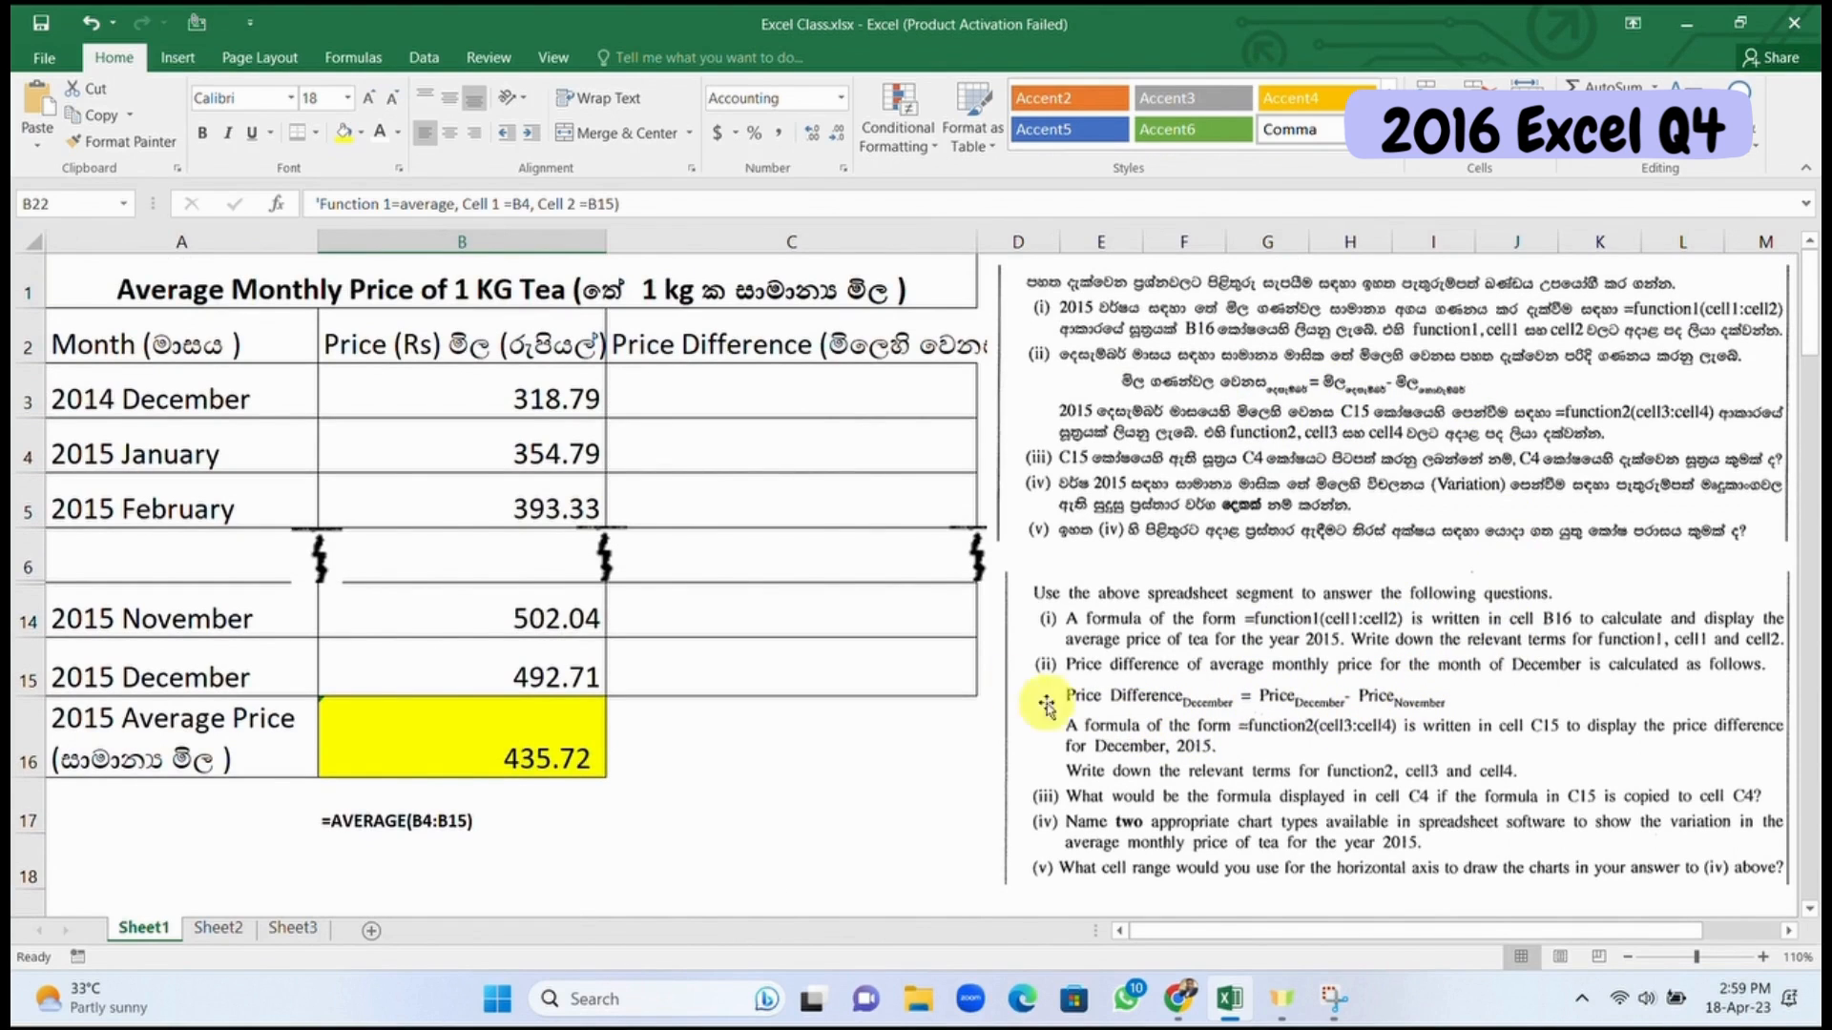
scroll(1326, 658, "down", 2)
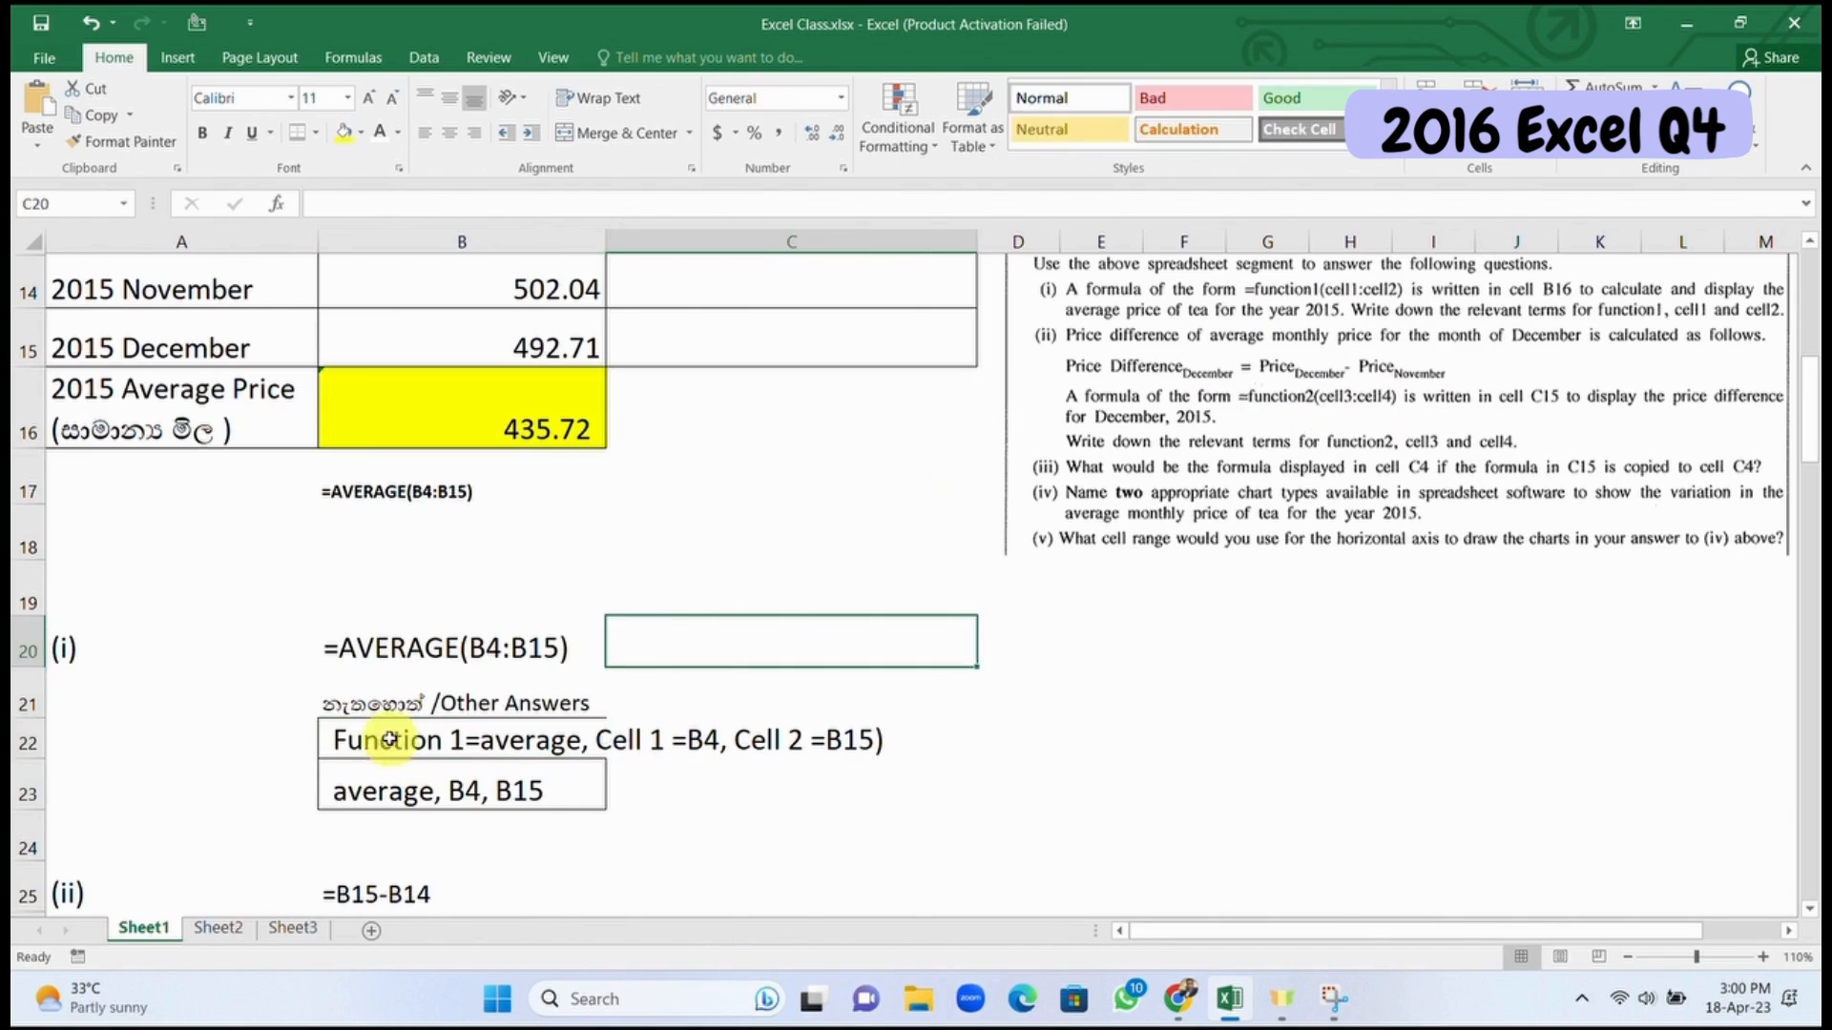
scroll(720, 760, "up", 1)
left_click(719, 754)
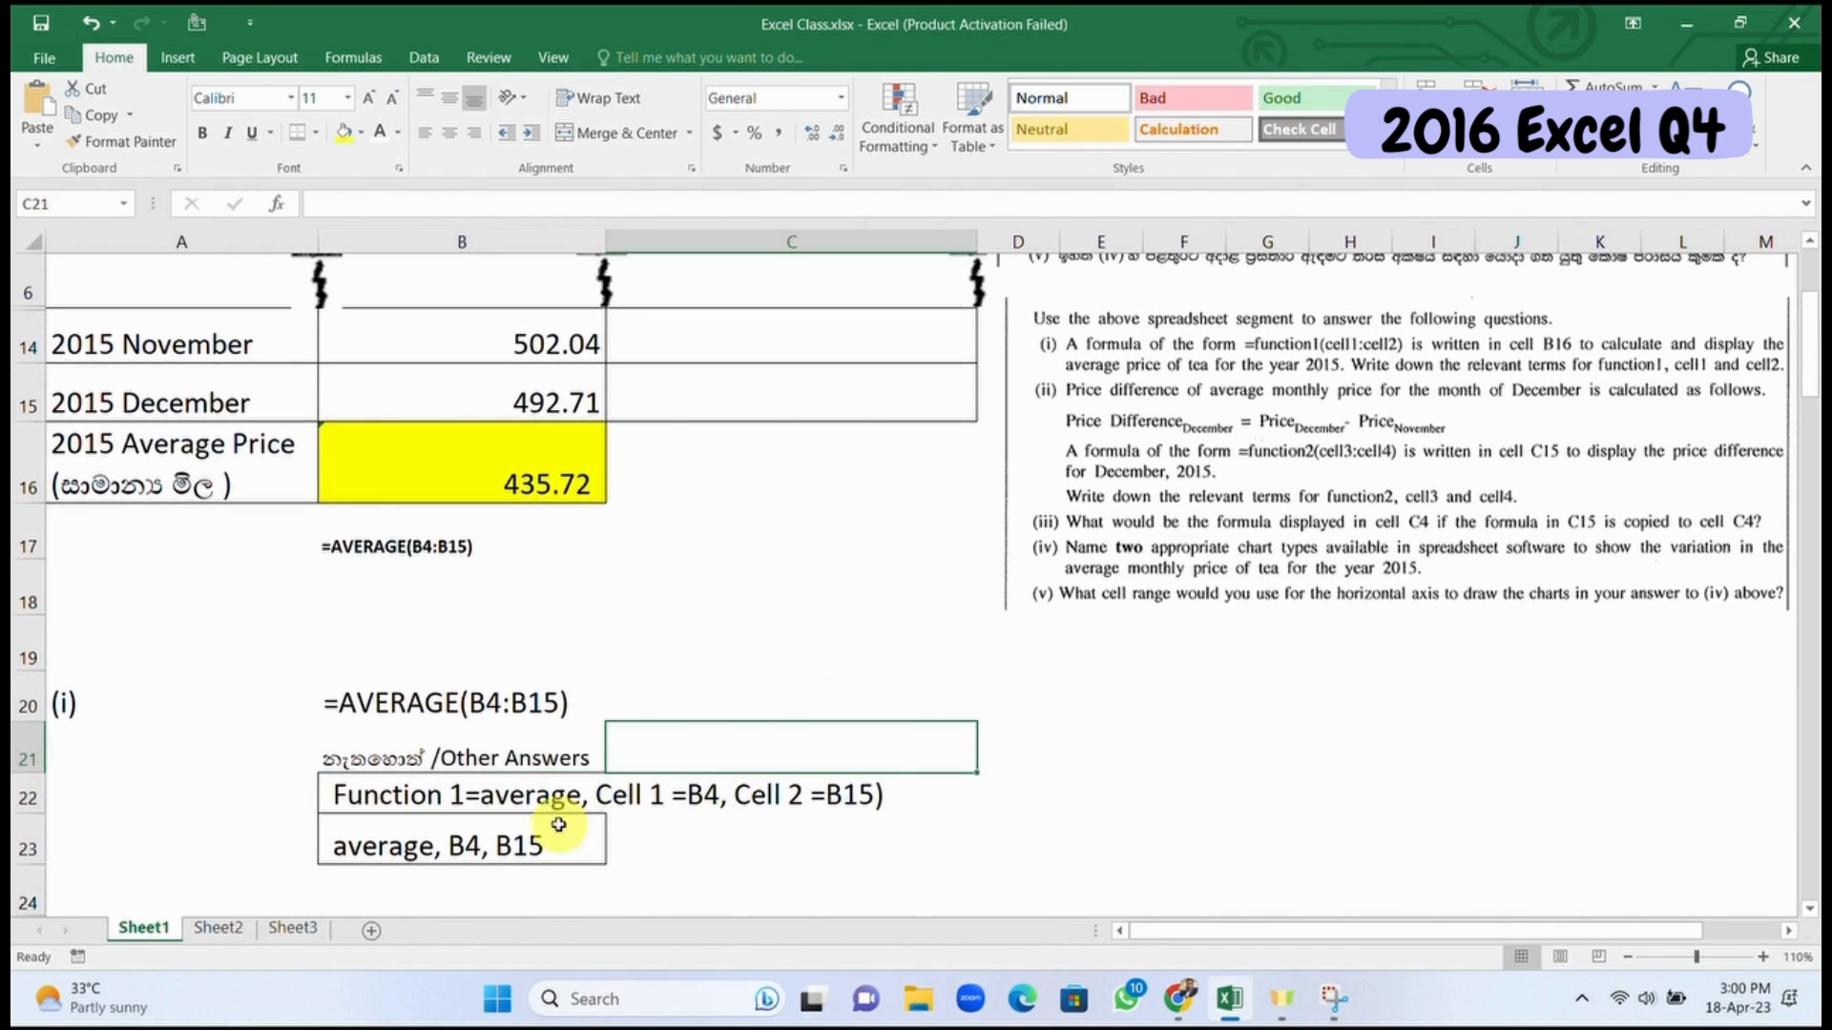
left_click(655, 804)
scroll(381, 335, "up", 2)
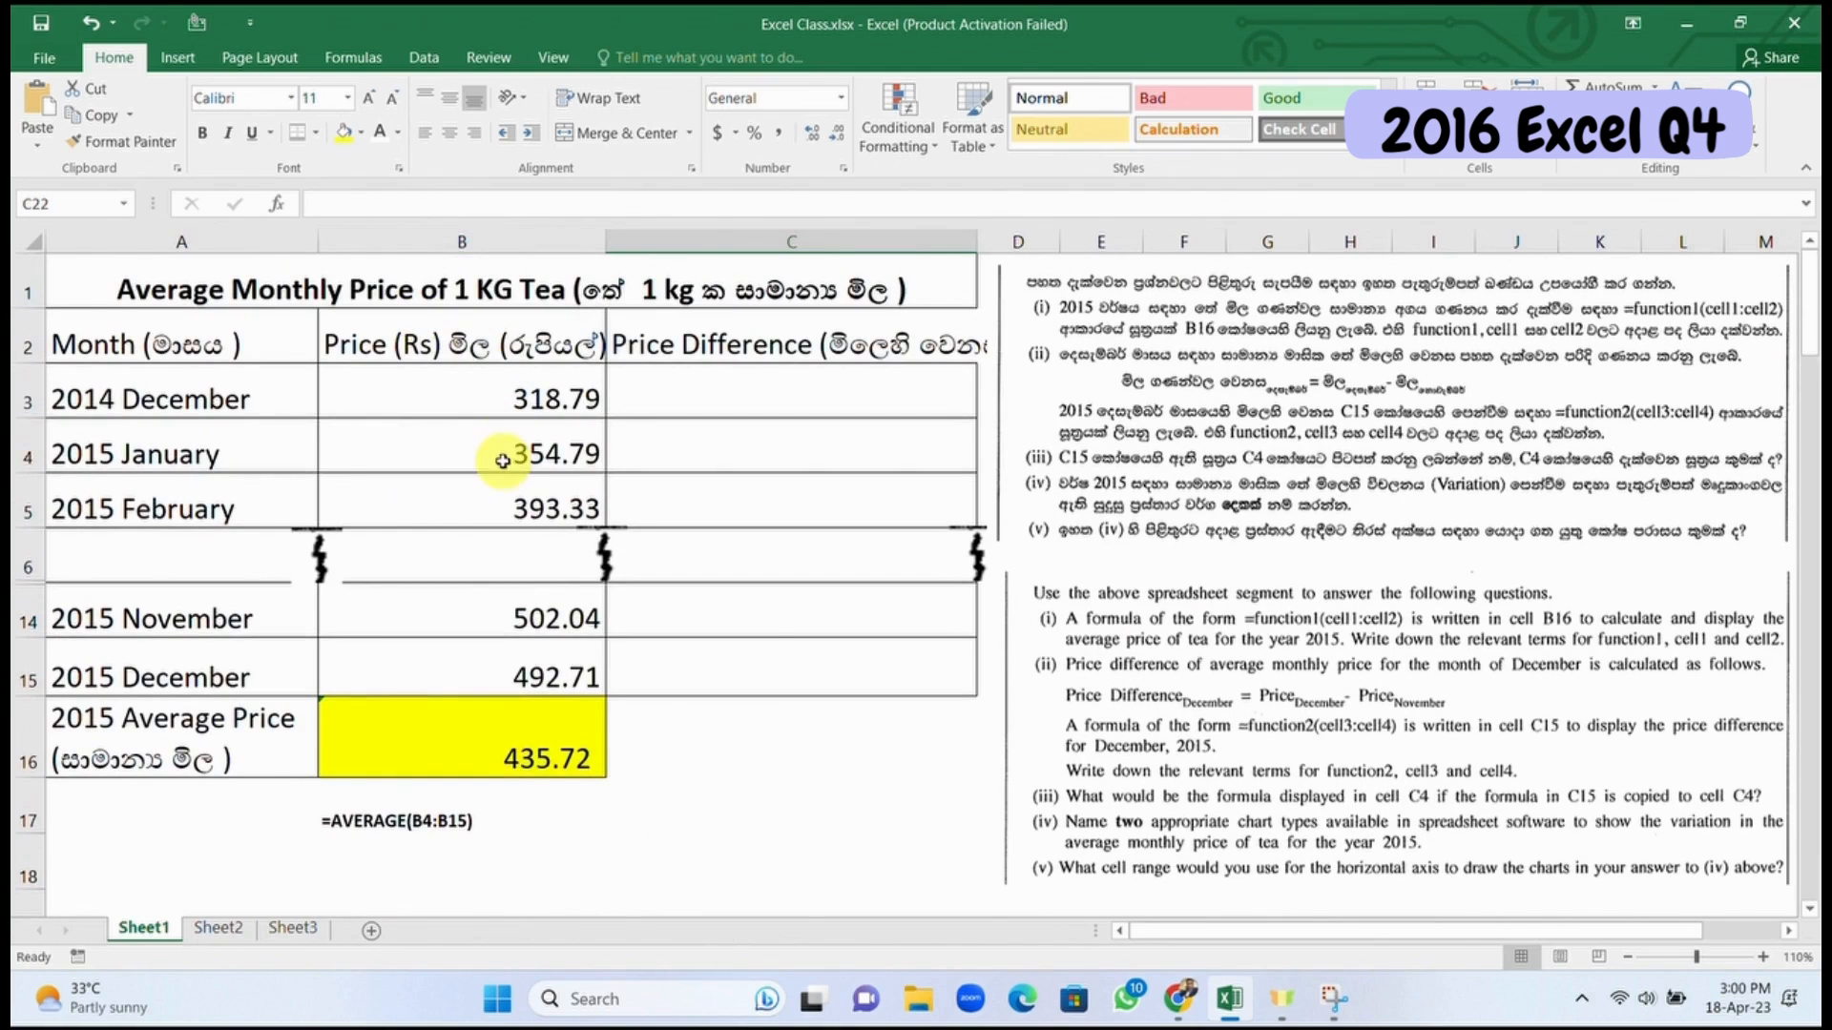
left_click(518, 444)
scroll(687, 483, "down", 2)
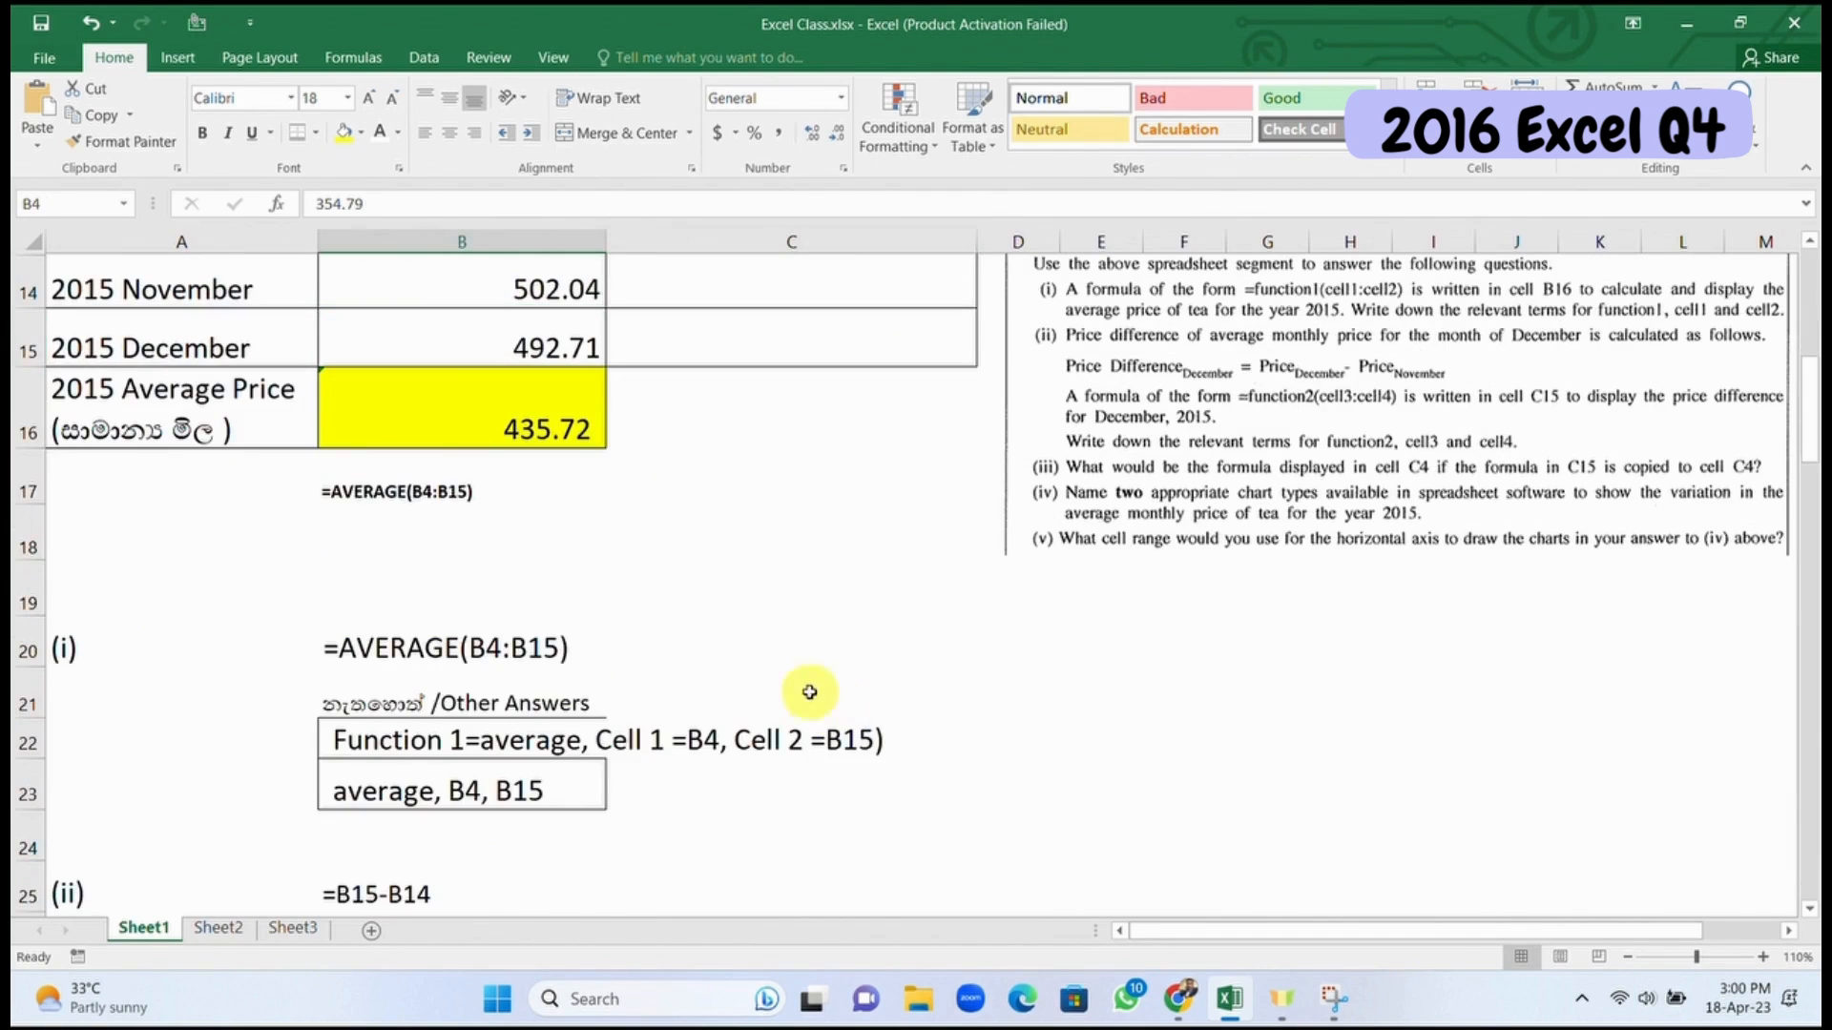
left_click(725, 749)
left_click(353, 830)
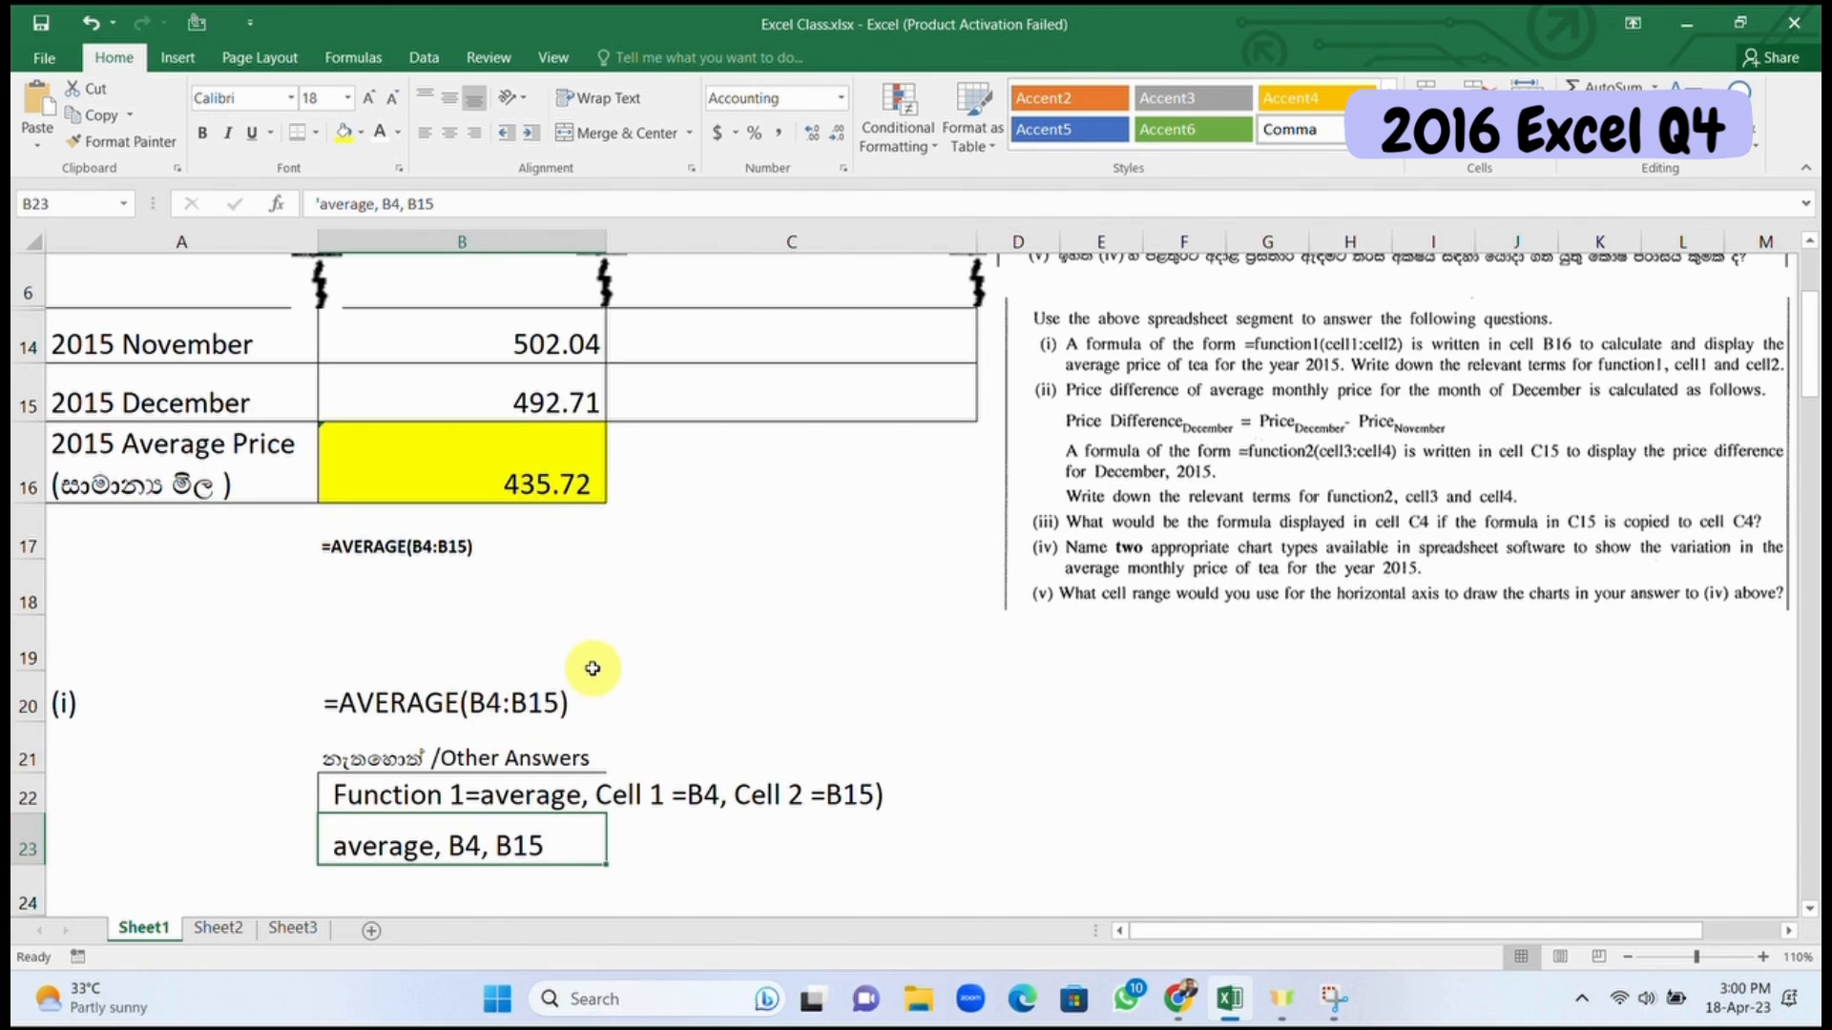
Step: Fill the 2015 December Price Difference cell C15 with yellow
scroll(592, 668, "up", 2)
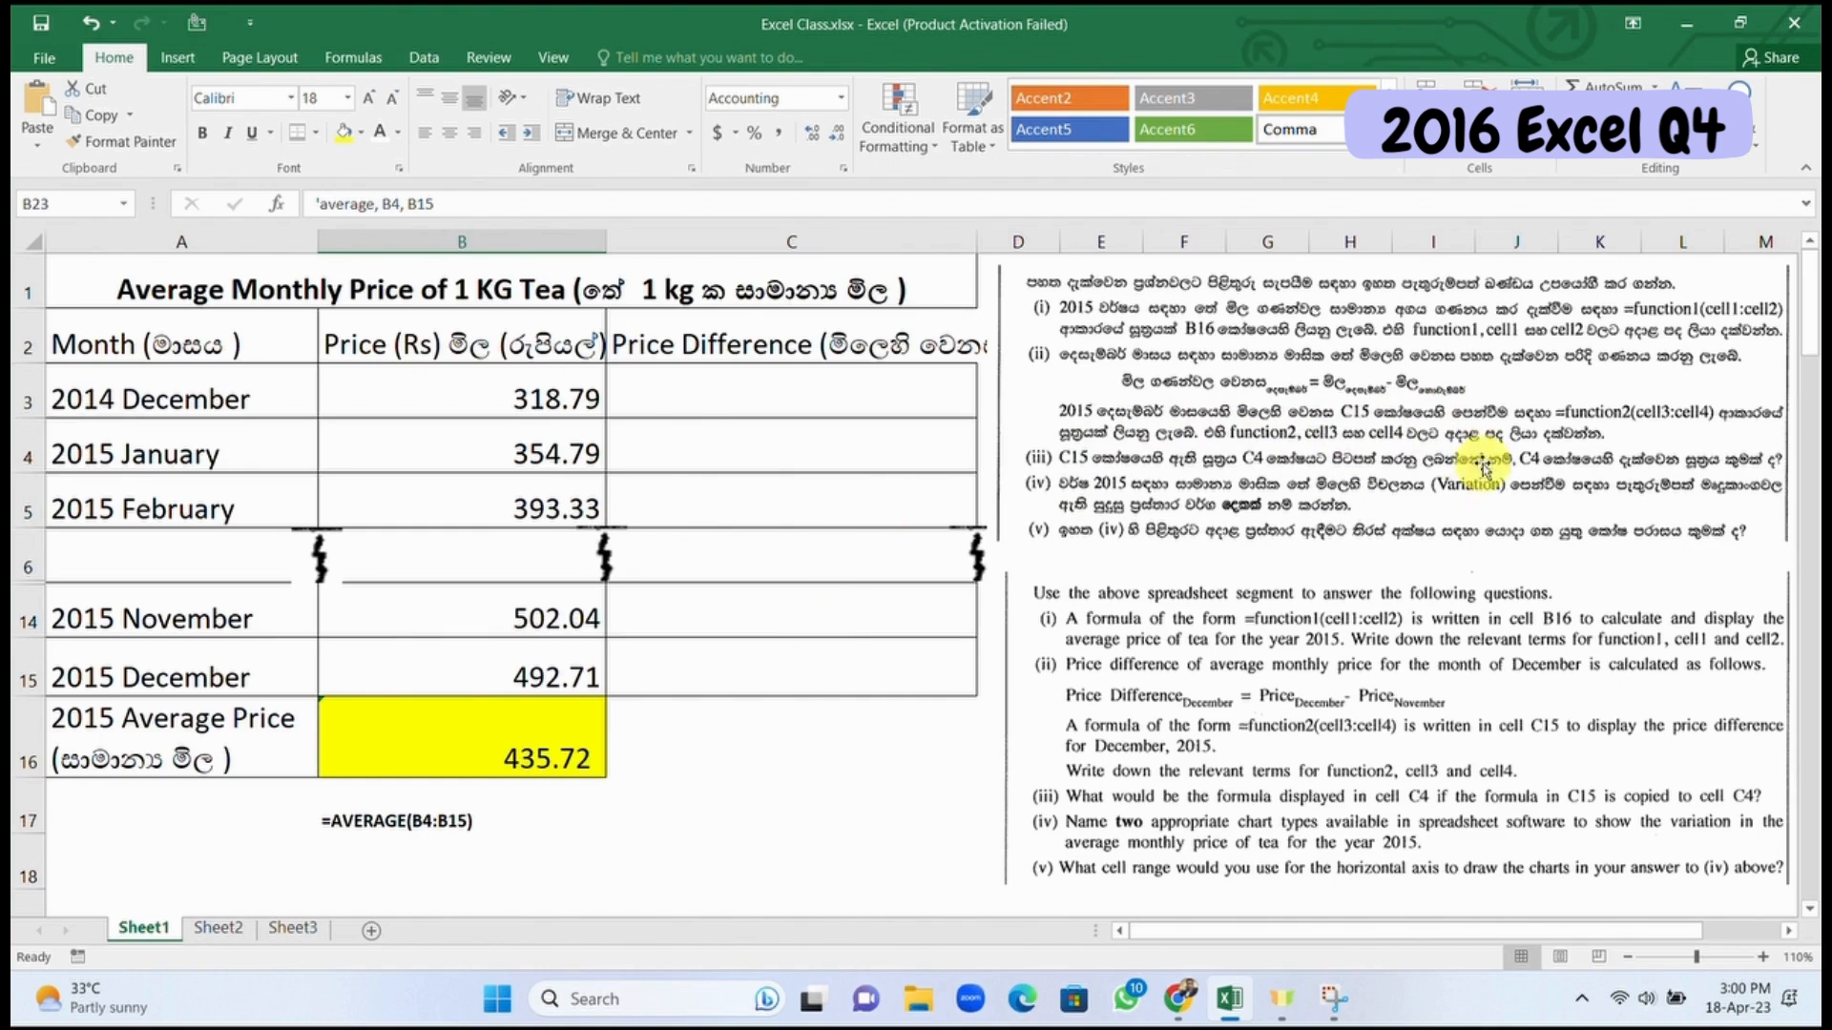
left_click(818, 665)
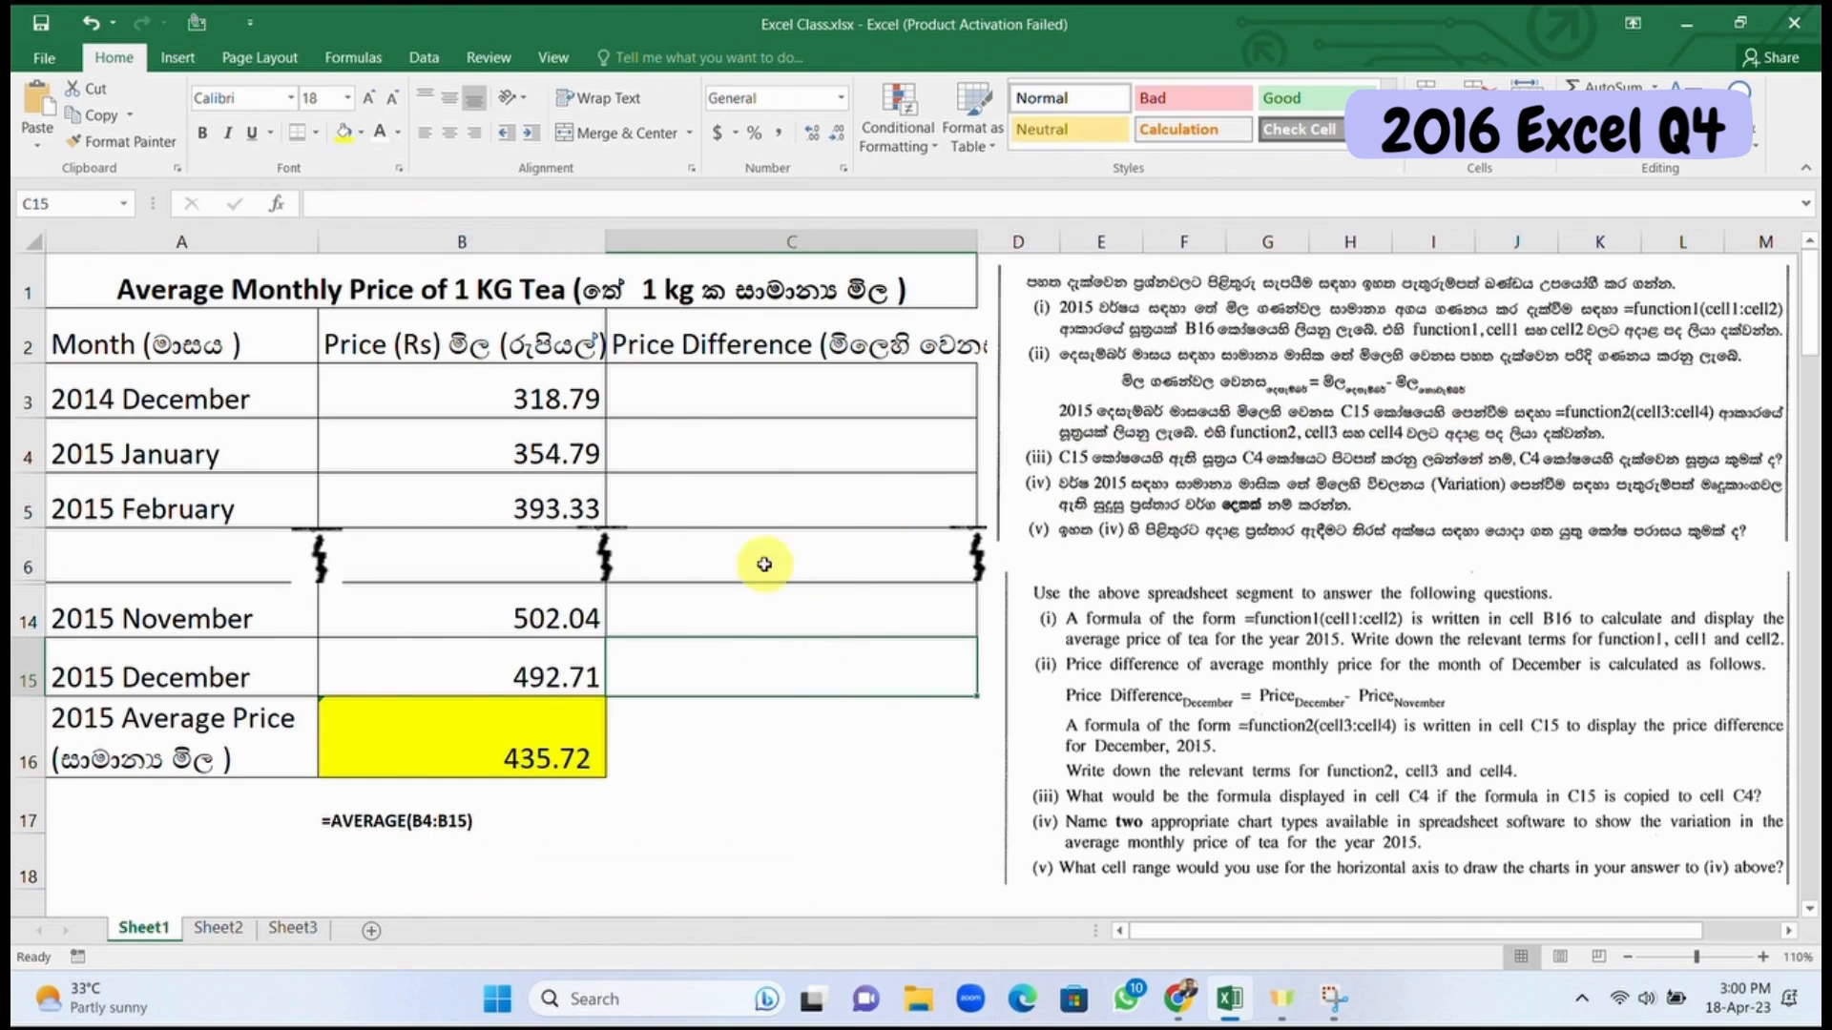
left_click(345, 134)
scroll(1569, 552, "down", 1)
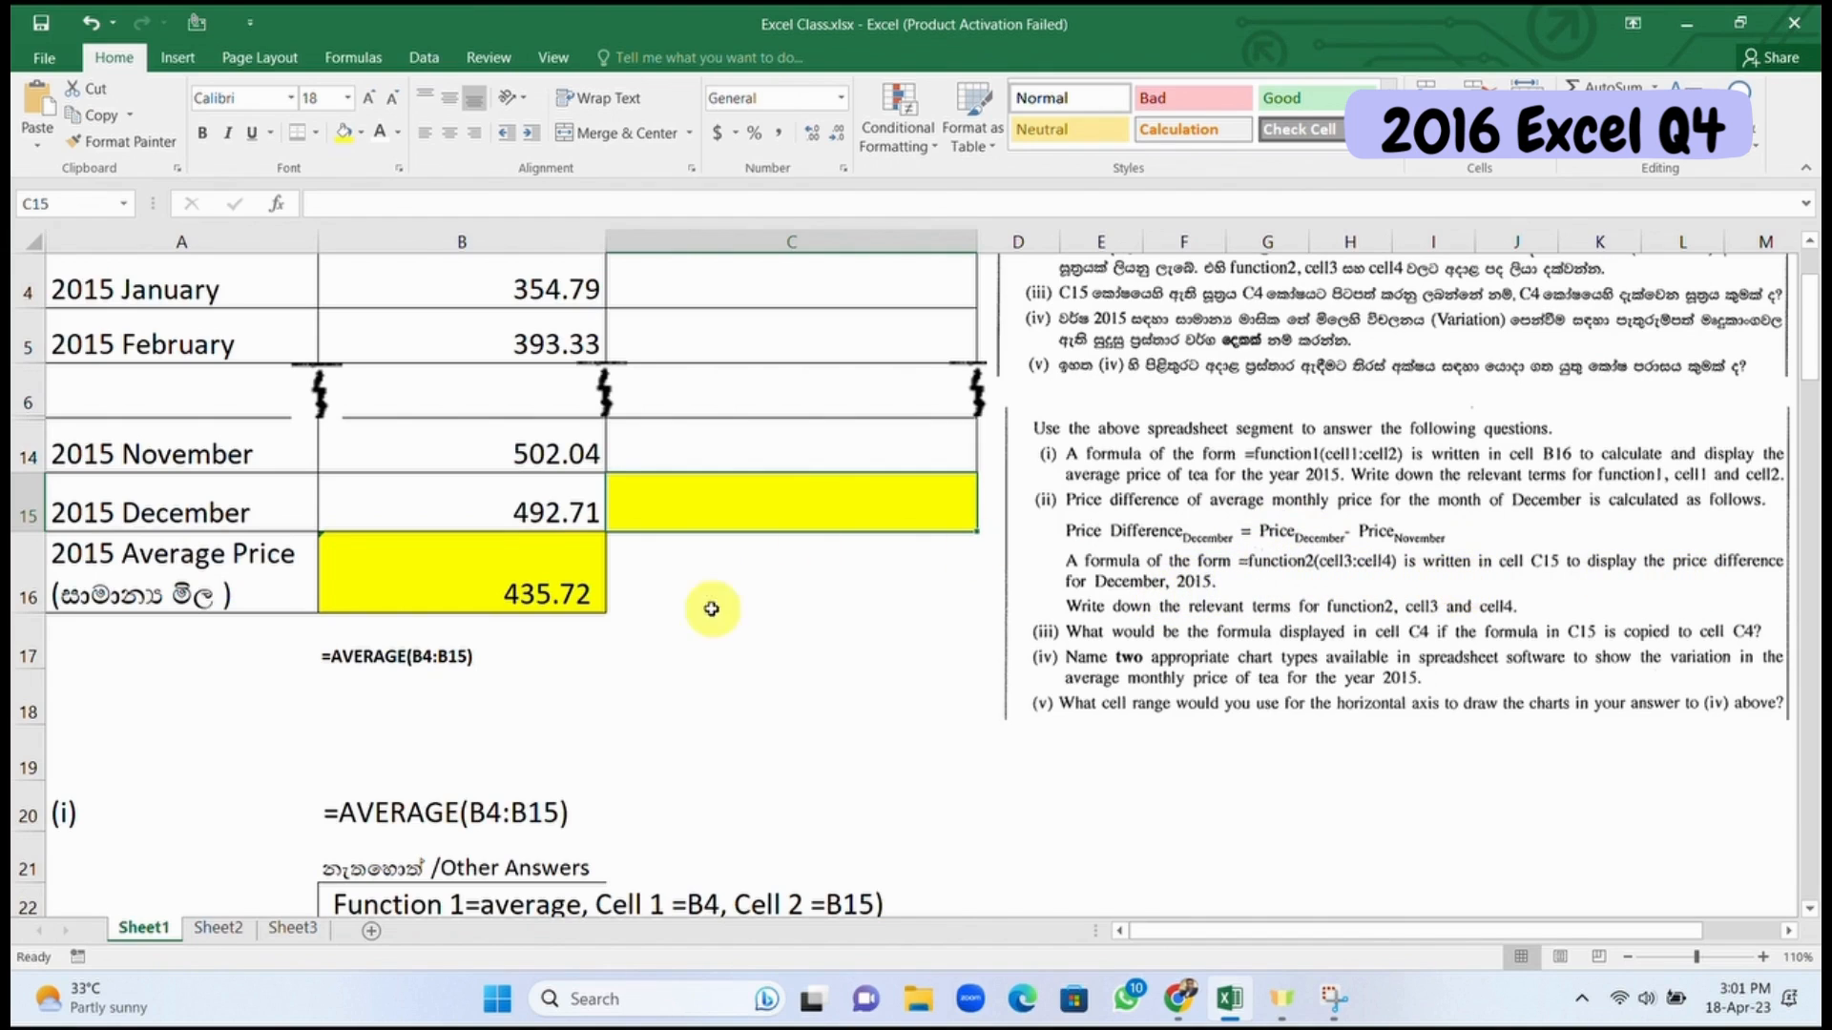
Step: Calculate the December 2015 price difference in cell C15 with the formula =B15-B14
scroll(740, 601, "up", 1)
left_click(423, 662)
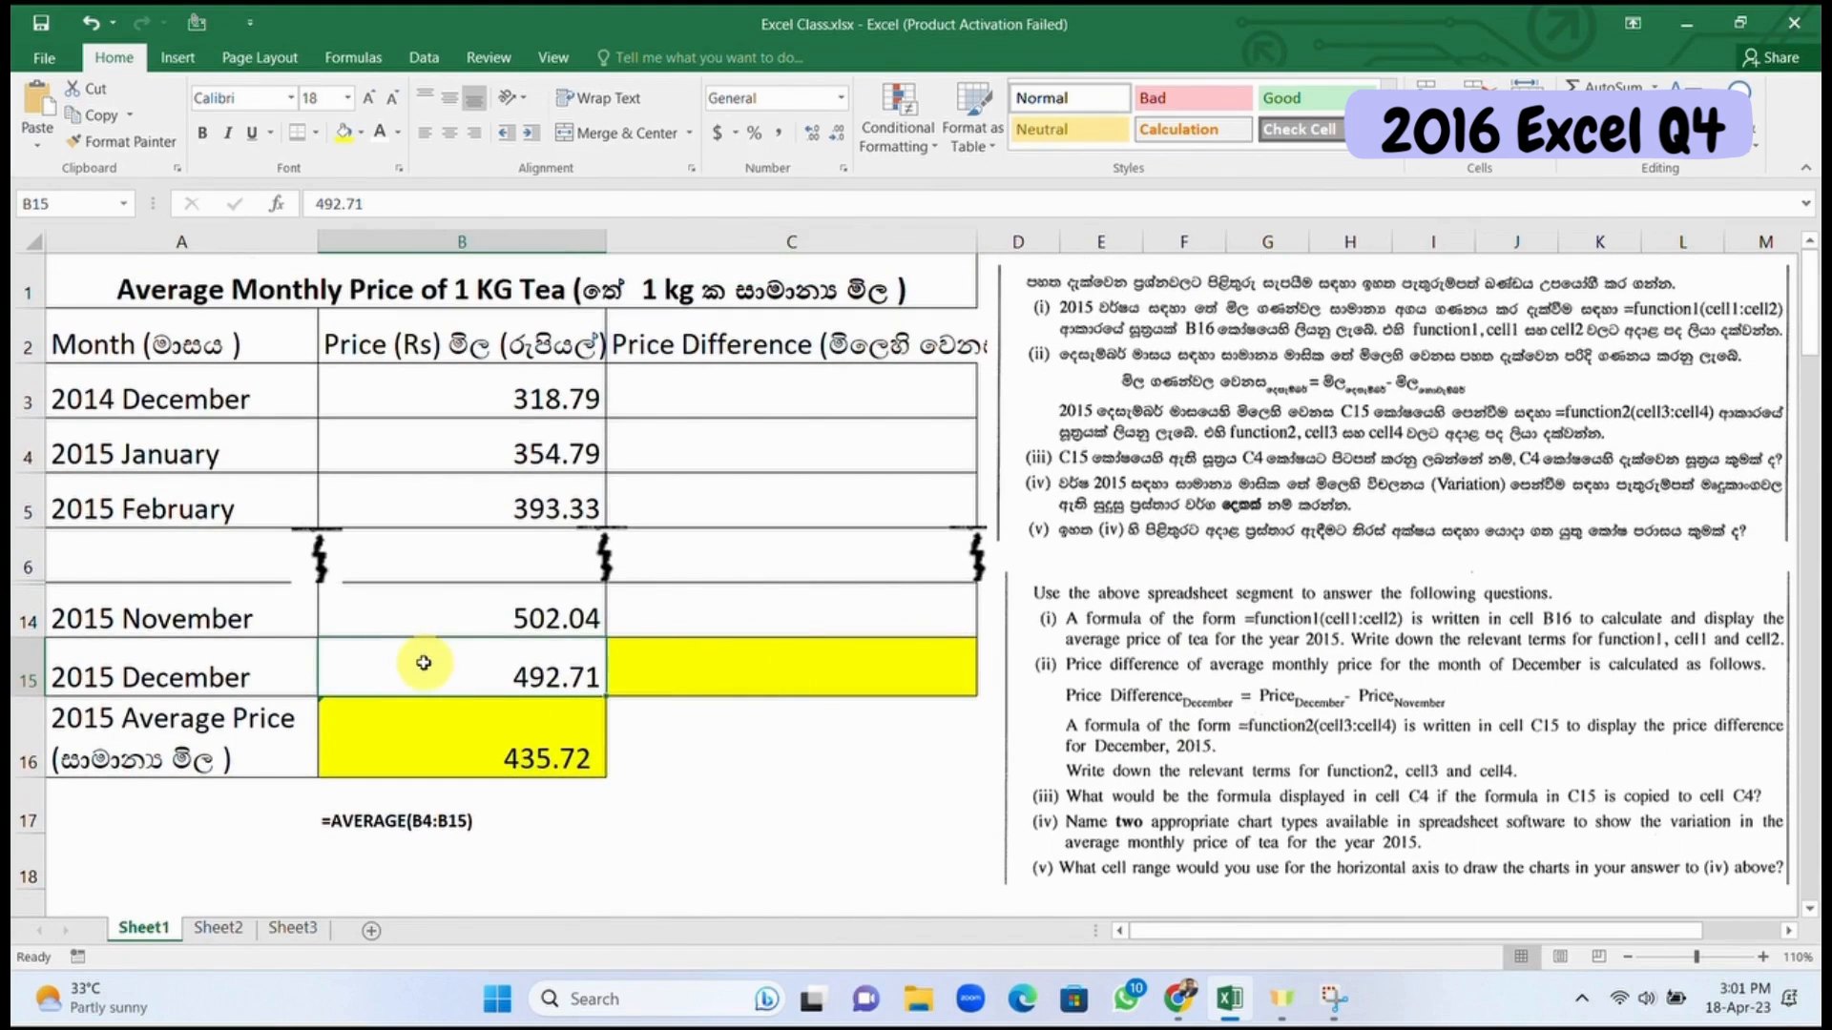
left_click(470, 601)
left_click(770, 660)
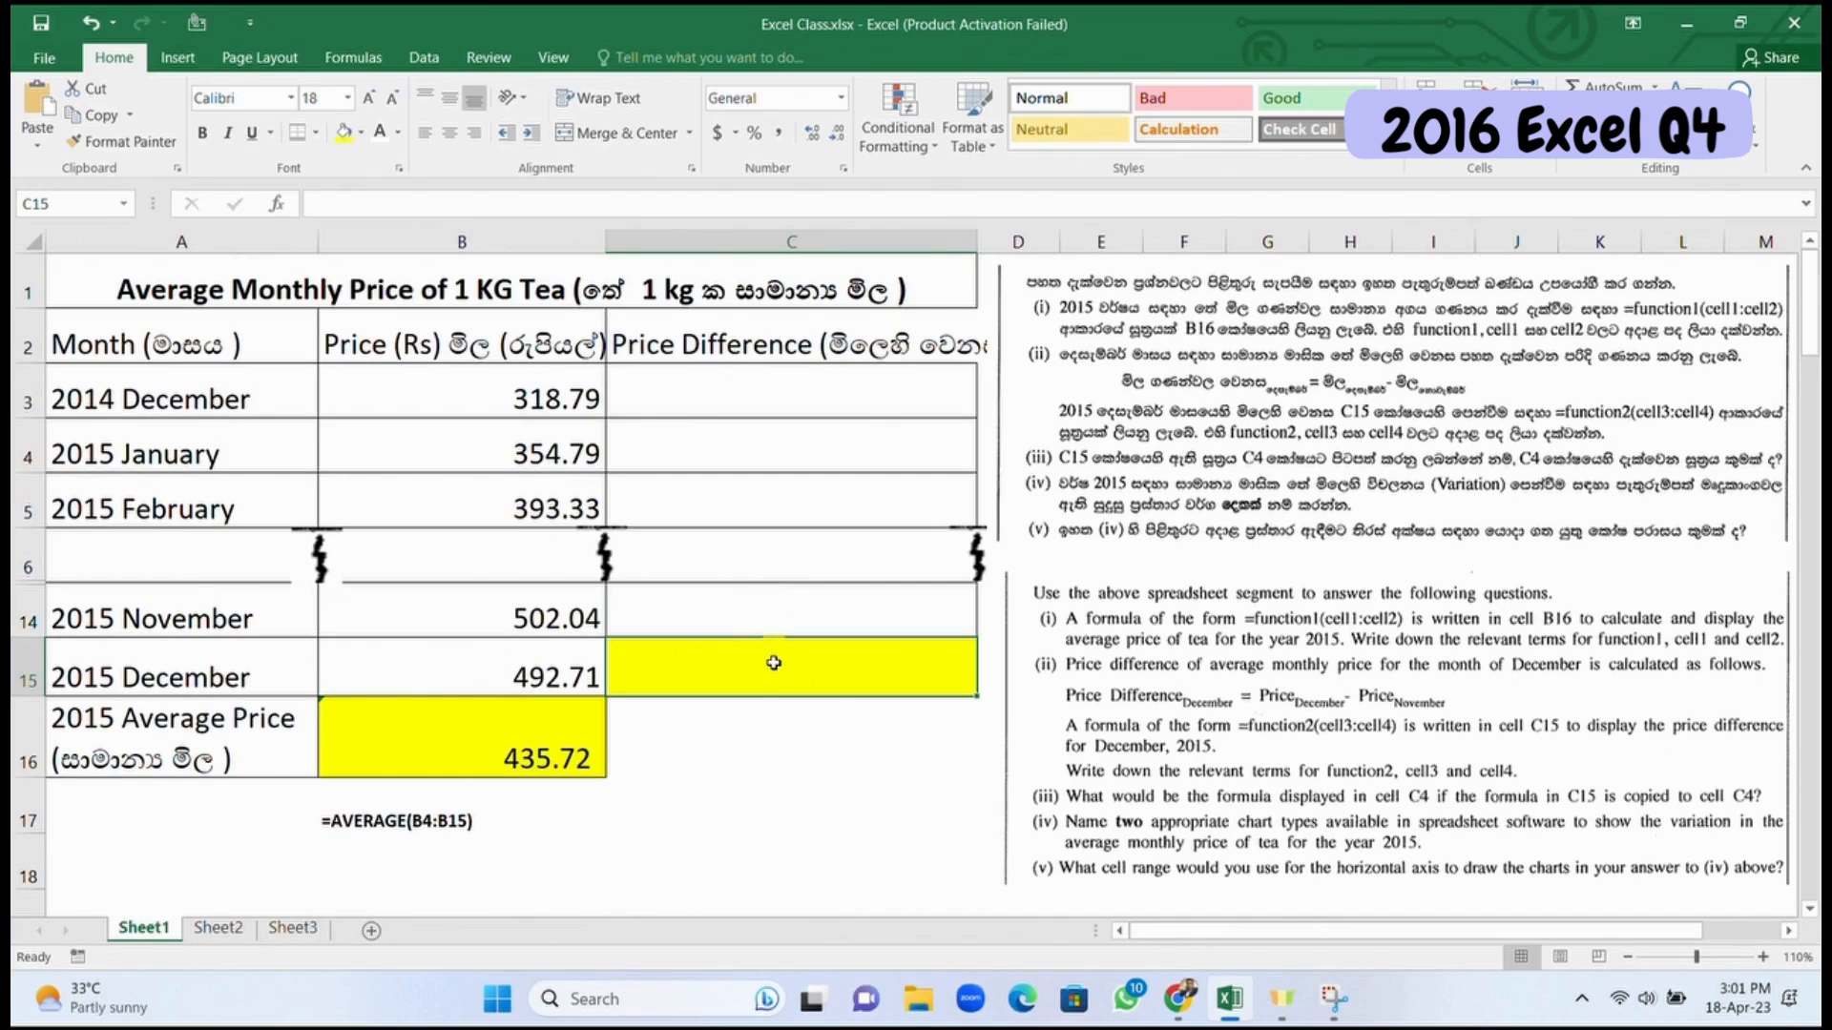
type("=")
left_click(537, 671)
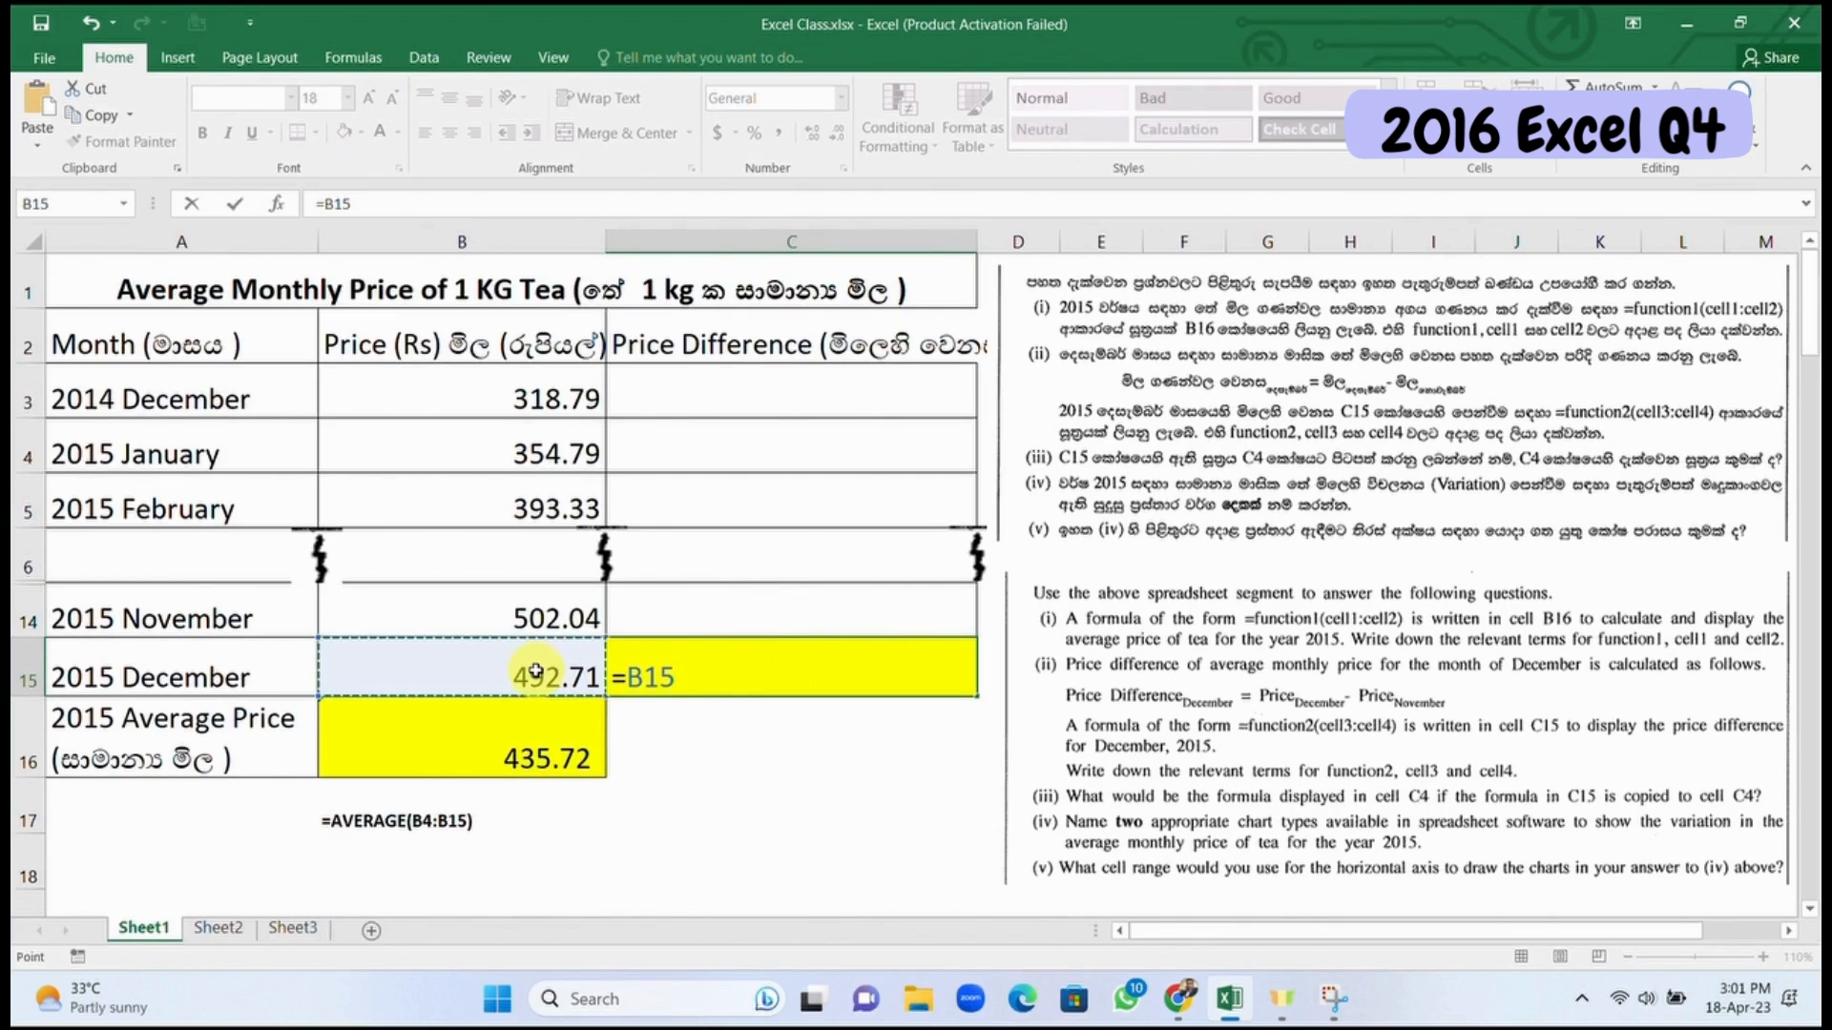
type("-")
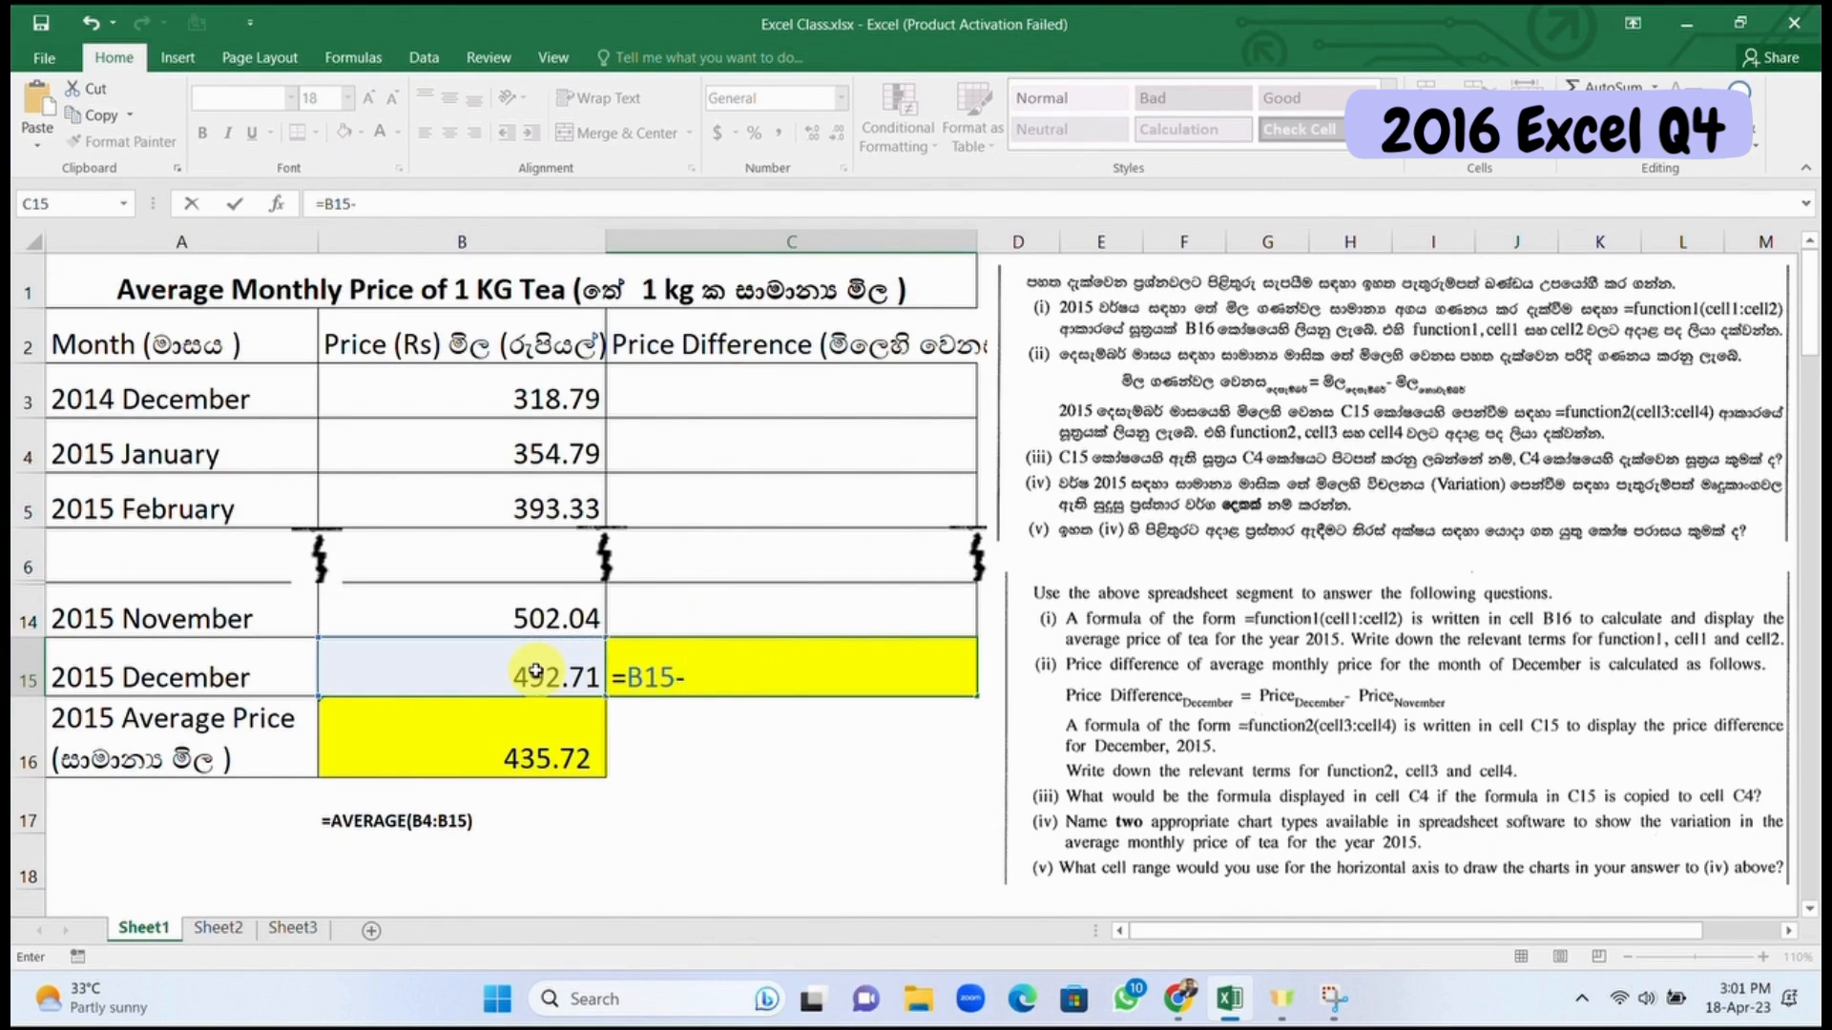
left_click(513, 605)
key("Return")
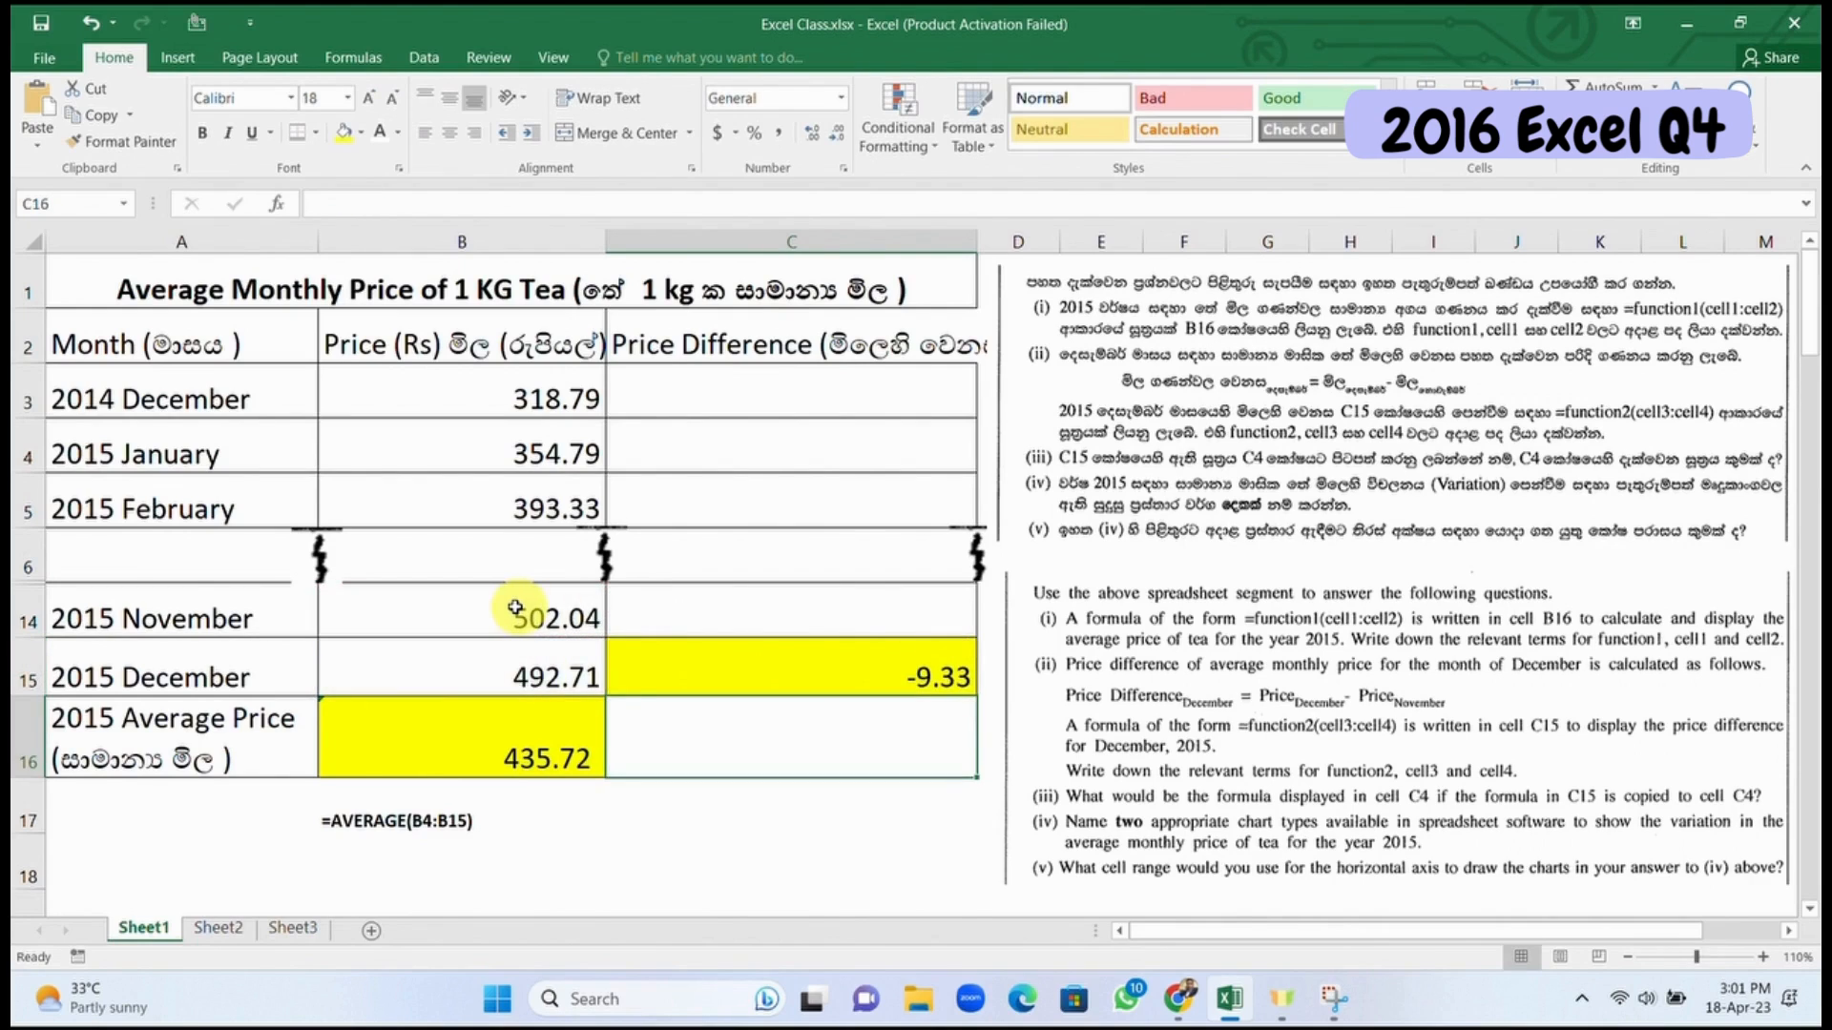
Step: Copy the formula =B15-B14 from C15 and show it as plain text in cell C17
left_click(804, 673)
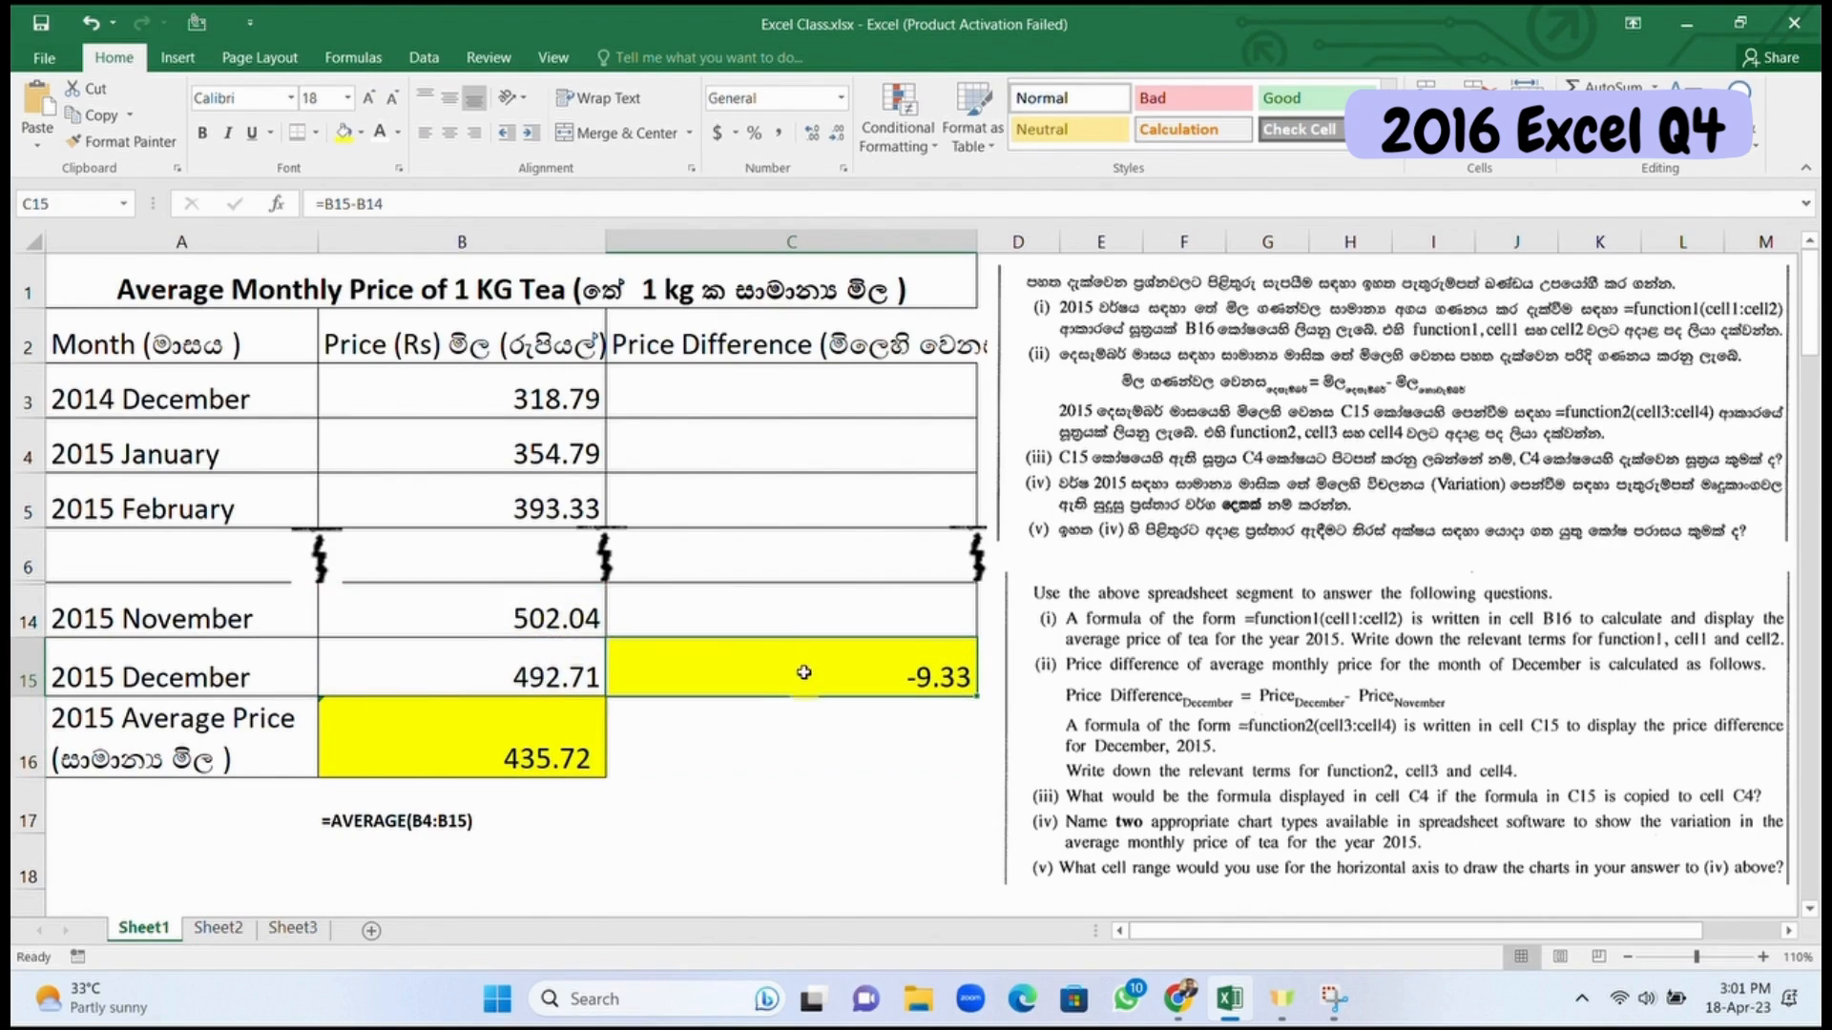
left_click(475, 206)
left_click(191, 204)
left_click(843, 812)
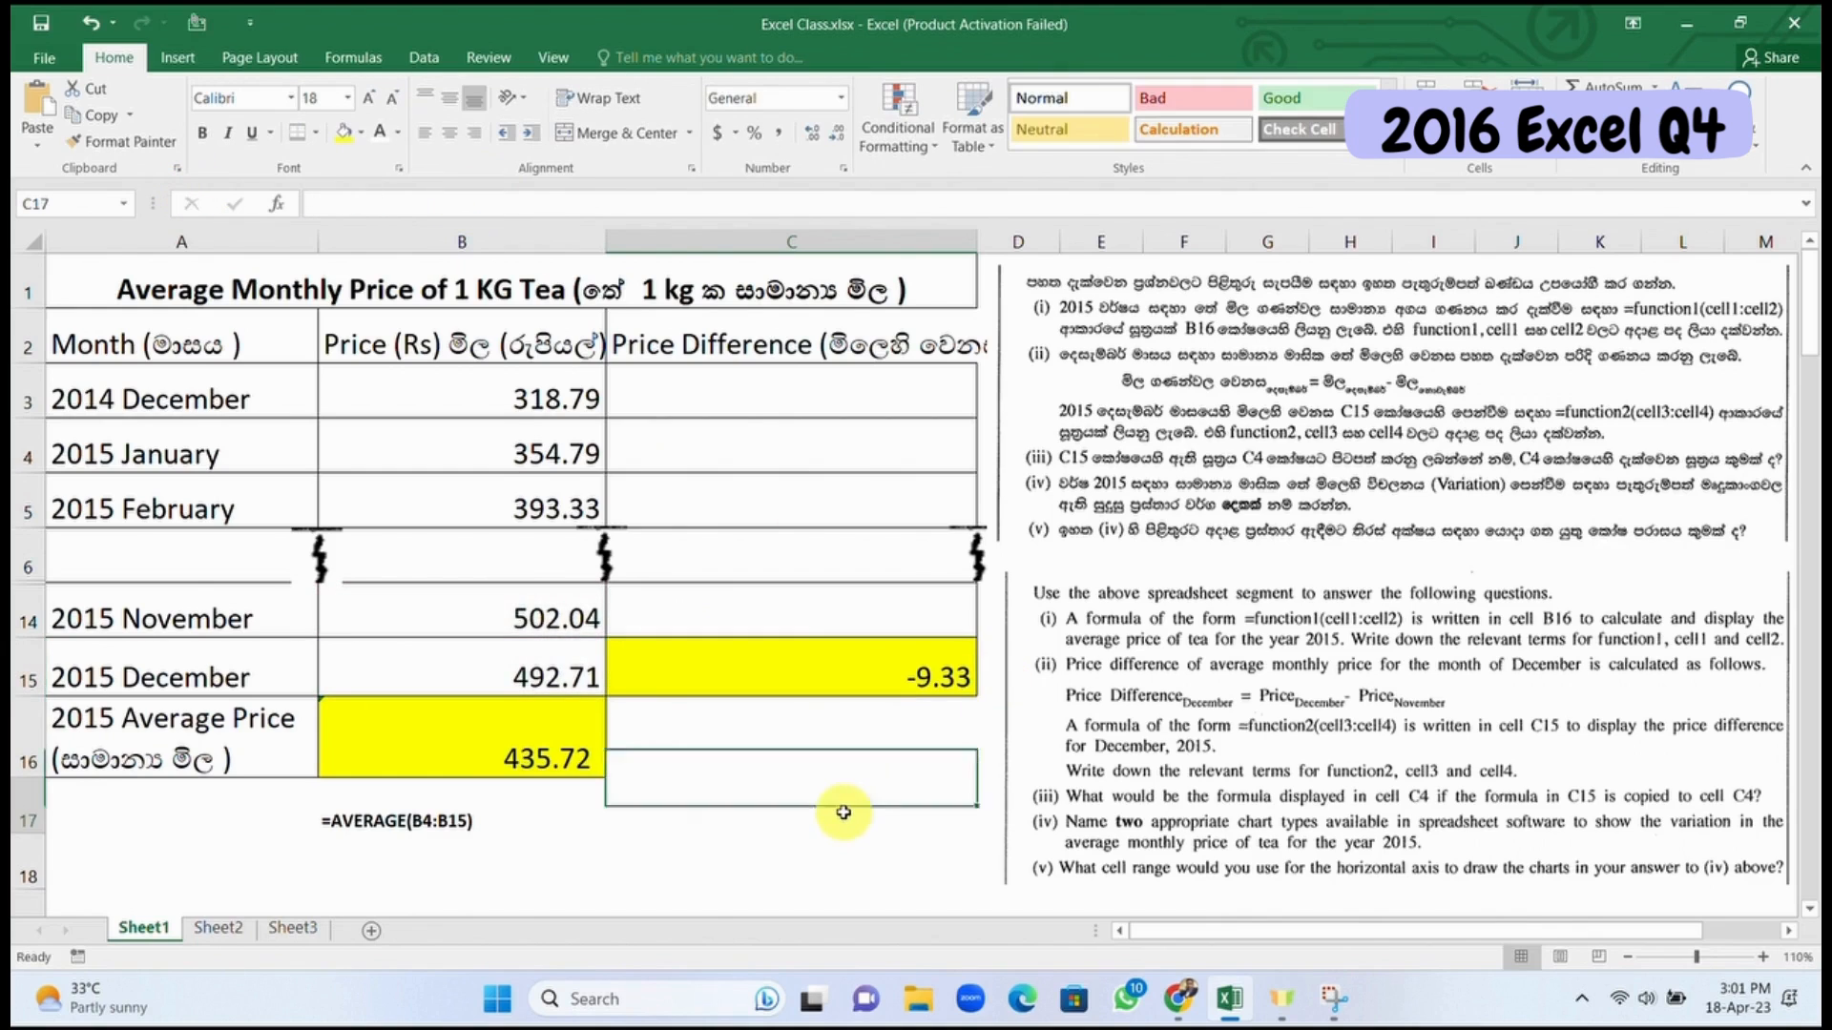
double_click(844, 813)
type("=B15-B14")
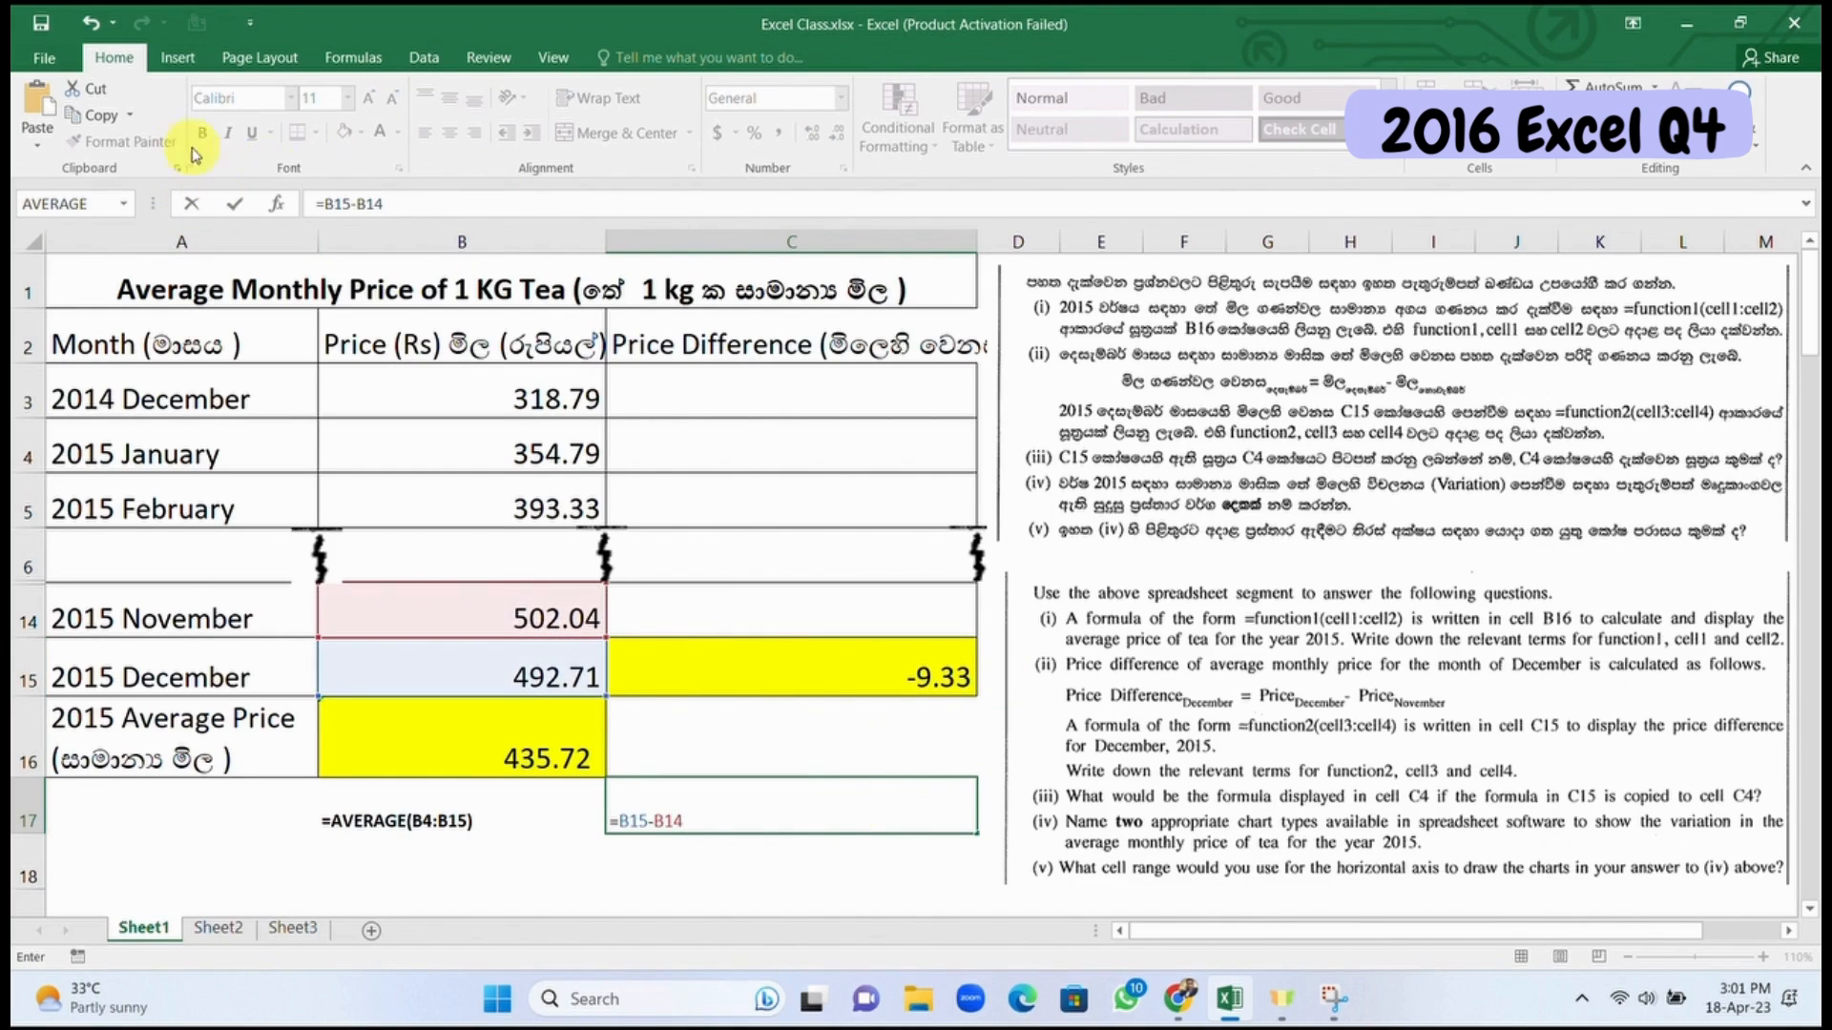
left_click(311, 203)
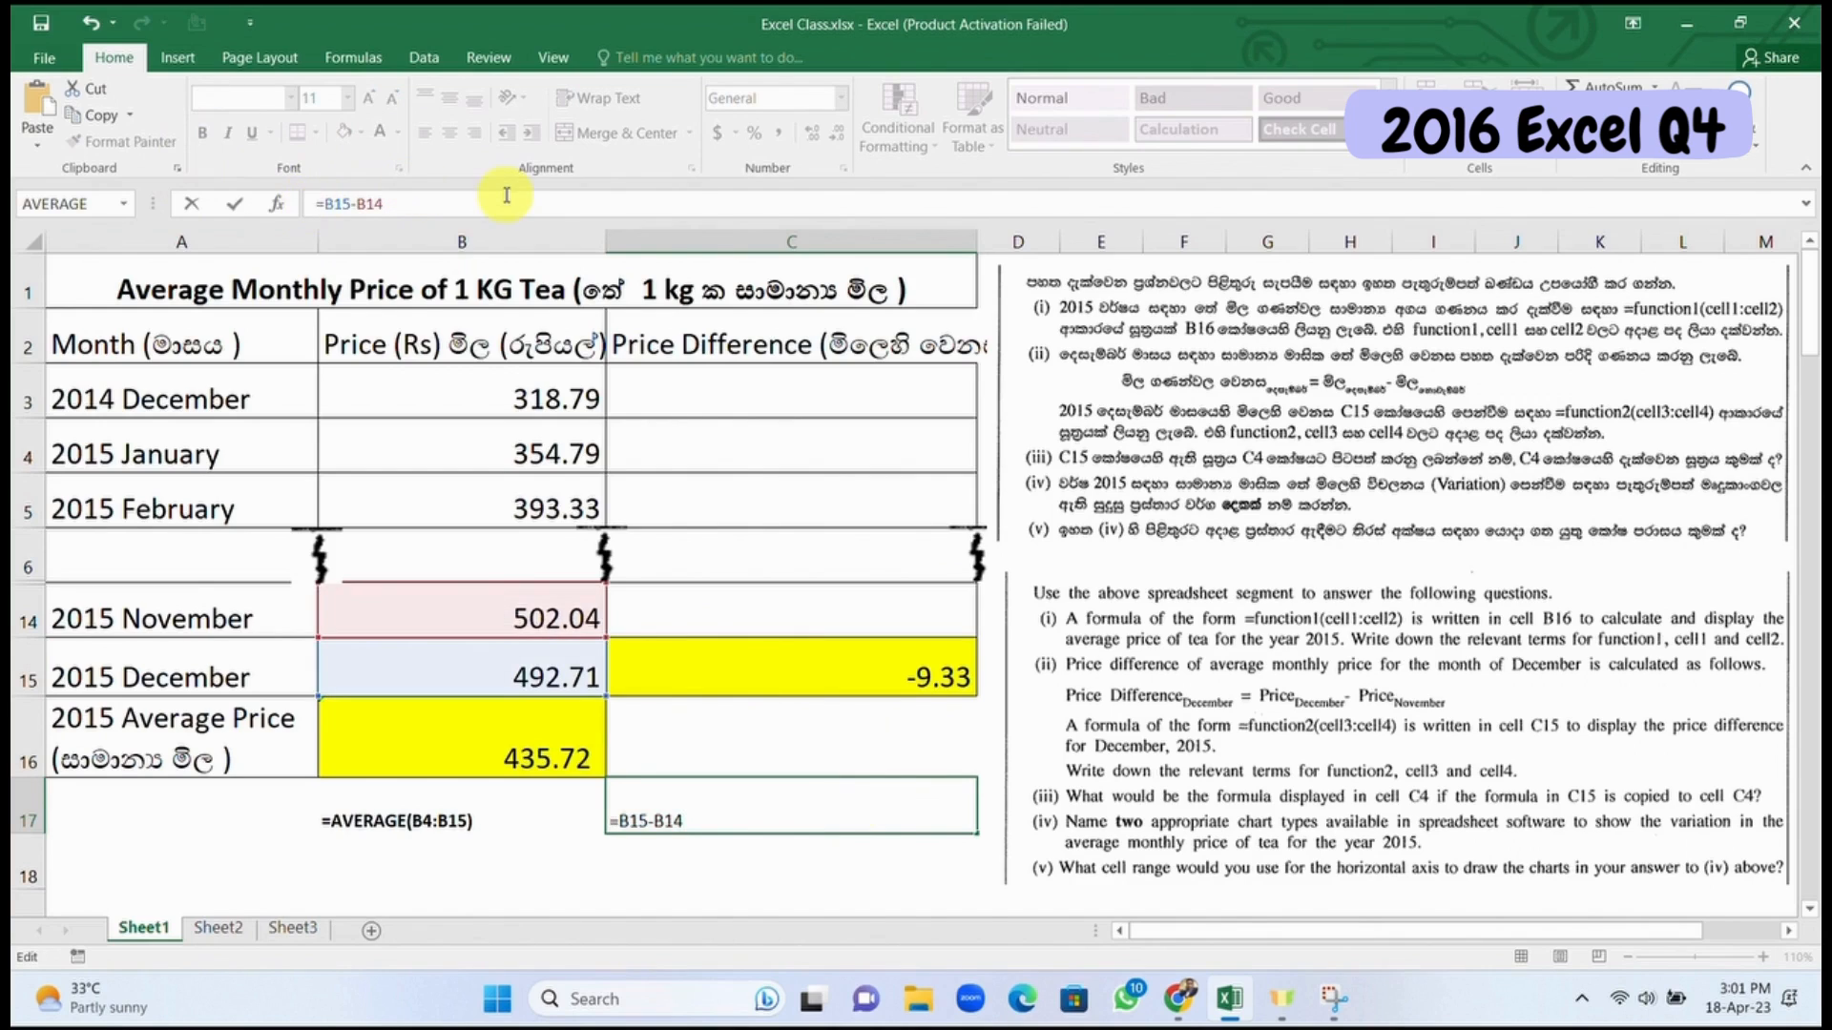
type("'")
key("Return")
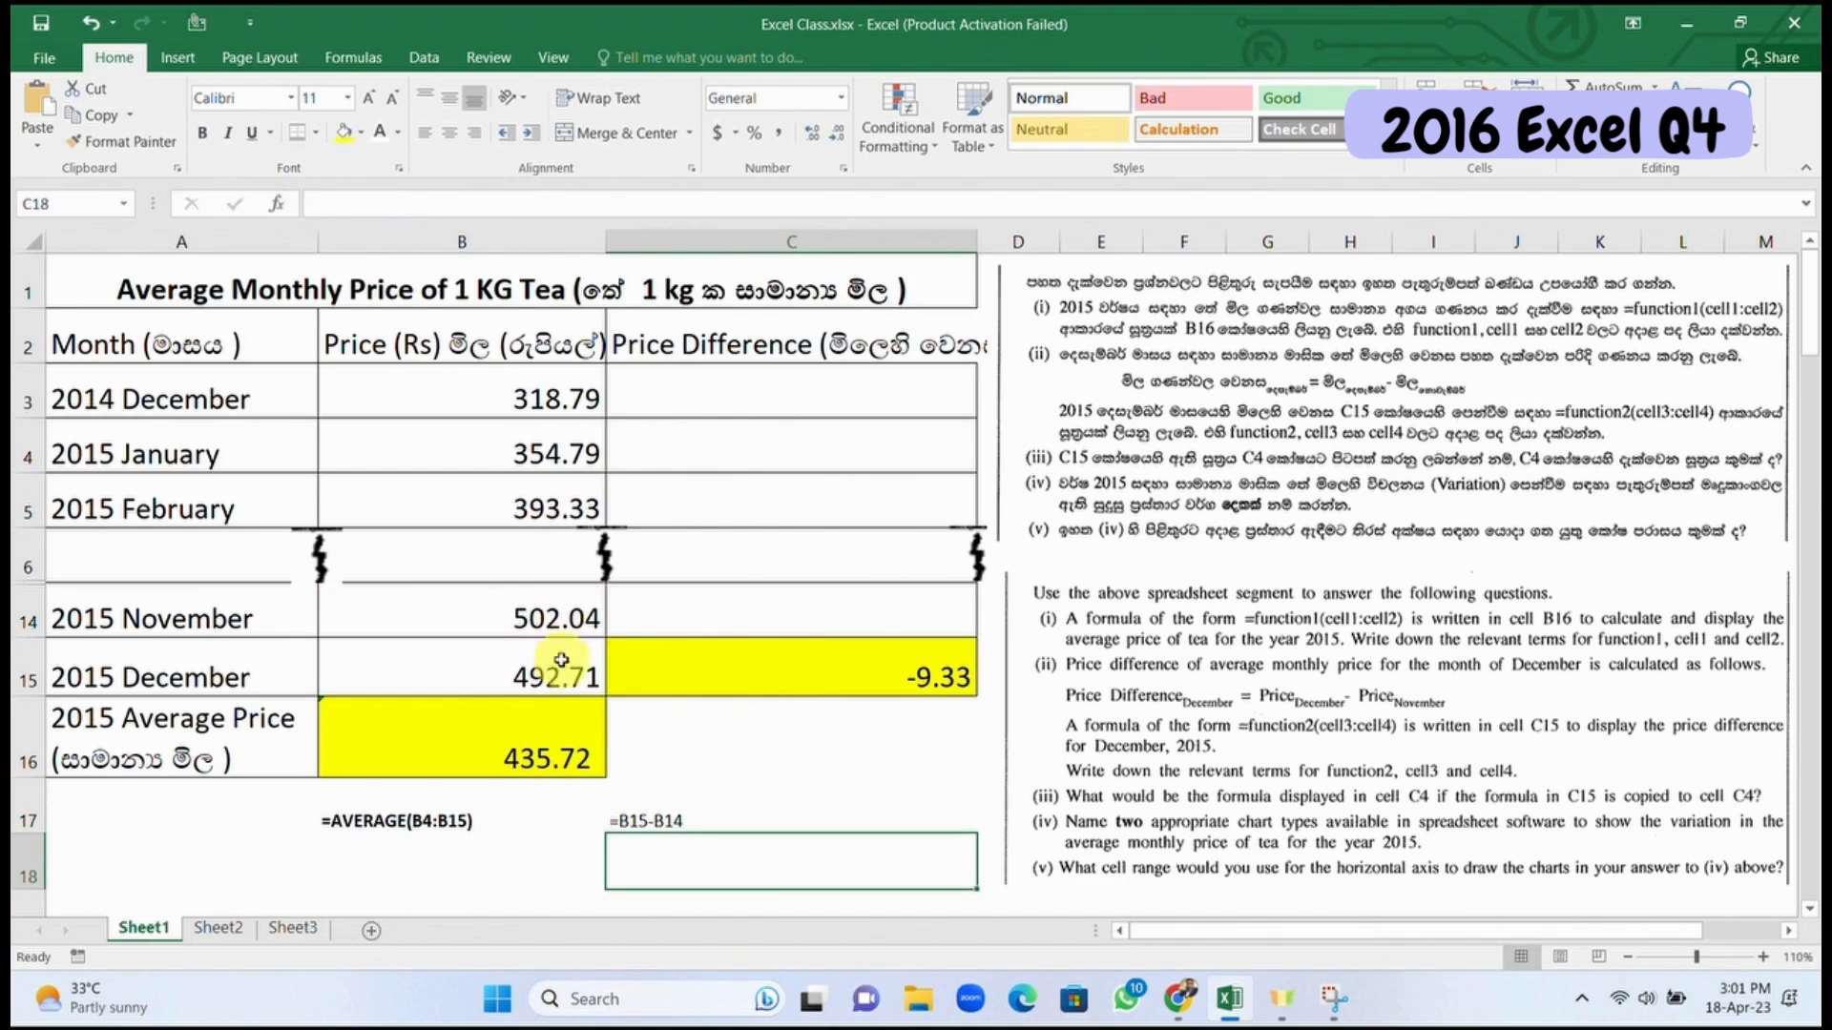
Step: Format the formula text in C17 as bold at size 14, and clear the formula text from B17
left_click(748, 828)
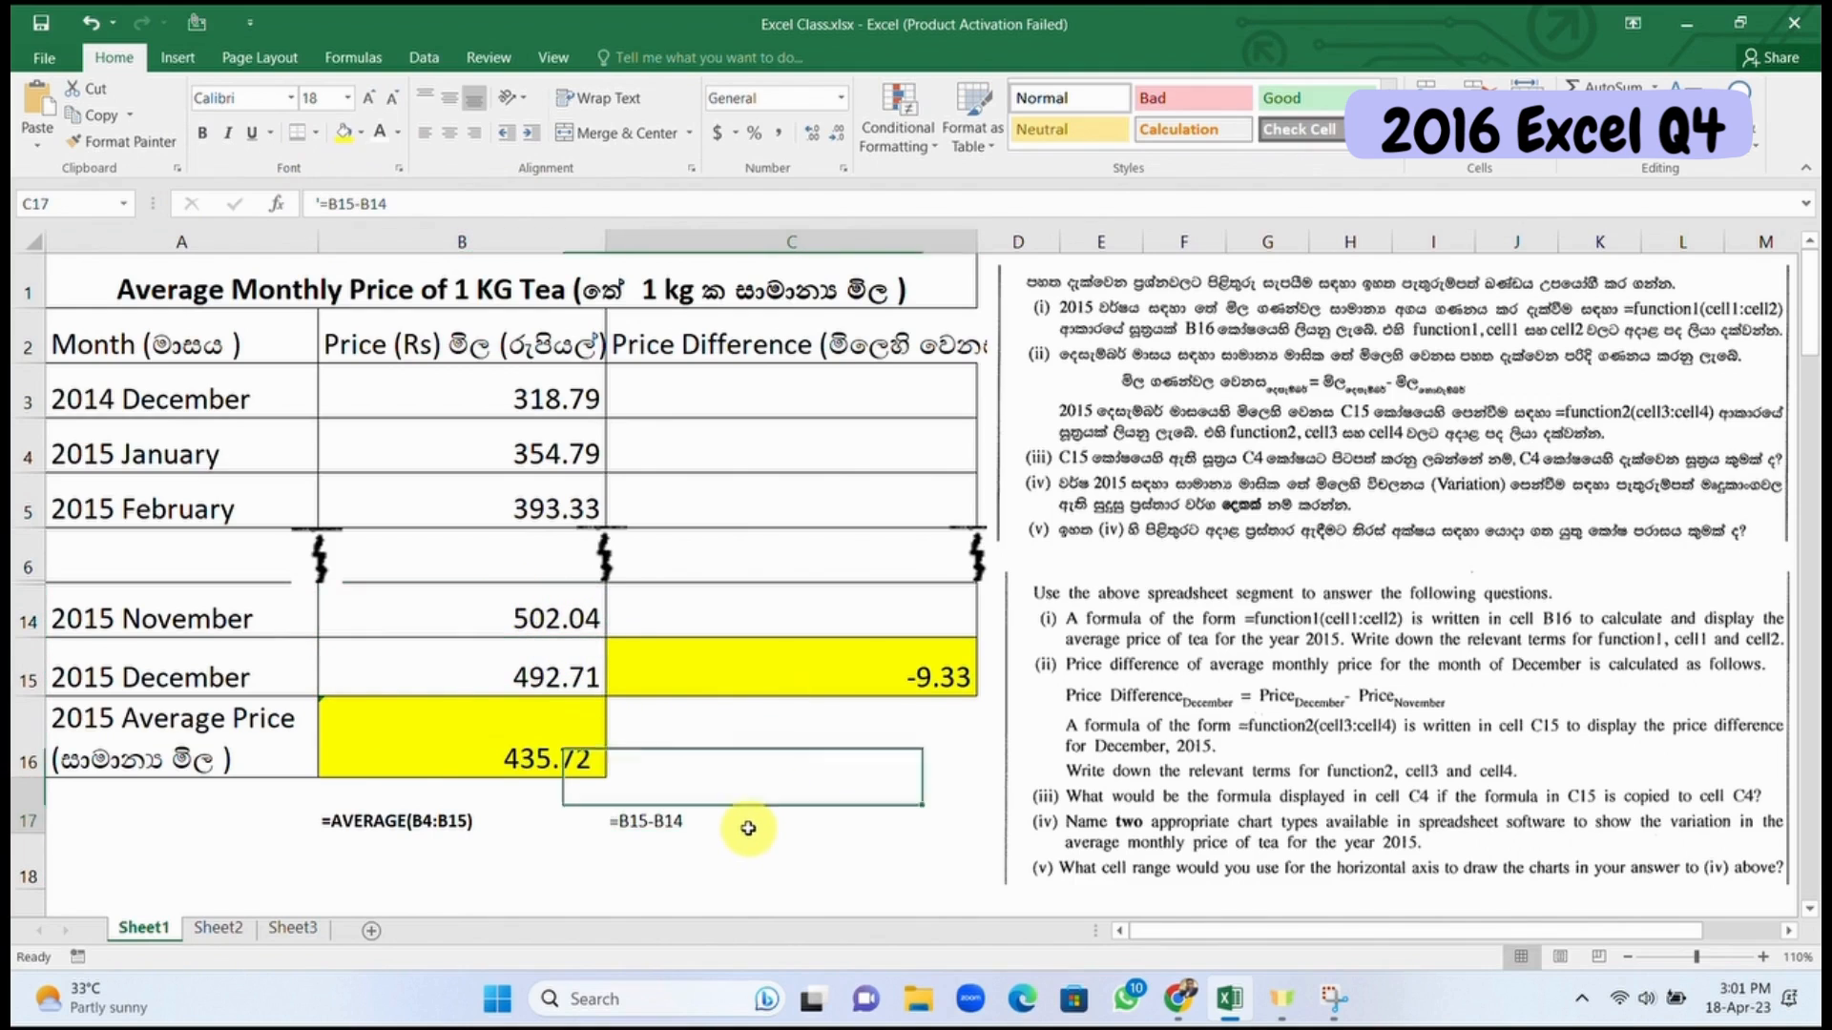
key("ctrl+b")
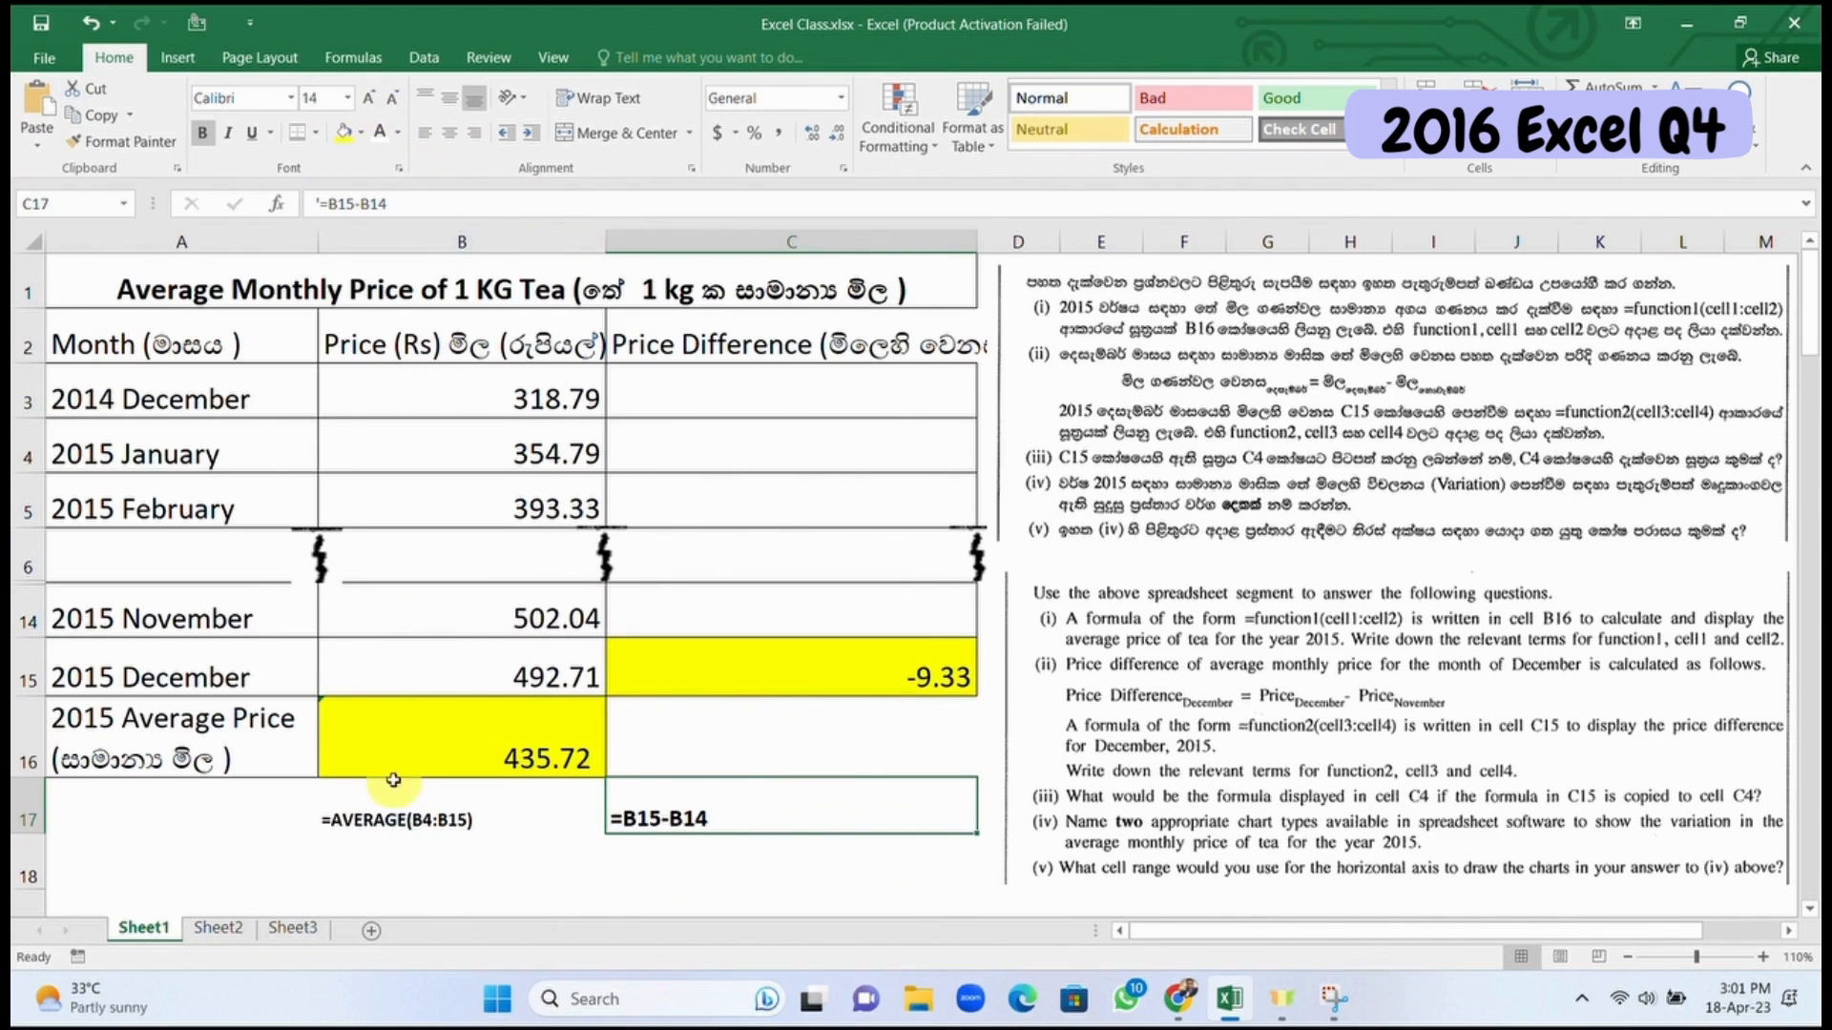
left_click(396, 821)
key("Delete")
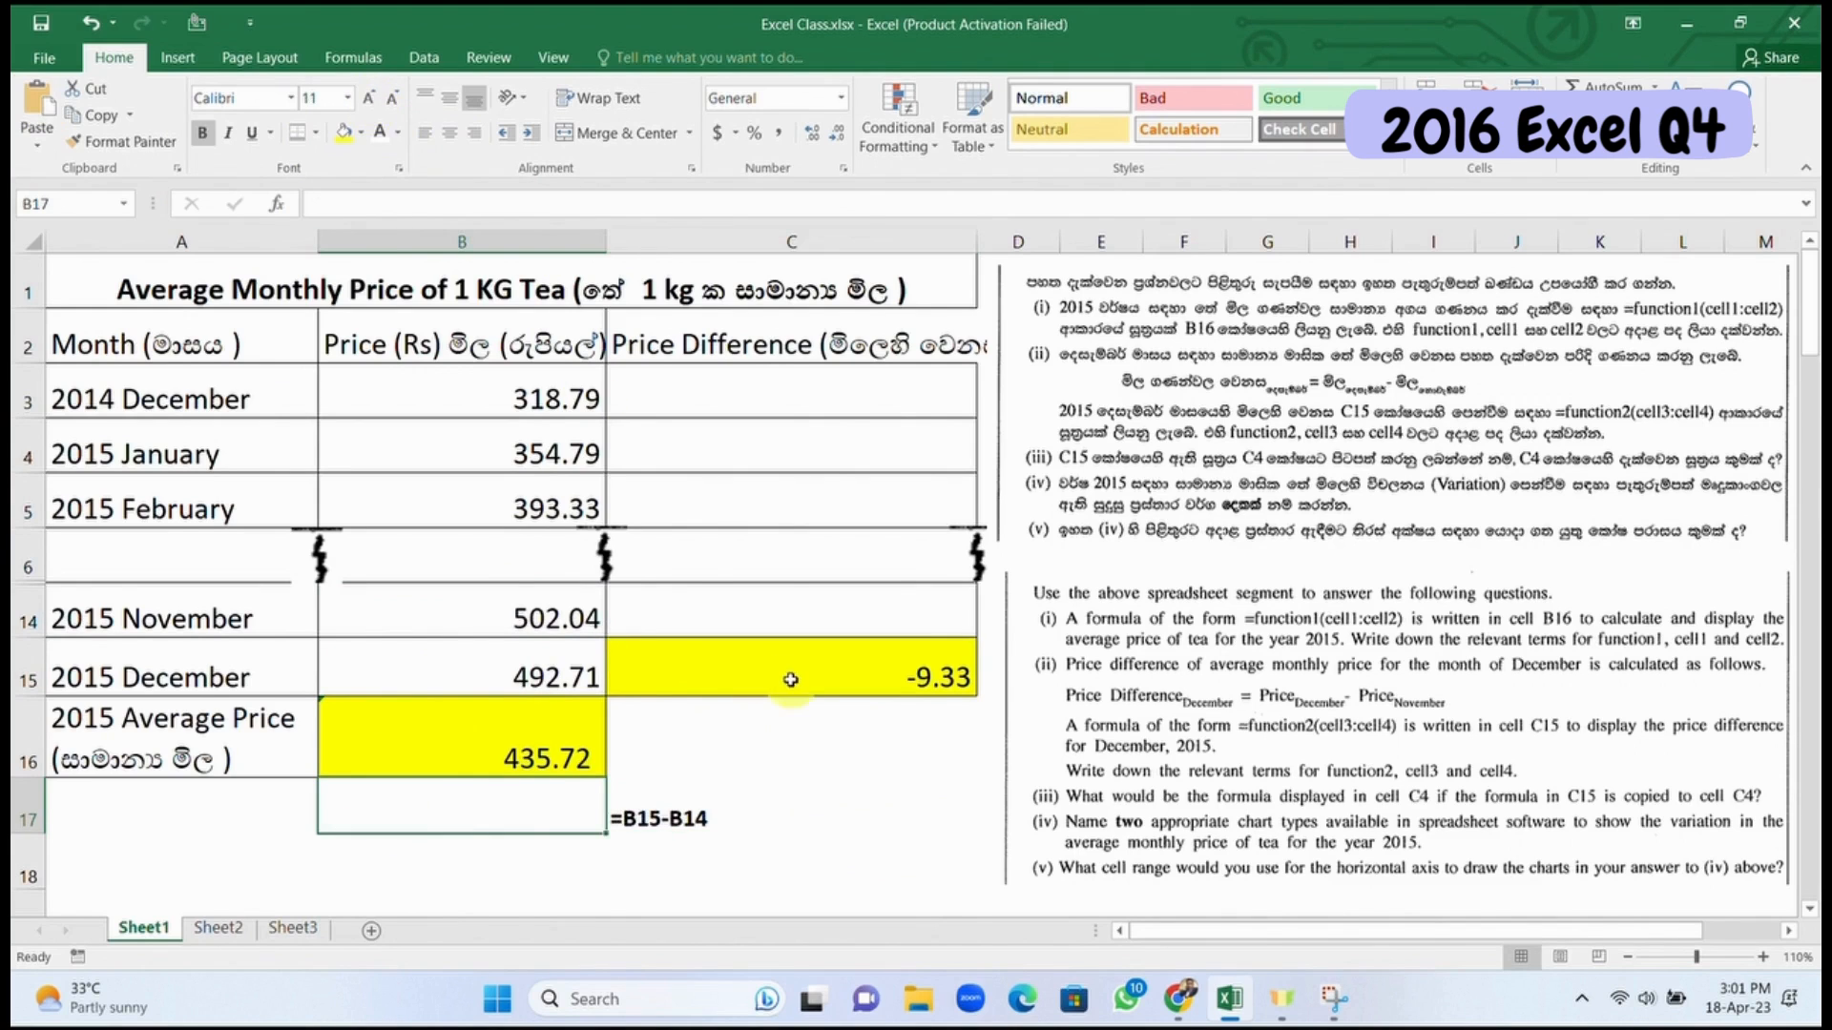
Step: Compare the difference formula with the model answers to question (ii) in cells B25:B27
scroll(801, 649, "down", 3)
scroll(804, 649, "down", 1)
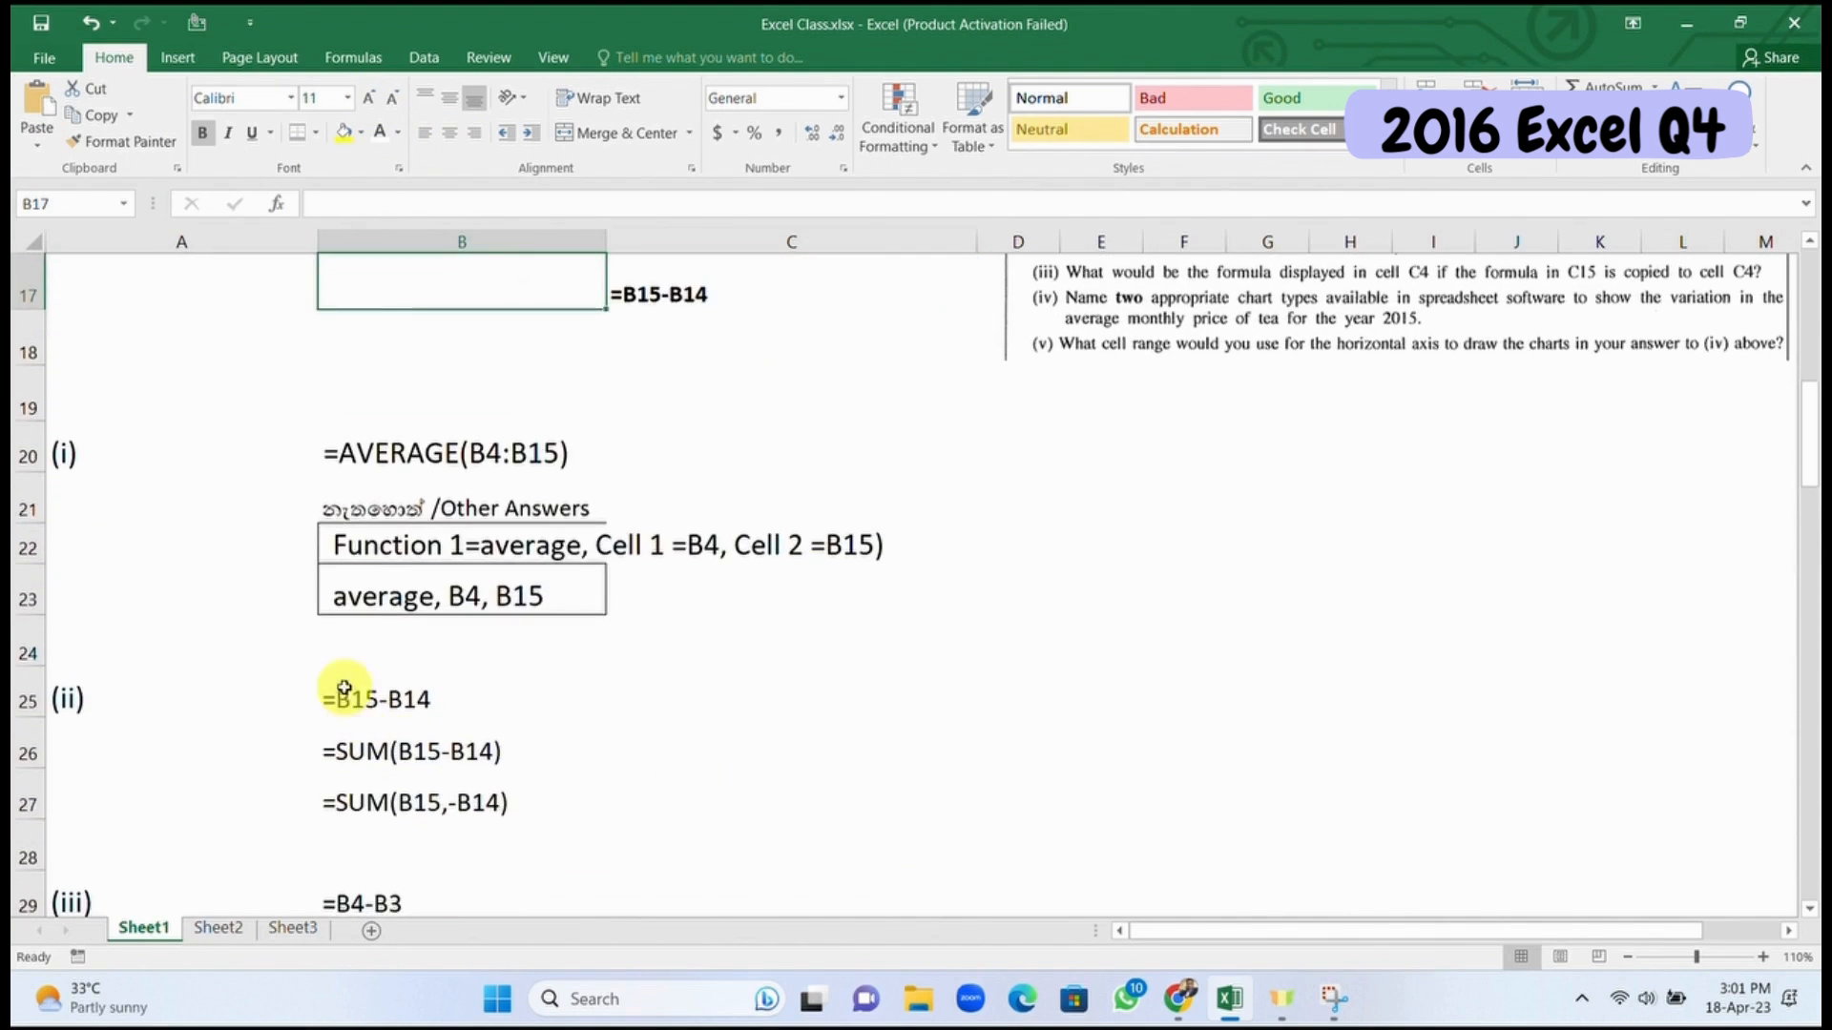
left_click(400, 708)
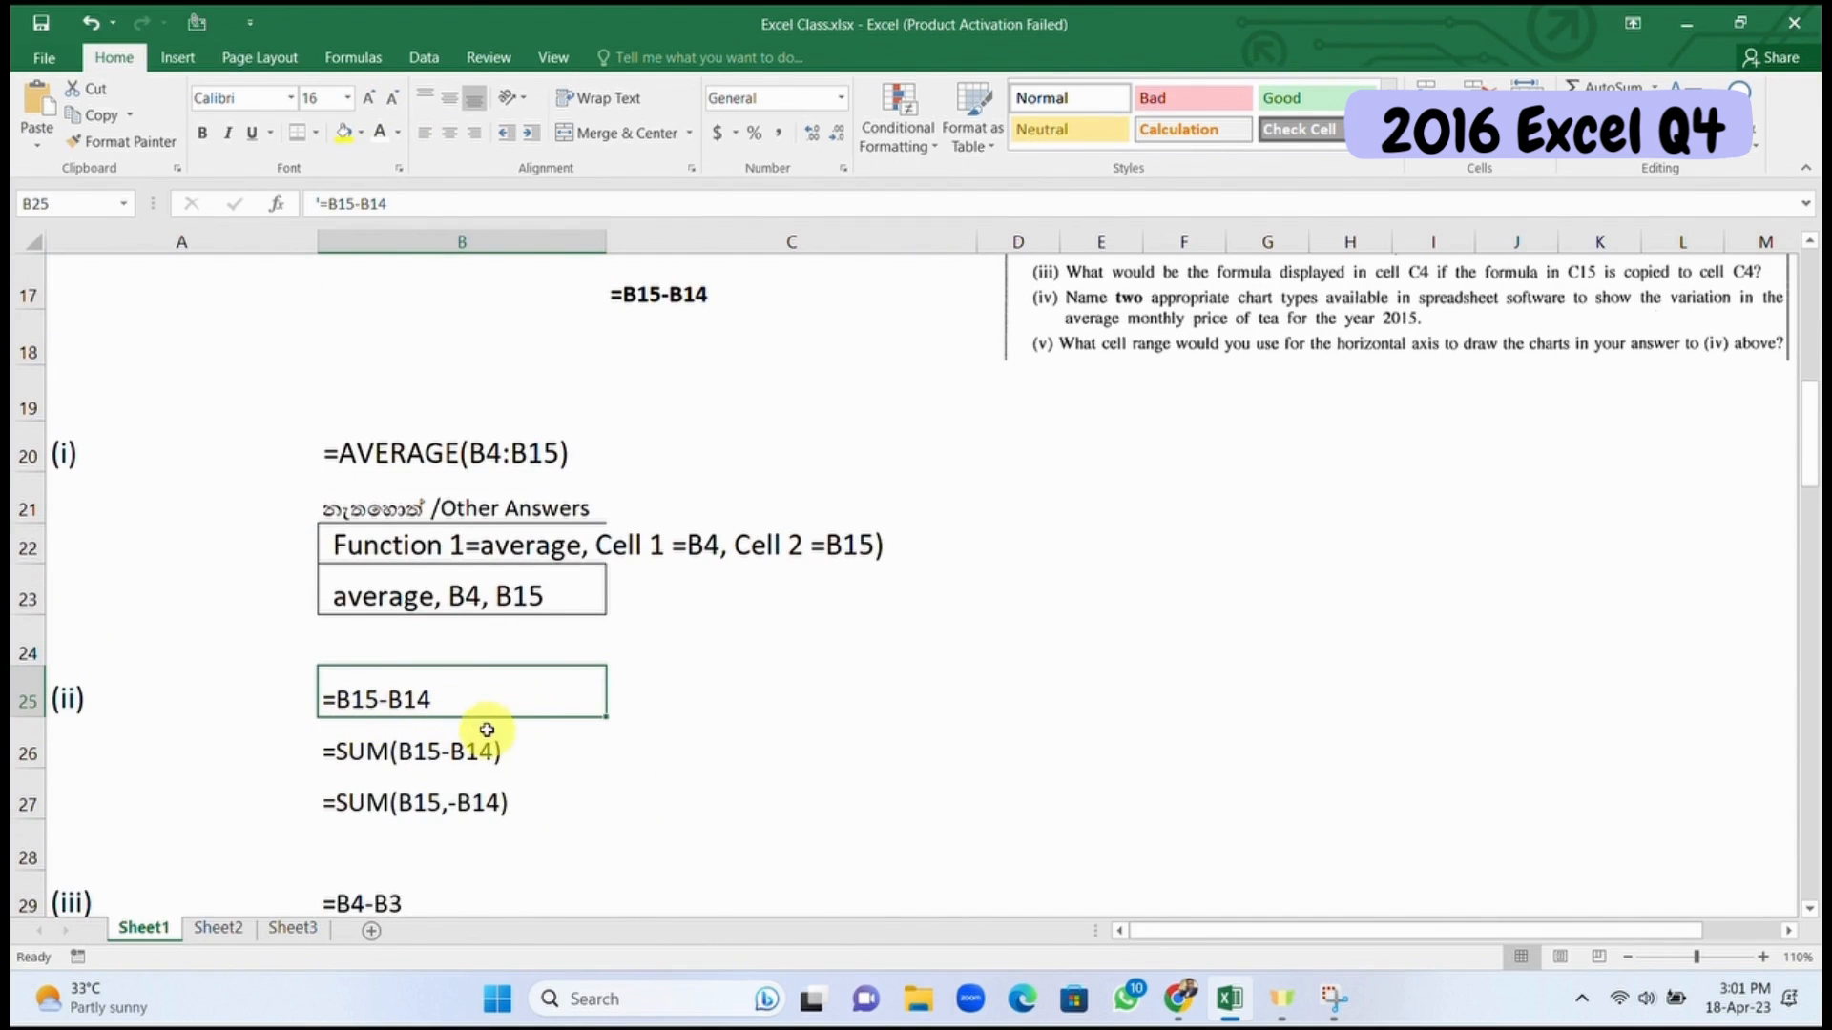
left_click(1809, 247)
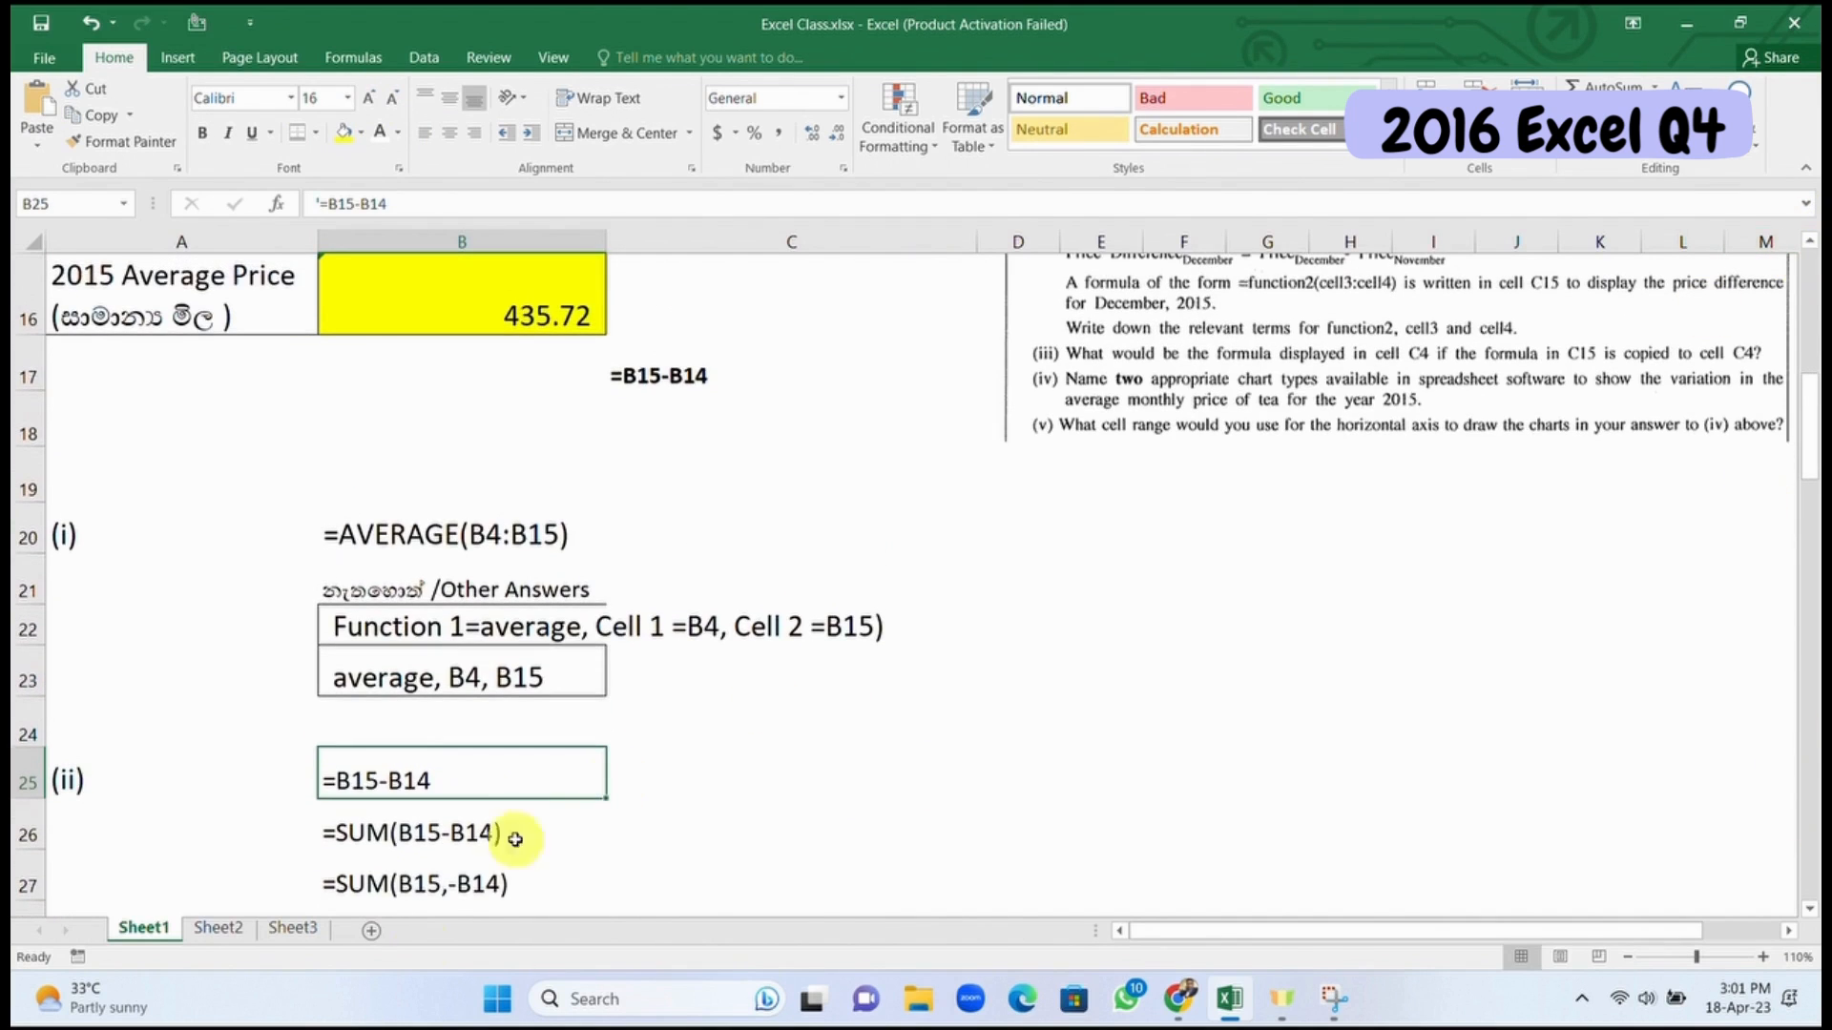
left_click(417, 834)
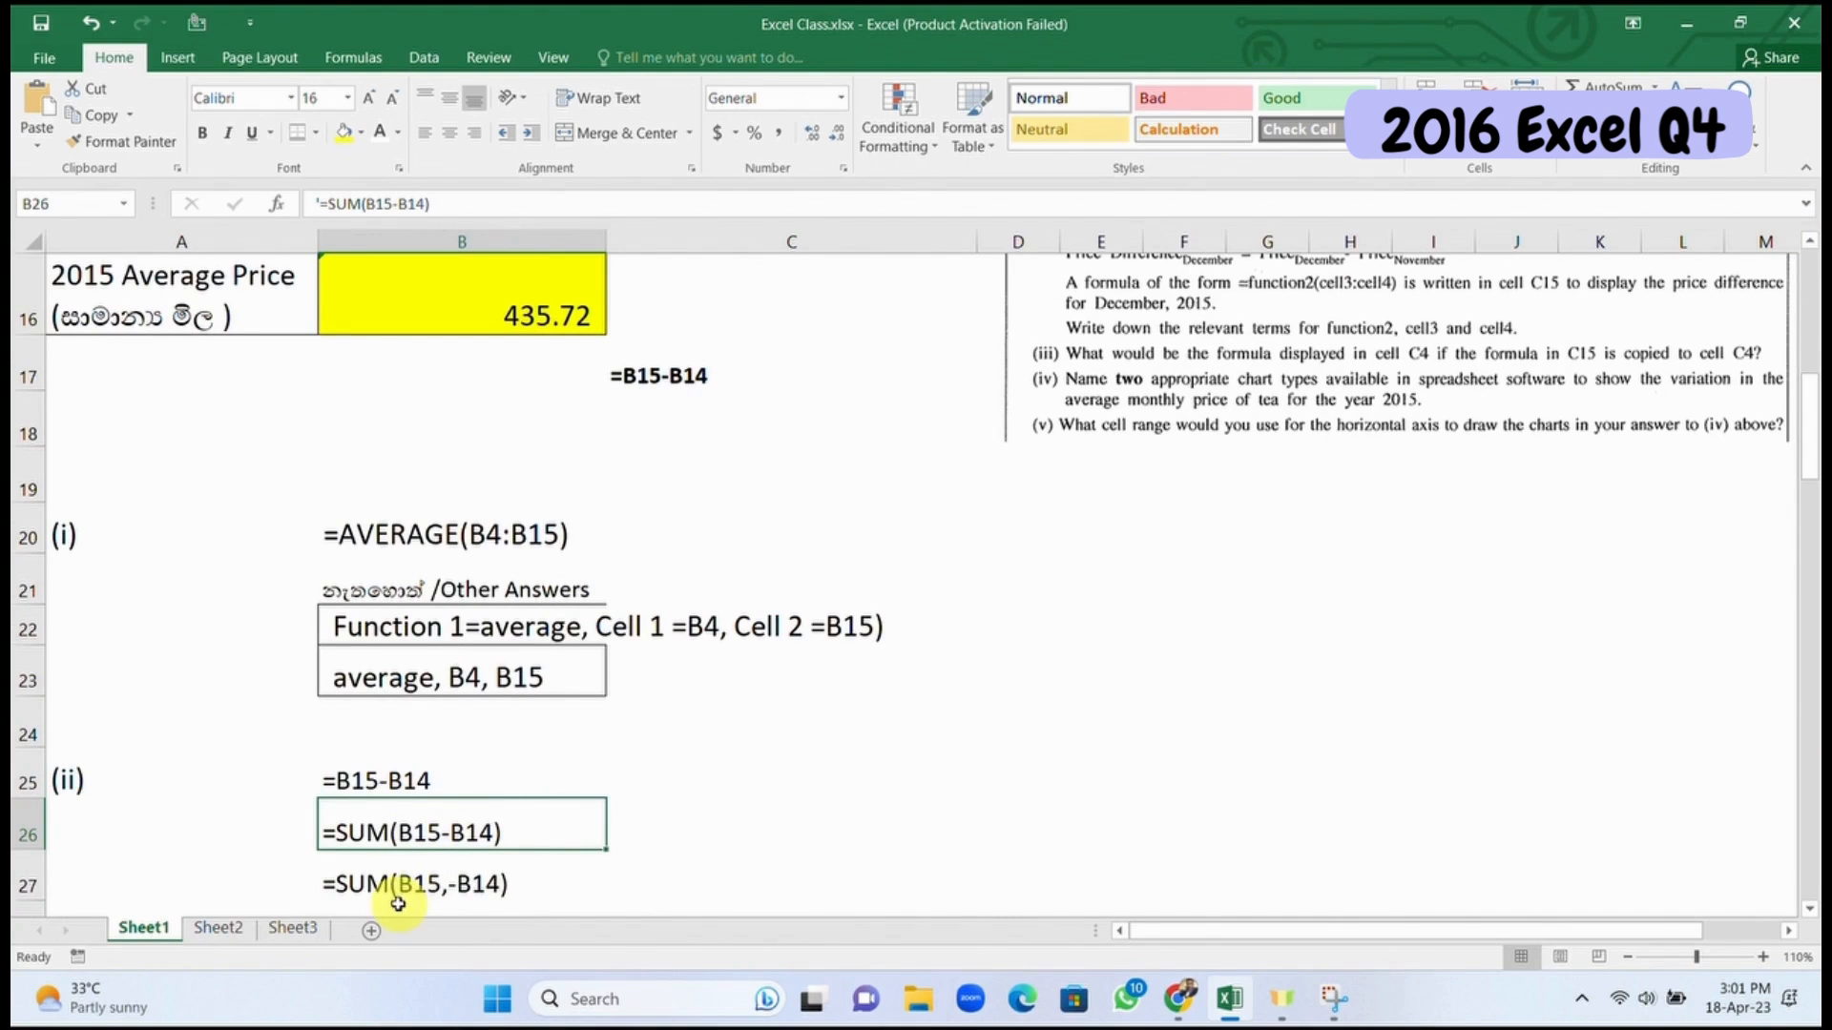
Step: Replace the December 2015 price difference formula in cell C15 with =SUM(B15-B14)
scroll(725, 775, "up", 3)
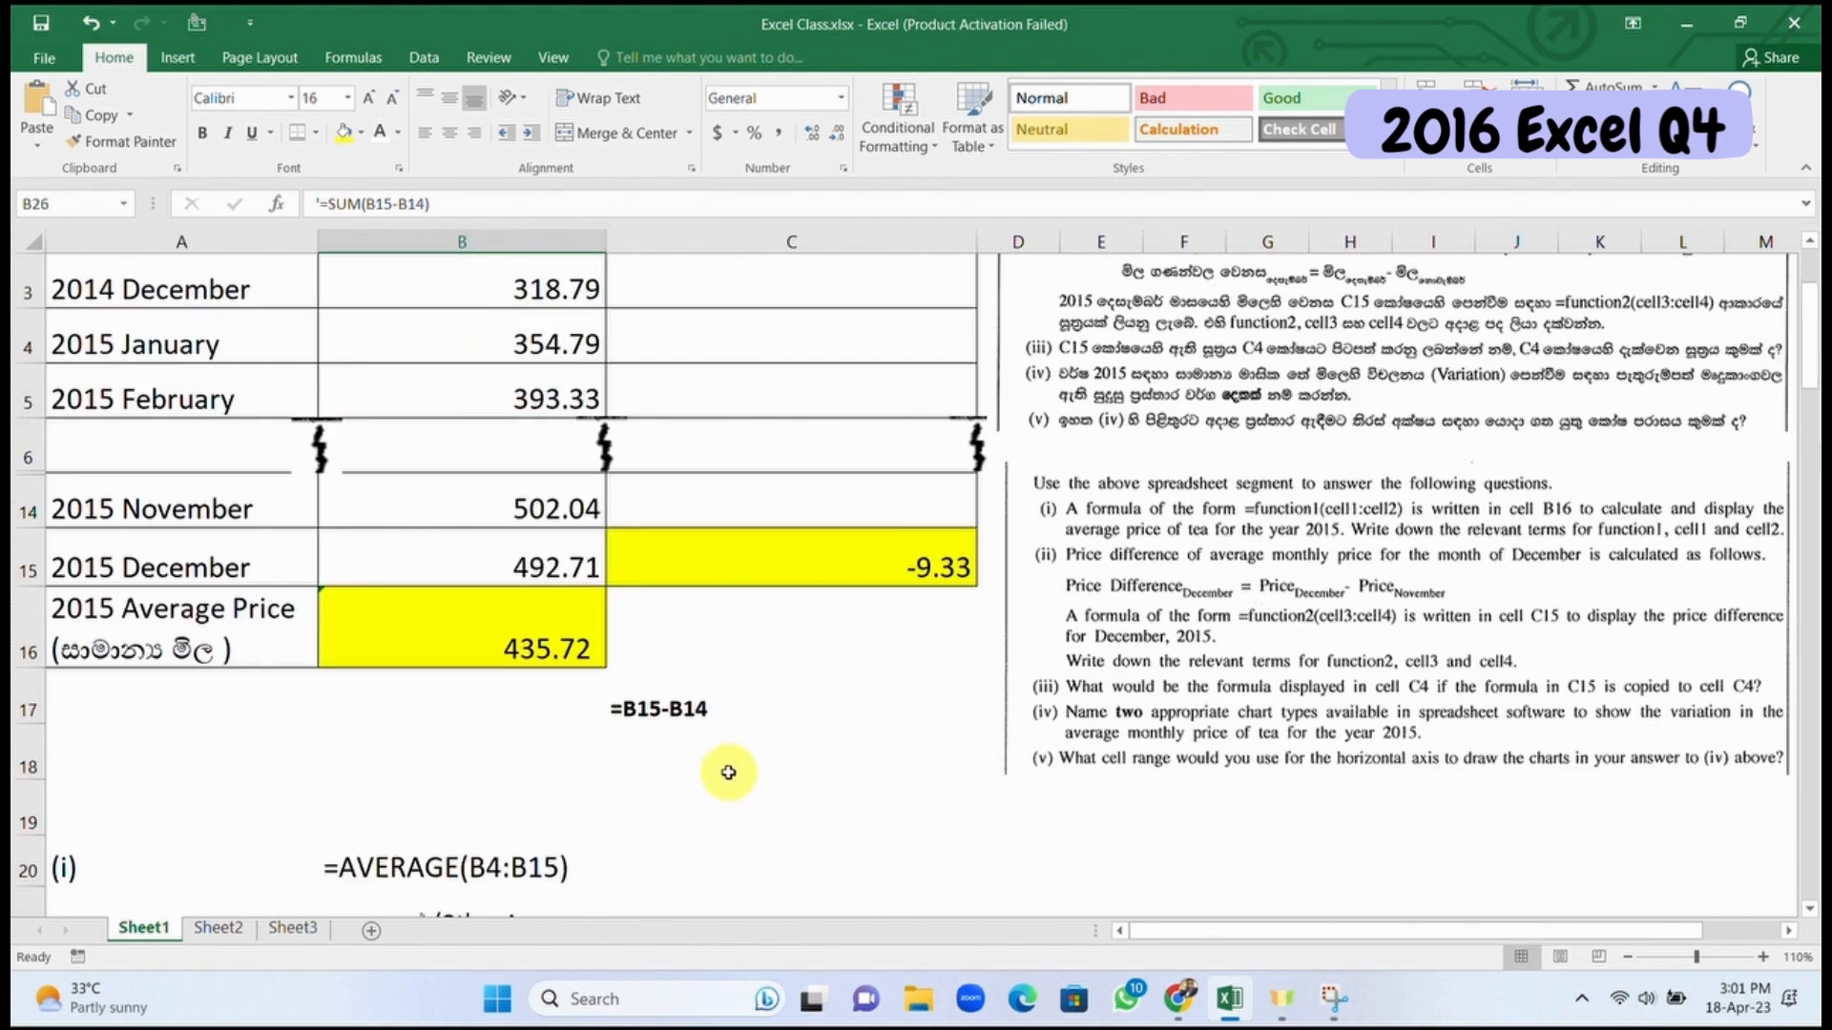
left_click(828, 564)
type("=")
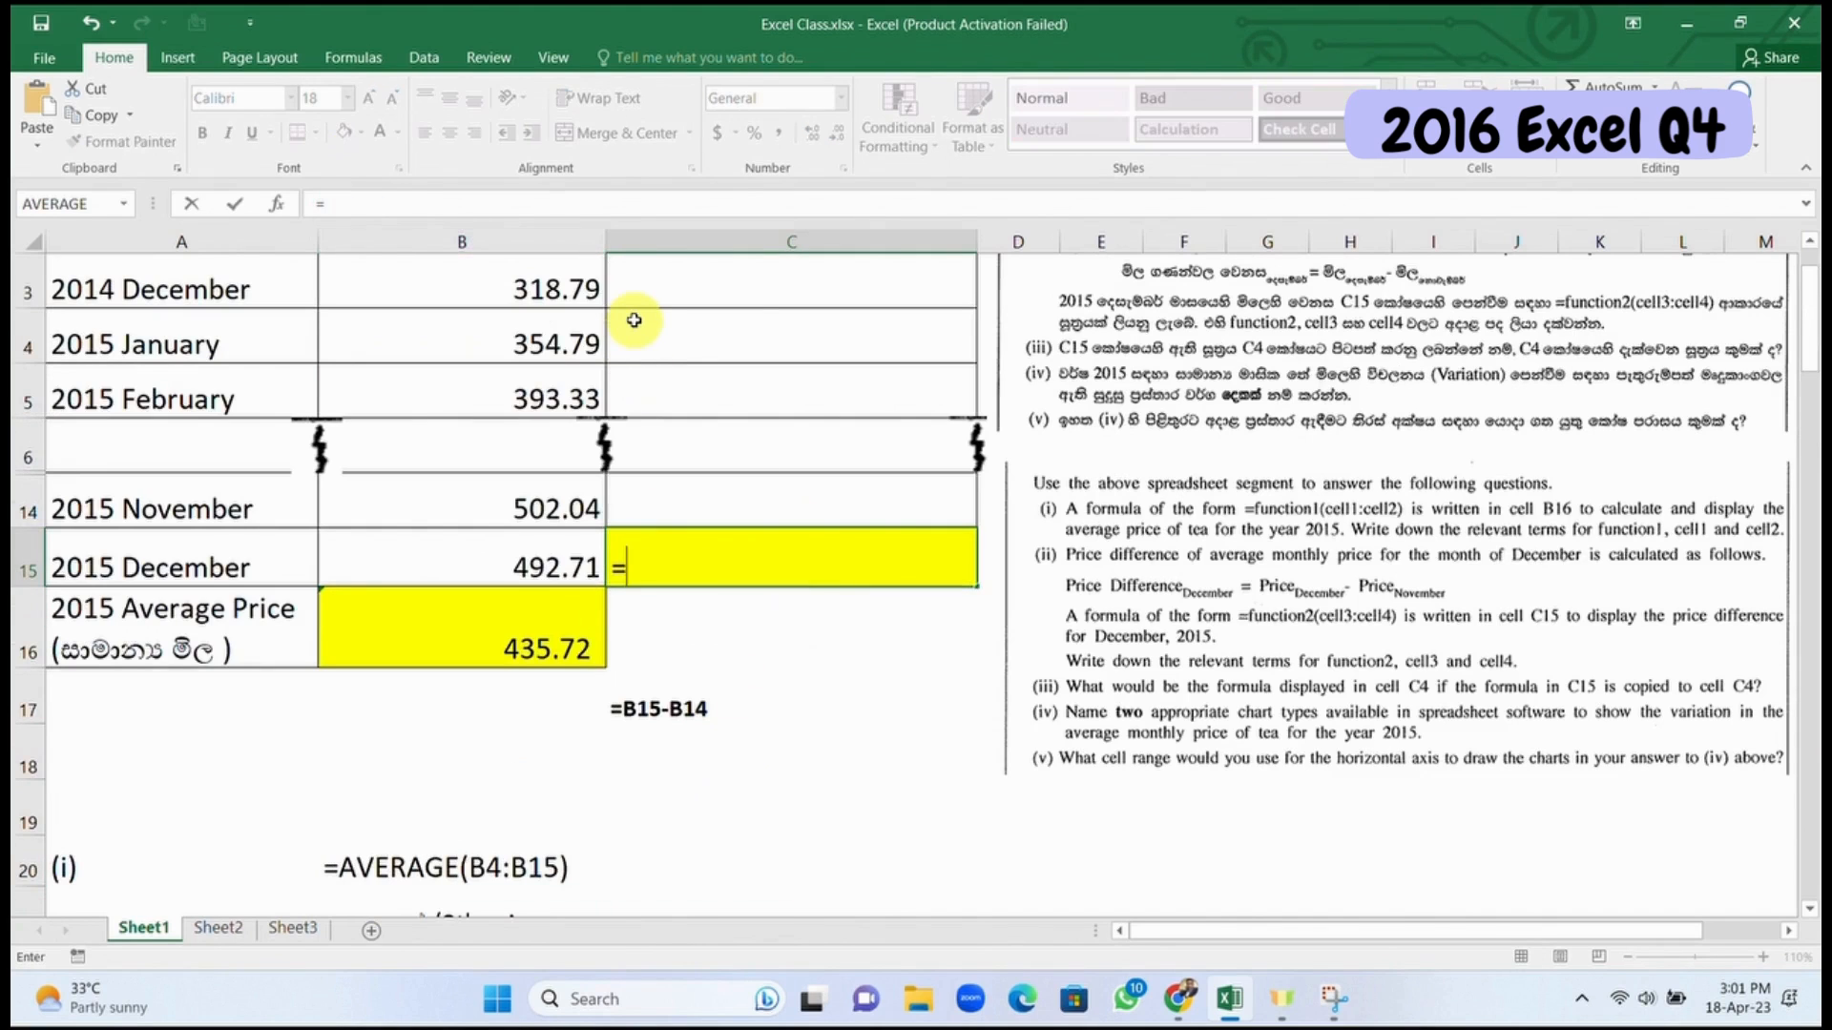
scroll(634, 321, "up", 1)
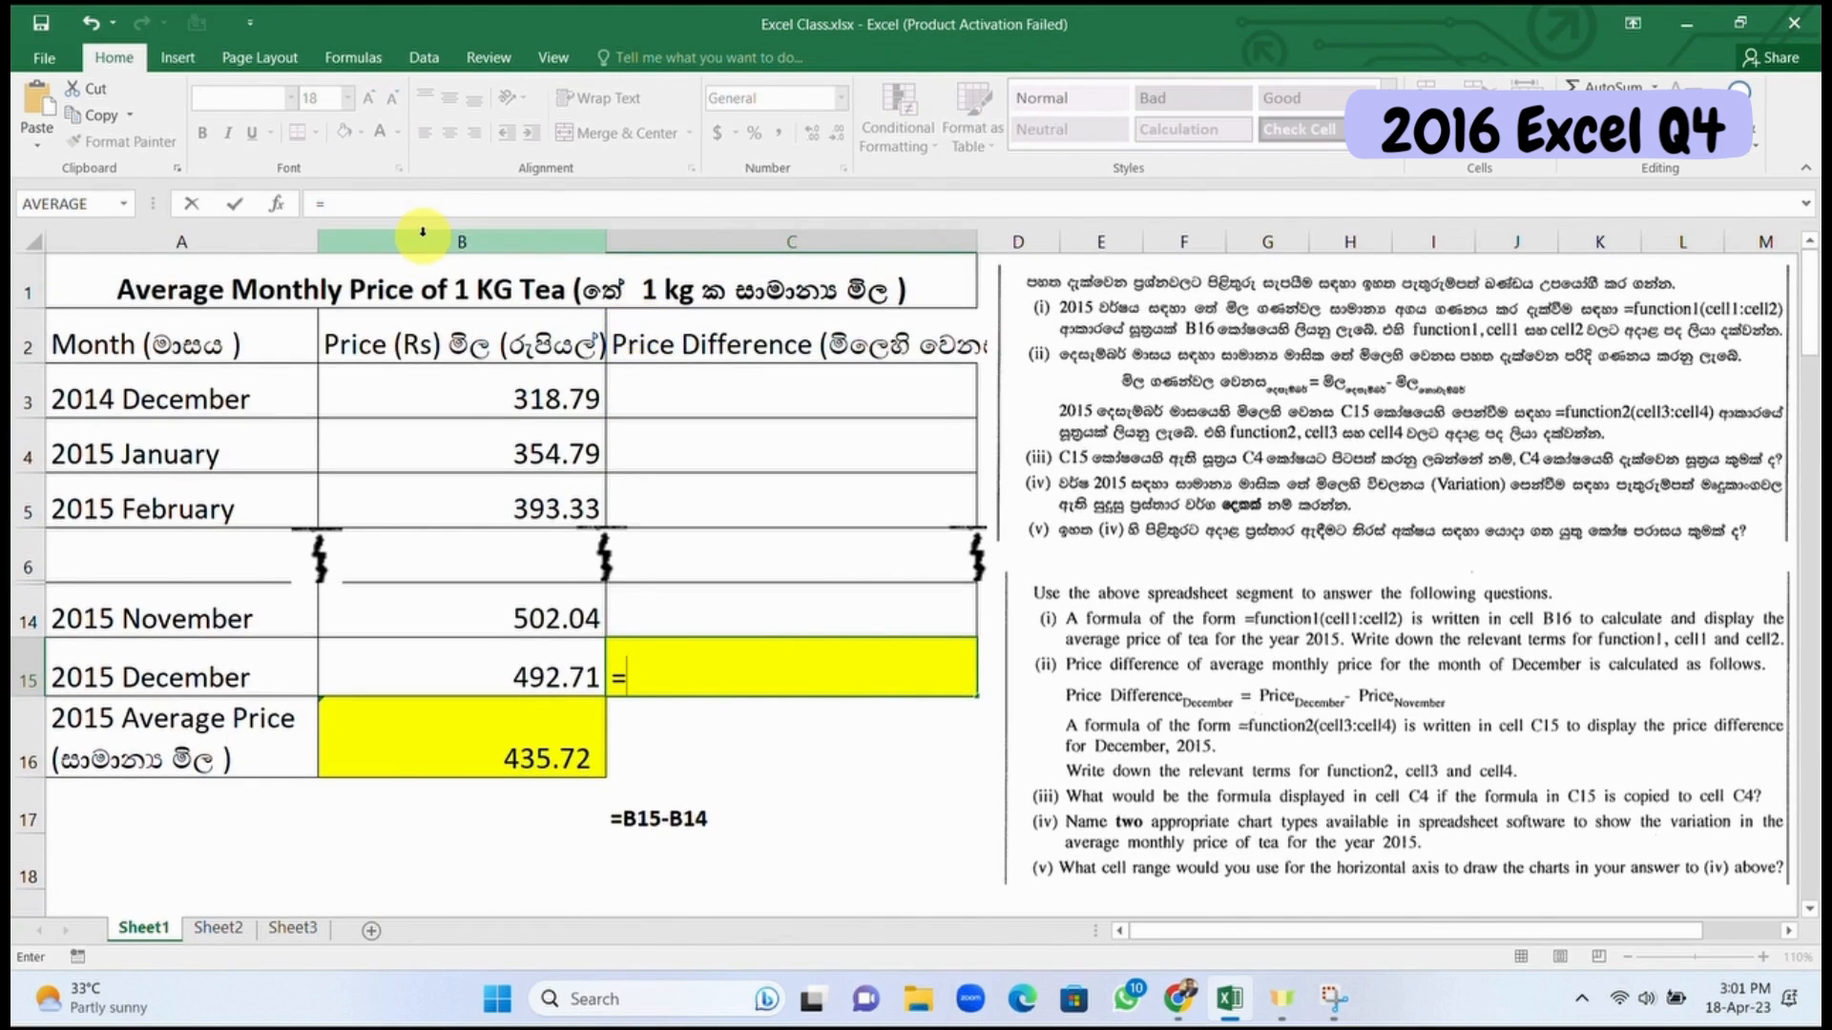
type("su")
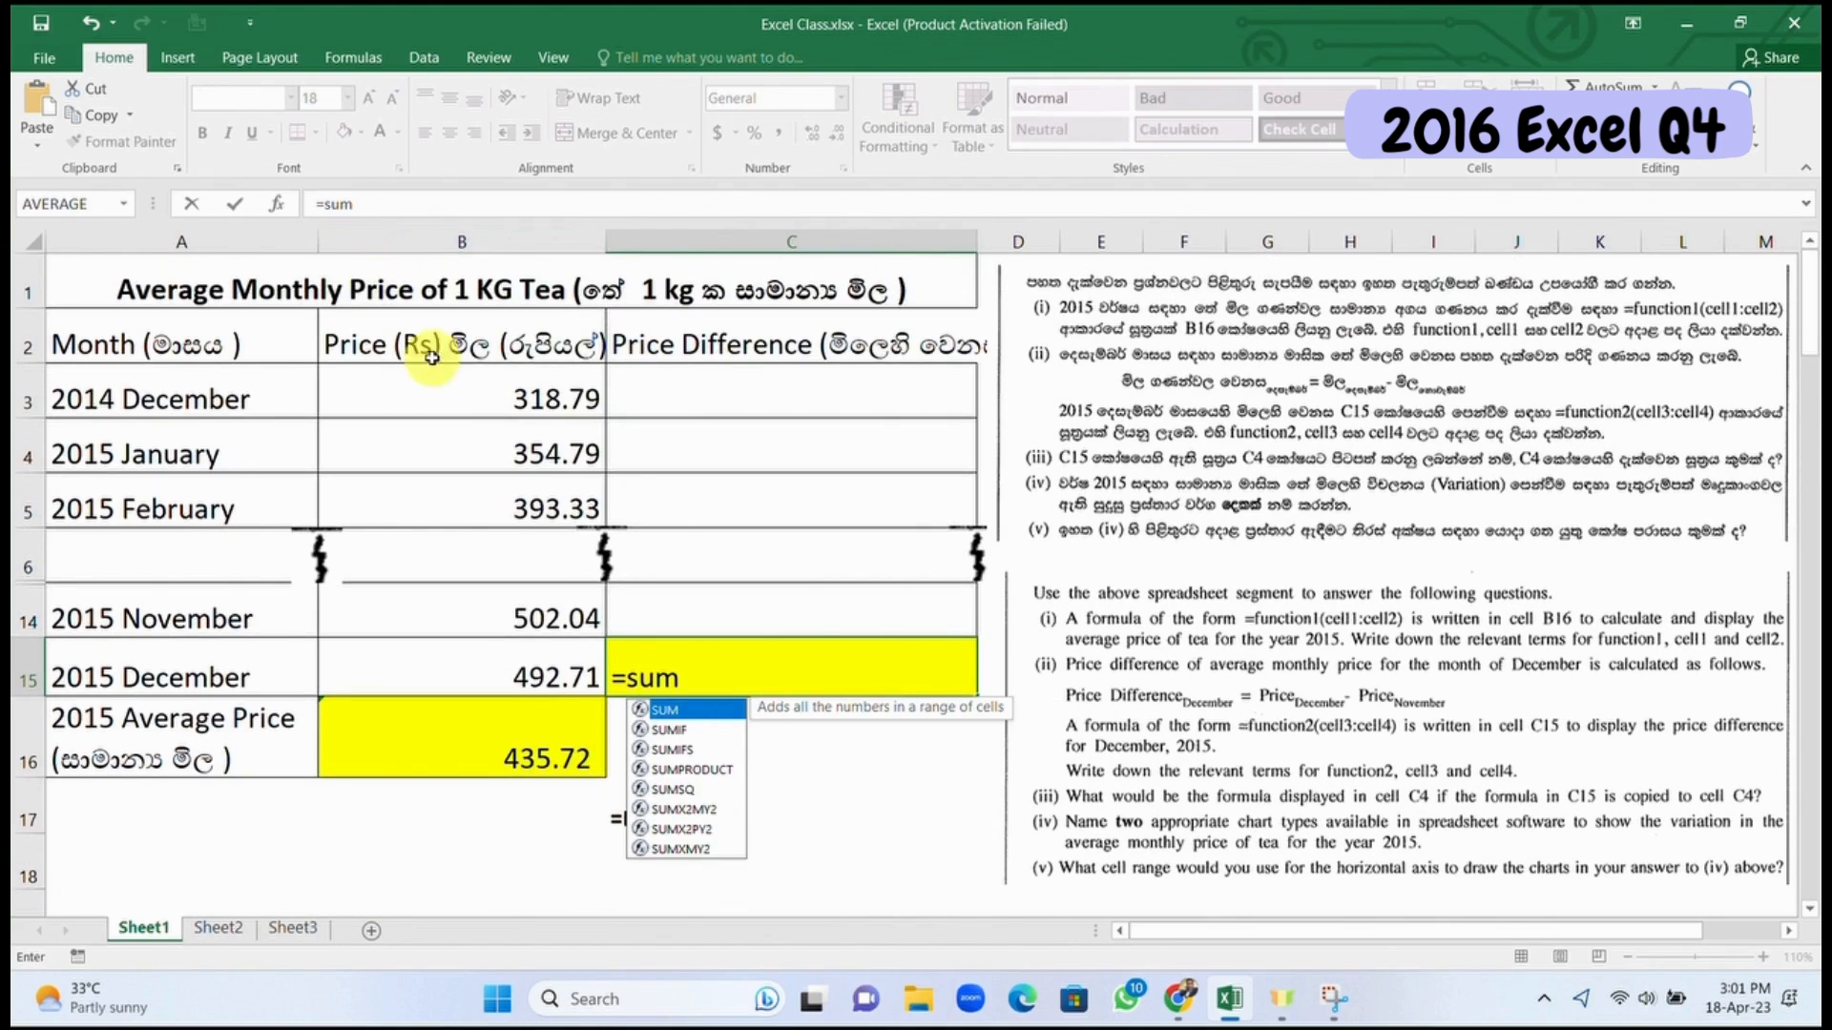
type("m")
key("Tab")
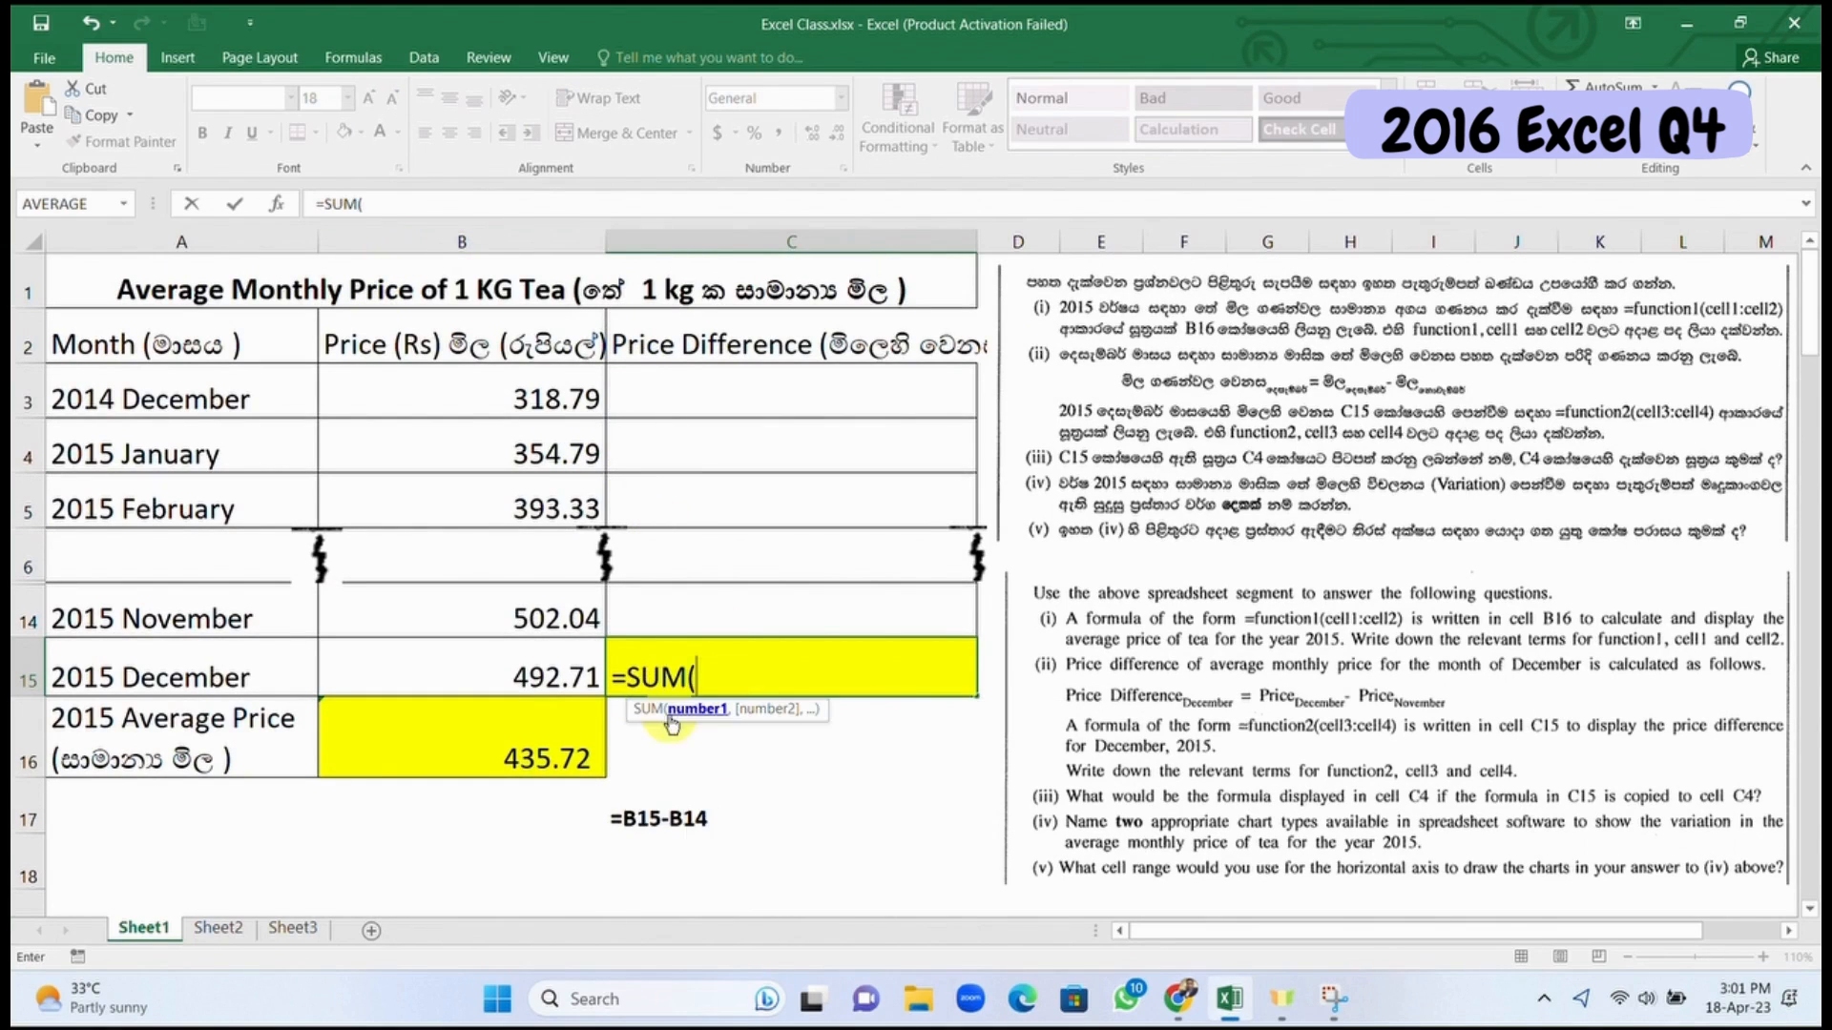
left_click(539, 641)
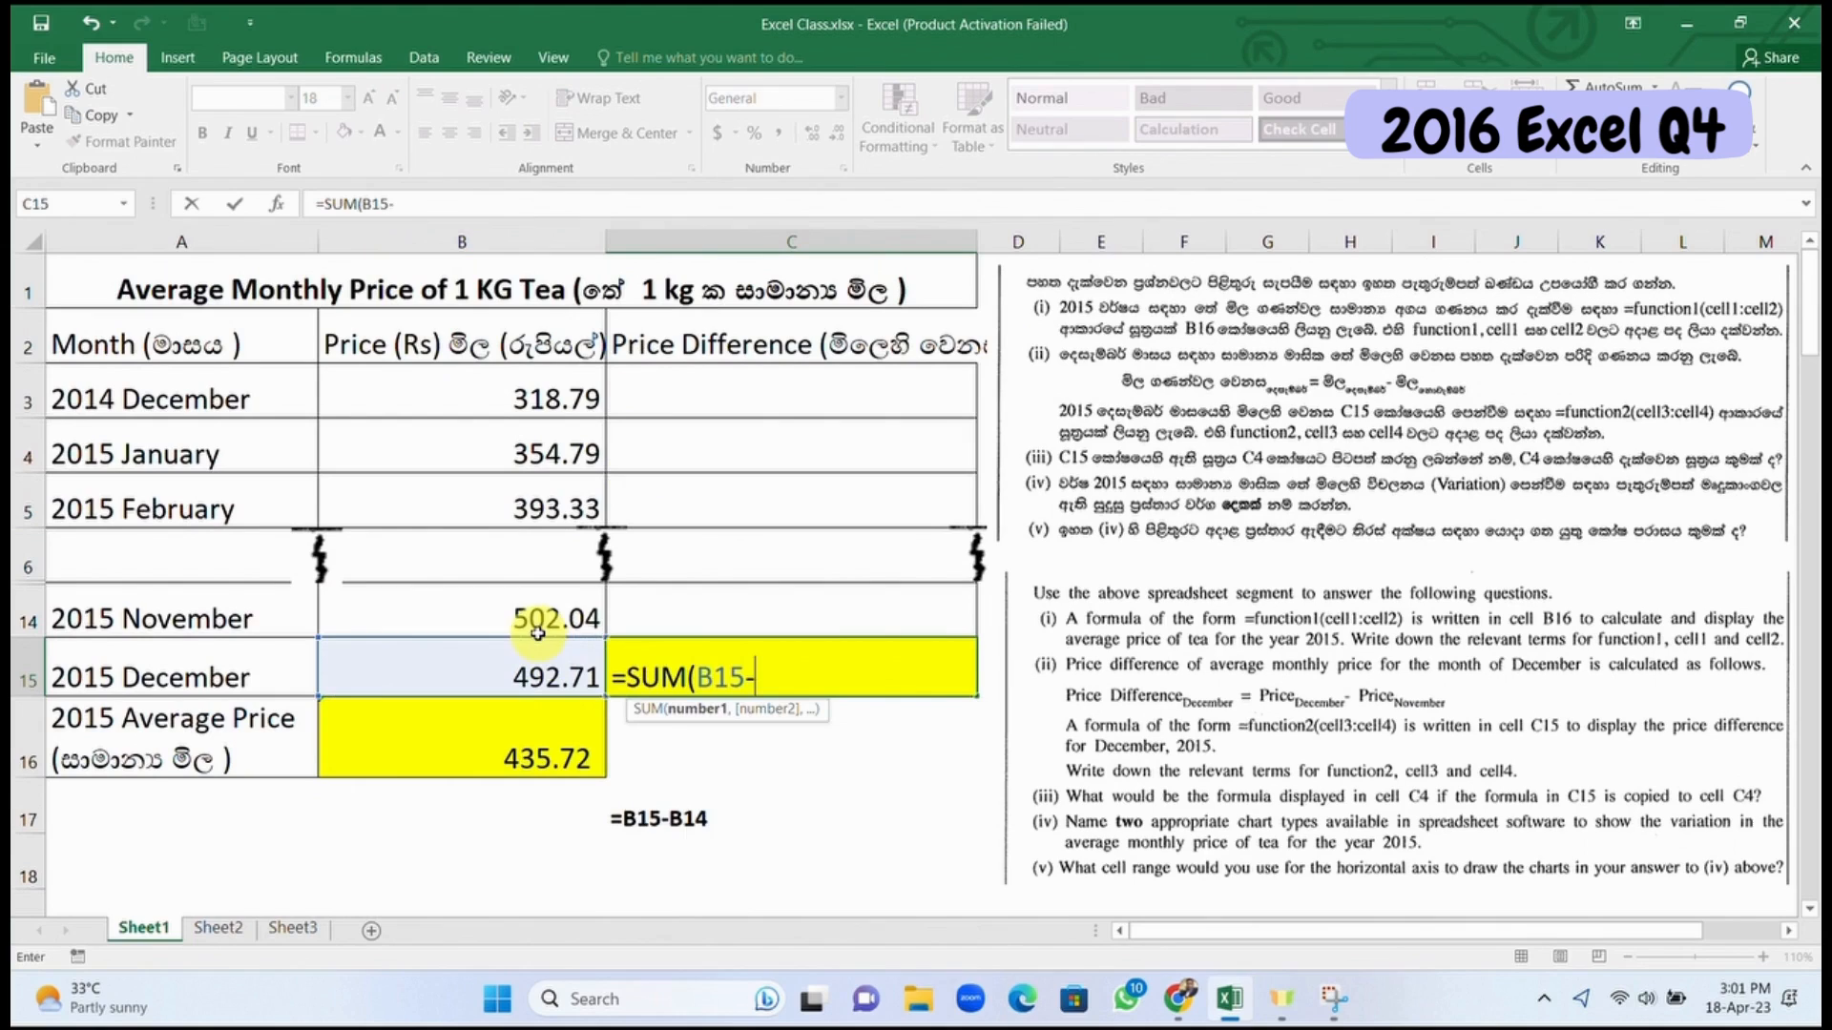
left_click(518, 622)
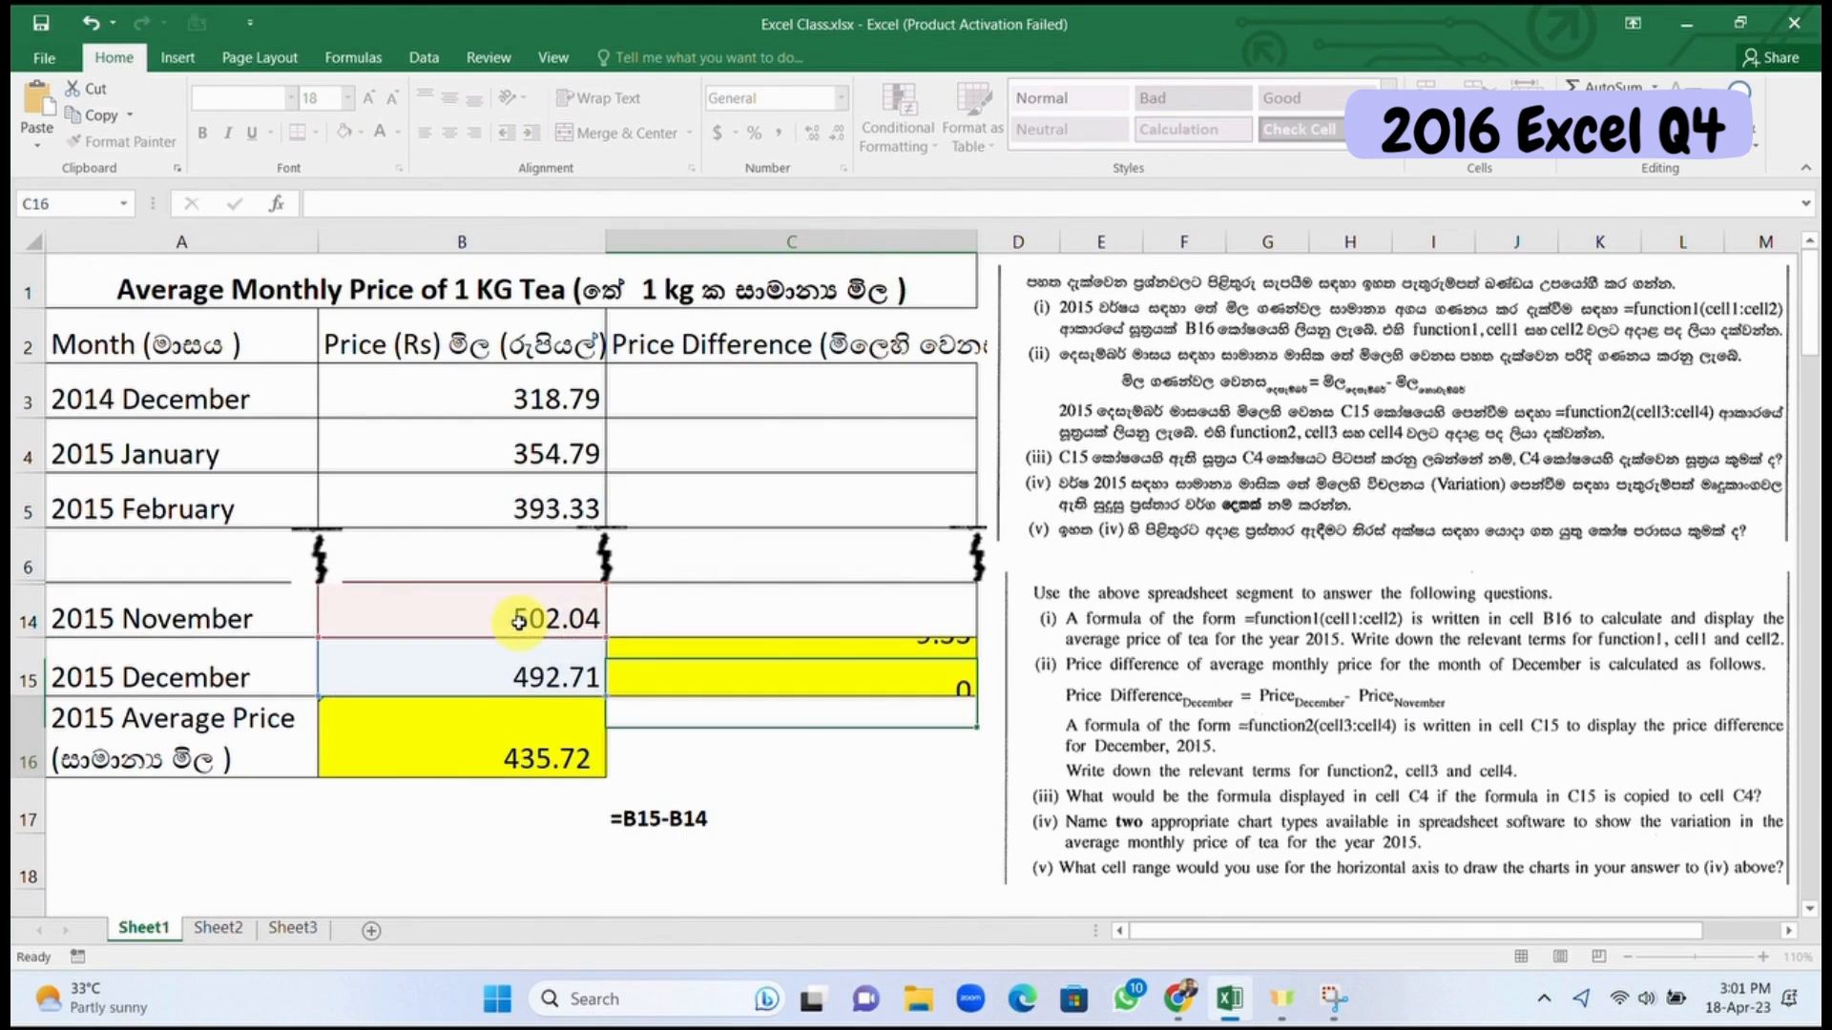
key("Return")
Step: Review the model answer =SUM(B15,-B14) in cell B27 and compare it with the formula in C15
scroll(793, 676, "down", 4)
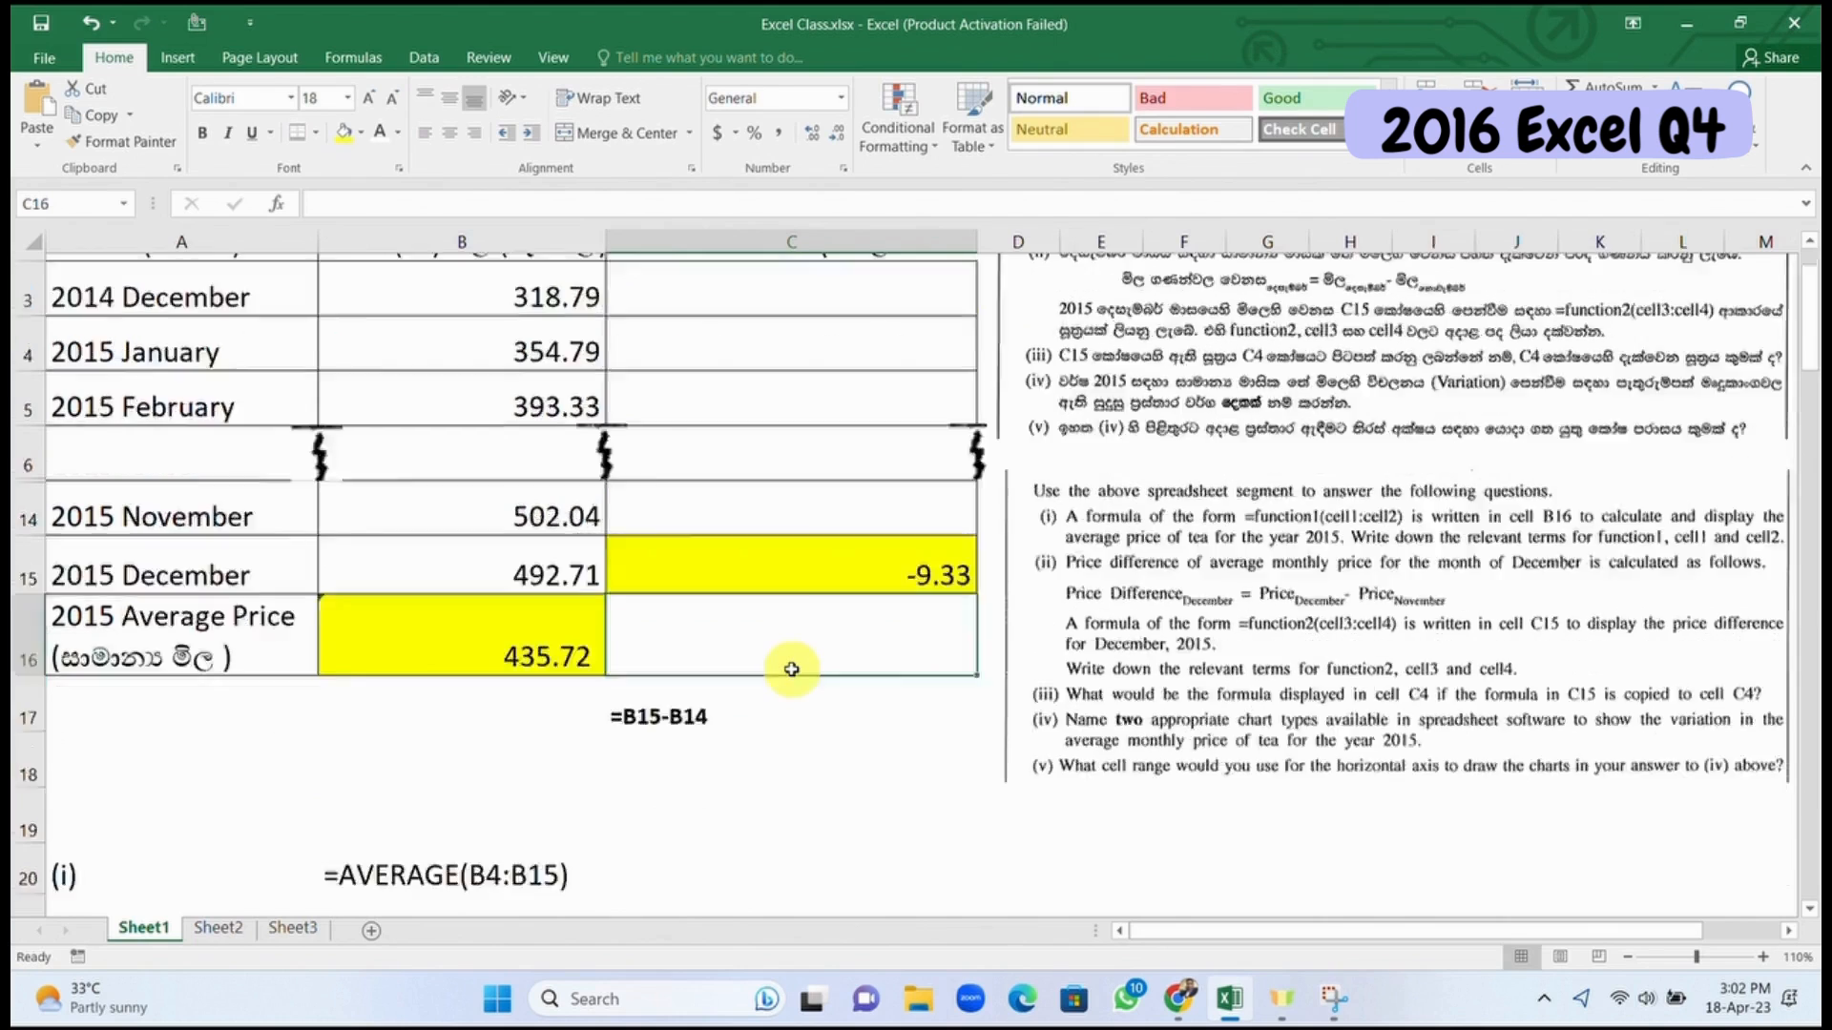
left_click_drag(416, 590, 543, 579)
left_click(485, 622)
scroll(611, 580, "up", 4)
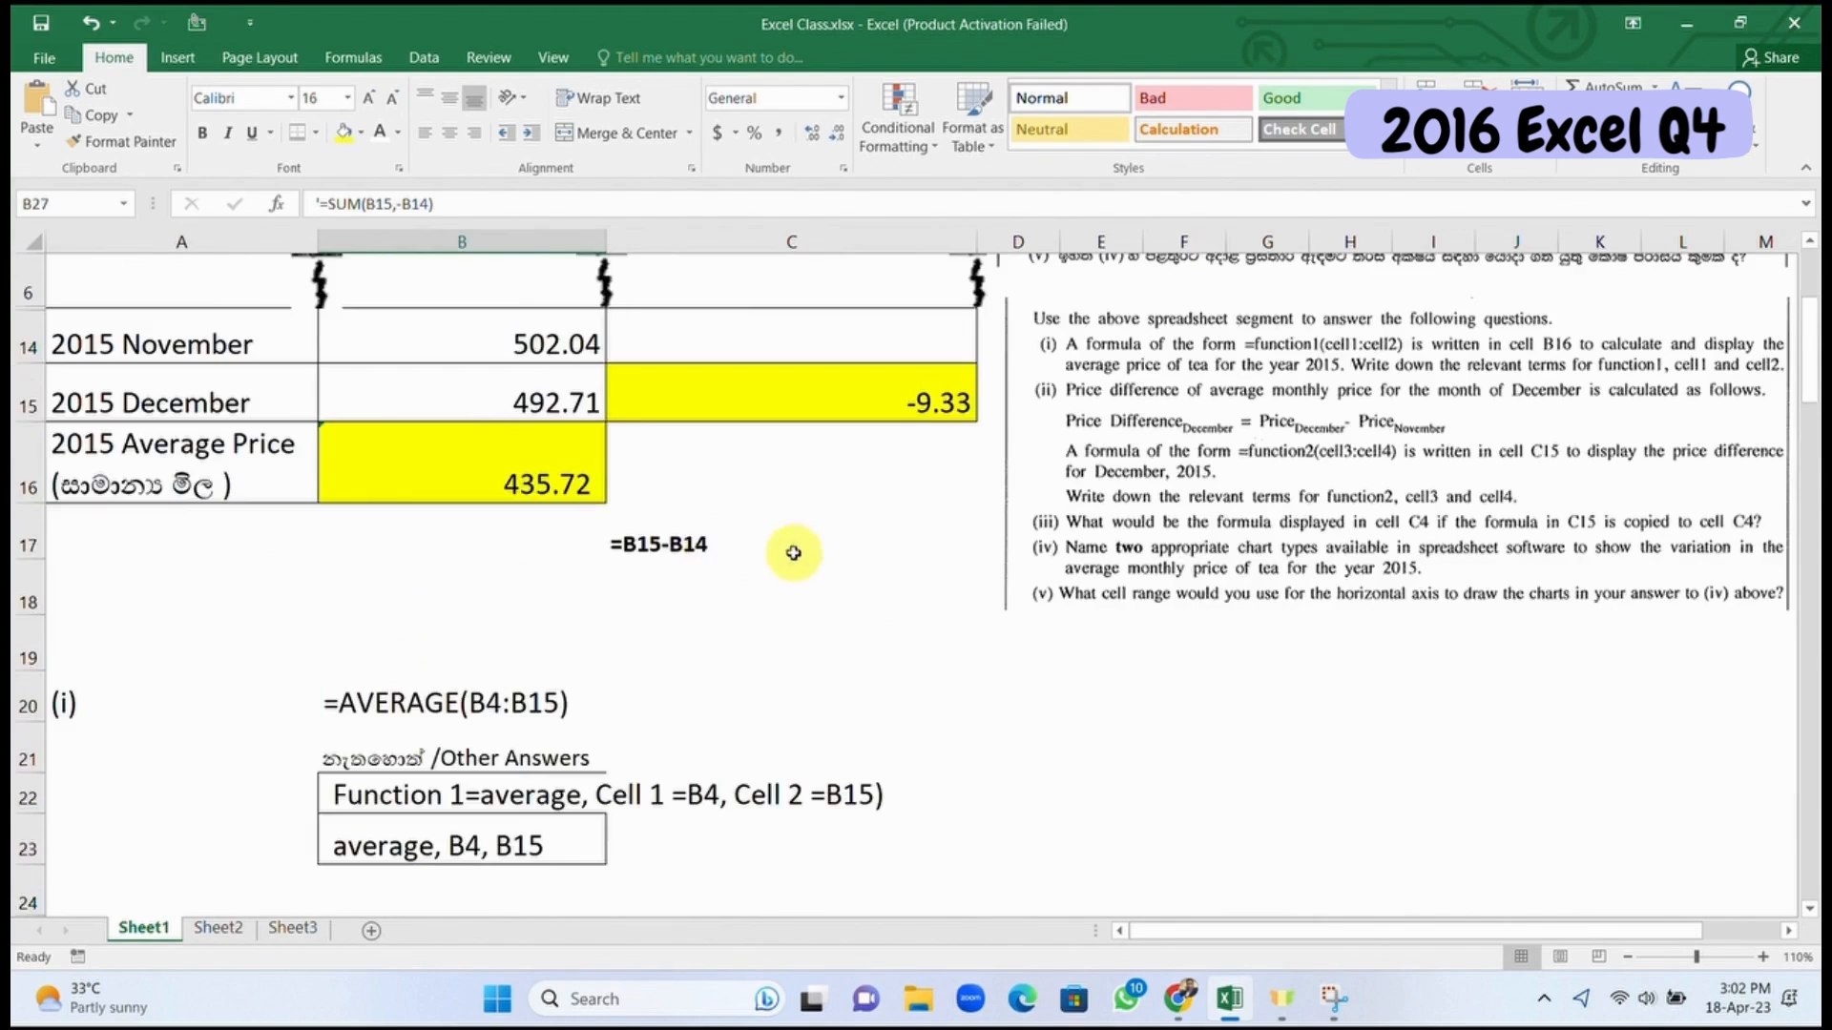
left_click(843, 566)
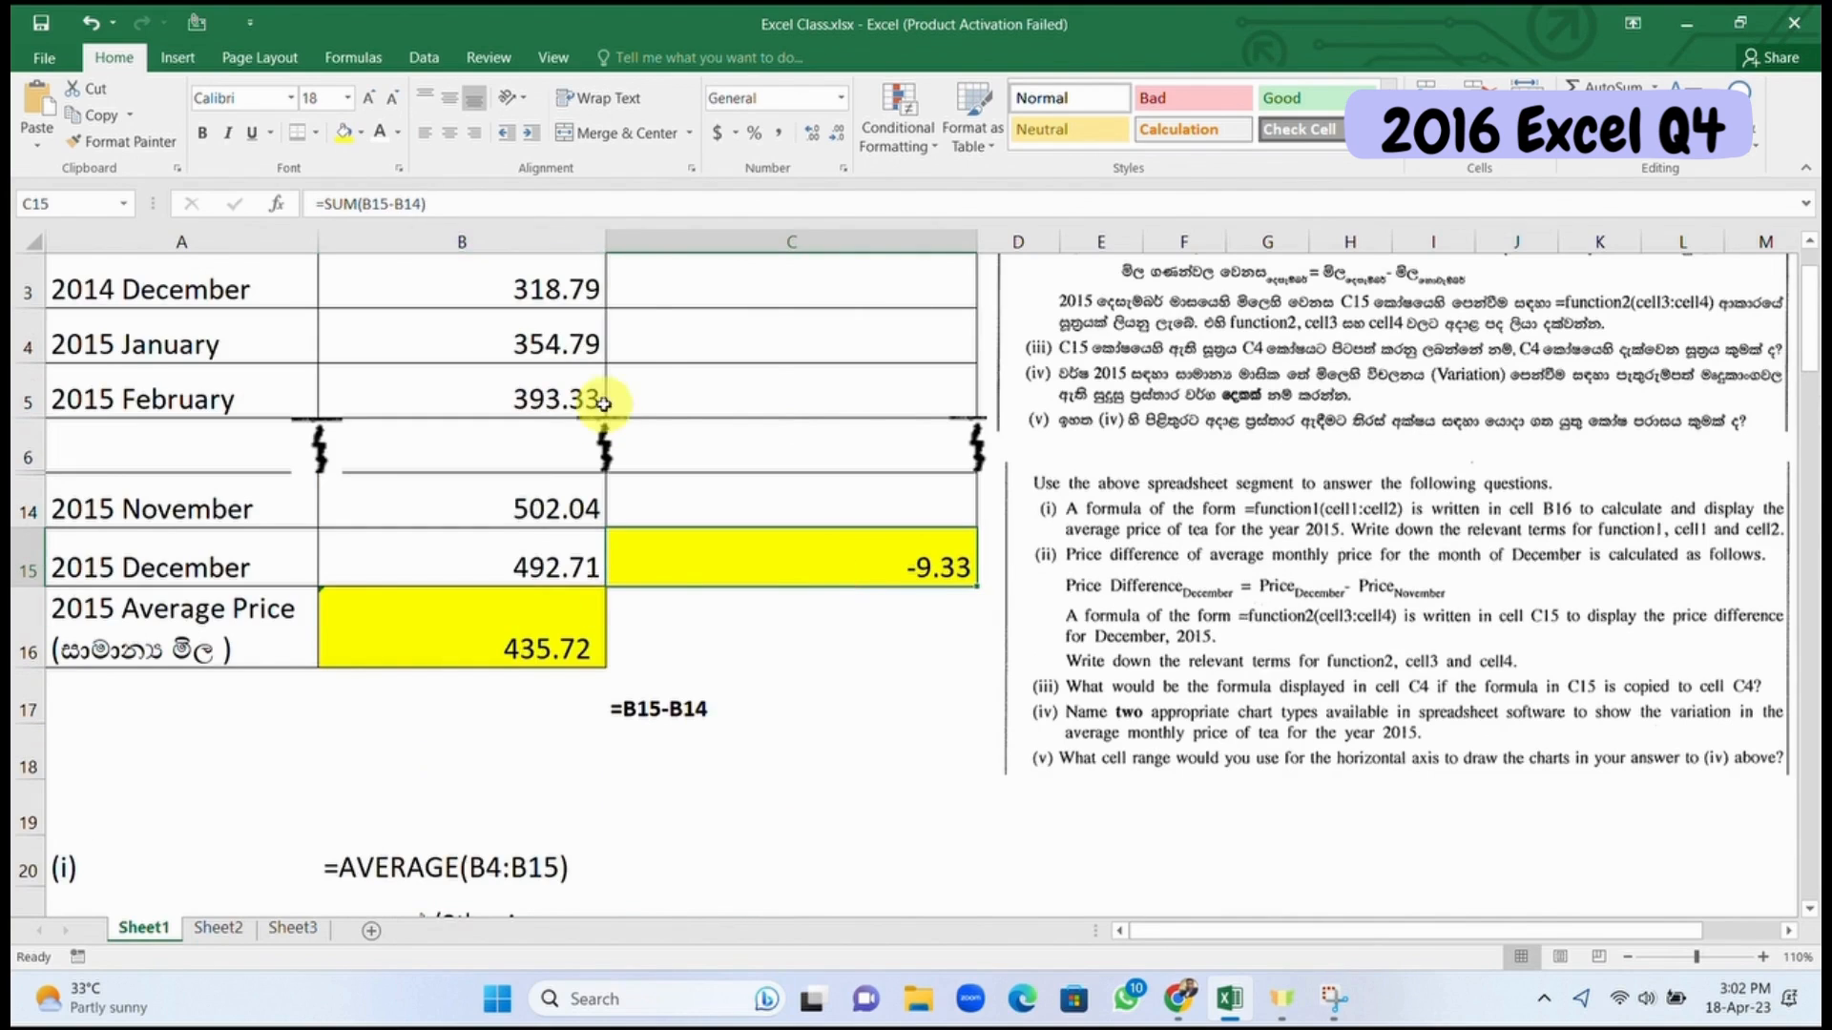
left_click(384, 206)
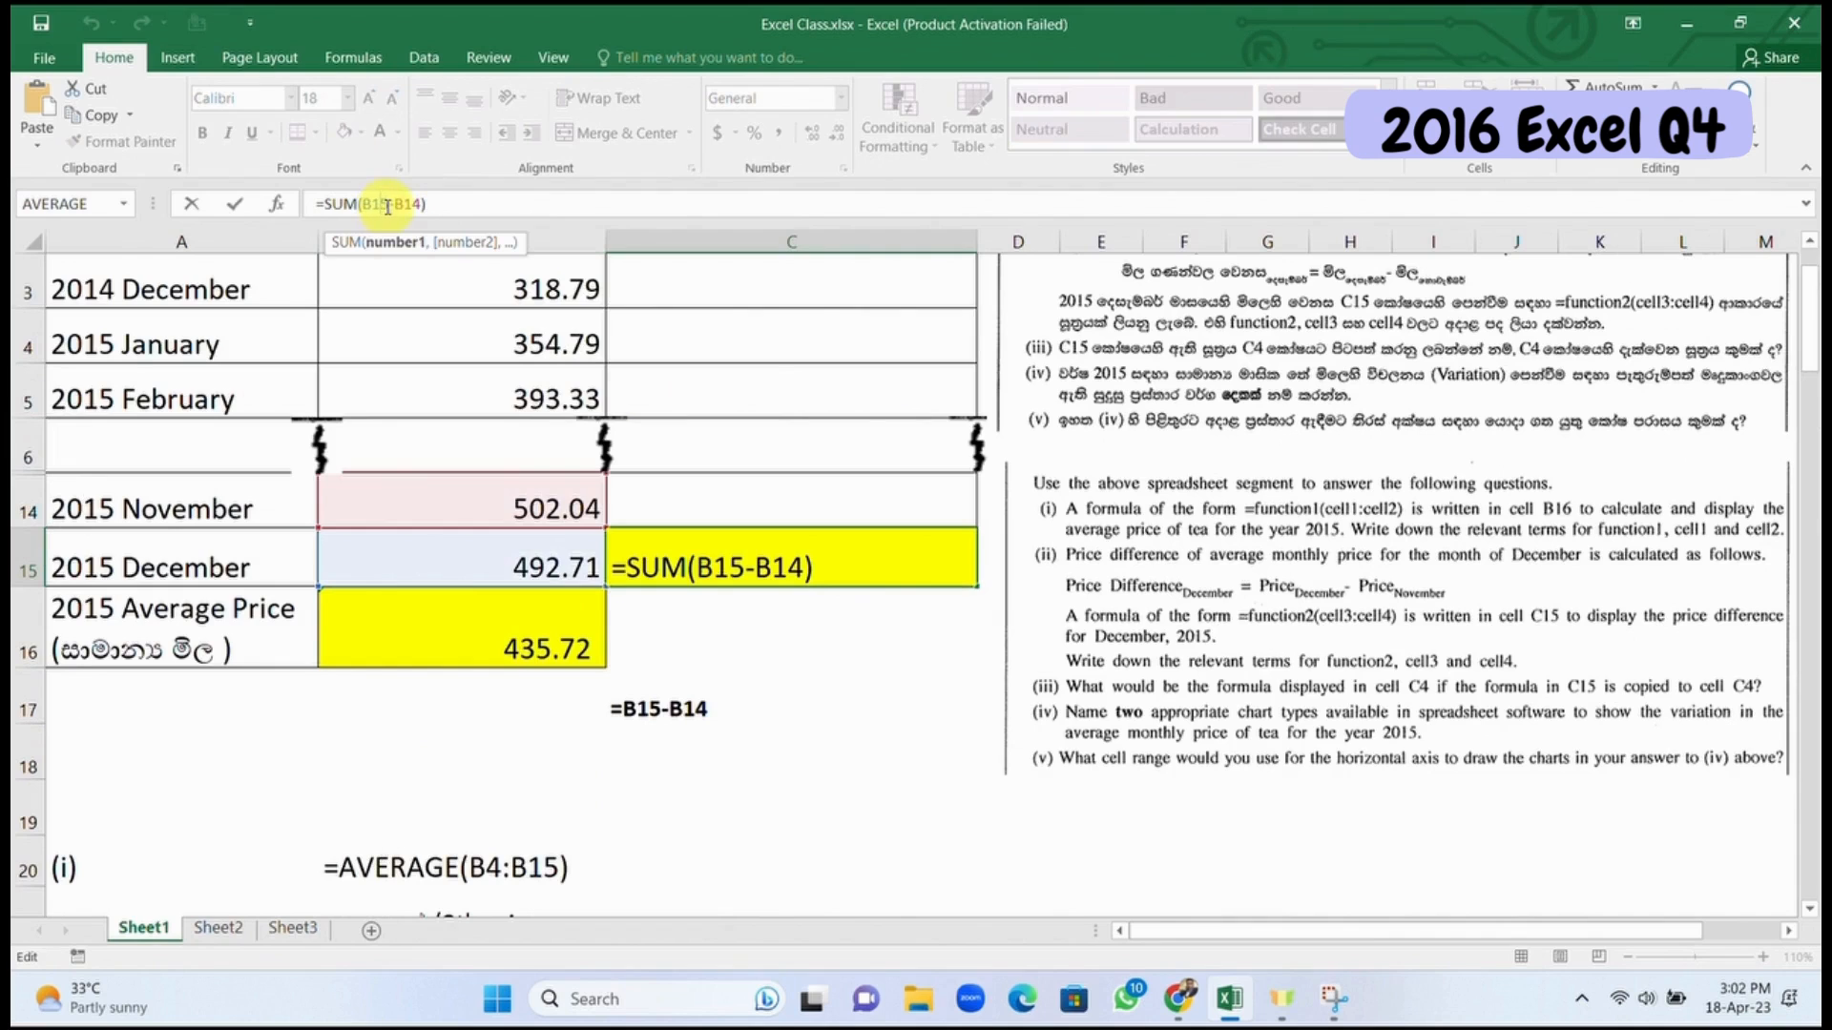
key("Escape")
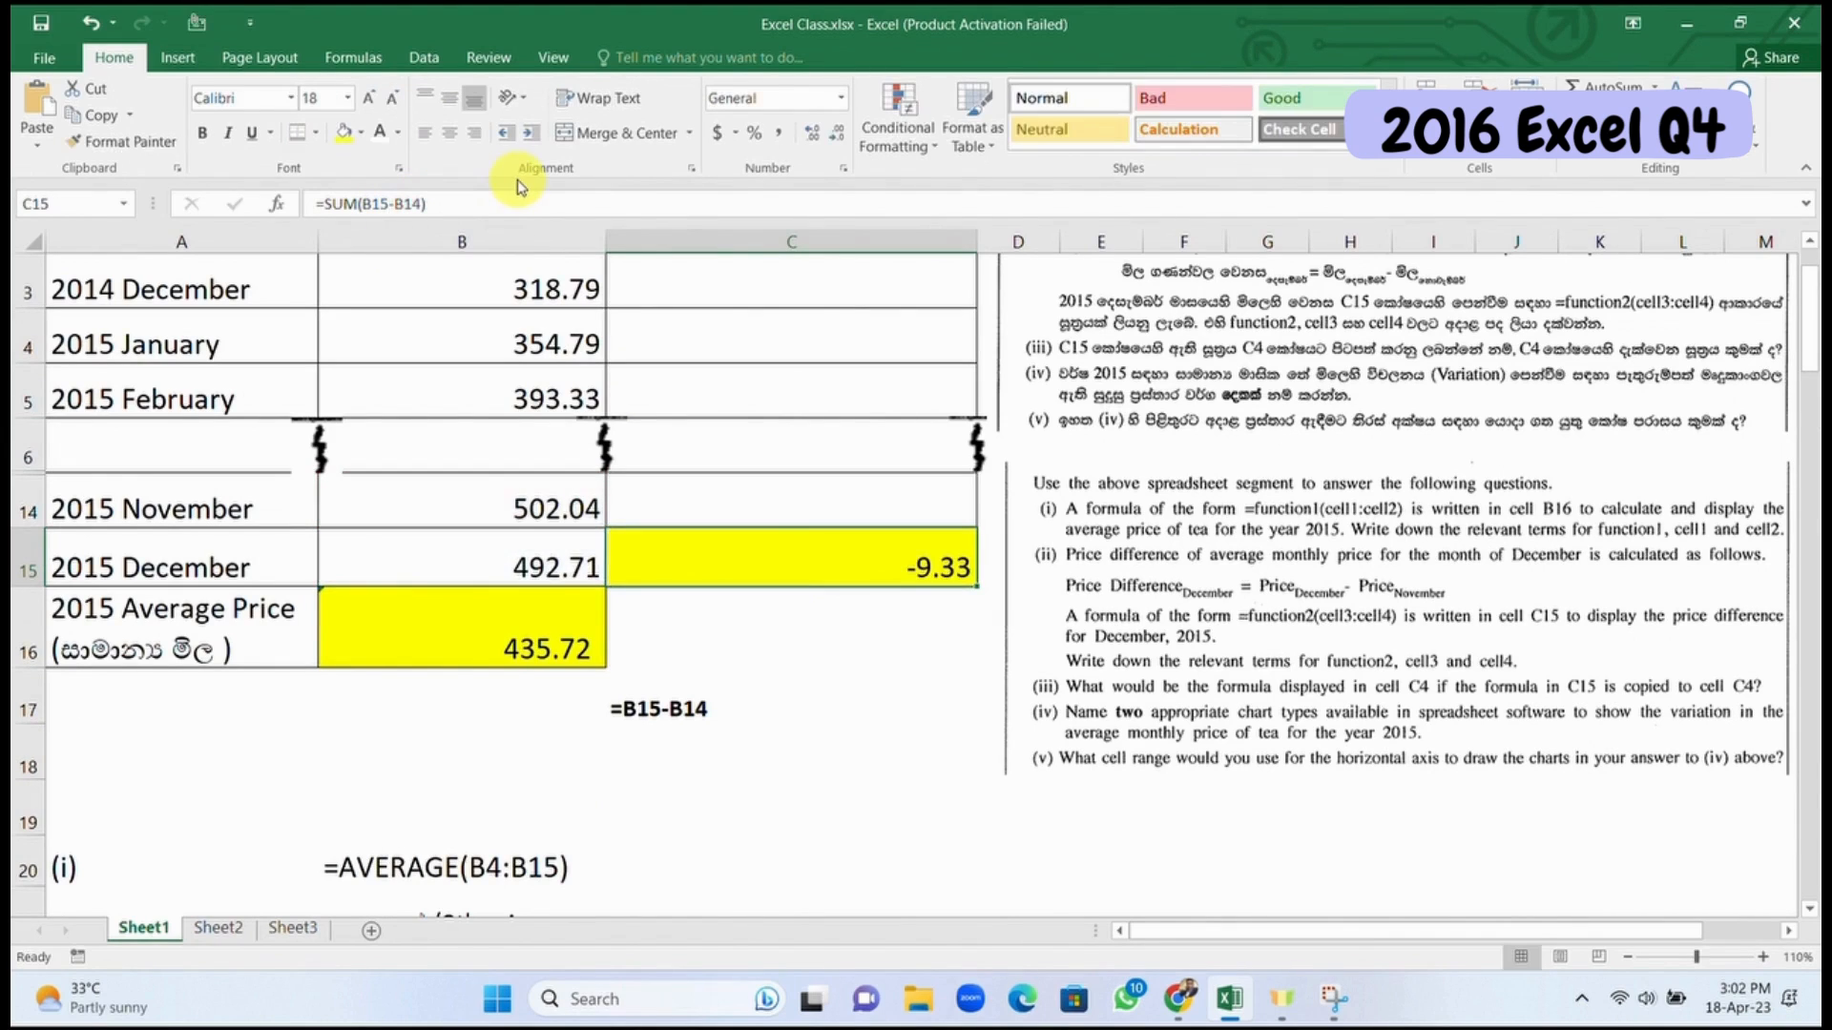
Step: Replace the price difference formula in cell C15 with =SUM(B15,-B14)
type("=sum")
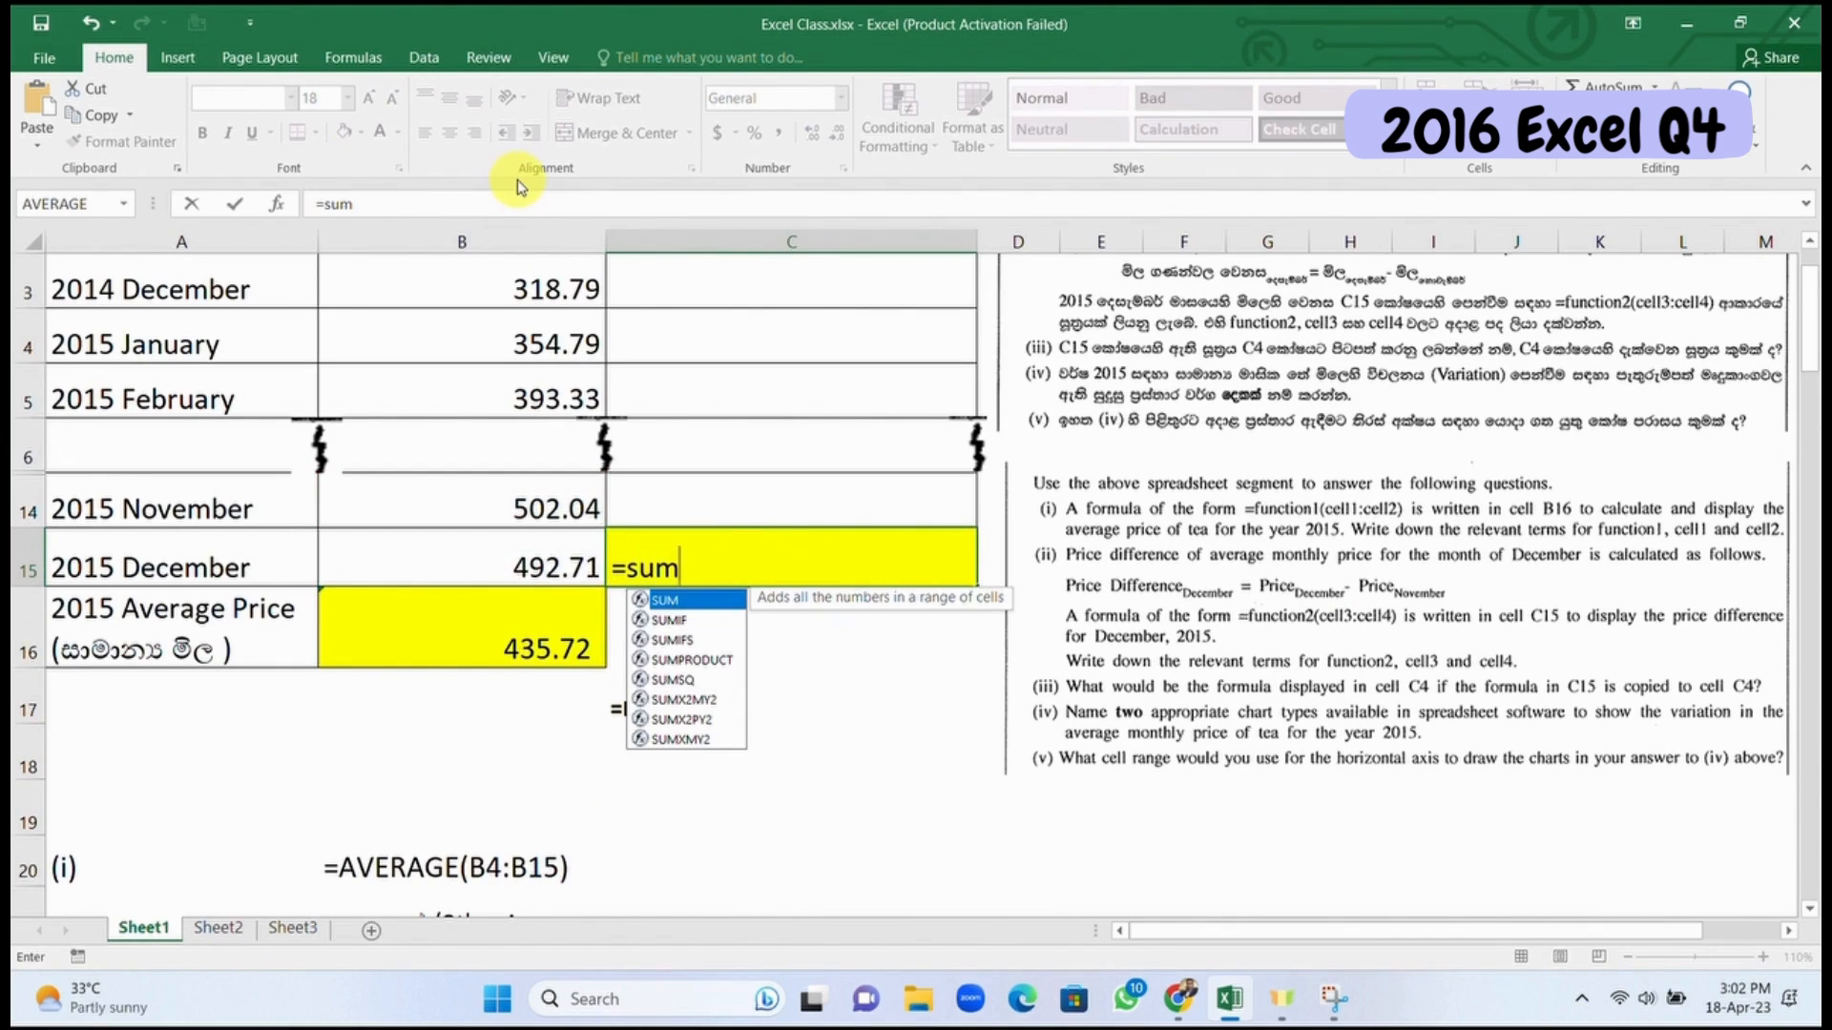
double_click(671, 601)
left_click(537, 567)
type(",-")
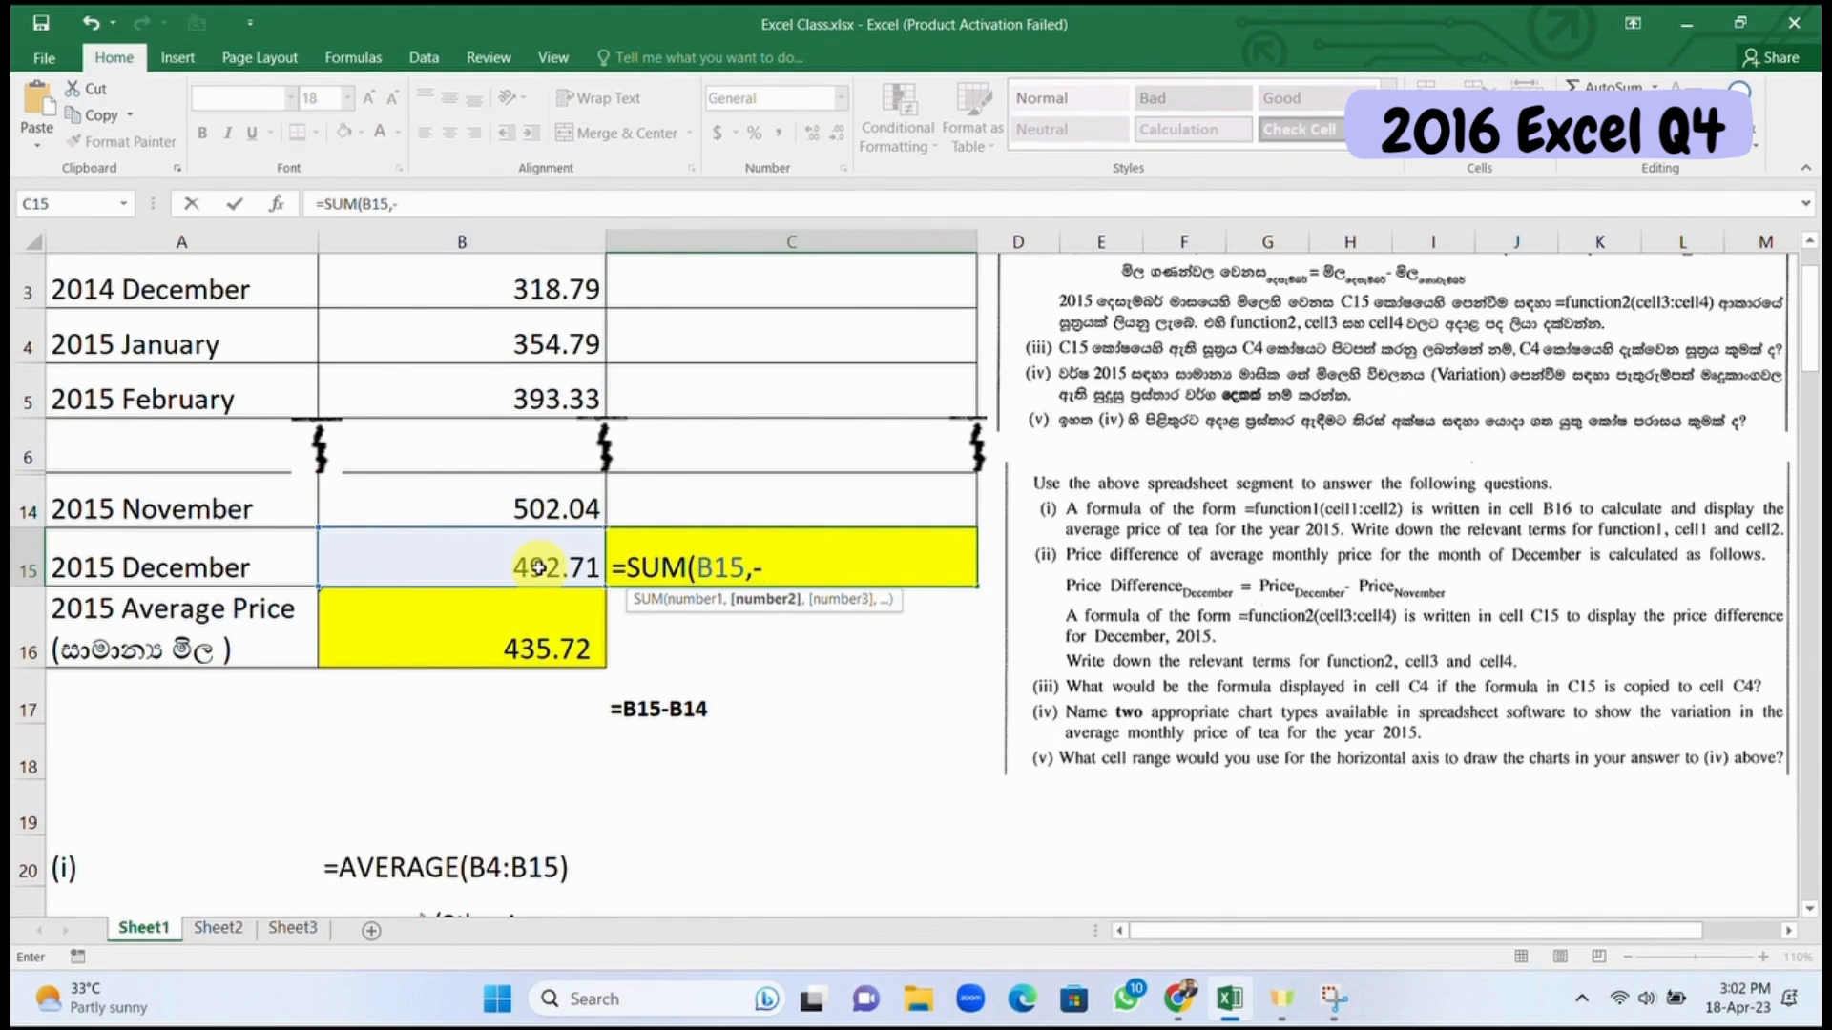
left_click(532, 492)
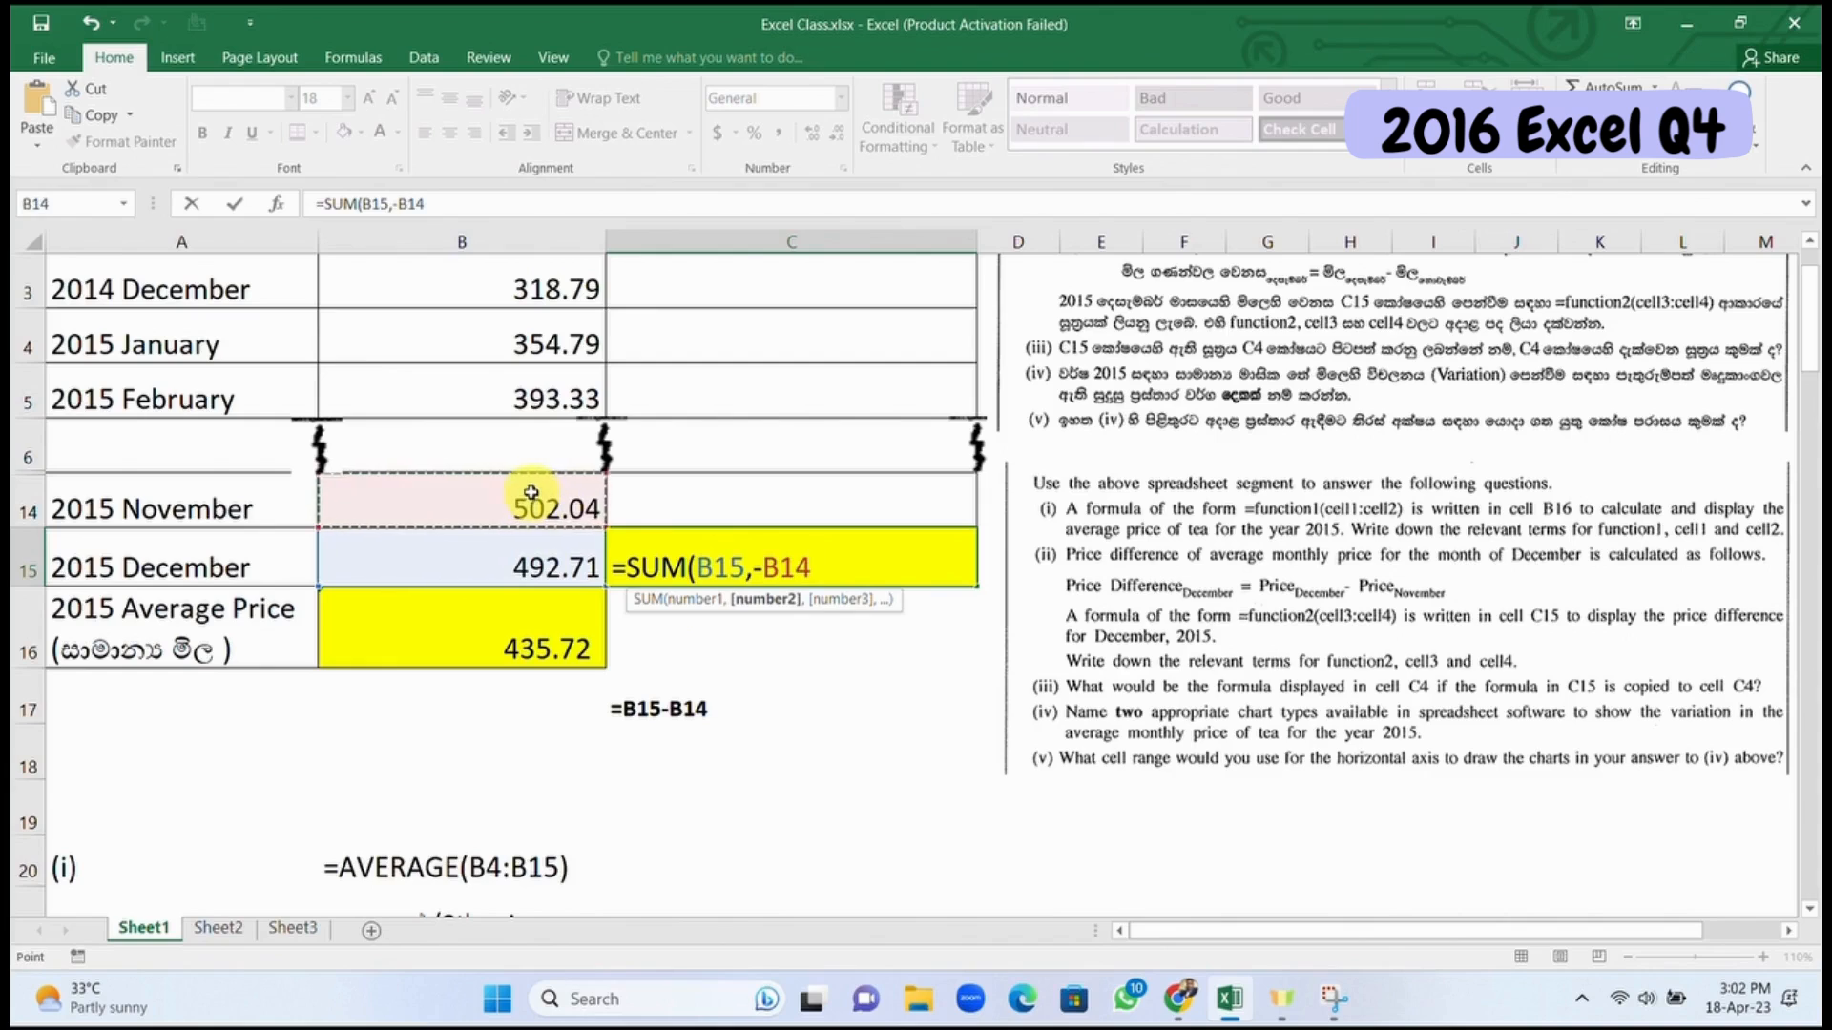
key("Return")
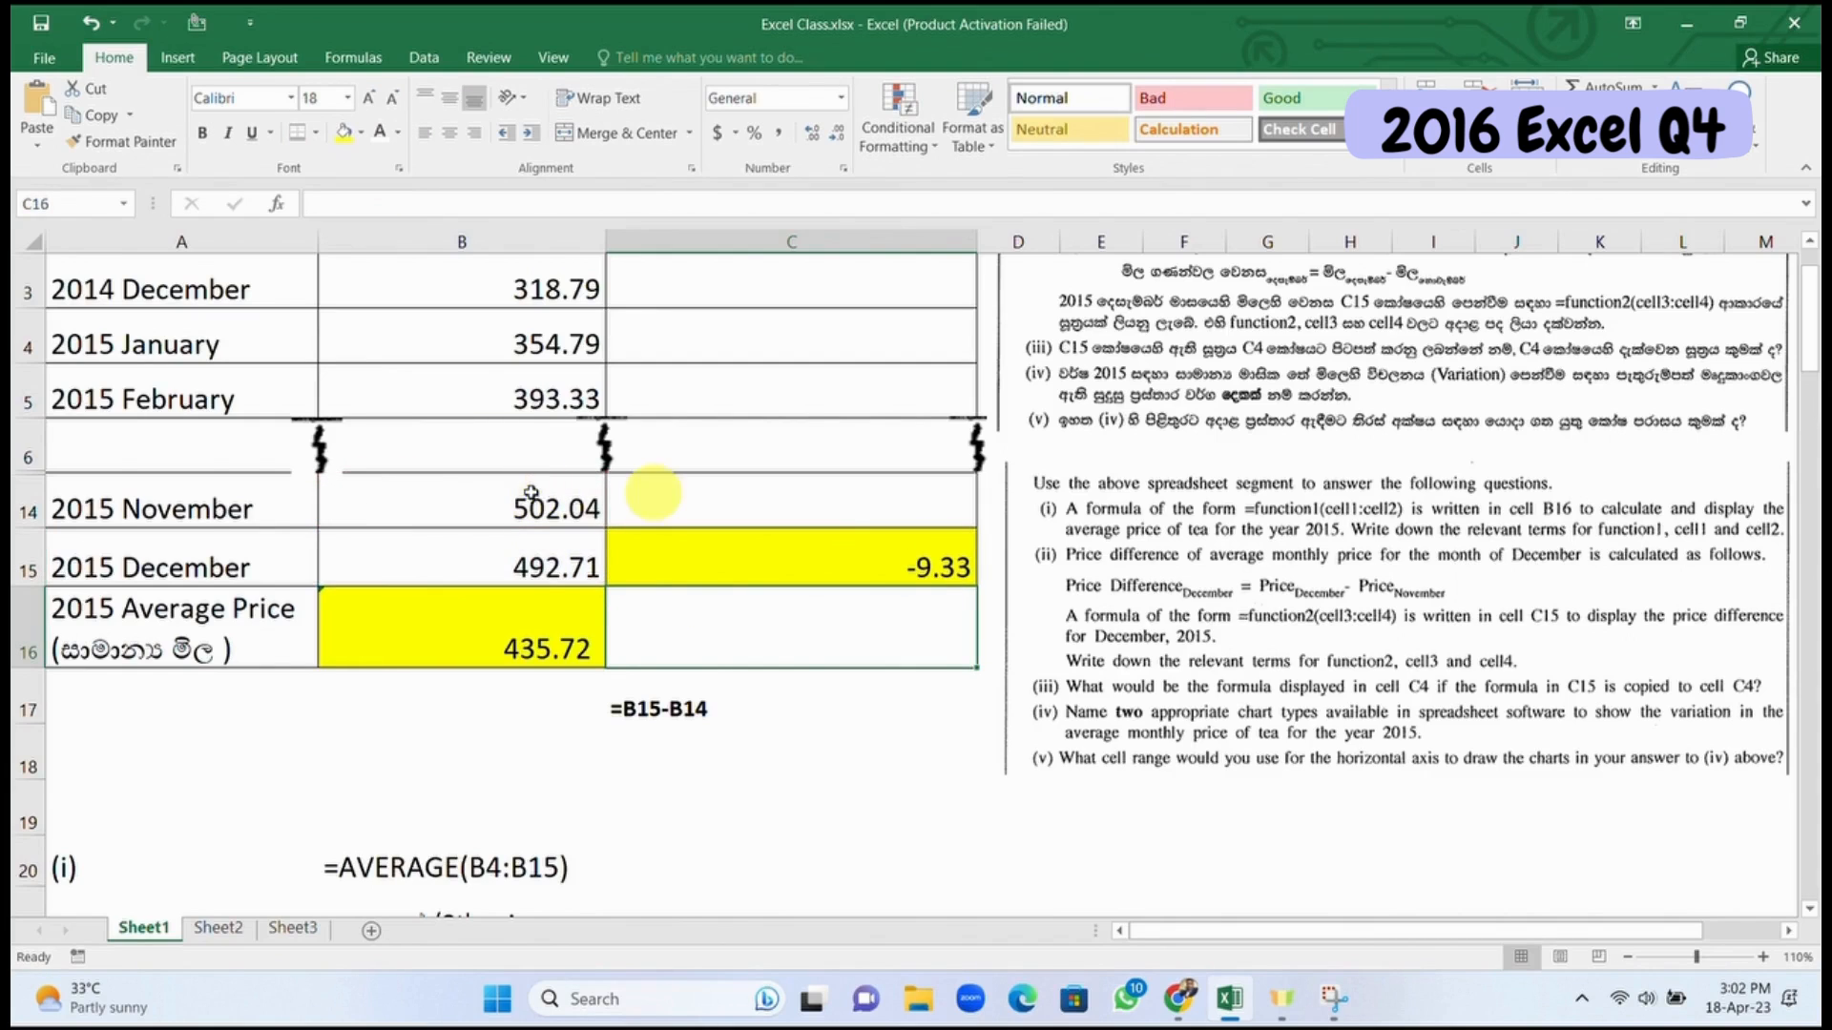
Step: Check the formula in C15 against the three model answers to question (ii) in cells B25:B27
left_click(838, 564)
left_click(748, 715)
left_click(810, 557)
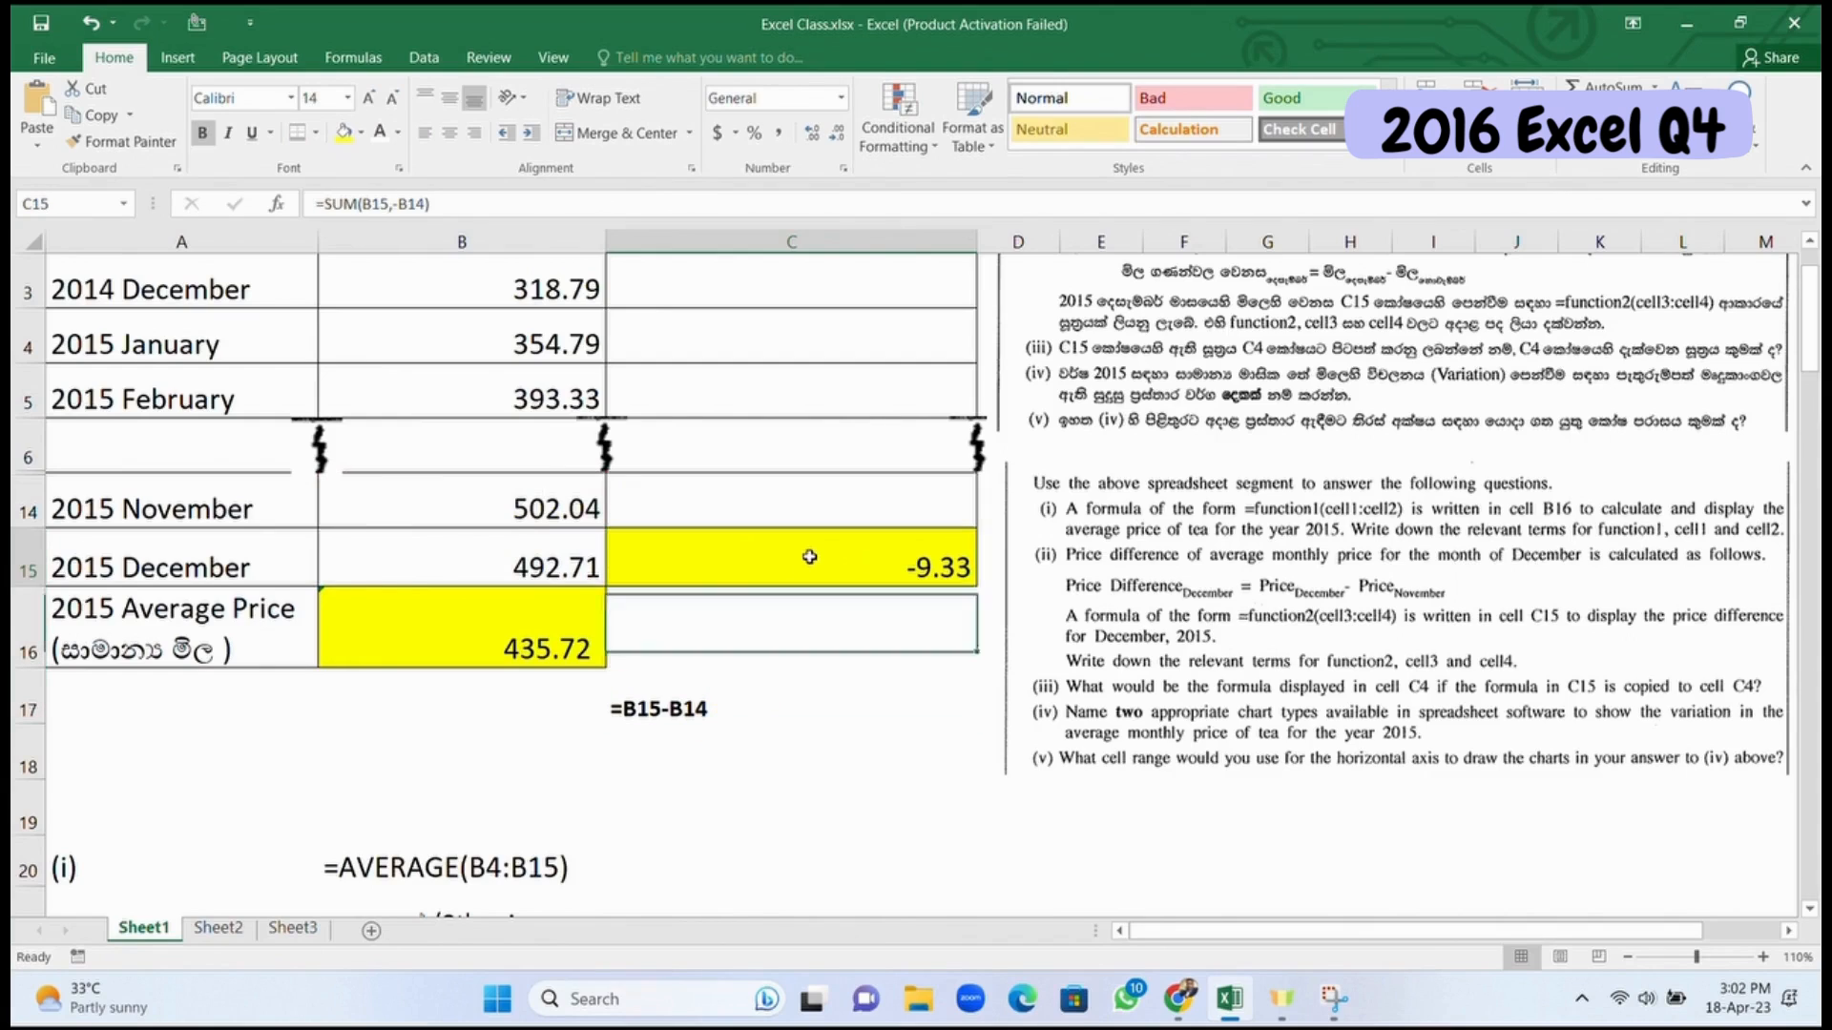
left_click_drag(450, 193, 315, 201)
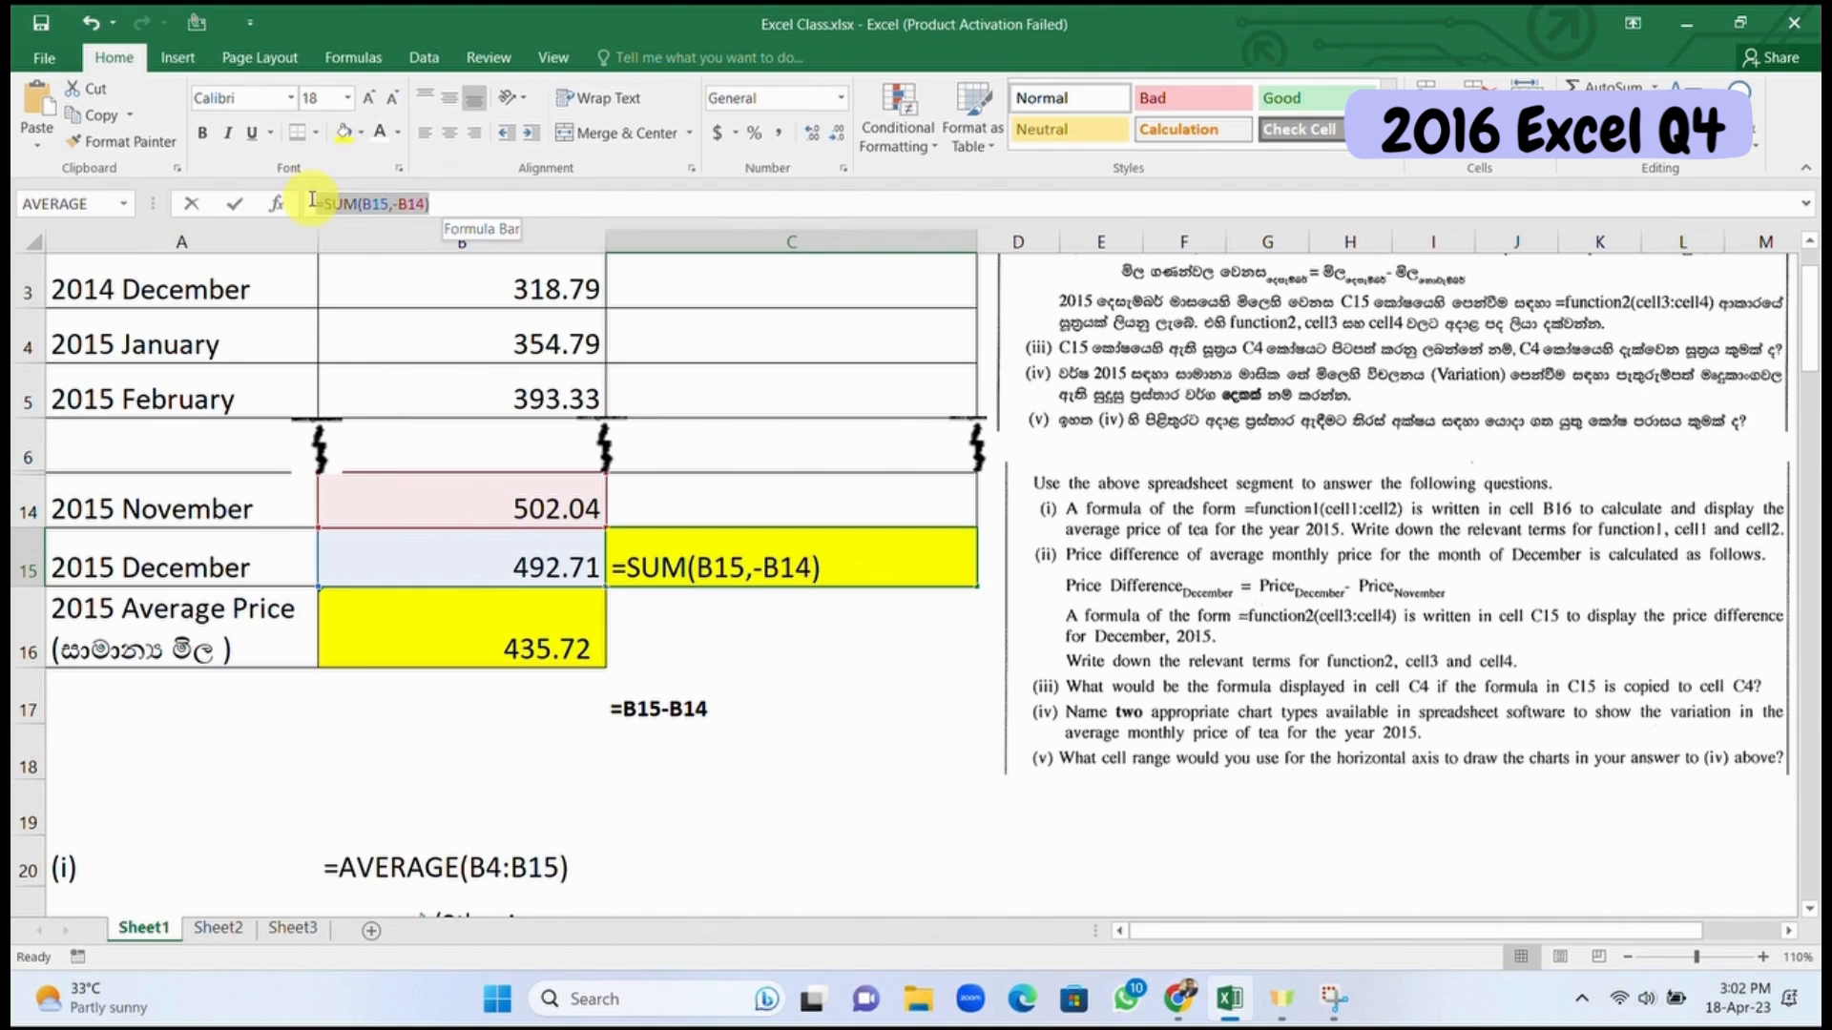
key("ctrl+Return")
left_click(764, 712)
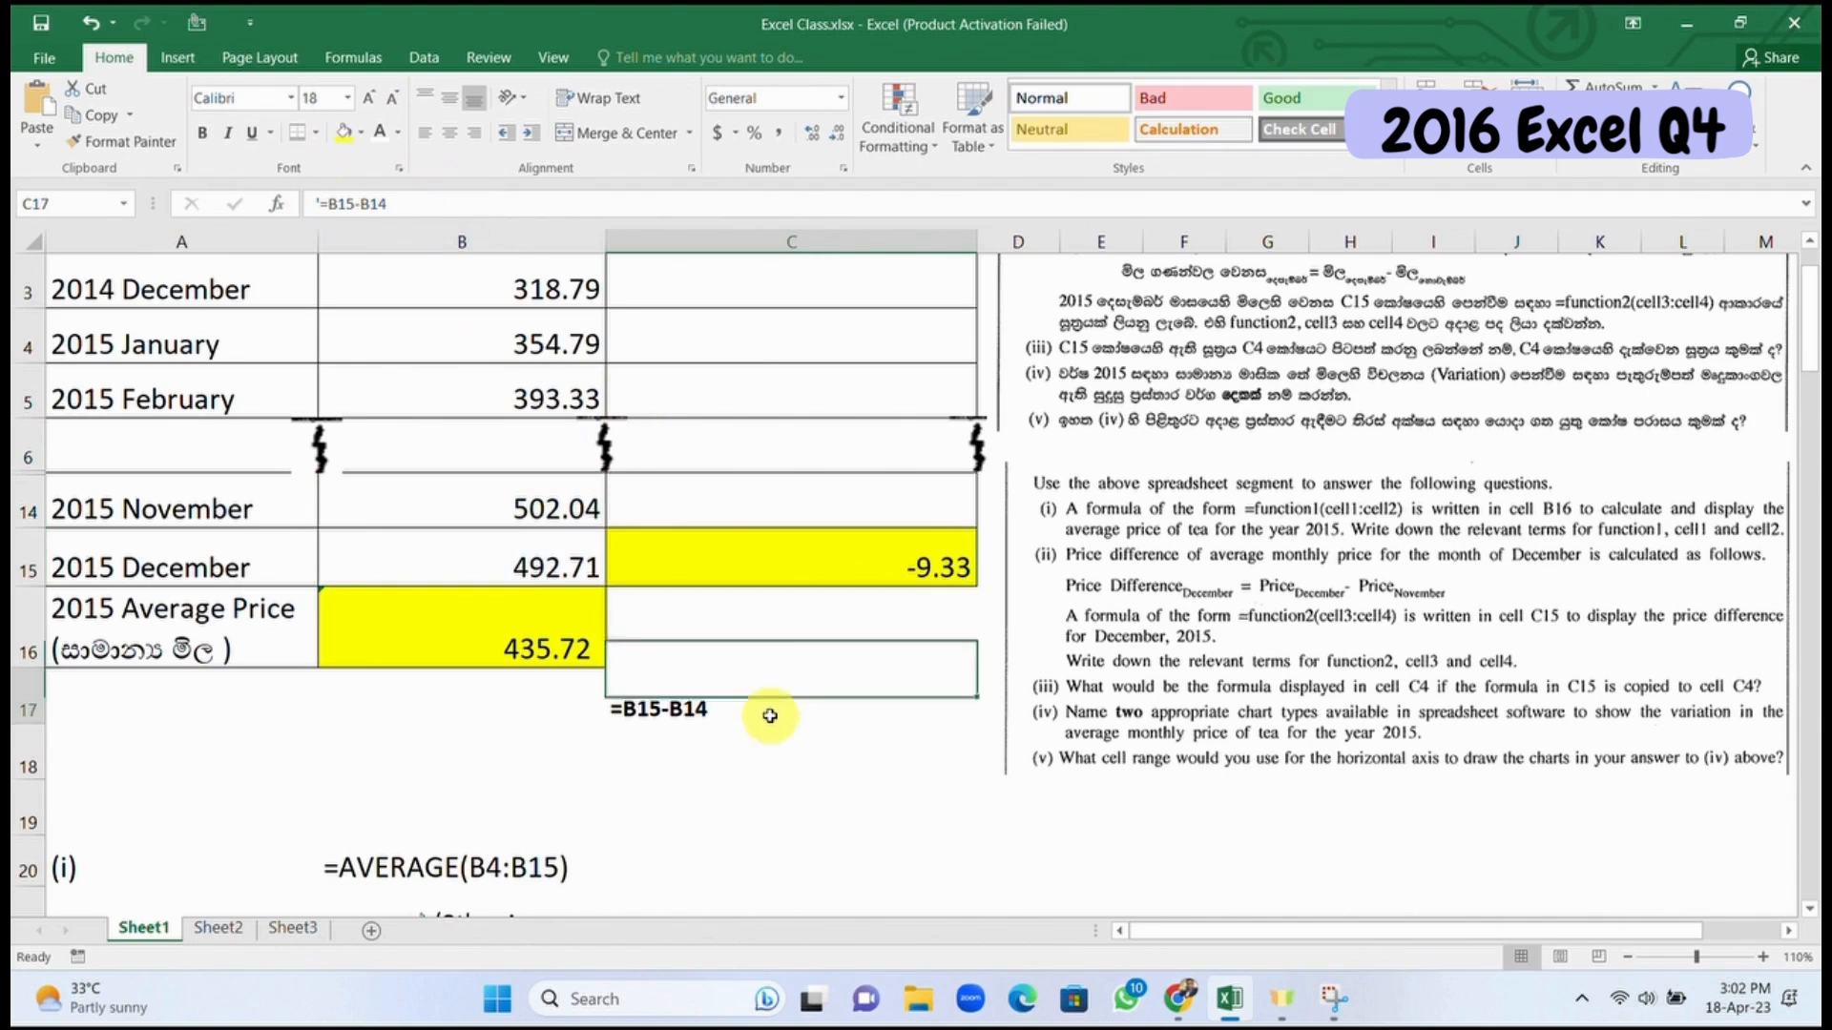
scroll(764, 712, "down", 2)
scroll(768, 715, "down", 1)
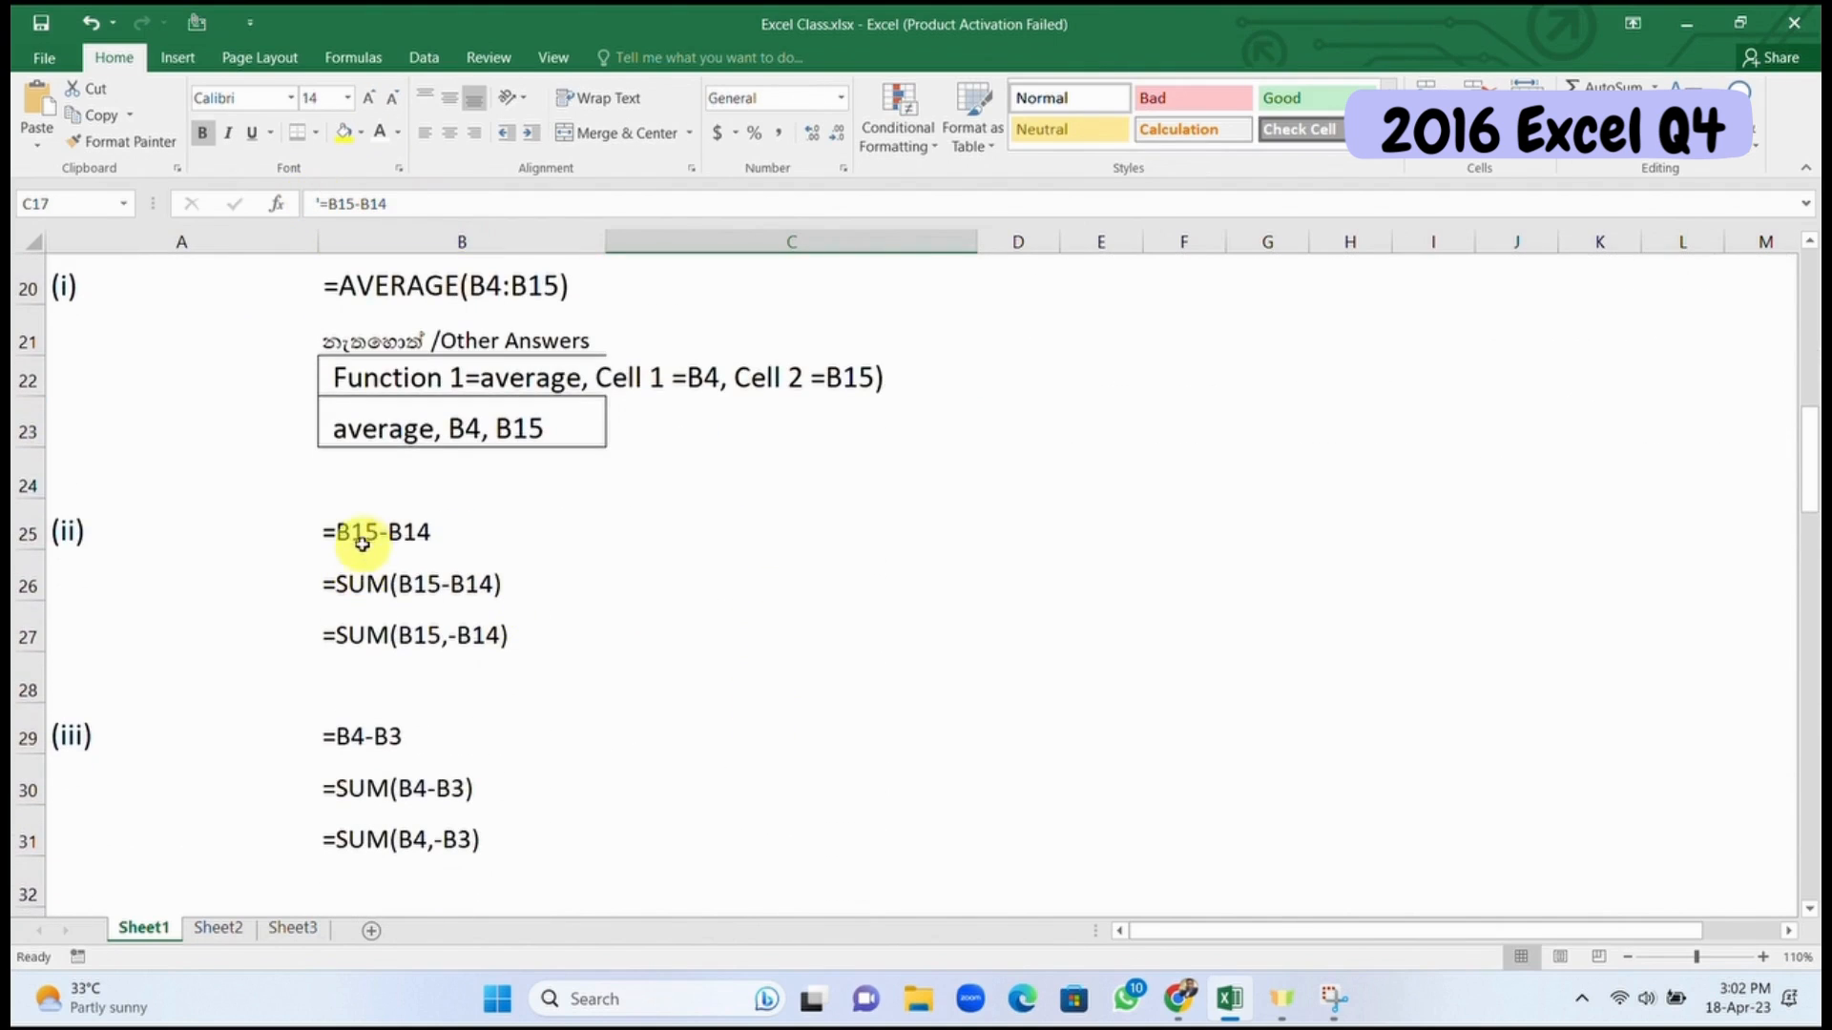
left_click(482, 531)
left_click(417, 583)
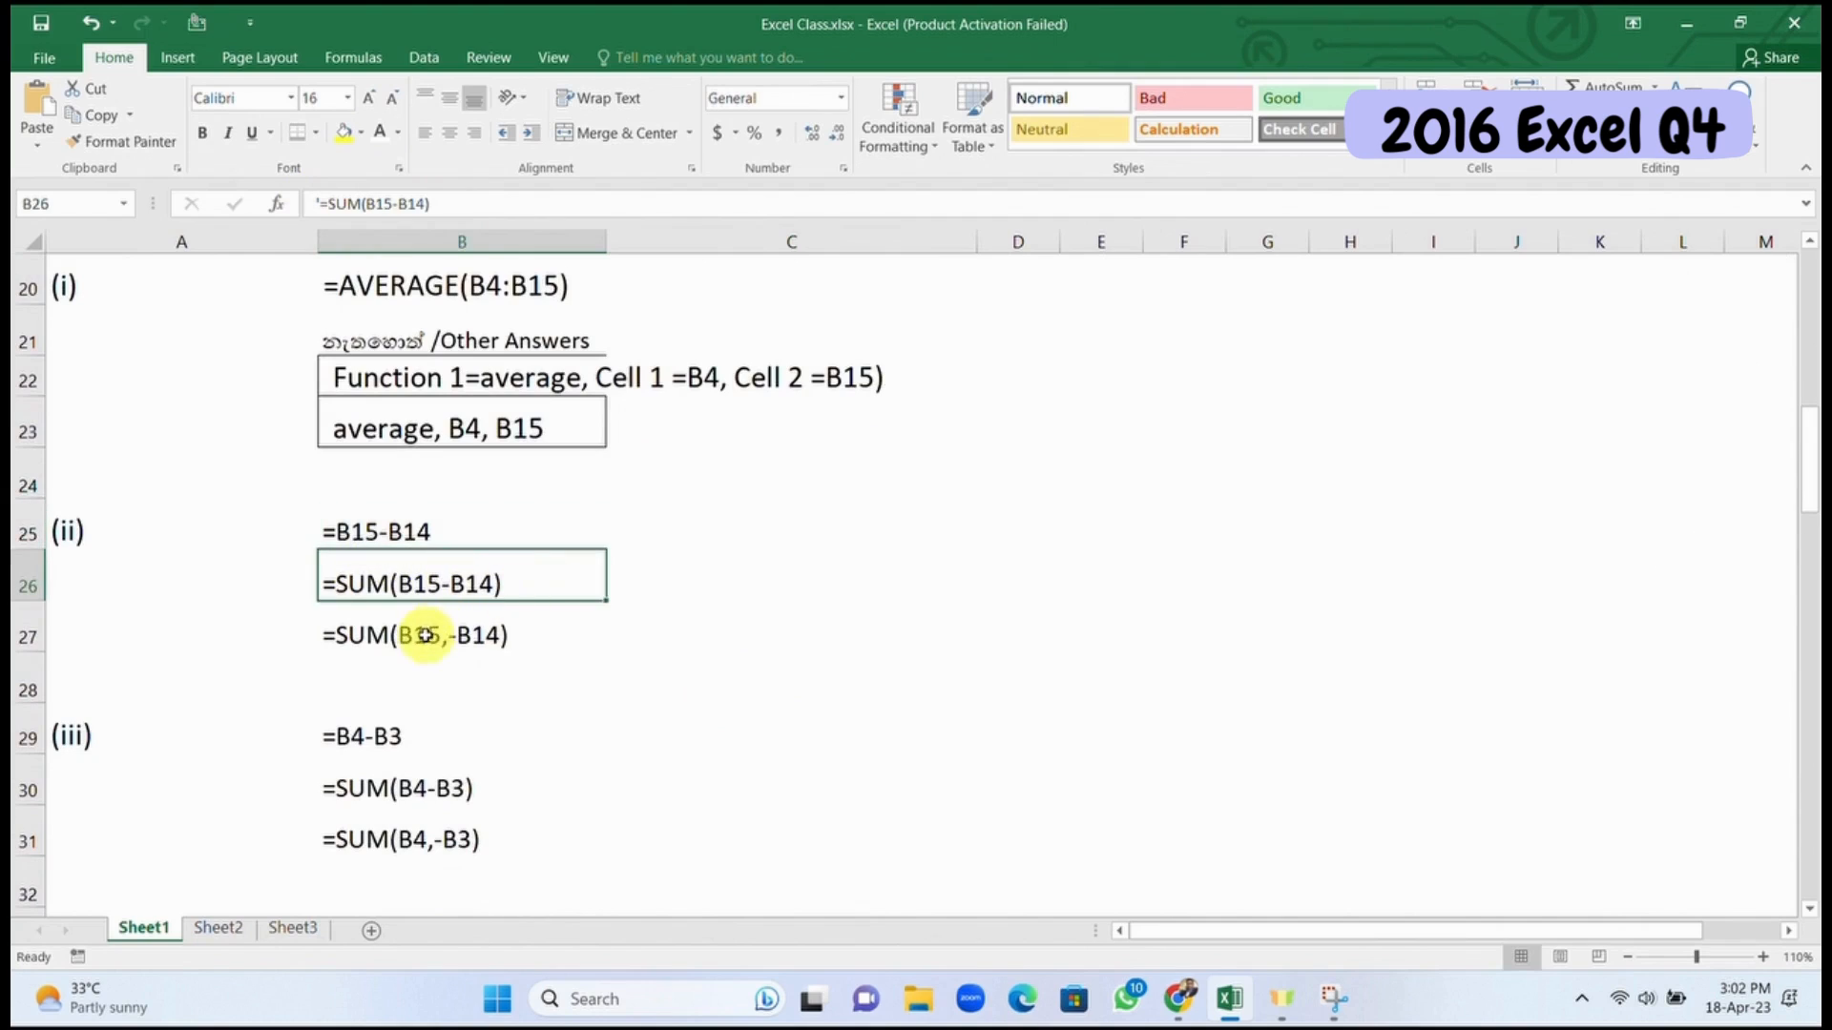
left_click_drag(421, 634, 532, 642)
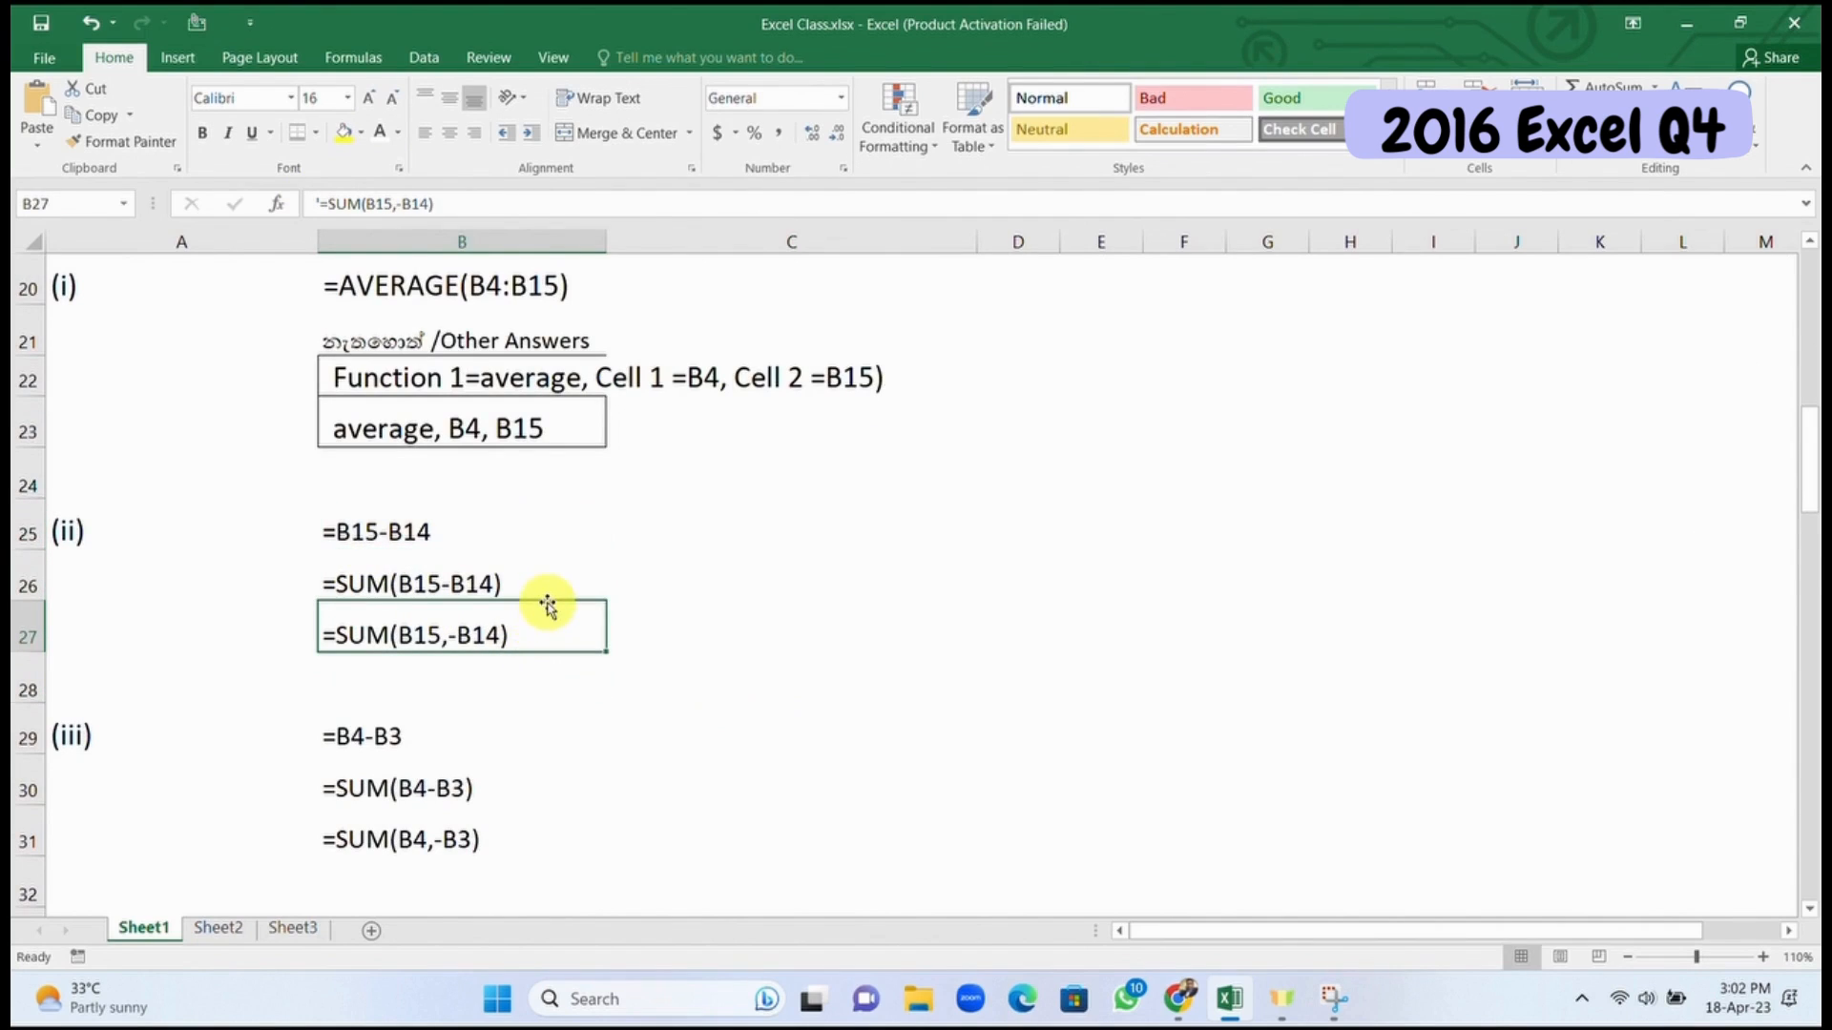
left_click(561, 527)
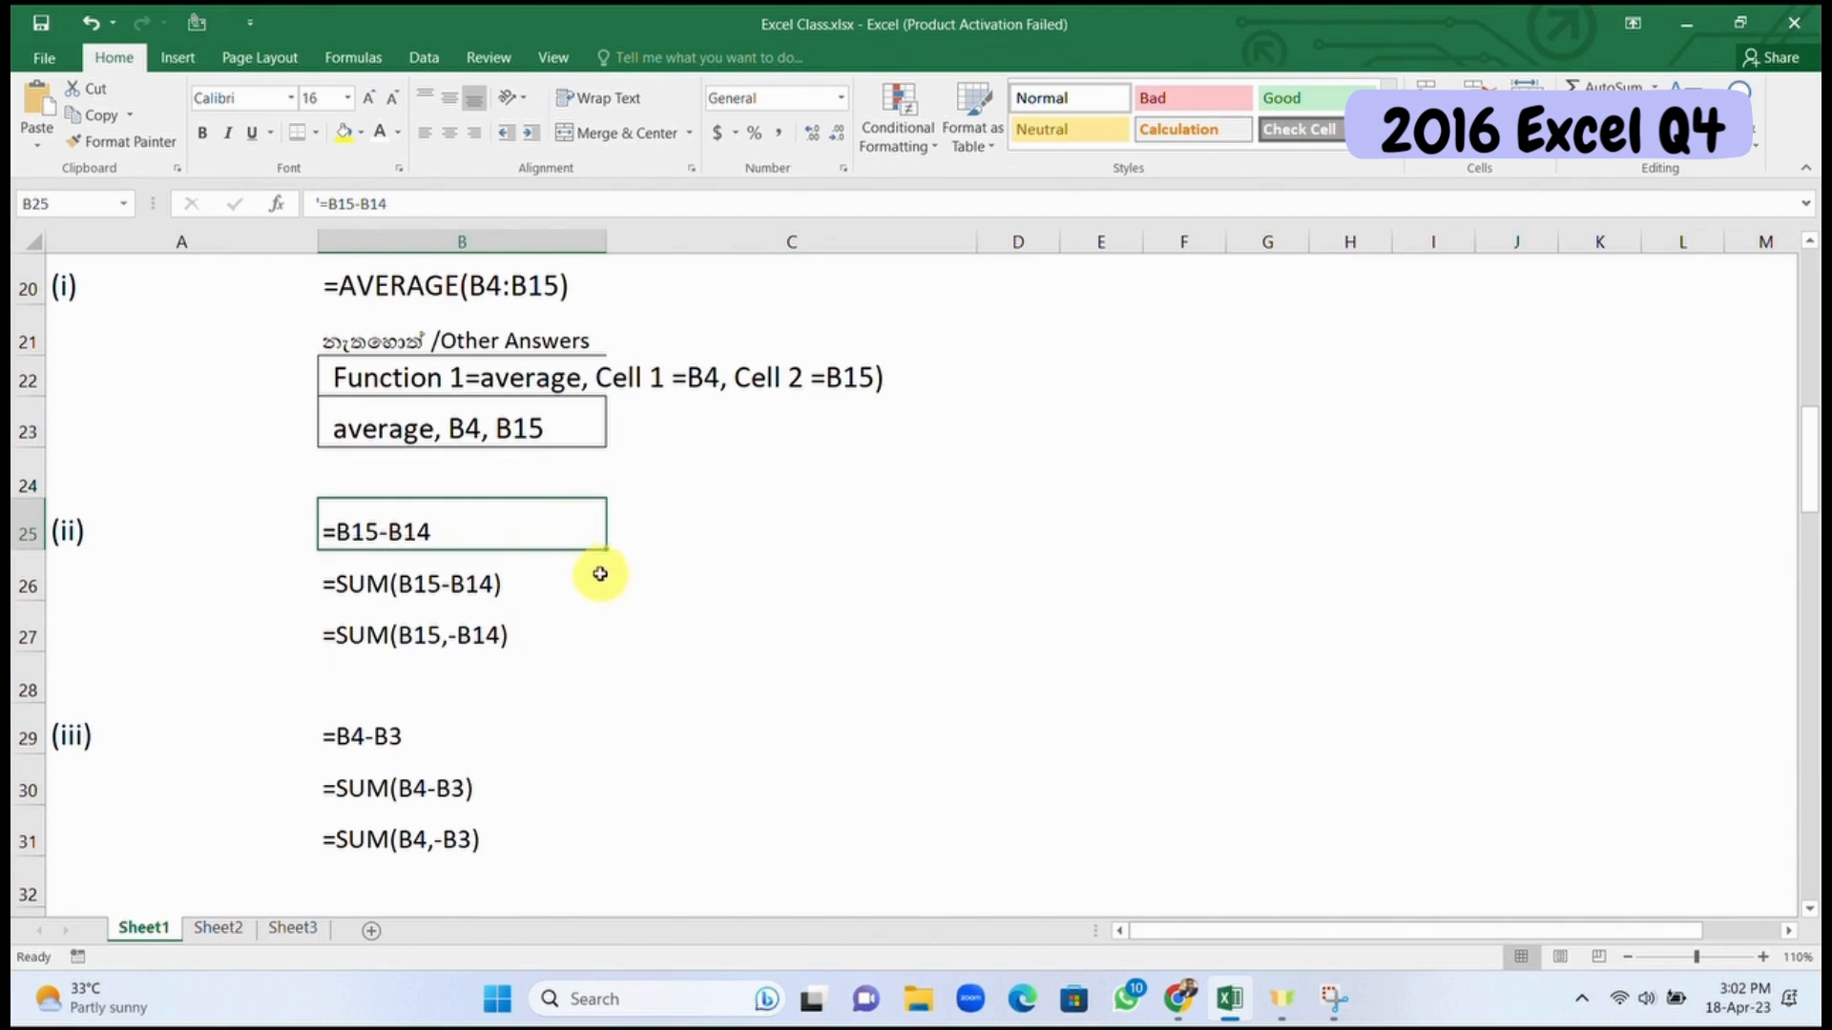
Step: Add the word "or" after the model answers in cells B25 and B26
double_click(565, 539)
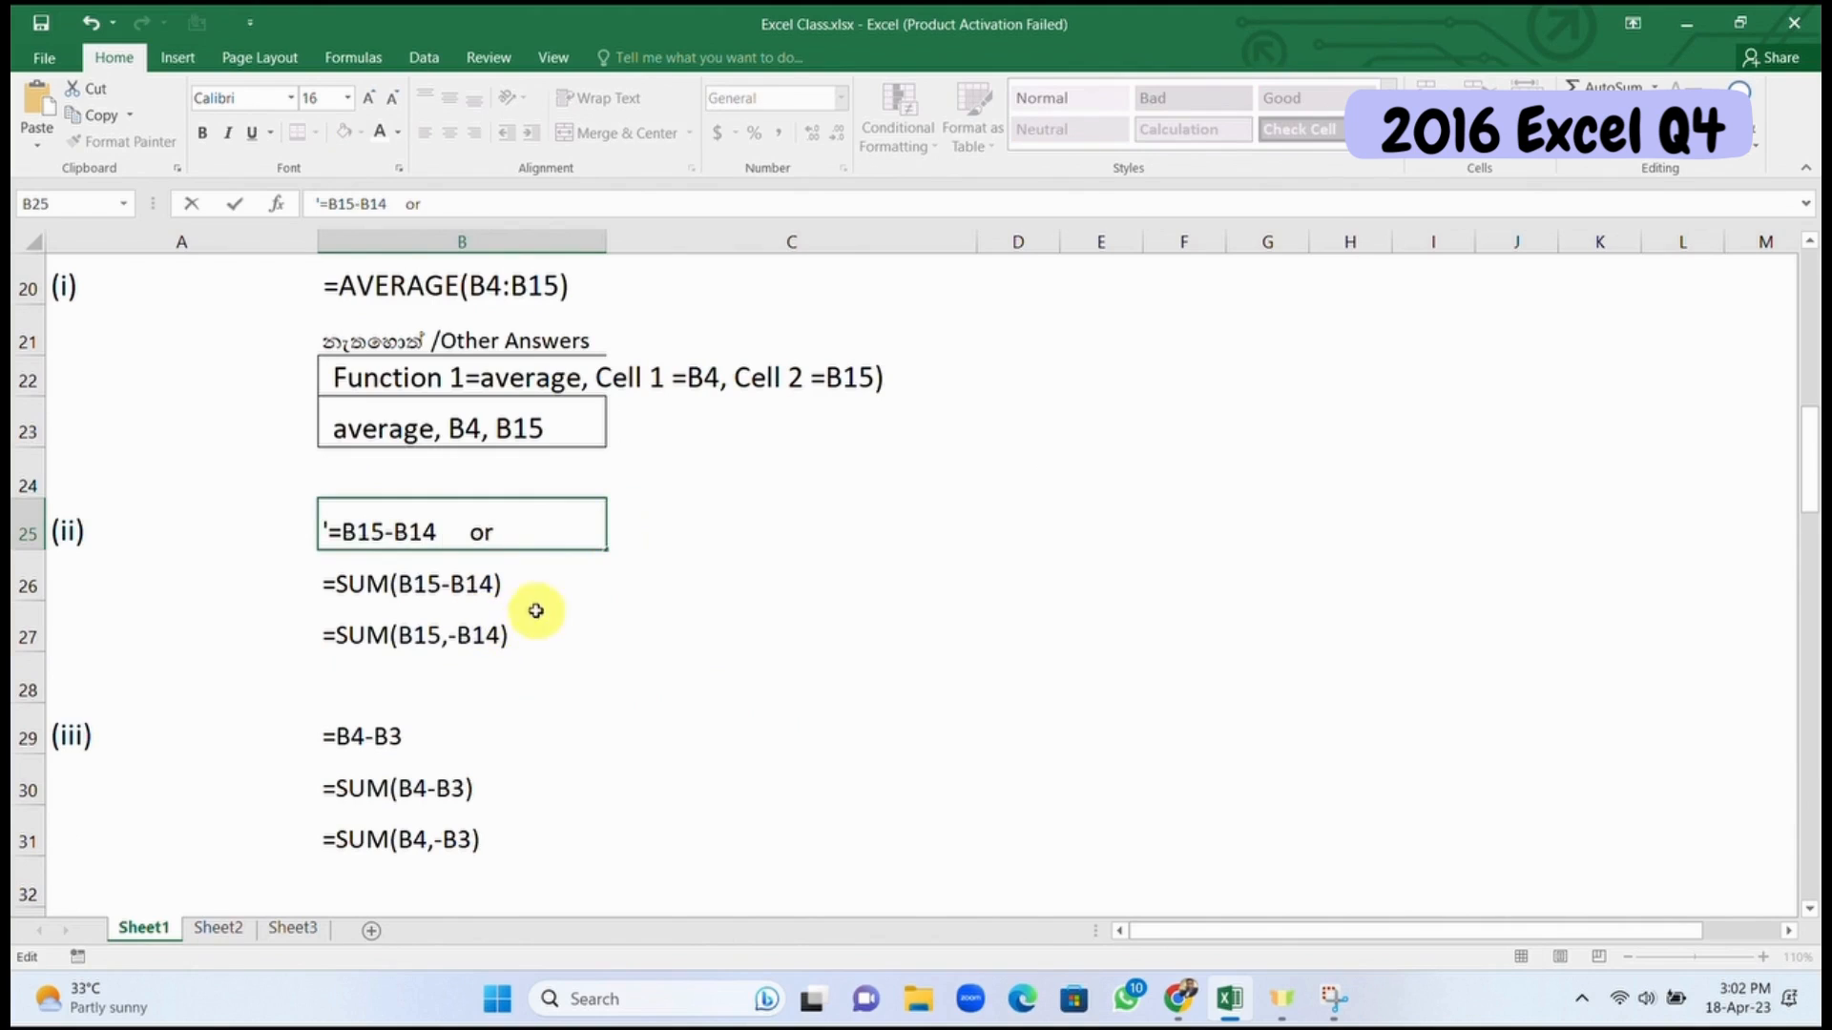
left_click(539, 572)
double_click(591, 574)
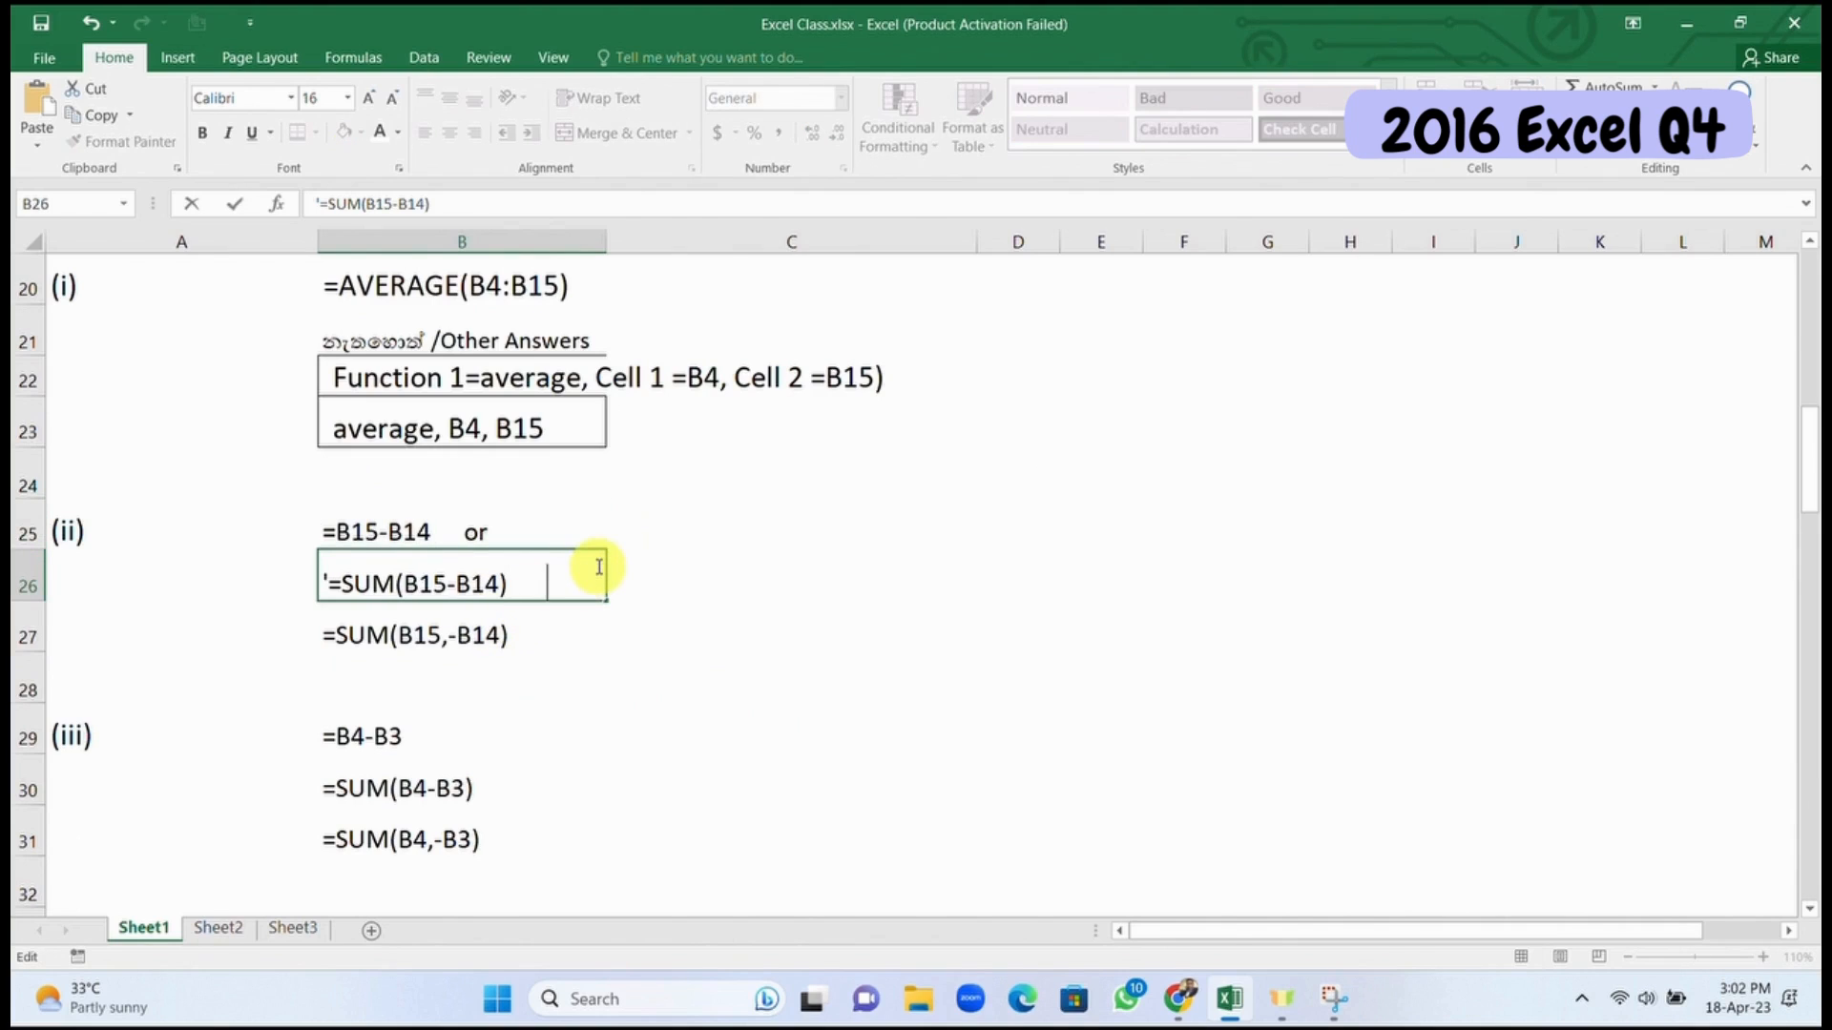
type("r")
left_click(854, 442)
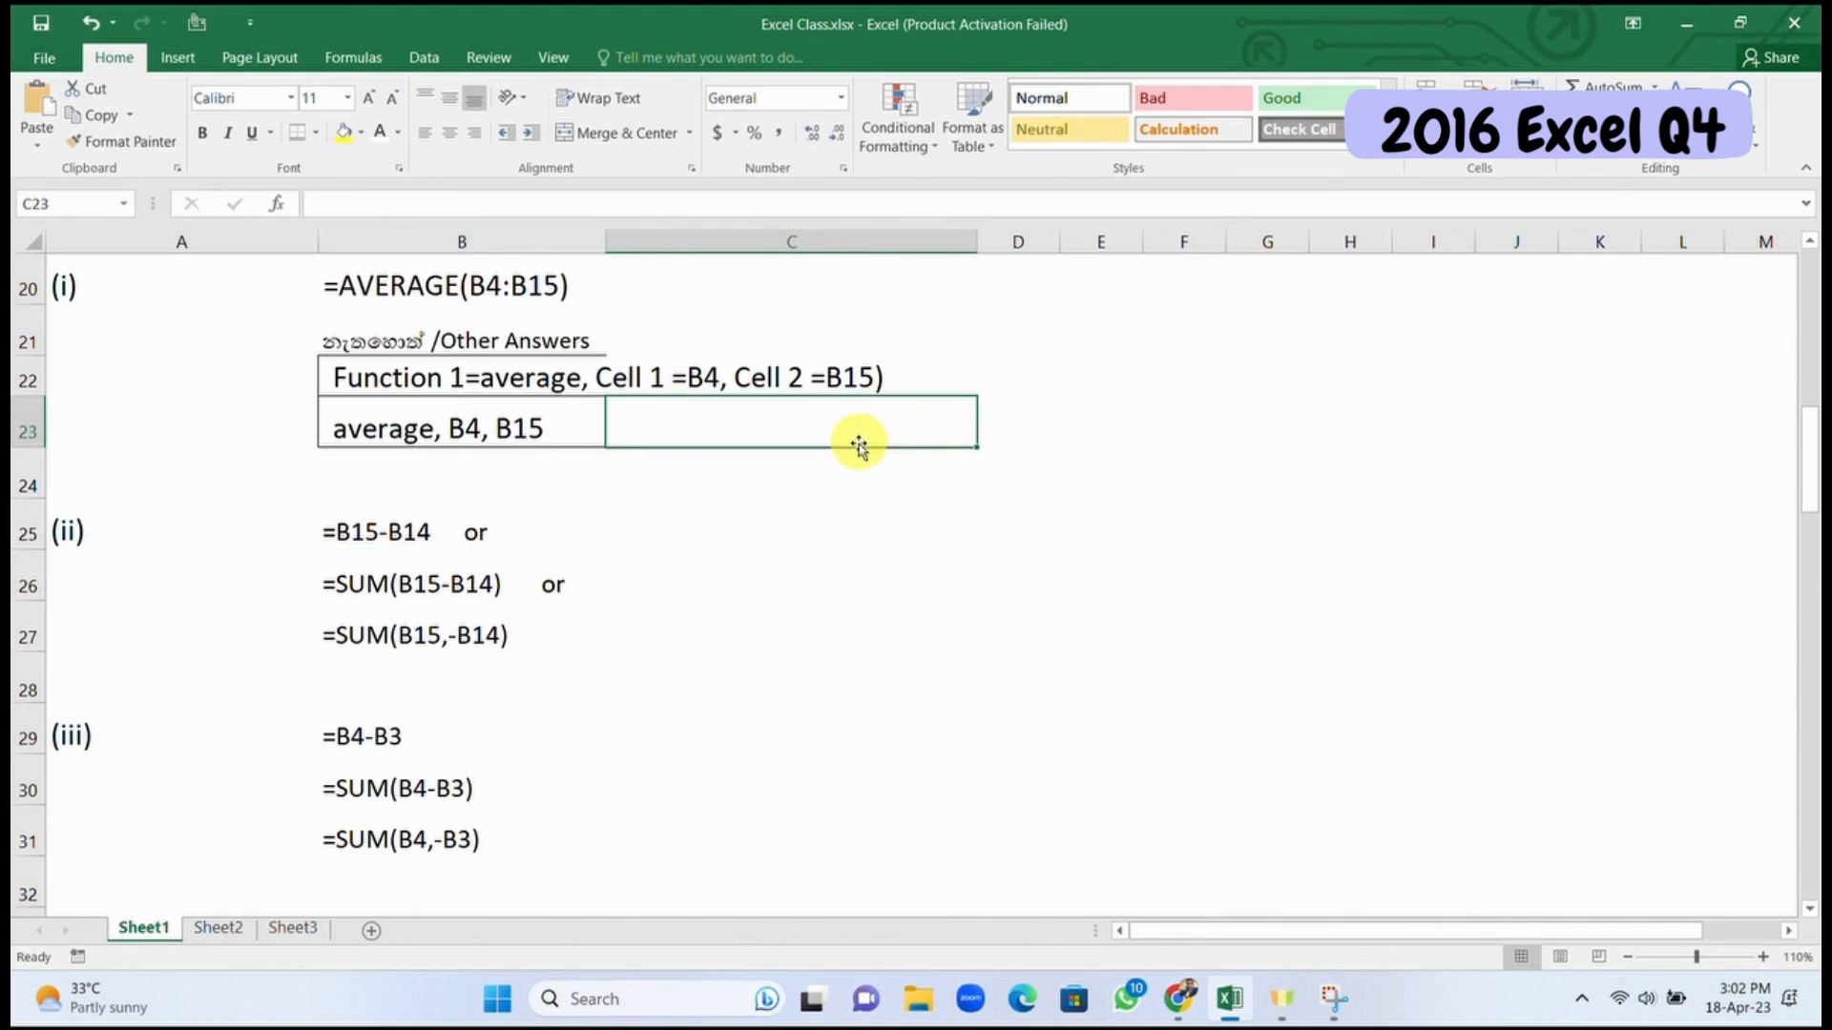
Step: Copy the price difference formula from cell C15 to cell C4 for question (iii)
scroll(858, 440, "up", 5)
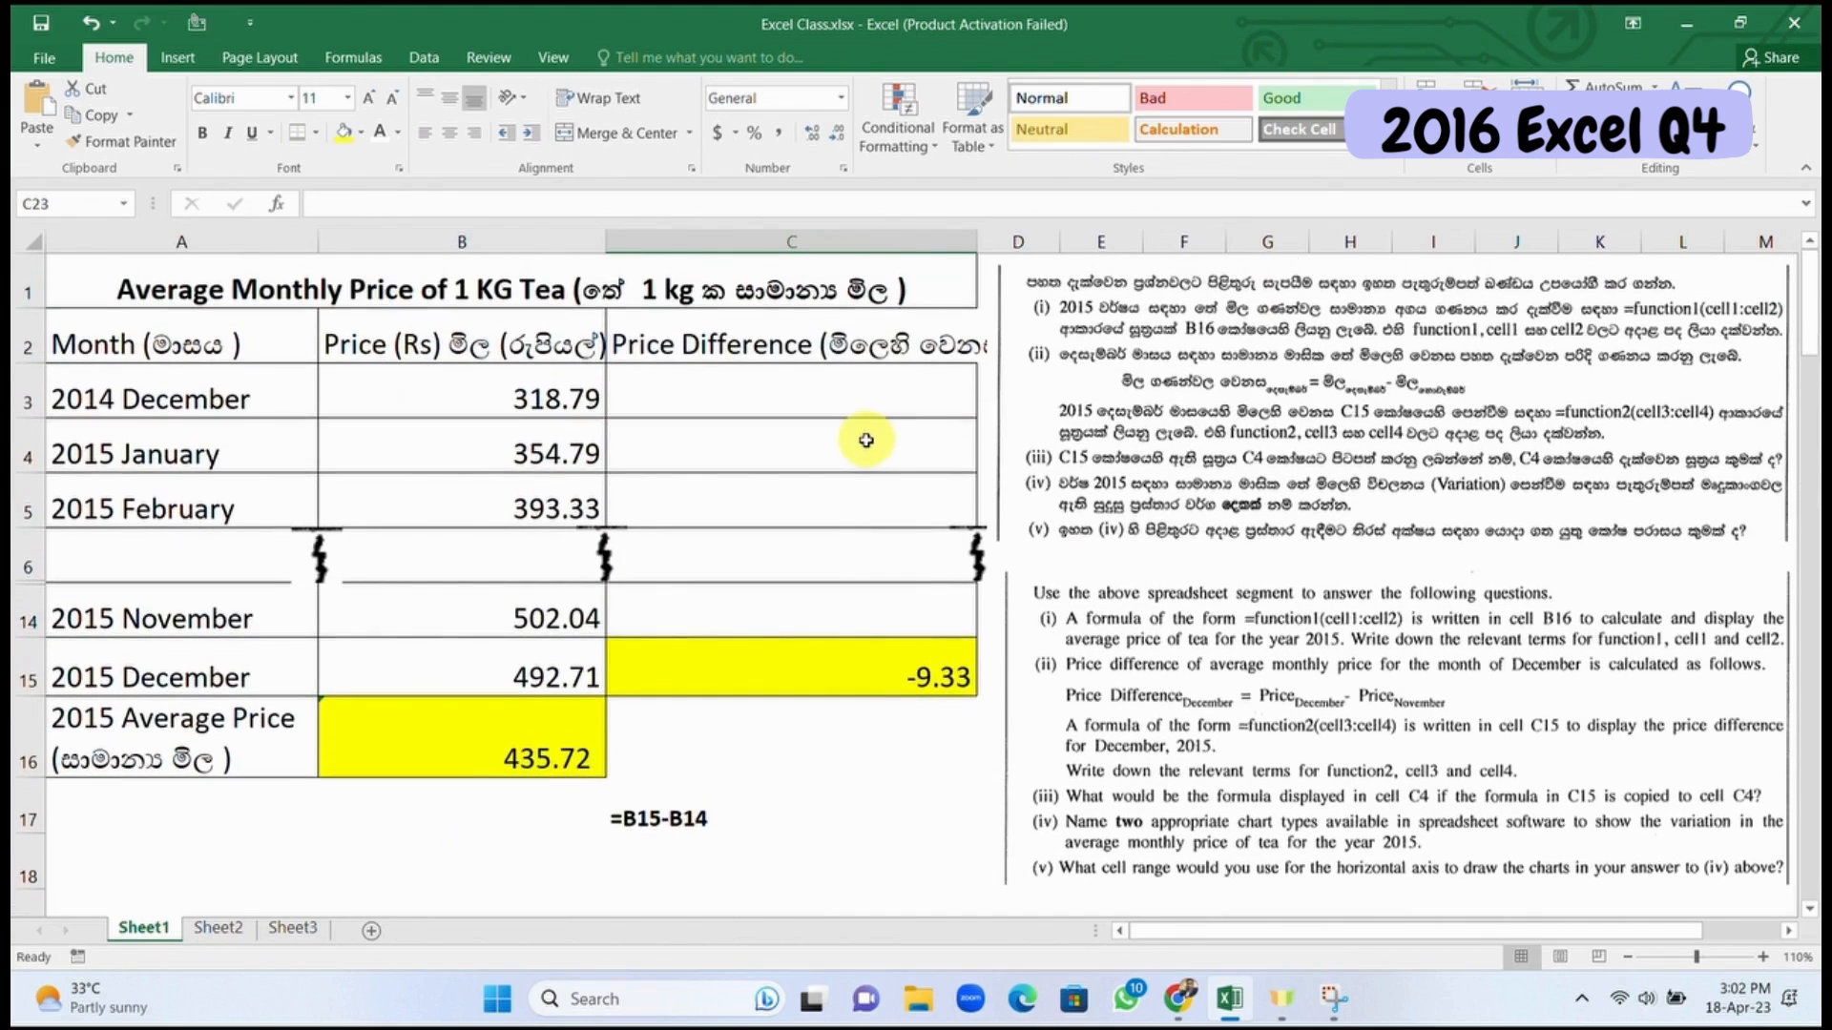
left_click(867, 438)
left_click(907, 393)
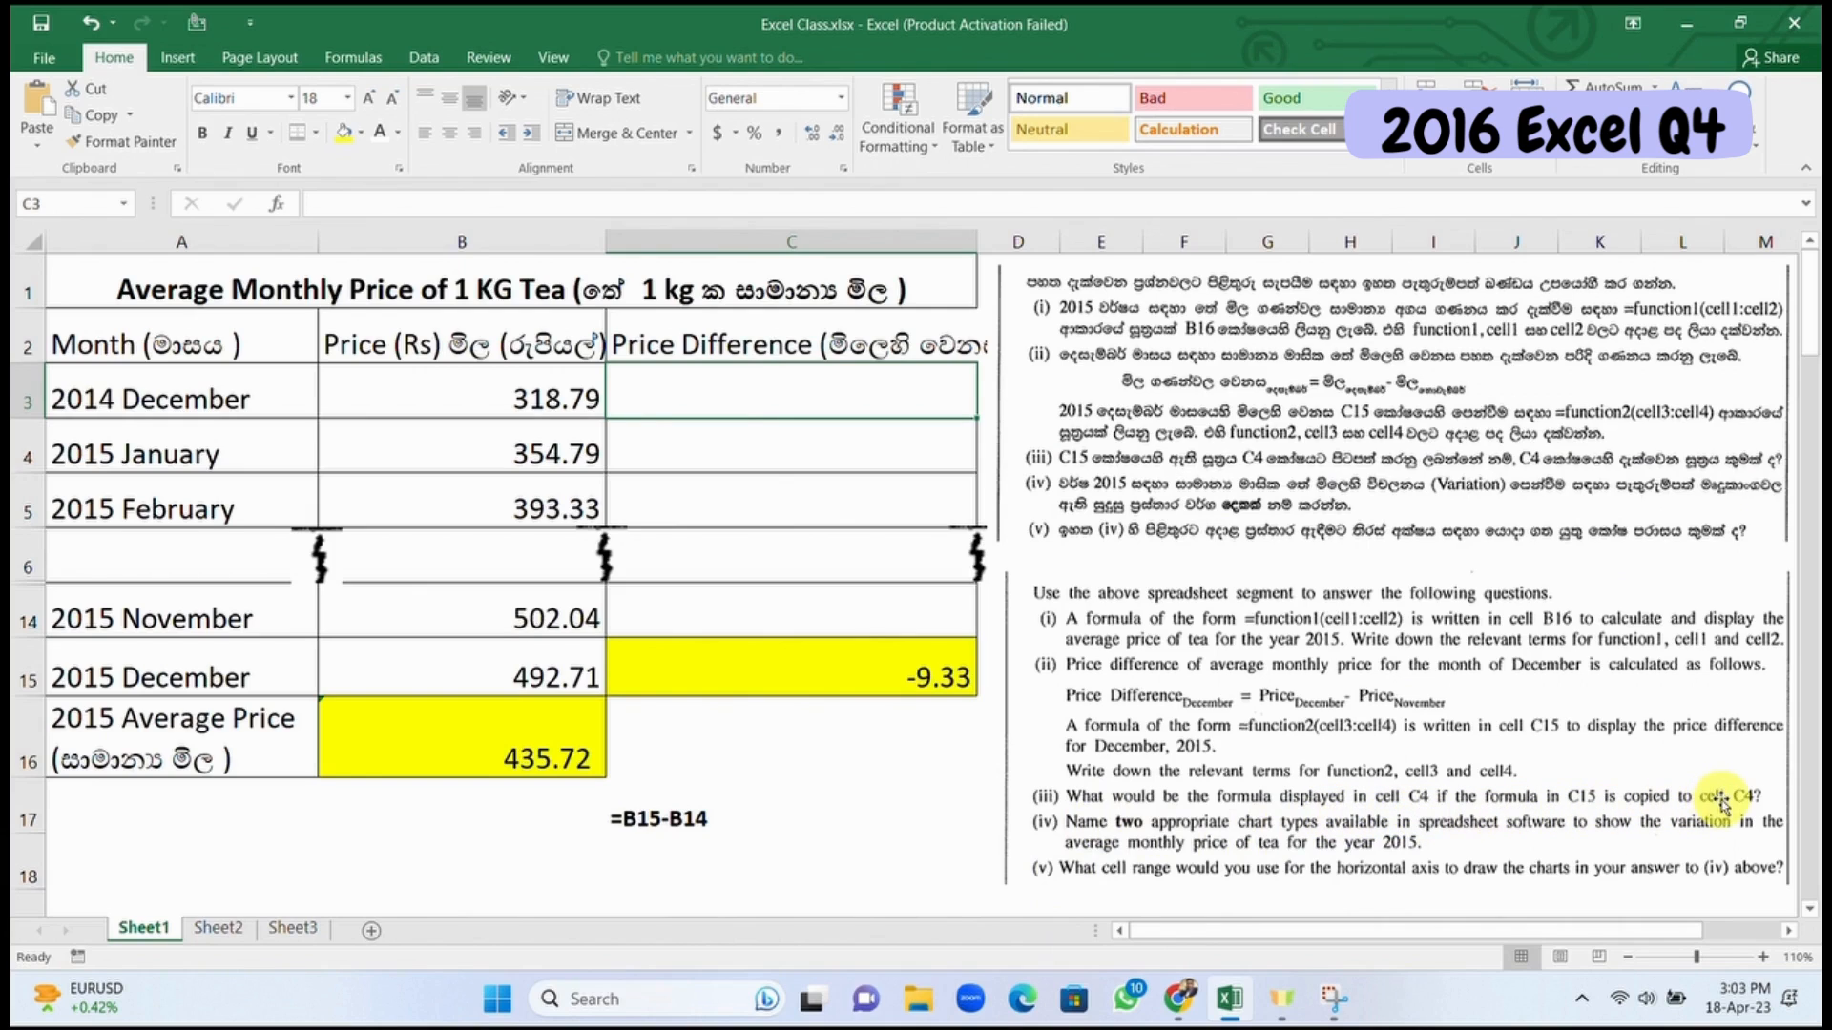
left_click(765, 658)
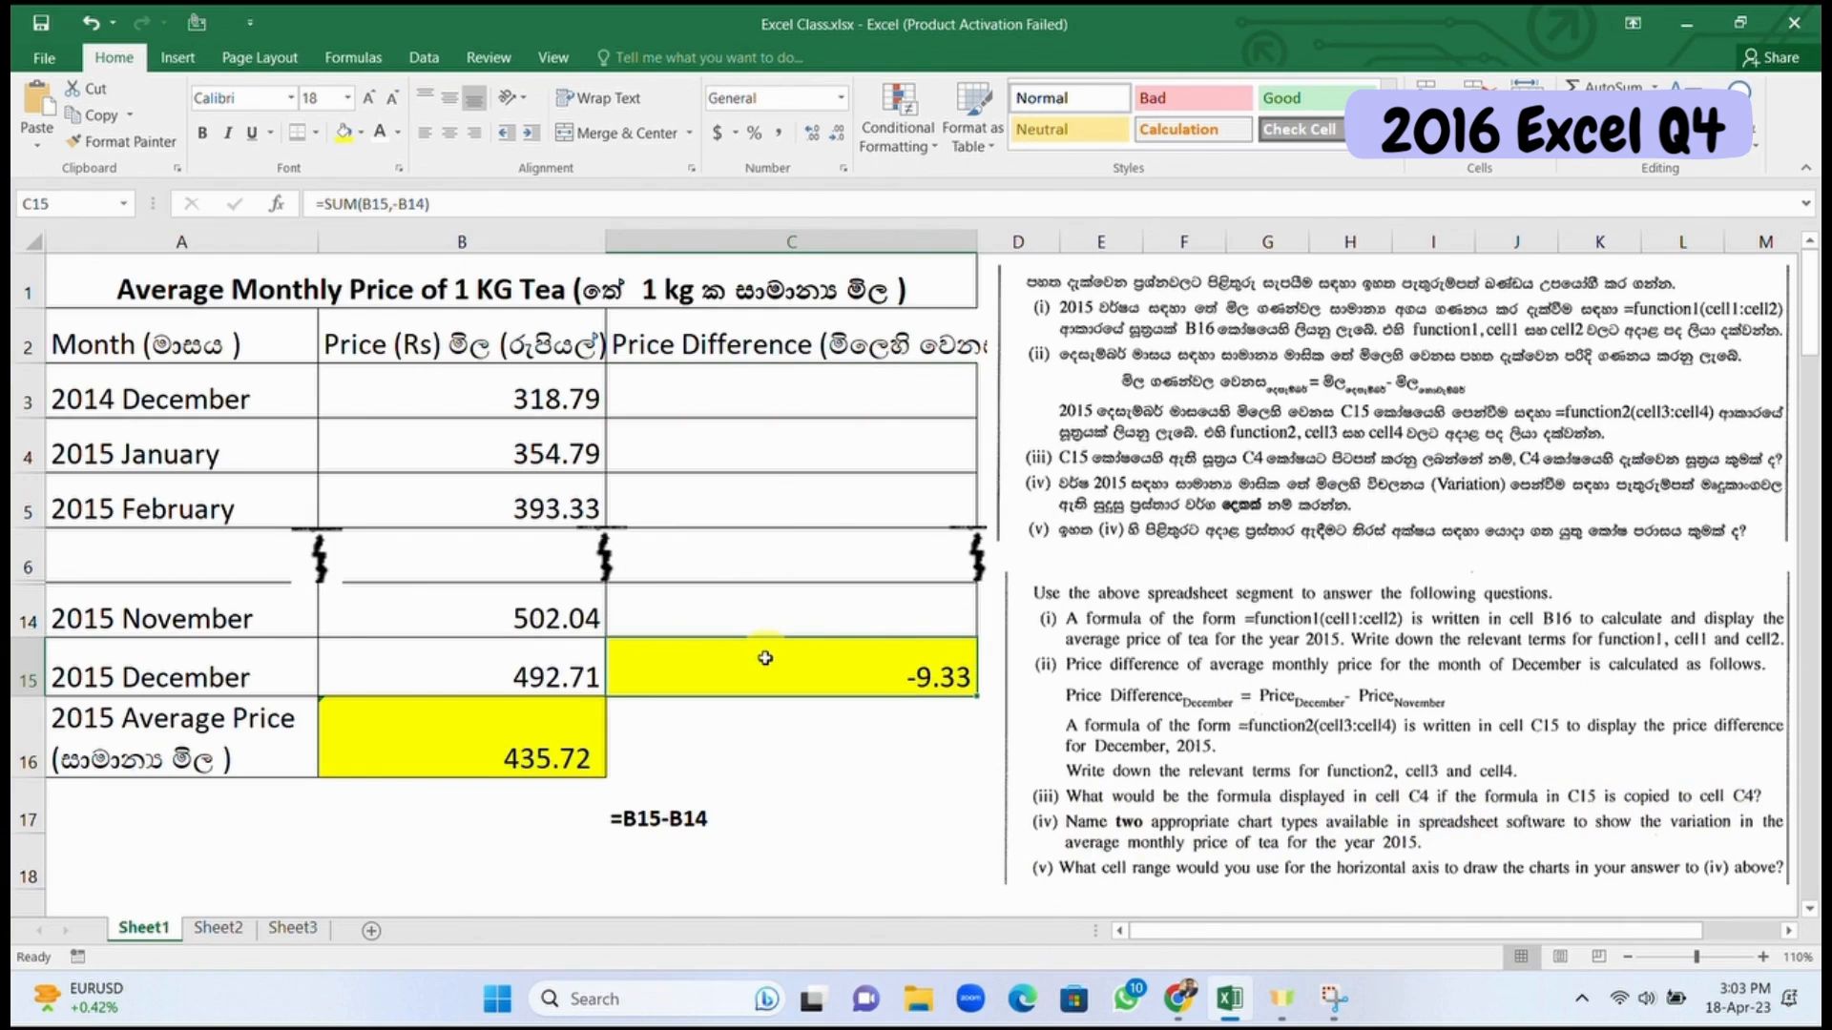
key("ctrl+c")
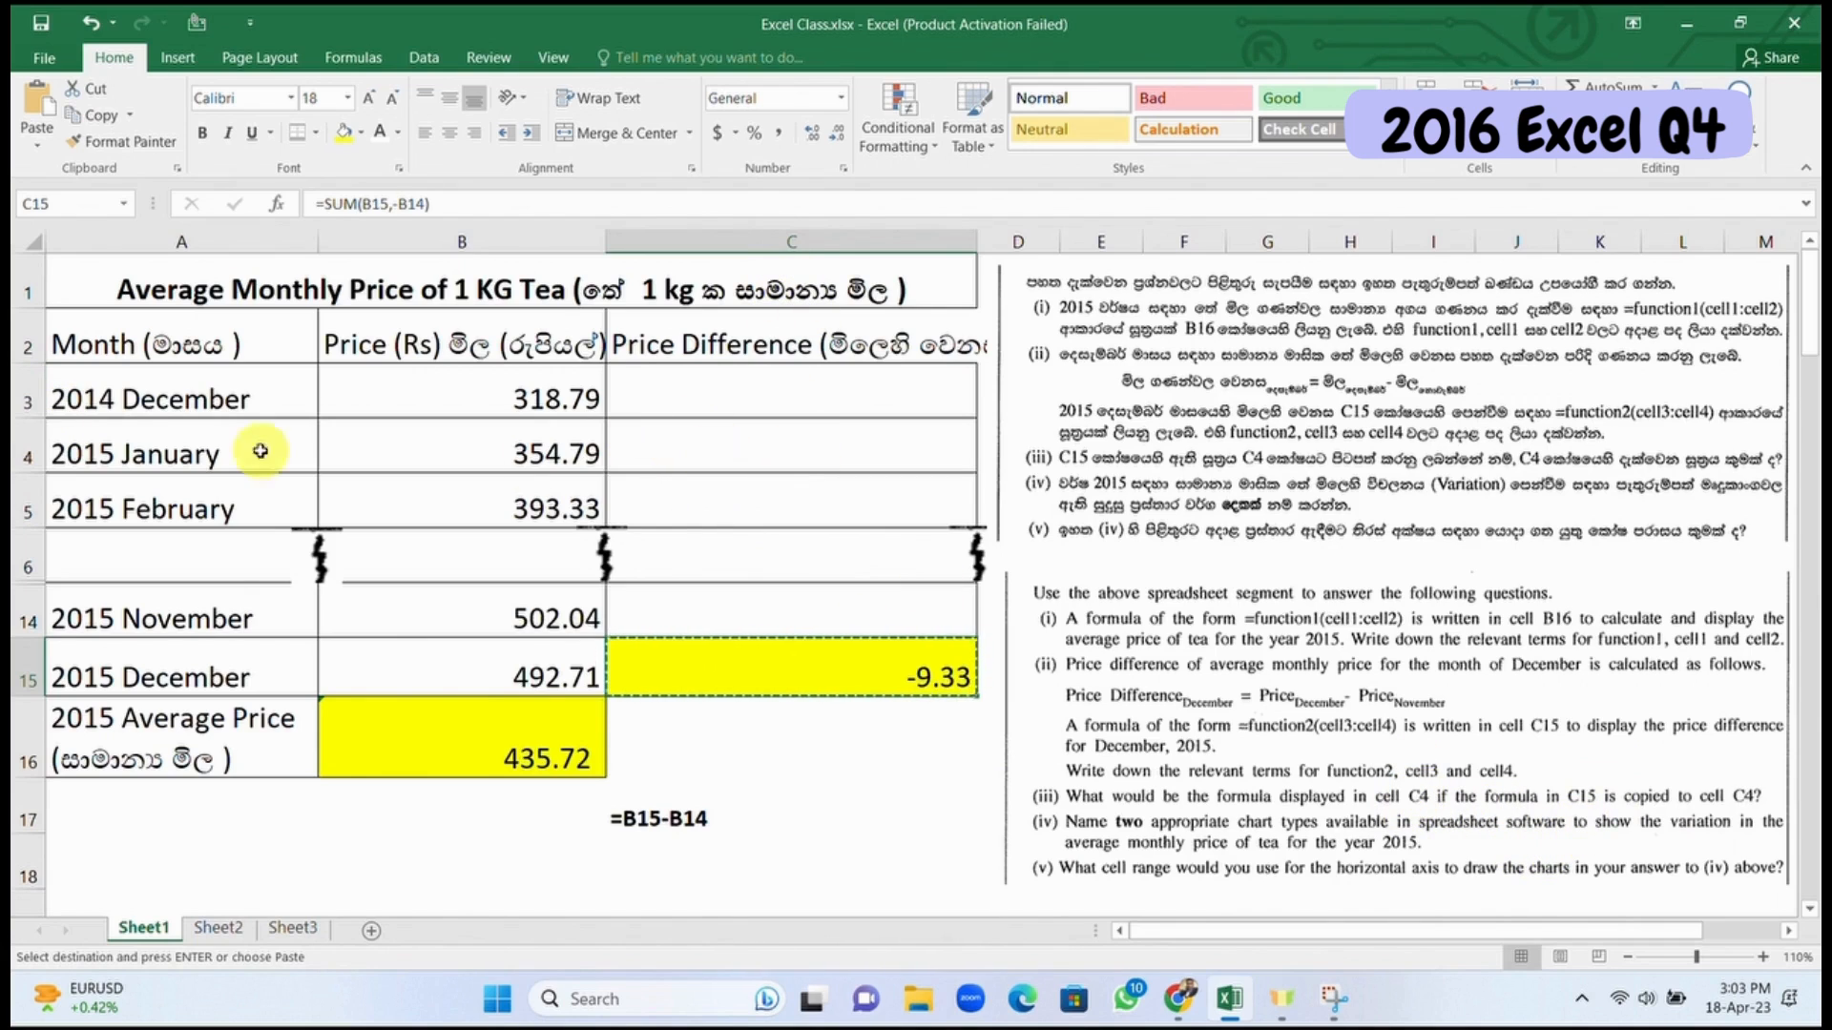
left_click(759, 449)
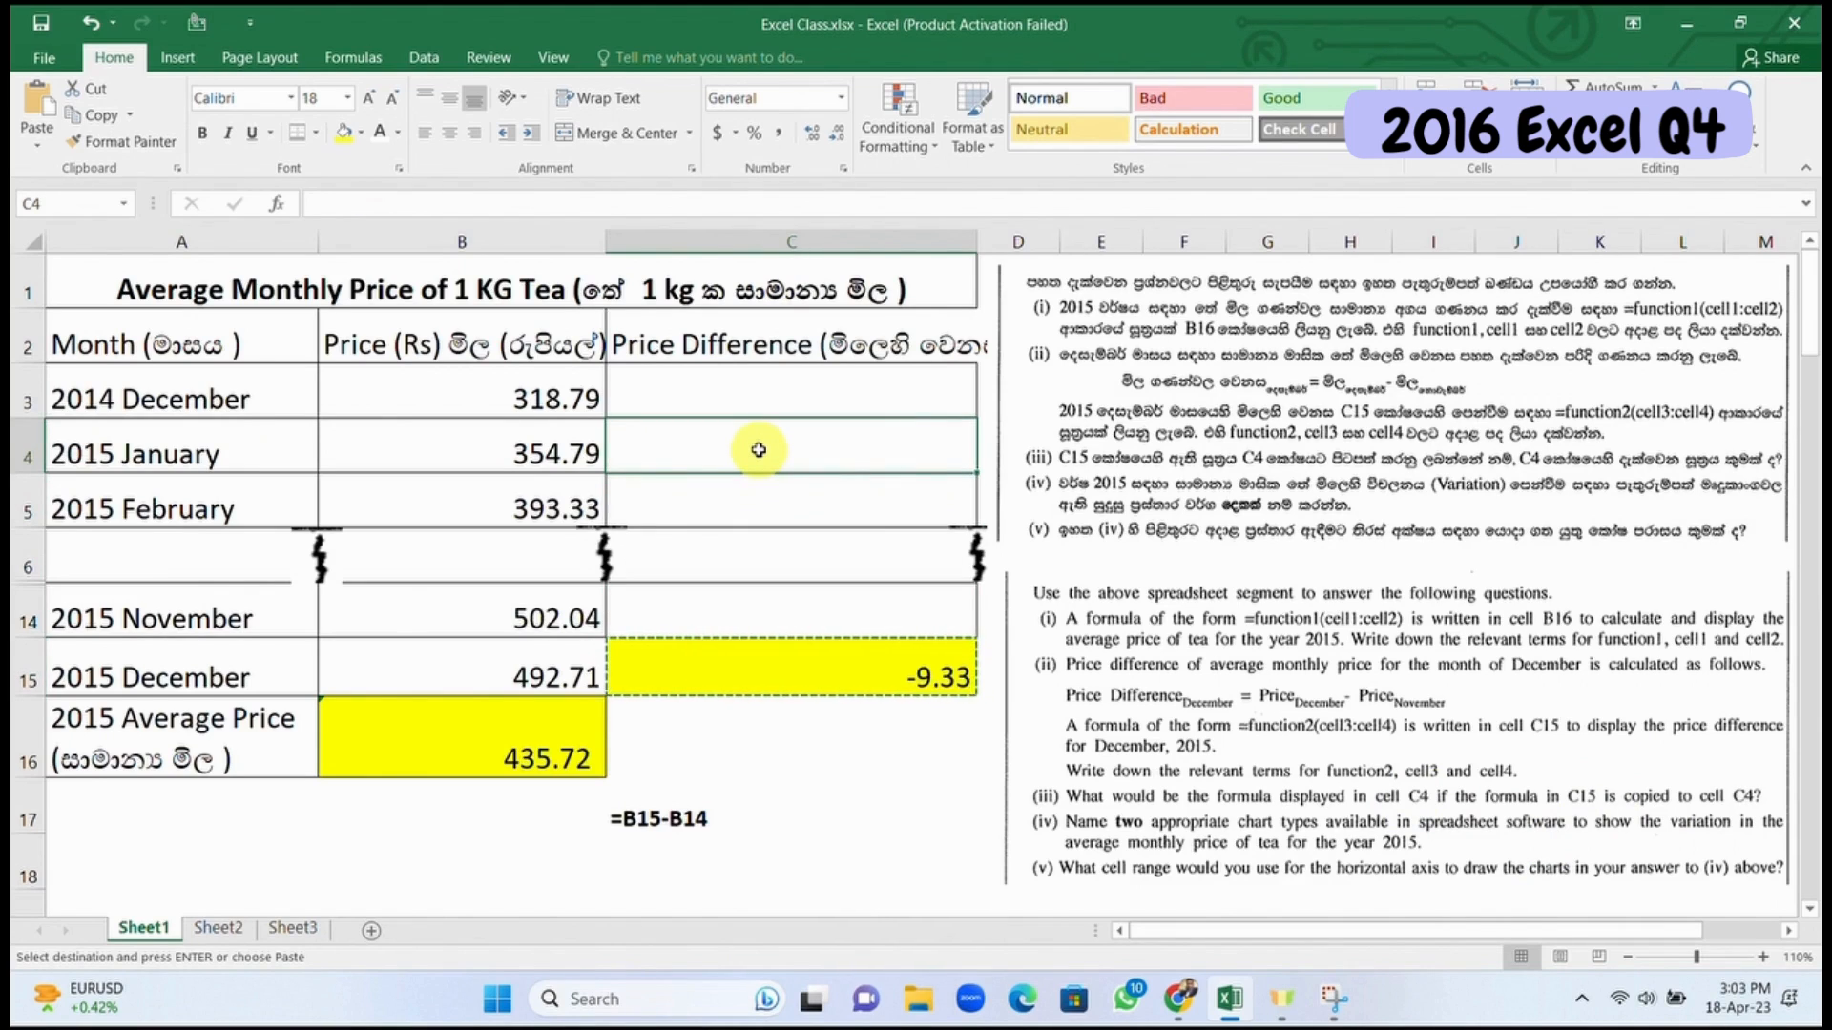
key("ctrl+v")
Step: Compare the copied formula in cell C4 with the source formula in C15 and with the model answer in cell B31
double_click(758, 449)
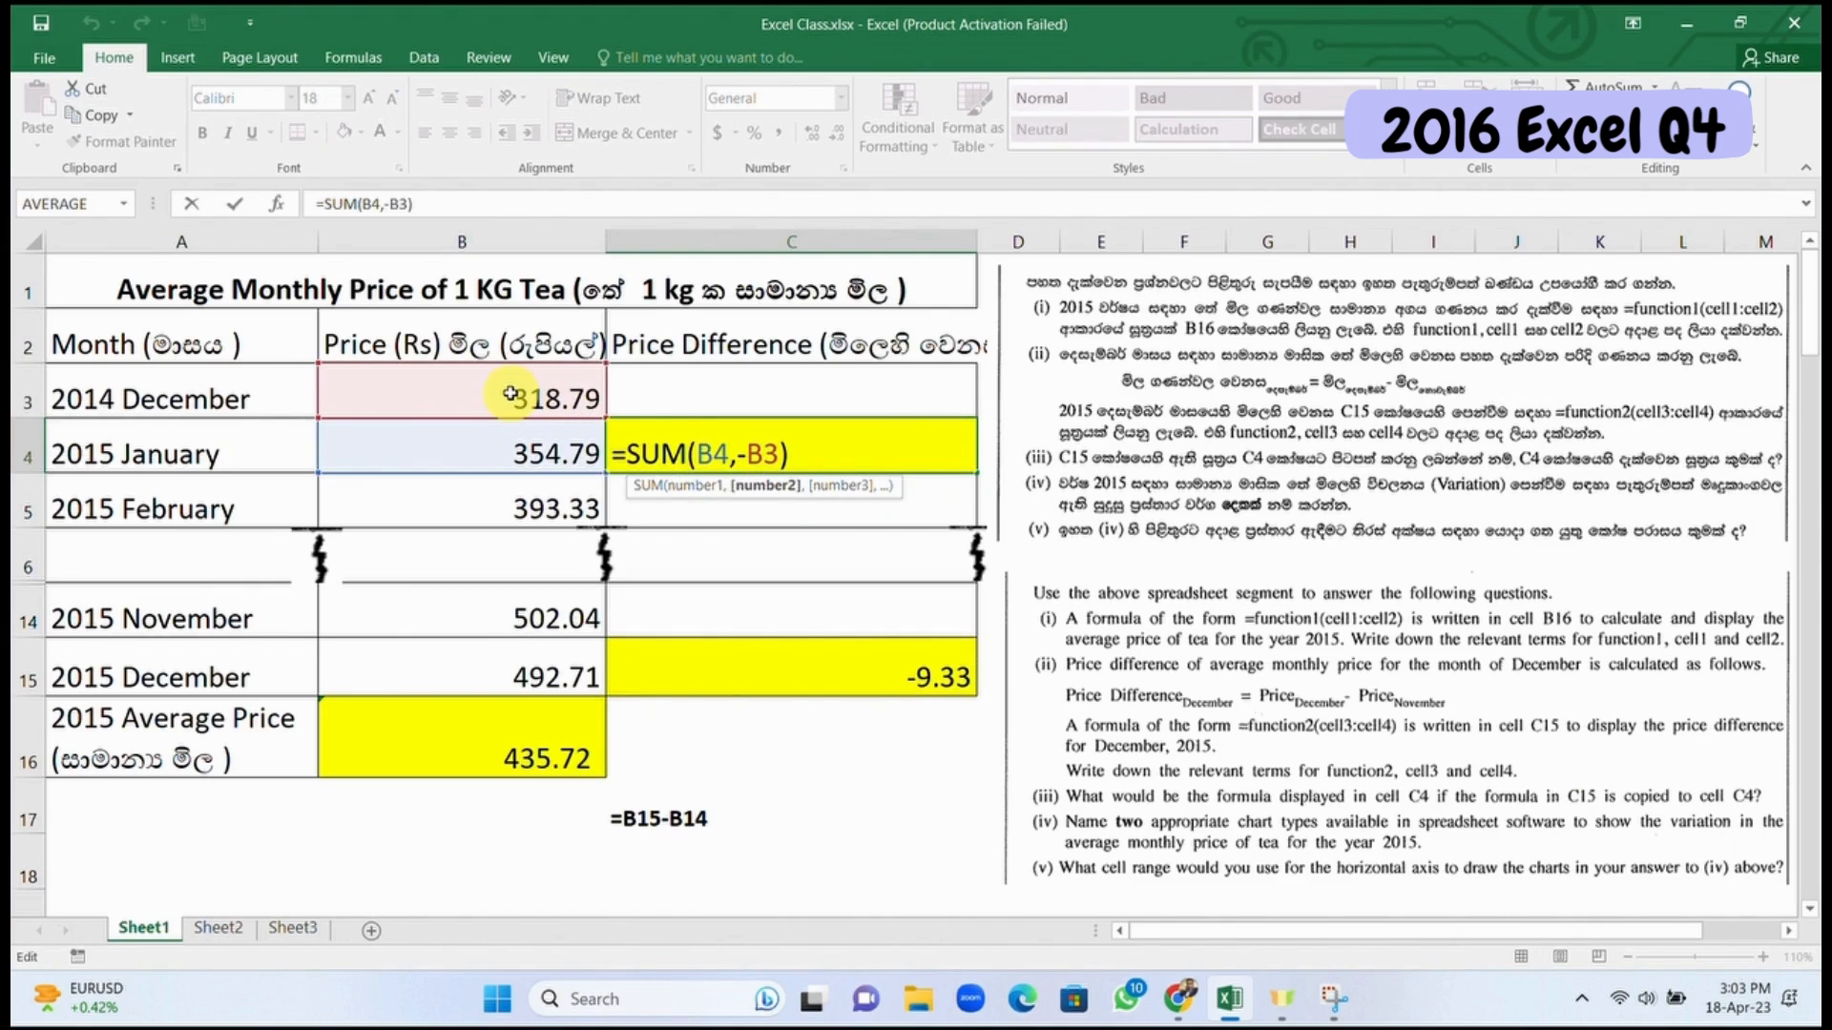
key("Escape")
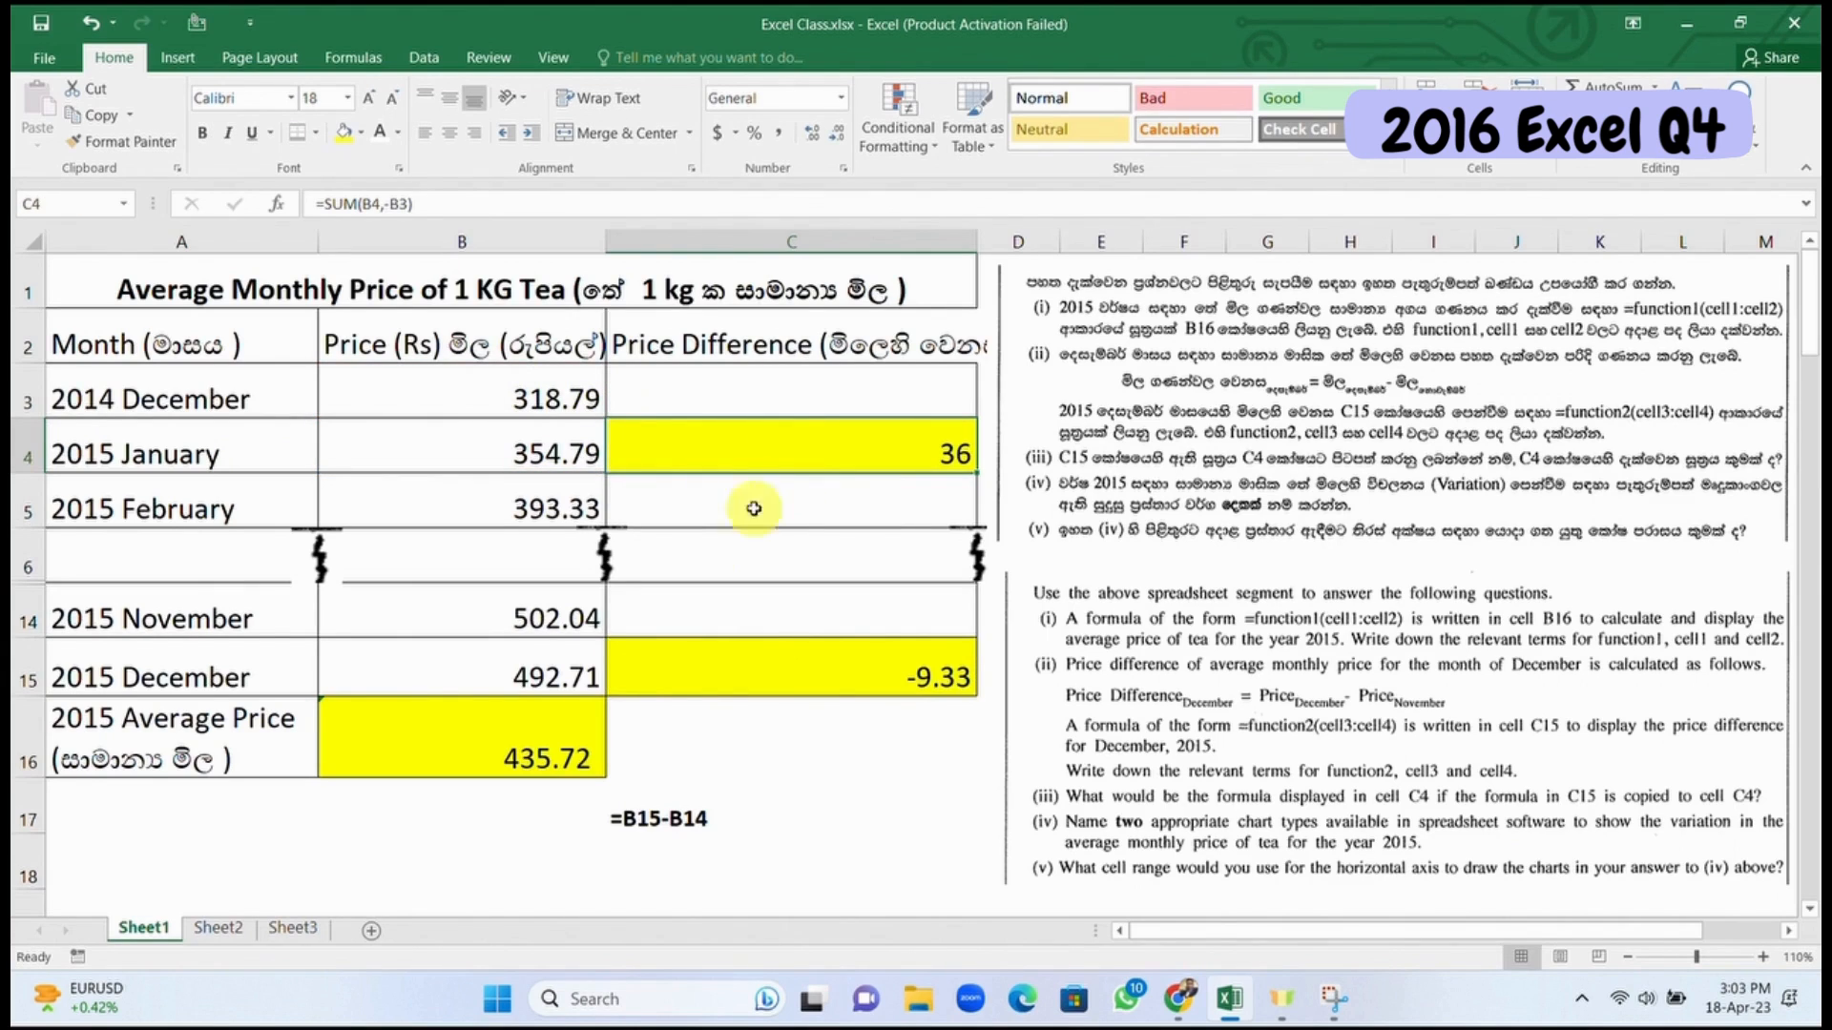
double_click(733, 659)
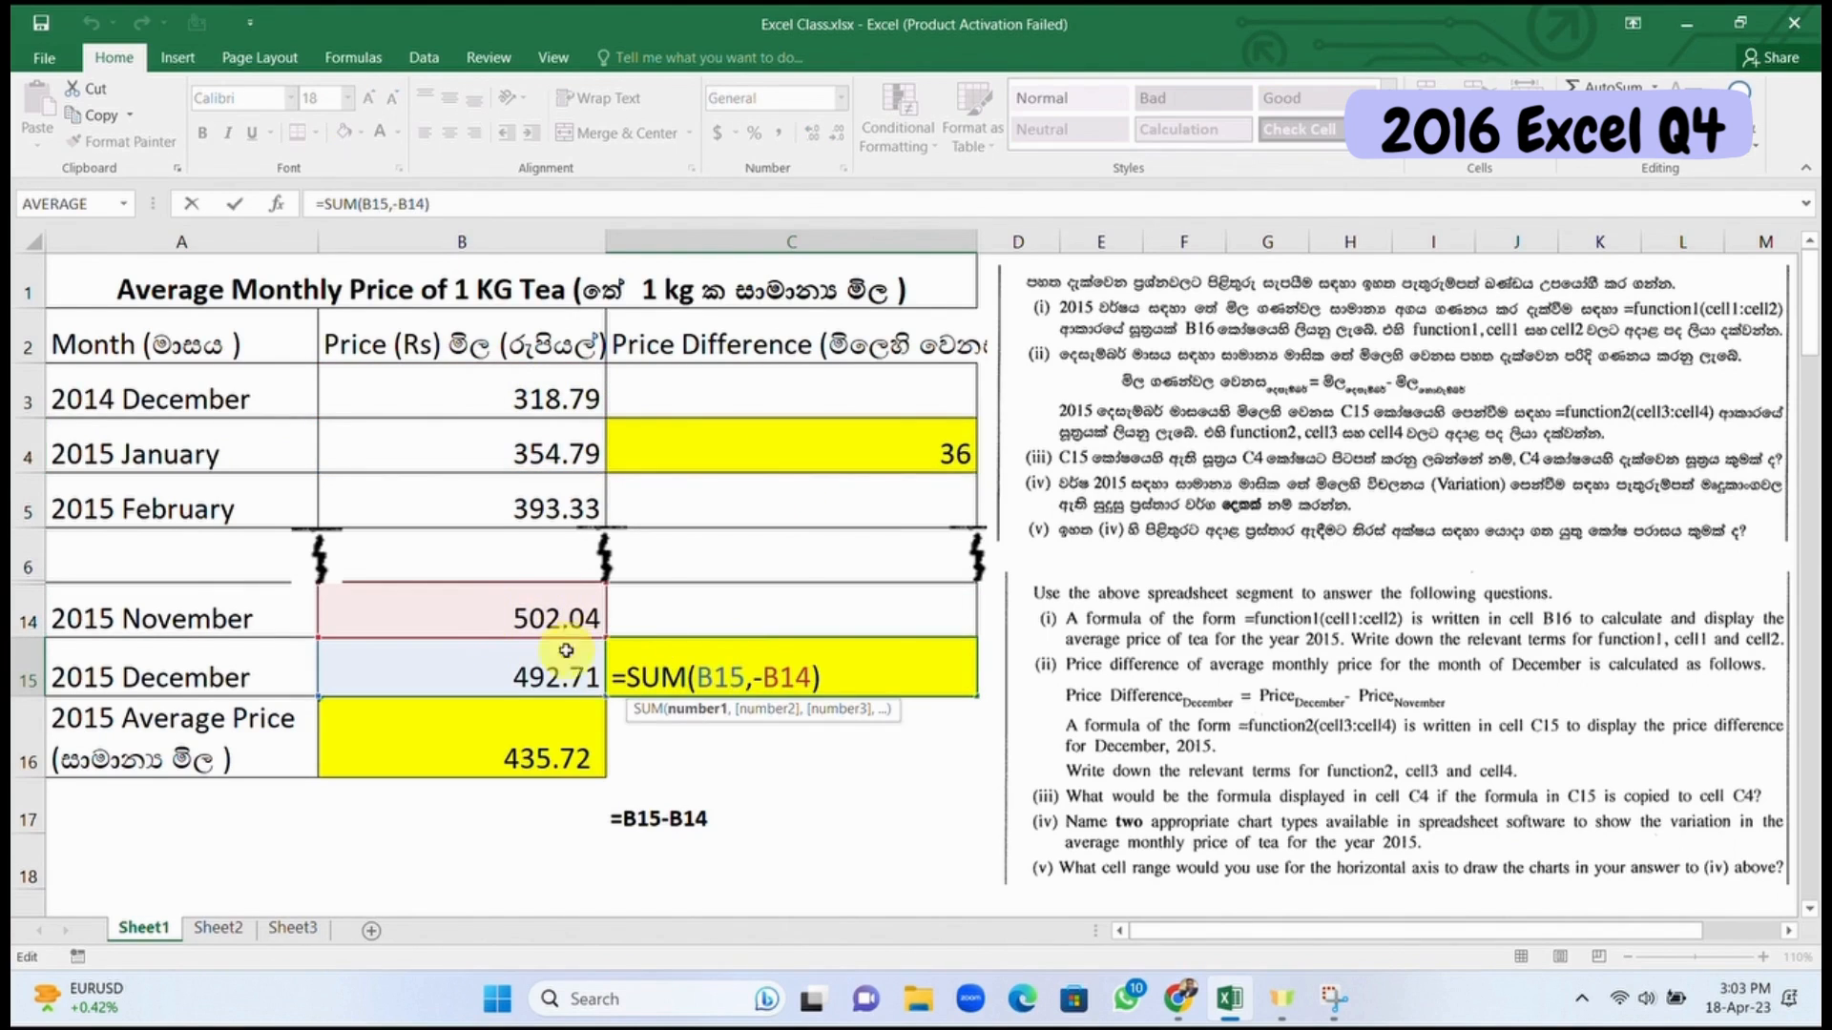
key("Escape")
double_click(859, 458)
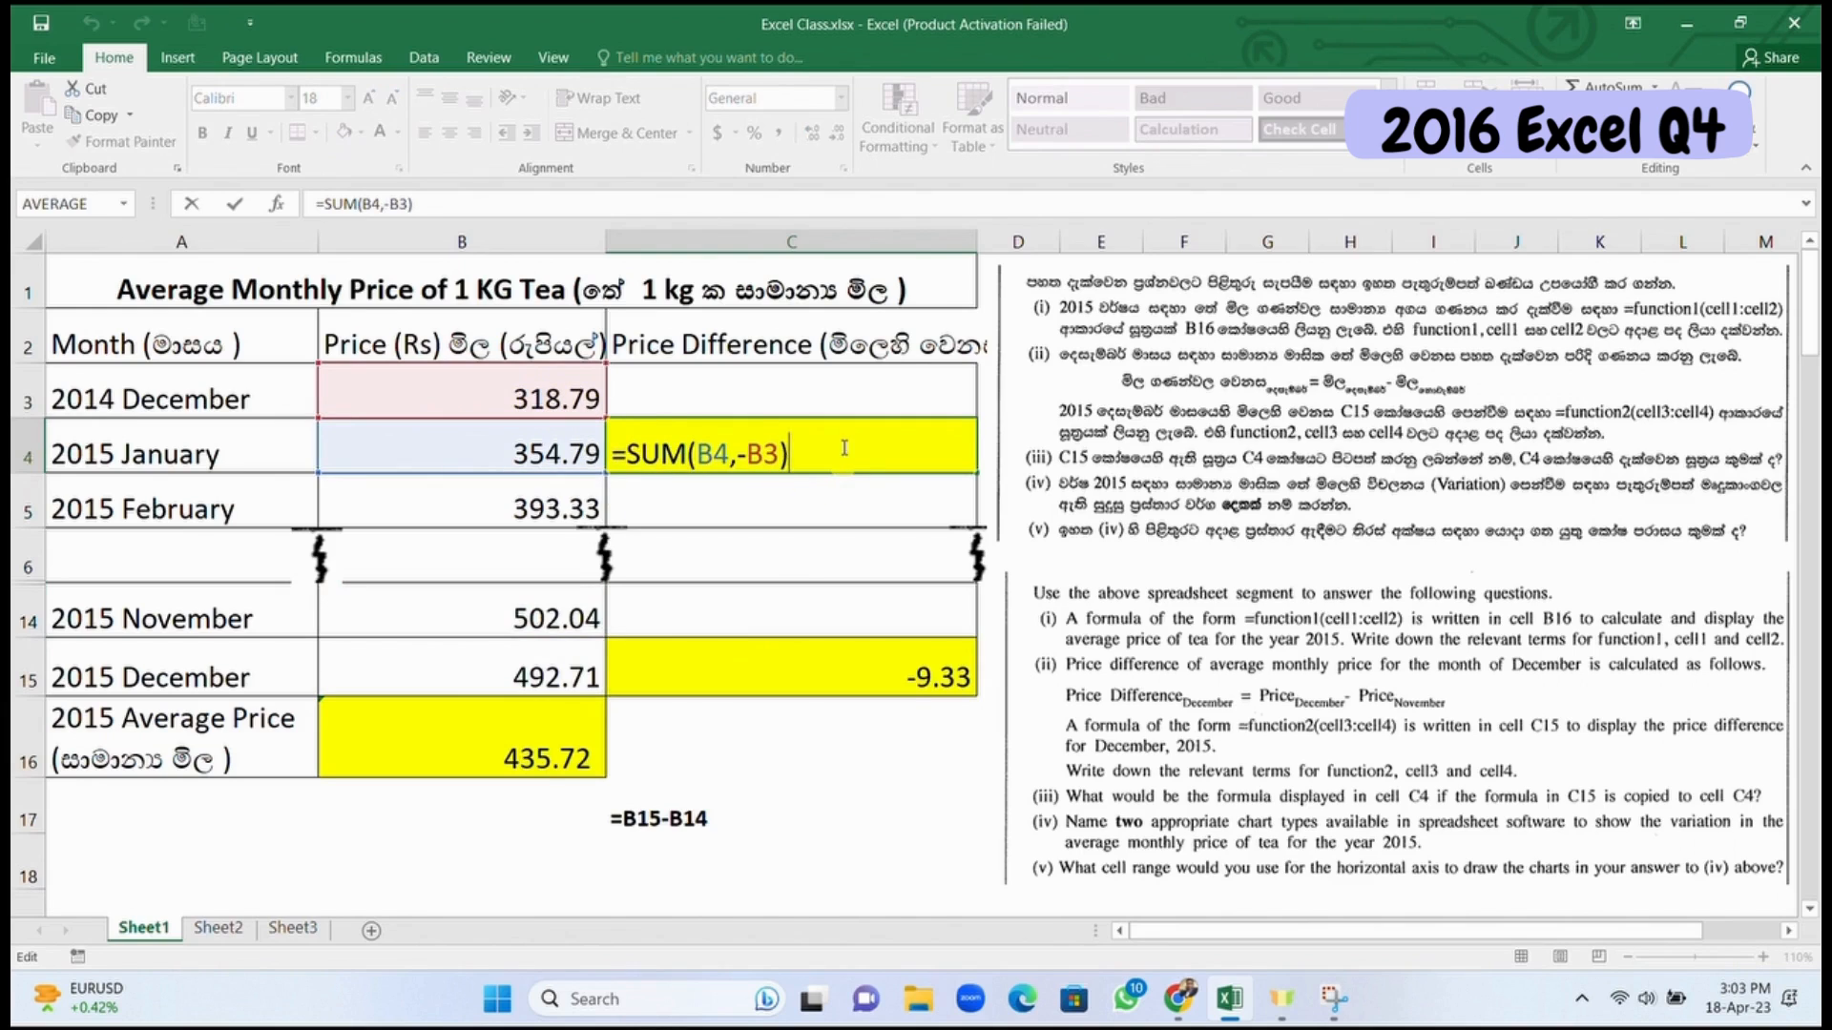
left_click_drag(844, 448, 631, 410)
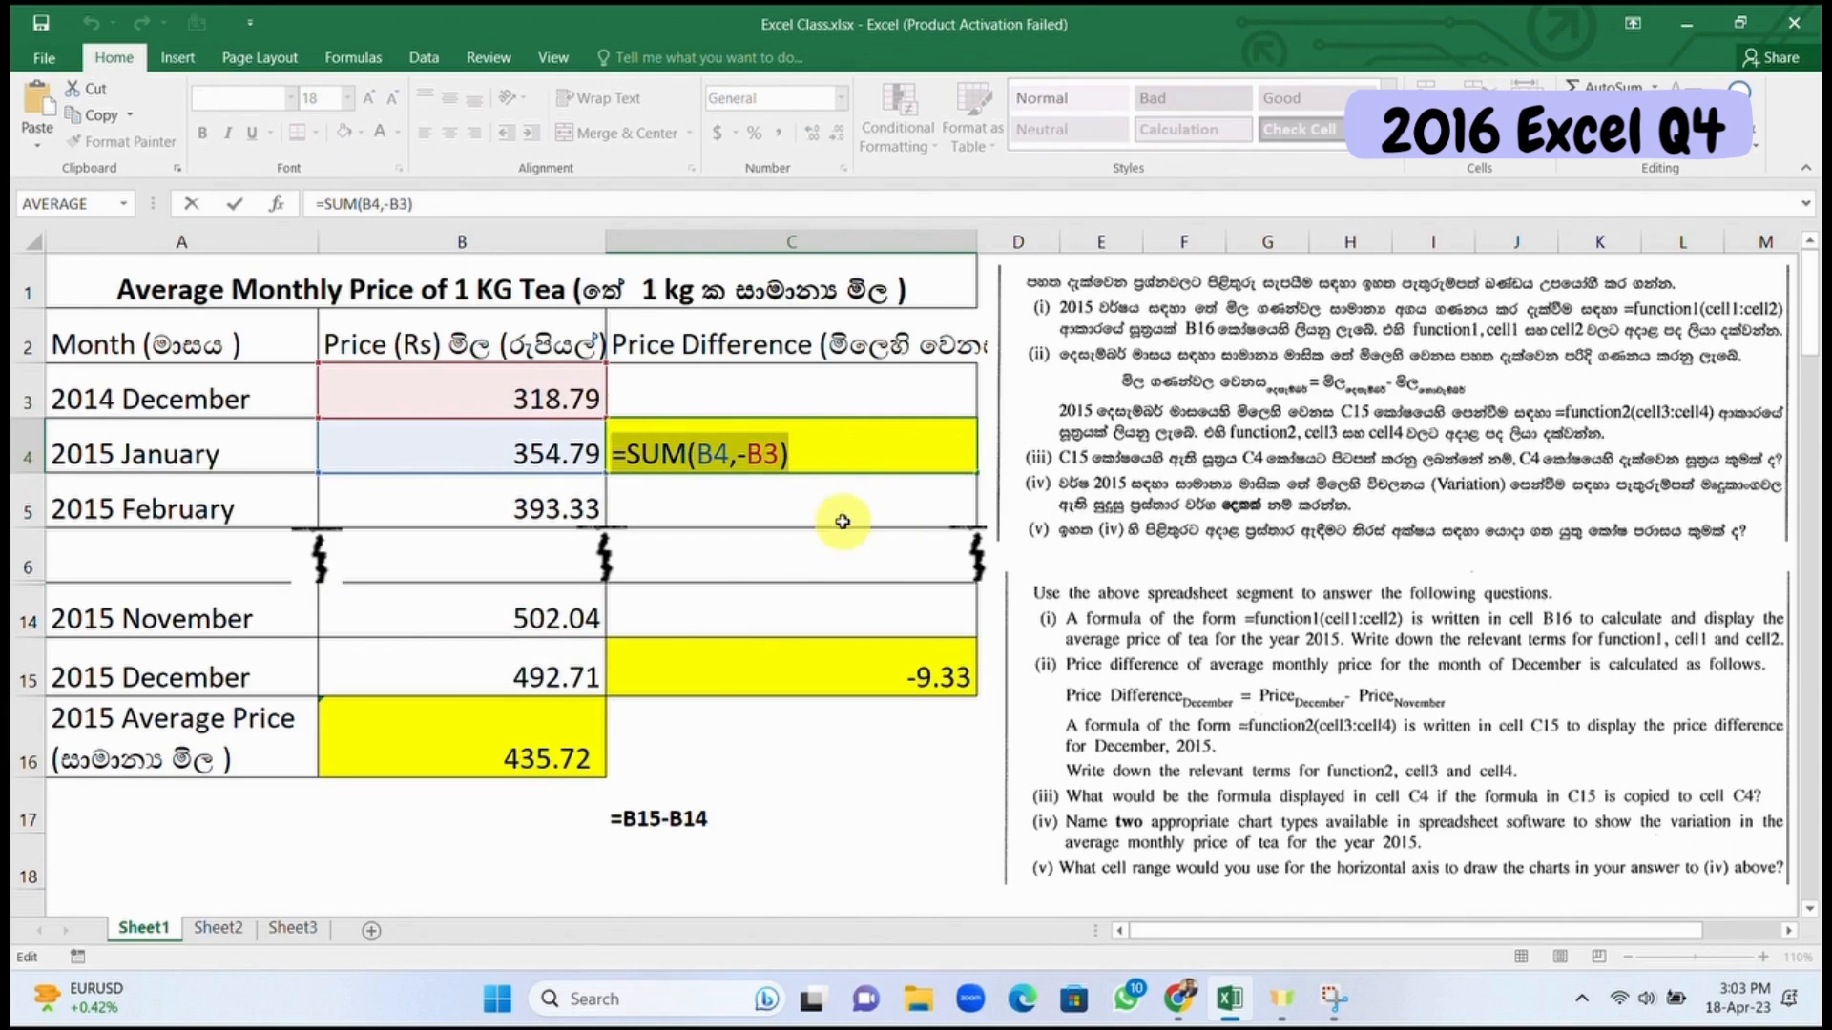
key("Escape")
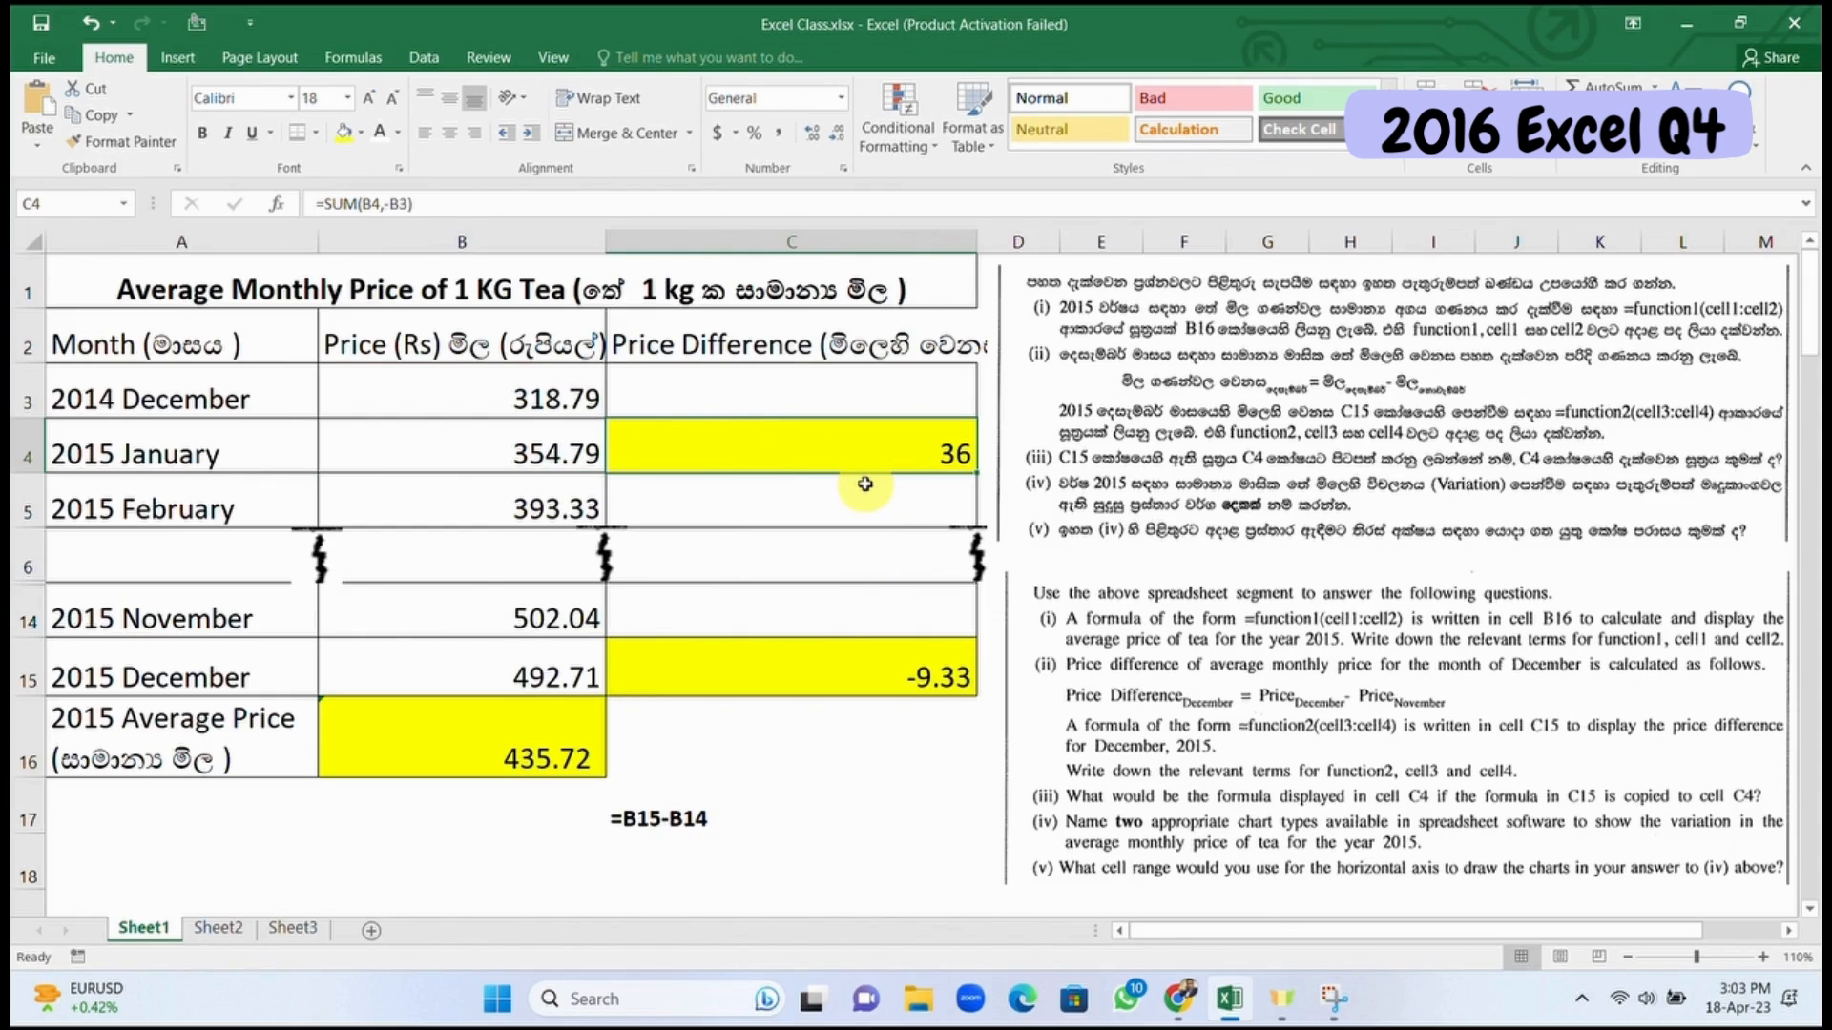
scroll(865, 485, "down", 8)
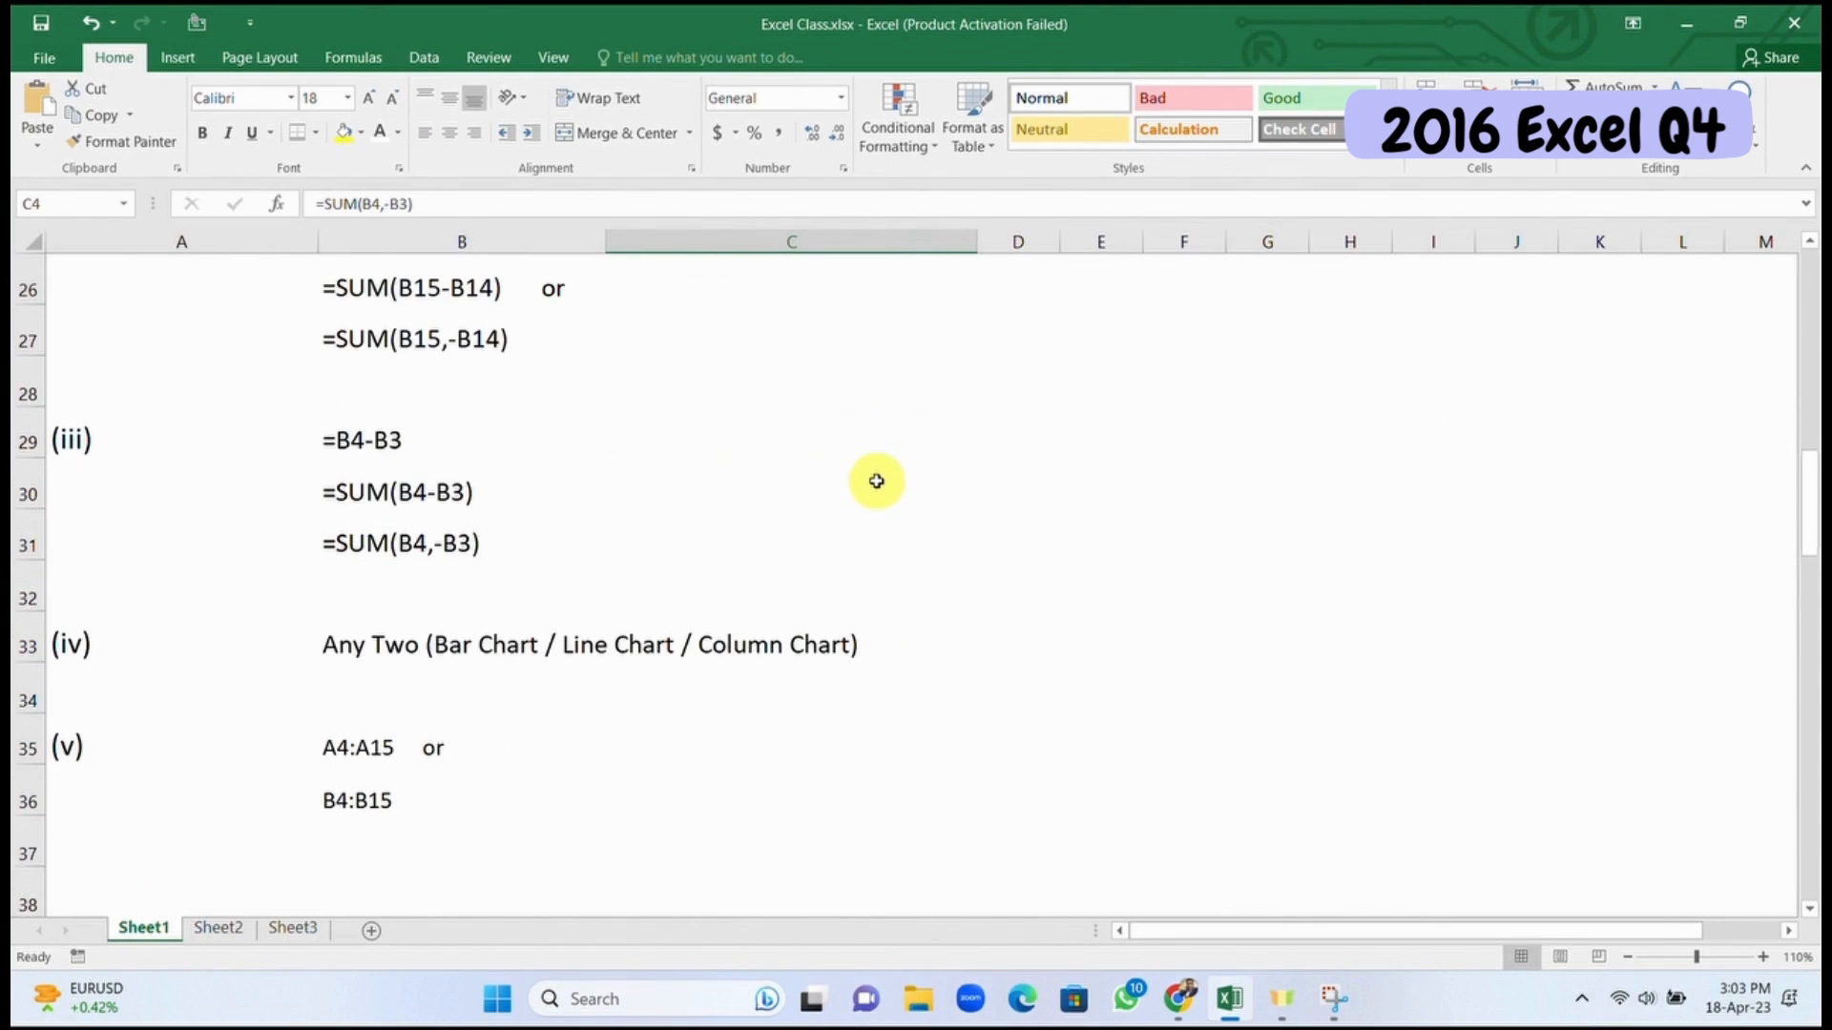
left_click(451, 561)
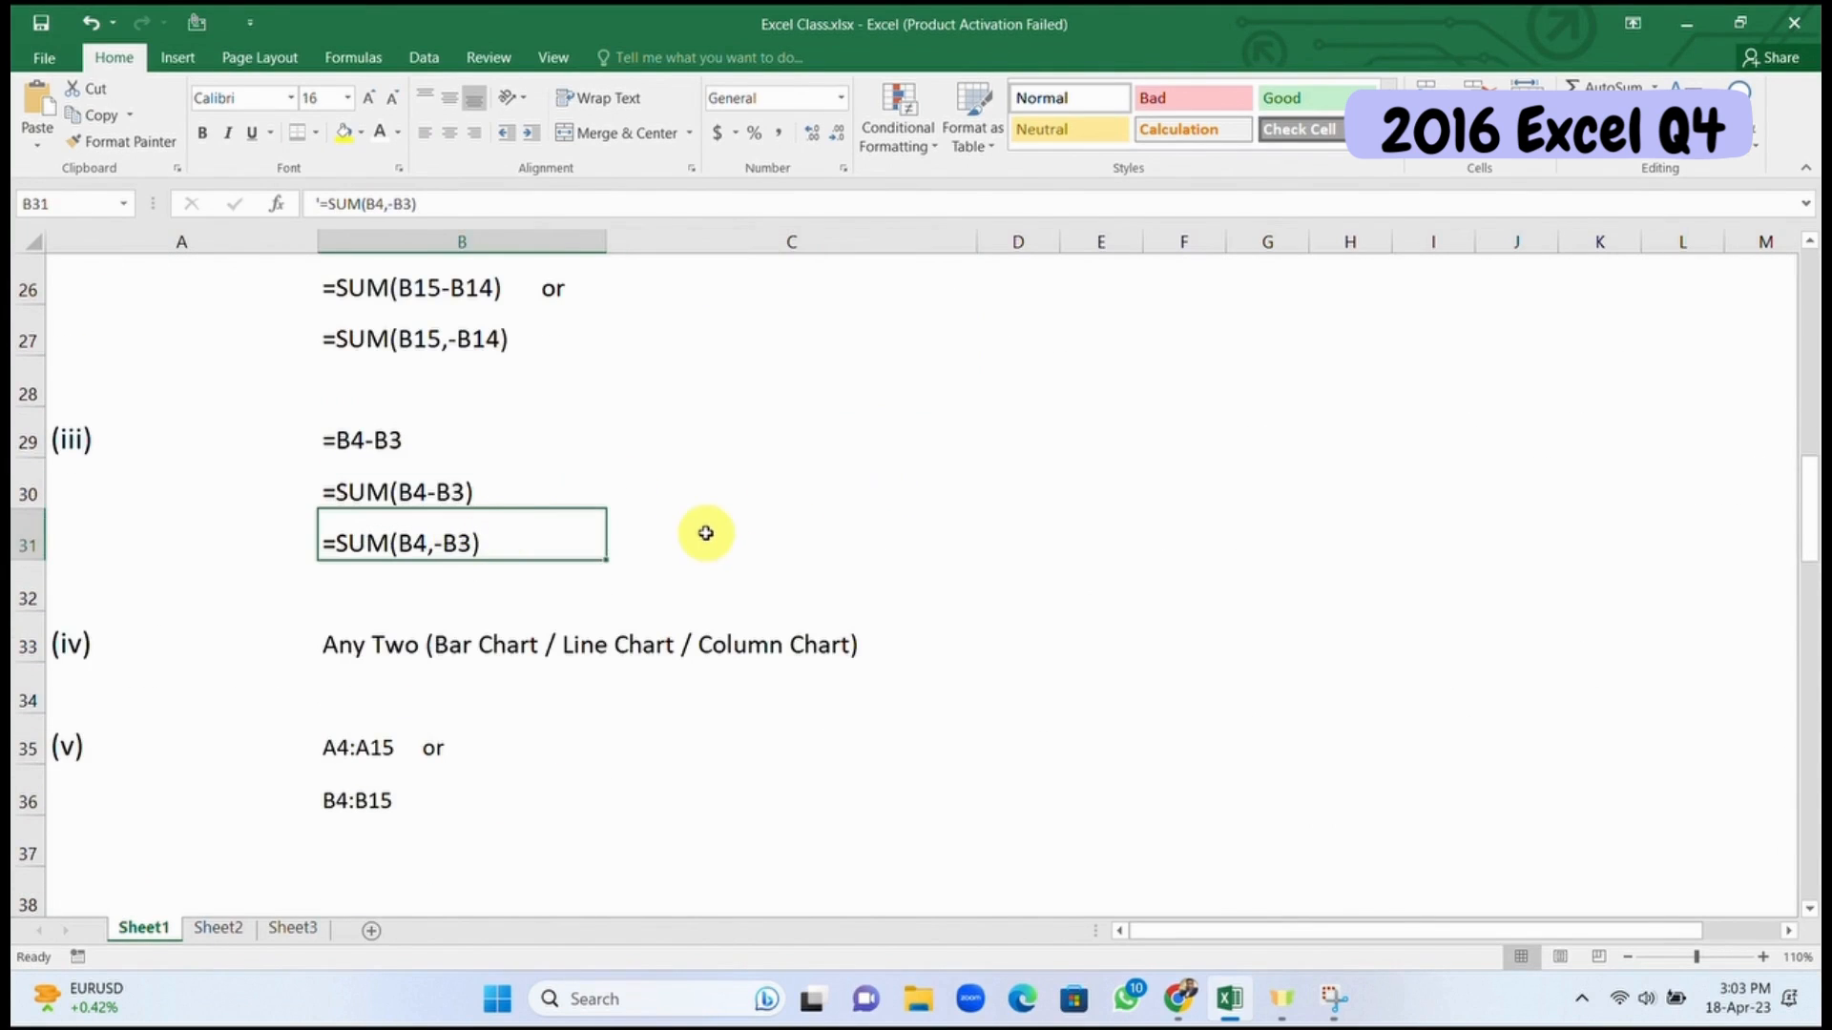
Step: Replace the December price difference formula in cell C15 with =B15-B14
scroll(703, 530, "up", 8)
left_click(907, 675)
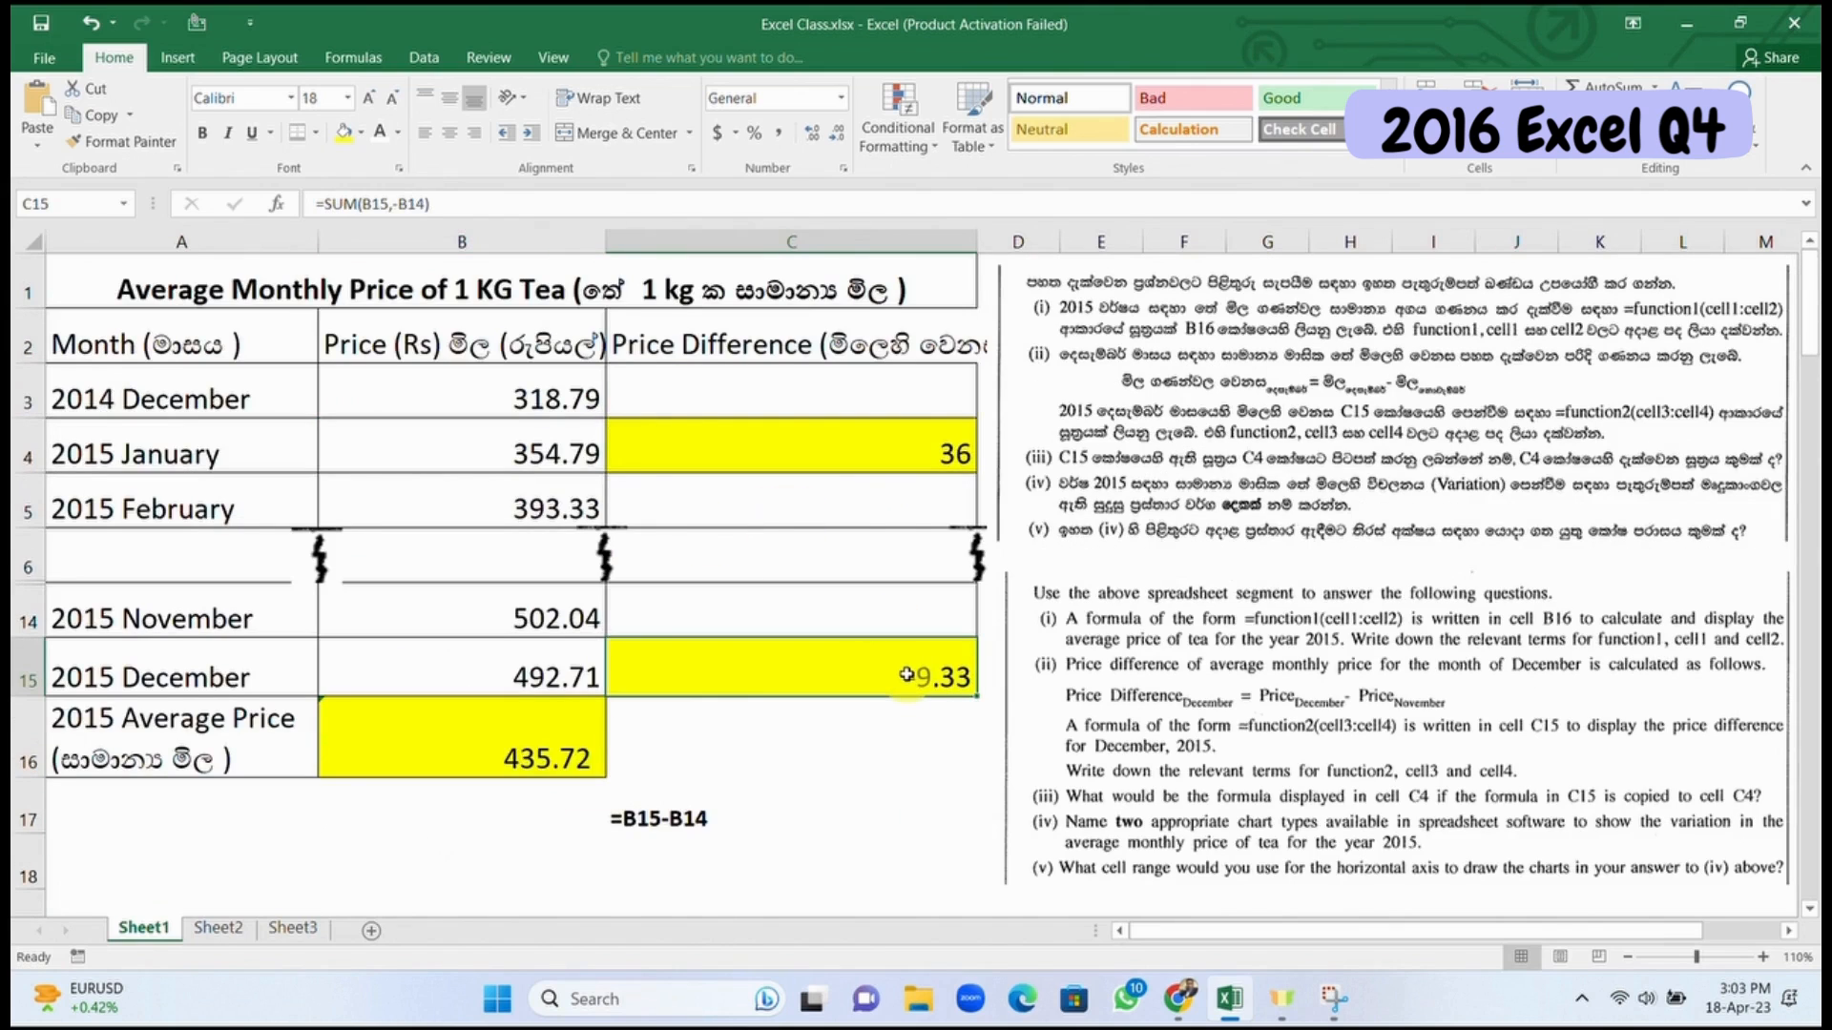
type("=")
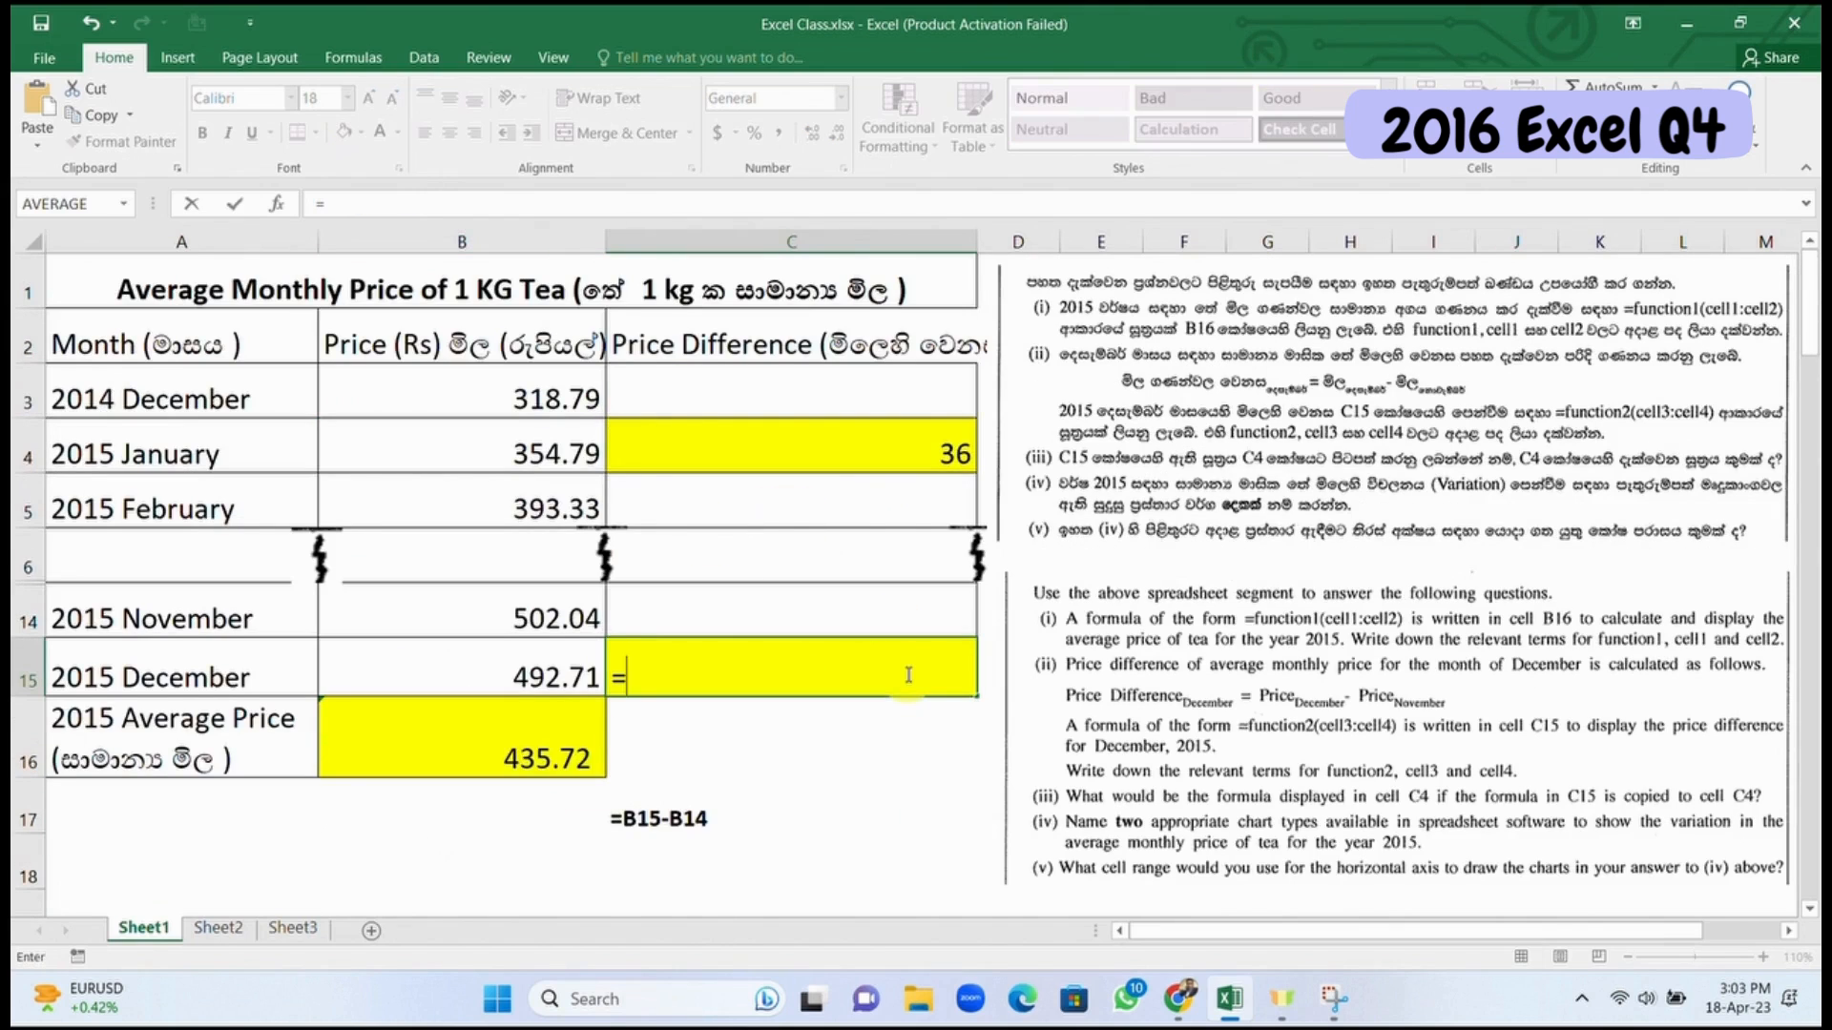
left_click(551, 686)
type("-")
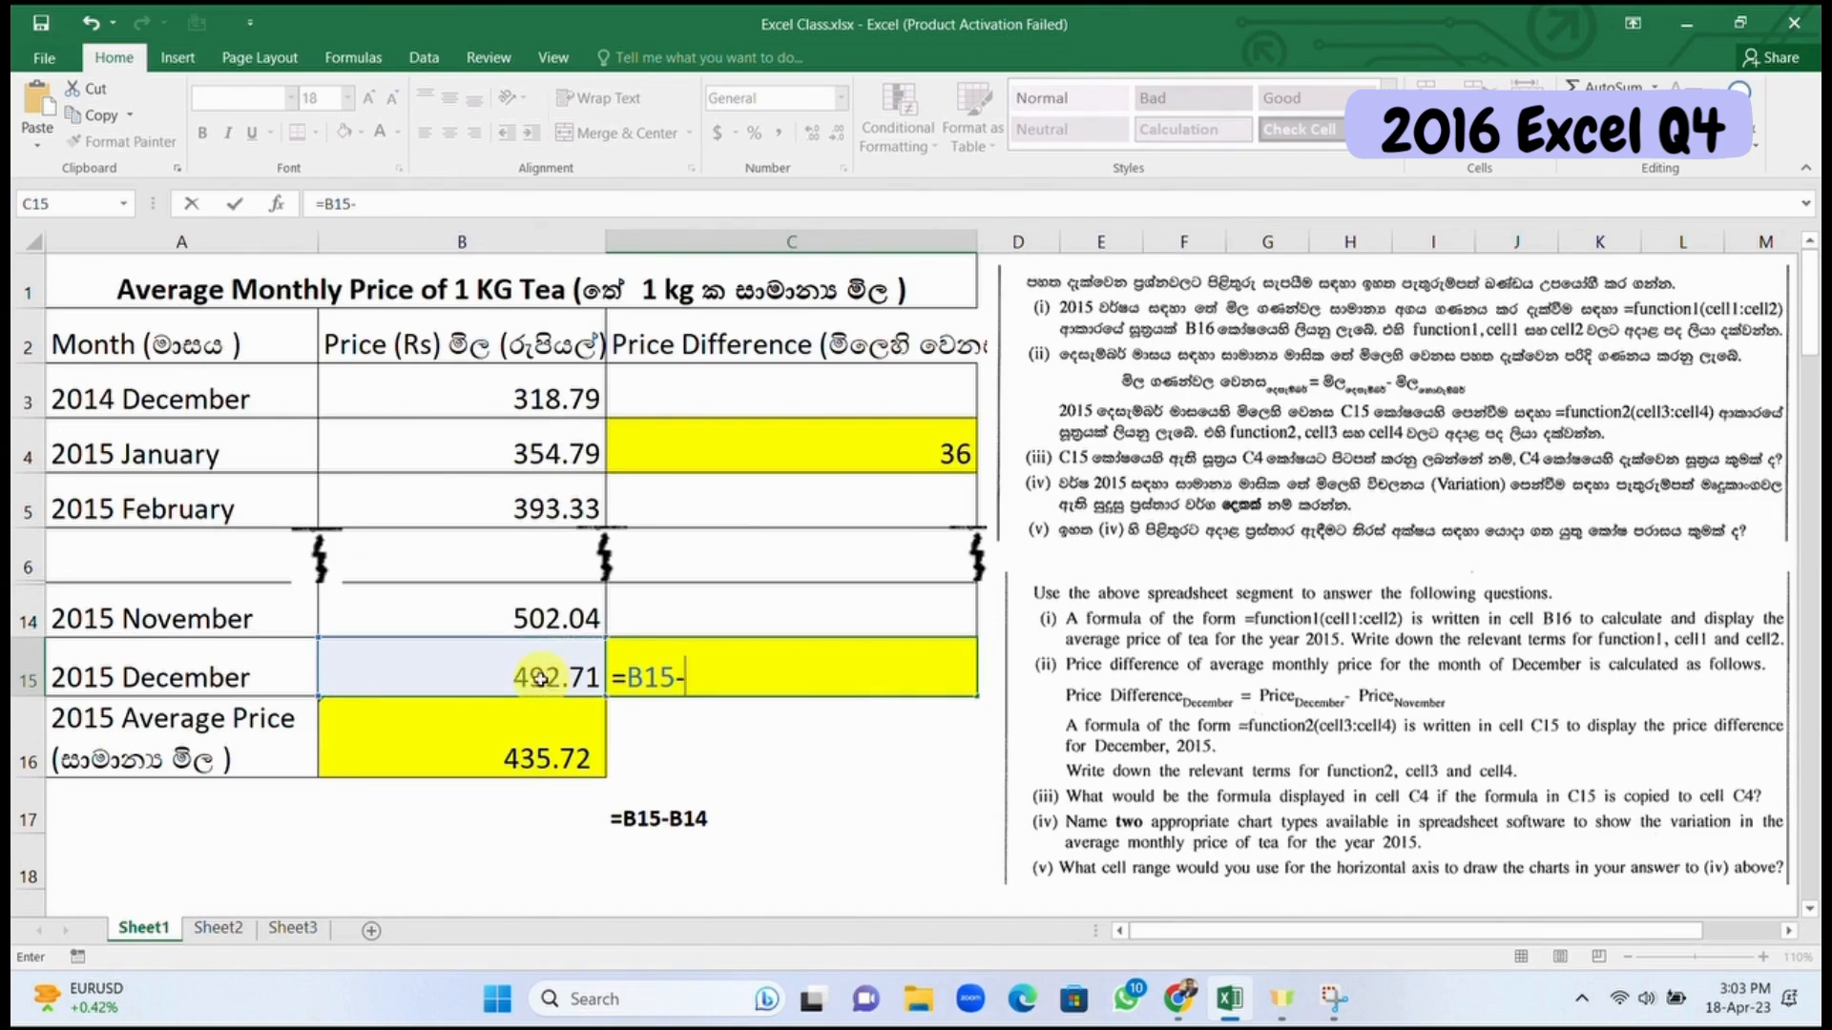
left_click(550, 616)
key("Return")
Step: Copy the new price difference formula from cell C15 over the formula in cell C4
left_click(870, 677)
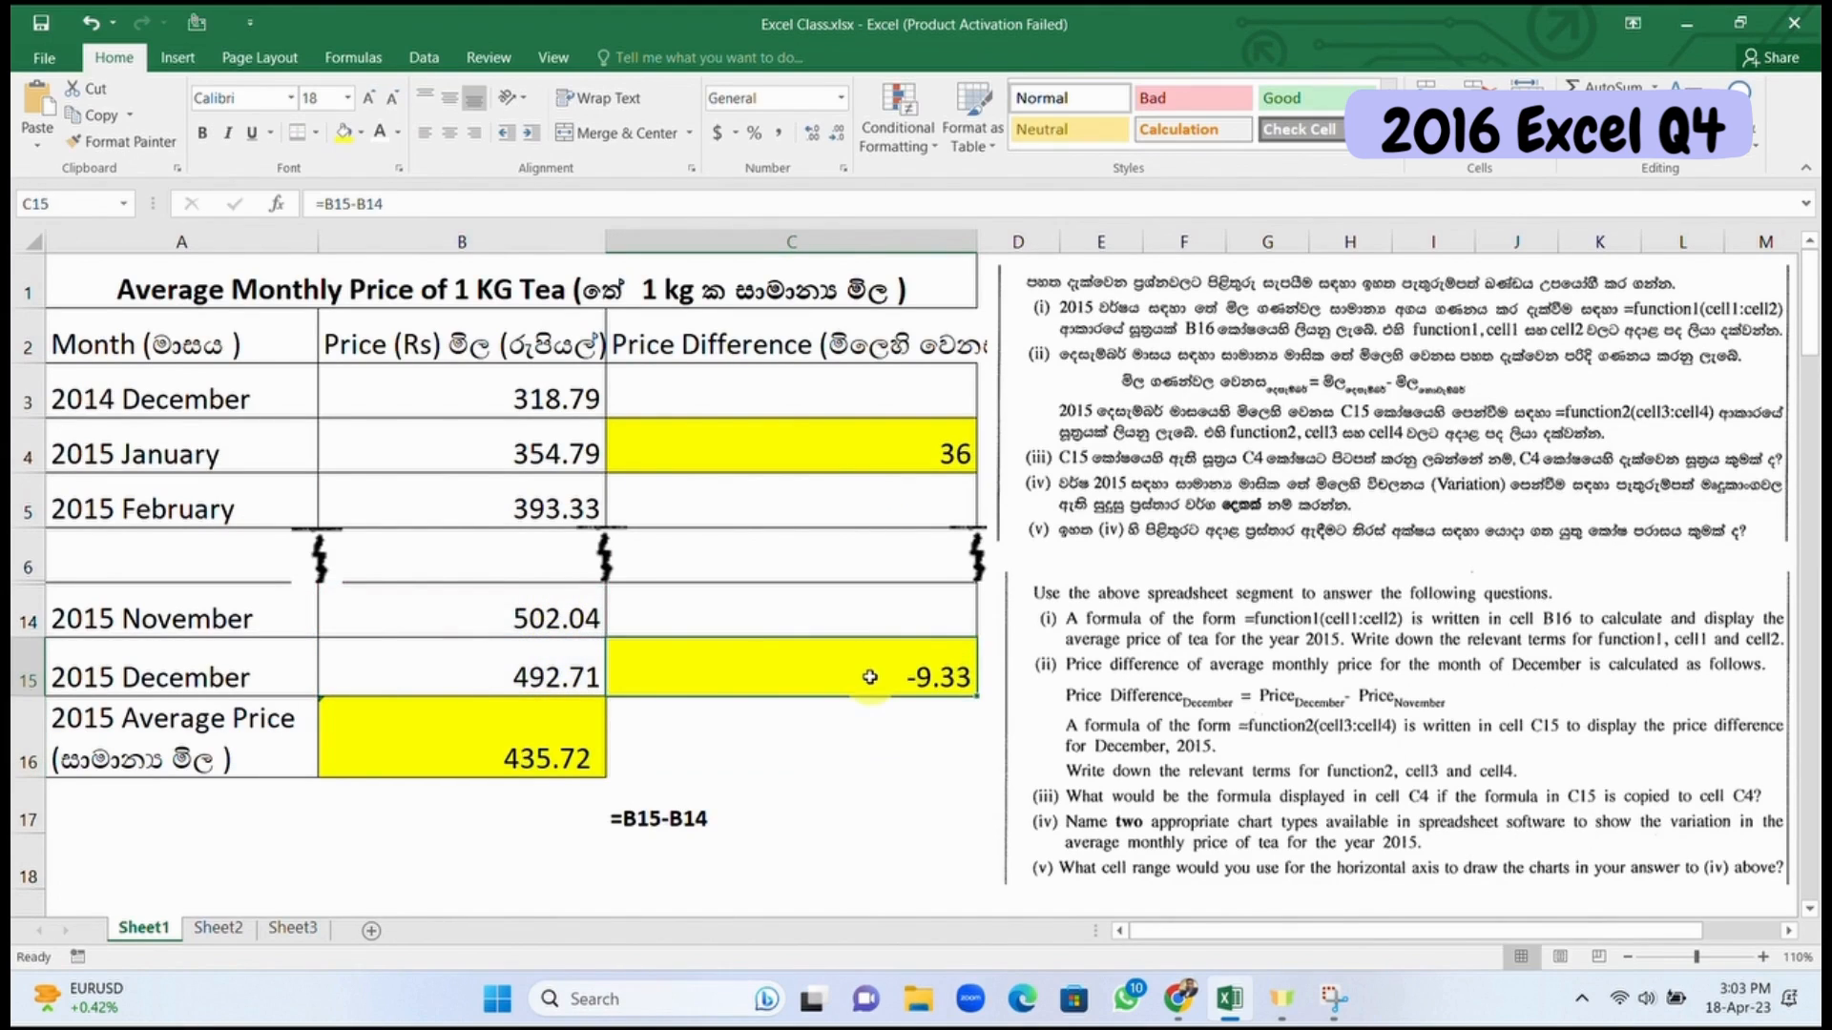
key("ctrl+c")
left_click(847, 438)
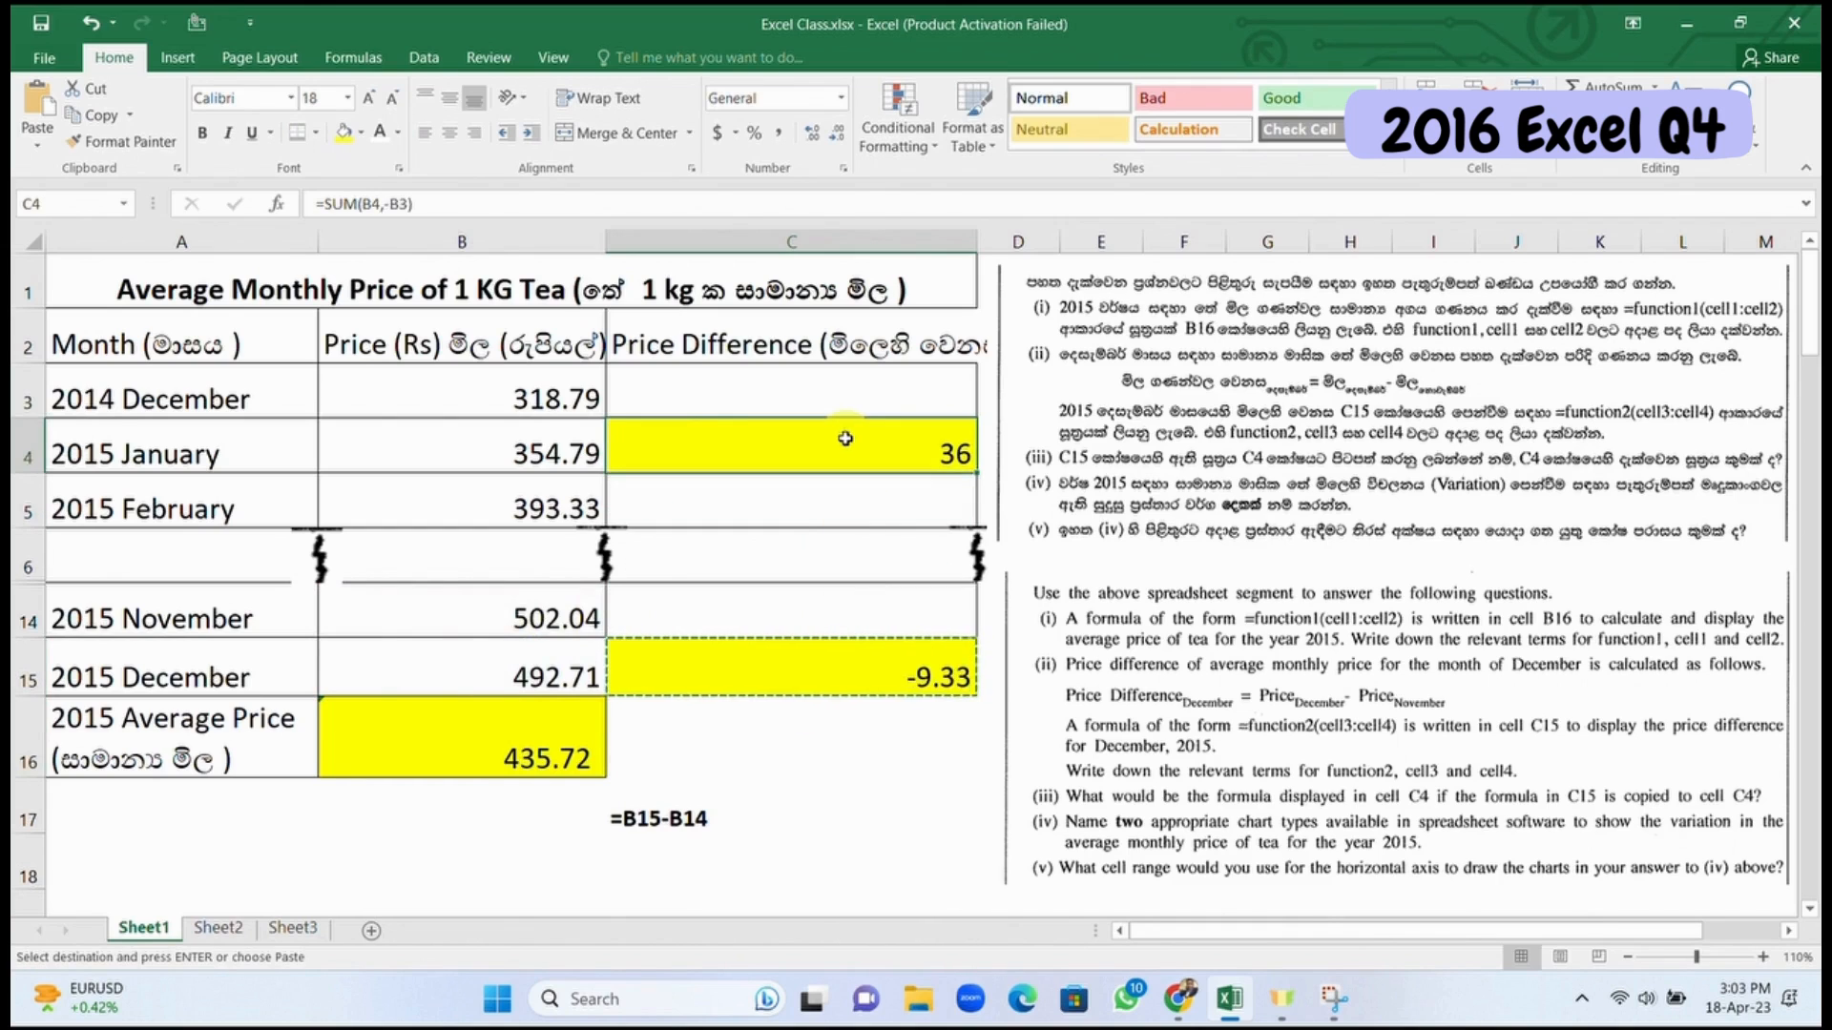
key("ctrl+v")
Step: Check the formula in C4 against the model answers to question (iii) in cells B29 and B30
double_click(846, 438)
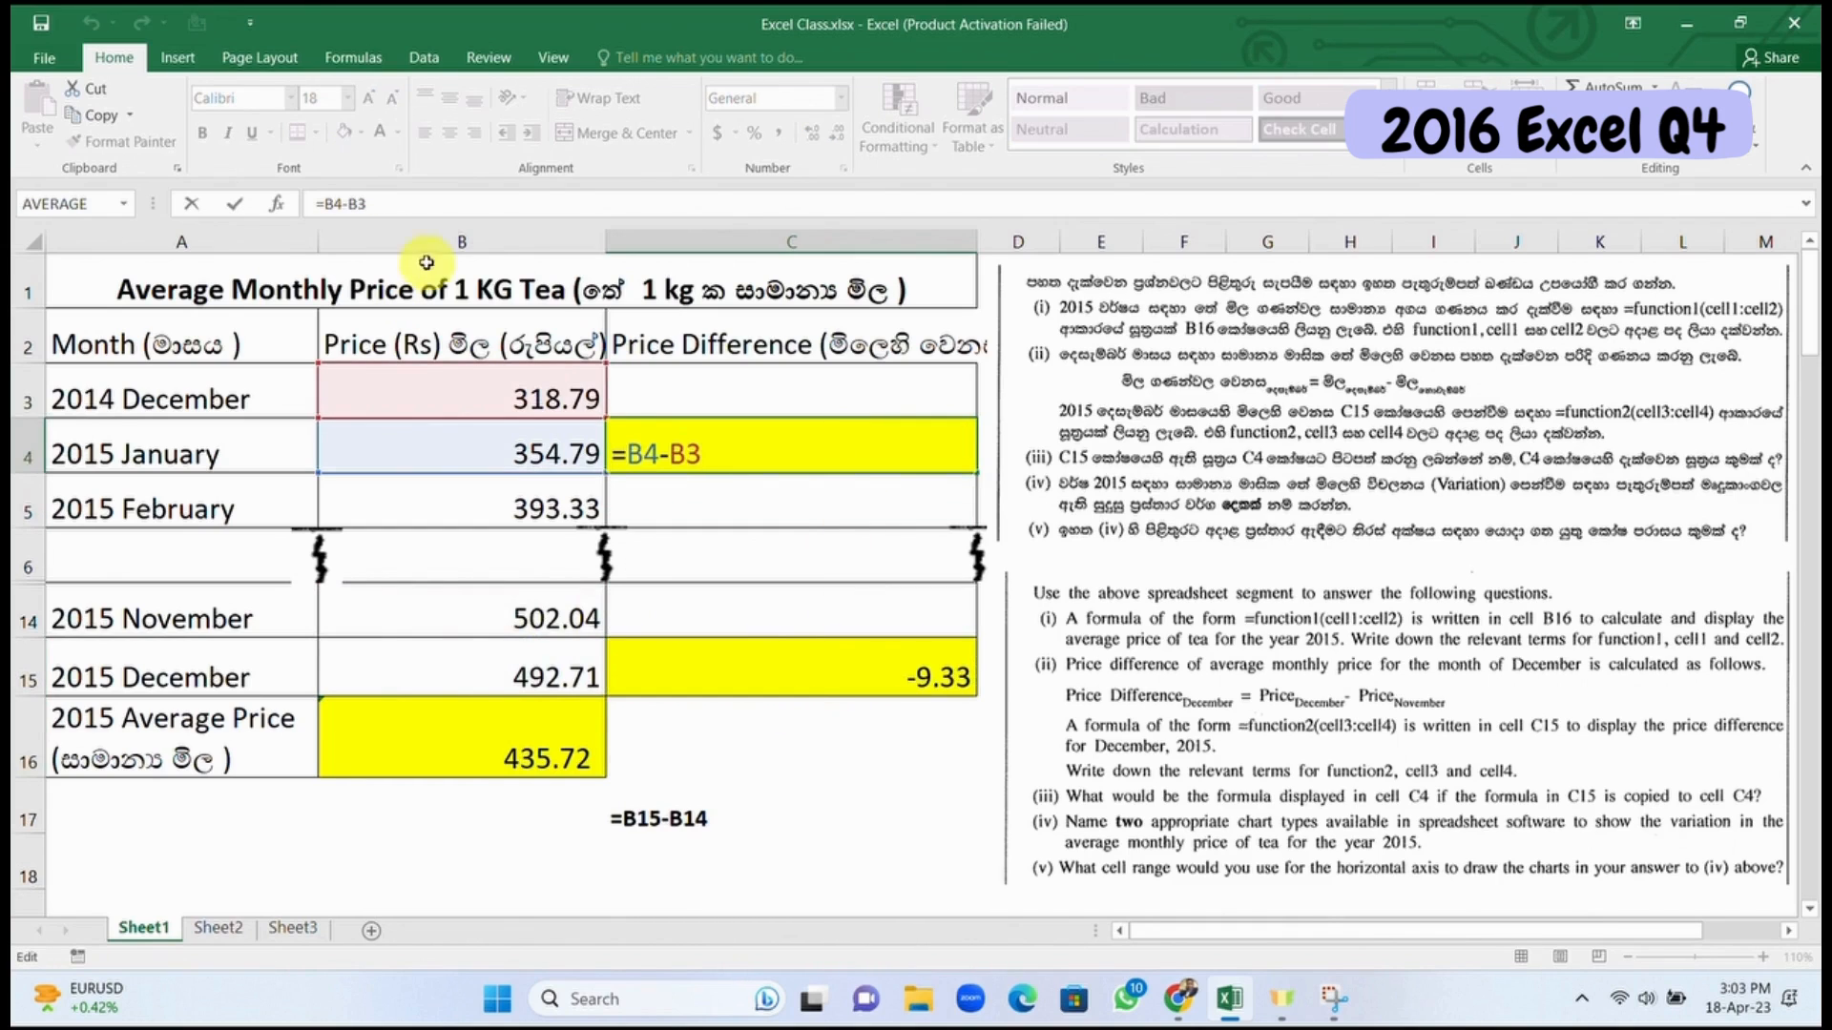
left_click_drag(429, 211, 195, 197)
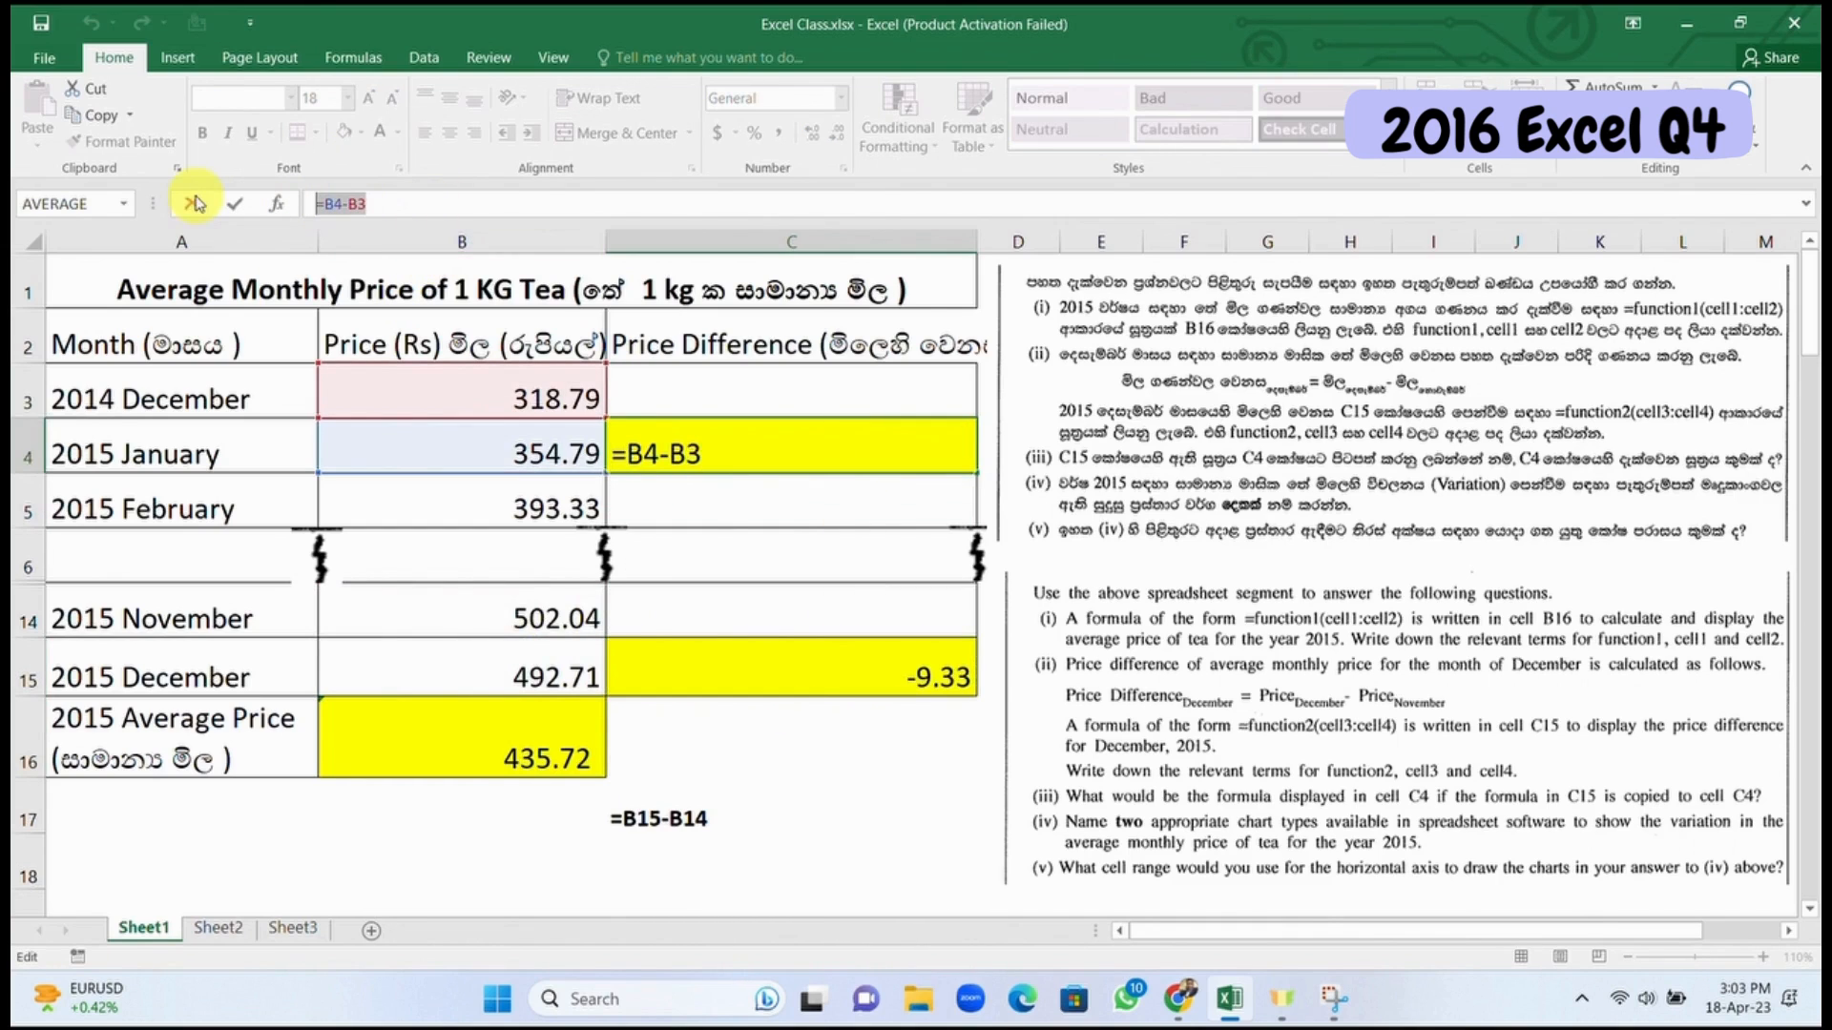
left_click(196, 203)
scroll(777, 757, "down", 7)
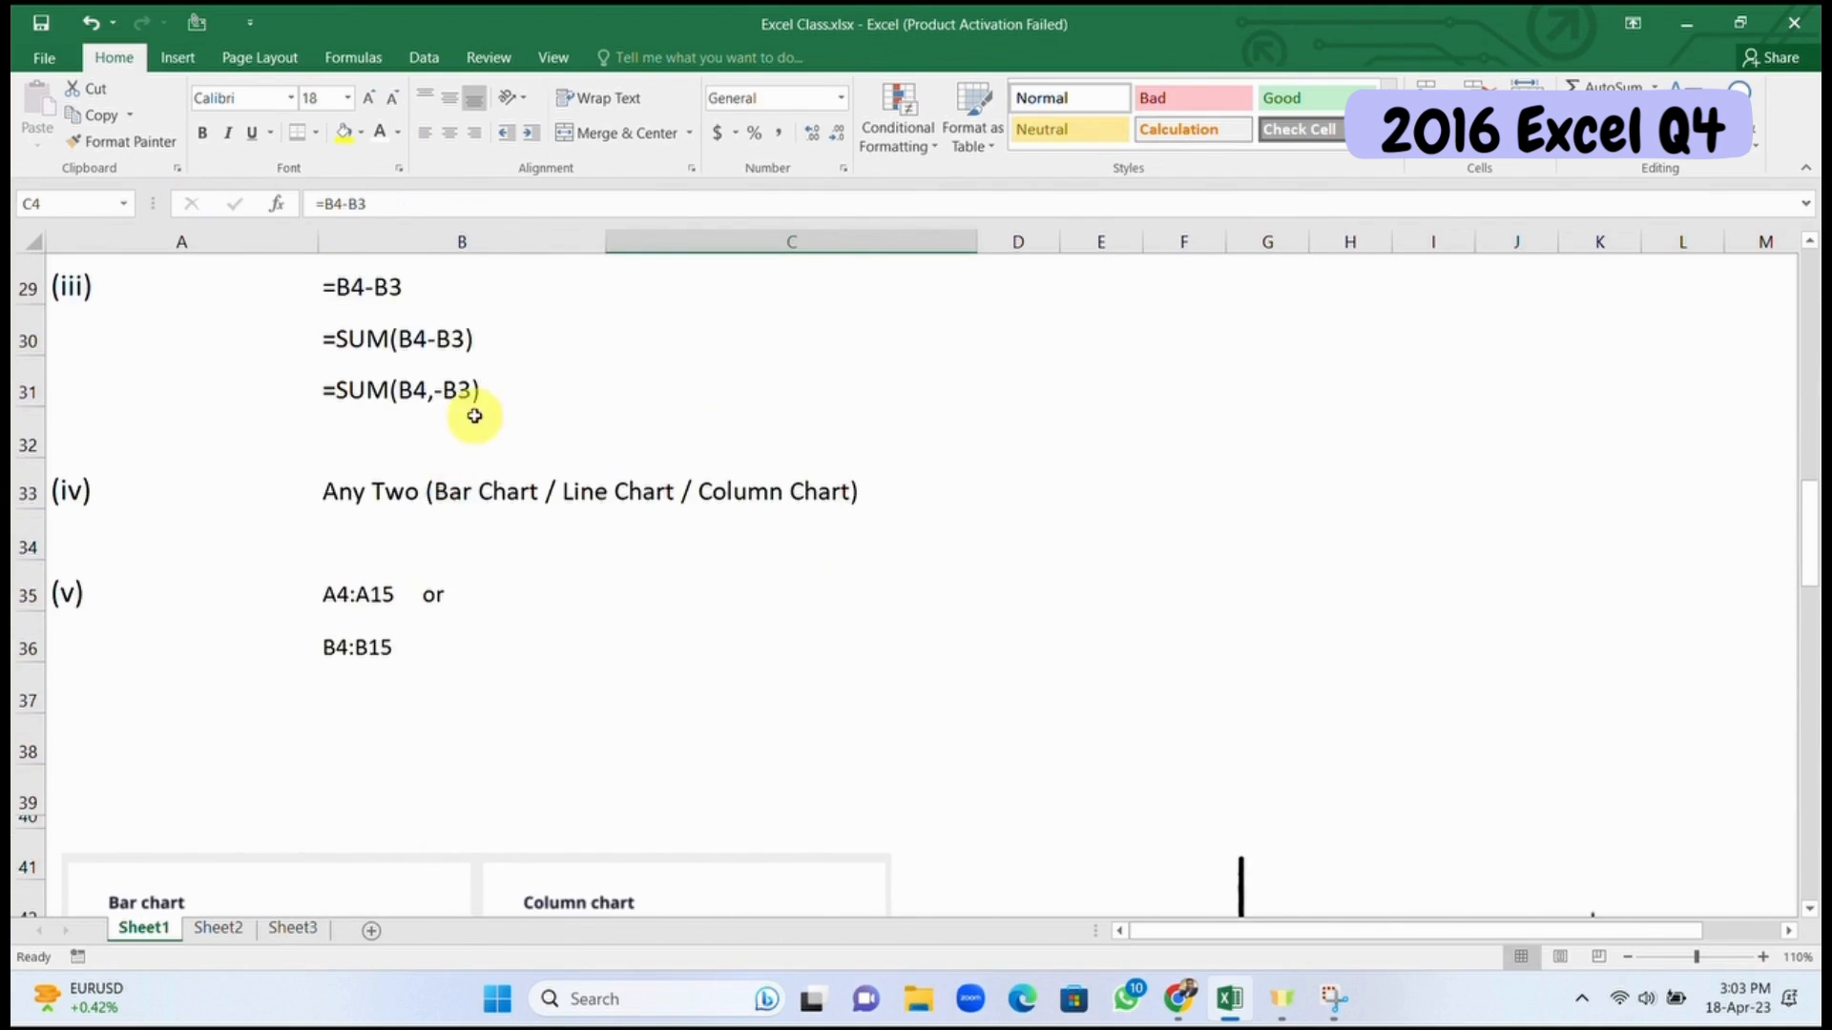
scroll(474, 416, "up", 1)
left_click(397, 446)
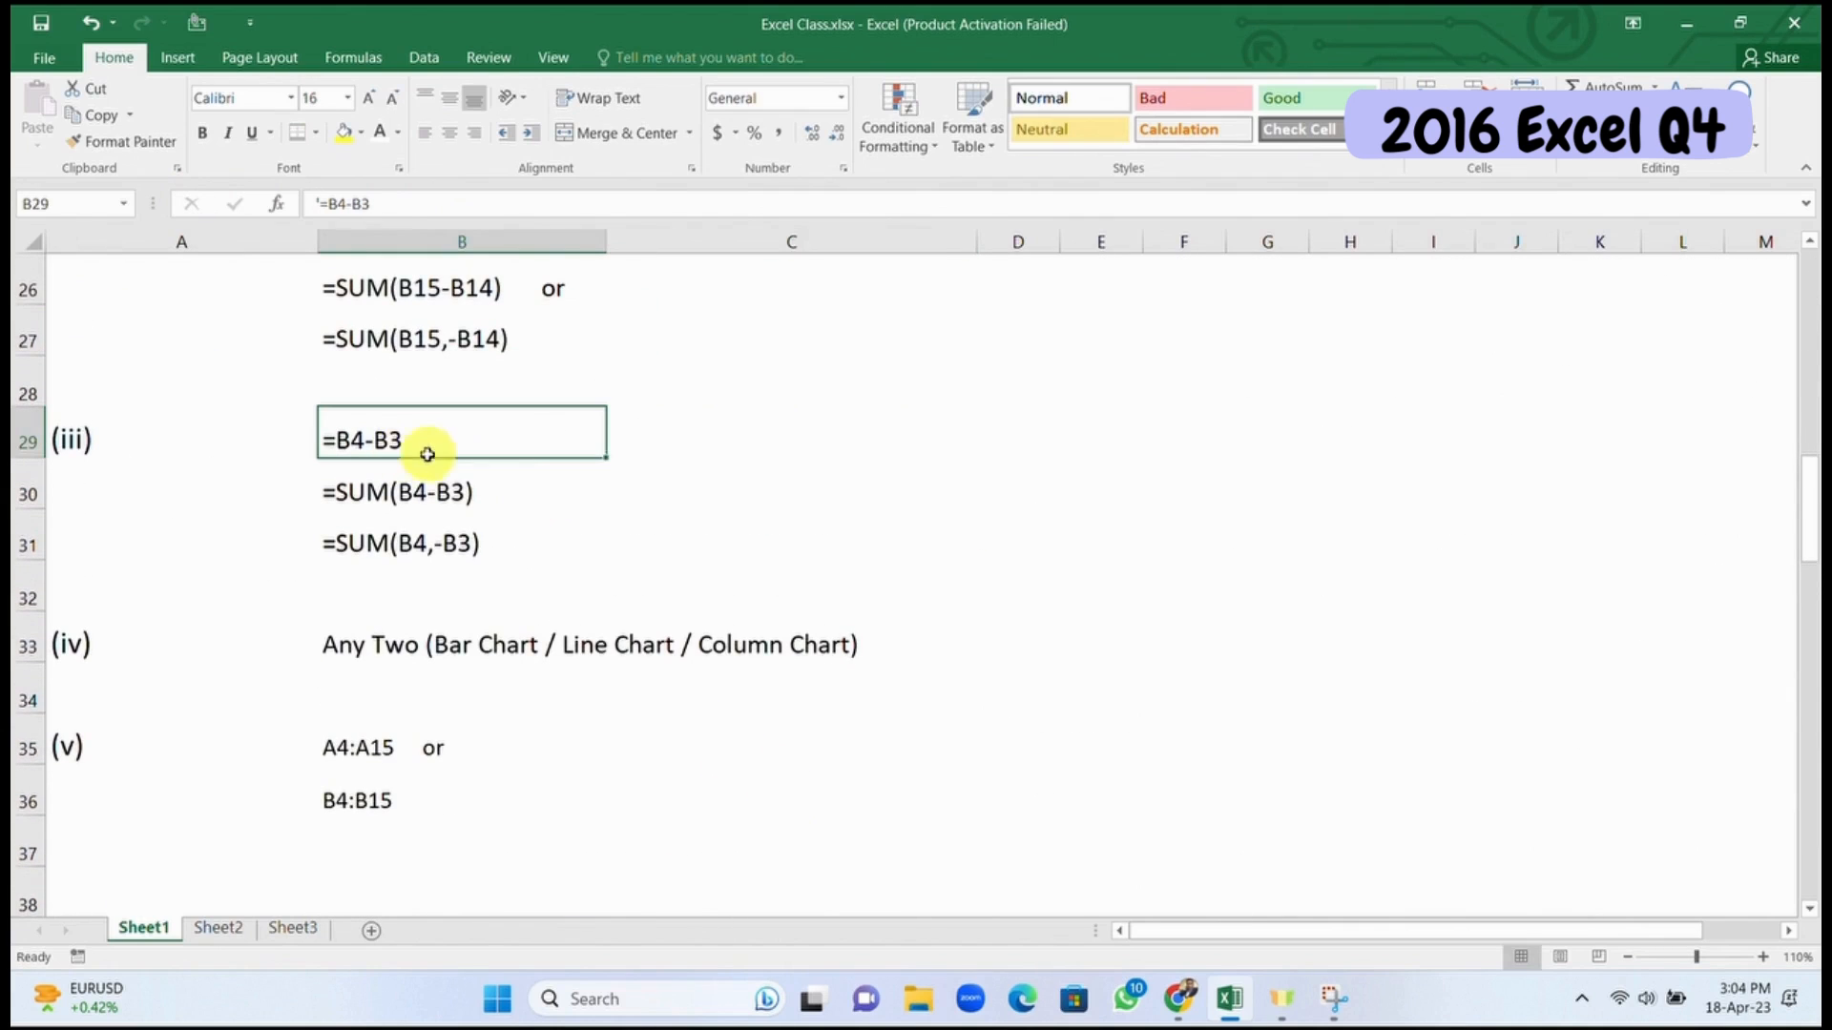
left_click(464, 499)
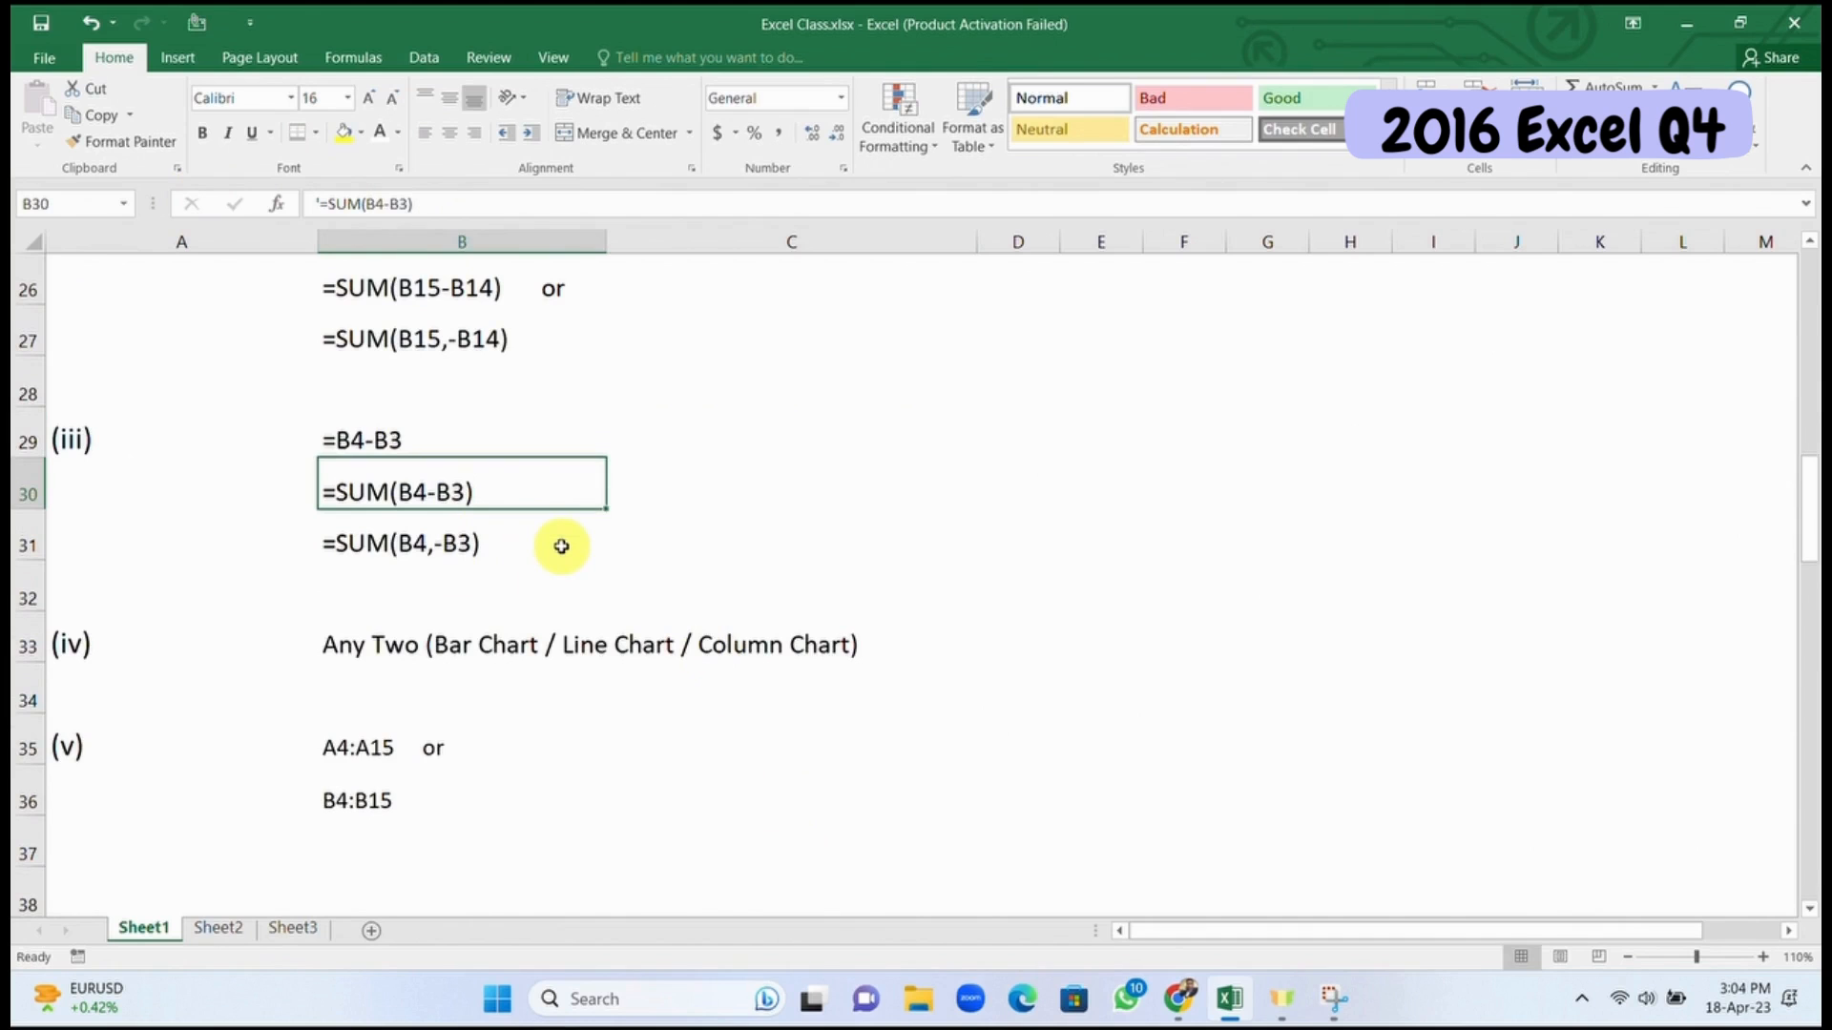
Step: Read question (iv) on chart types and highlight the price column B2:B16 that it refers to
scroll(561, 546, "up", 8)
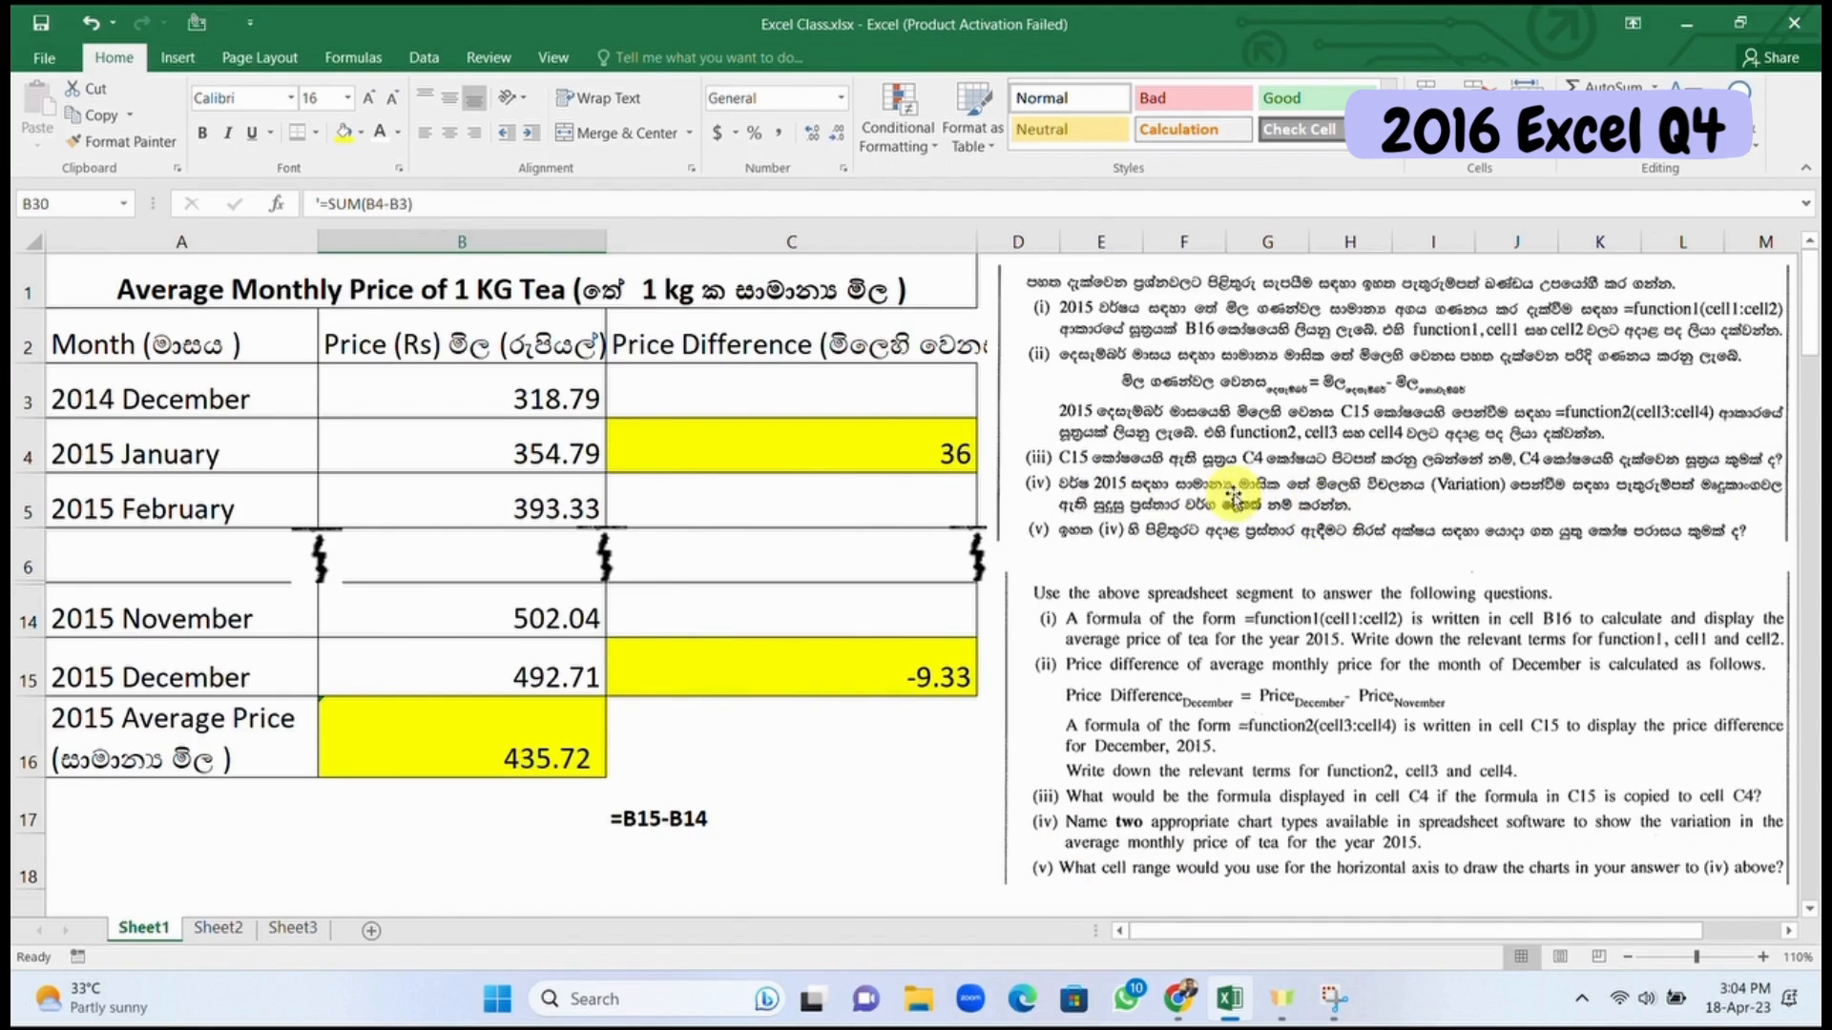
left_click(454, 340)
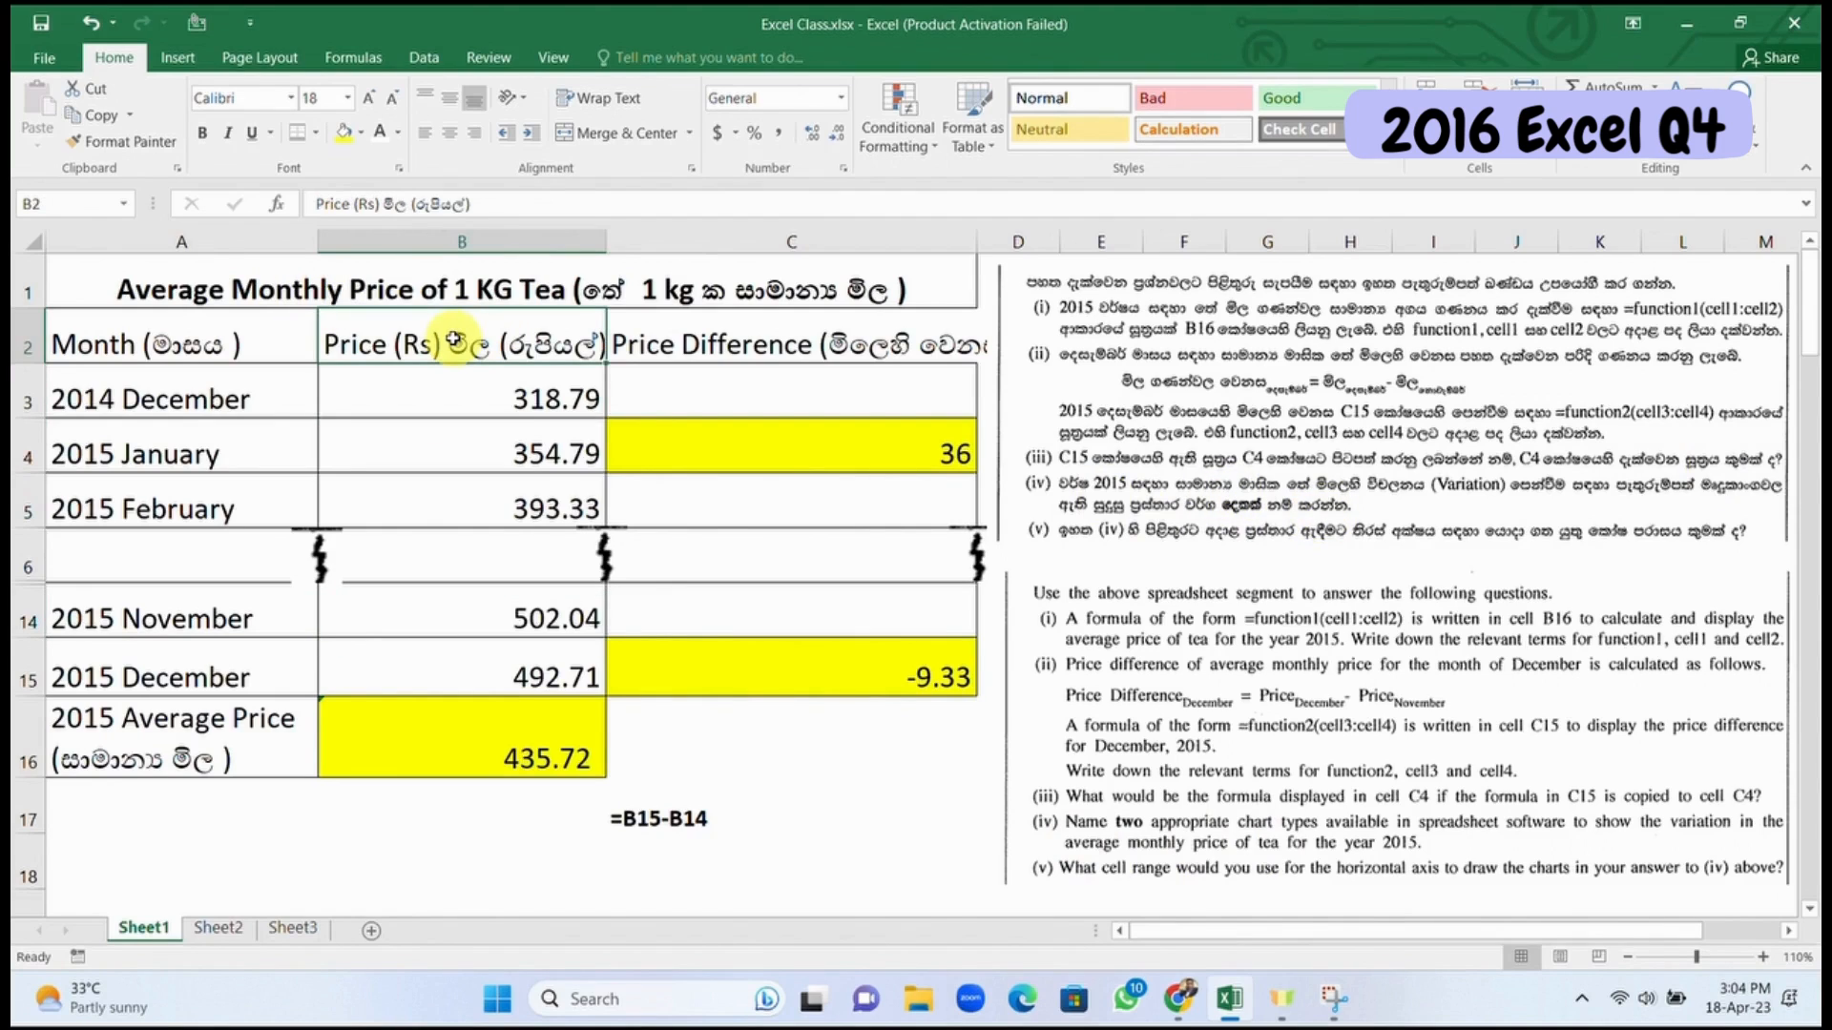
left_click_drag(454, 339, 601, 754)
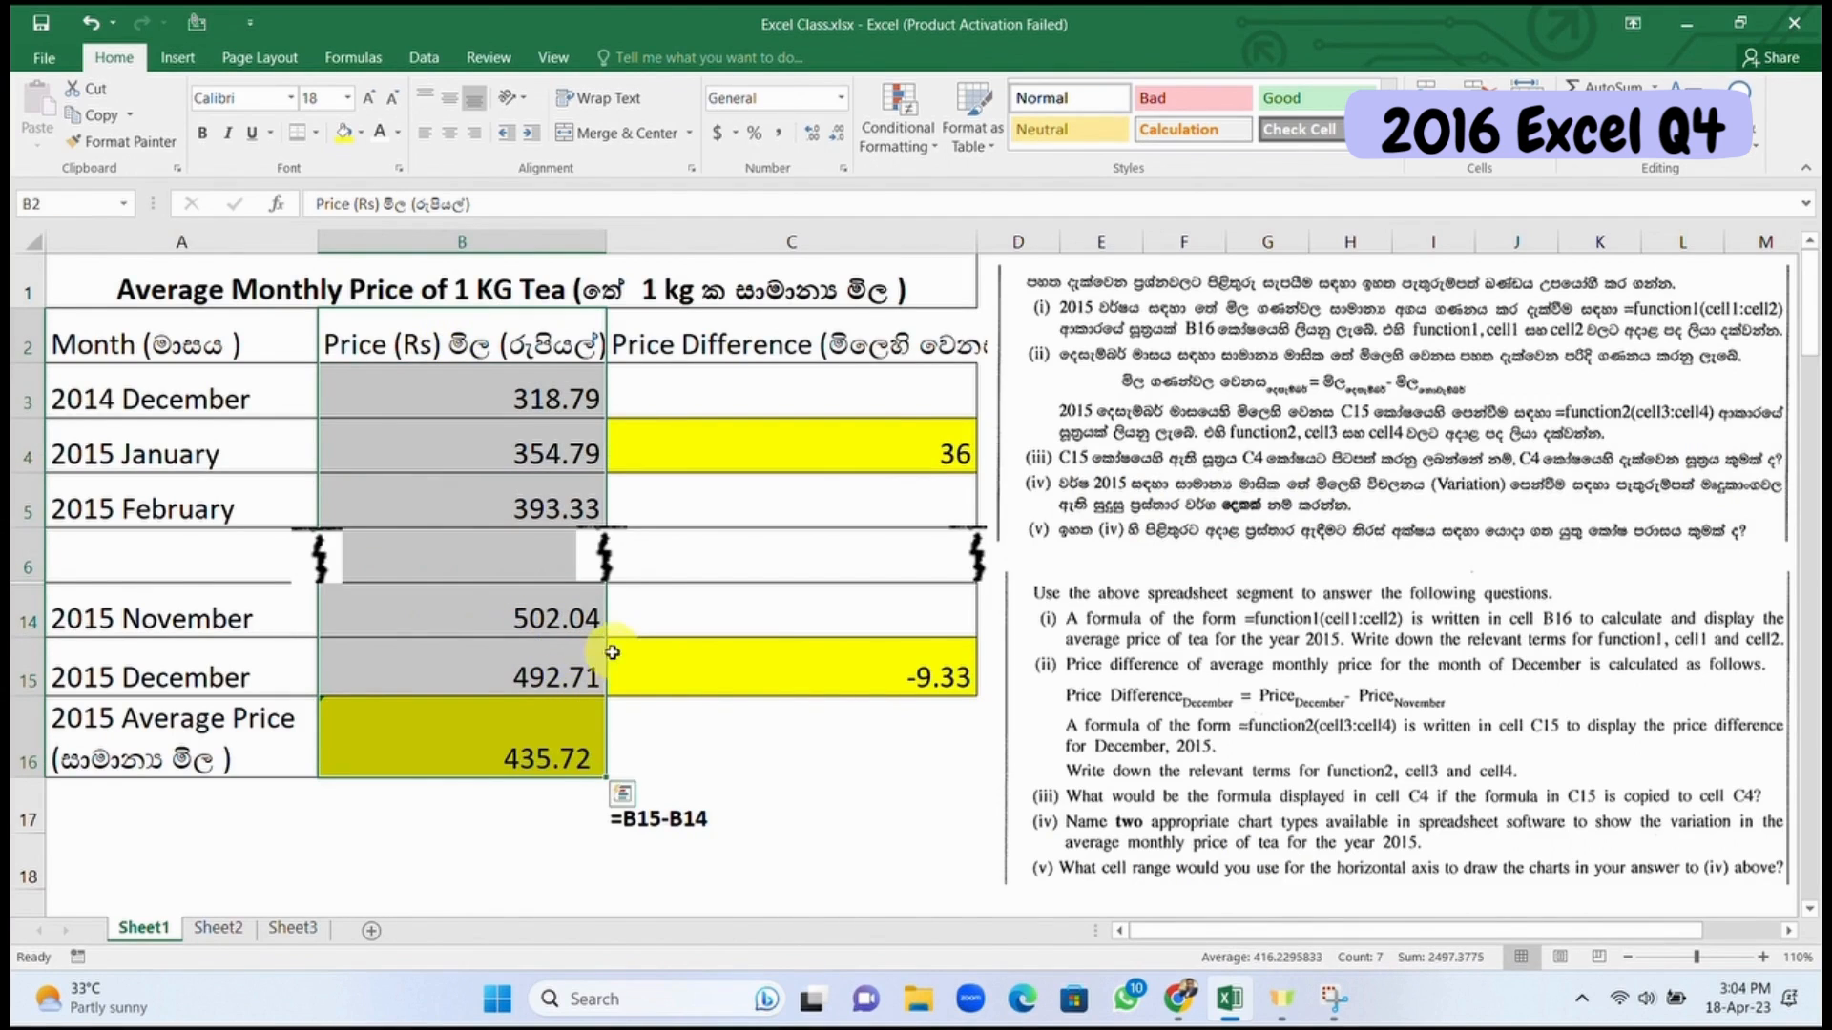
scroll(636, 531, "down", 1)
scroll(601, 511, "up", 1)
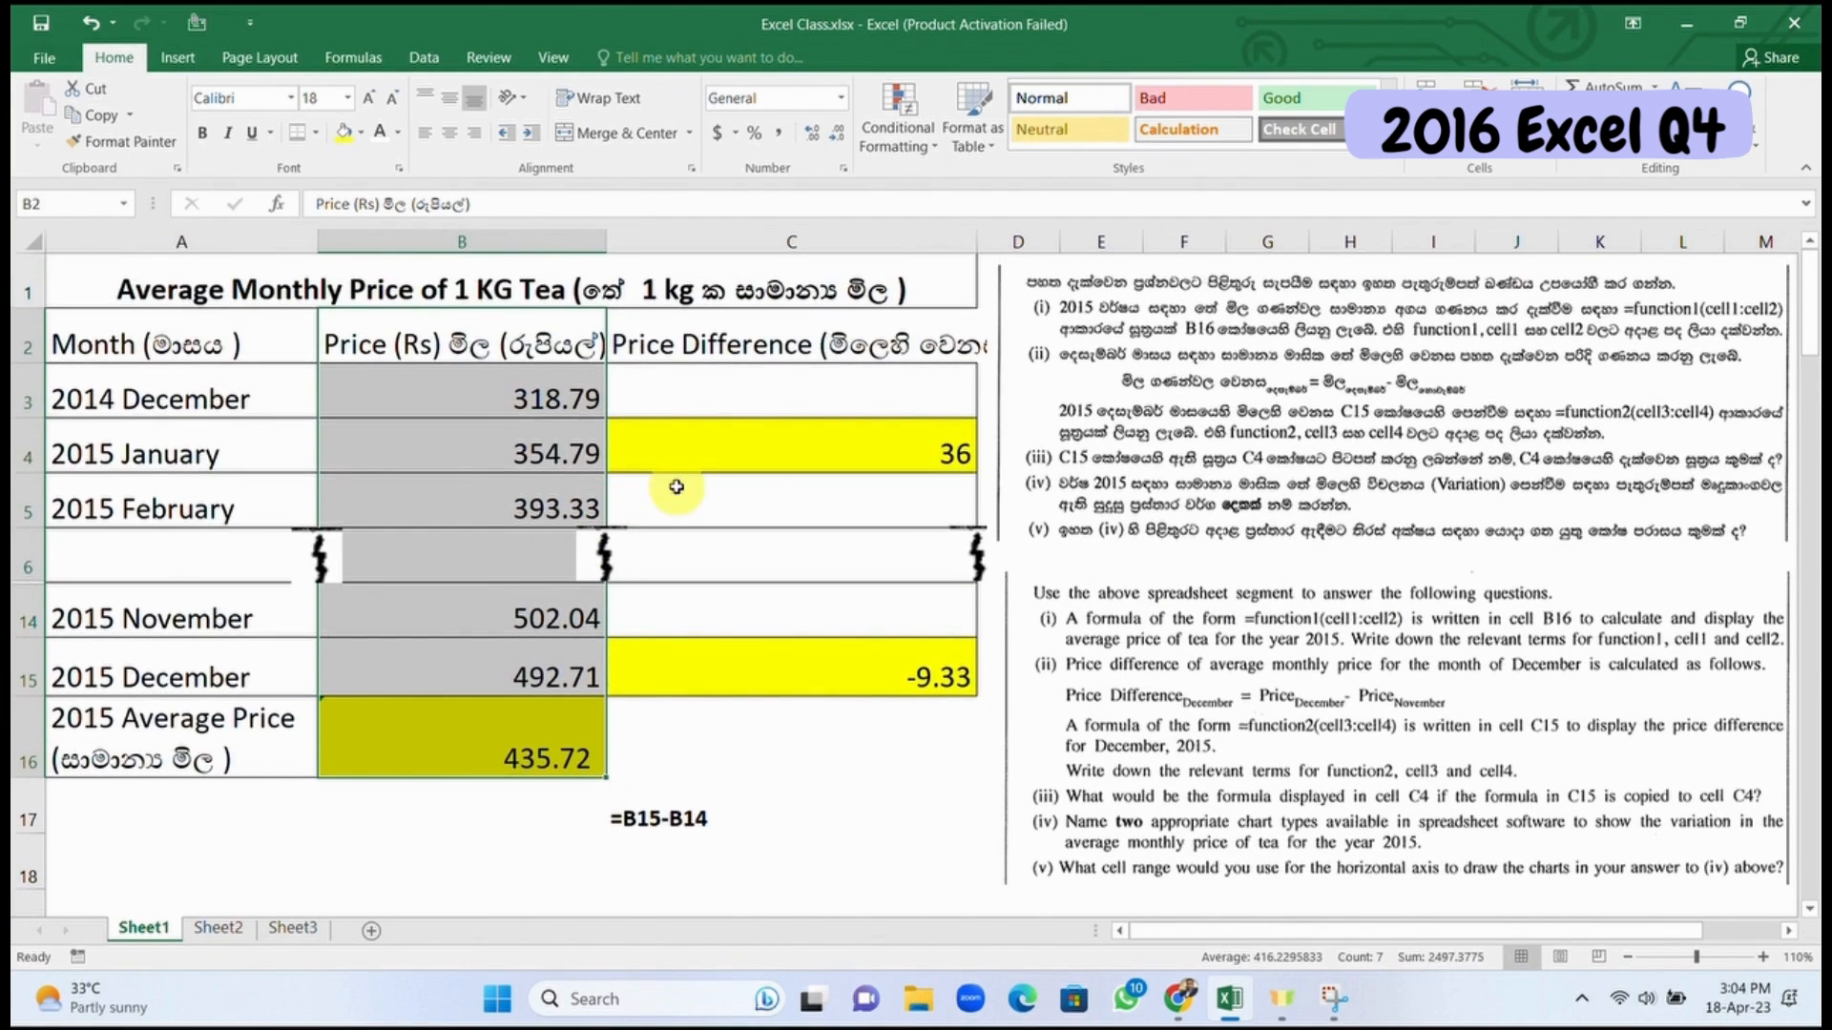
Step: Examine the model answer to question (iv) in cell B33 and the sample bar and column chart pictures below it
scroll(770, 477, "down", 7)
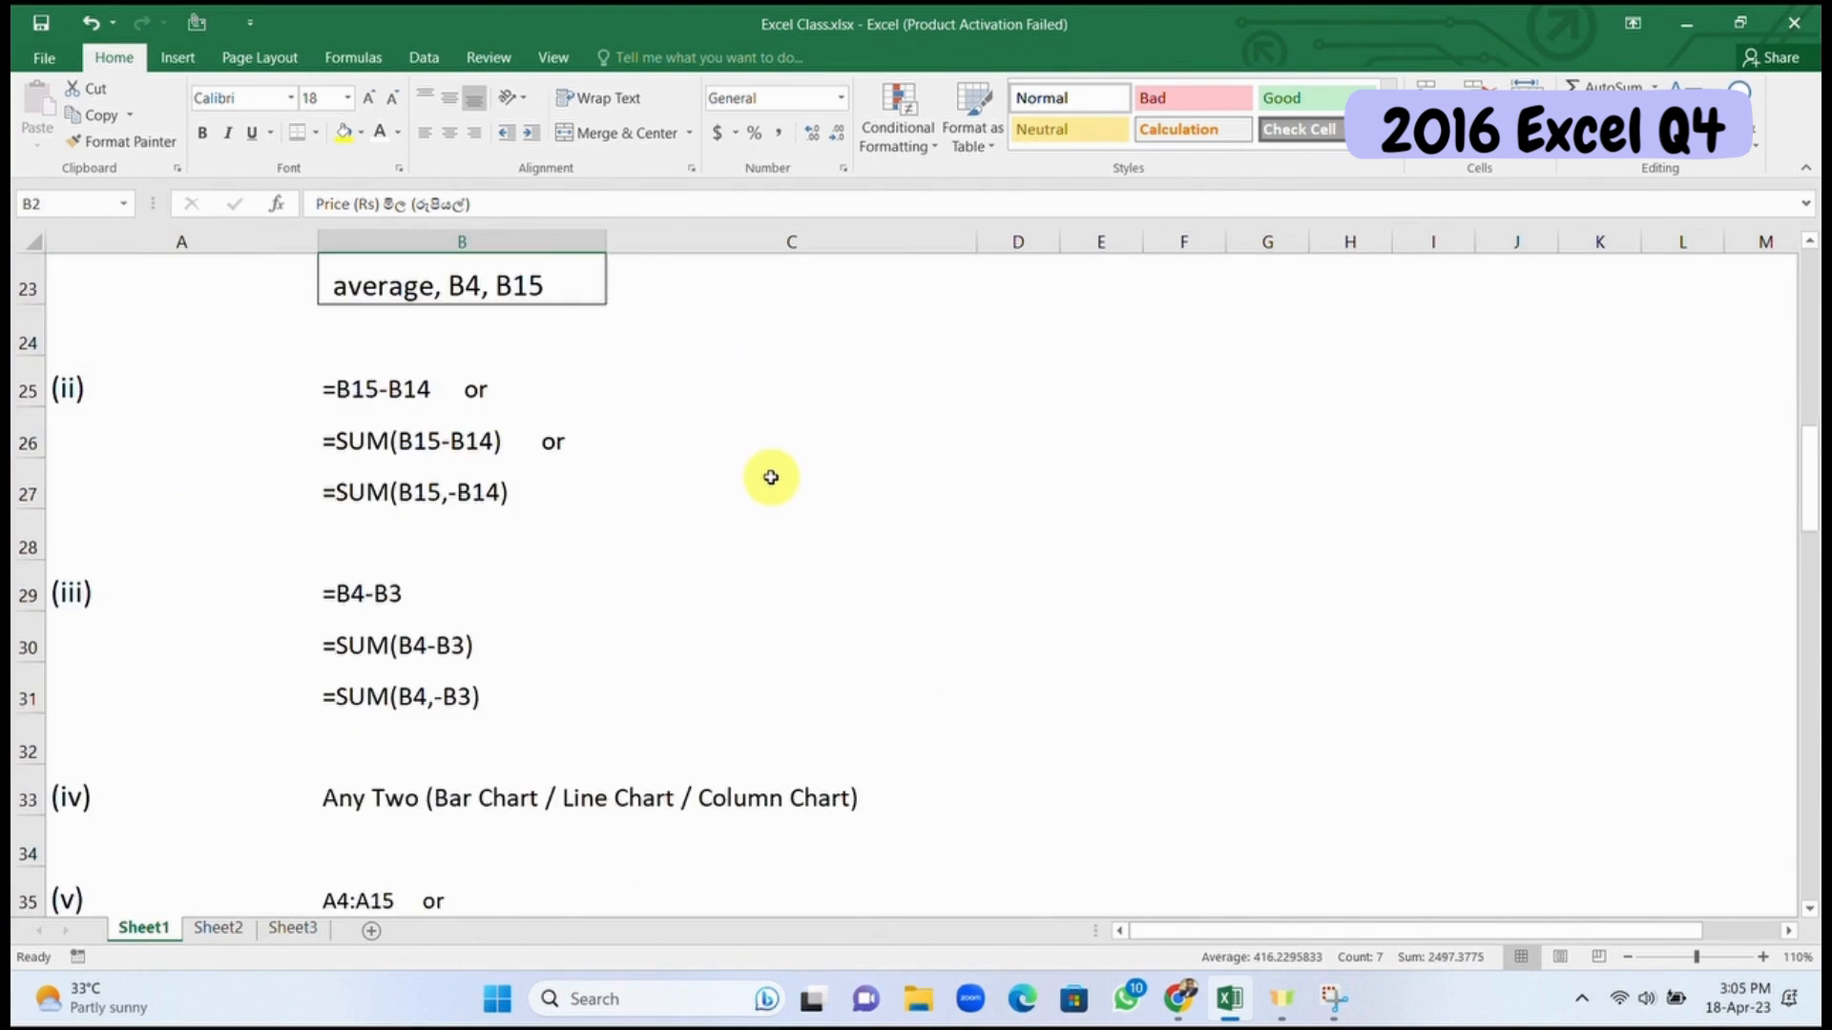
scroll(770, 481, "down", 1)
left_click(379, 641)
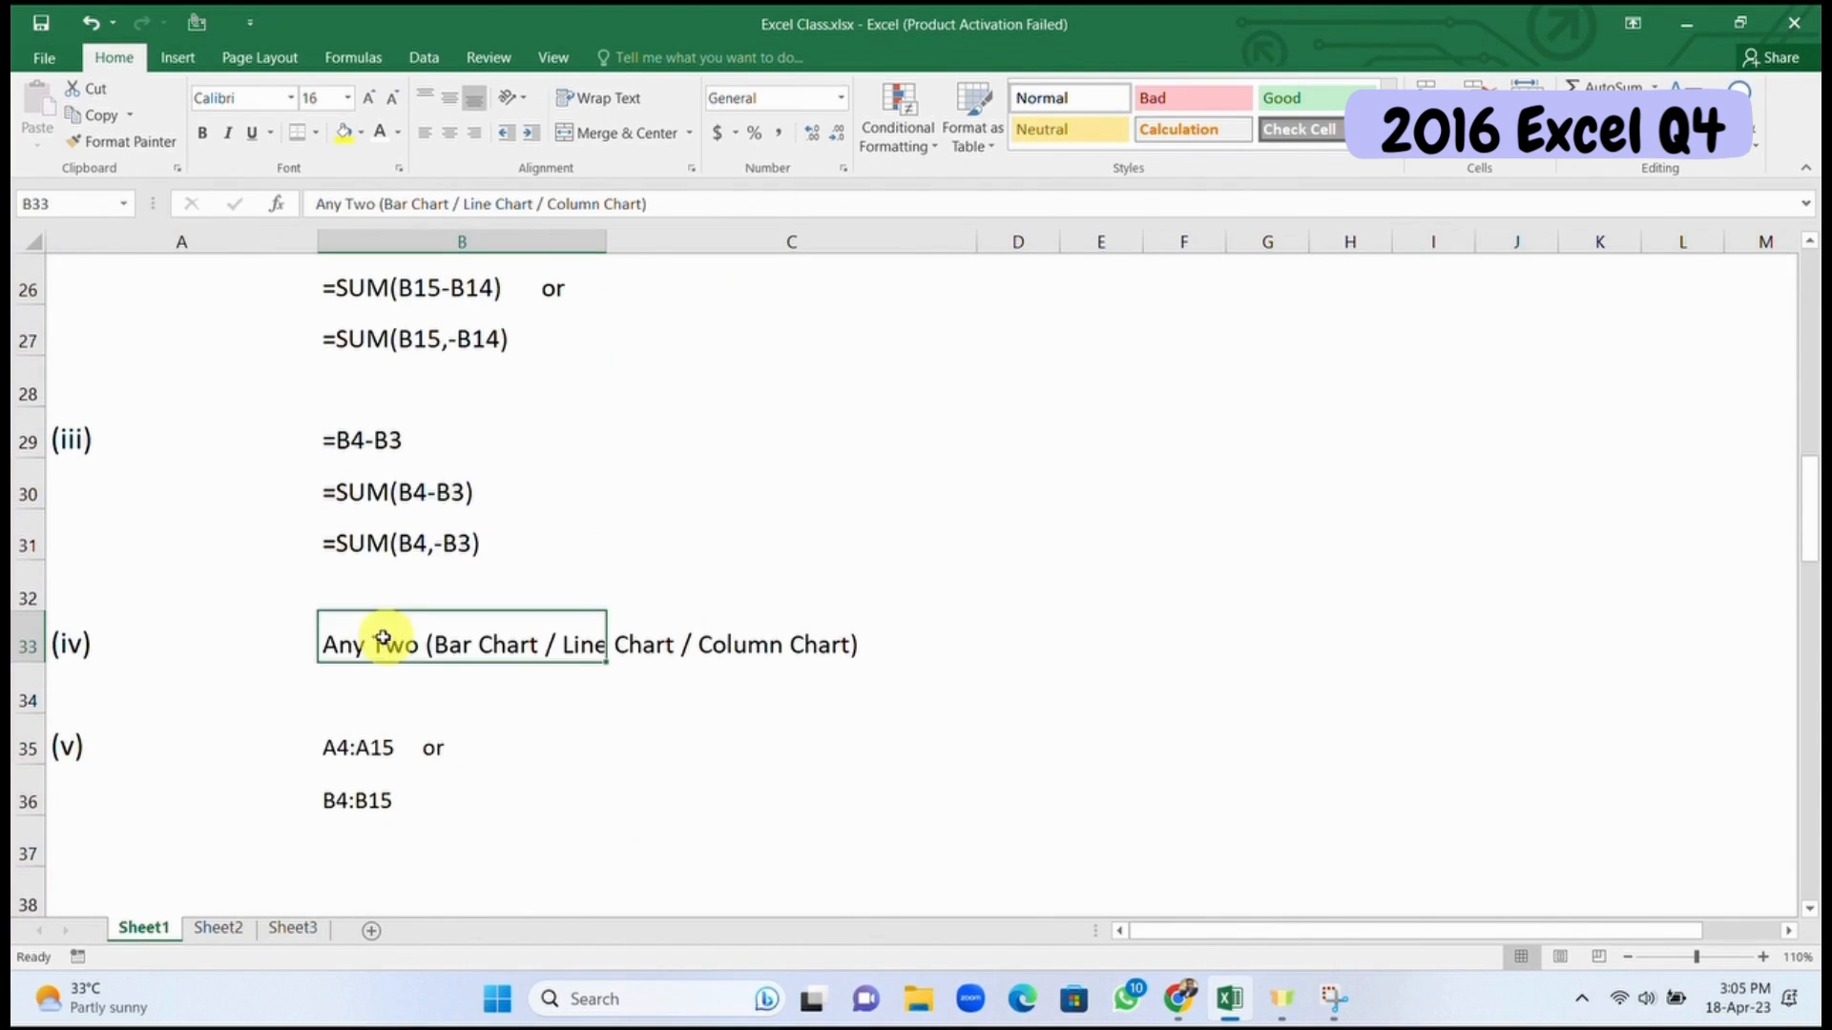
left_click(785, 642)
left_click(339, 646)
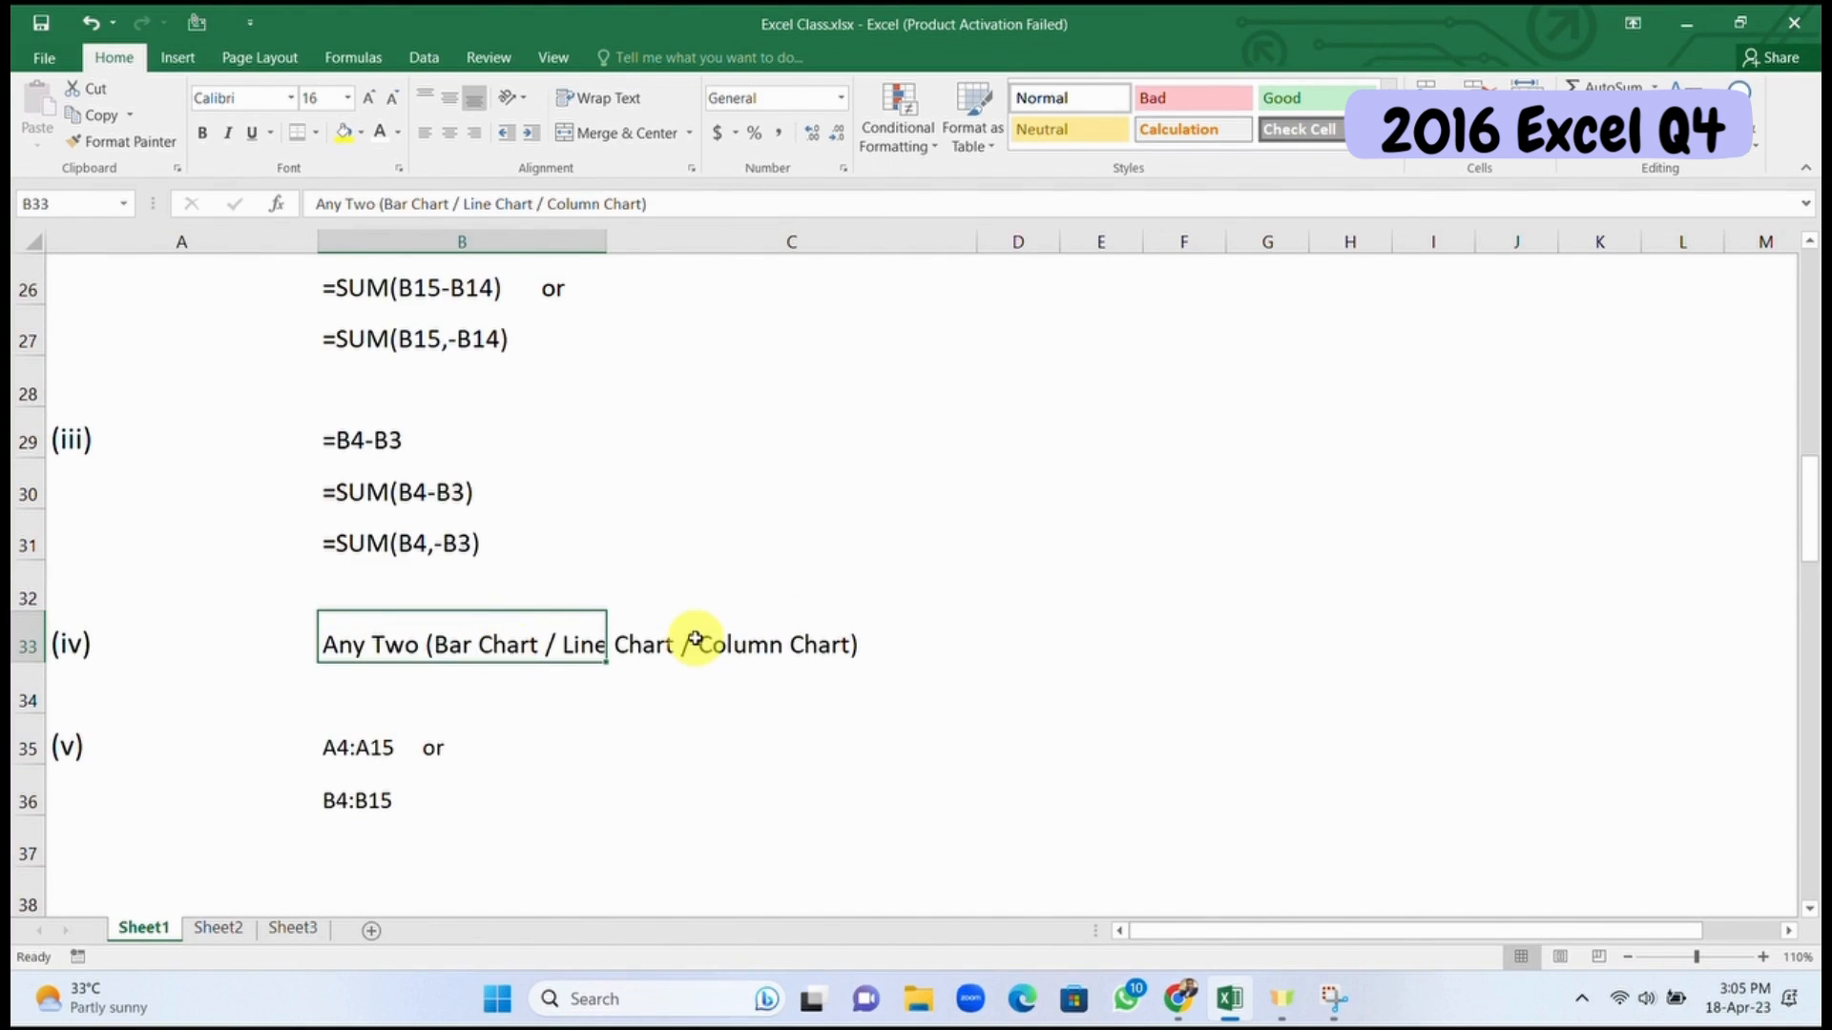
scroll(696, 639, "up", 1)
scroll(692, 637, "down", 5)
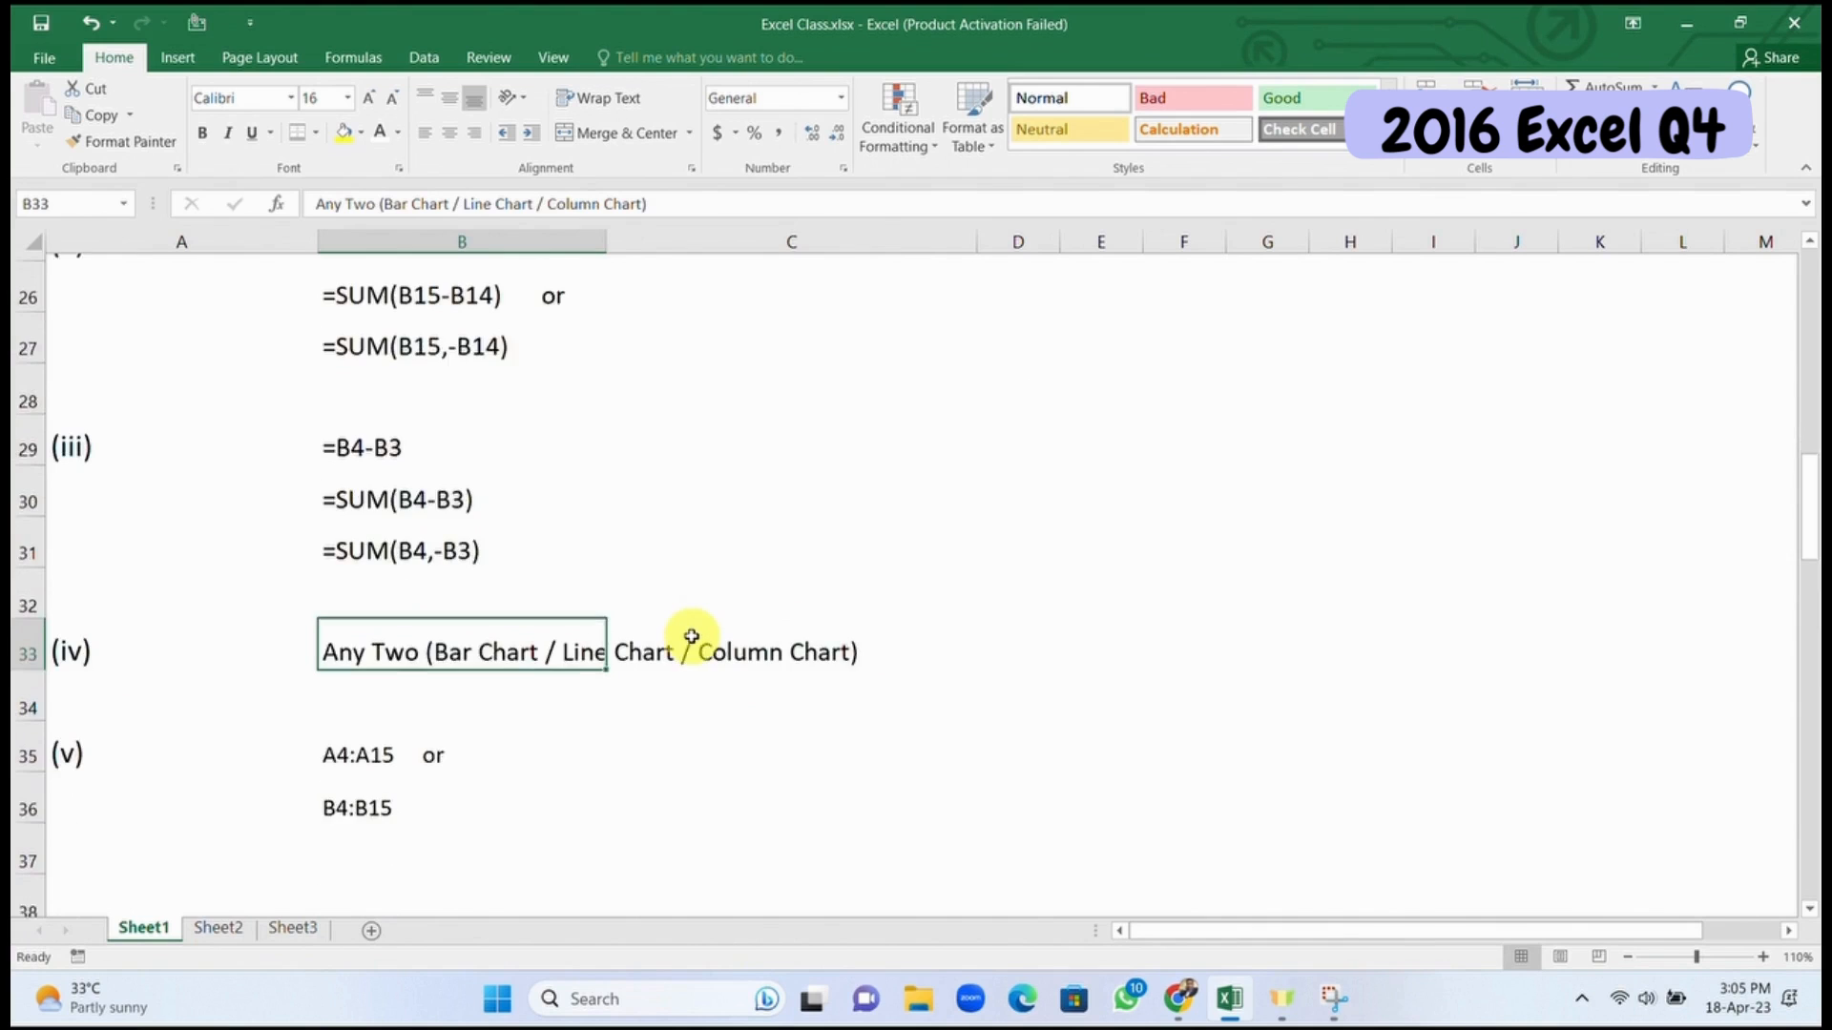
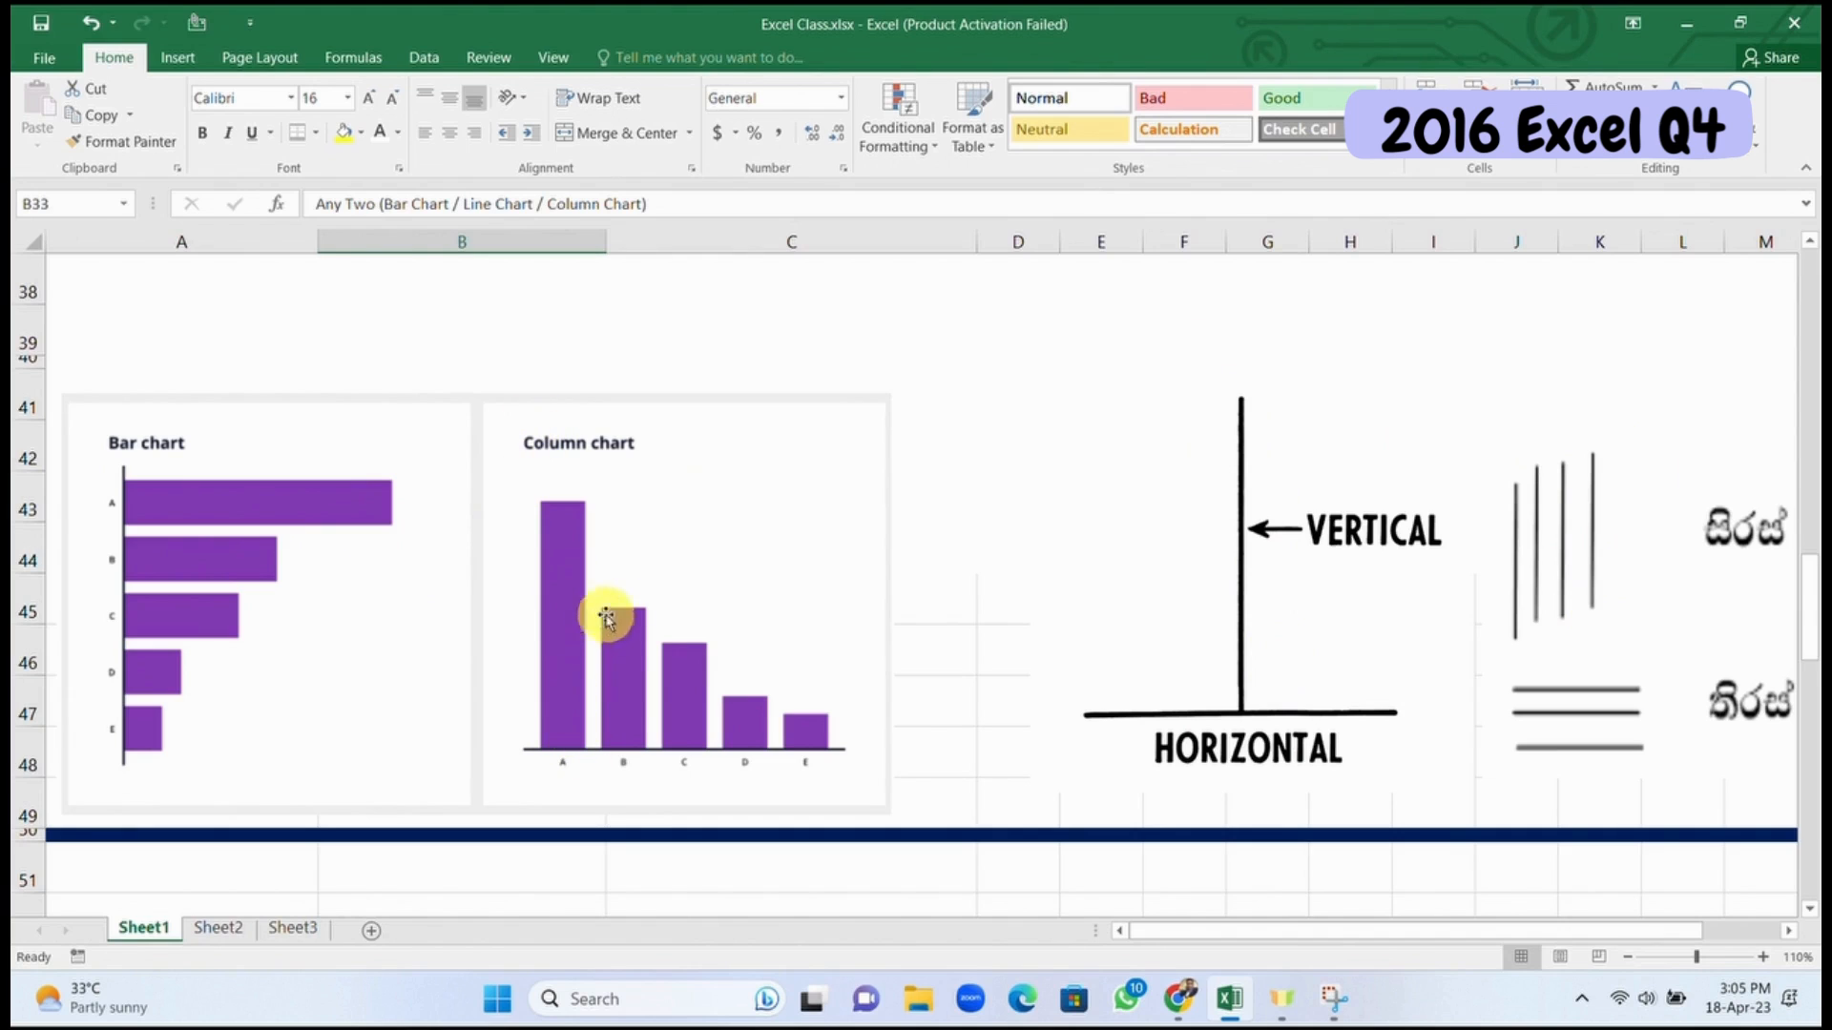
scroll(675, 561, "up", 8)
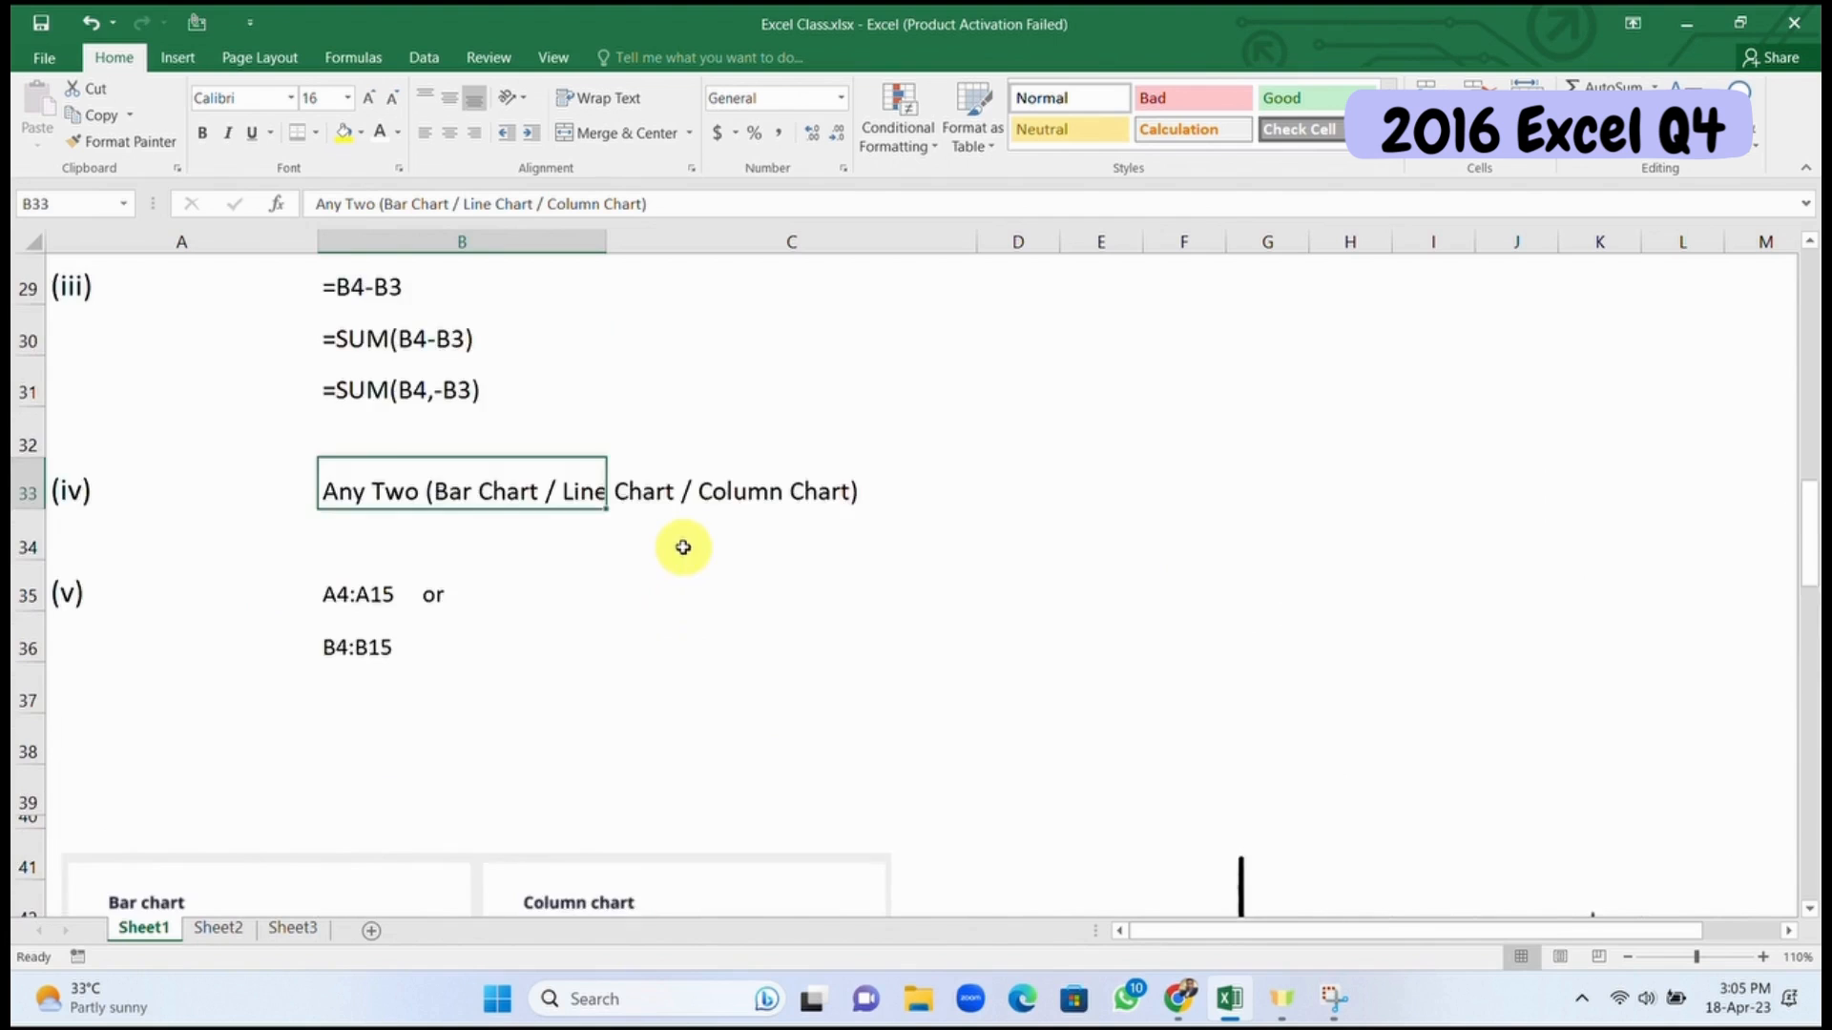
scroll(865, 532, "up", 1)
scroll(901, 552, "down", 5)
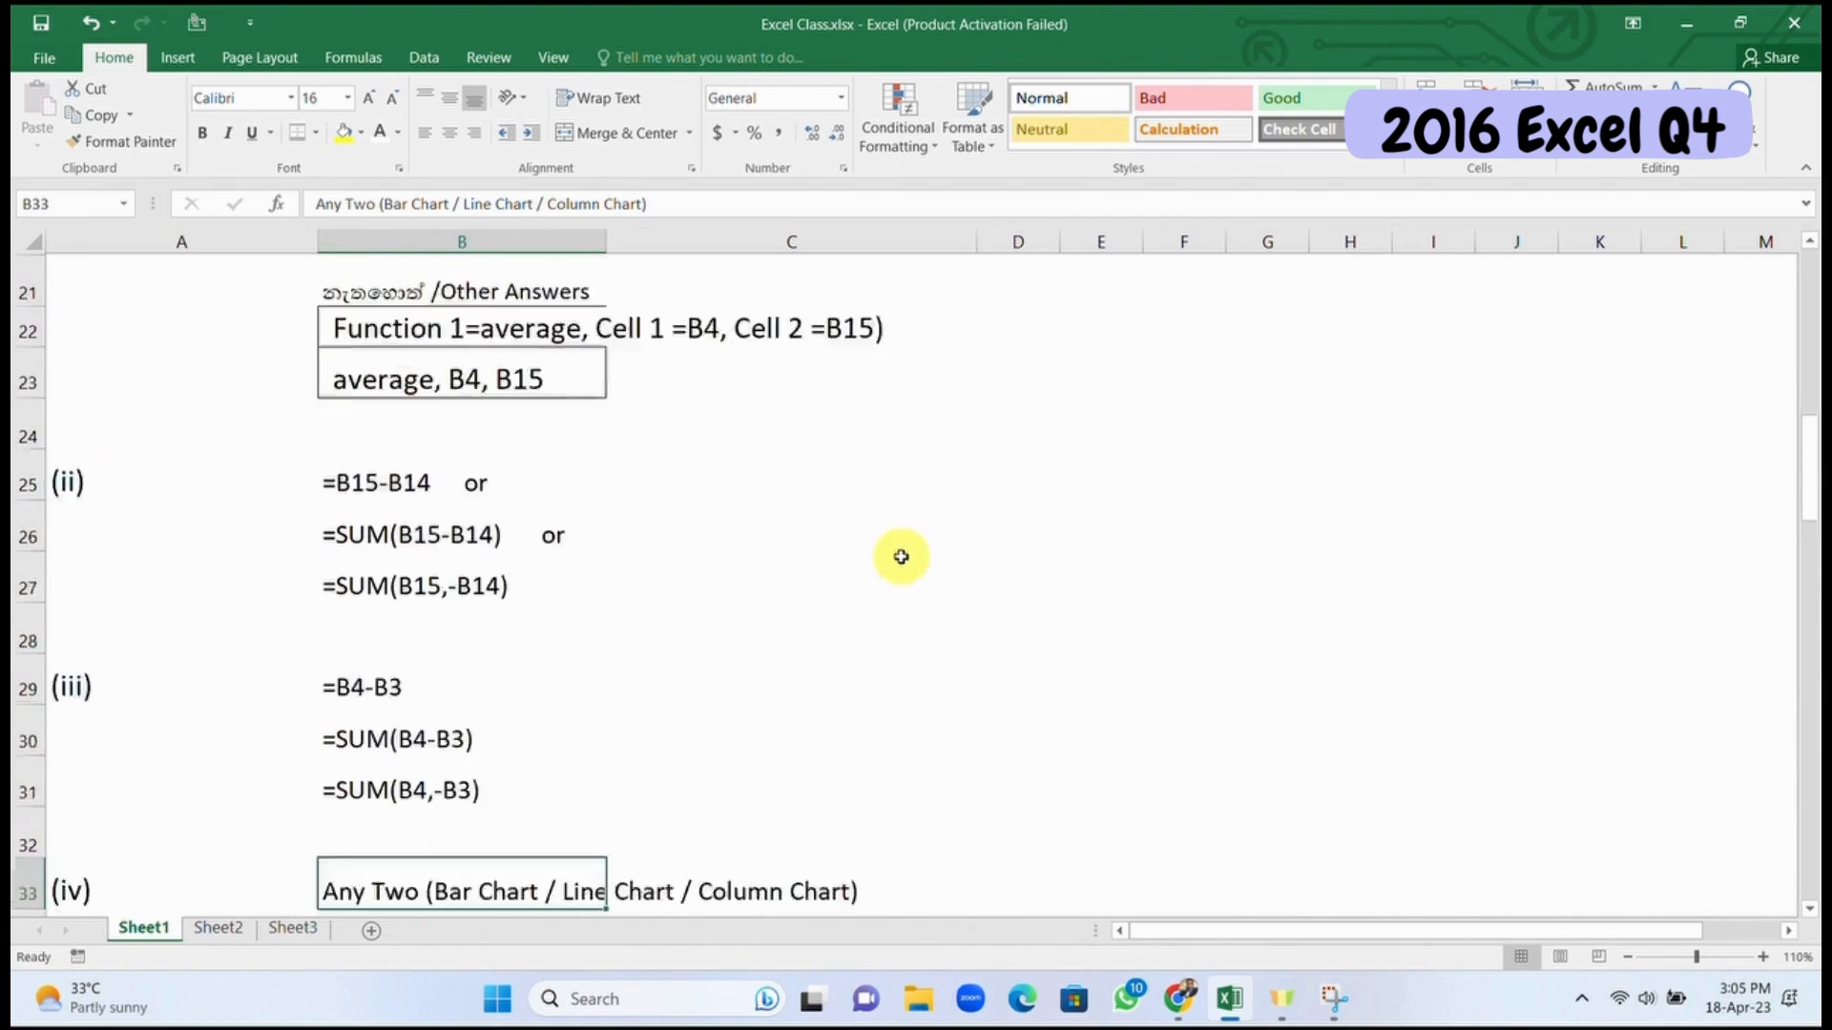
Step: Insert a 2-D line chart from the month and price data in A2:B15
scroll(1138, 499, "up", 3)
left_click(1144, 569)
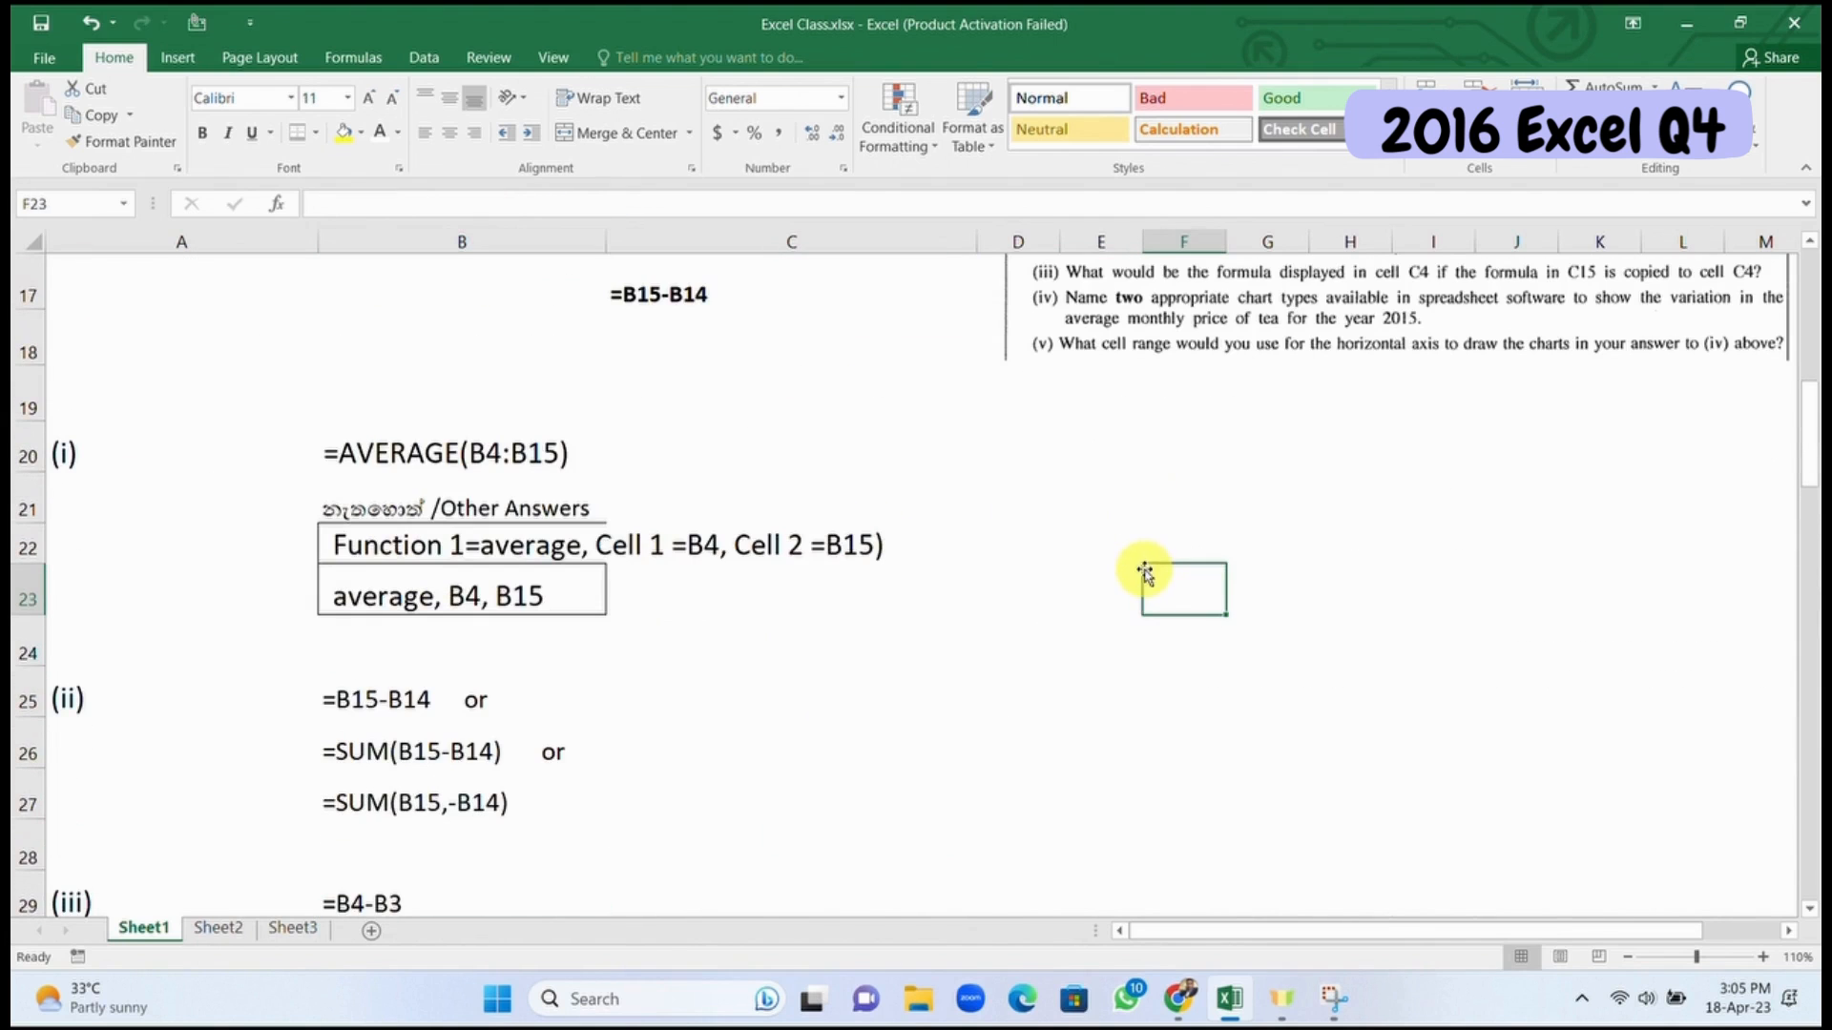
scroll(822, 397, "up", 5)
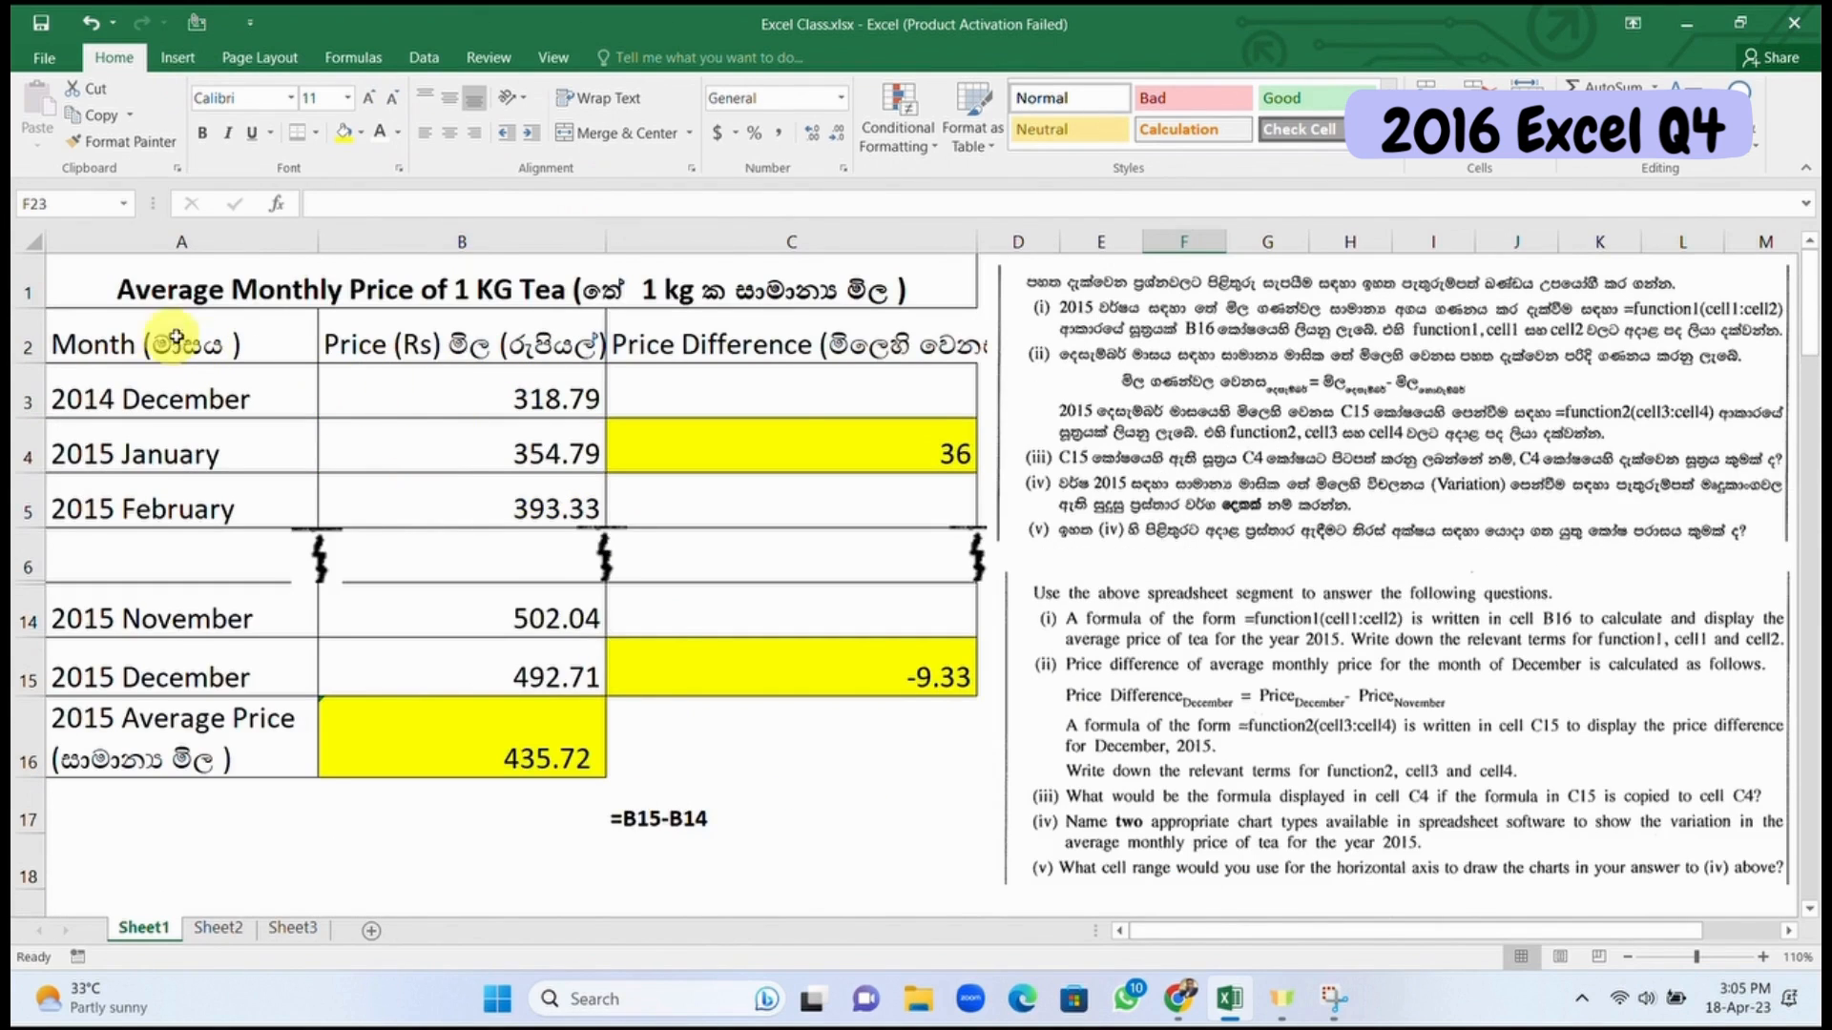
left_click_drag(151, 336, 474, 669)
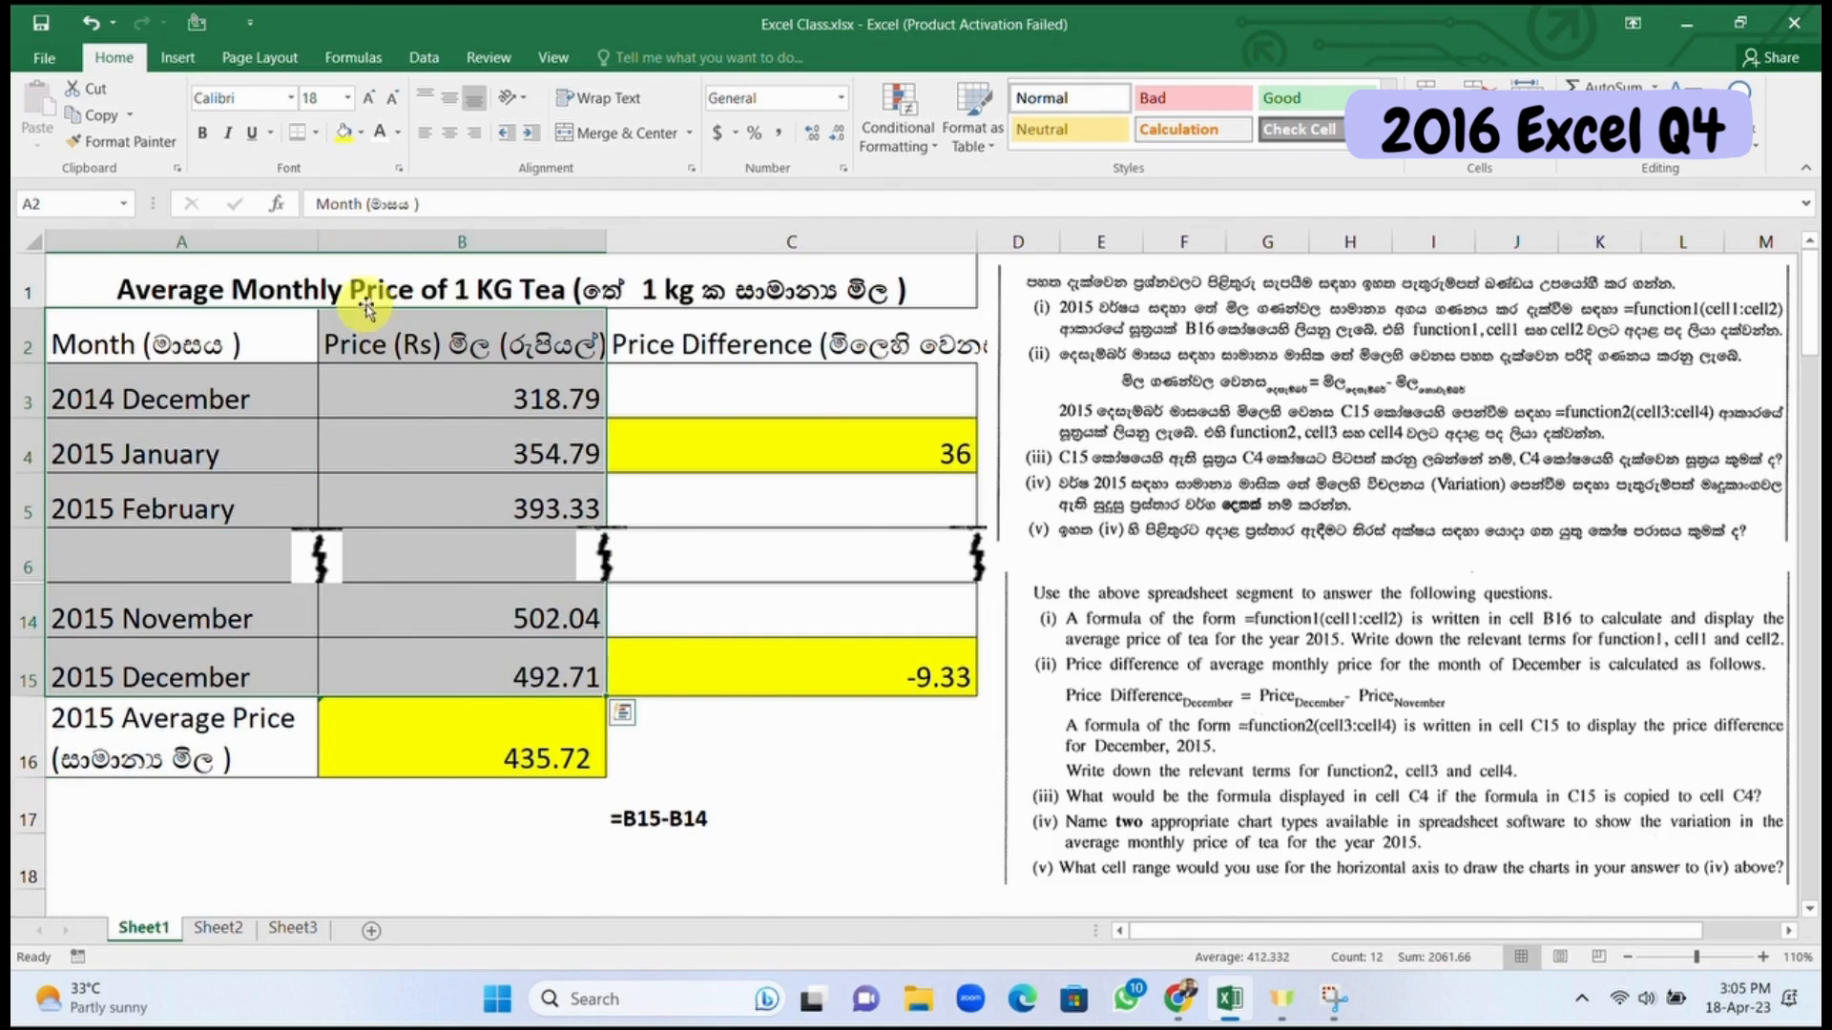
left_click(179, 60)
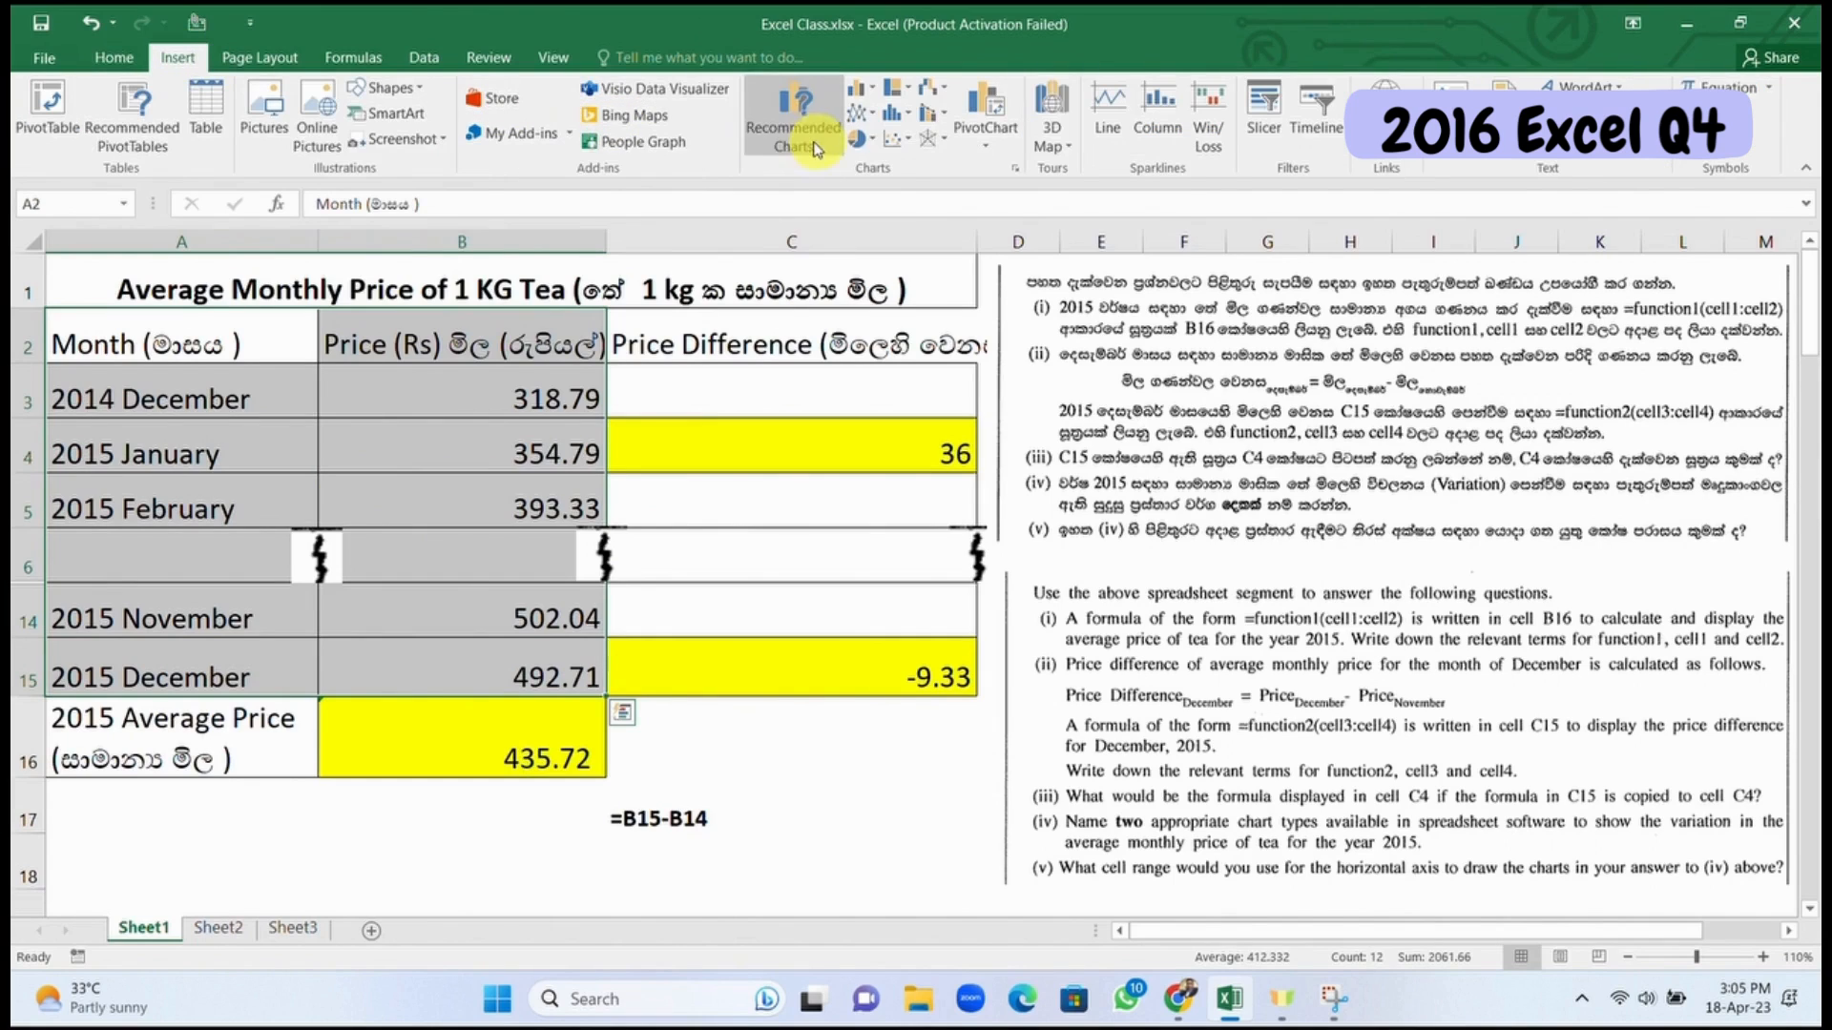
left_click(870, 93)
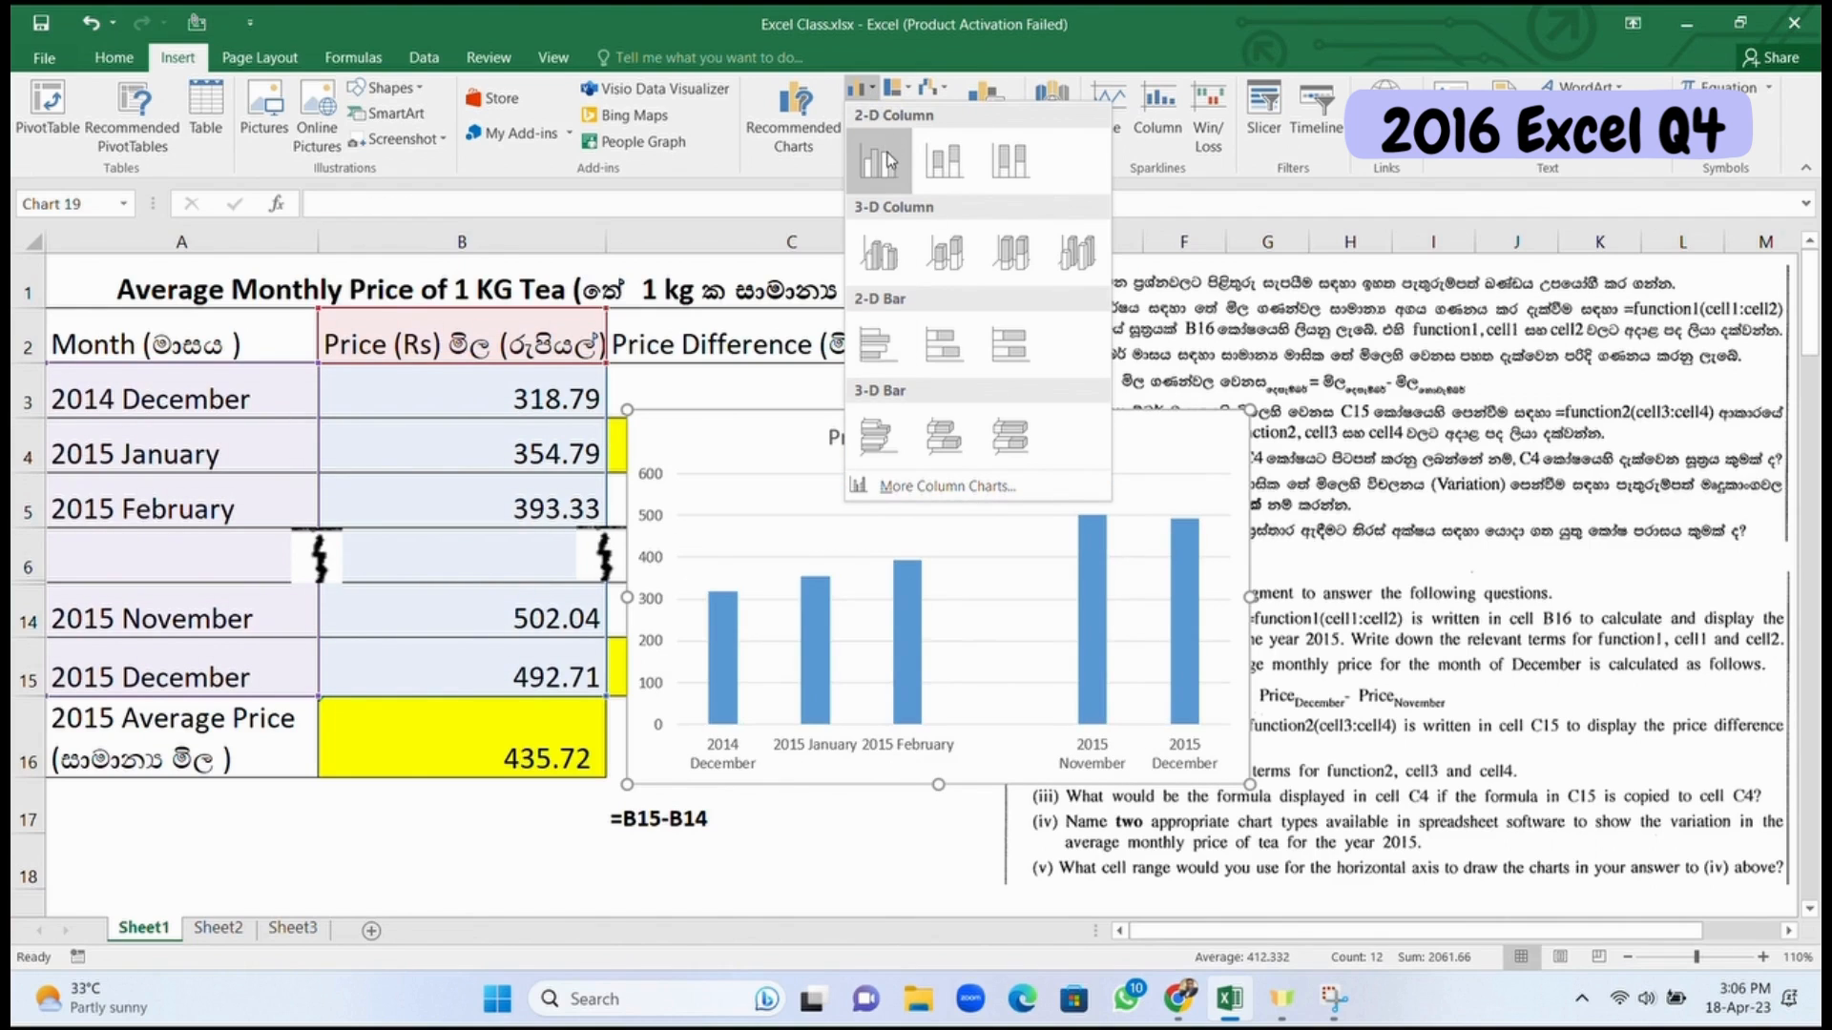
left_click(873, 89)
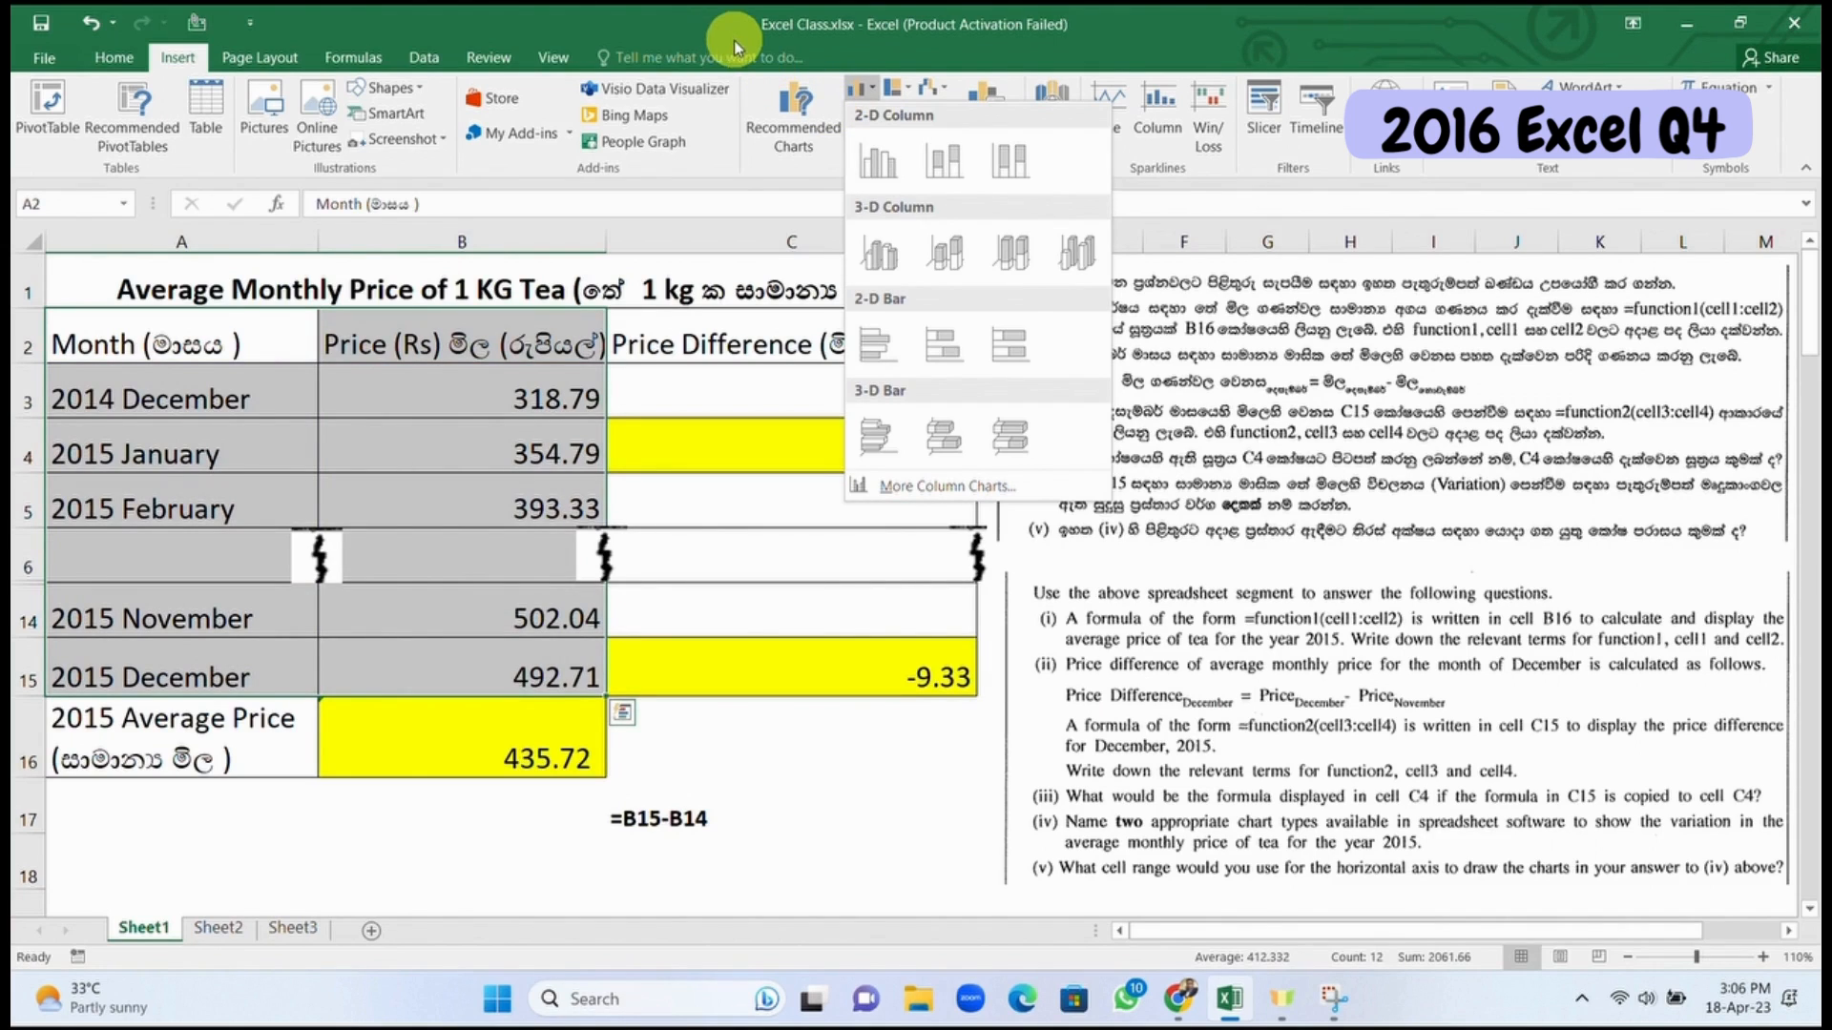
left_click(735, 40)
left_click(870, 116)
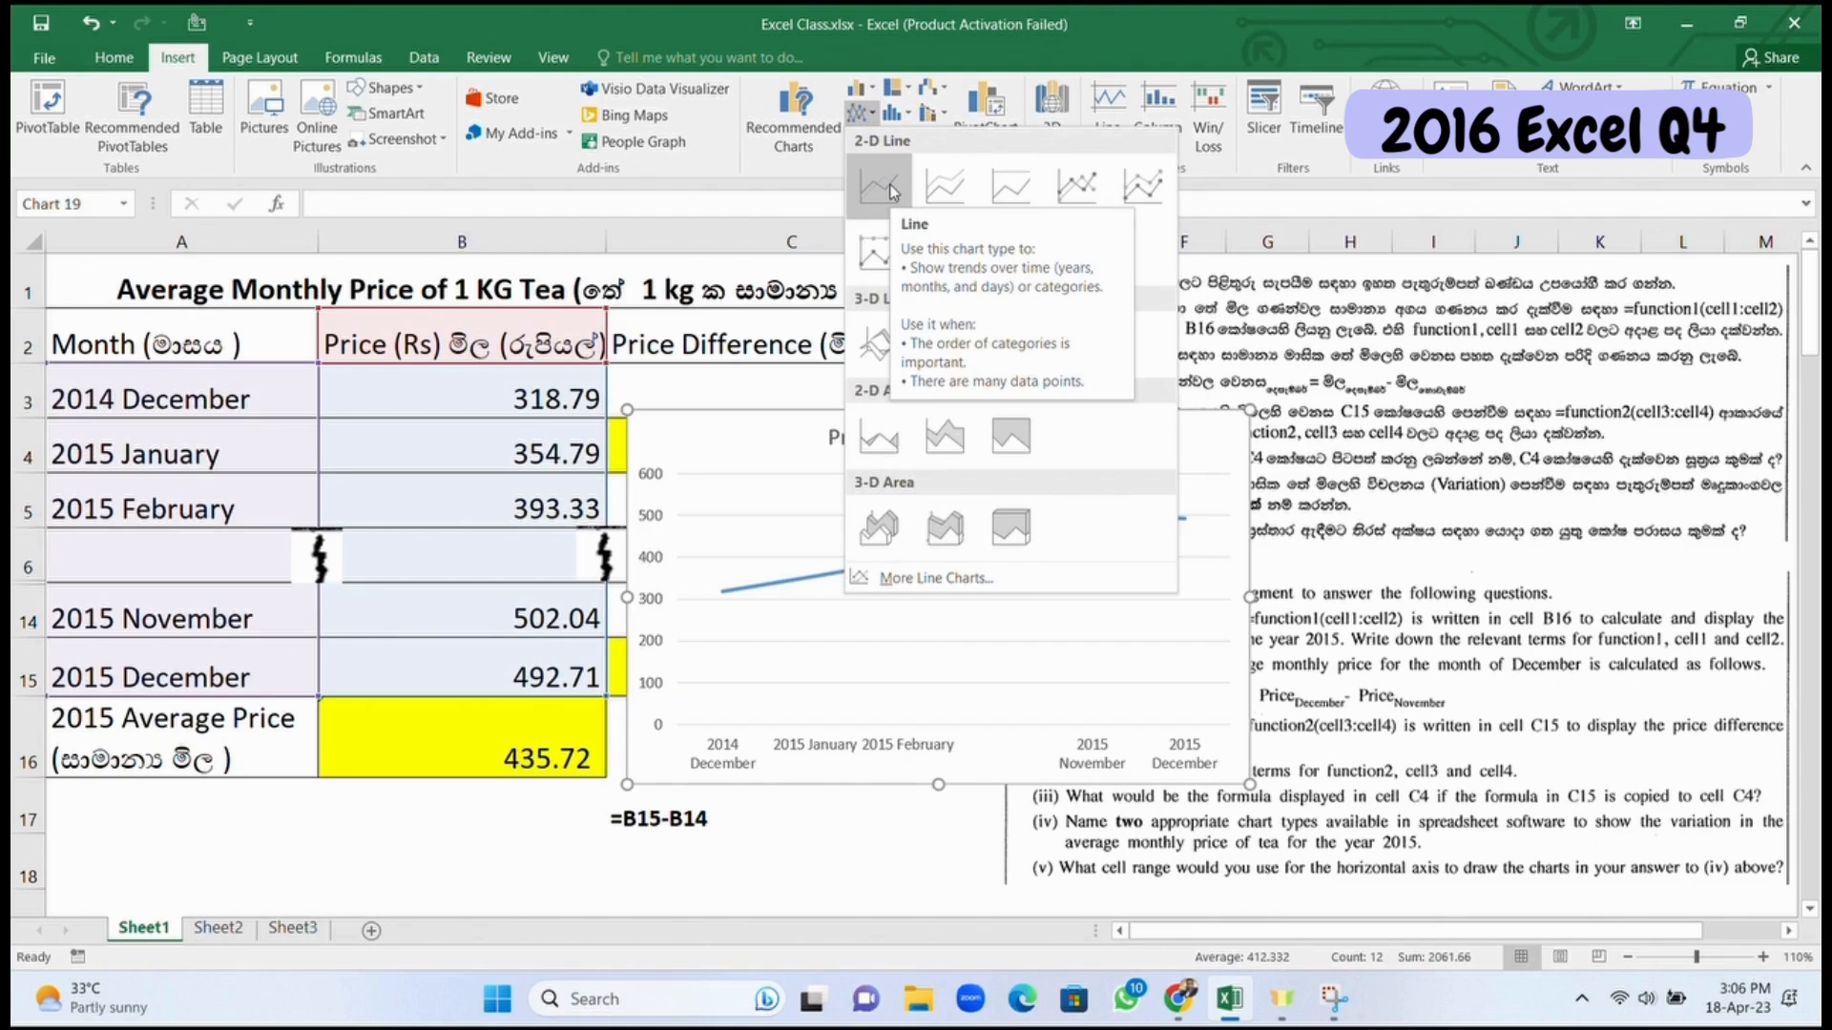
left_click(962, 180)
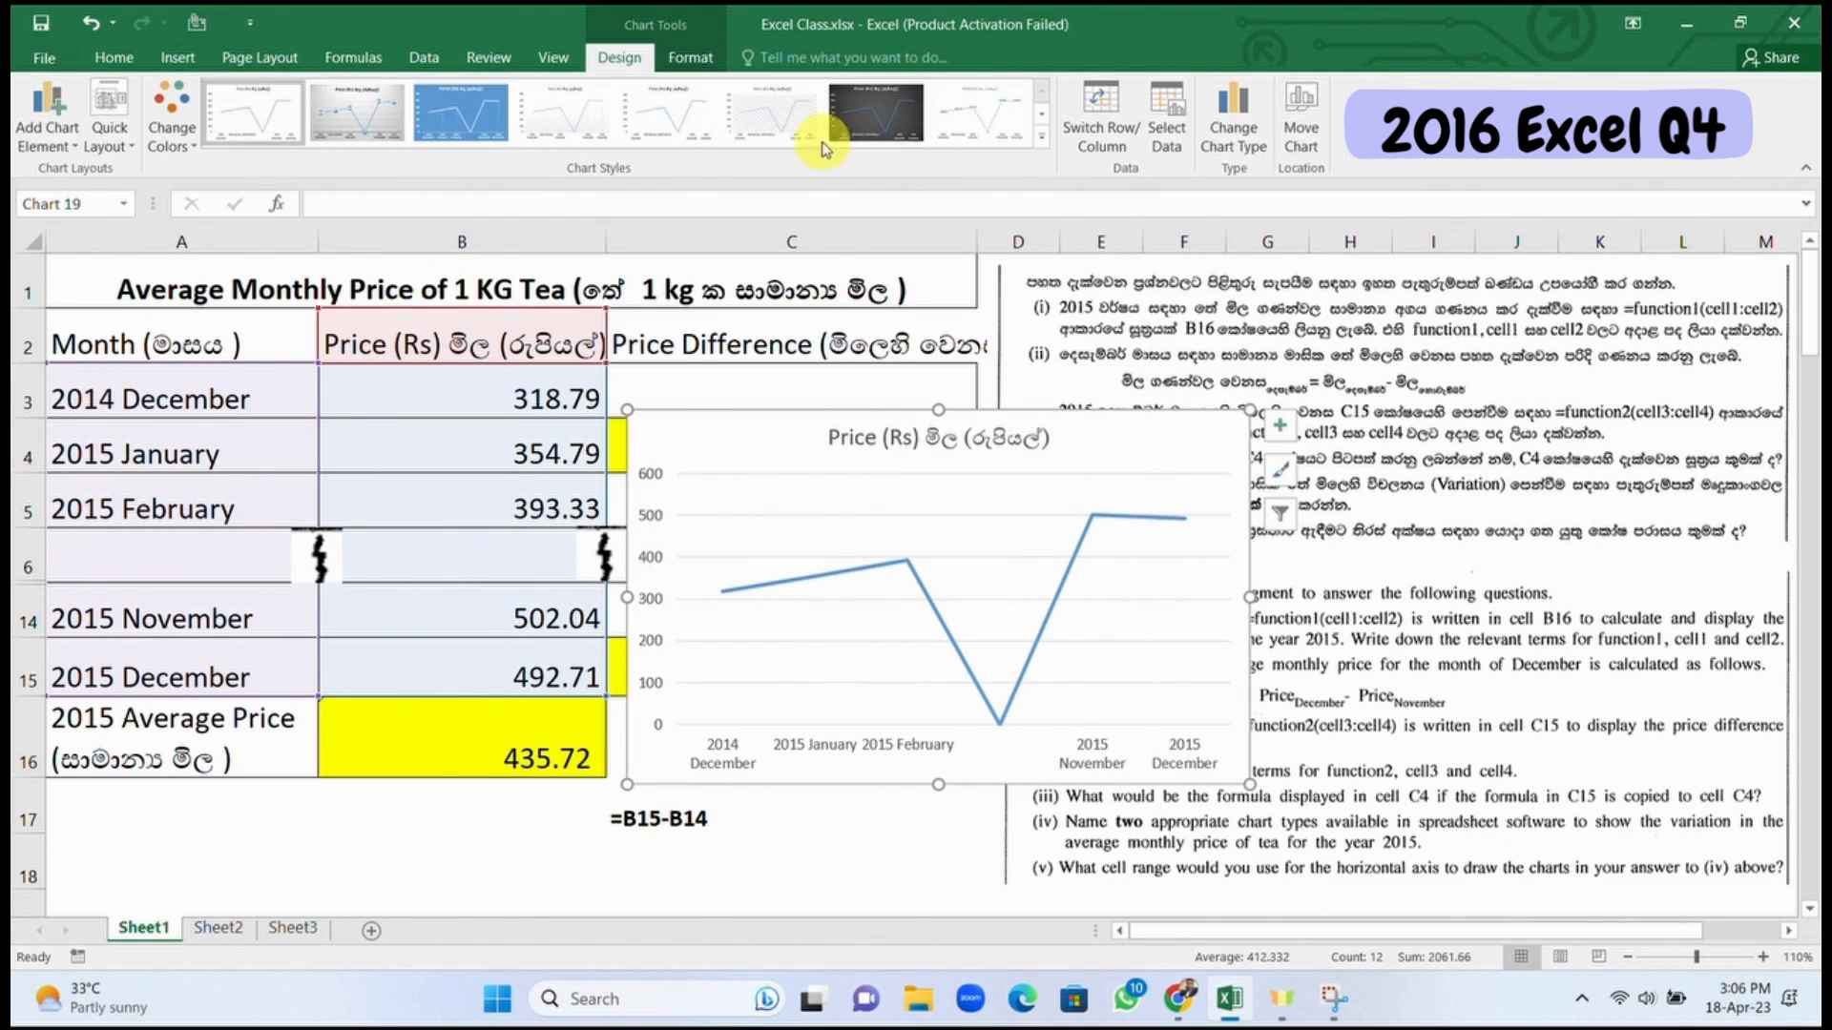
Step: Move the line chart over the month and price columns, undoing the accidental shift of its title
left_click_drag(826, 441, 449, 467)
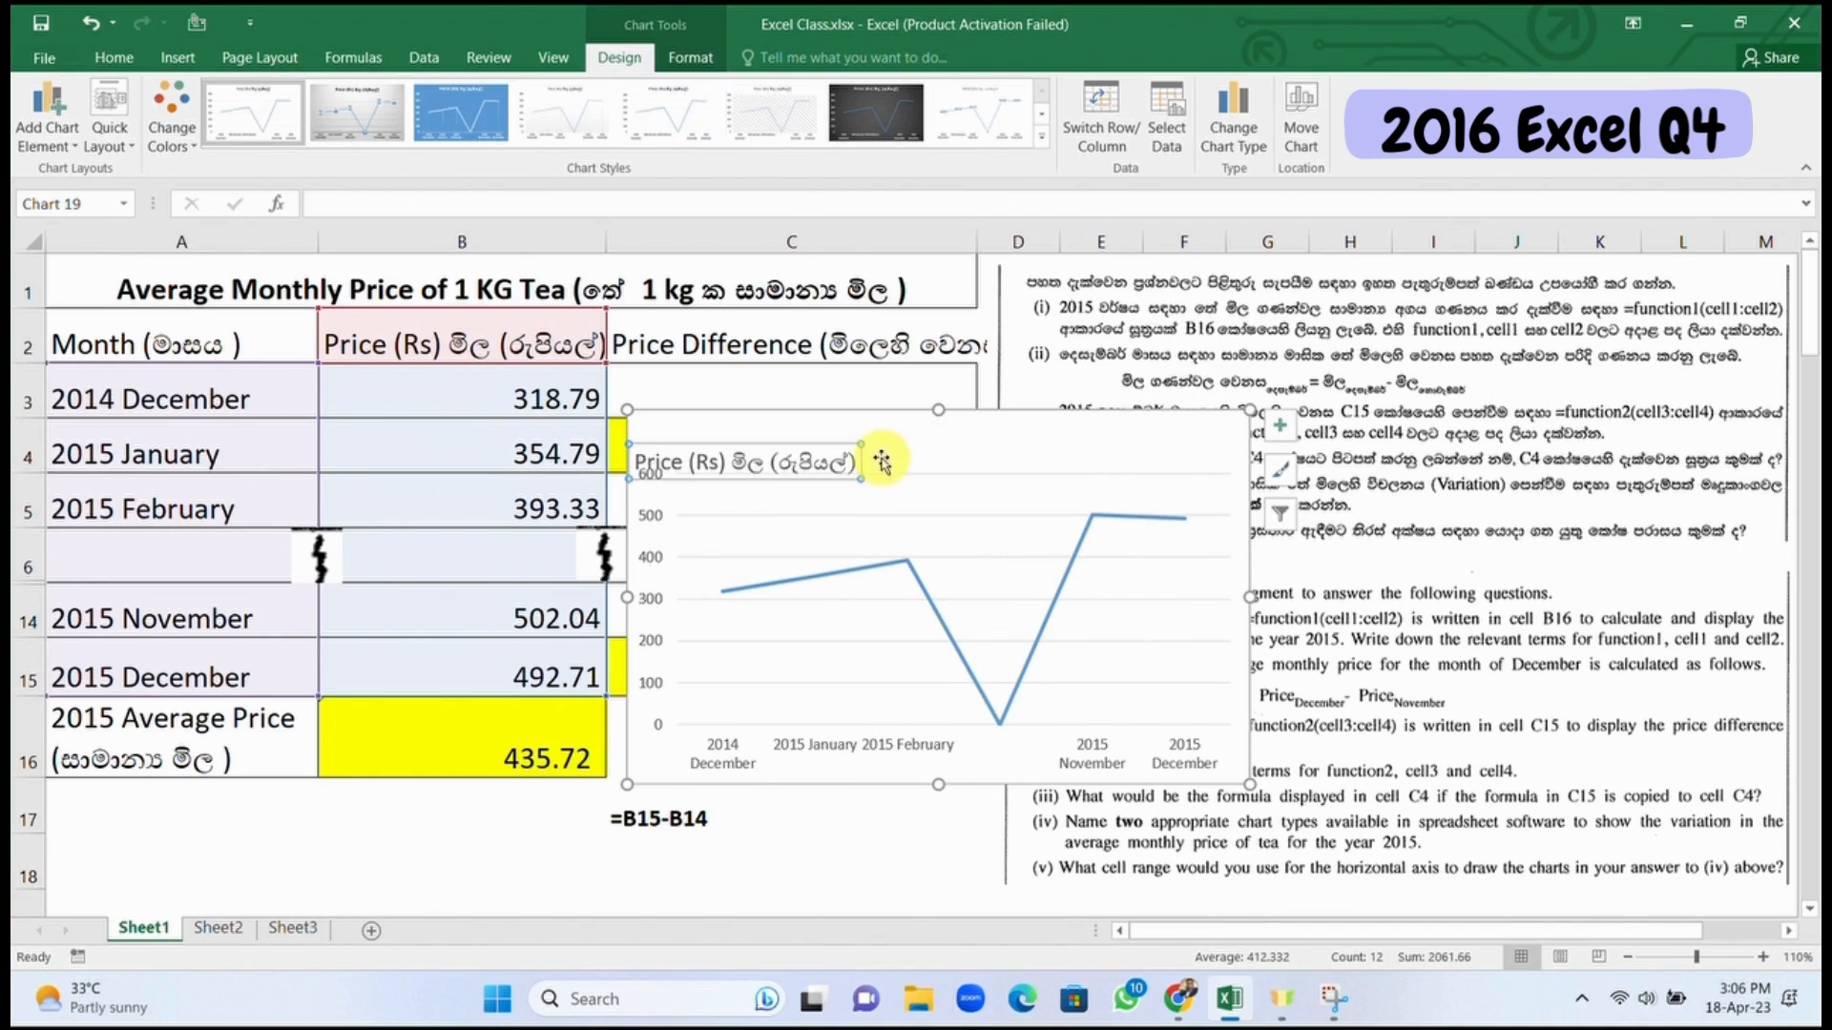
key("ctrl+z")
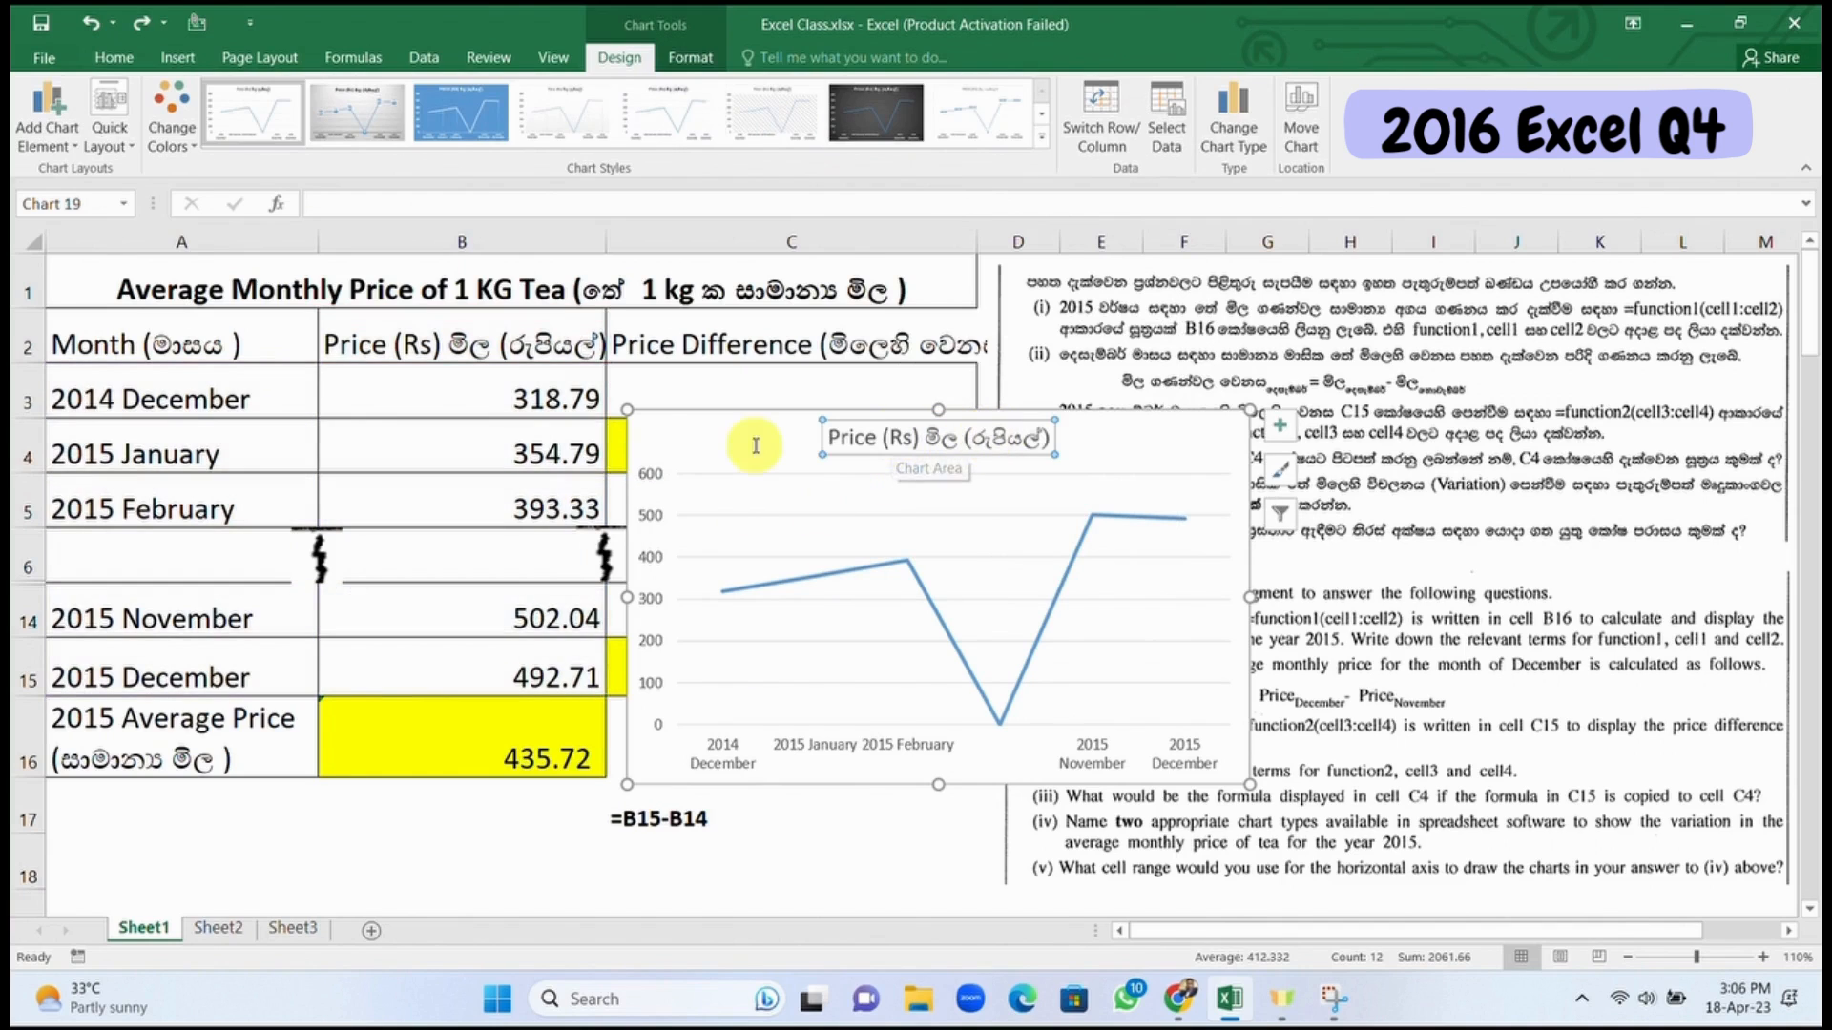
left_click_drag(751, 442, 156, 438)
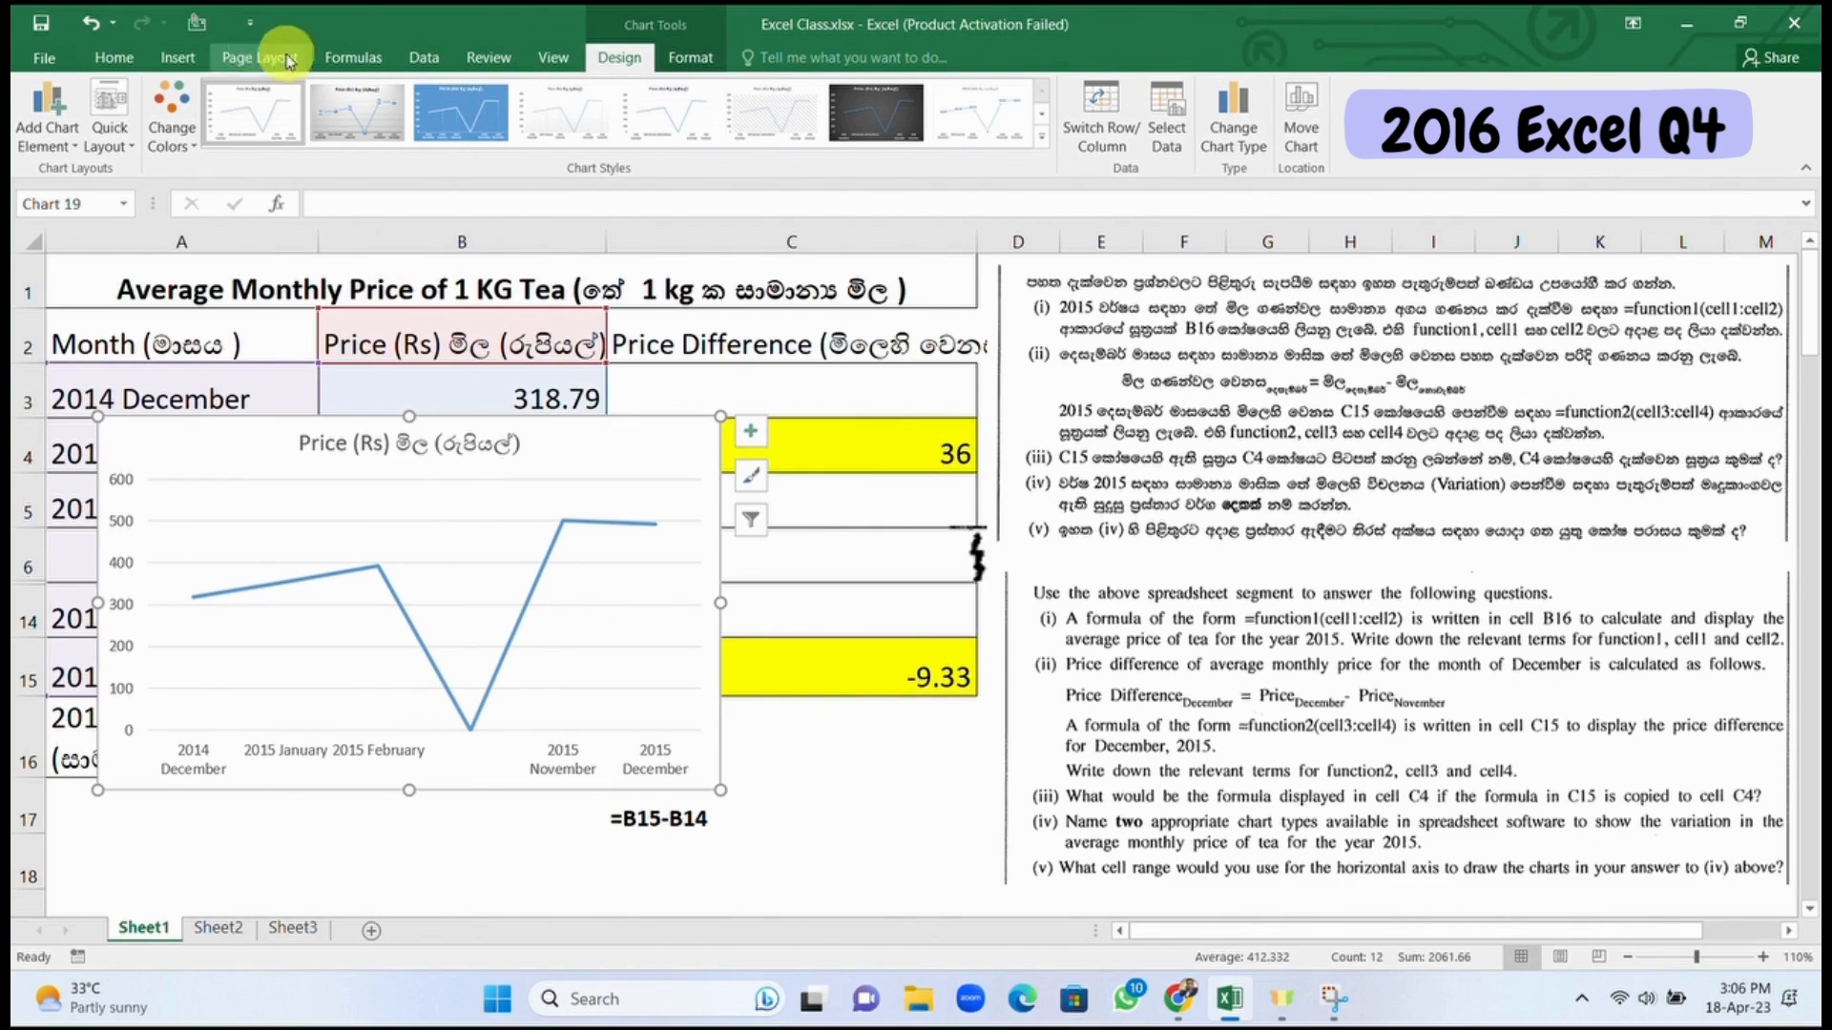
Step: Change the line chart to a 2-D clustered column chart and move it over the price difference column and question text
left_click(173, 55)
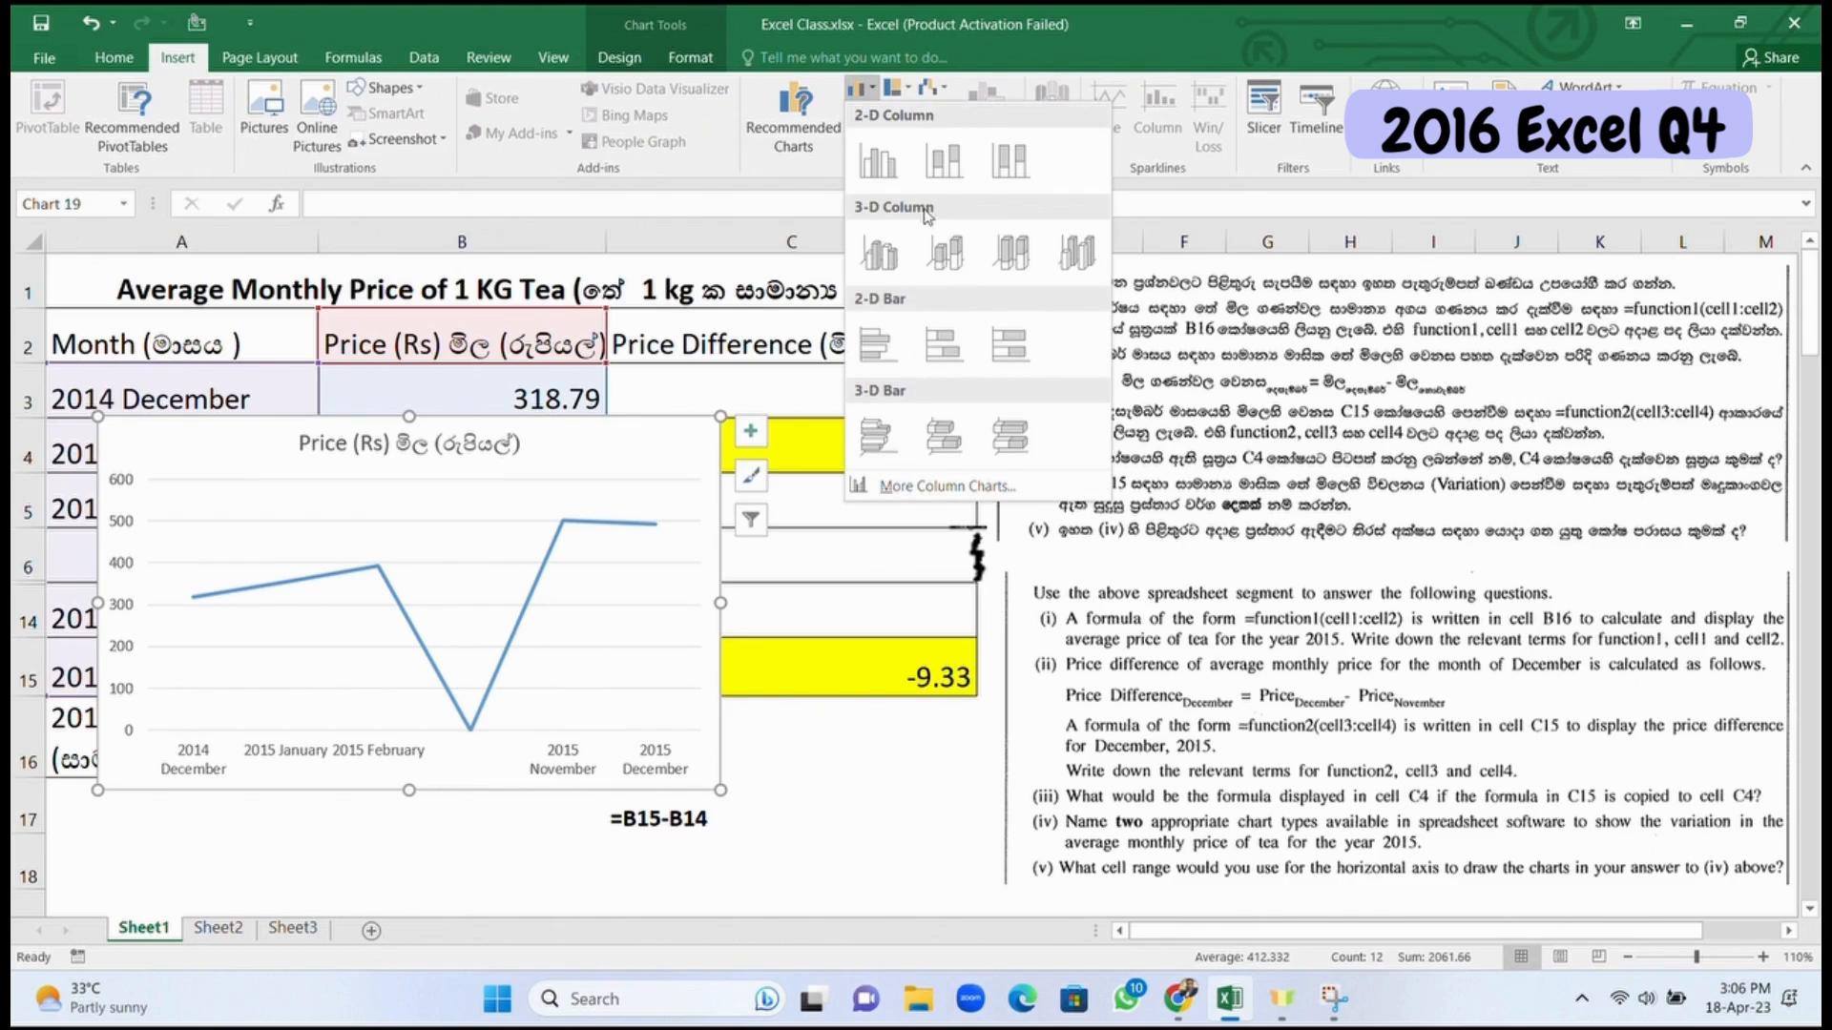
left_click(877, 160)
left_click_drag(572, 459, 1053, 468)
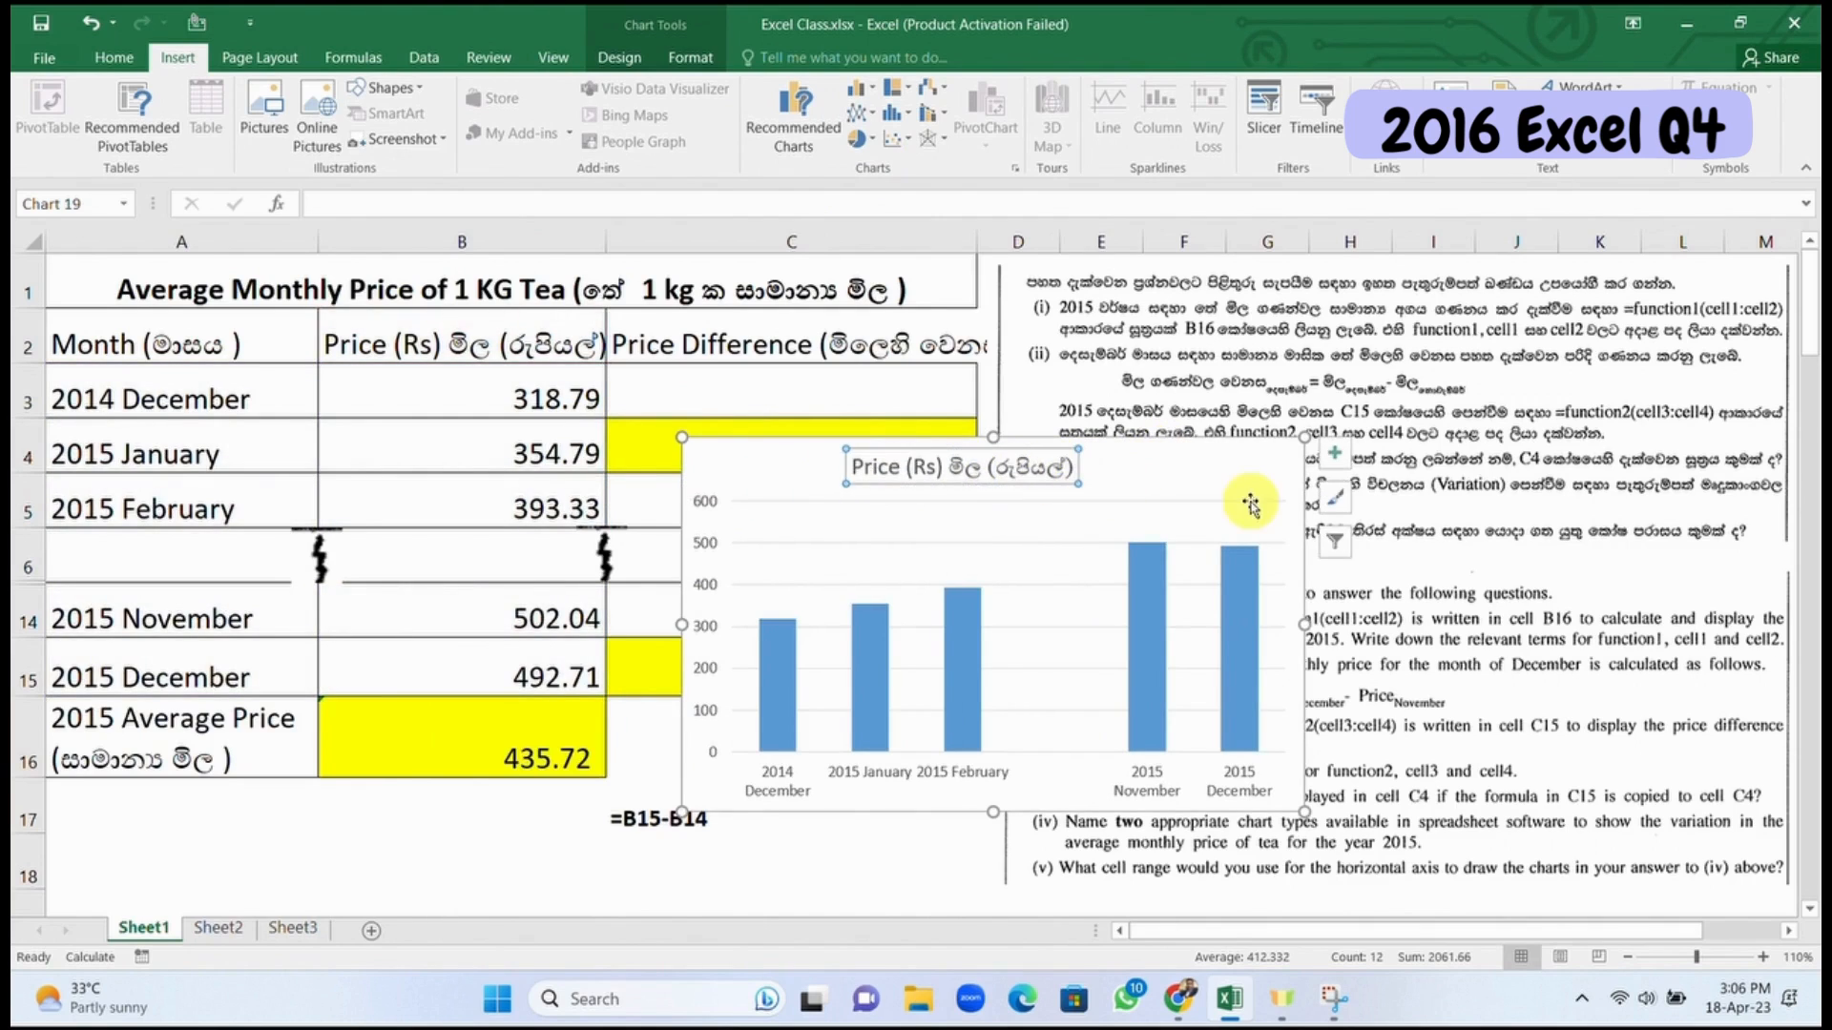
left_click(1197, 475)
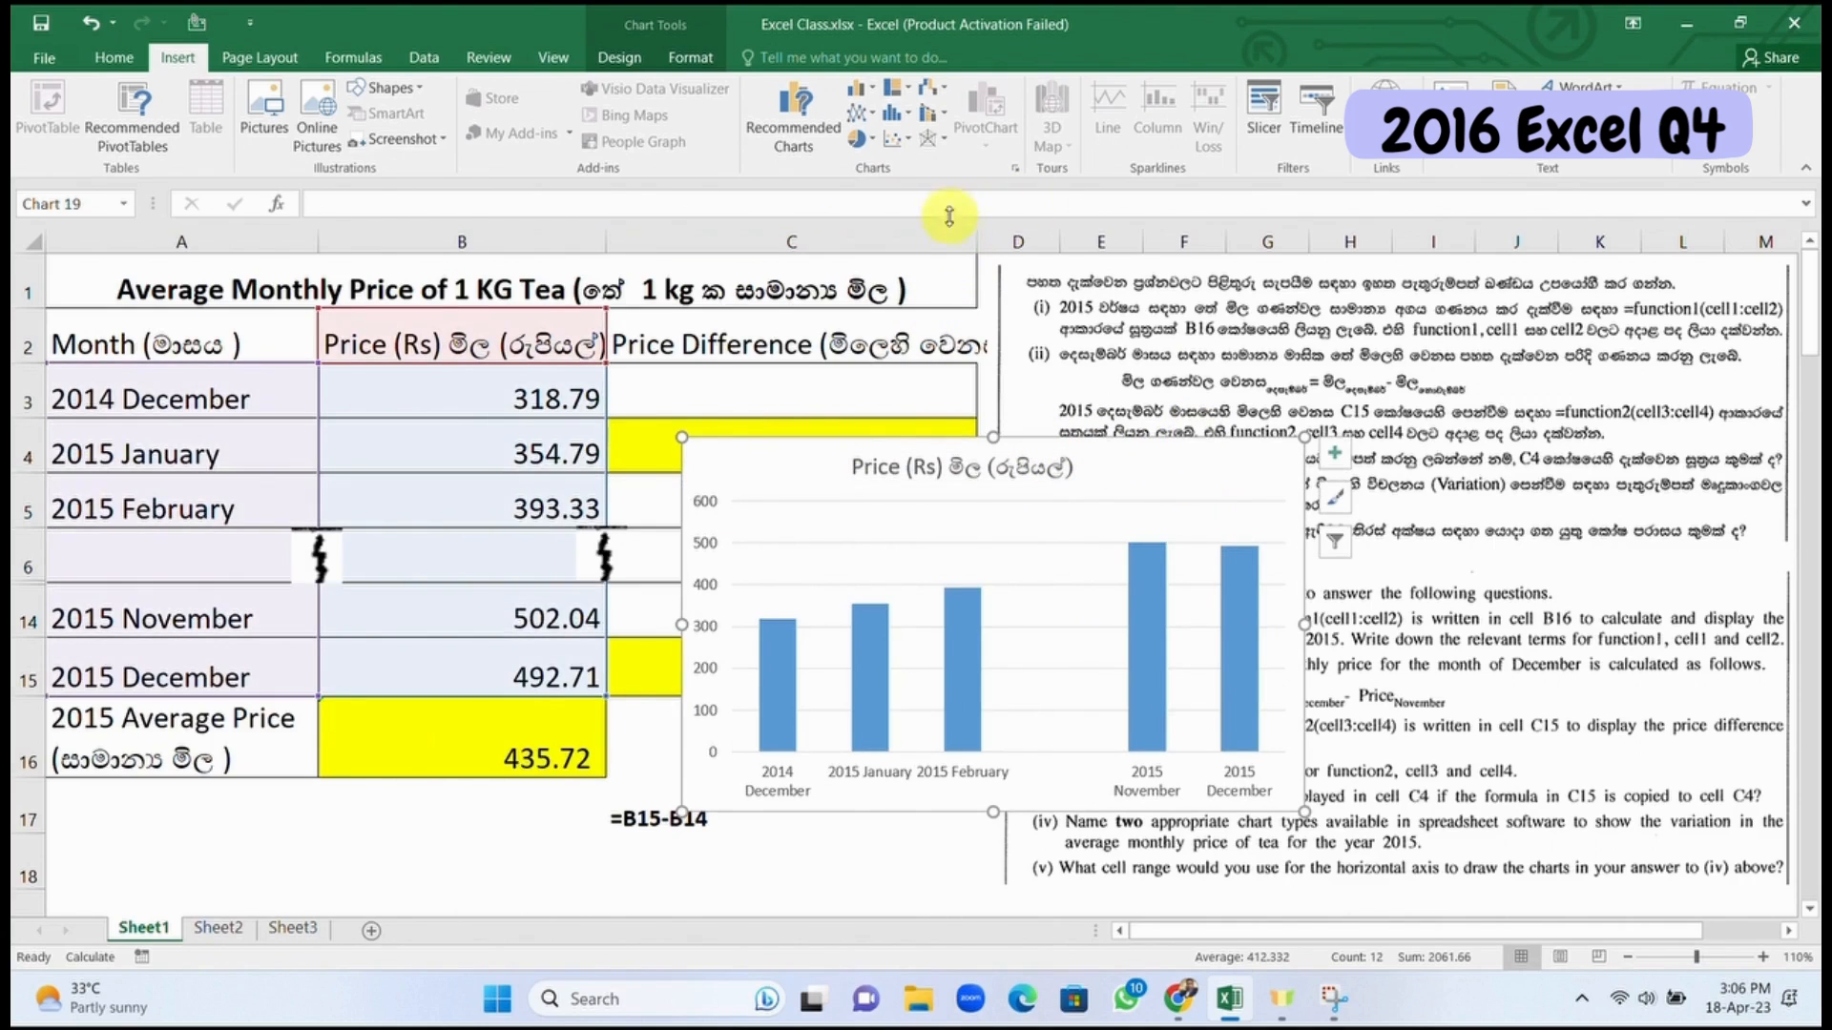
Step: Try the chart as a 2-D clustered bar chart, and delete it from the sheet
left_click(870, 94)
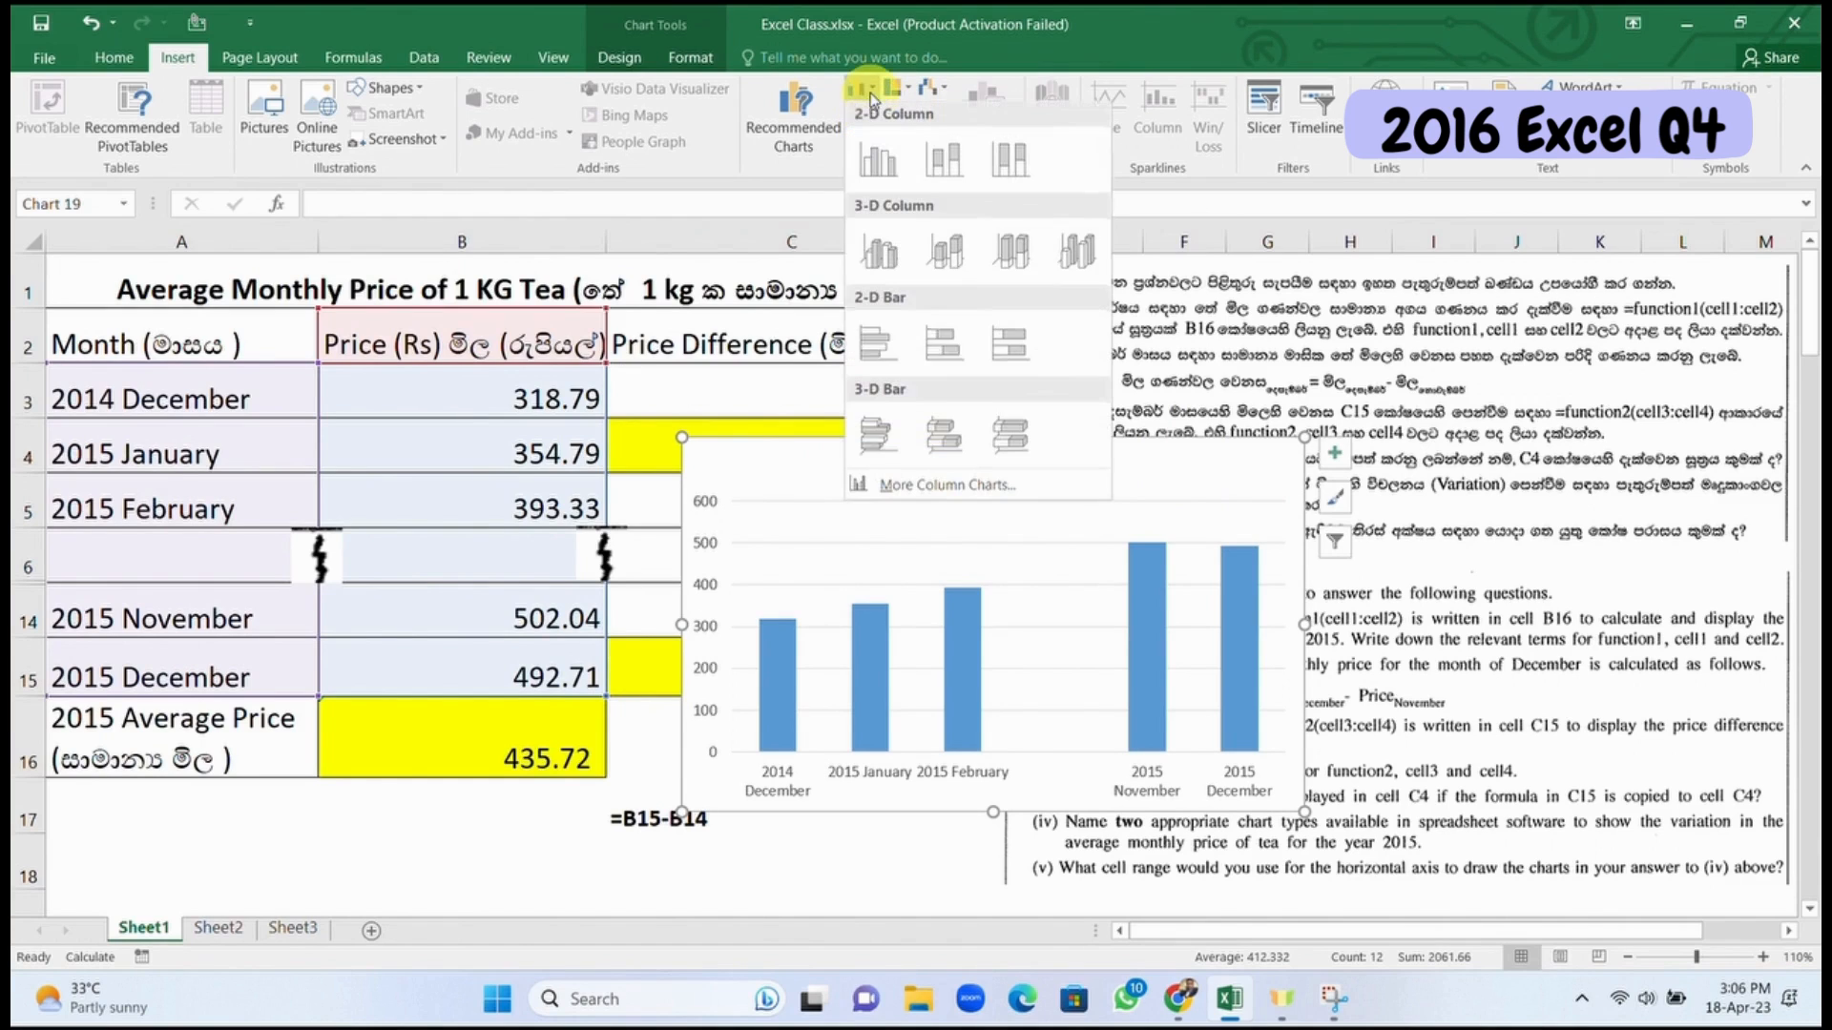
left_click(887, 353)
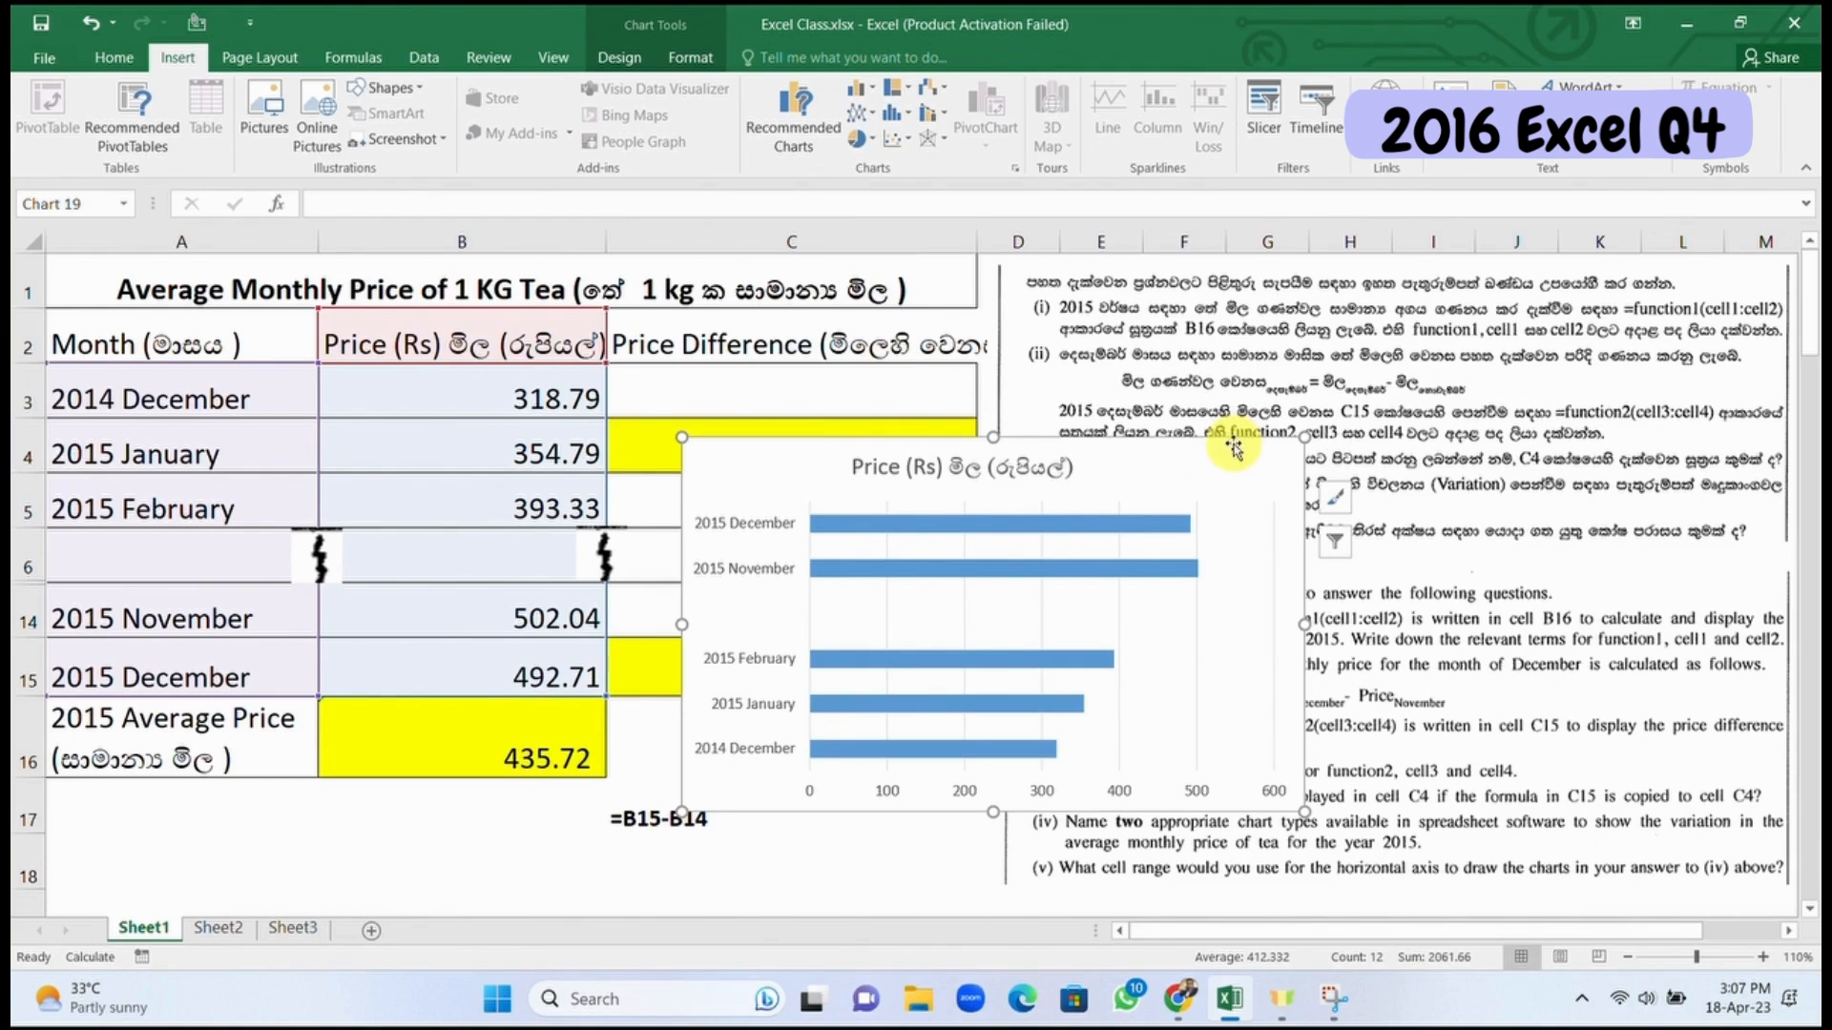
key("Delete")
Step: Insert a 2-D clustered column chart from the month and price data in A2:B15
scroll(1218, 468, "down", 6)
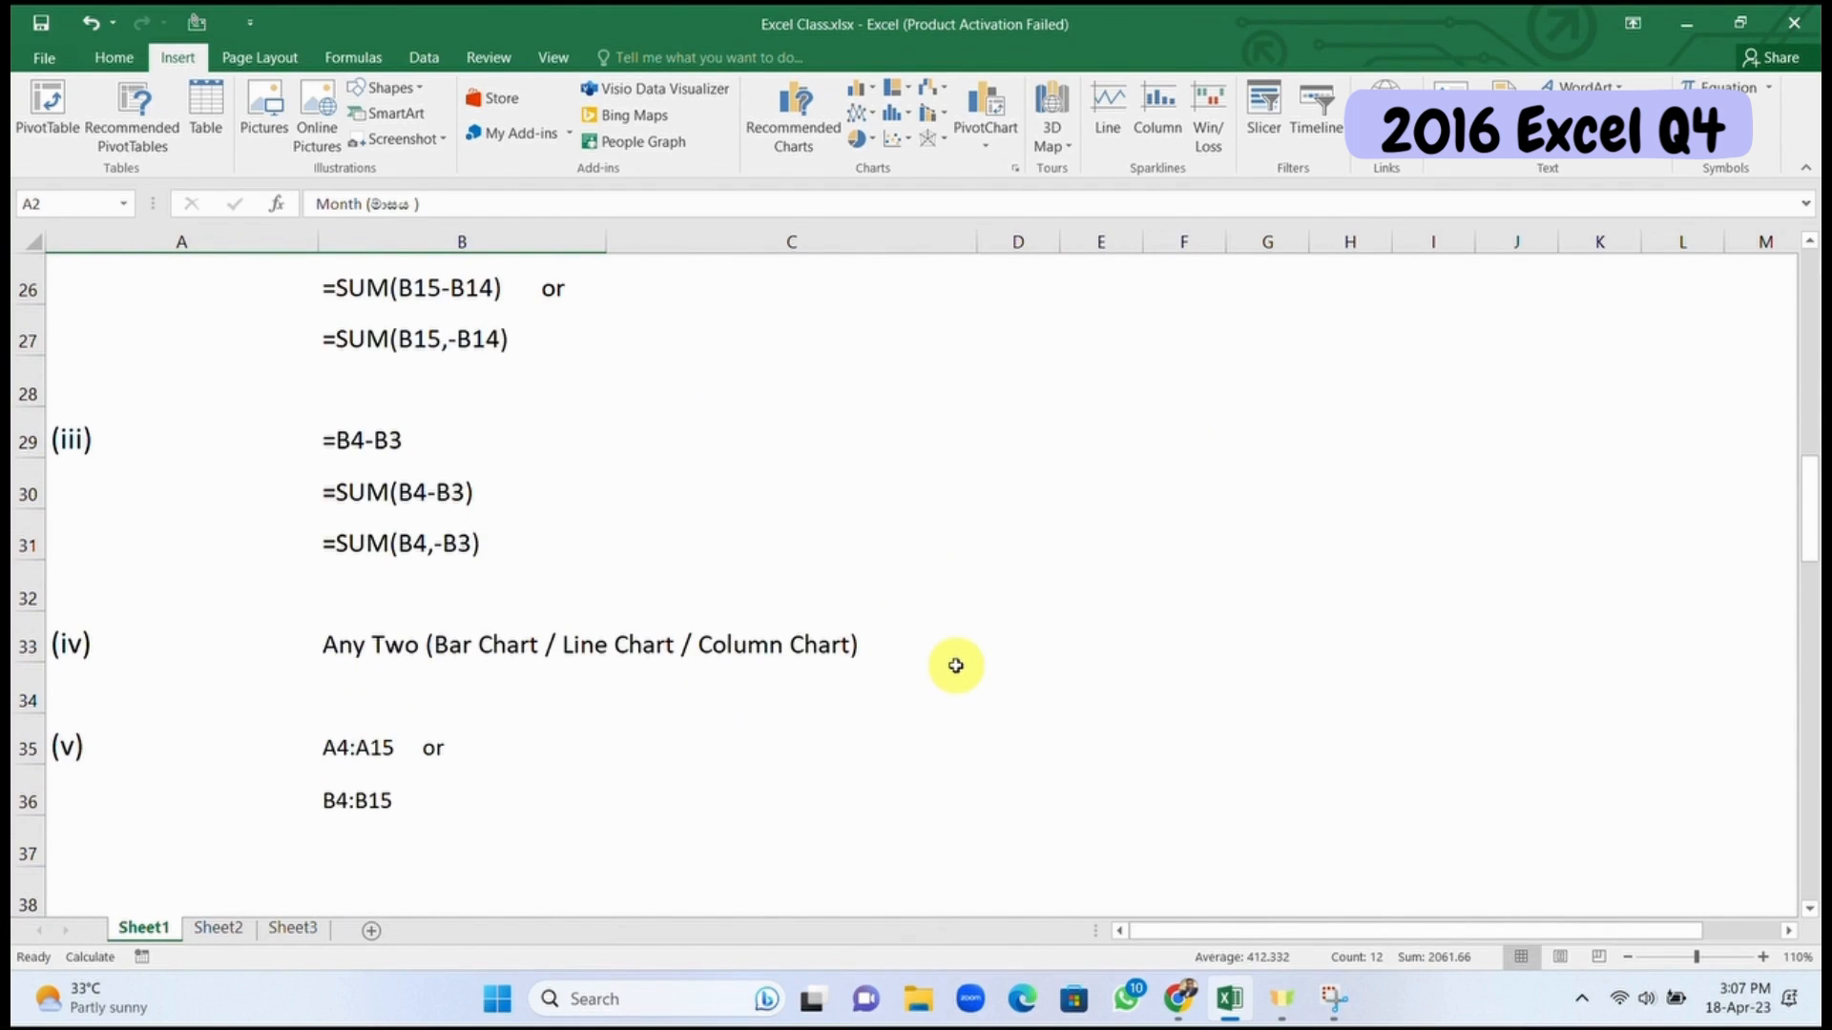
scroll(954, 665, "up", 3)
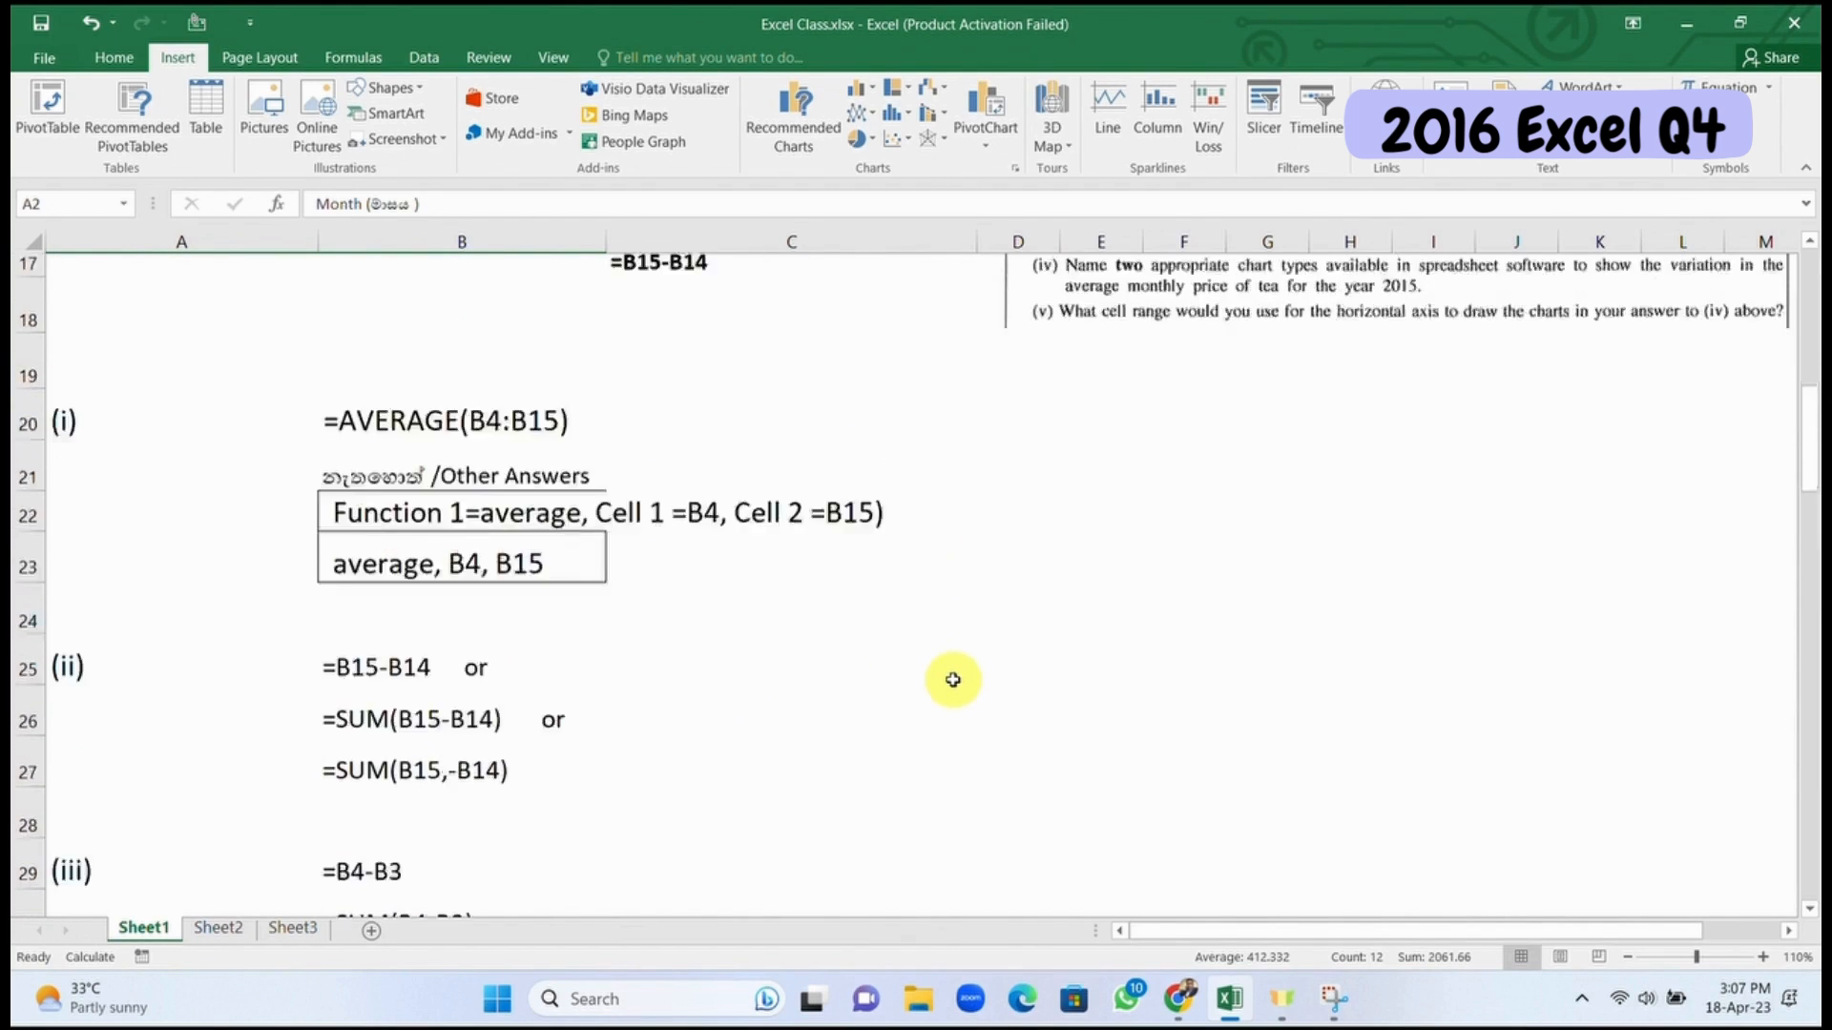
scroll(954, 672, "down", 3)
left_click(959, 563)
scroll(959, 566, "up", 8)
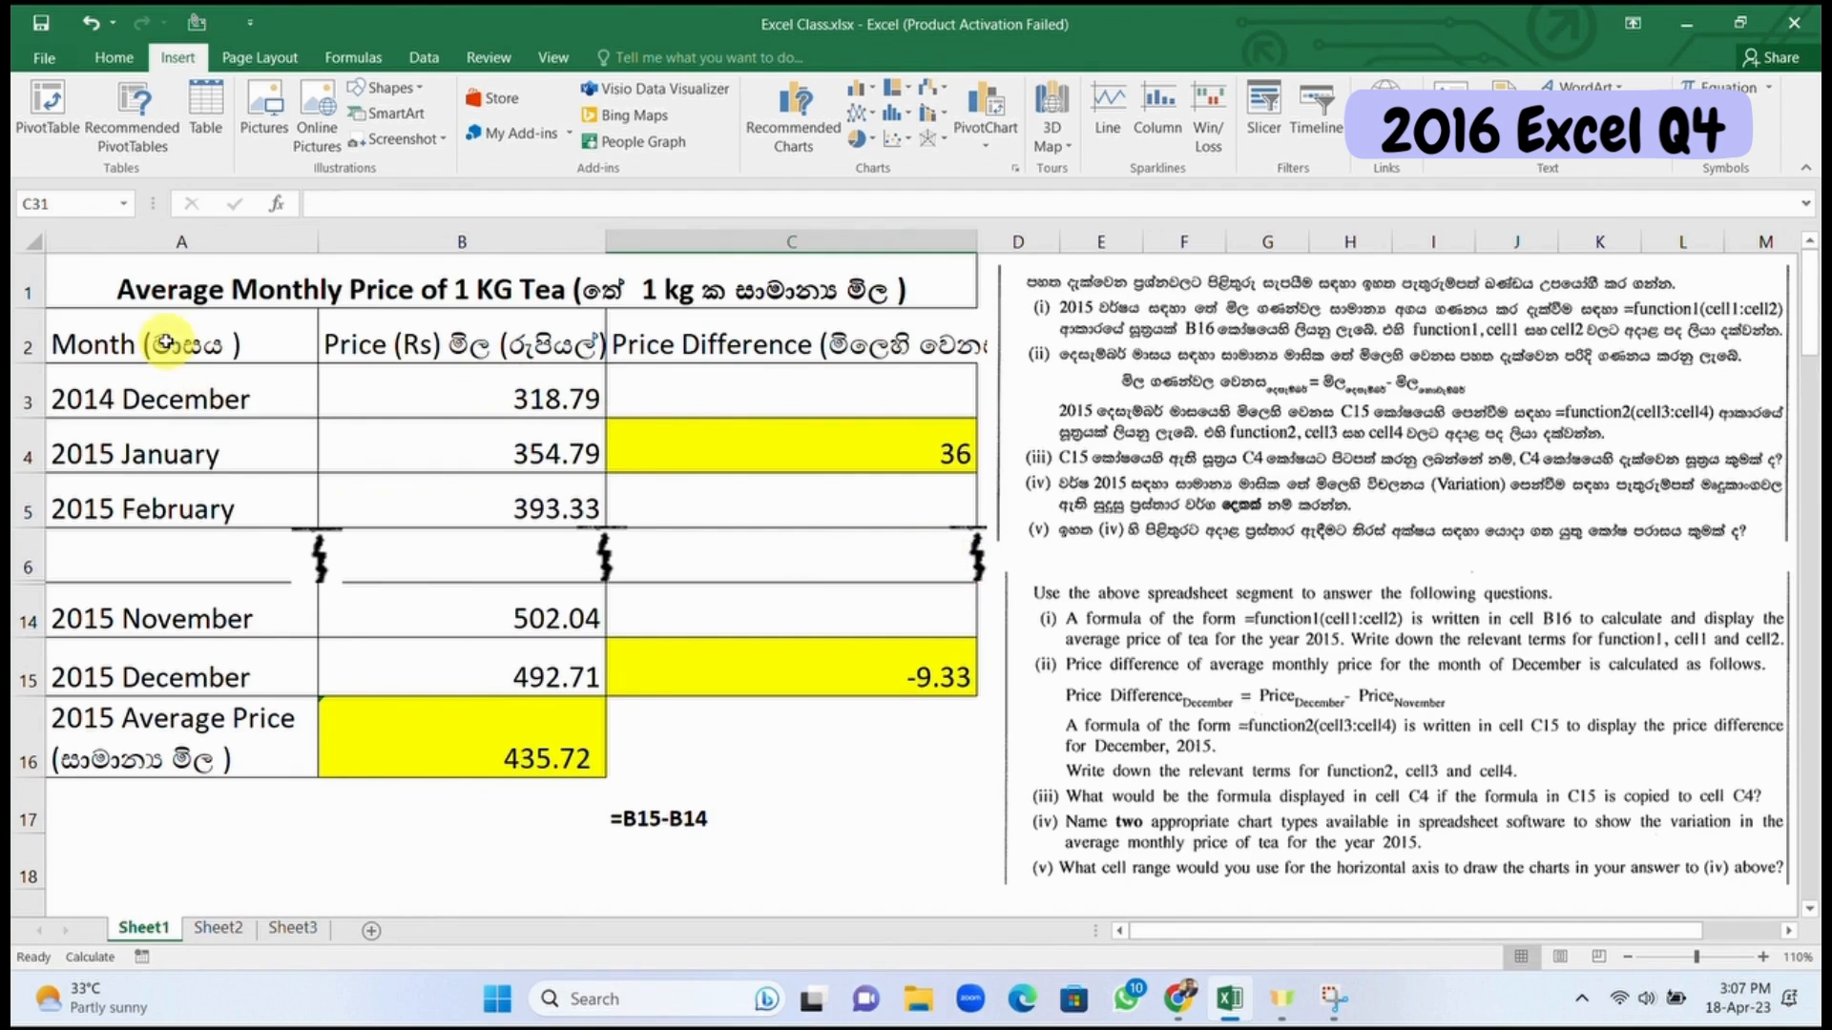
left_click_drag(165, 341, 553, 675)
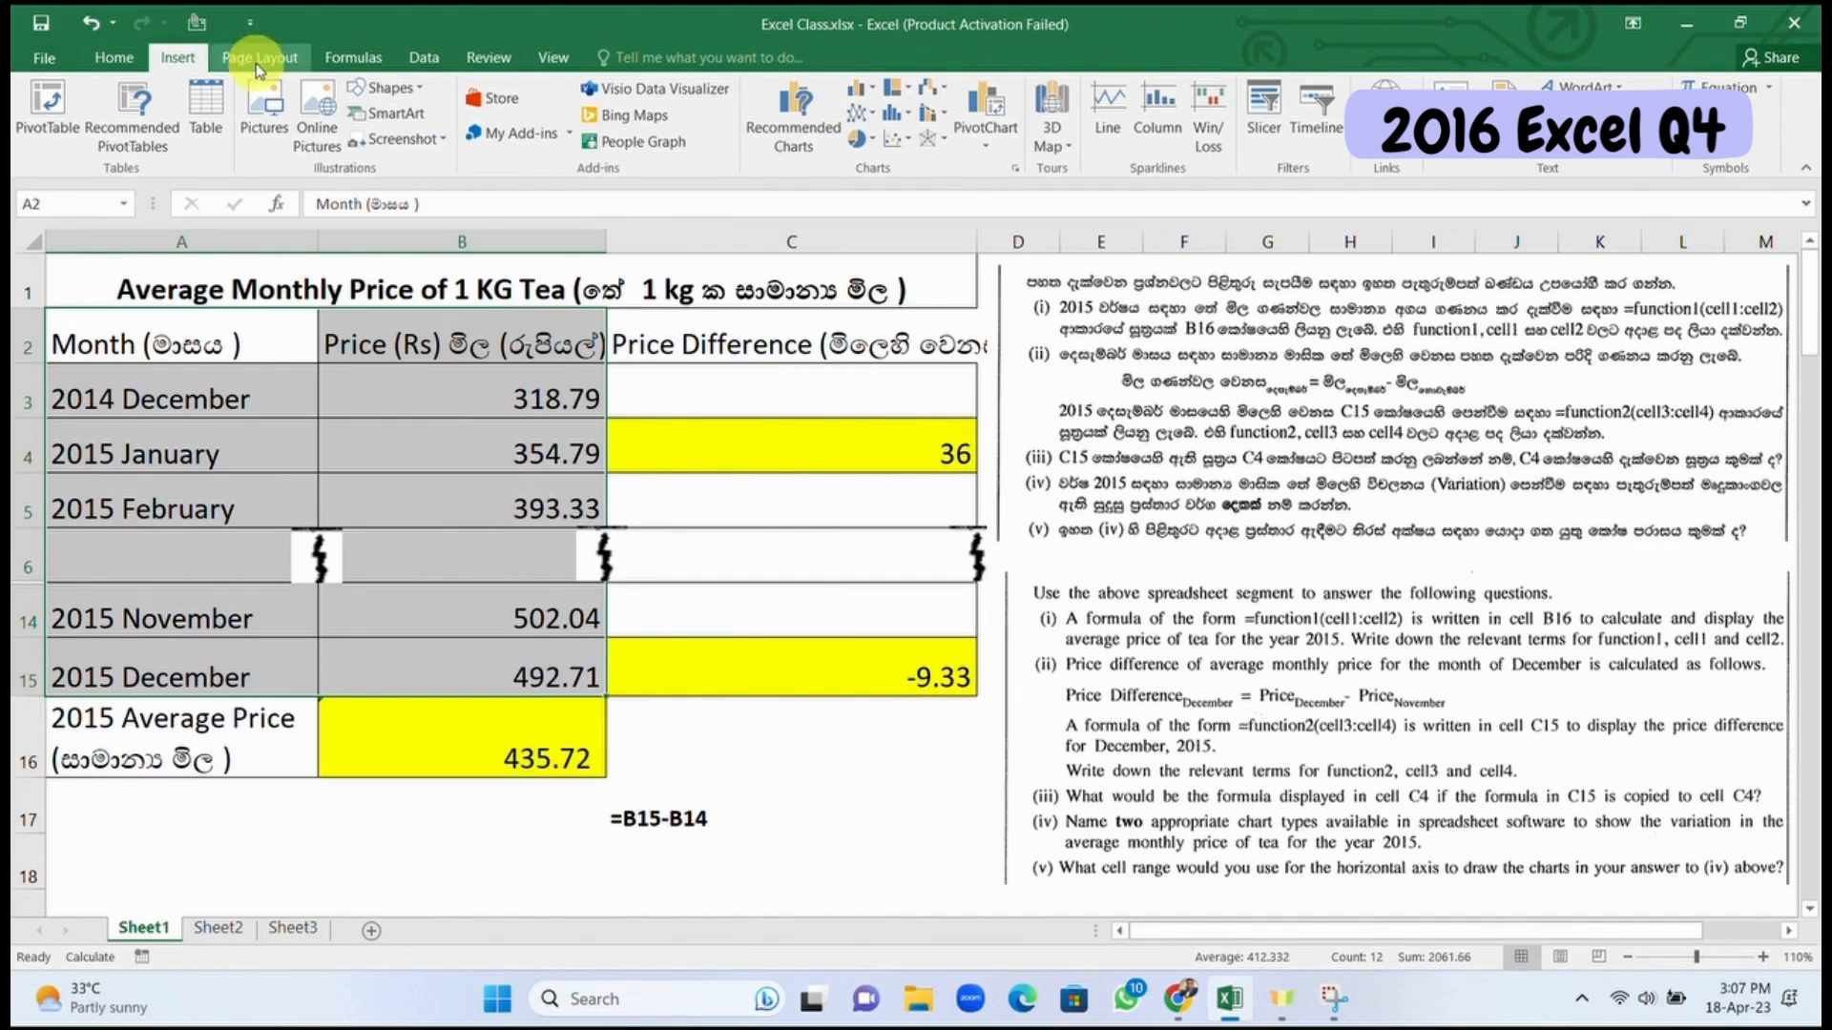
left_click(875, 99)
left_click(883, 244)
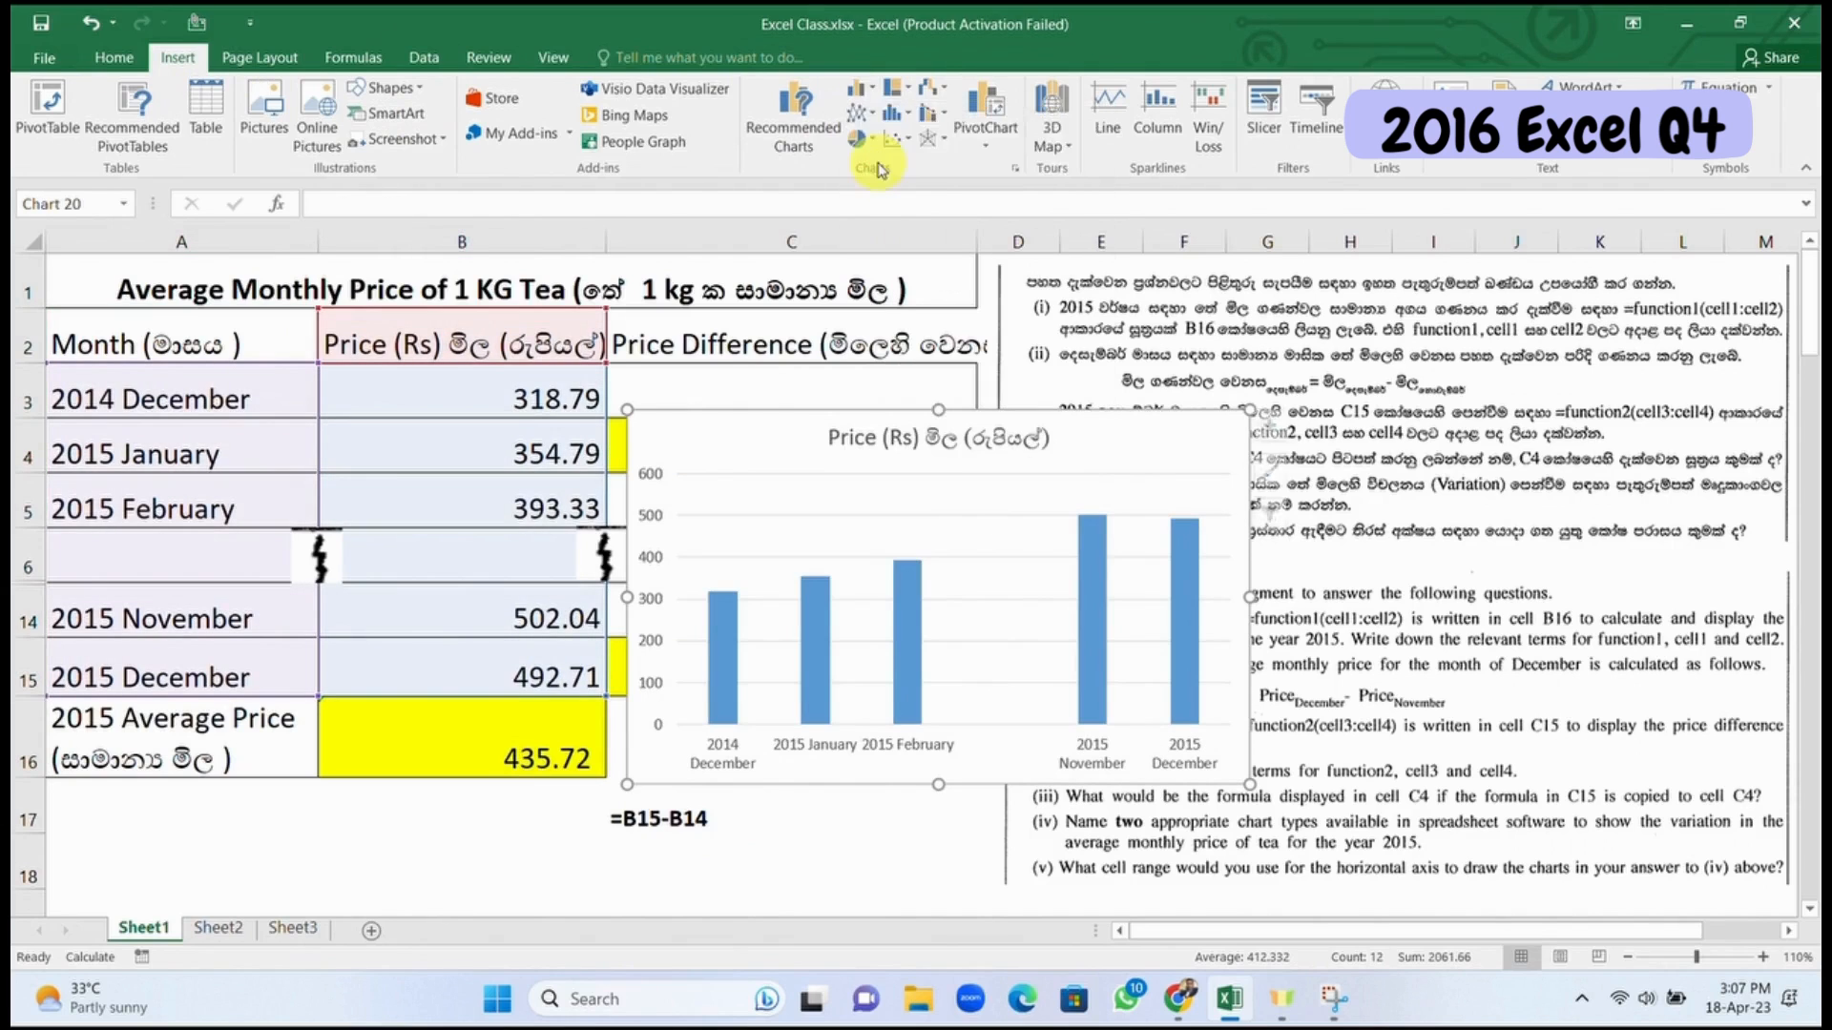
left_click(1039, 444)
left_click(1071, 414)
left_click(753, 346)
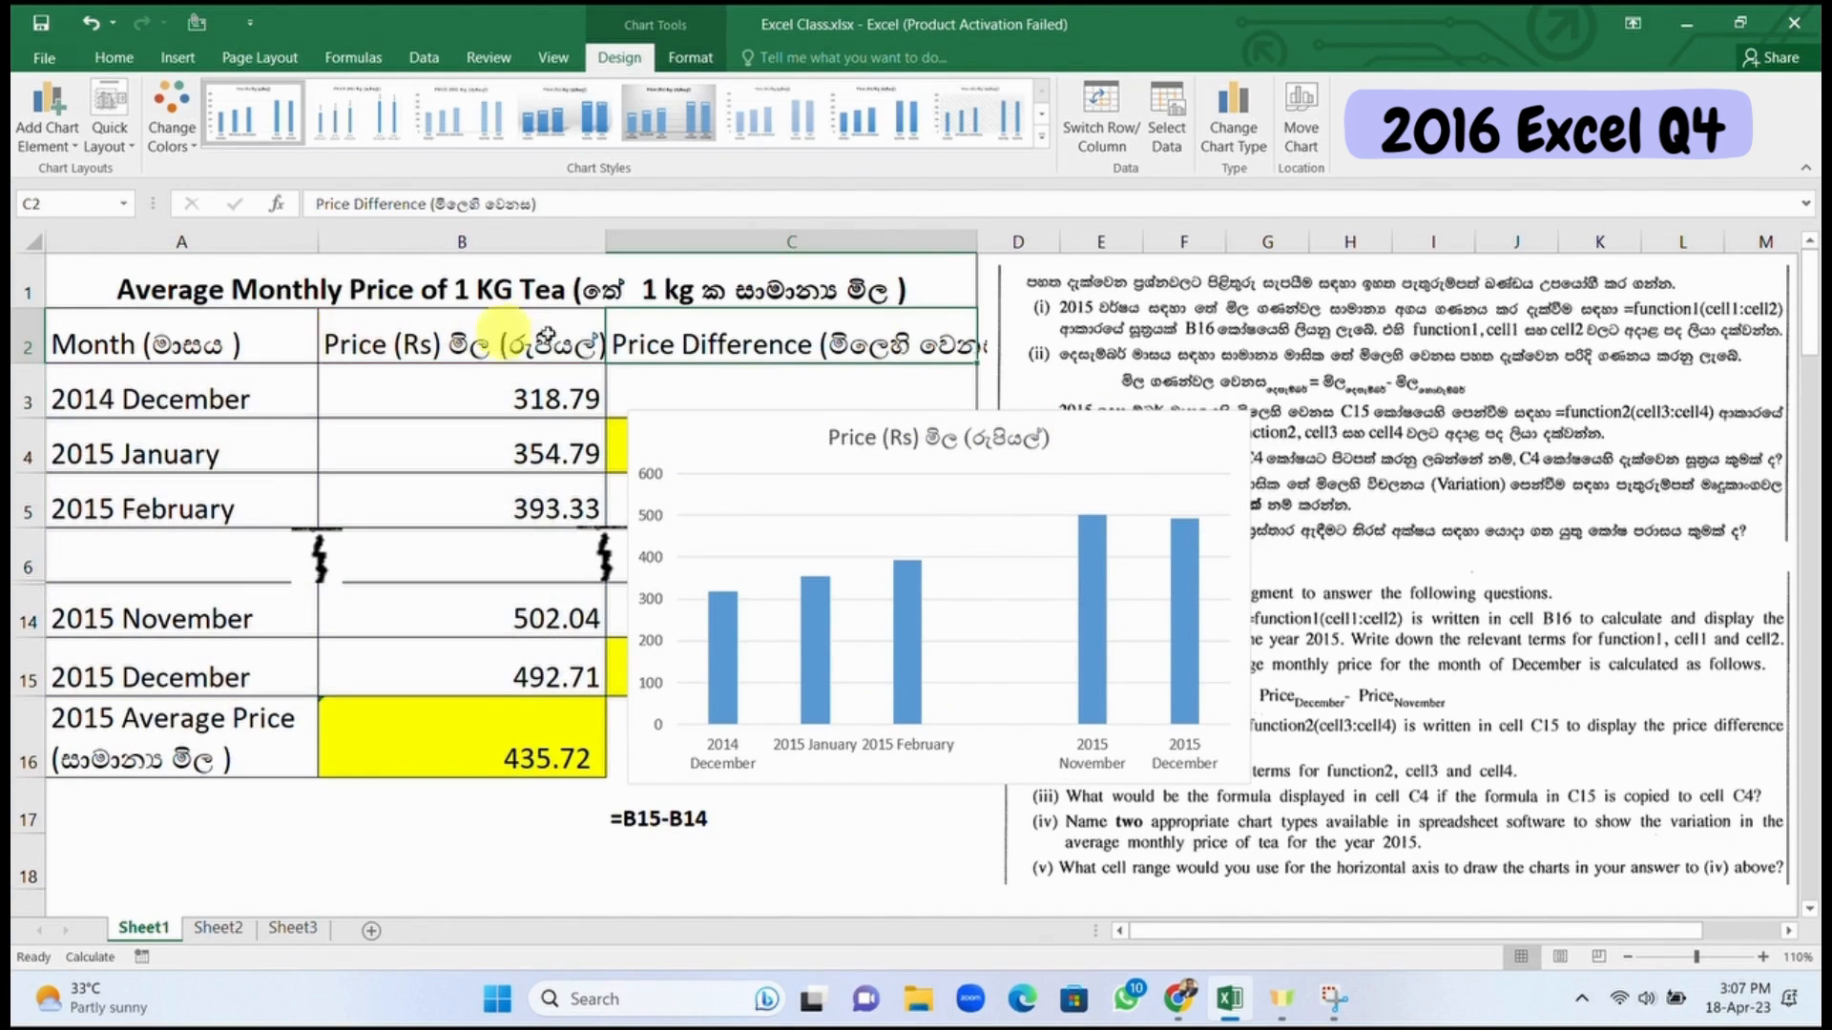
Step: Insert a 2-D clustered bar chart from A2:B15 and move it over the English question text beside the column chart
left_click_drag(197, 325, 494, 653)
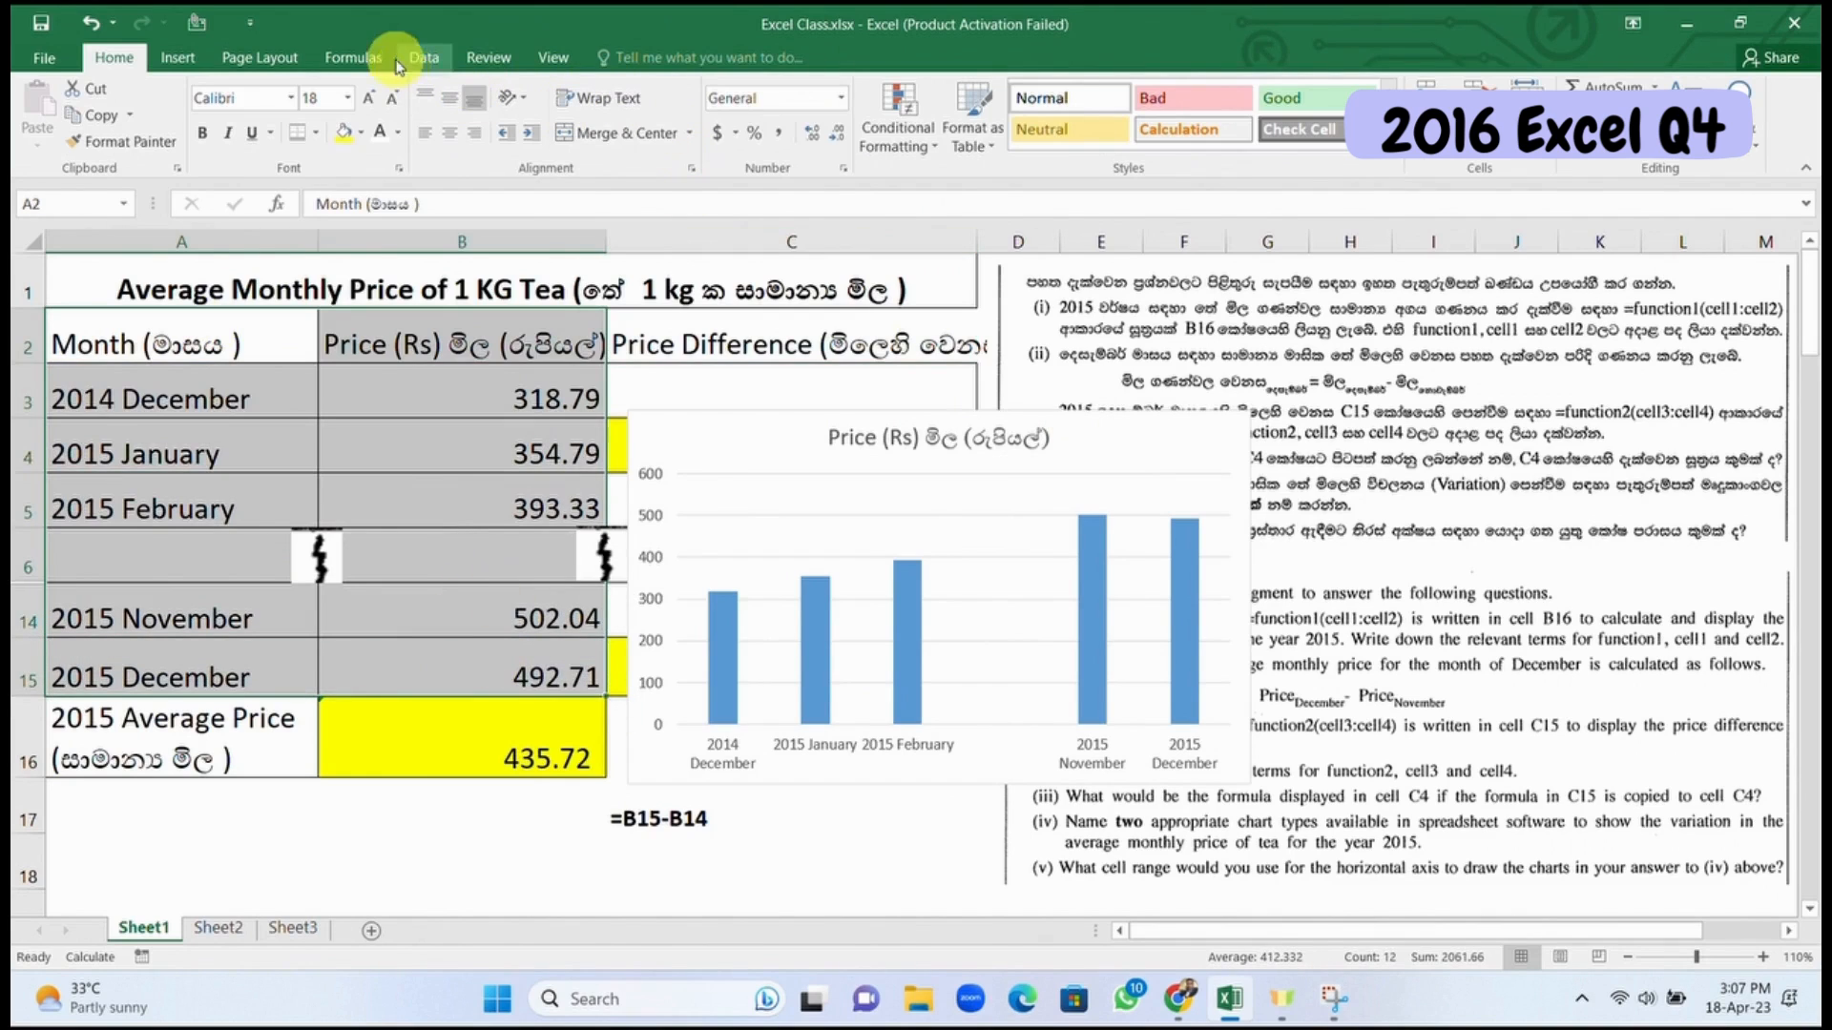
left_click(178, 59)
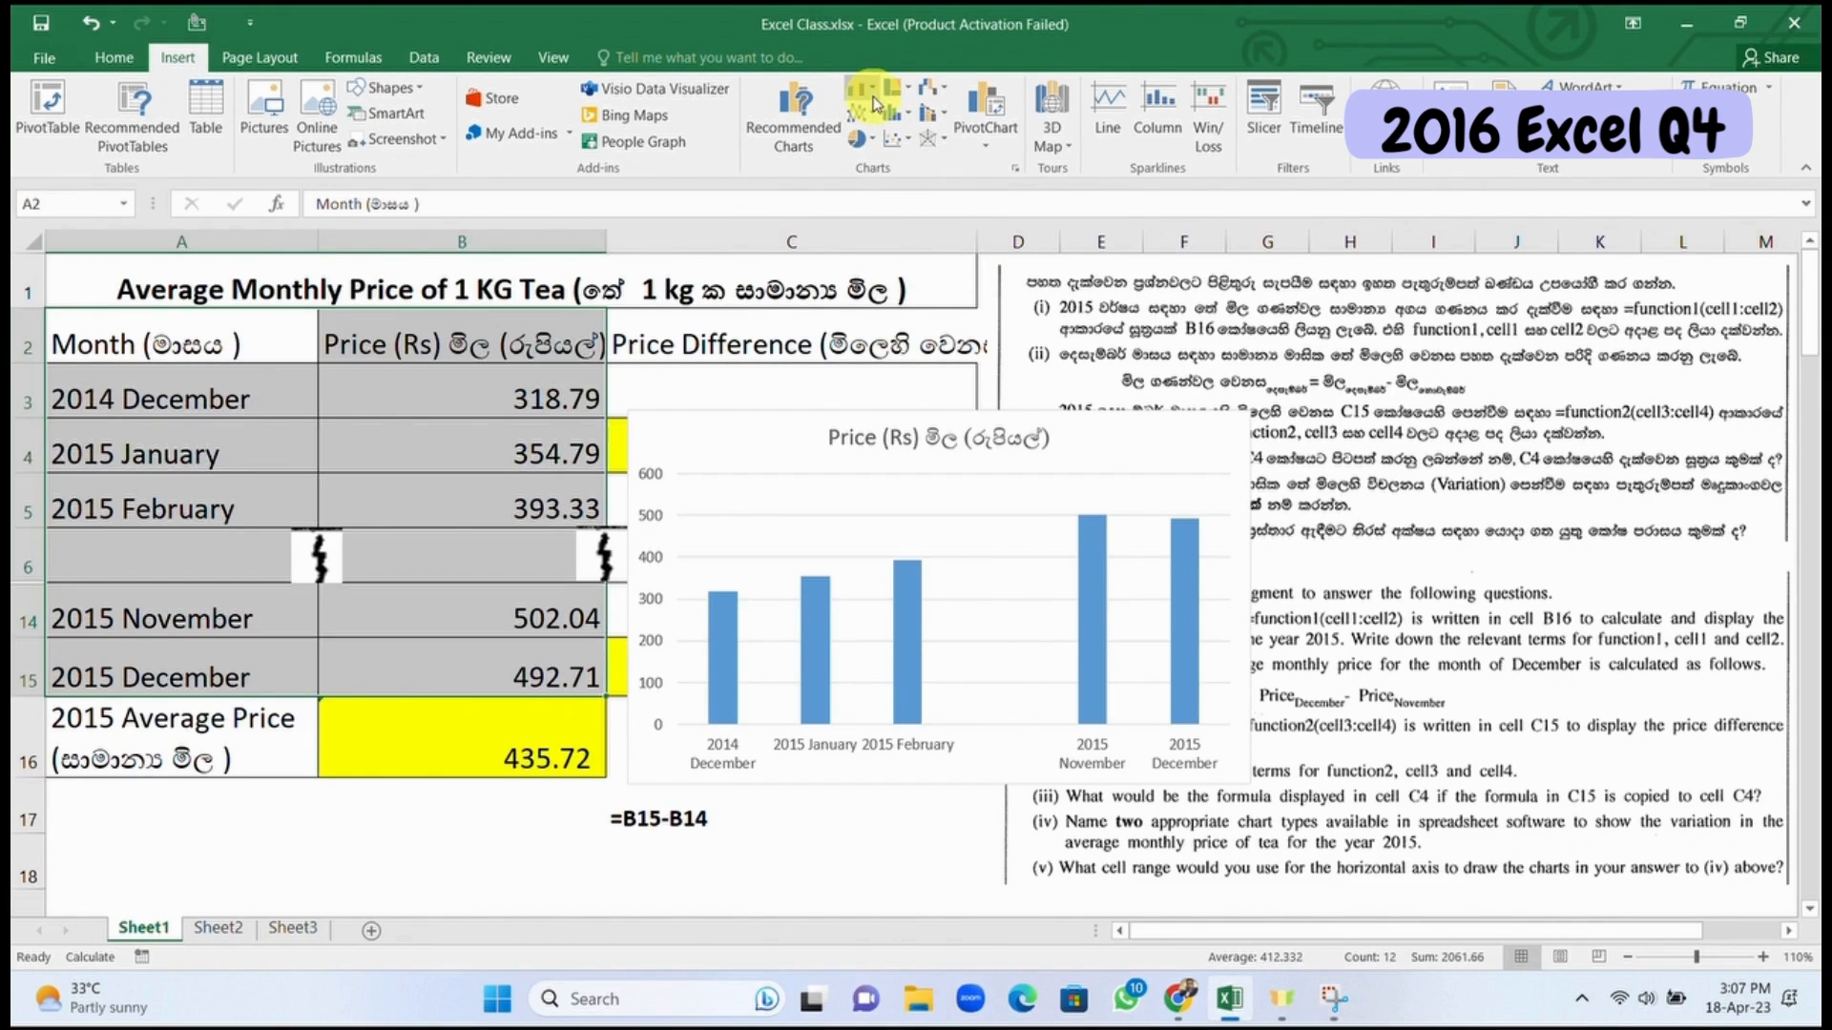
left_click(871, 99)
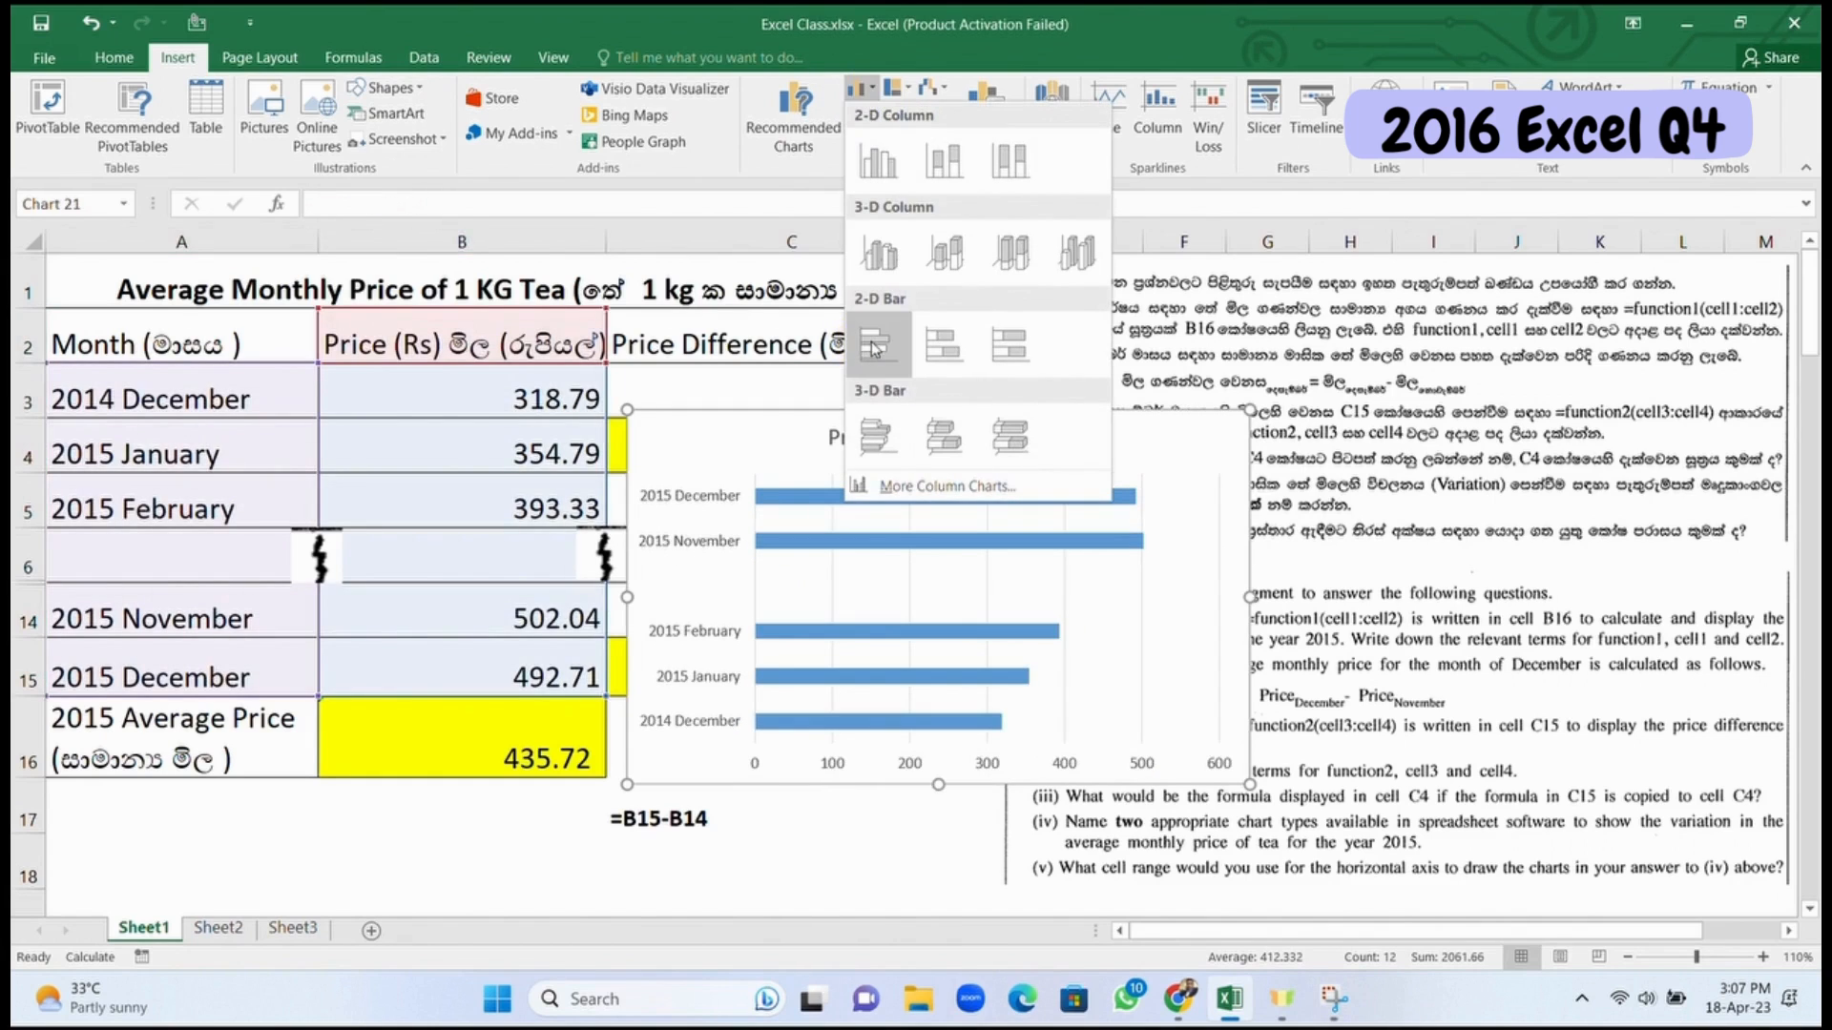
left_click(876, 349)
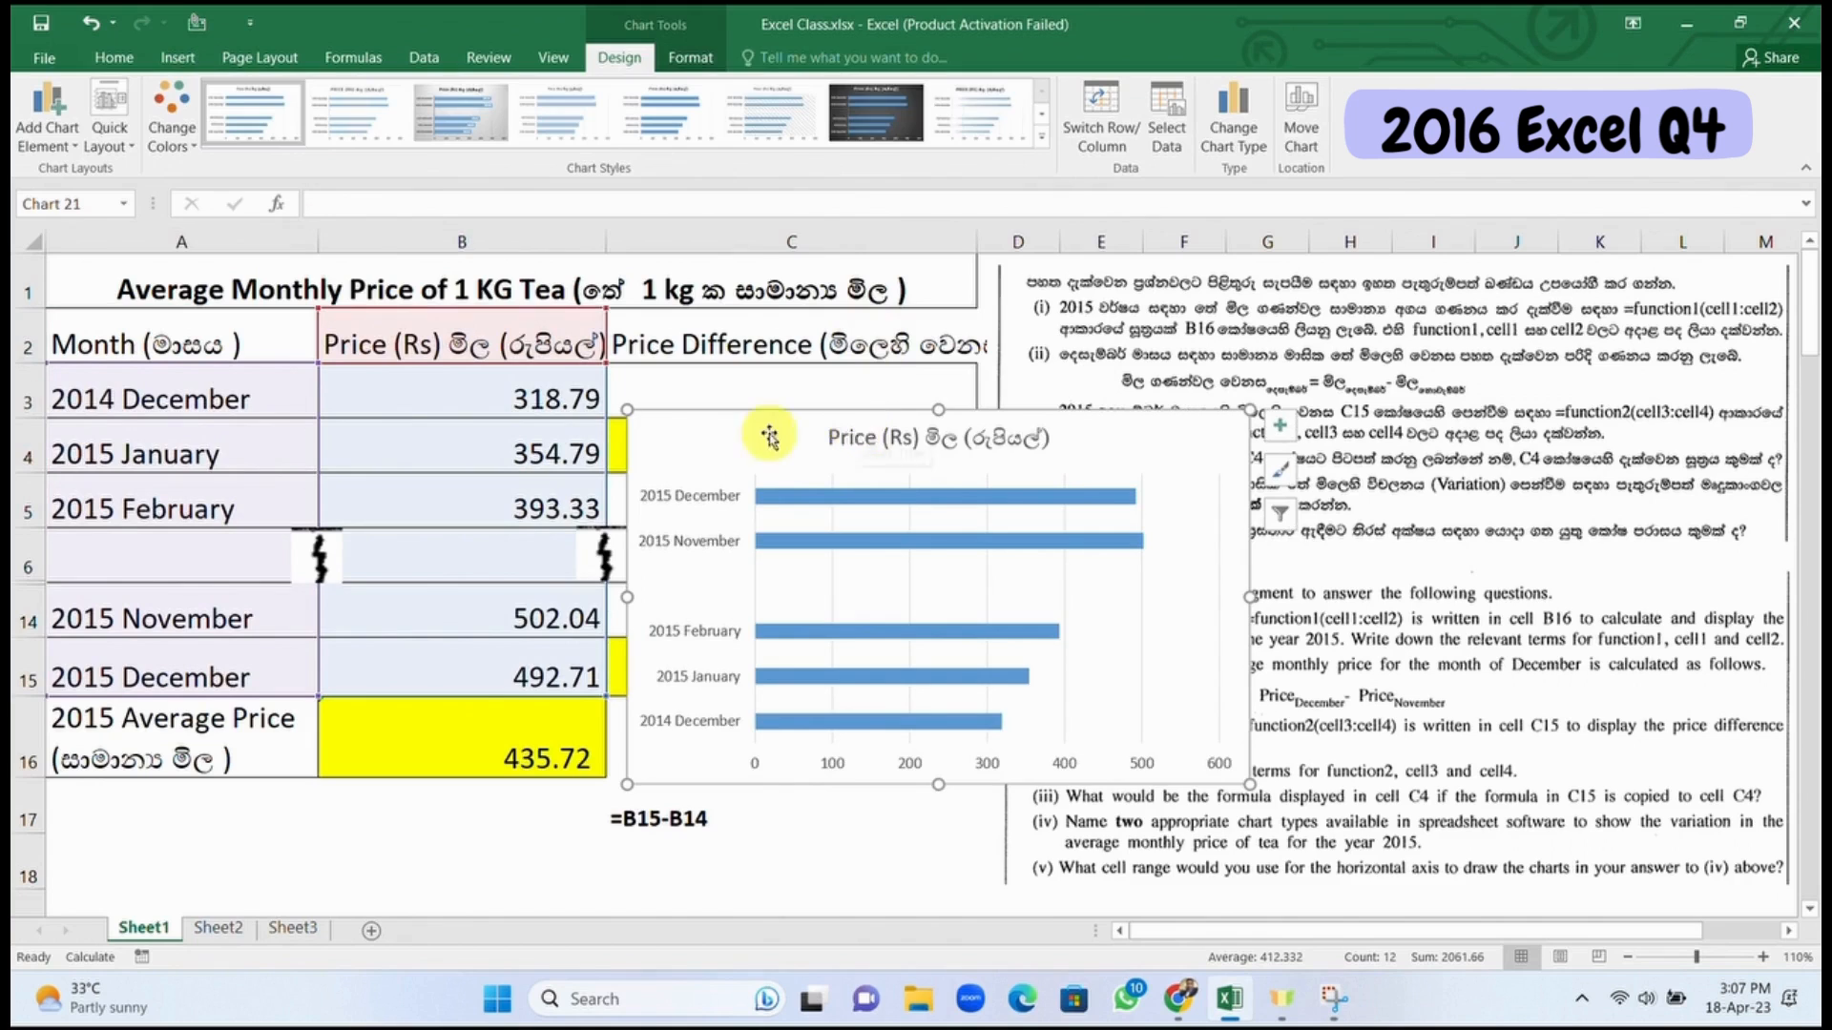
left_click_drag(743, 440, 160, 429)
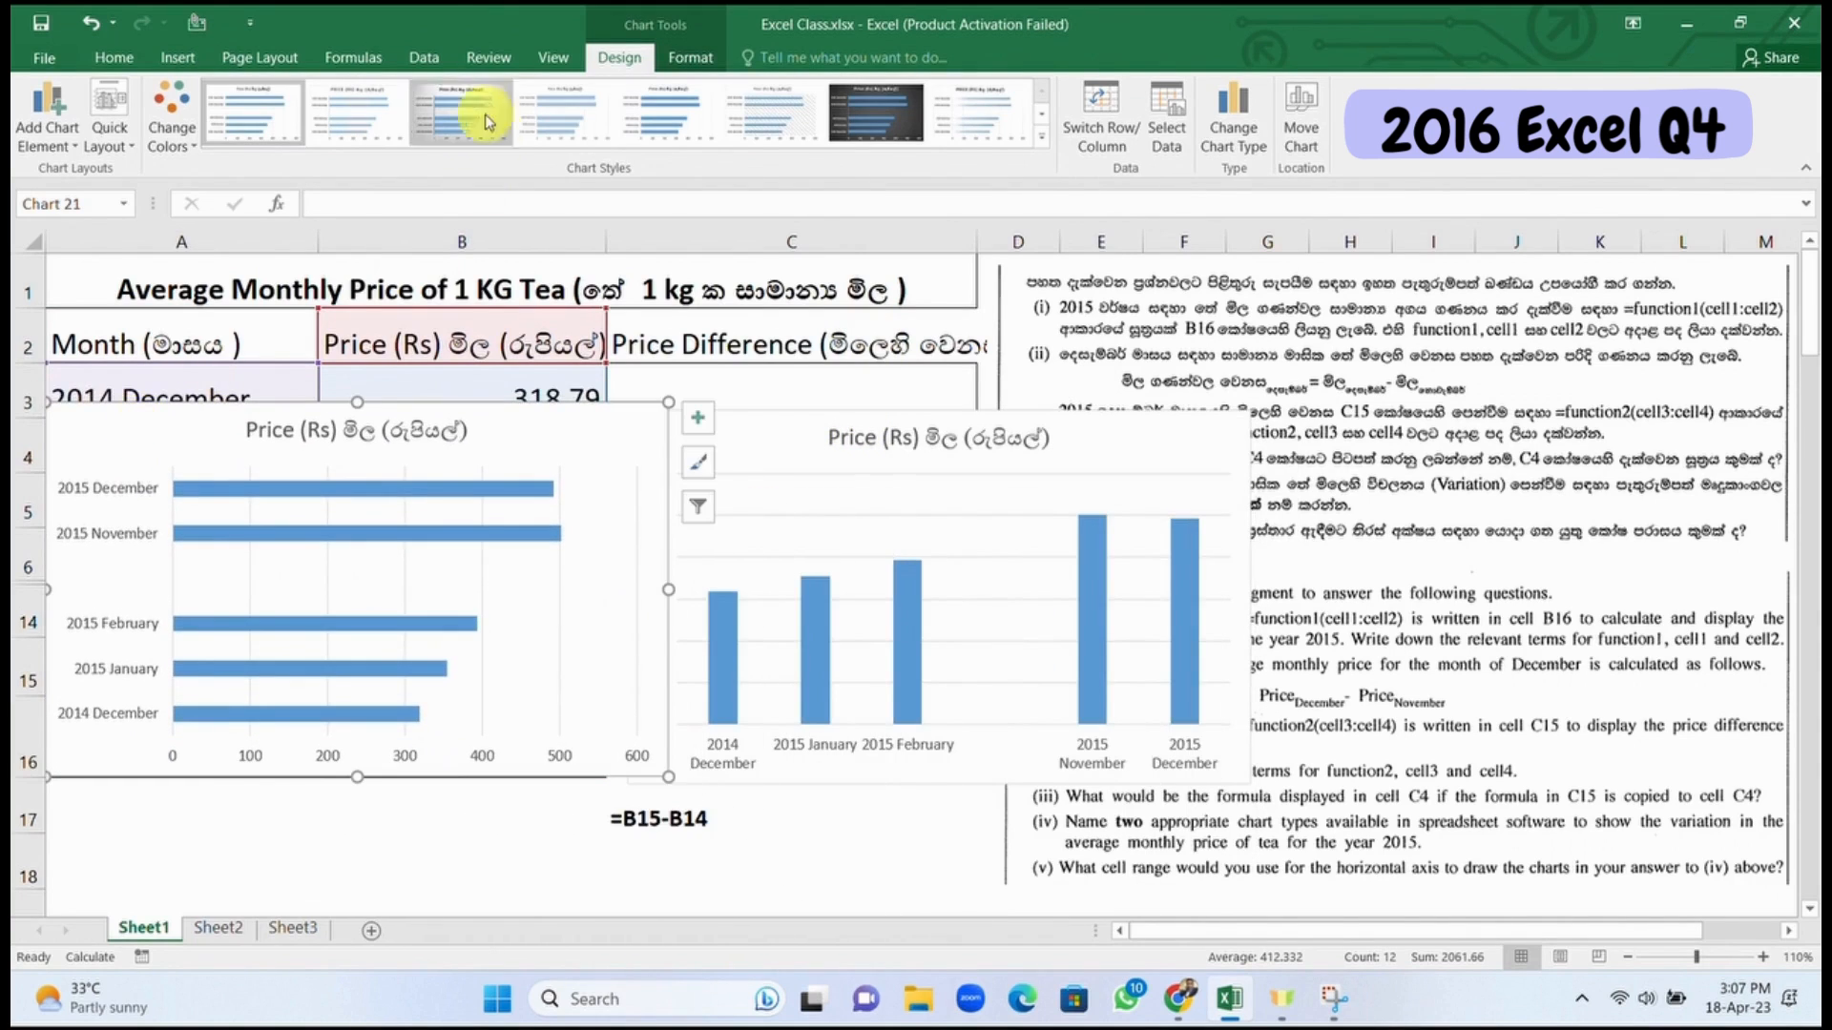
left_click(1488, 368)
left_click_drag(236, 351, 1565, 545)
Step: Insert a separate 2-D line chart from the month and price range A2:B15
left_click_drag(206, 349, 449, 658)
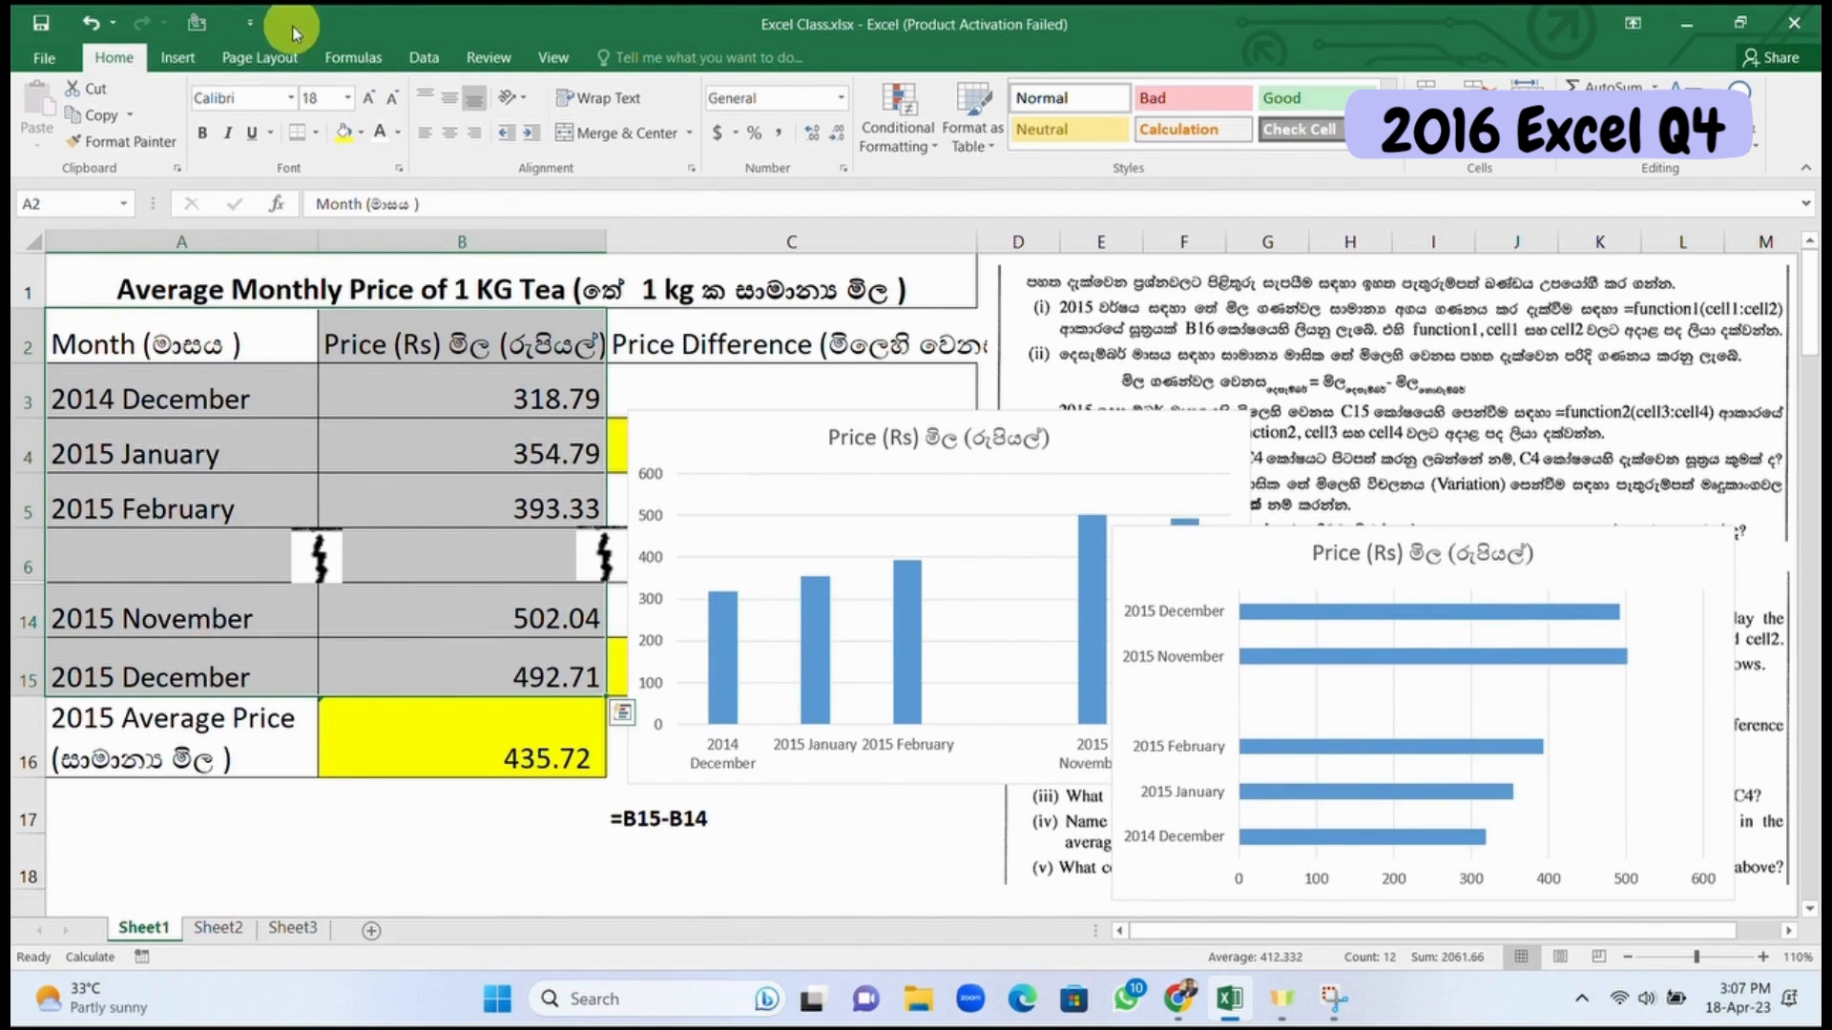
left_click(178, 60)
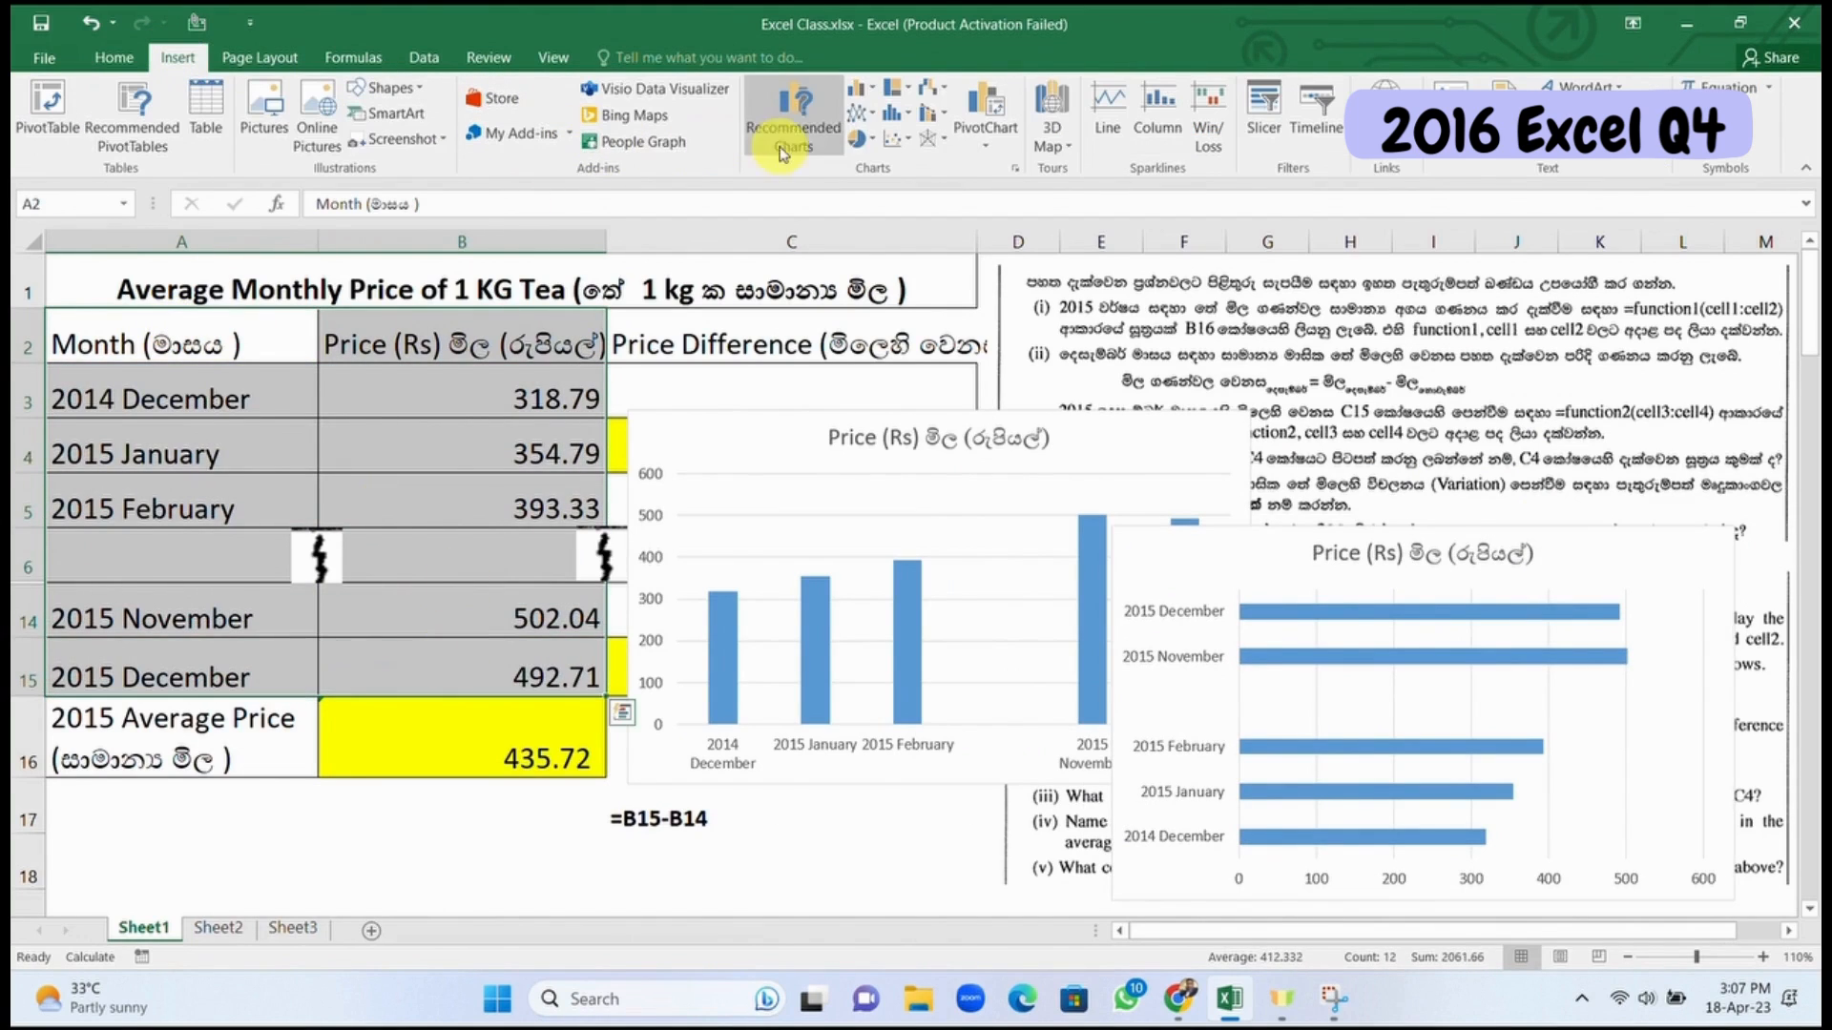
left_click(878, 116)
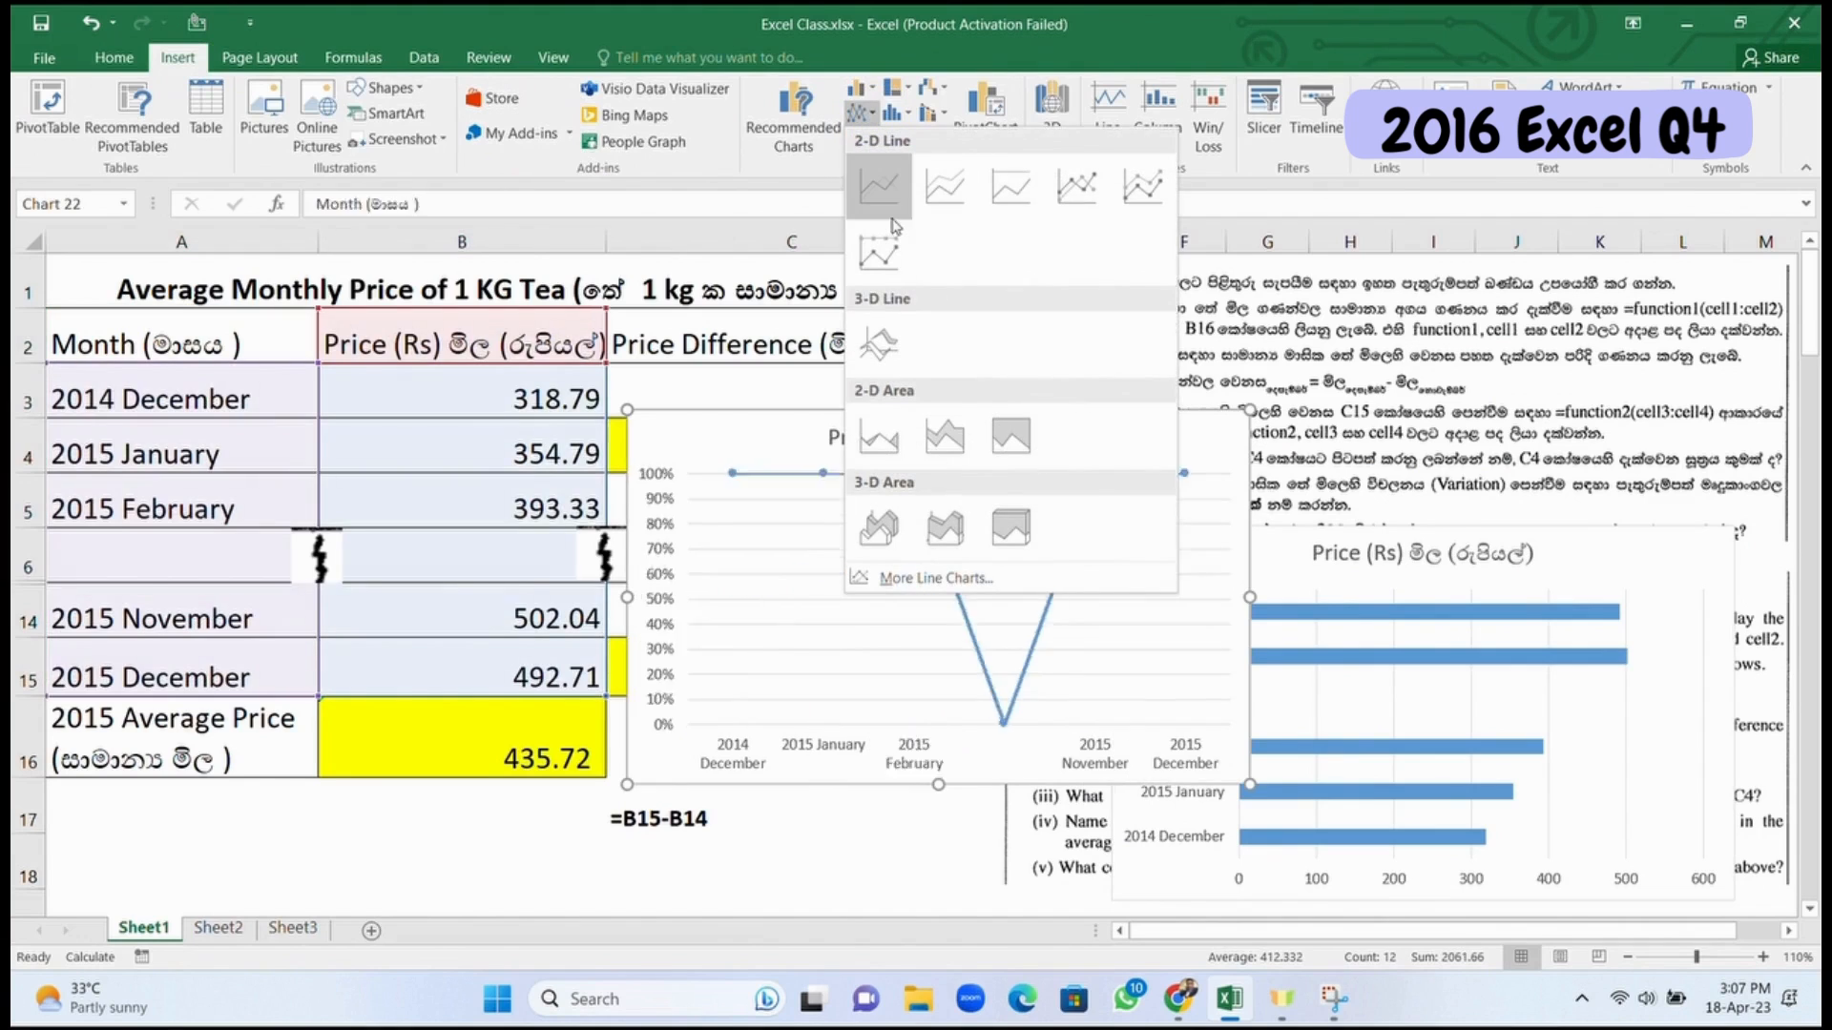
left_click(887, 204)
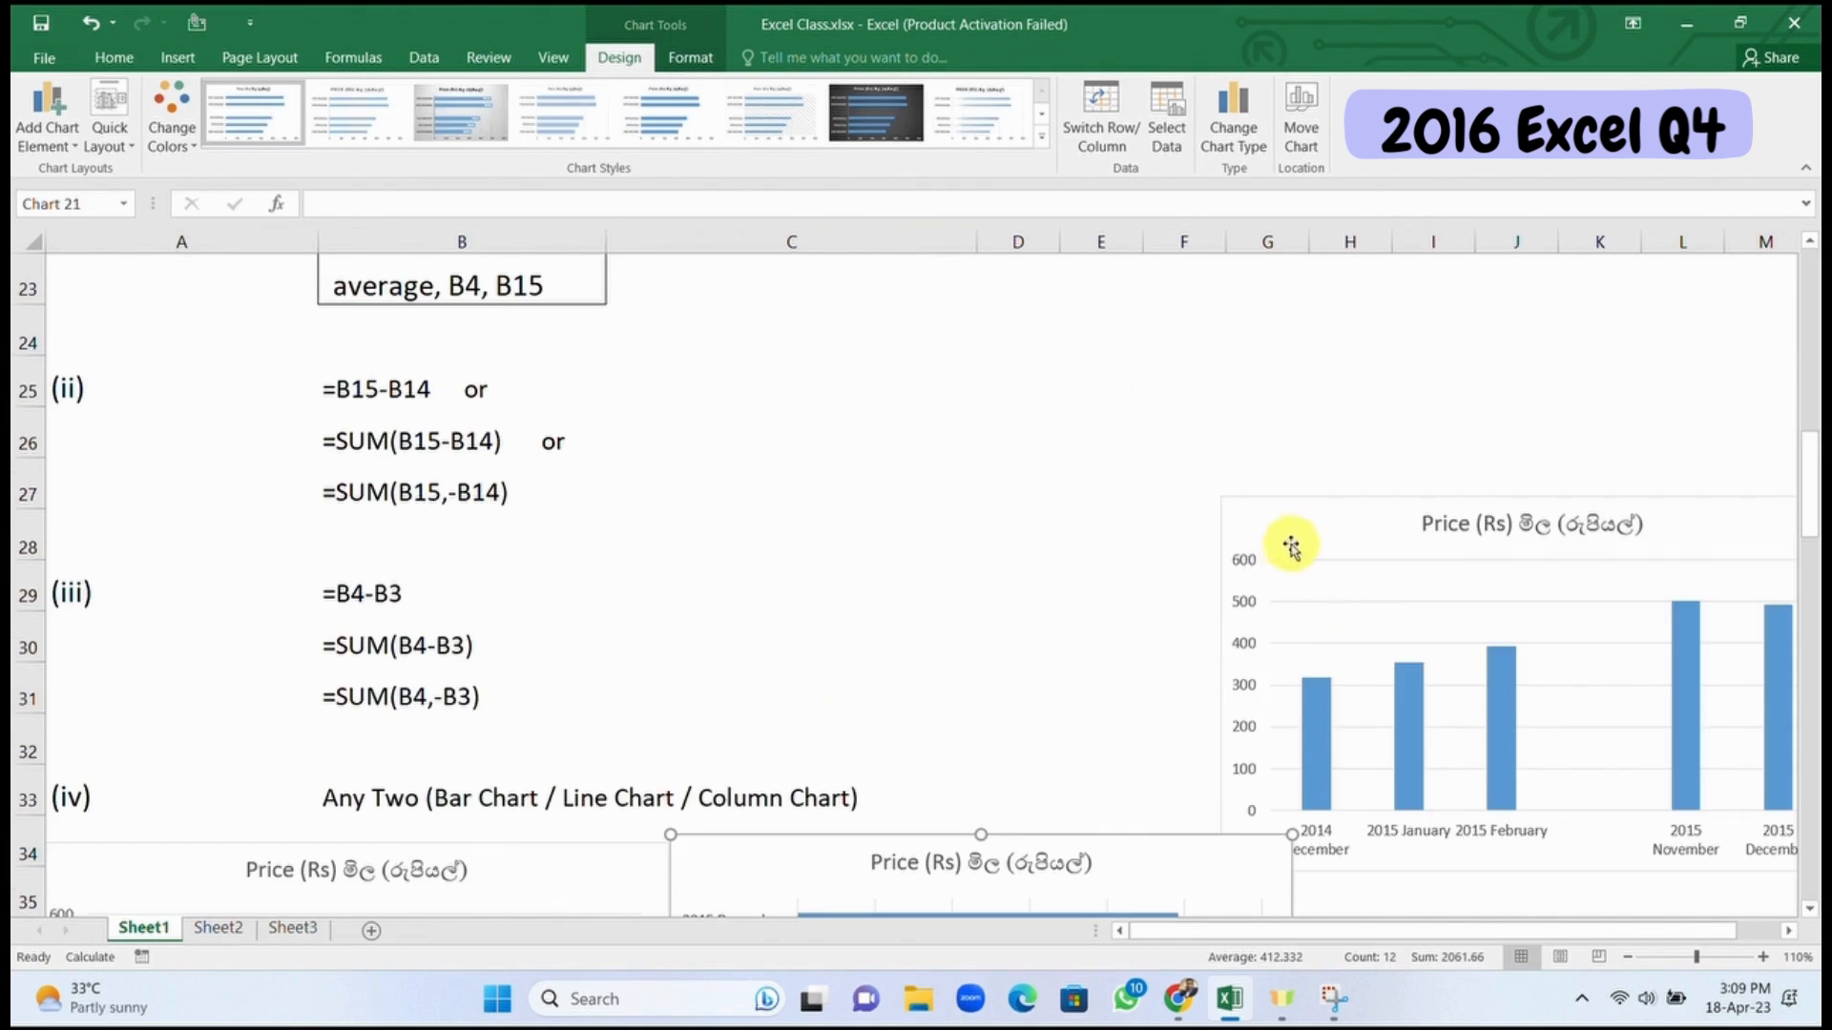
Step: Place the column chart beside the bar chart below the question (iv) answer and compare the line, bar and column charts
left_click_drag(1288, 544, 1389, 849)
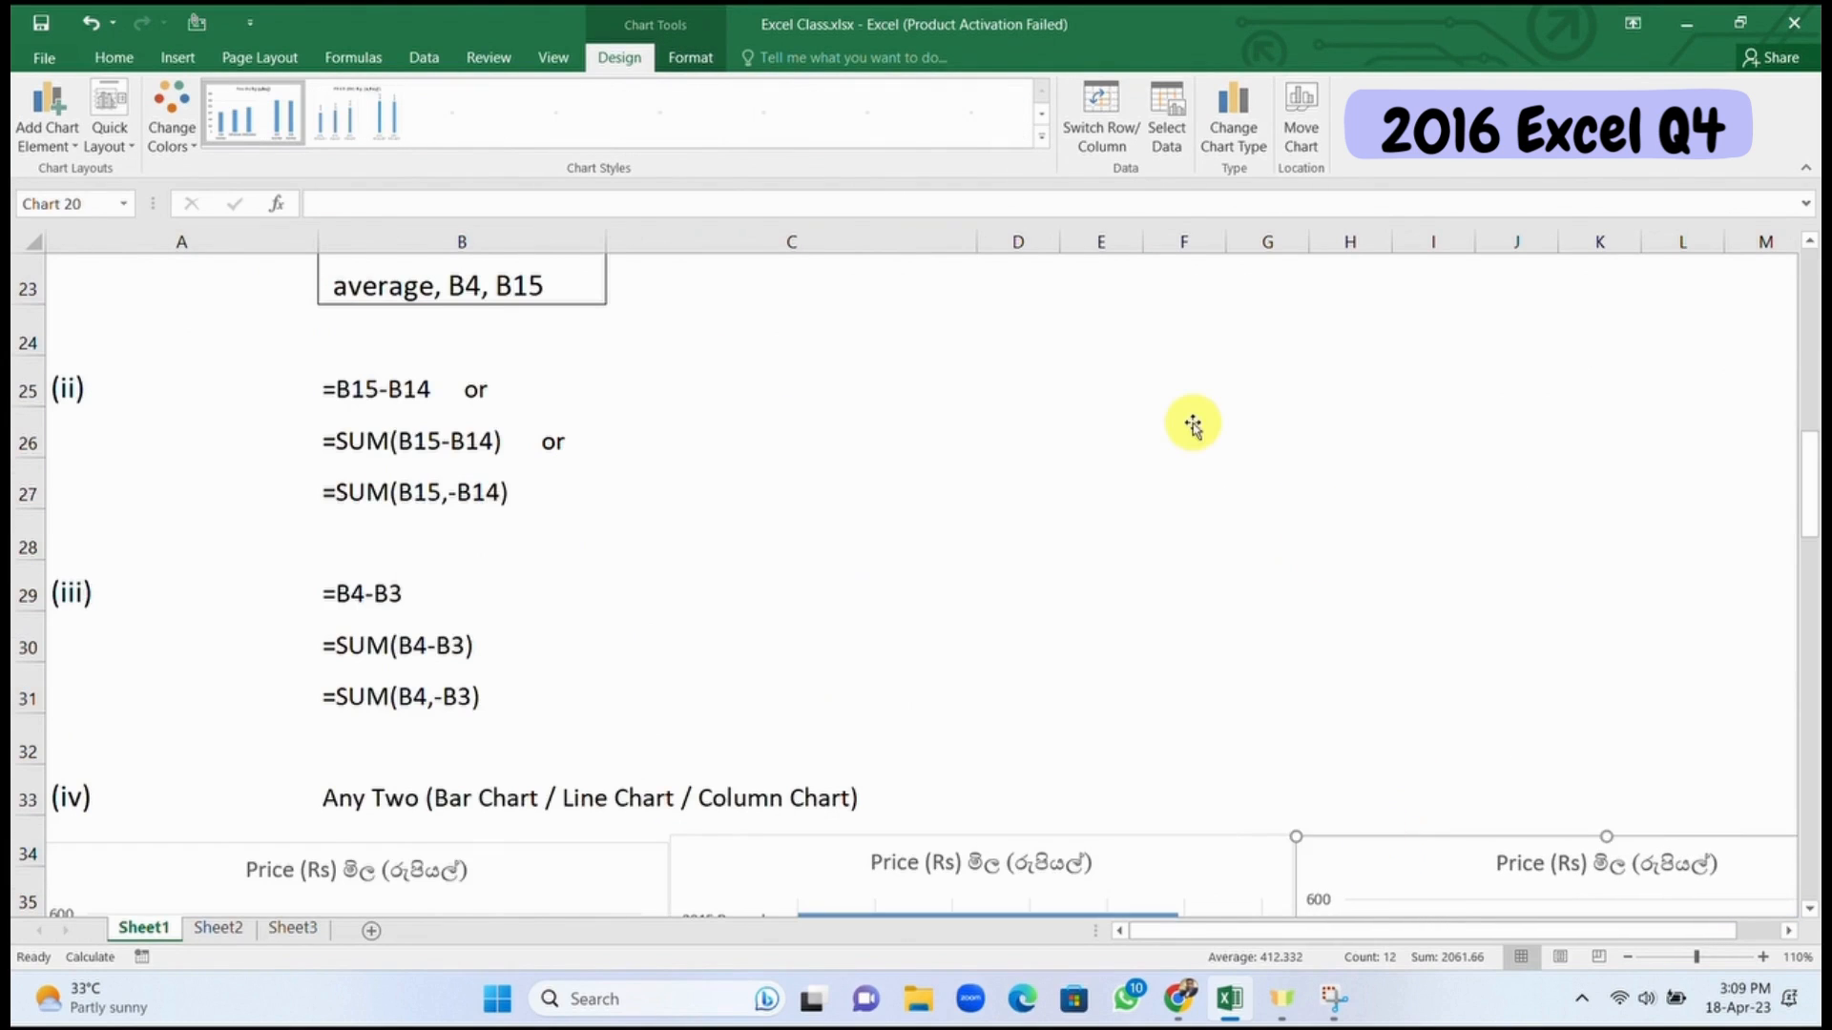
scroll(1128, 392, "up", 1)
scroll(1105, 396, "down", 3)
scroll(1105, 396, "down", 1)
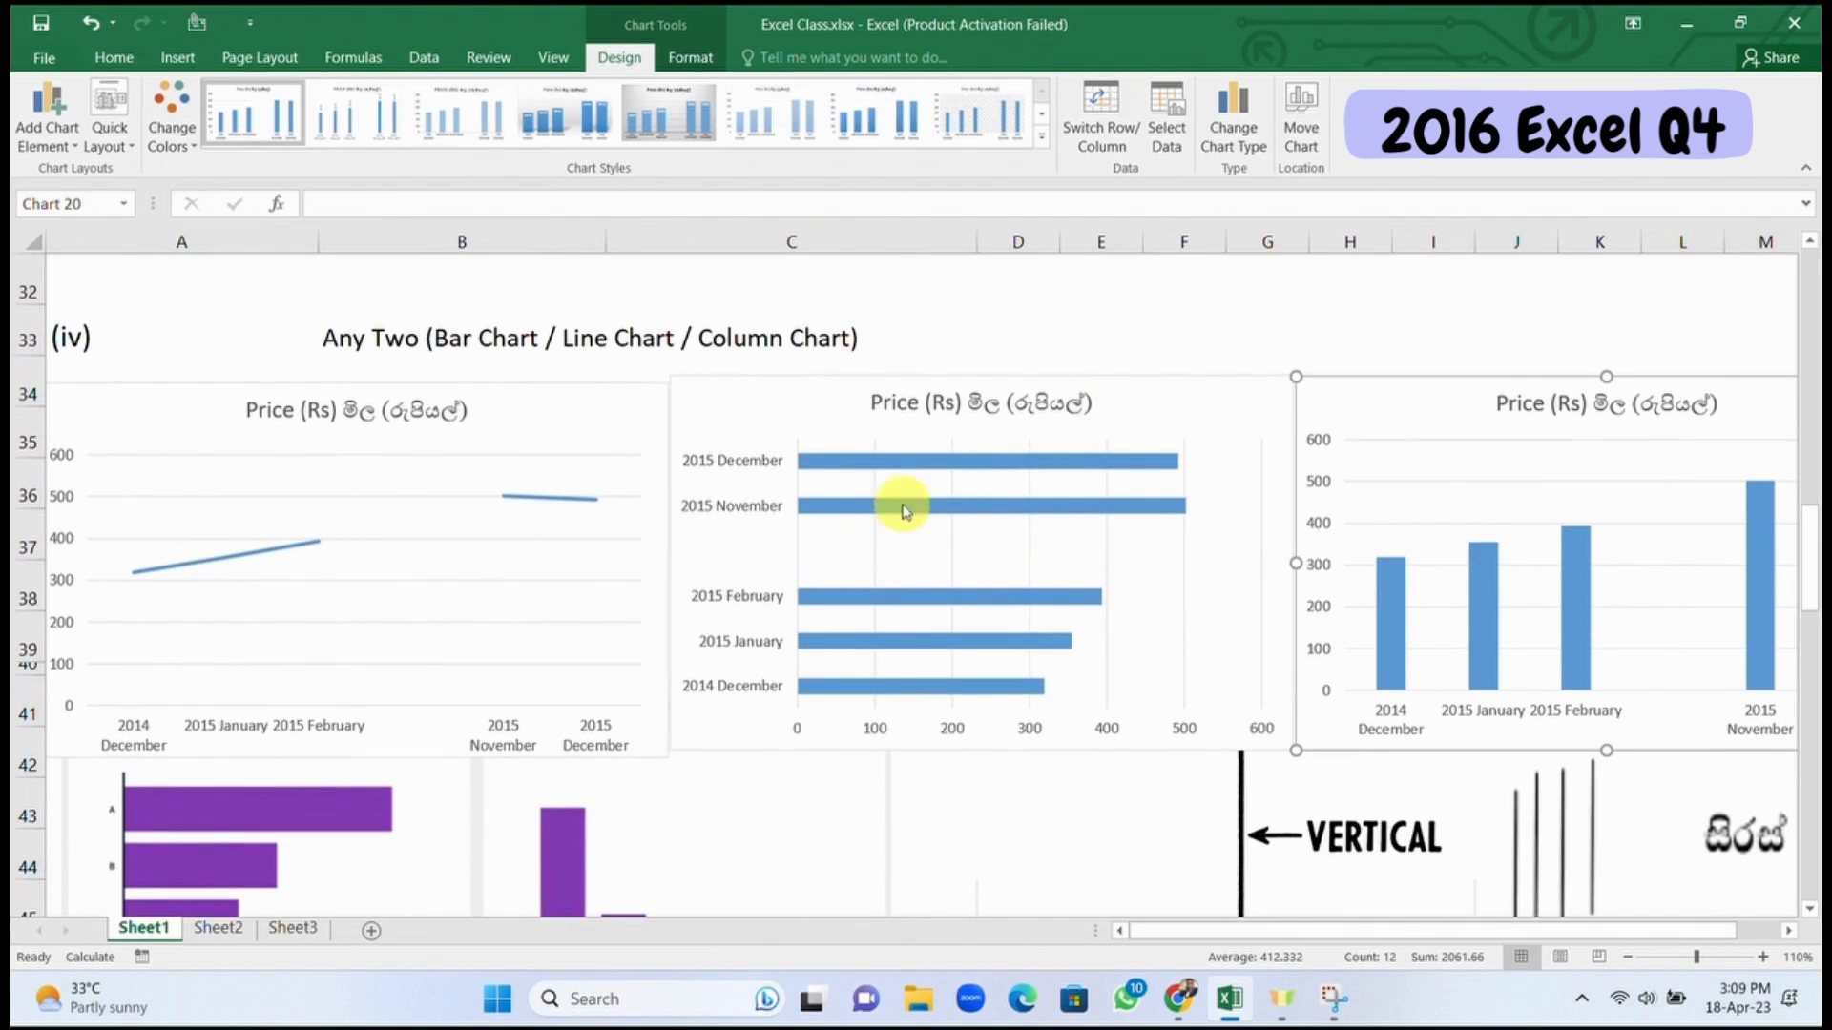
scroll(1035, 525, "down", 1)
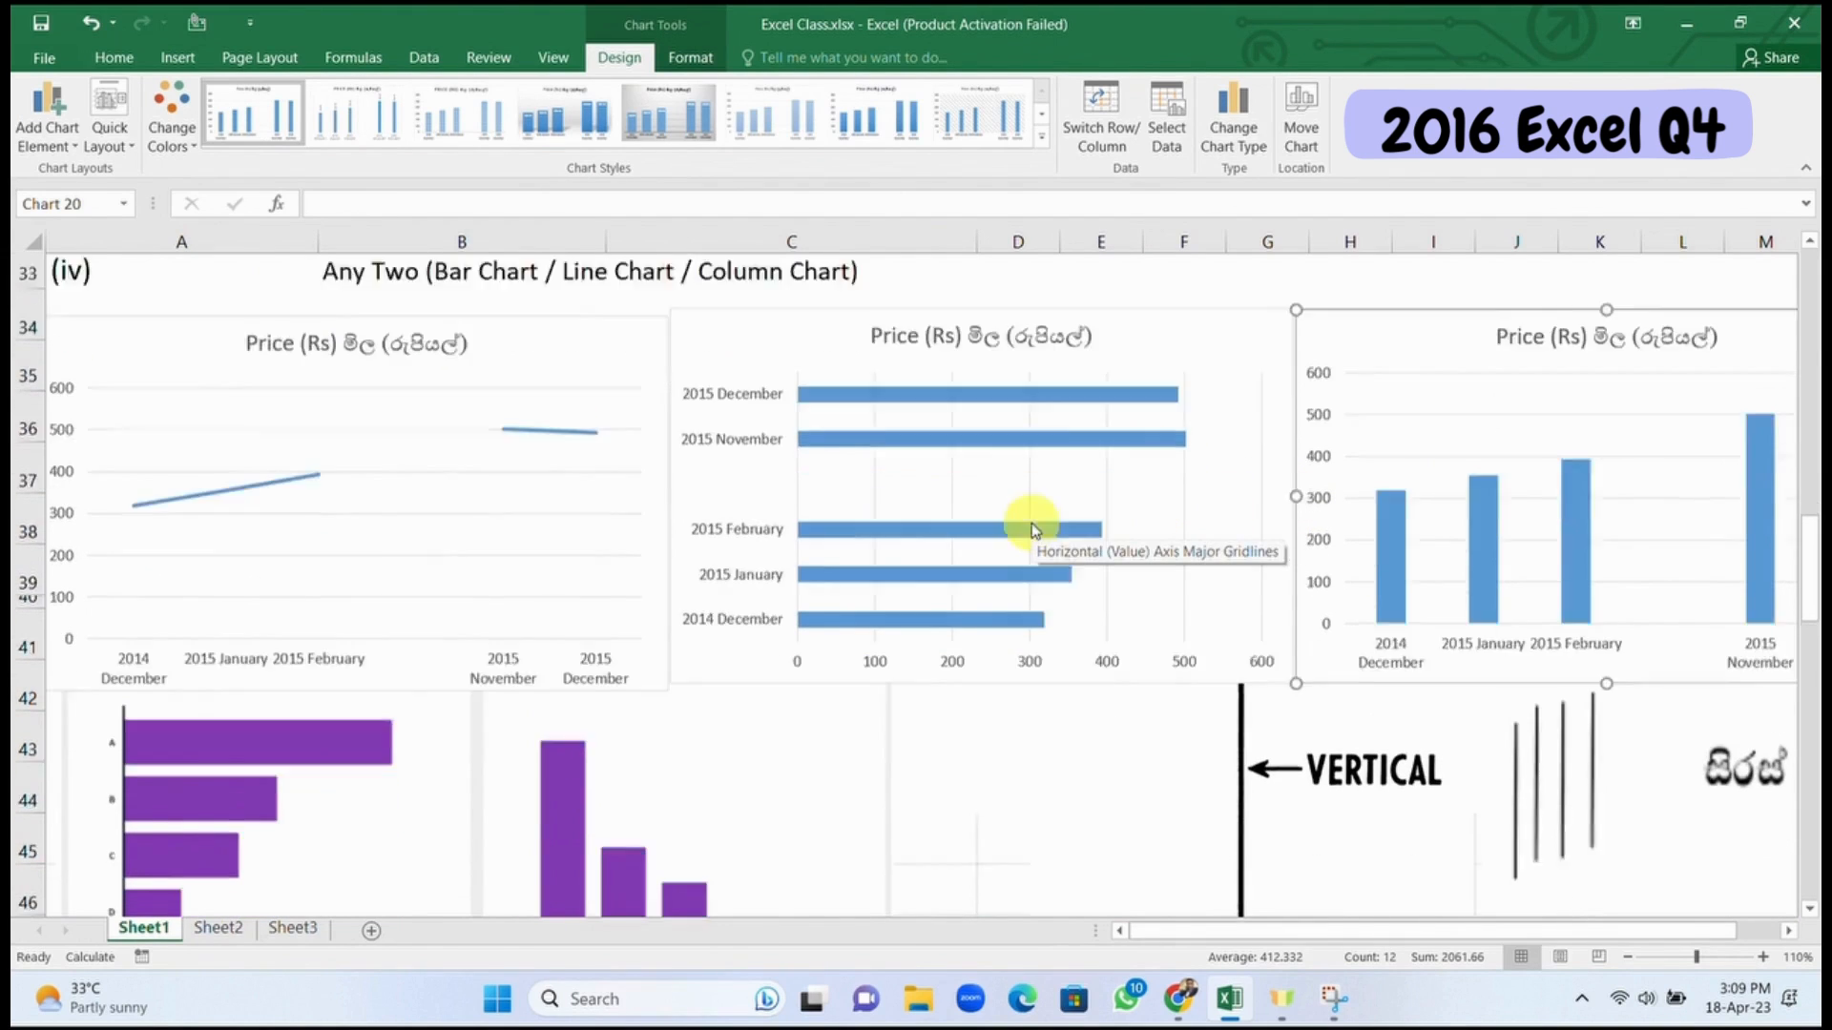
scroll(1557, 506, "up", 2)
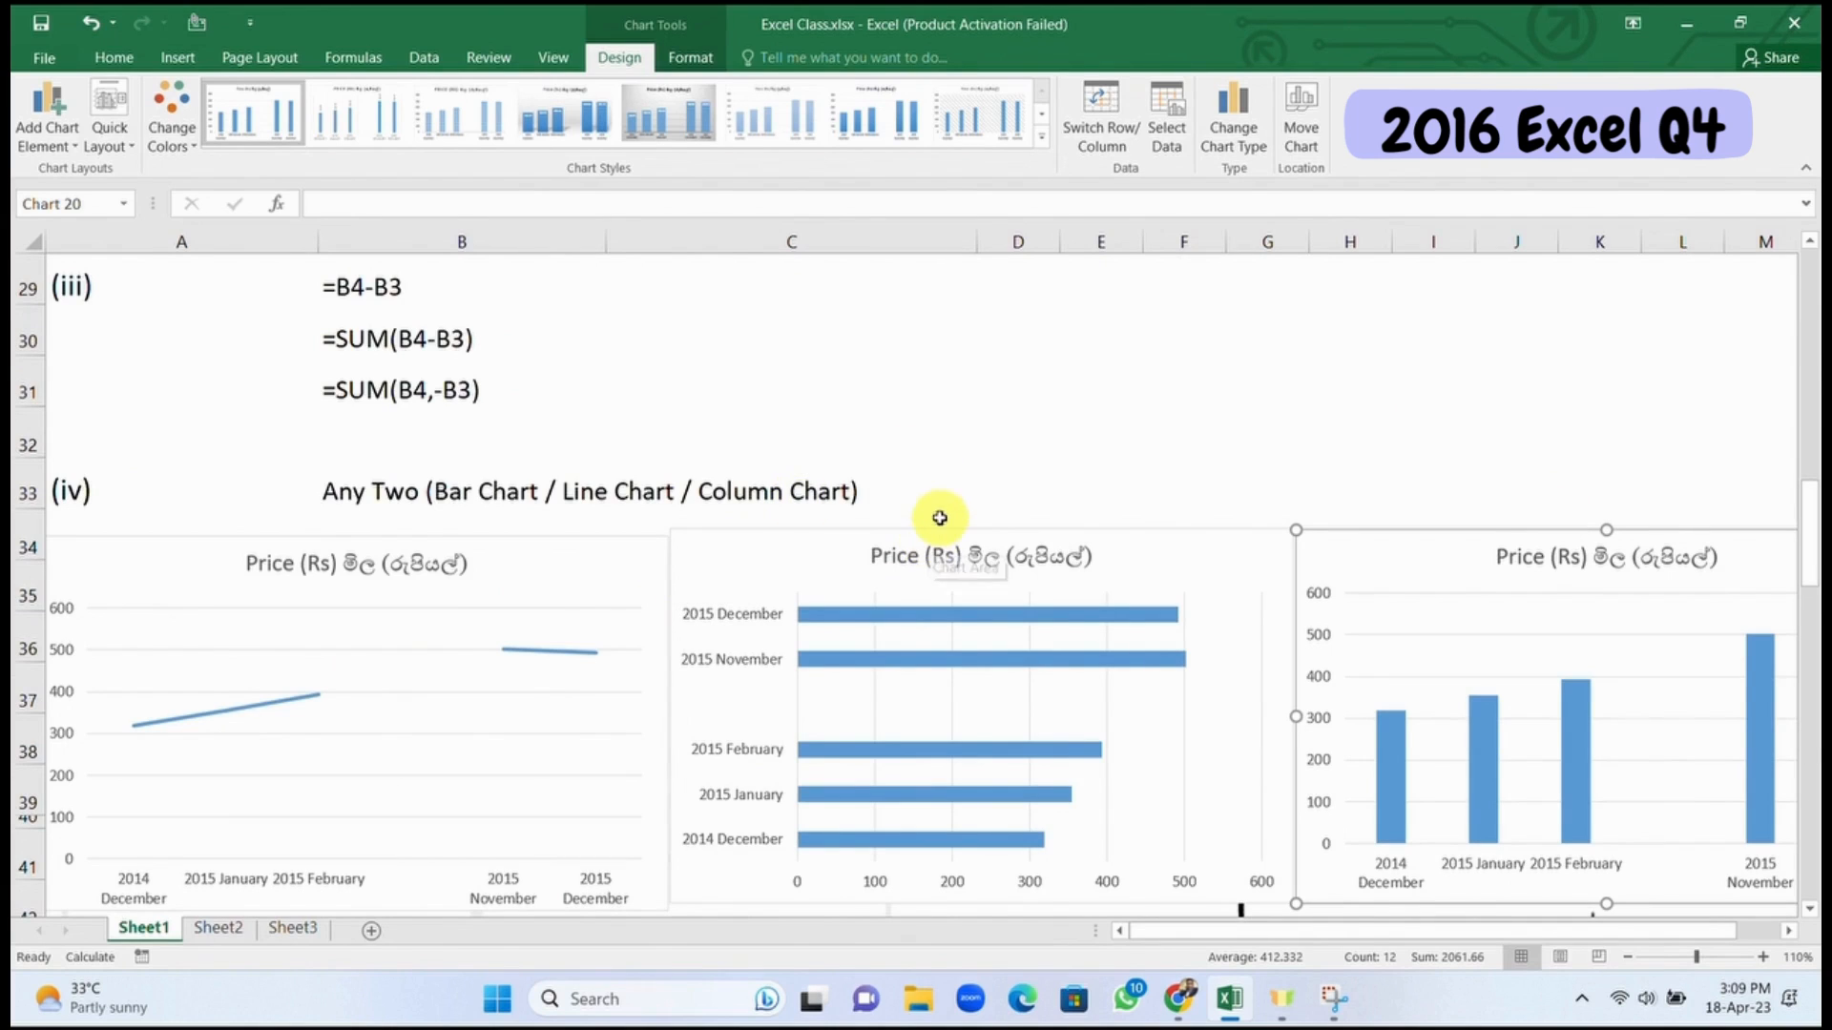
Step: Delete the line chart and the bar chart below the question (iv) answer, keeping only the column chart
left_click(469, 565, "ctrl")
left_click(964, 572, "ctrl")
left_click(1498, 603, "ctrl")
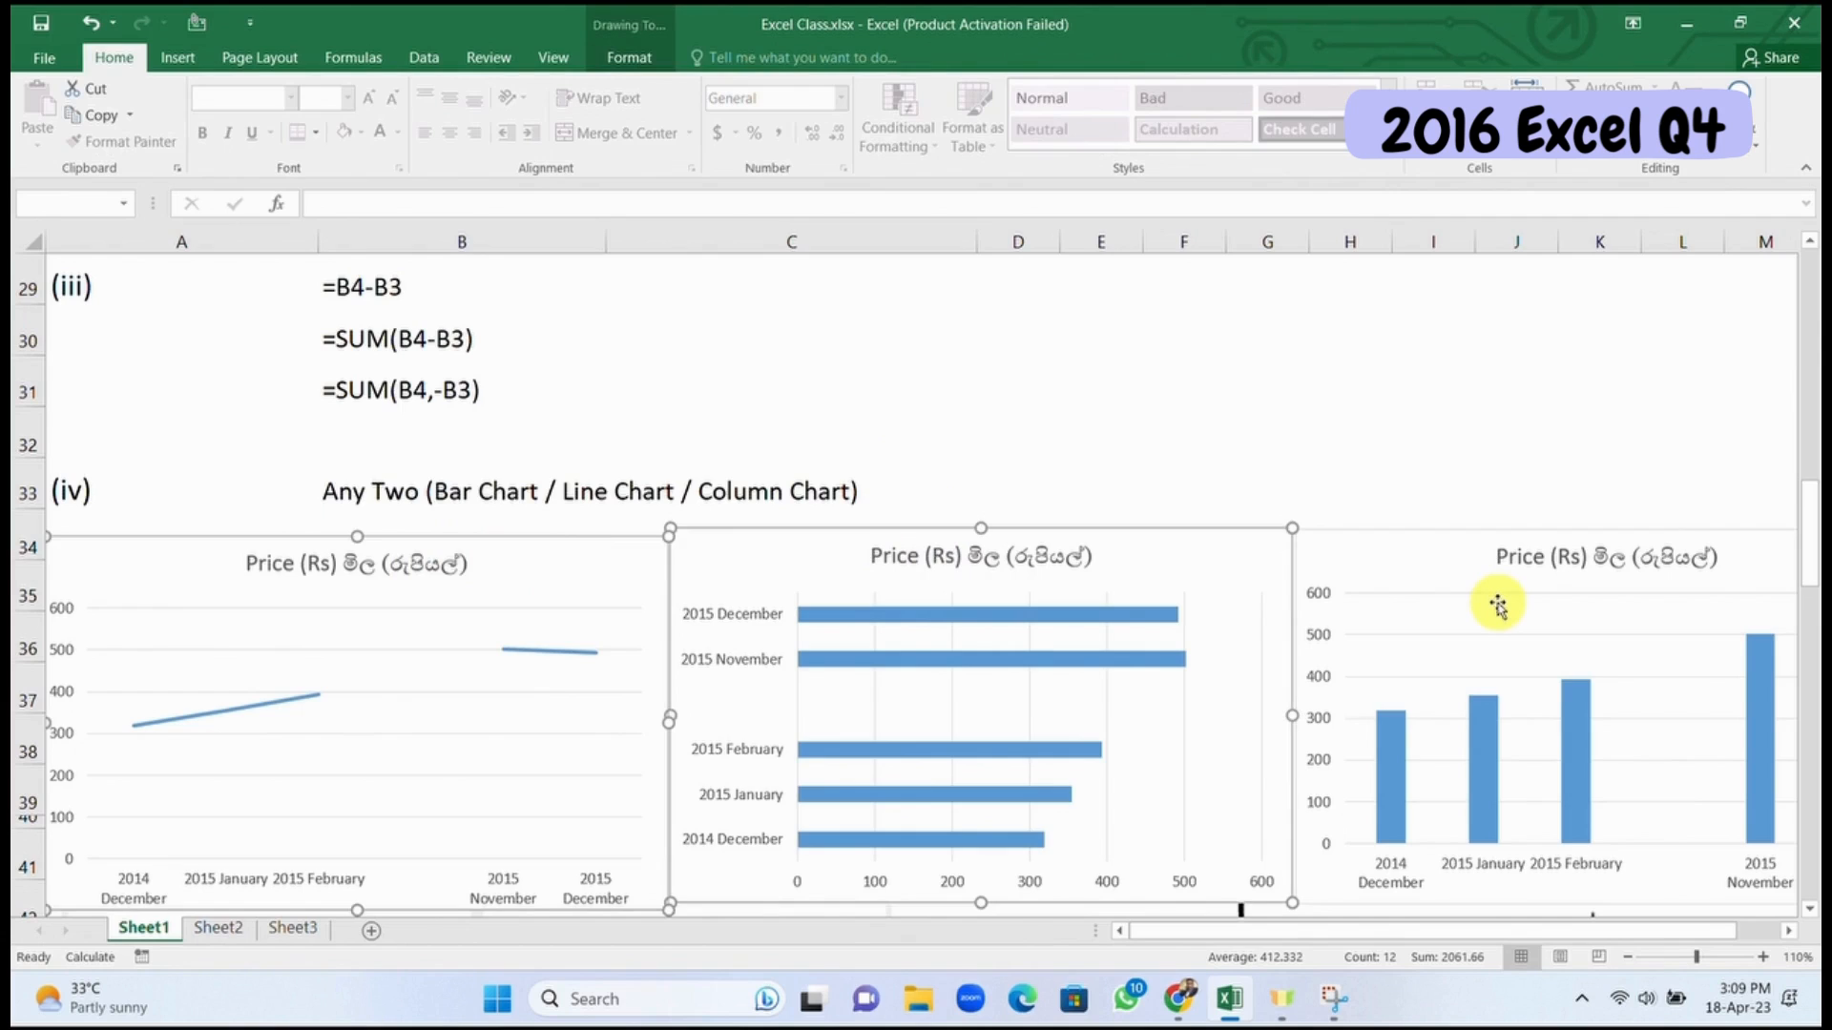
key("Delete")
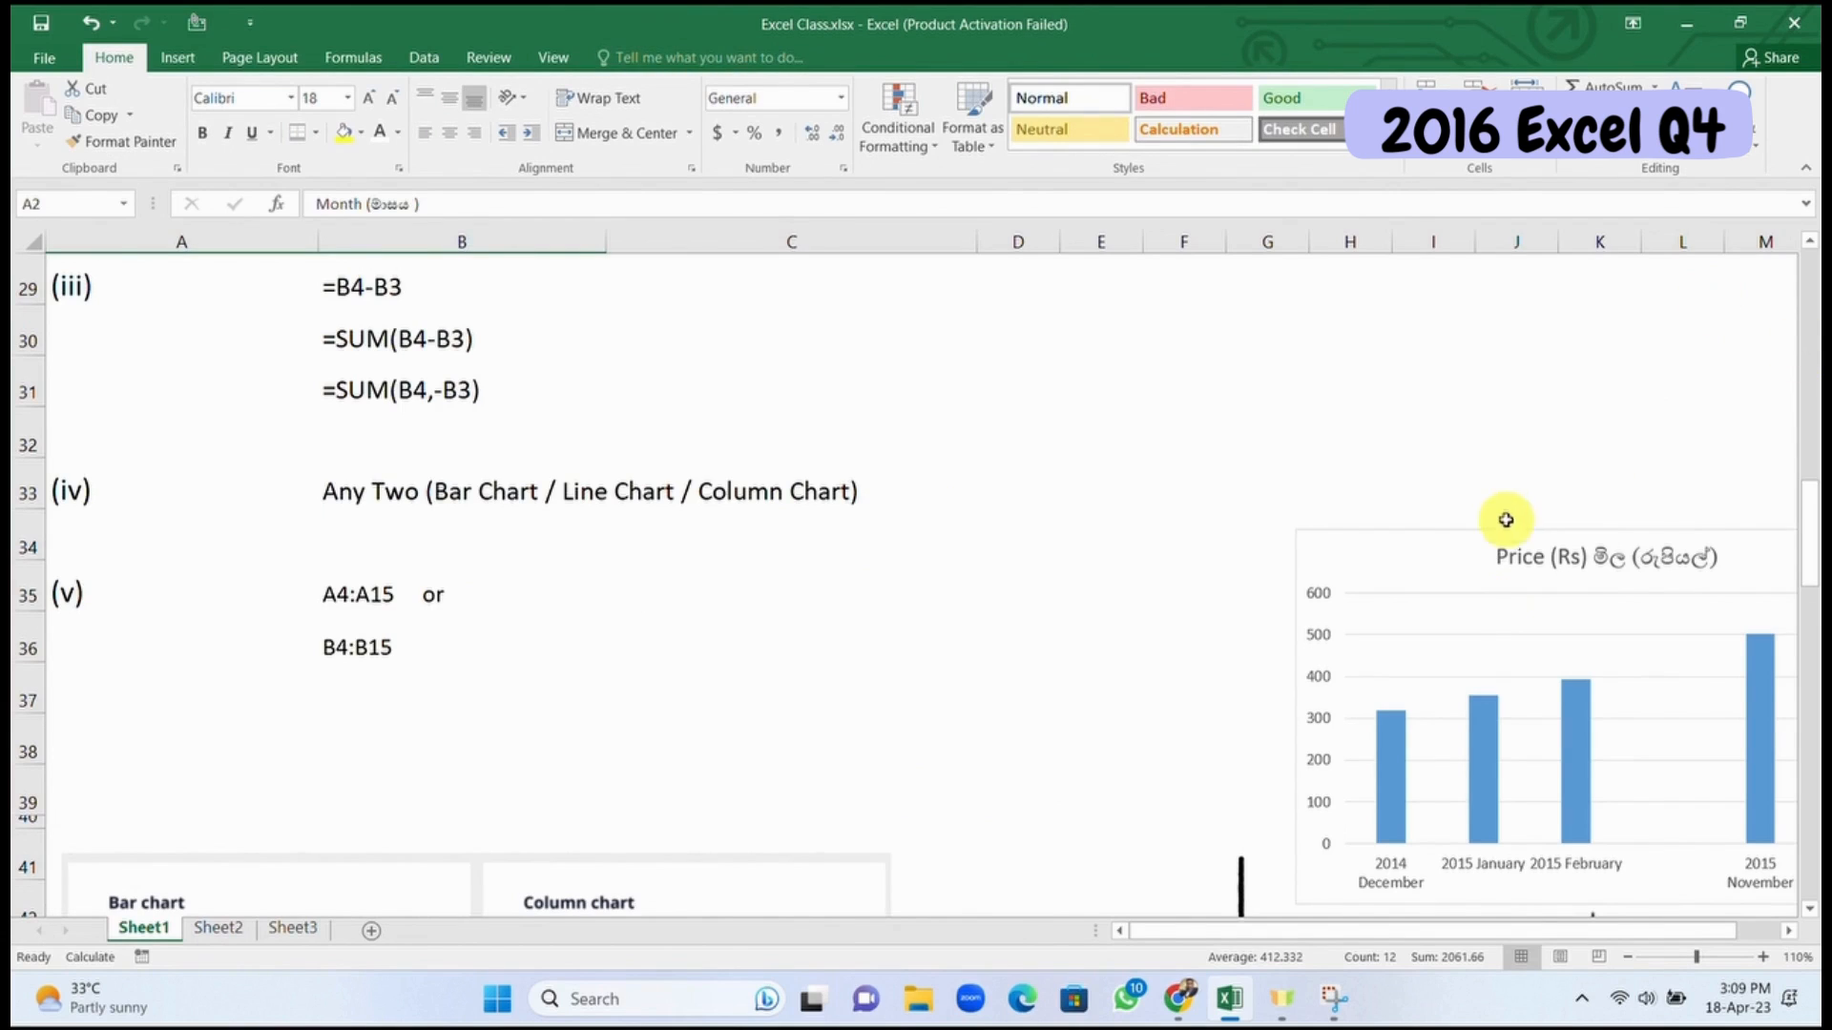
left_click(1460, 559)
Step: Read question (v) on the charts' horizontal-axis range and highlight the month and price columns it concerns
left_click(361, 593)
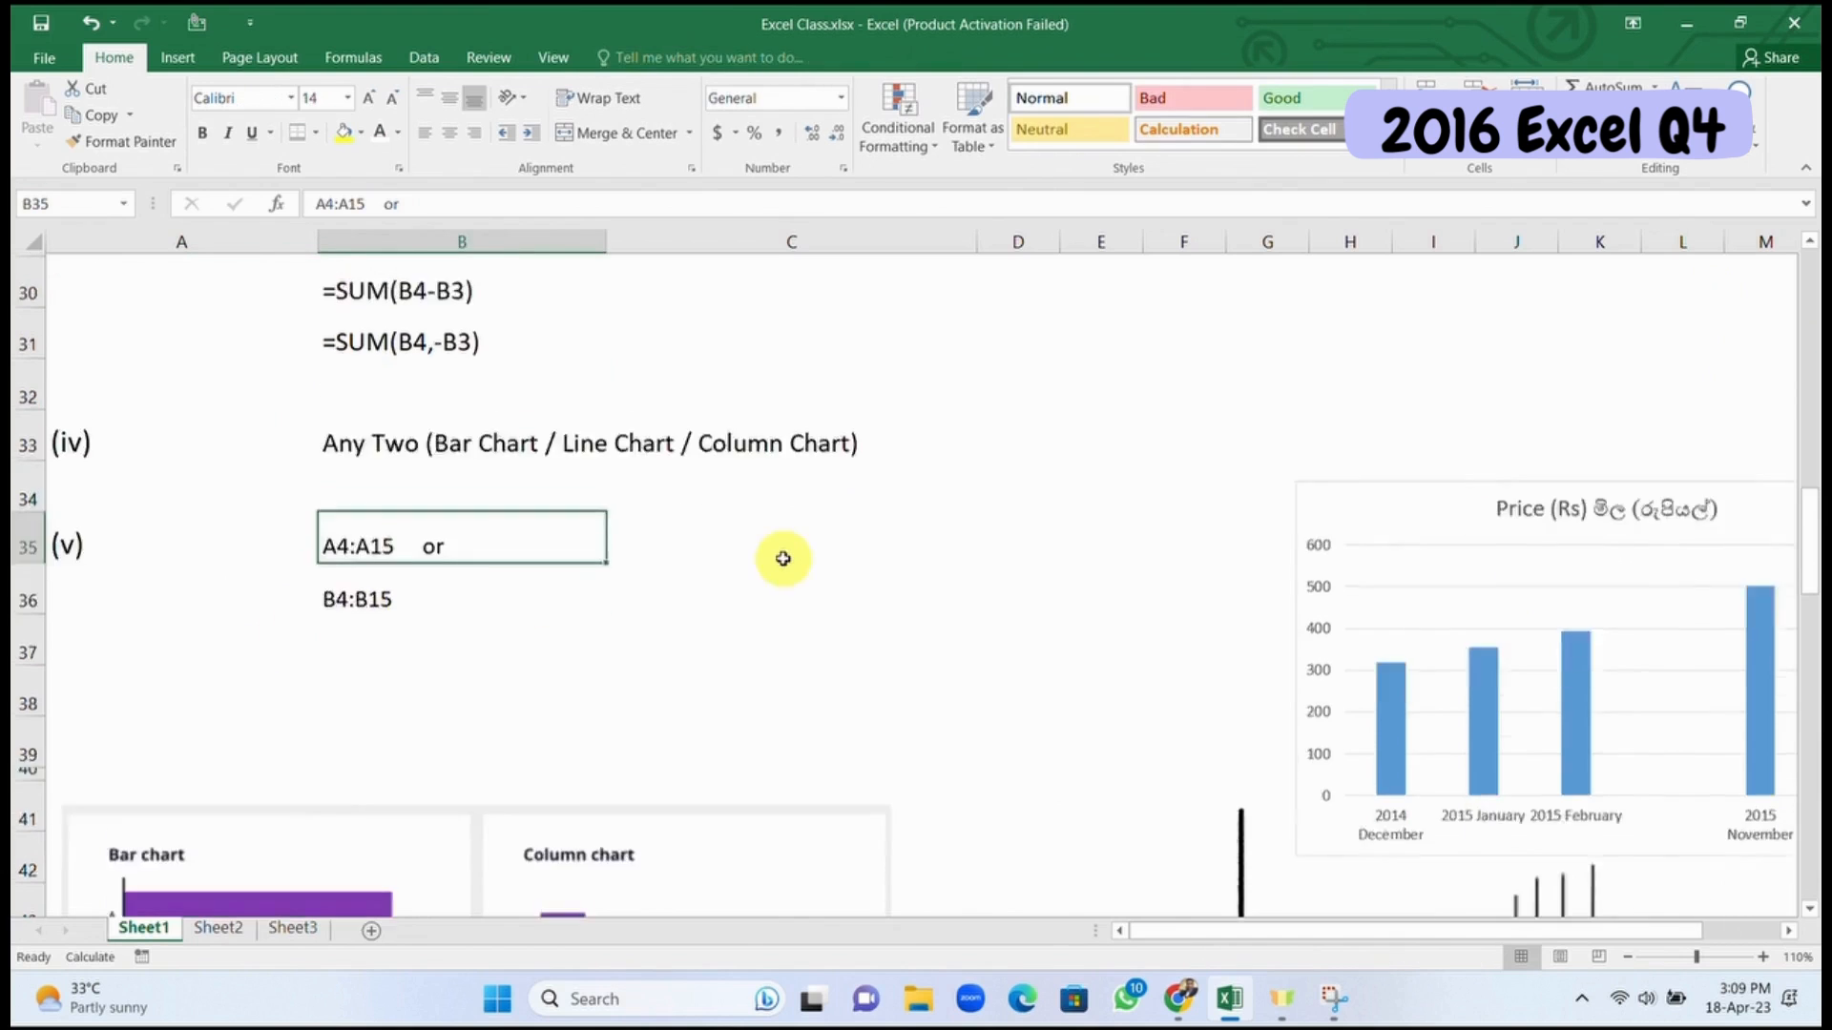
scroll(850, 556, "up", 9)
scroll(856, 560, "up", 1)
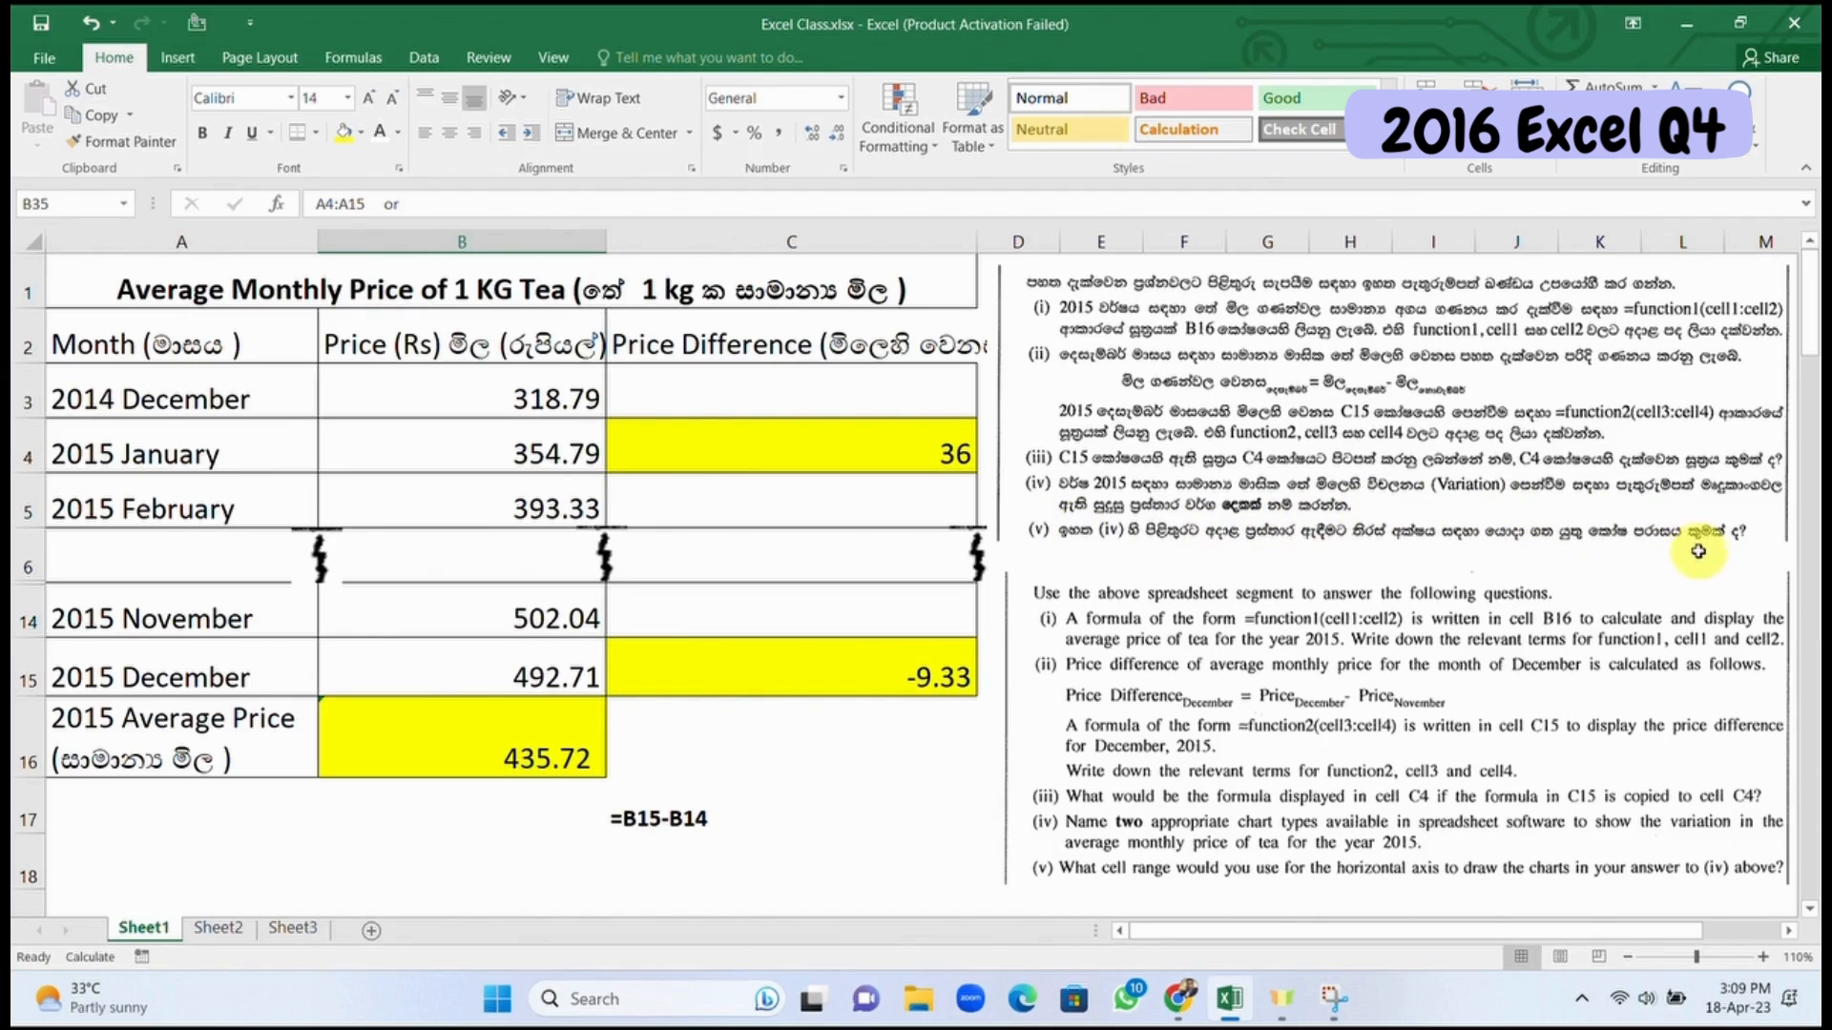
scroll(1702, 552, "down", 1)
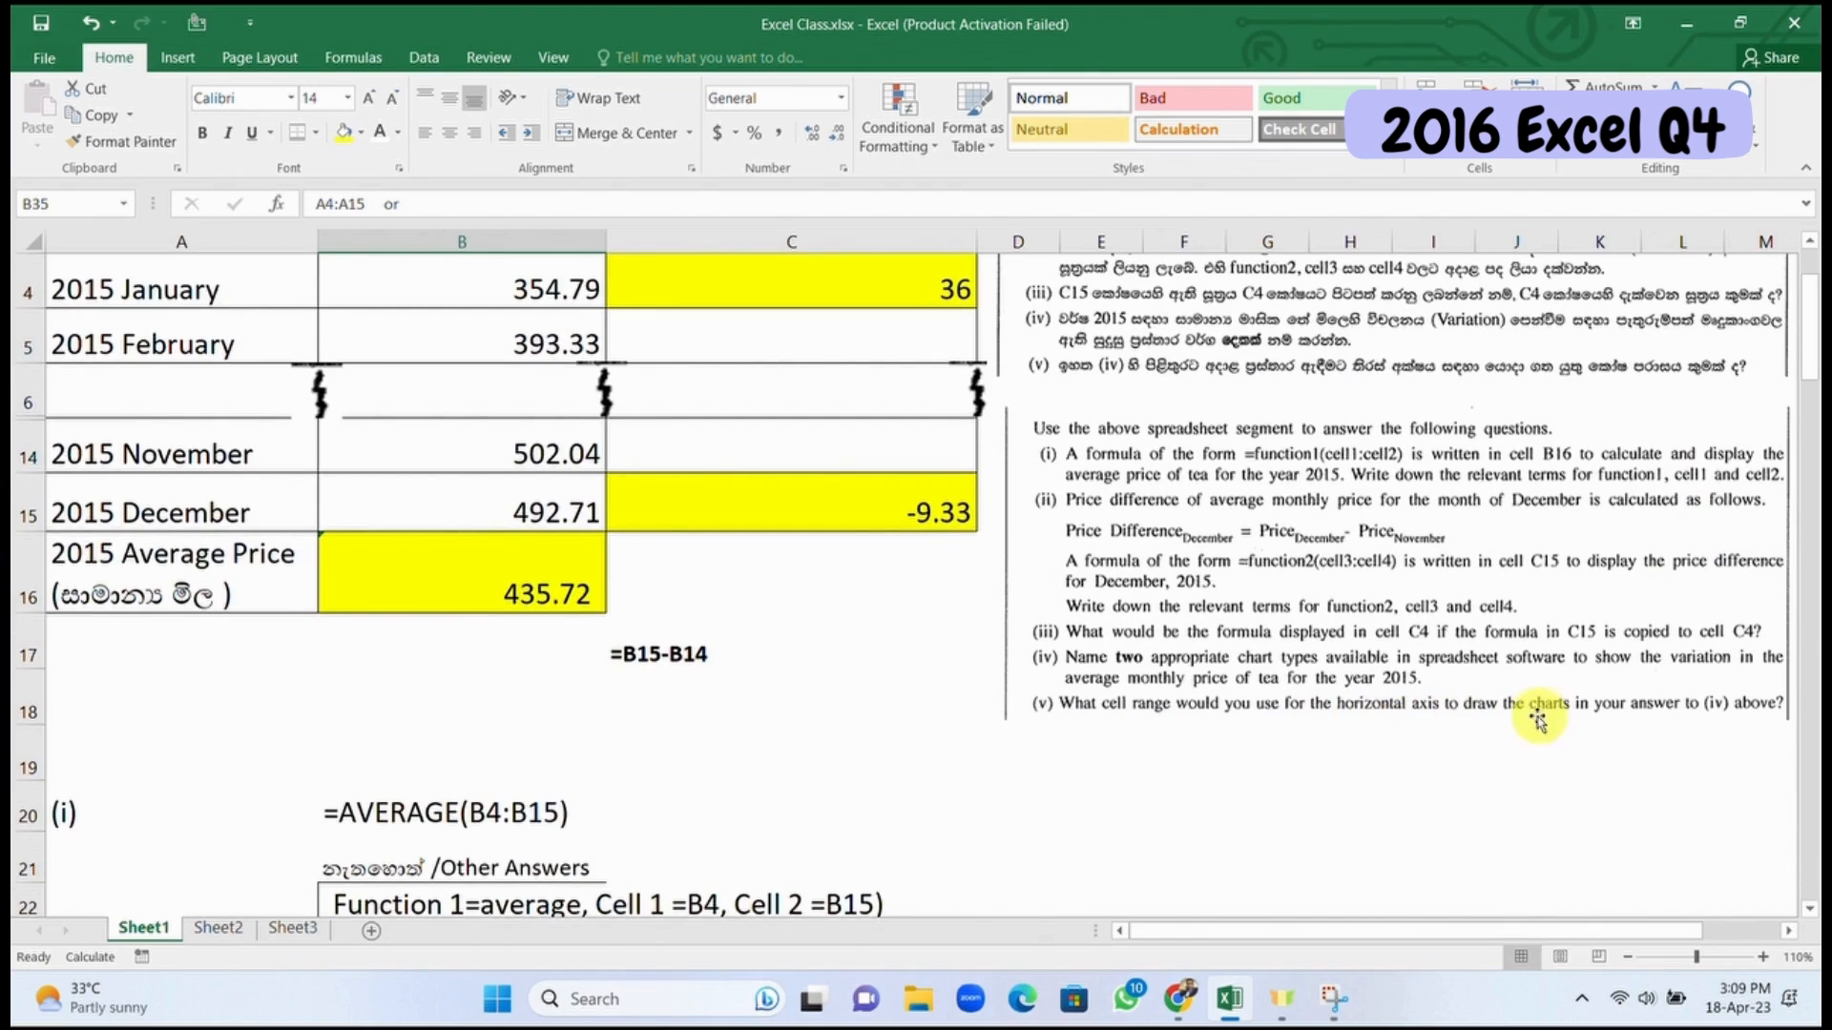
scroll(1426, 677, "up", 1)
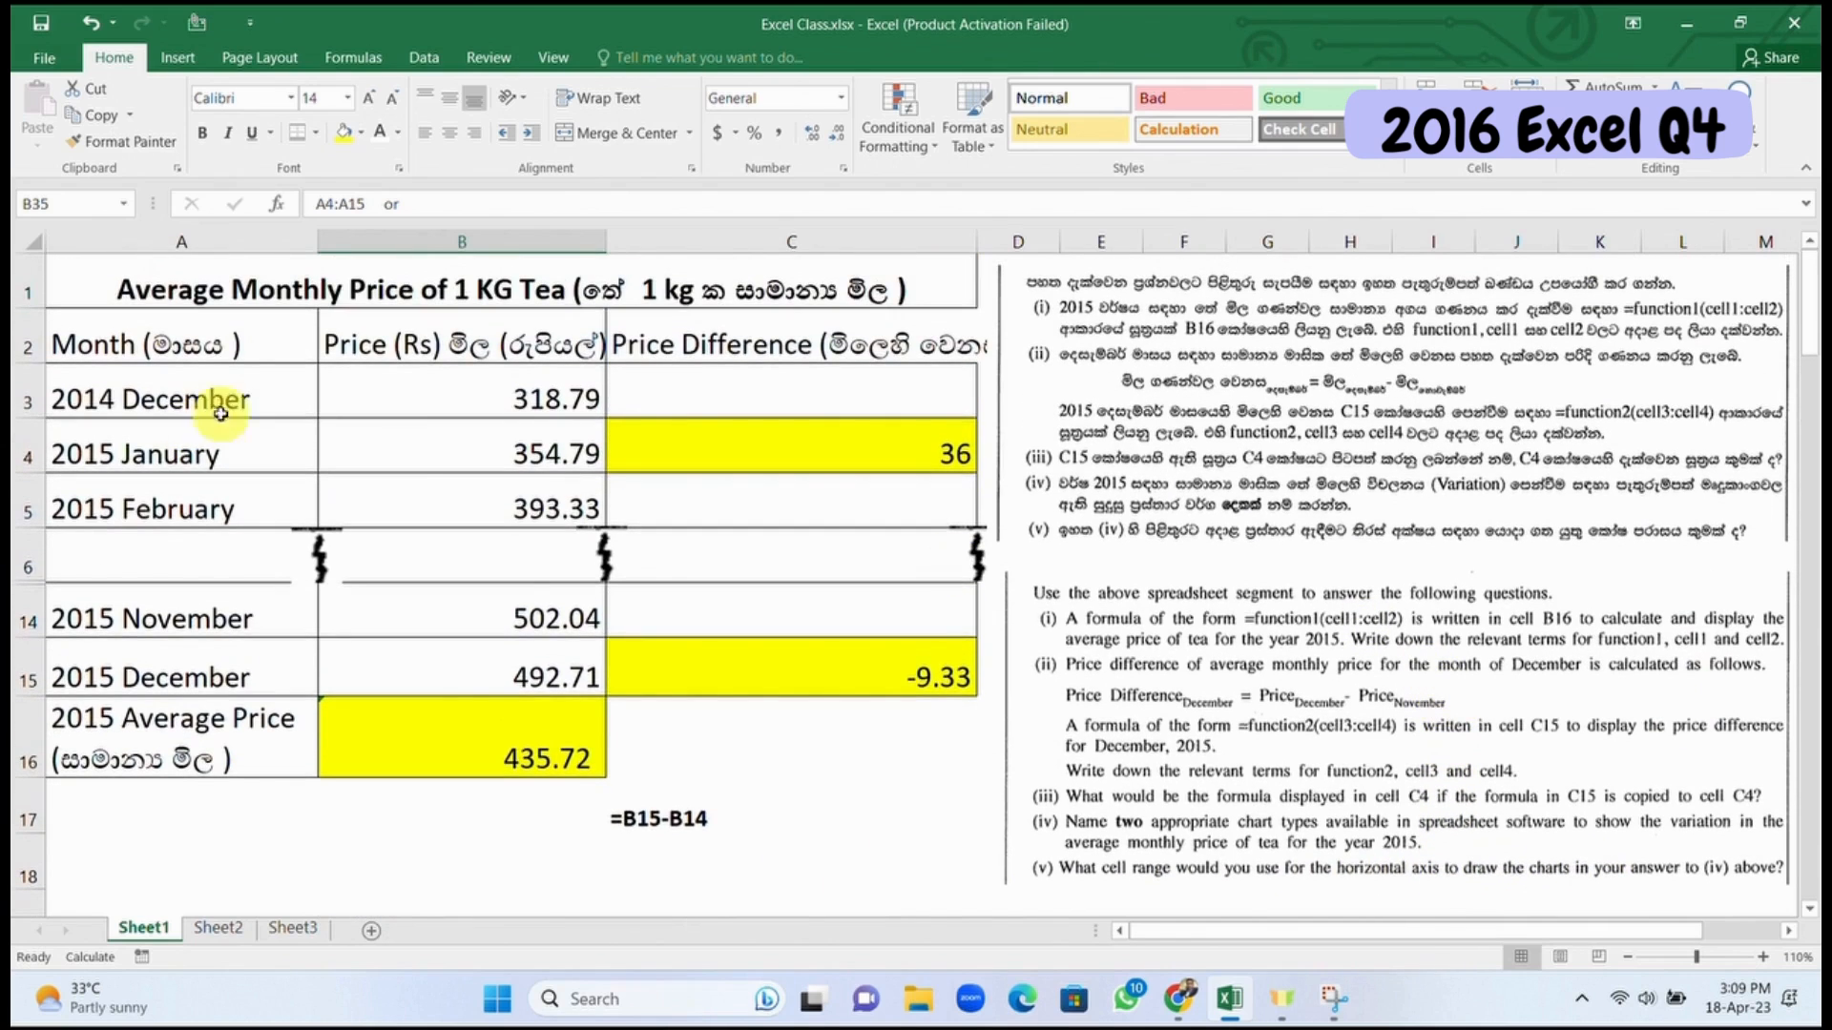
left_click_drag(229, 343, 465, 725)
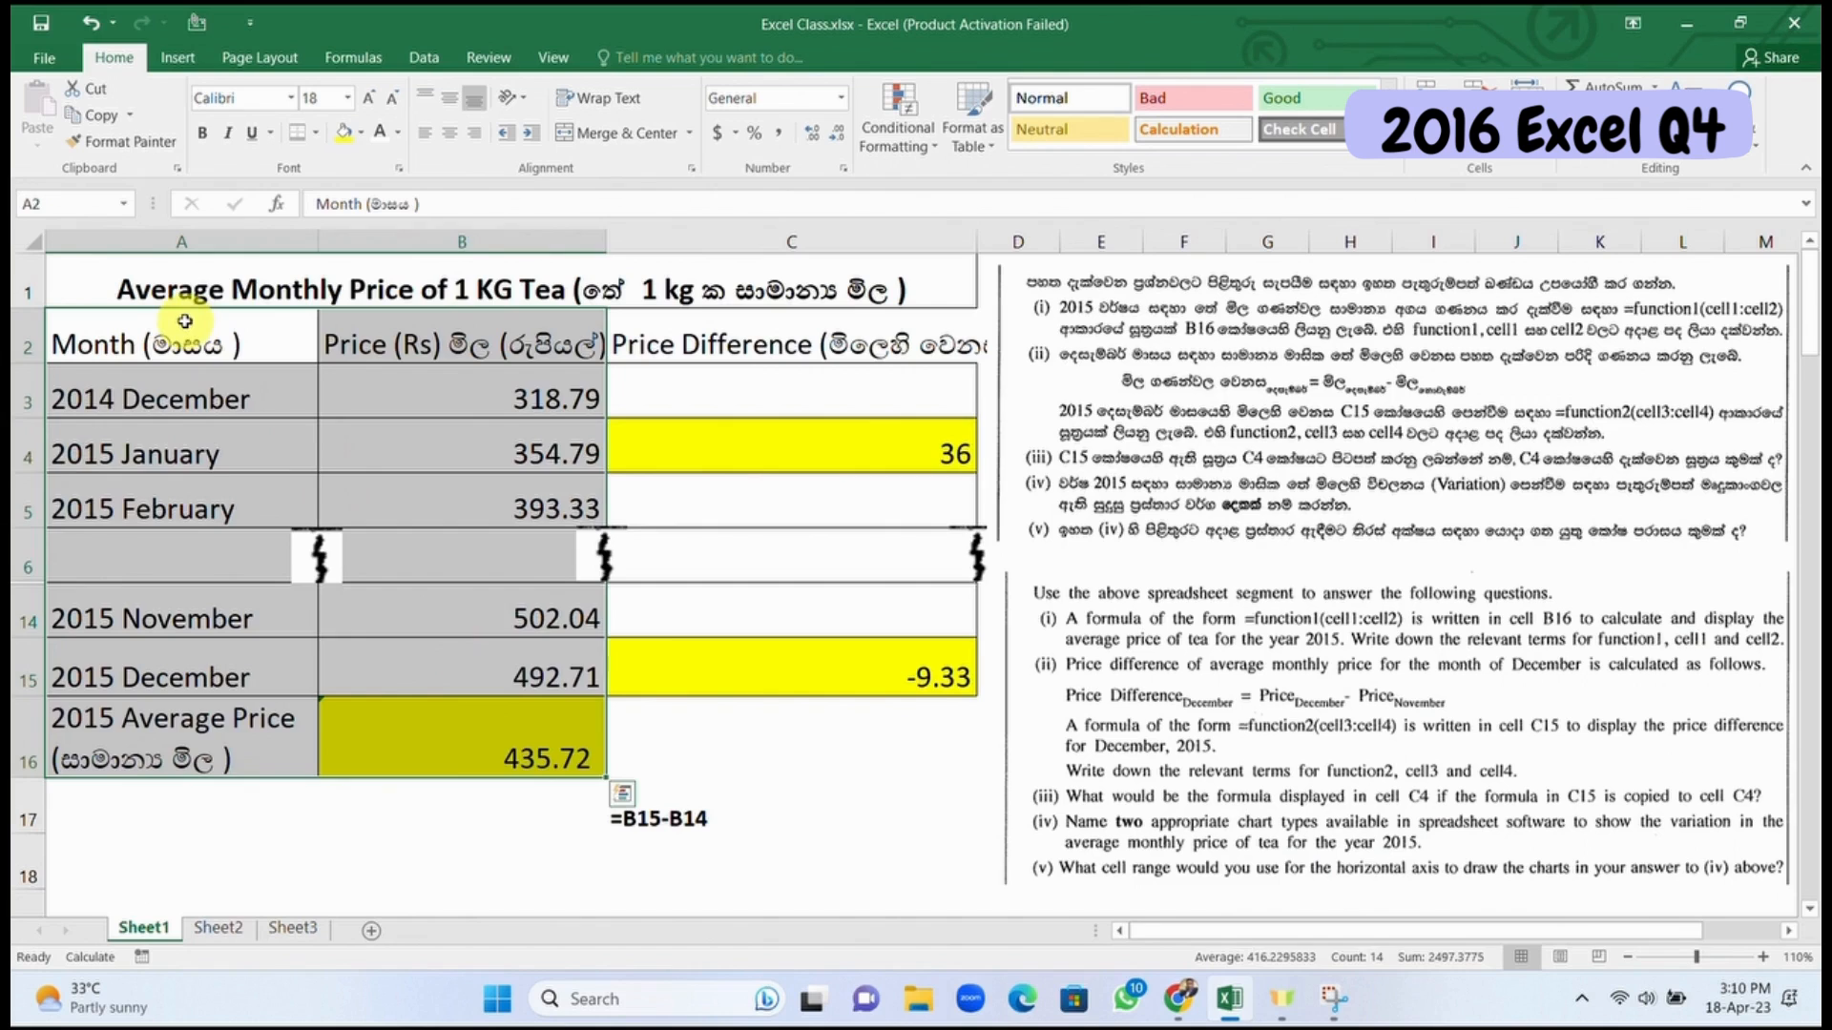
left_click_drag(184, 321, 217, 723)
left_click(453, 348)
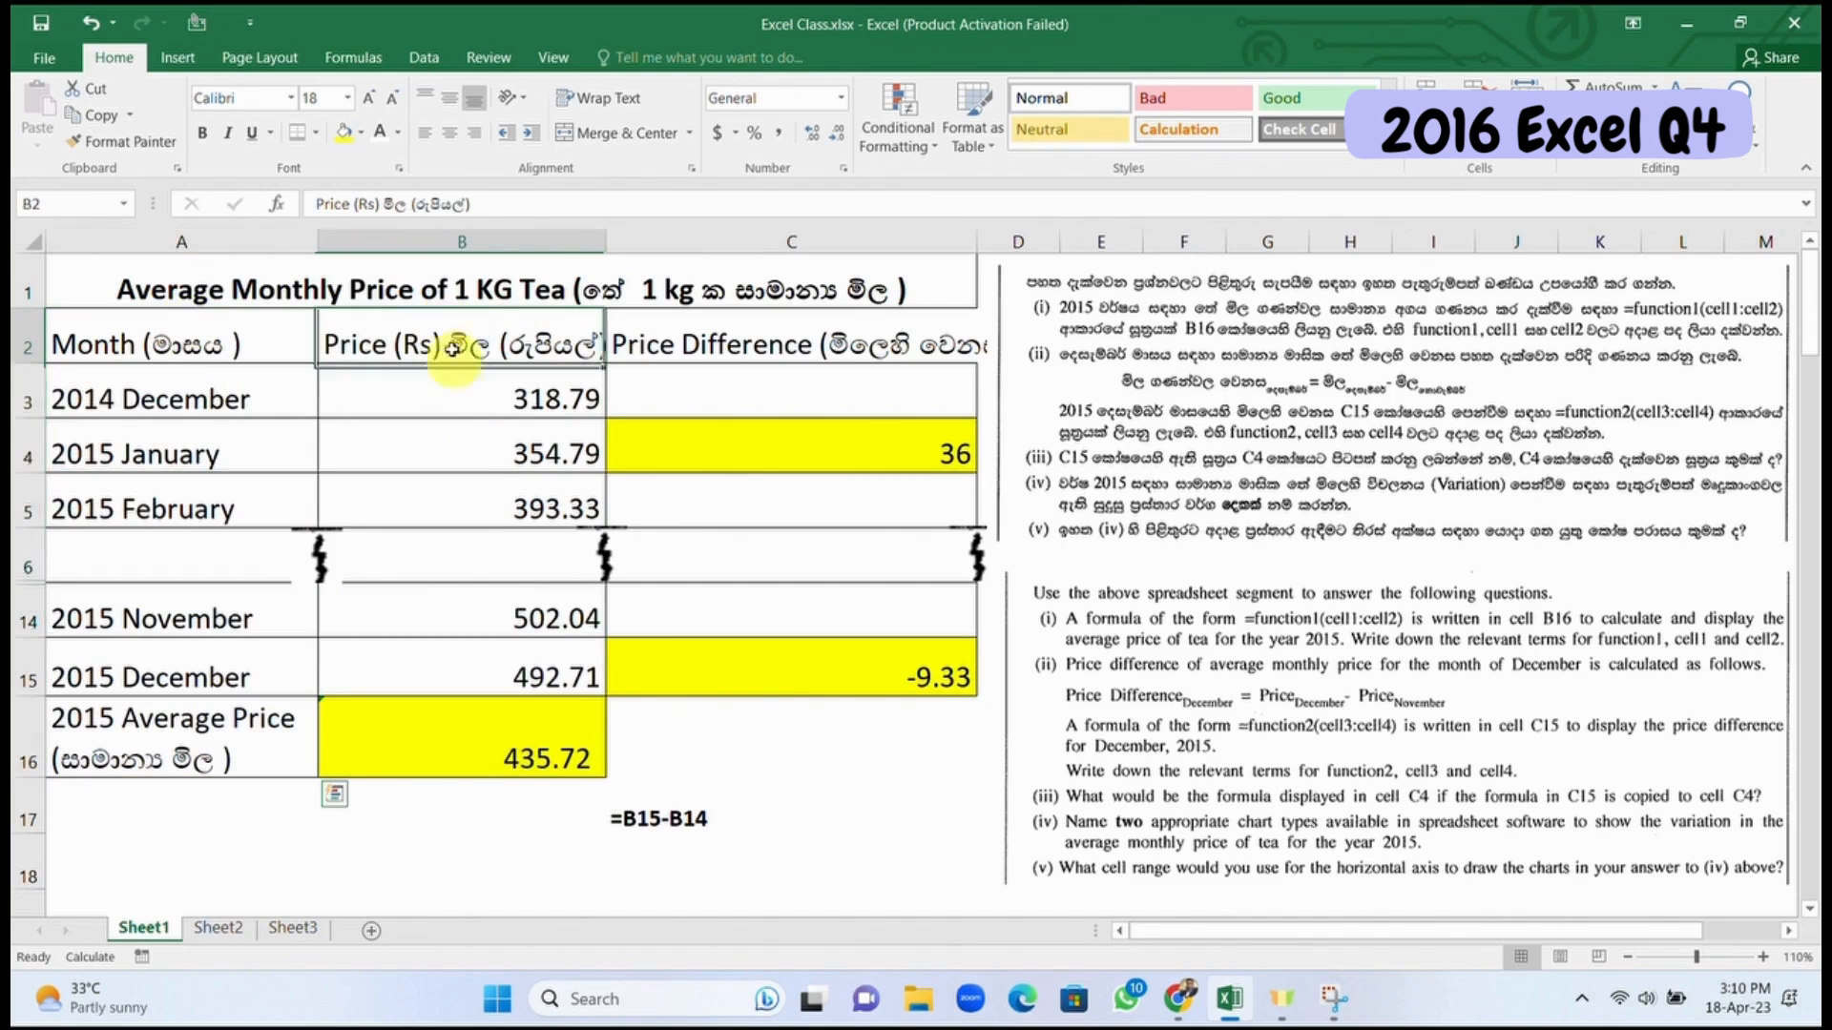
left_click_drag(453, 349, 517, 654)
scroll(585, 575, "down", 6)
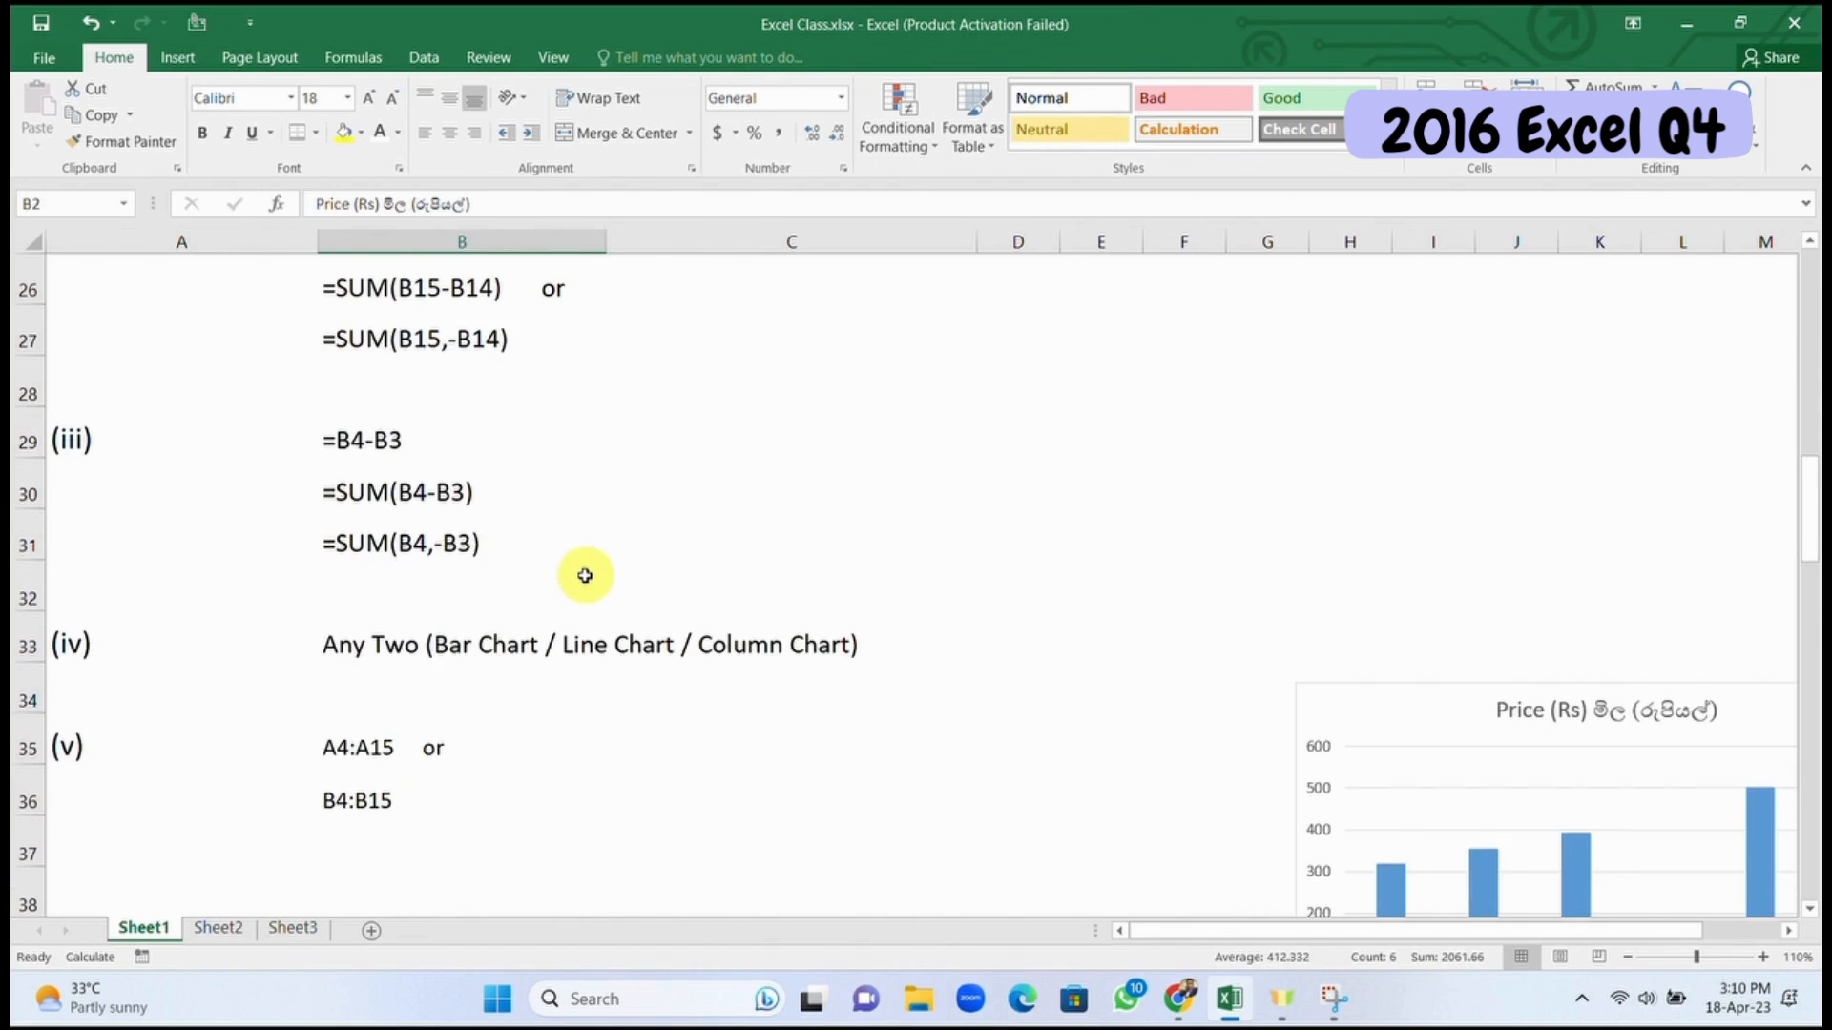
Step: Compare the question (v) answers A4:A15 and B4:B15 with the month and price columns of the table
left_click(359, 746)
scroll(803, 637, "up", 8)
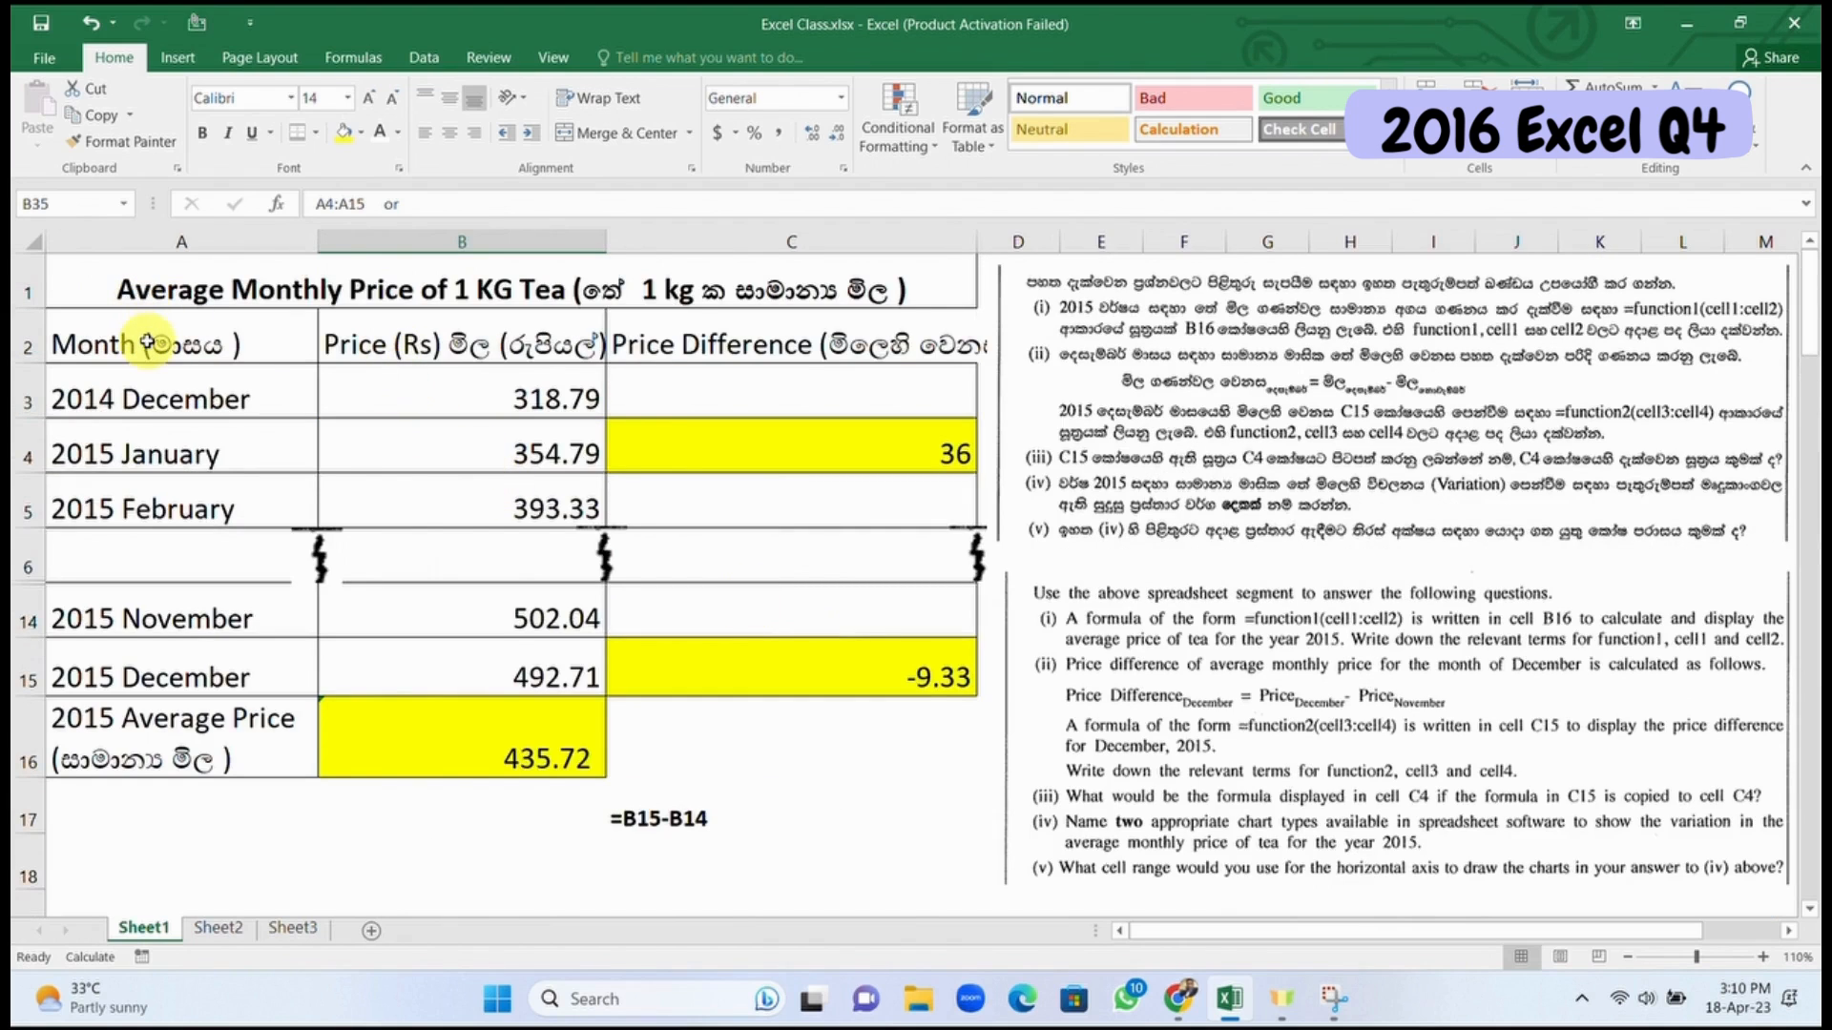
left_click_drag(148, 344, 201, 560)
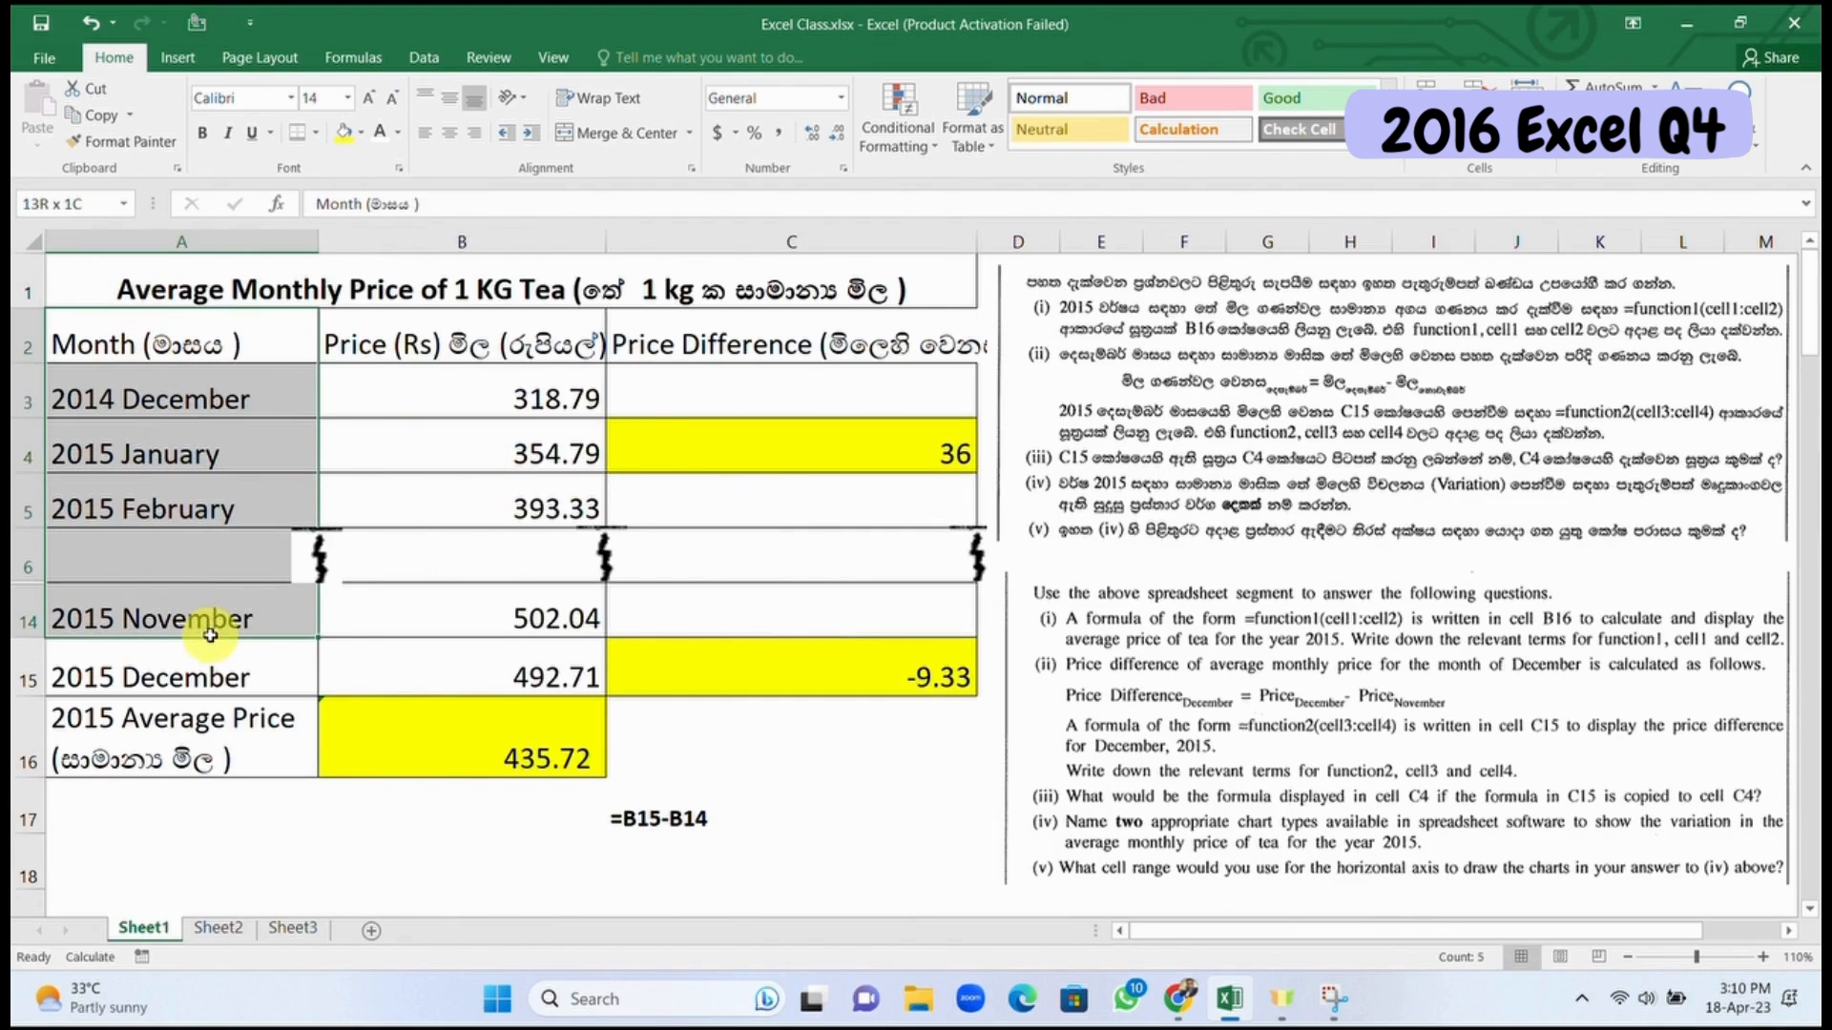
mouse_move(210, 634)
left_mouse_down()
mouse_move(164, 547)
mouse_move(214, 654)
left_mouse_up()
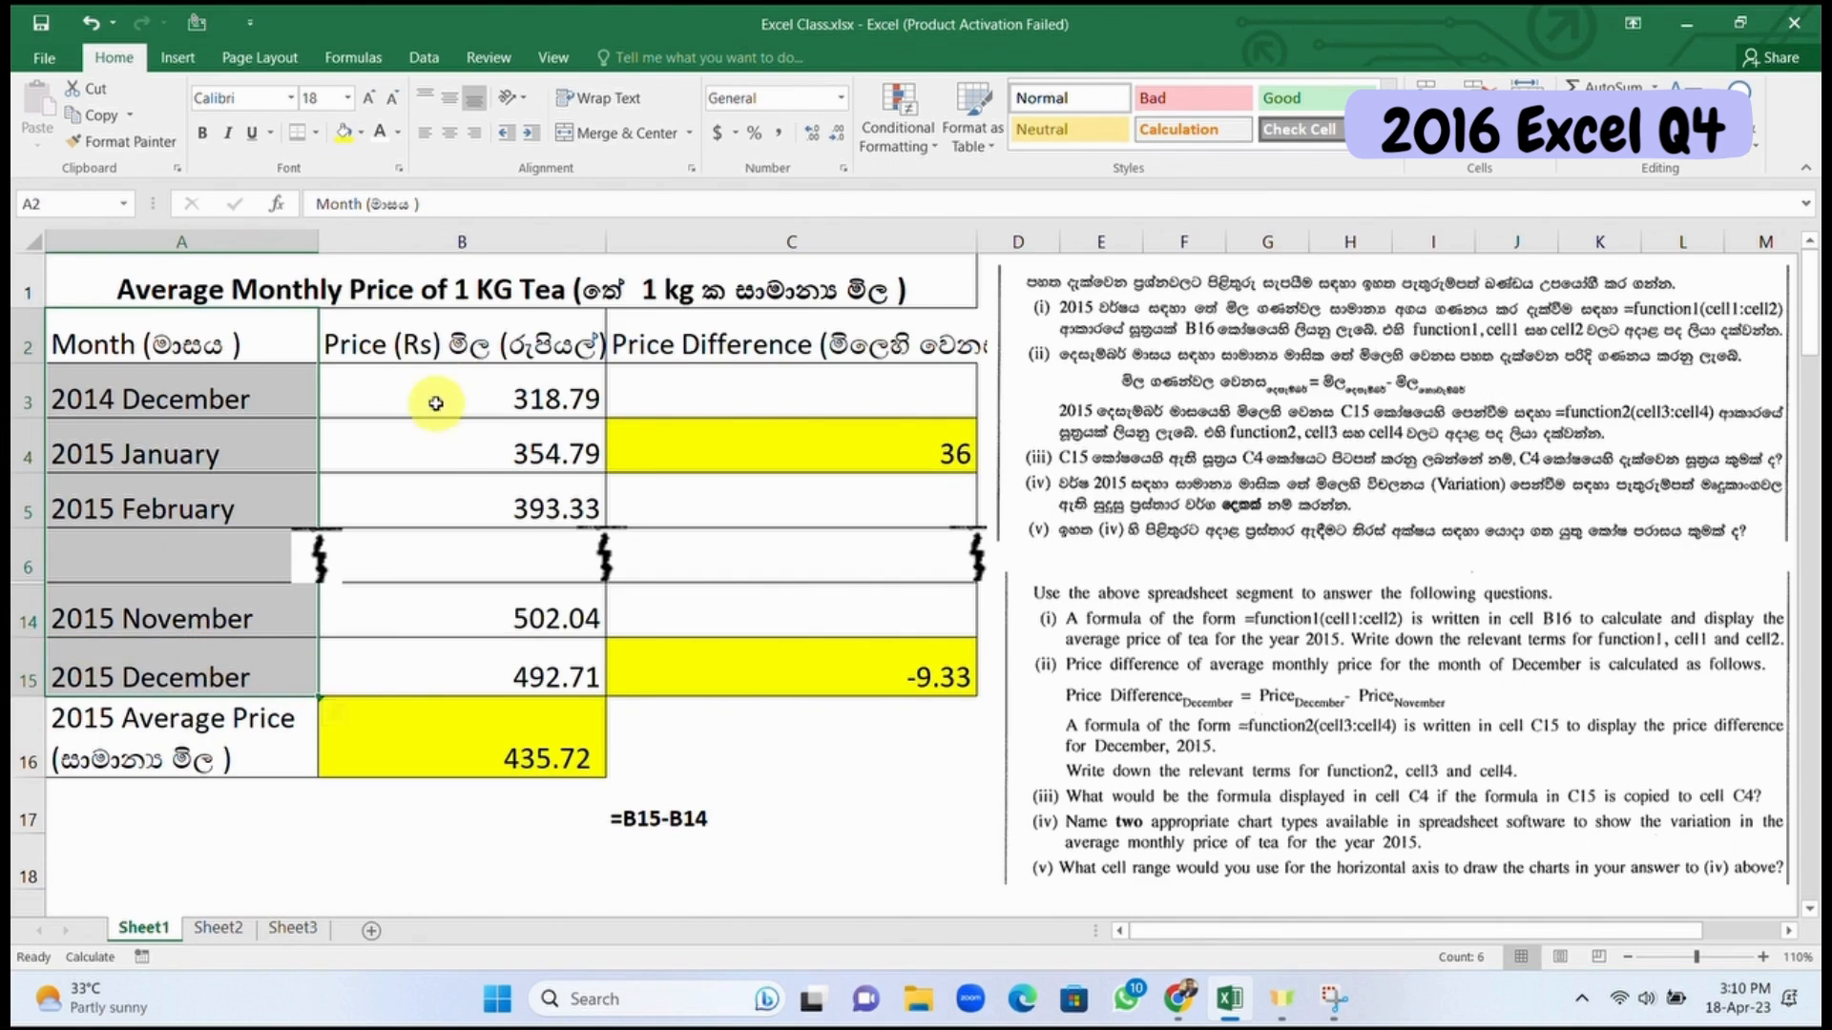
left_click_drag(461, 335, 531, 662)
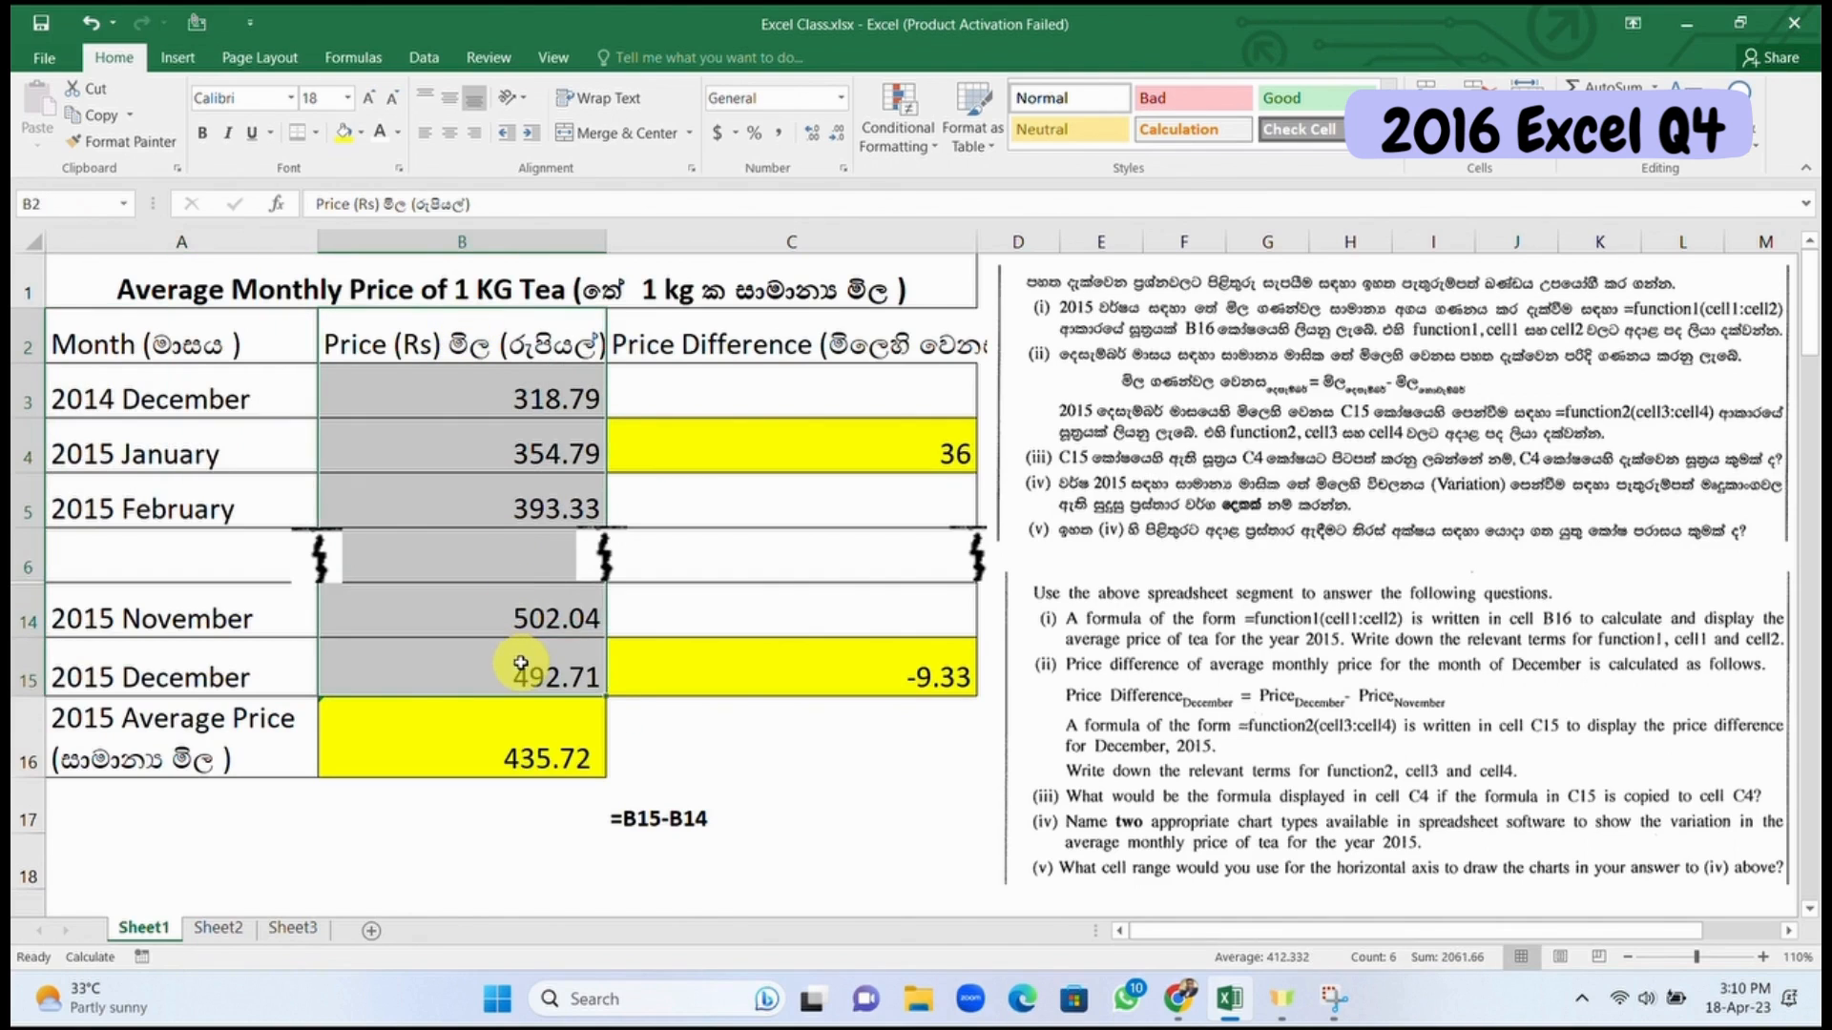
scroll(564, 628, "down", 5)
scroll(564, 628, "down", 4)
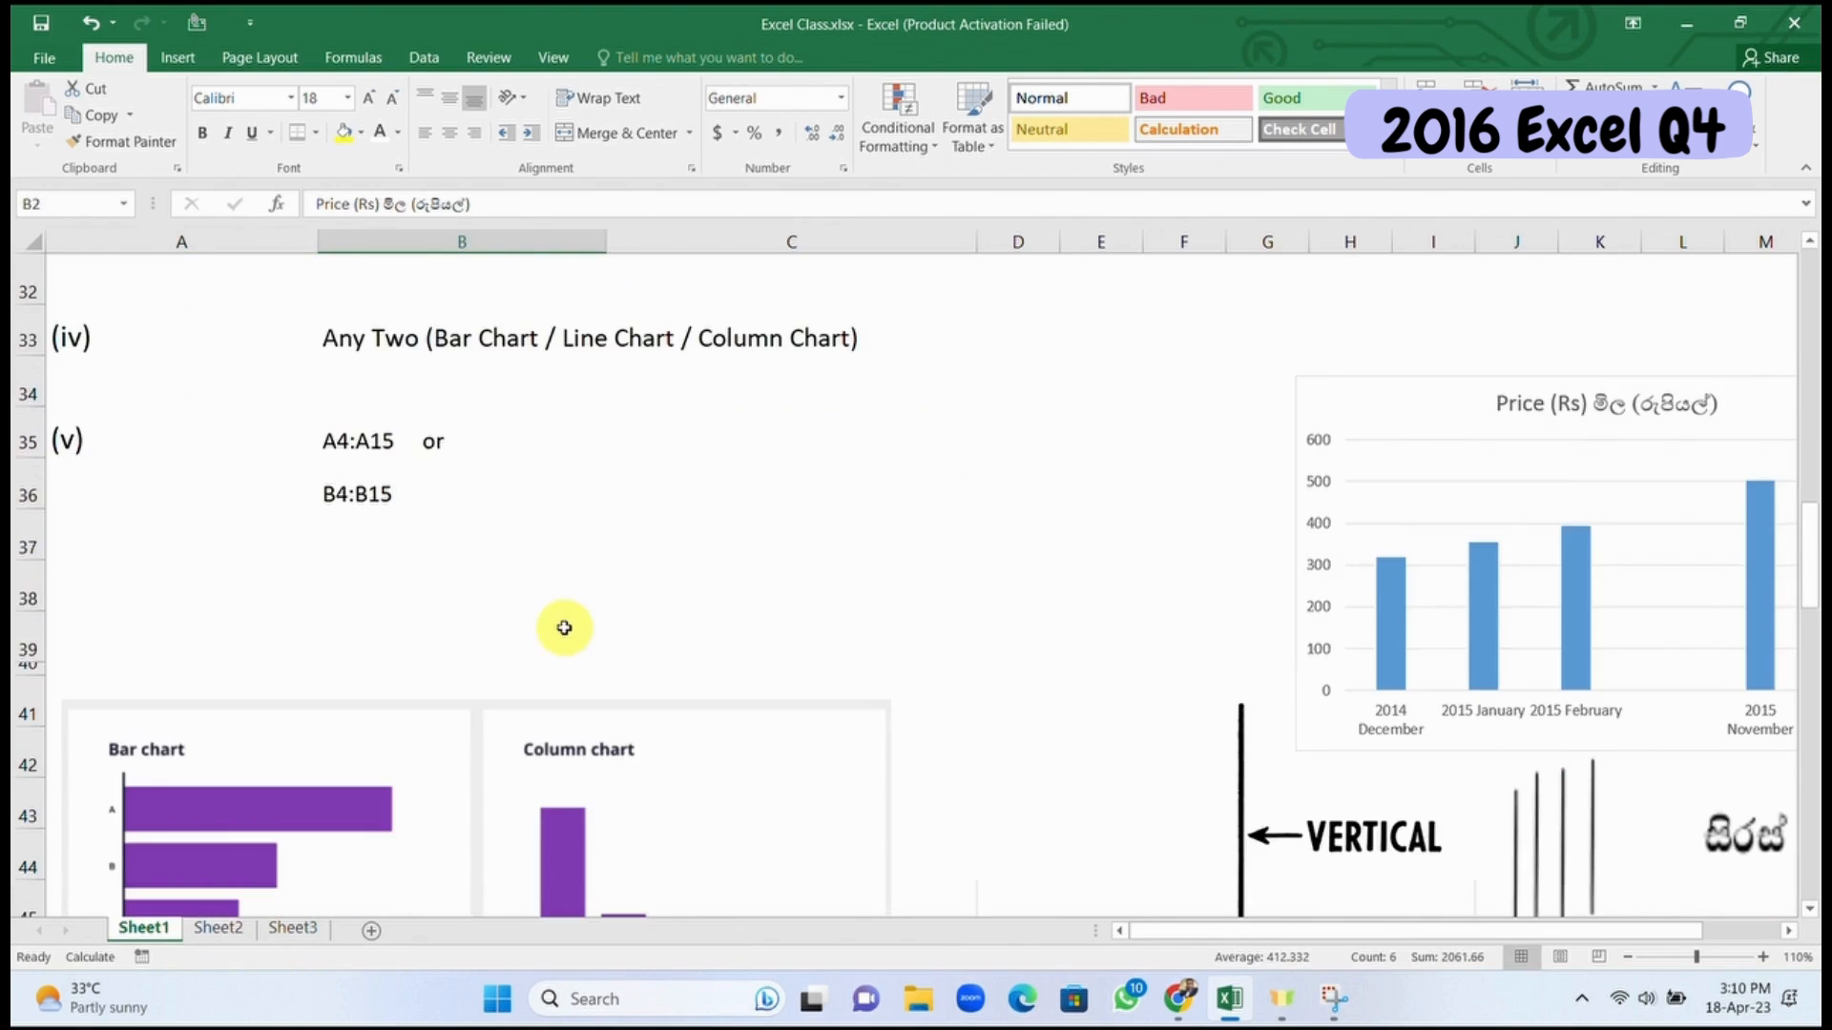
scroll(564, 627, "down", 2)
scroll(561, 615, "up", 3)
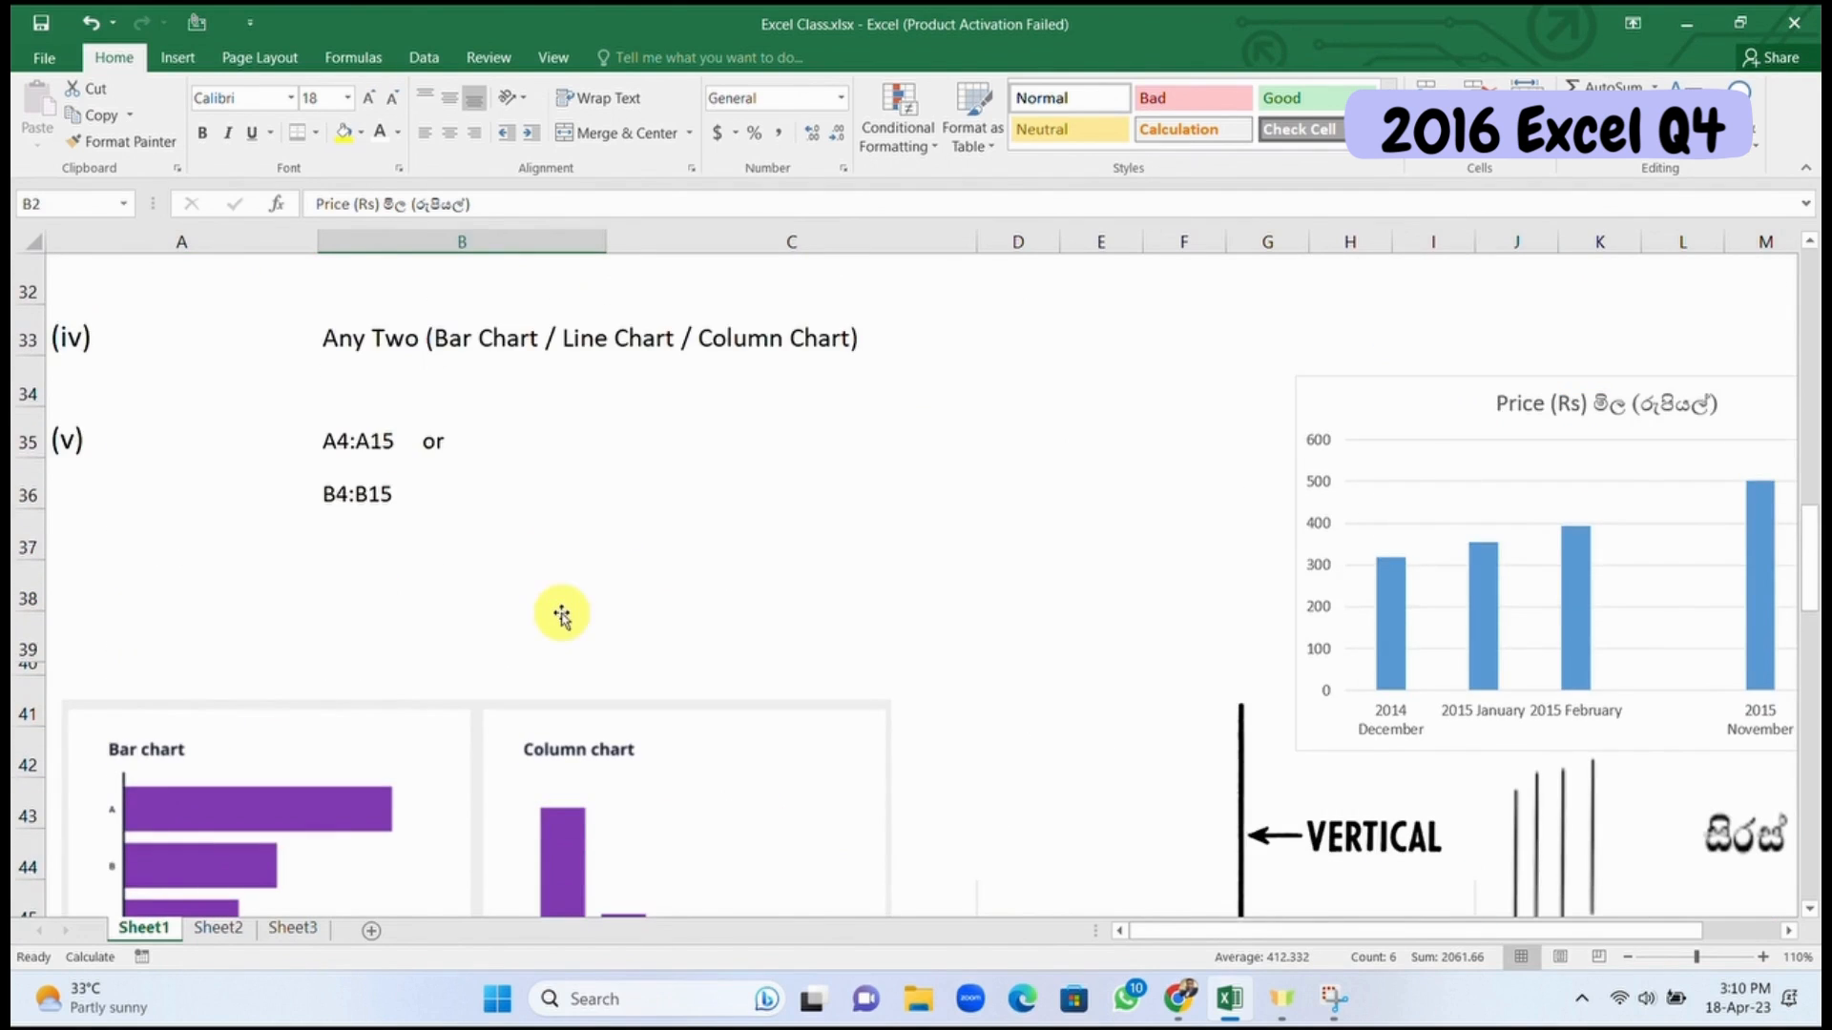
Step: Move the column chart beside the question (v) answers and insert a 2-D clustered bar chart from A2:B15
left_click_drag(1417, 571, 662, 569)
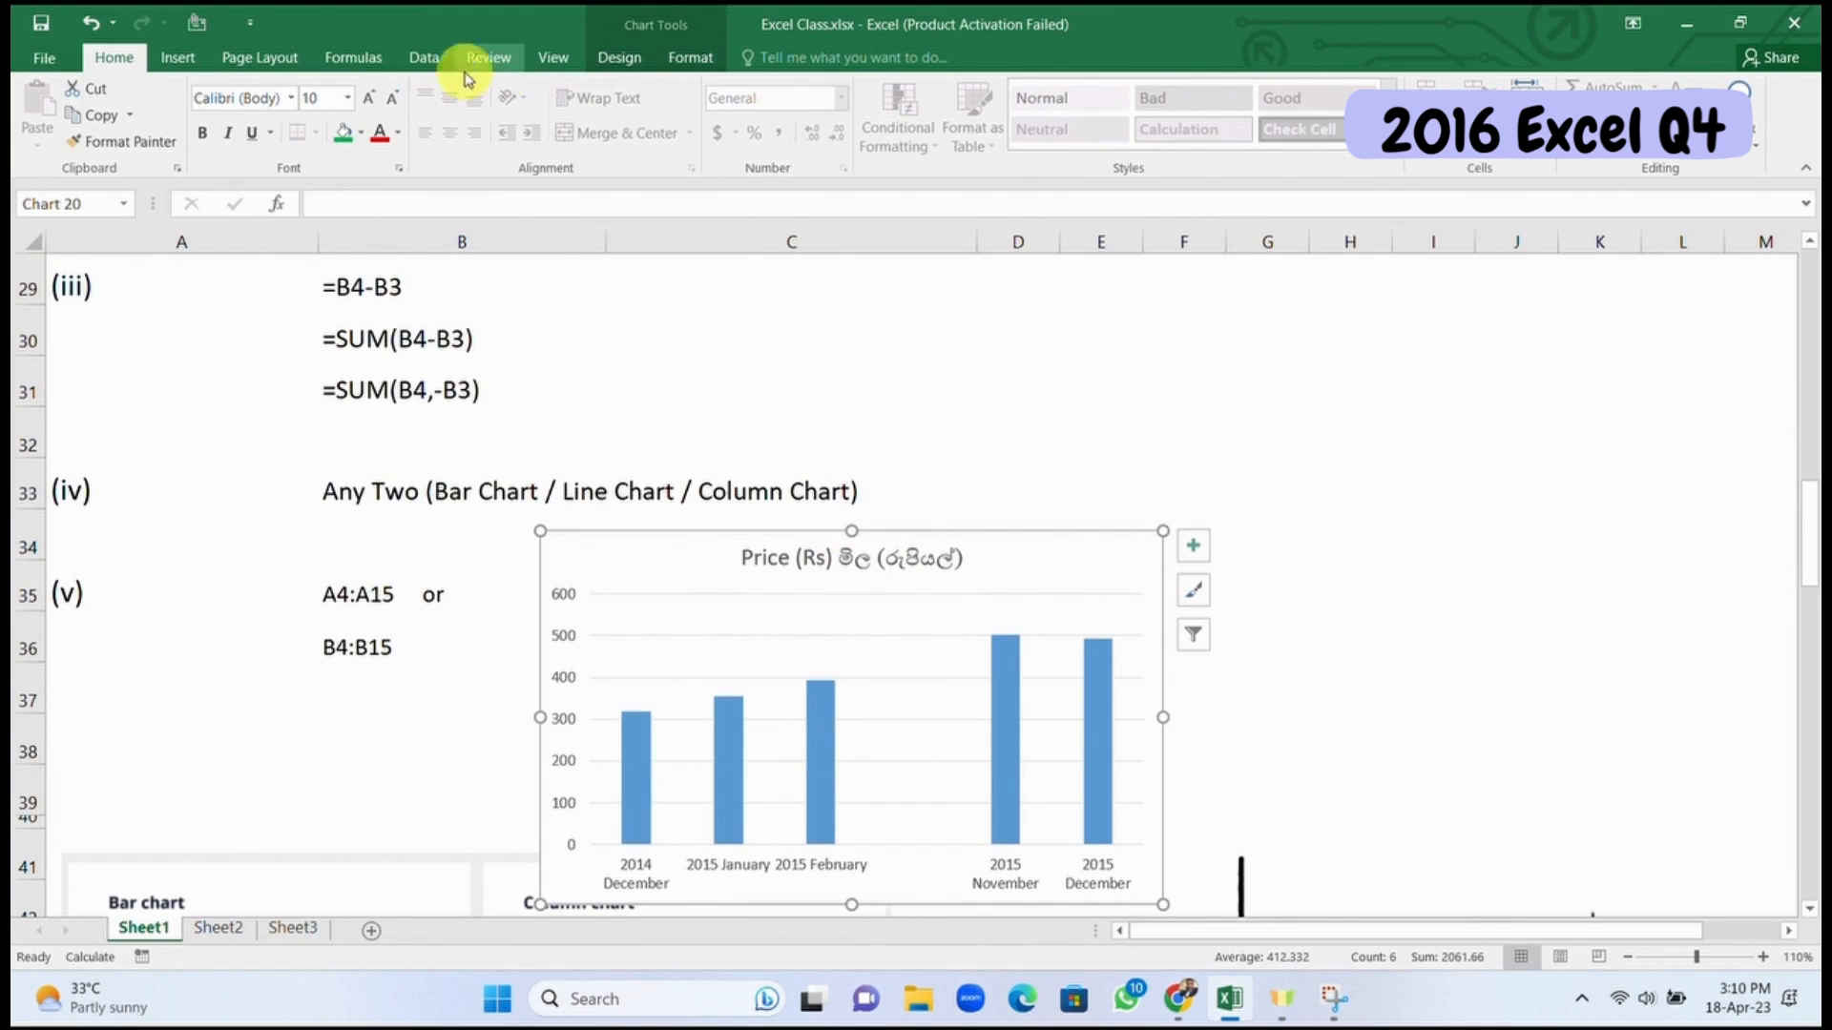
left_click(177, 59)
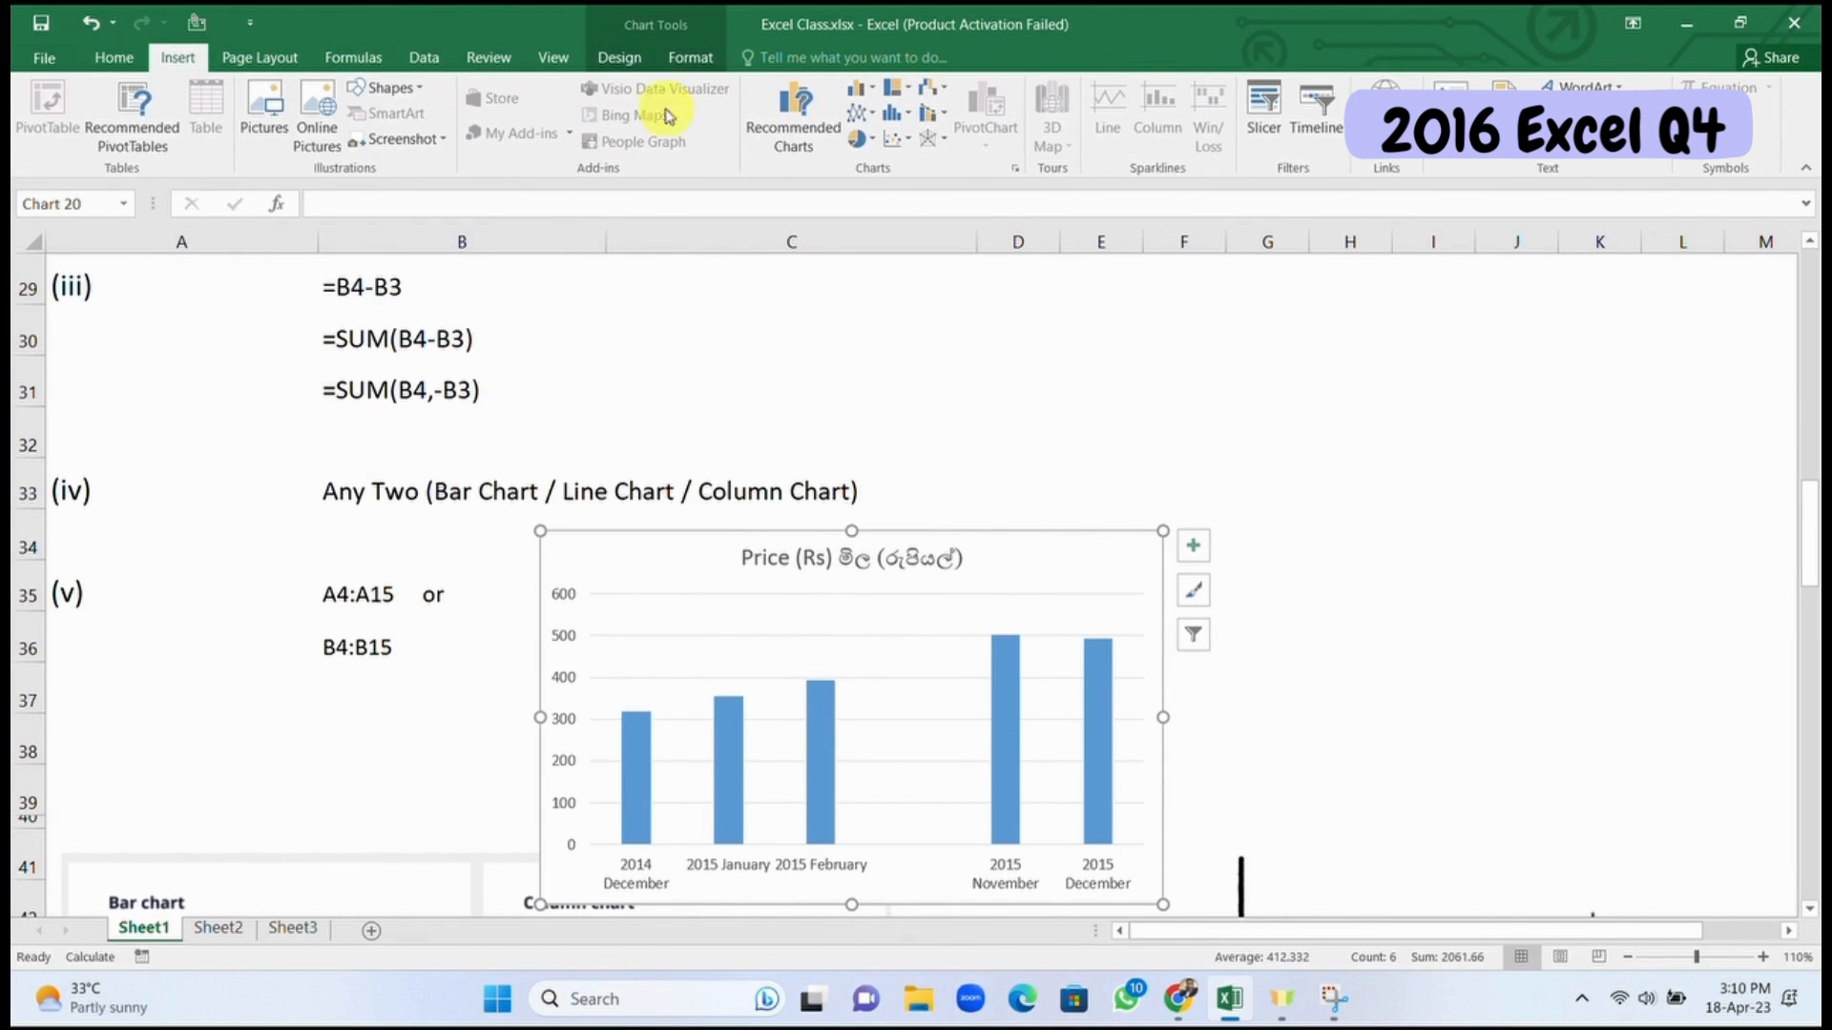
scroll(779, 372, "up", 3)
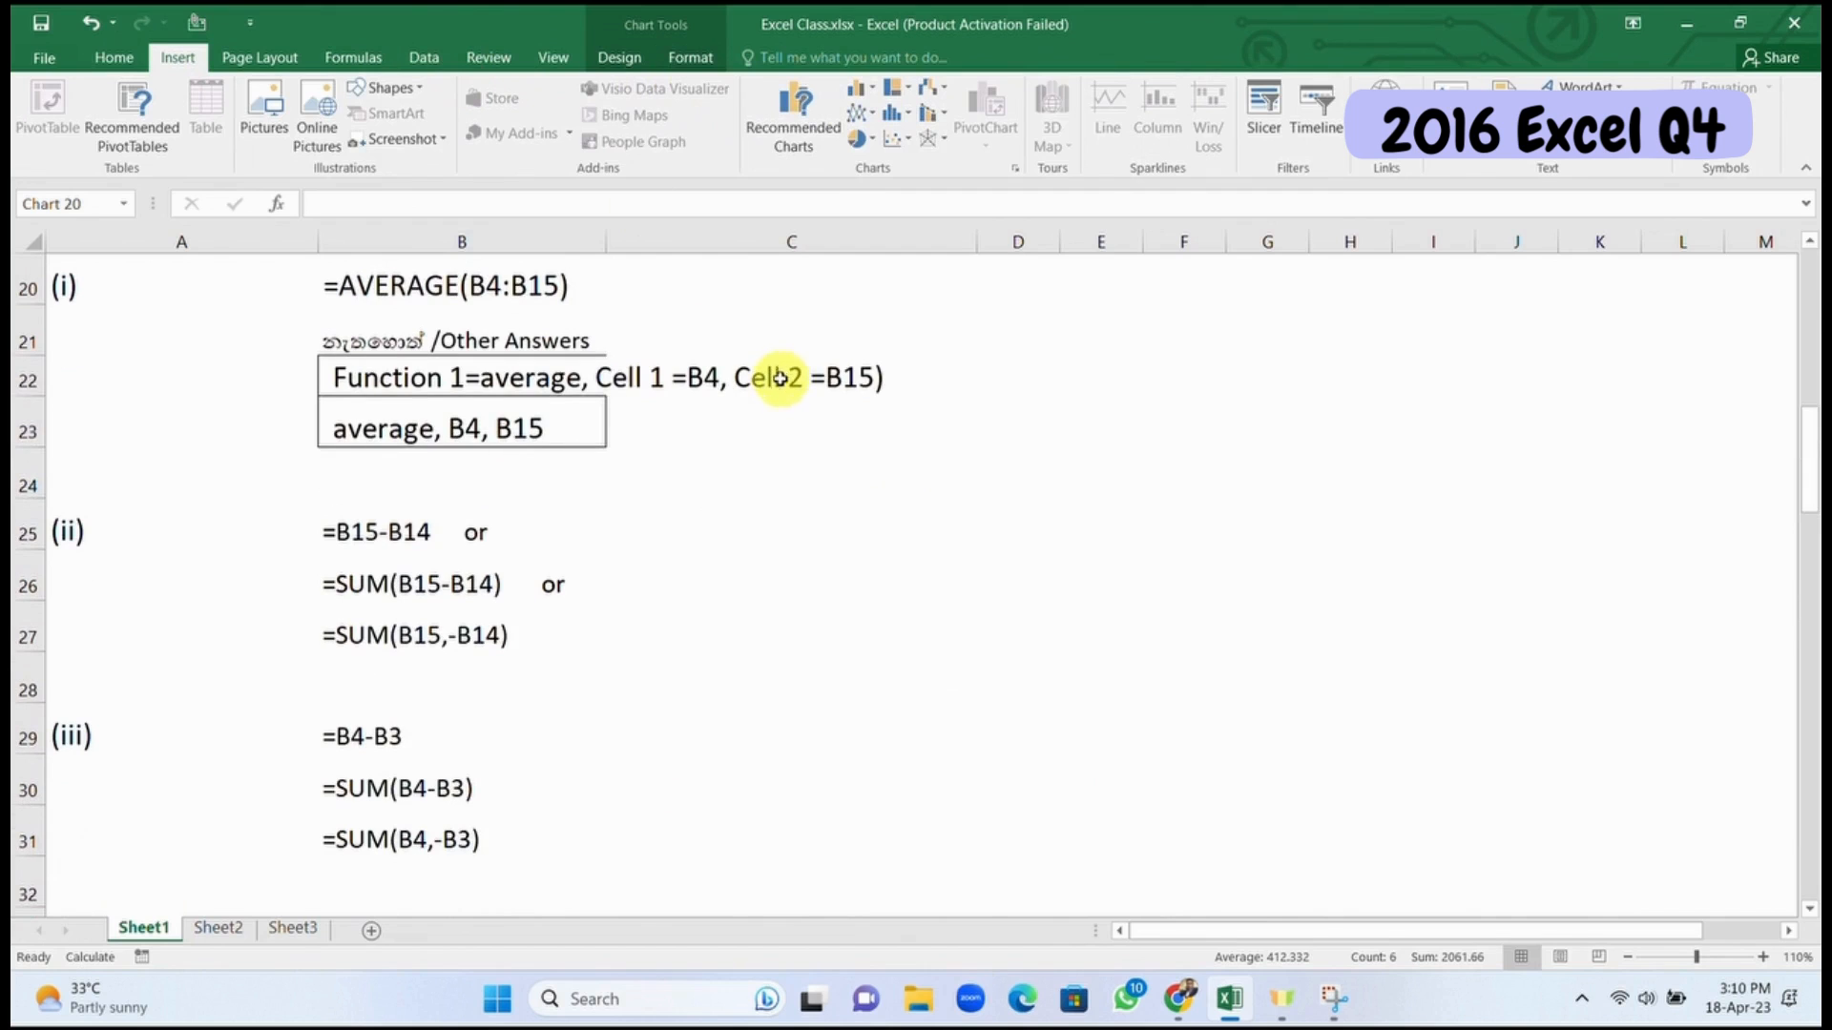
scroll(778, 377, "up", 6)
left_click_drag(143, 343, 528, 673)
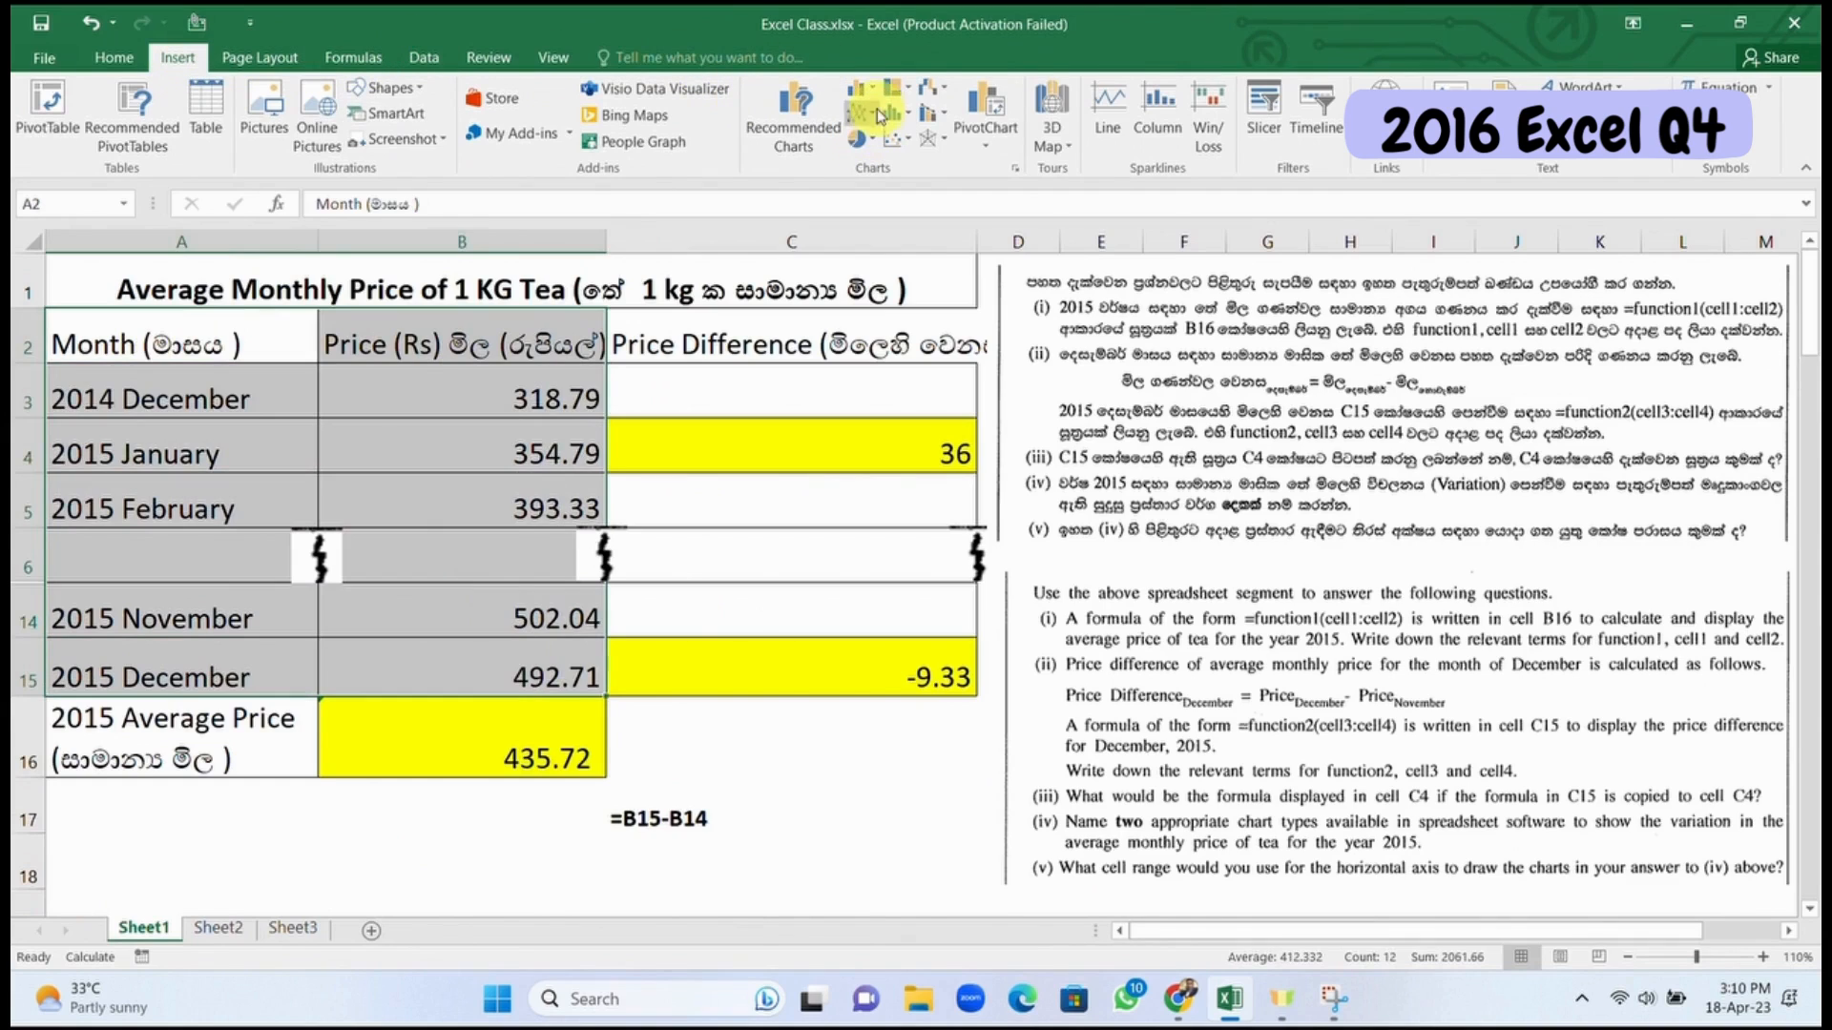
key("super+shift+s")
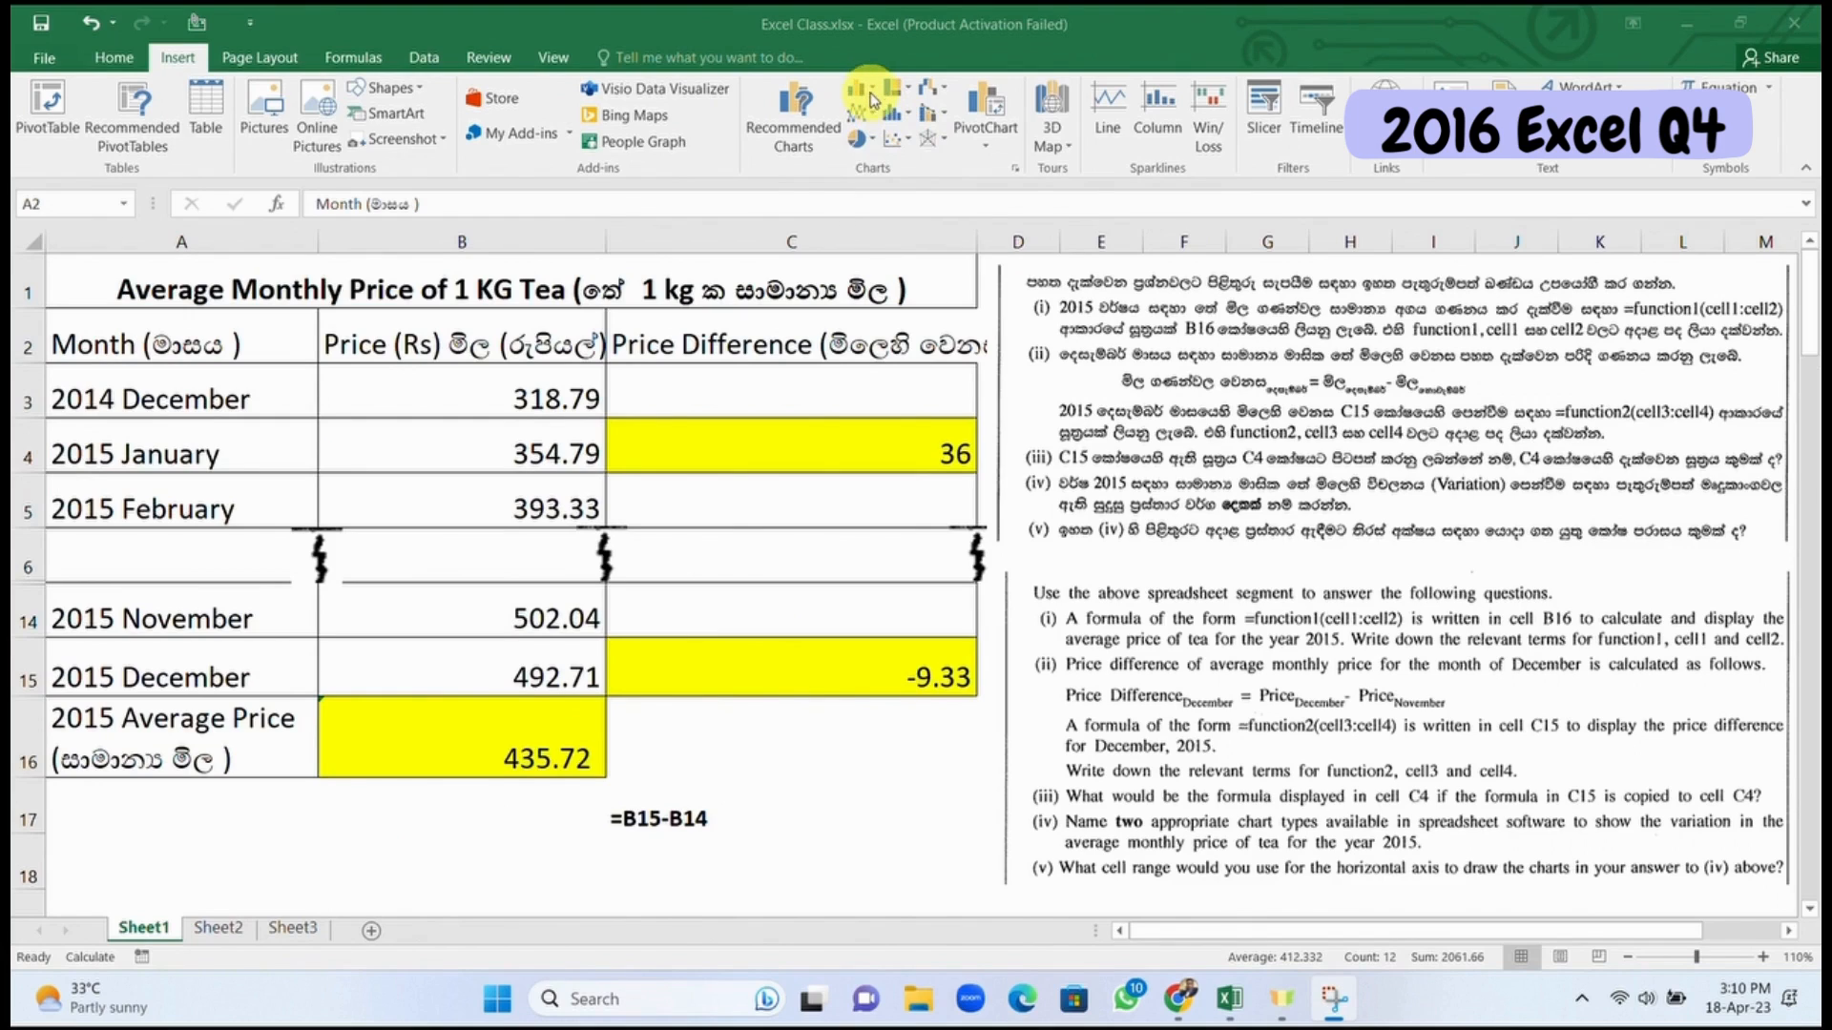
left_click(873, 97)
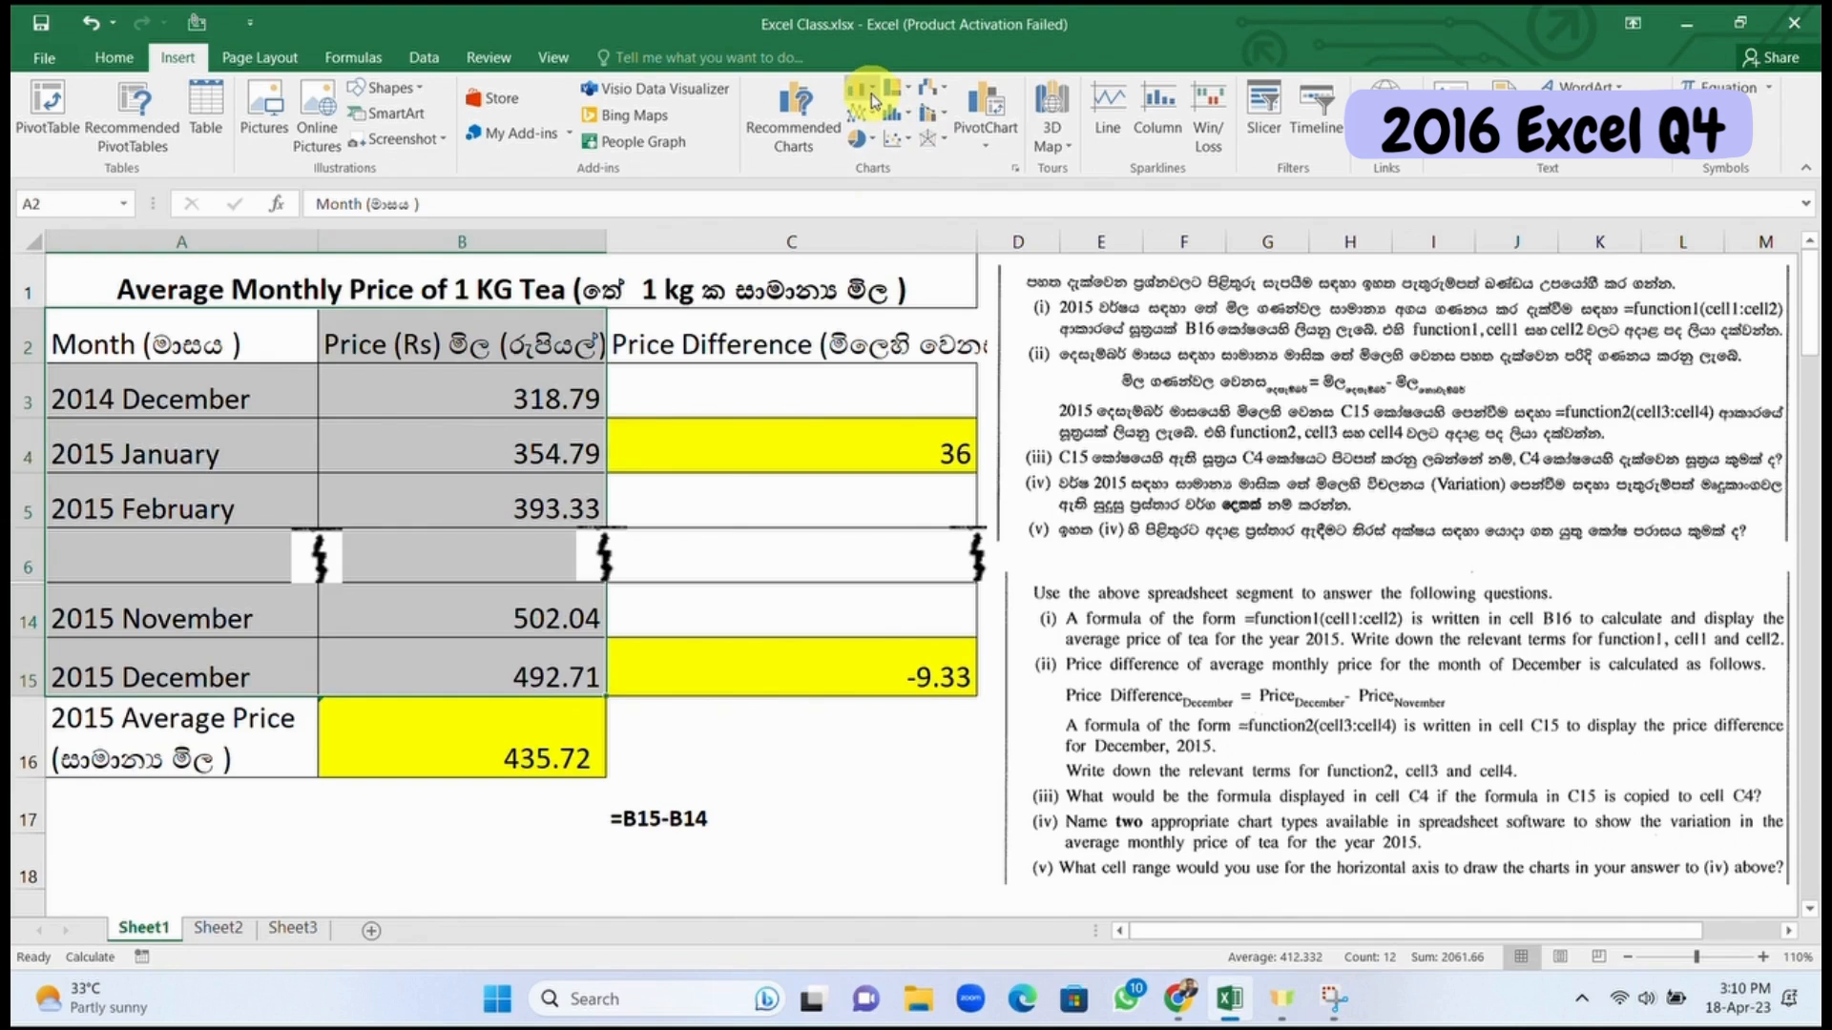
left_click(873, 98)
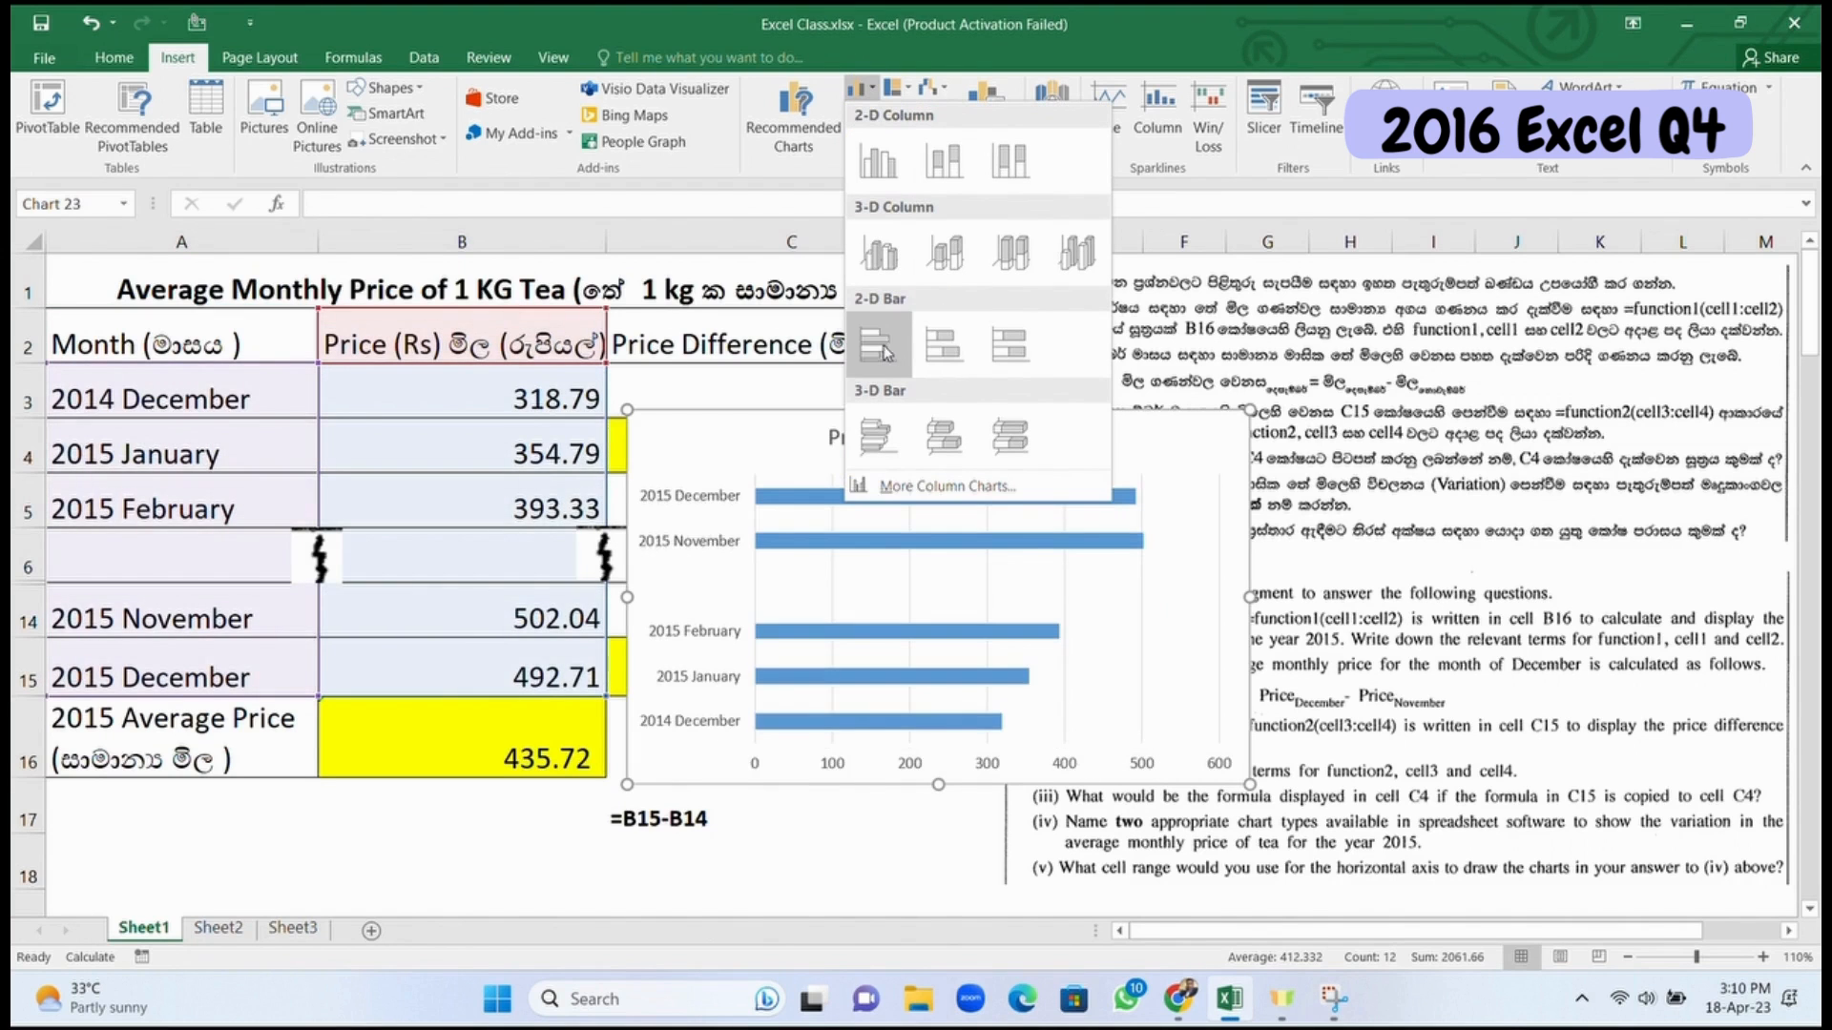
left_click(888, 353)
scroll(912, 335, "down", 3)
scroll(912, 335, "up", 3)
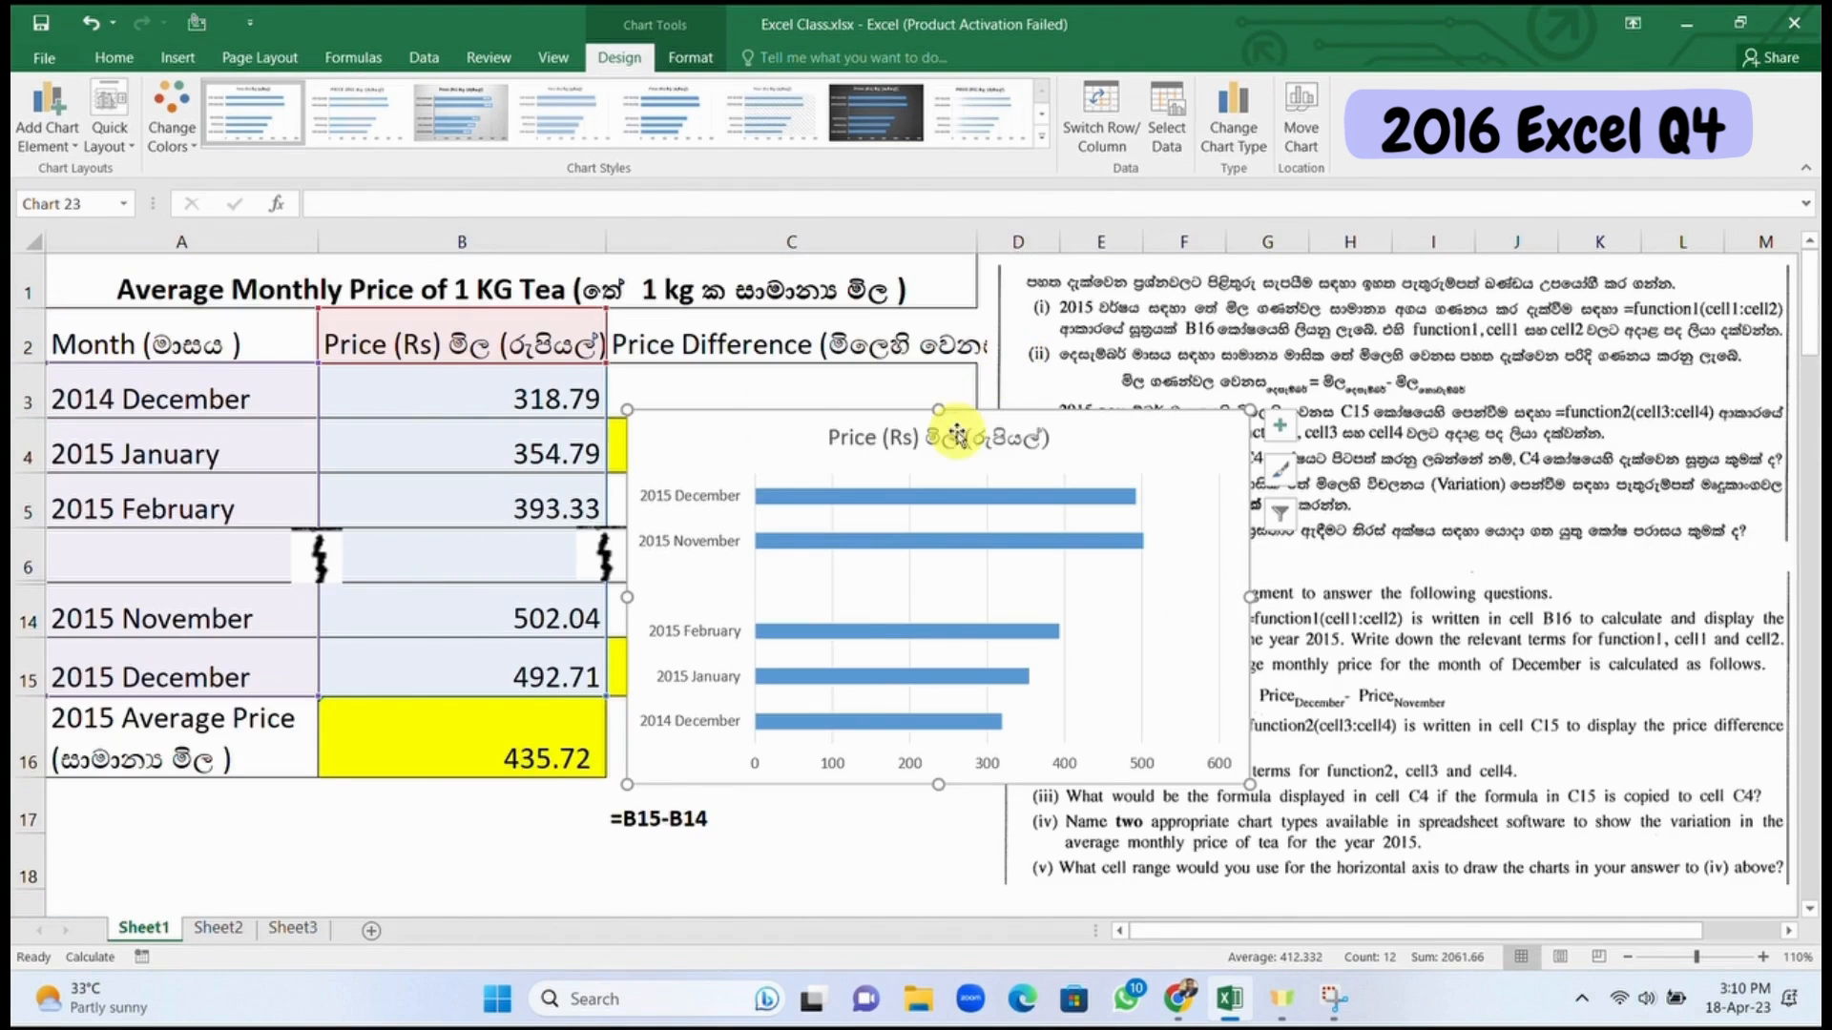
Step: Place the bar chart directly above the column chart near the question (iv) answer and compare the axes of the two charts
left_click_drag(957, 434, 1230, 763)
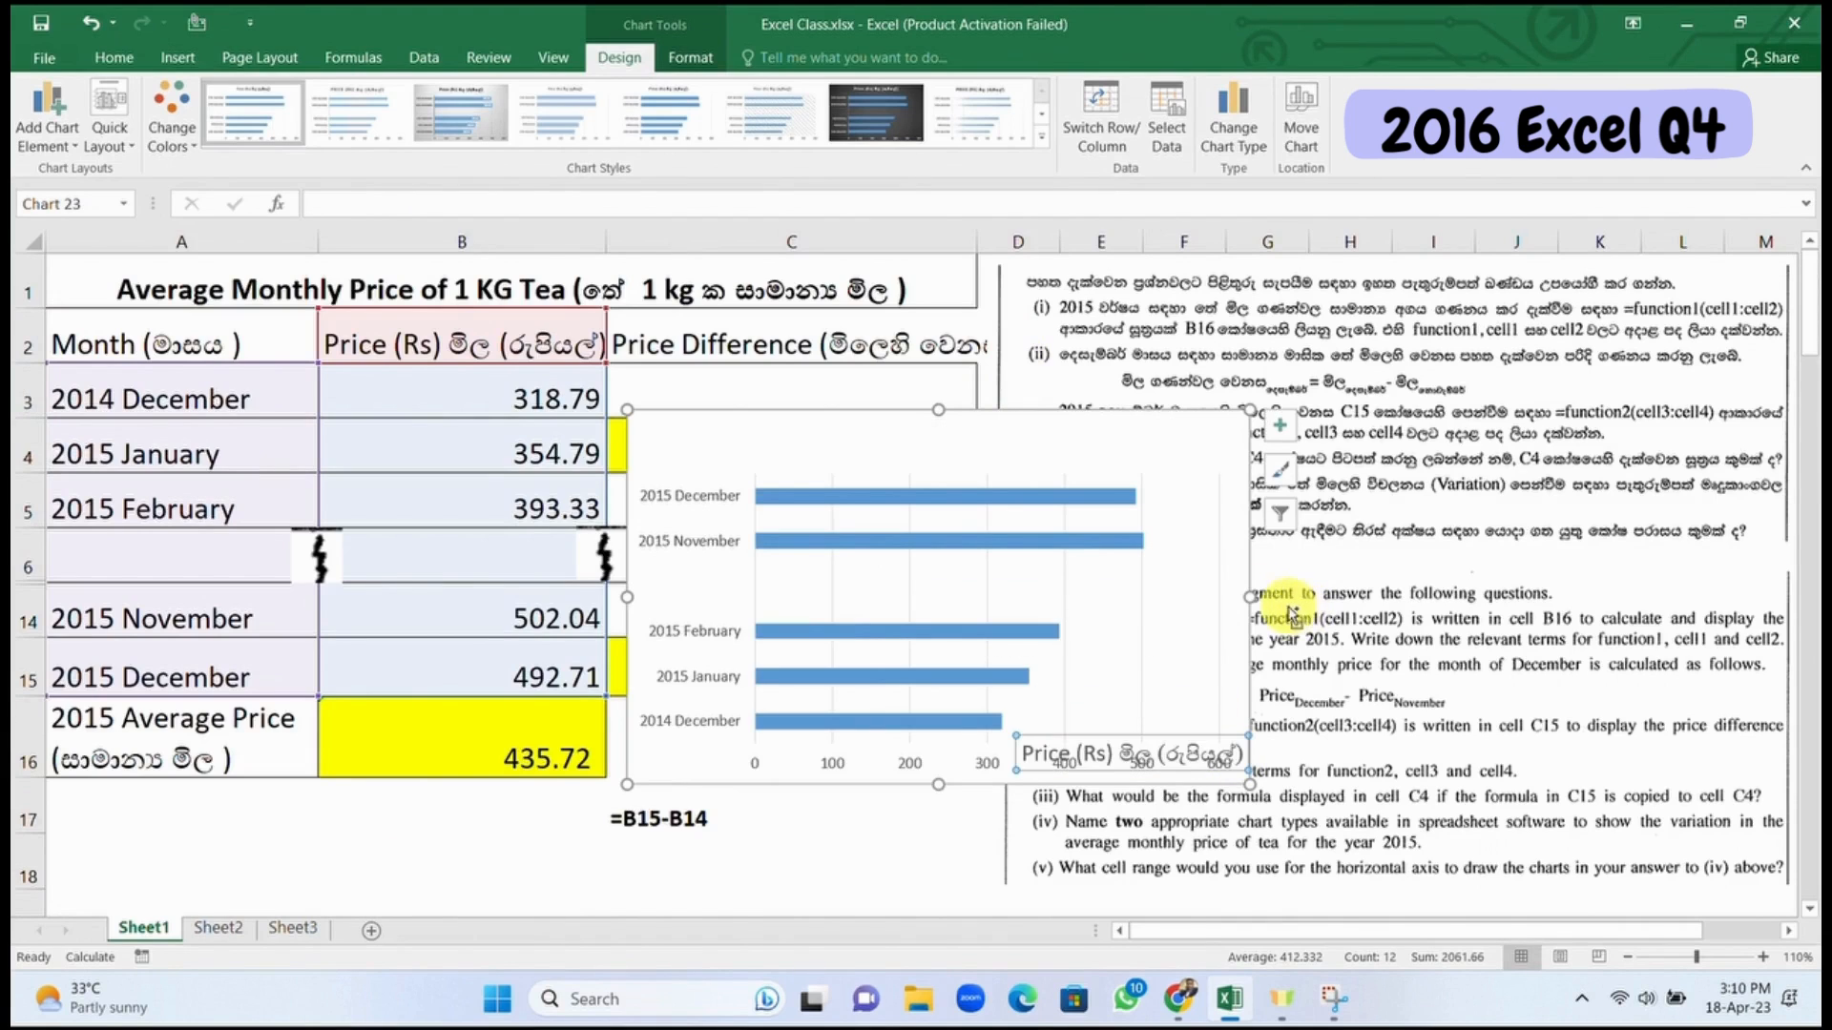
key("ctrl+z")
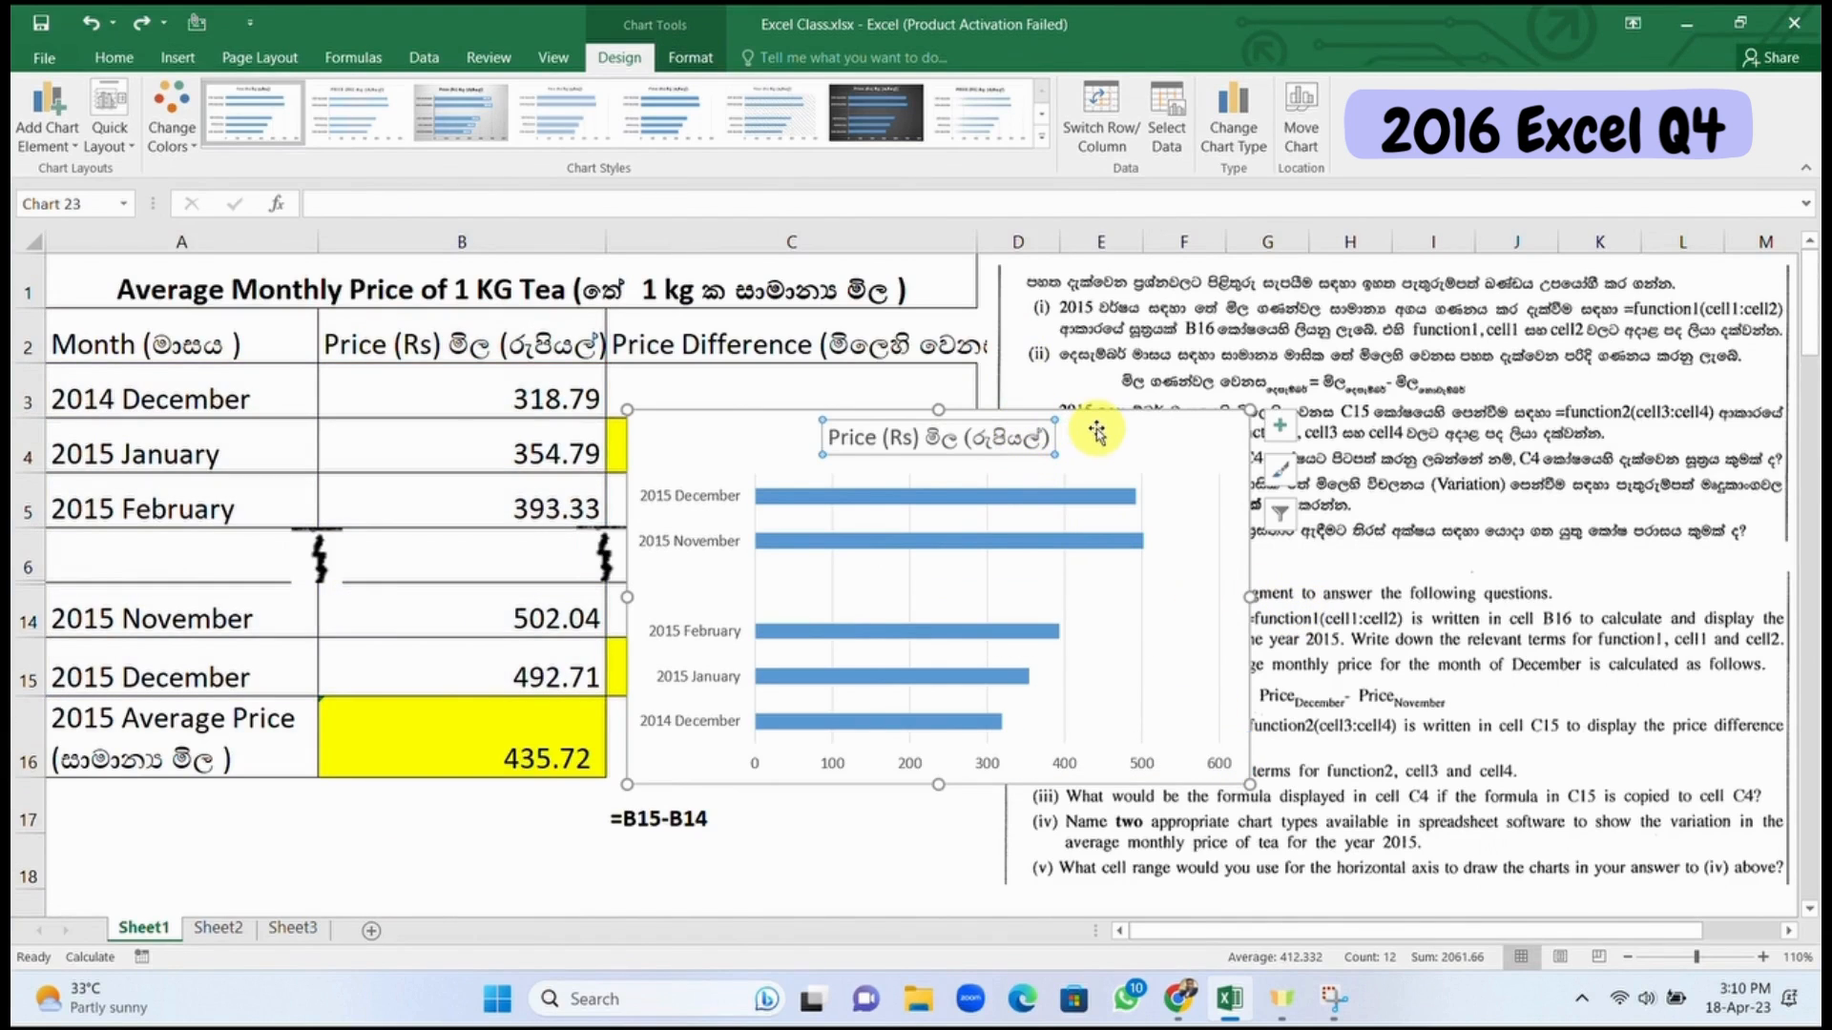
scroll(1130, 401, "down", 8)
left_click(1165, 696)
scroll(1164, 695, "down", 3)
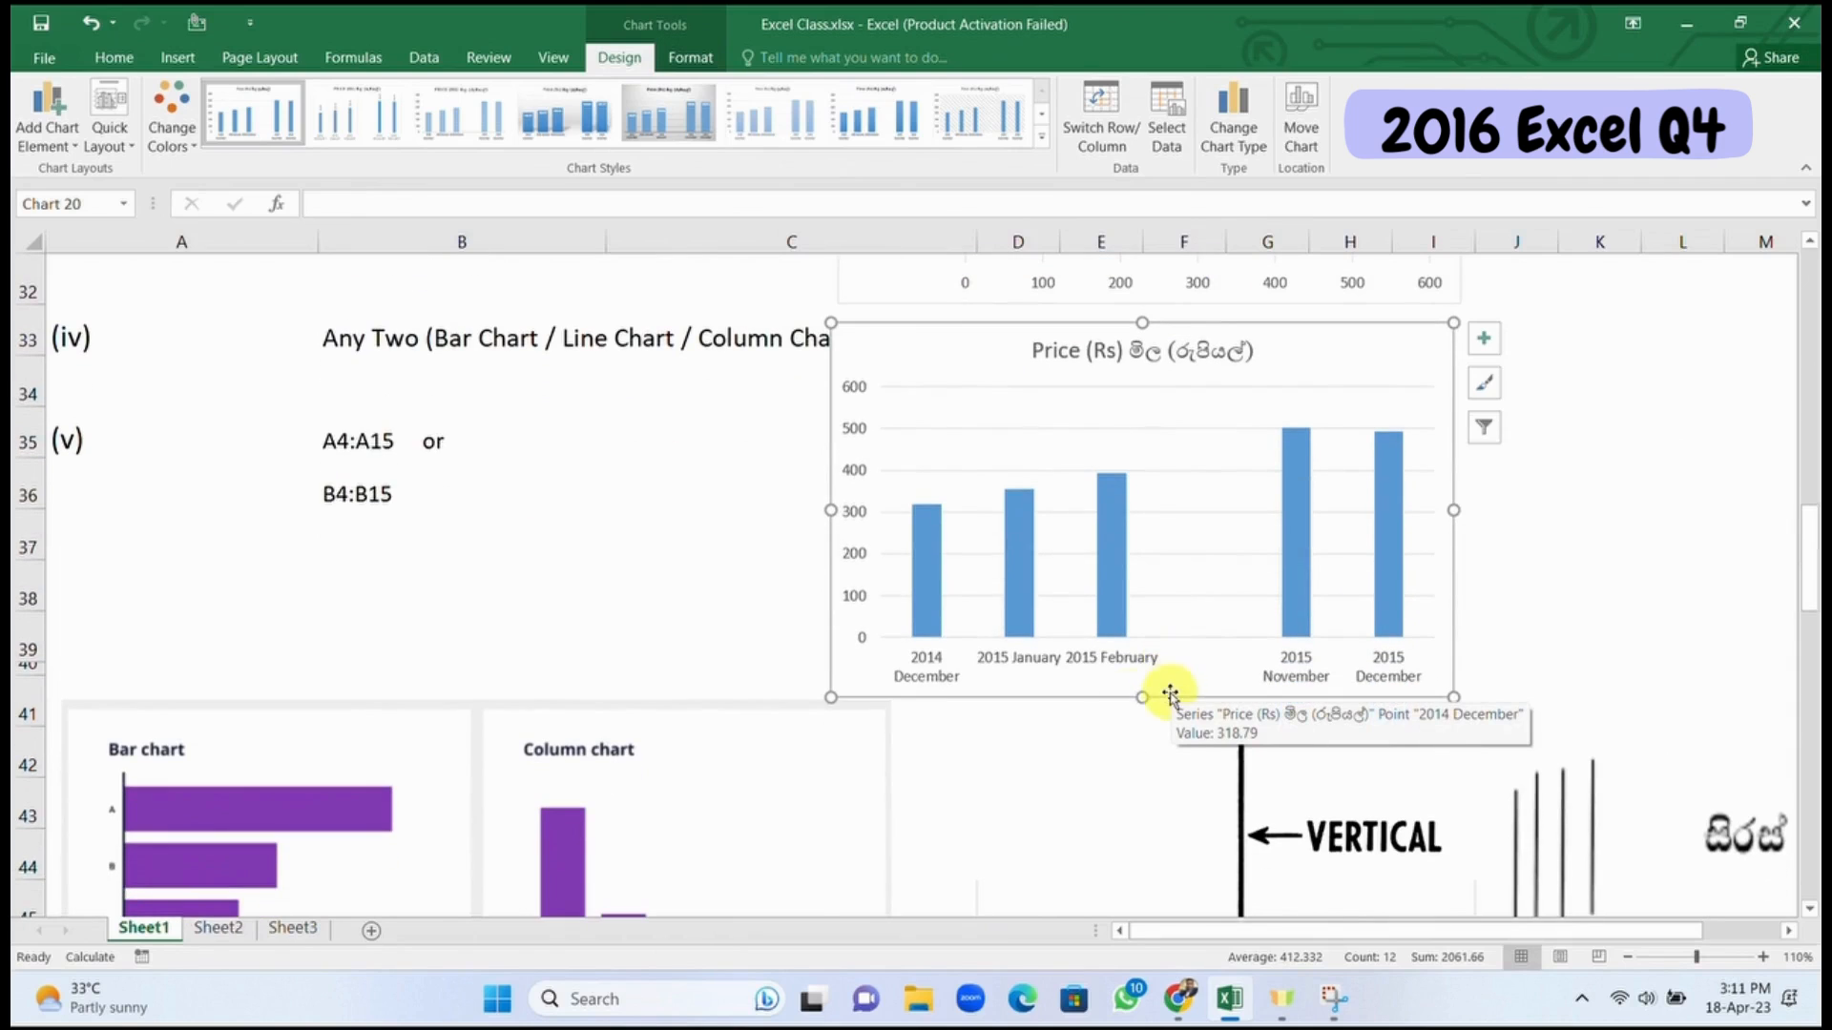
scroll(1073, 651, "up", 2)
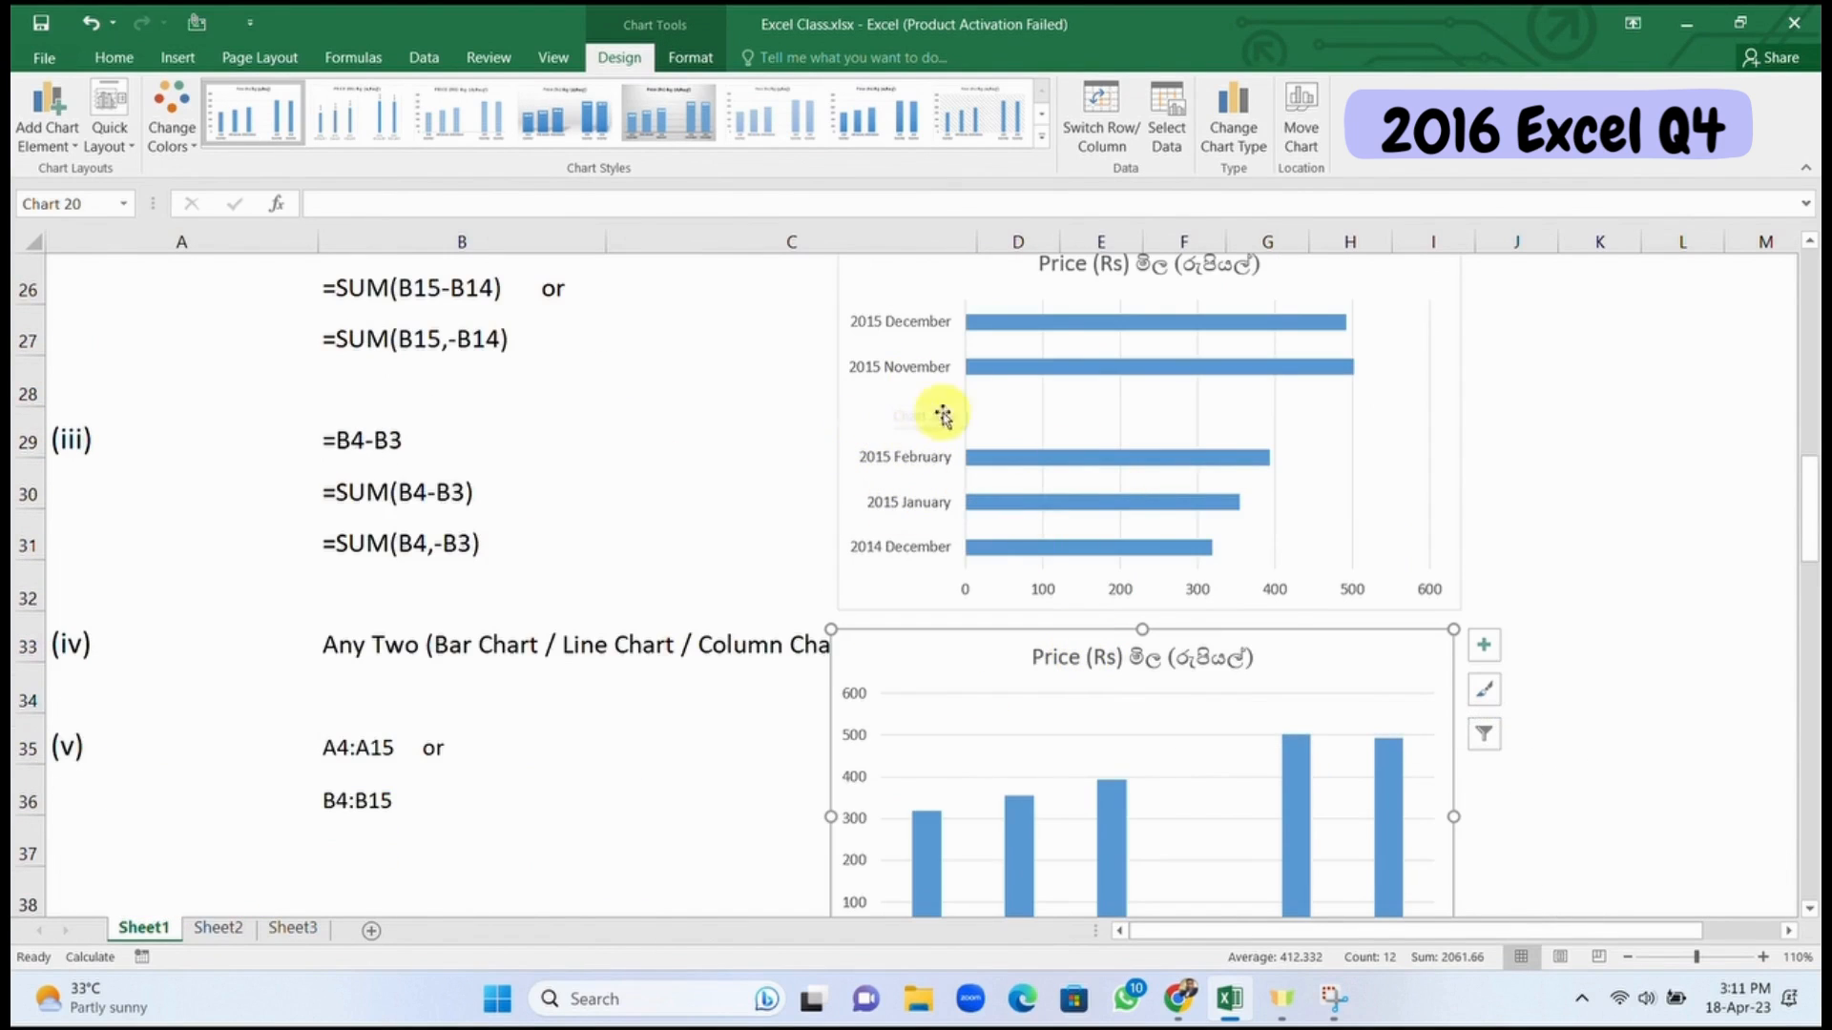
scroll(1164, 630, "down", 2)
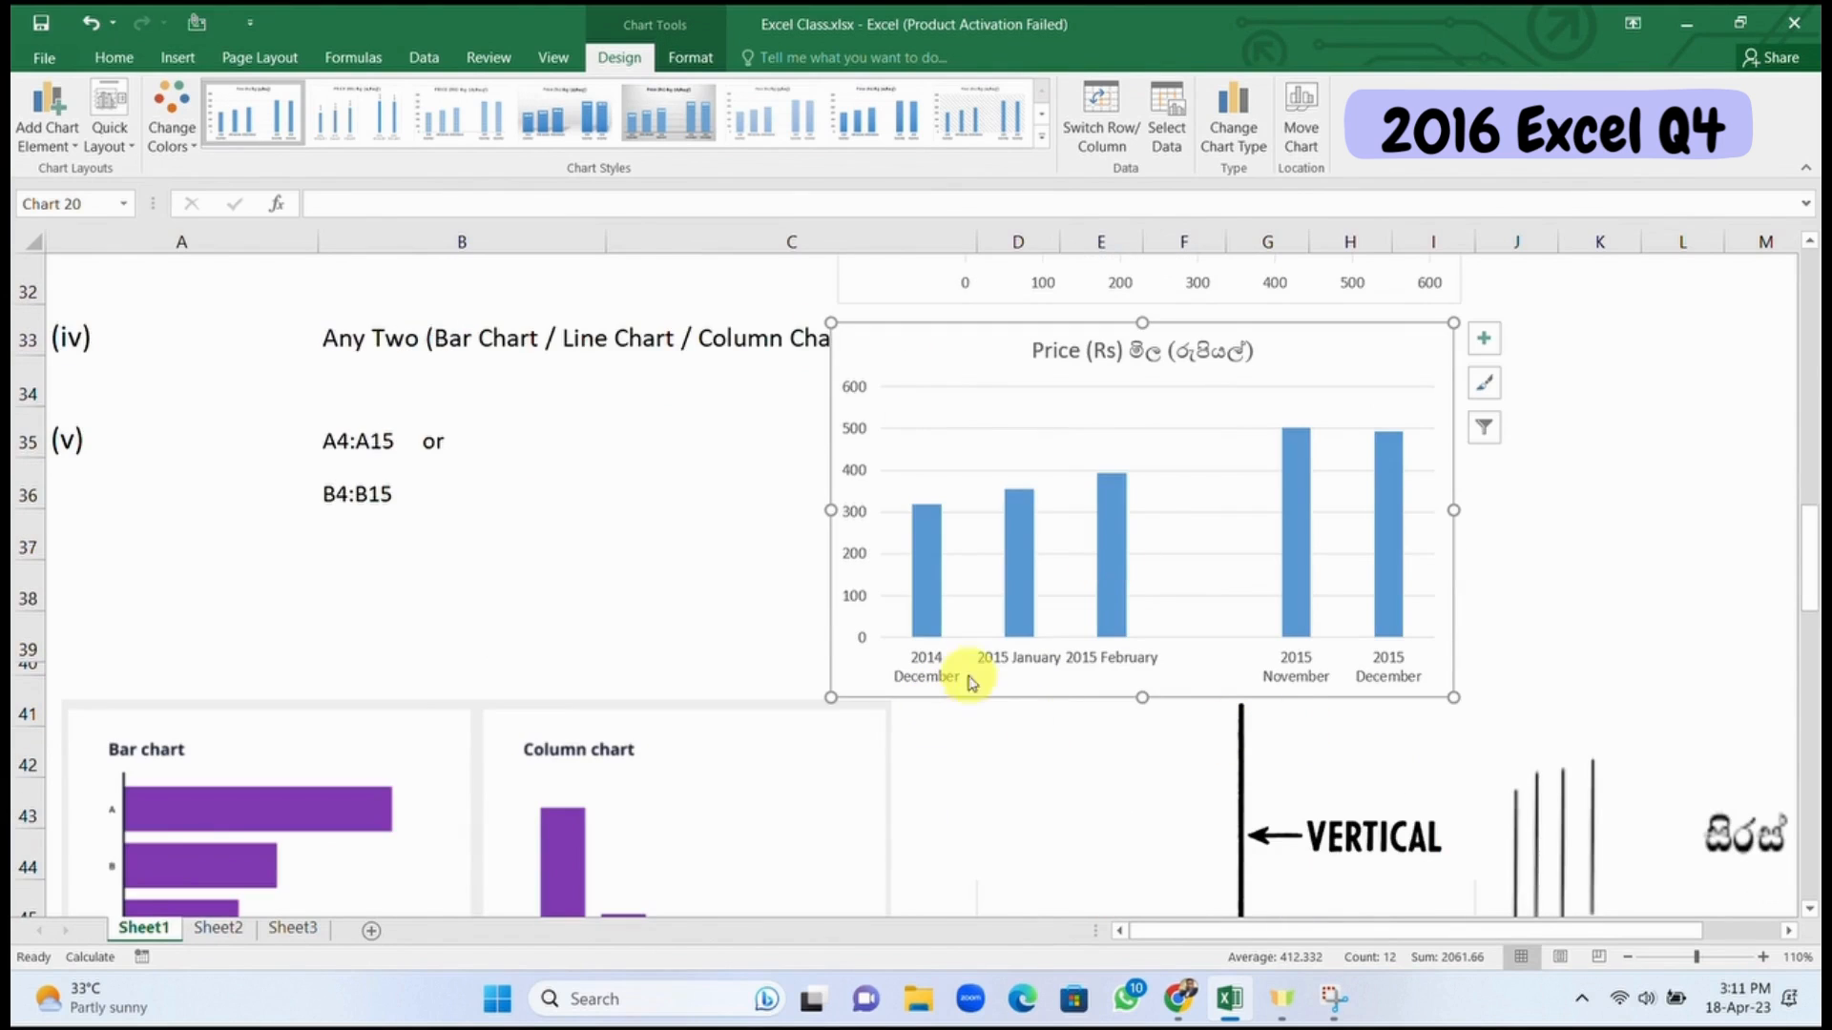
scroll(903, 613, "up", 1)
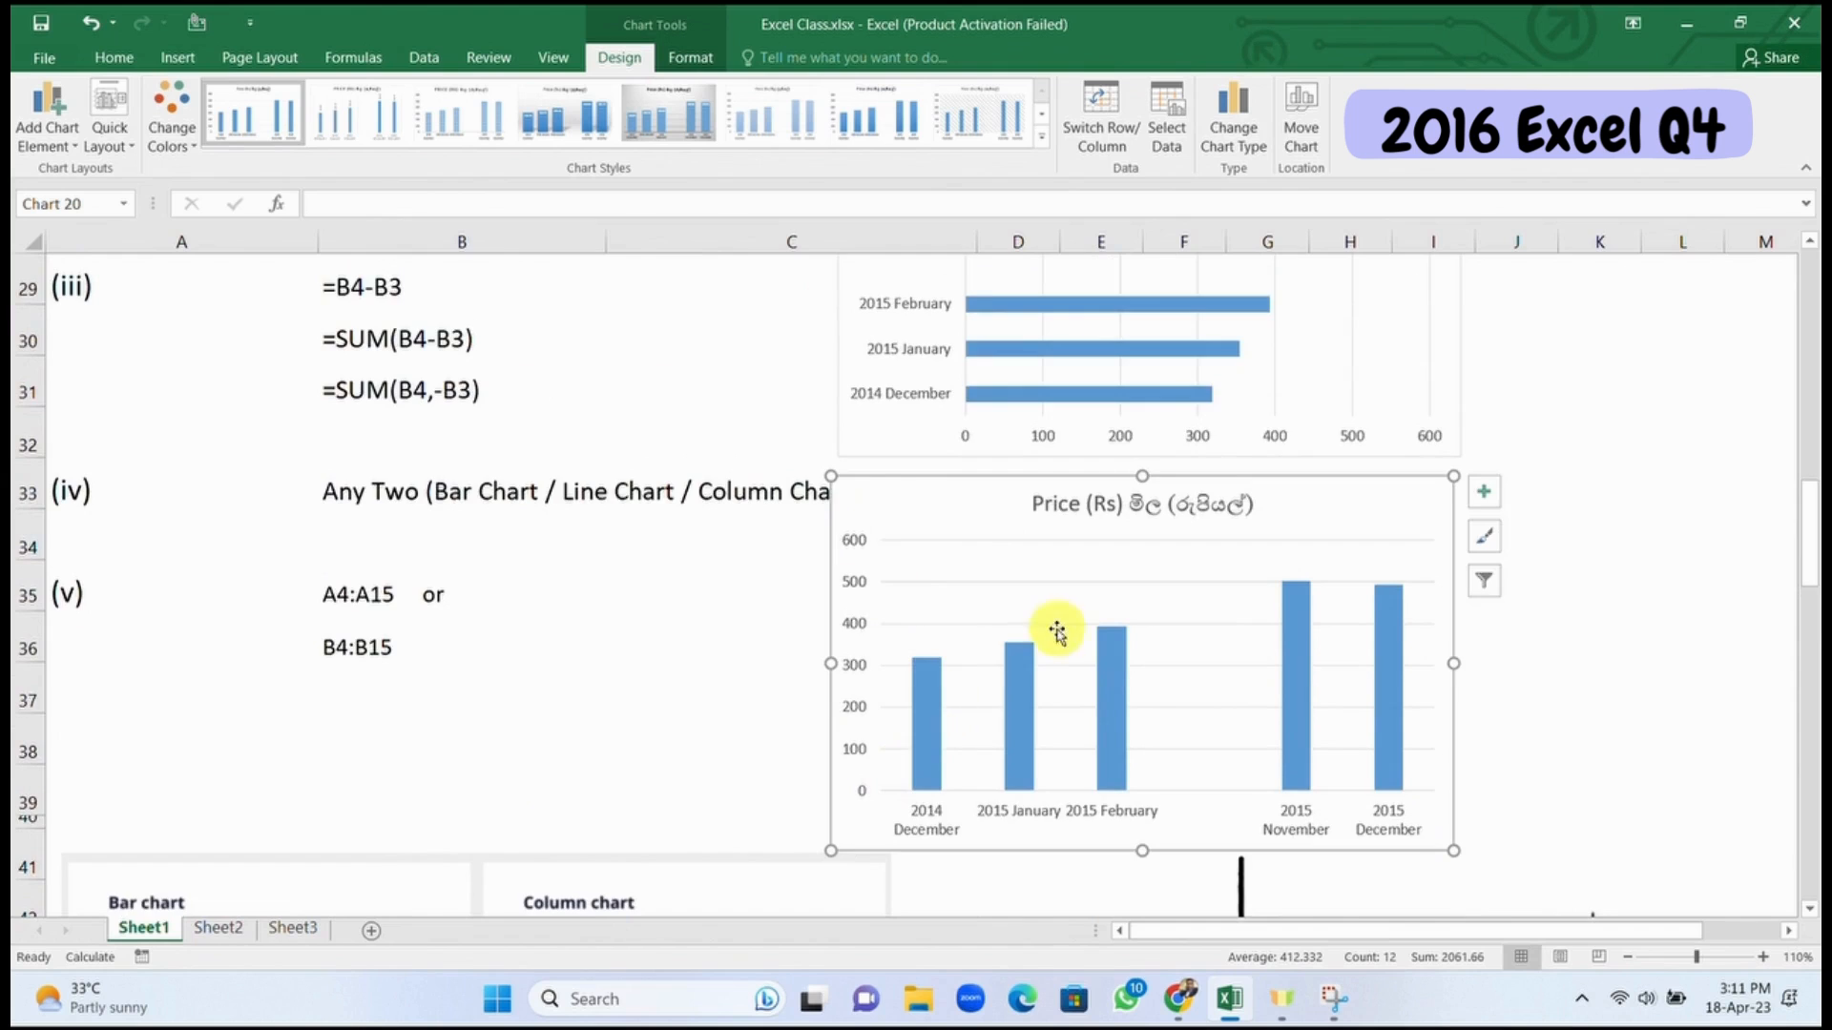
scroll(1087, 605, "up", 2)
scroll(1474, 706, "down", 1)
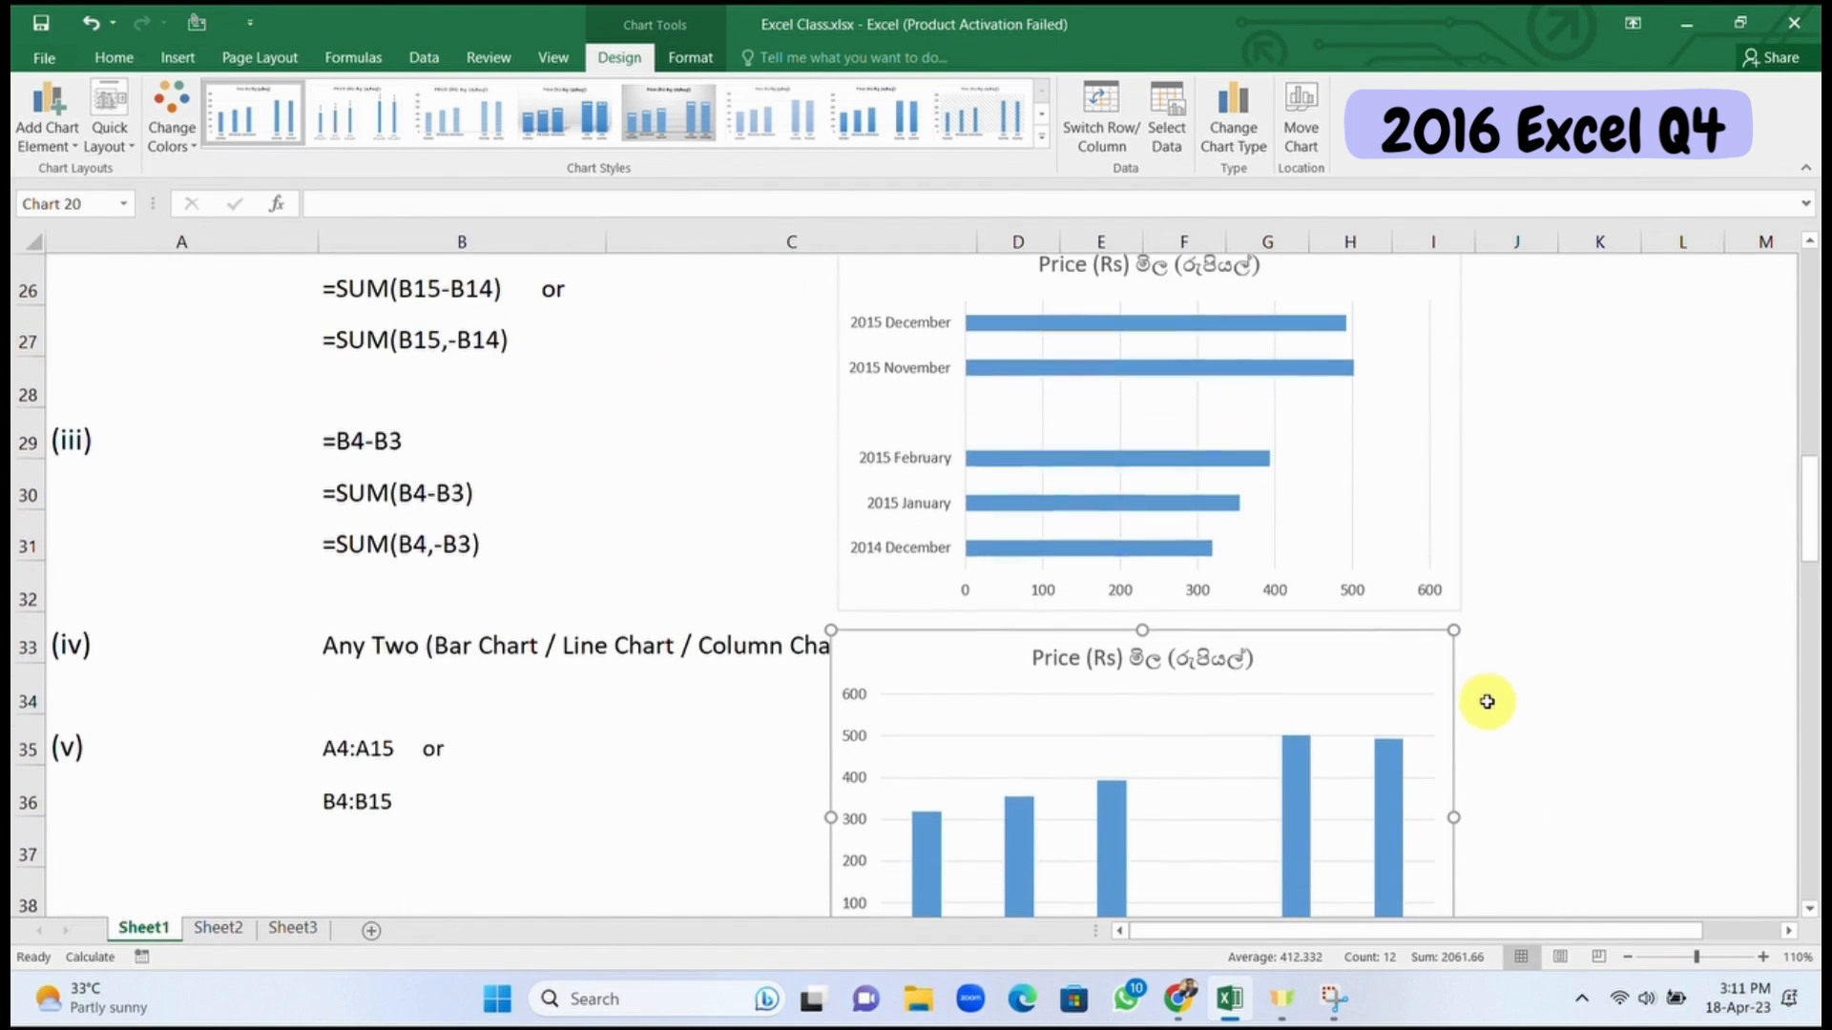
Step: Arrange the bar and column charts side by side and check their axes against question (v) and the vertical/horizontal reference diagram
left_click_drag(1381, 661, 1726, 578)
left_click_drag(1390, 296, 1089, 571)
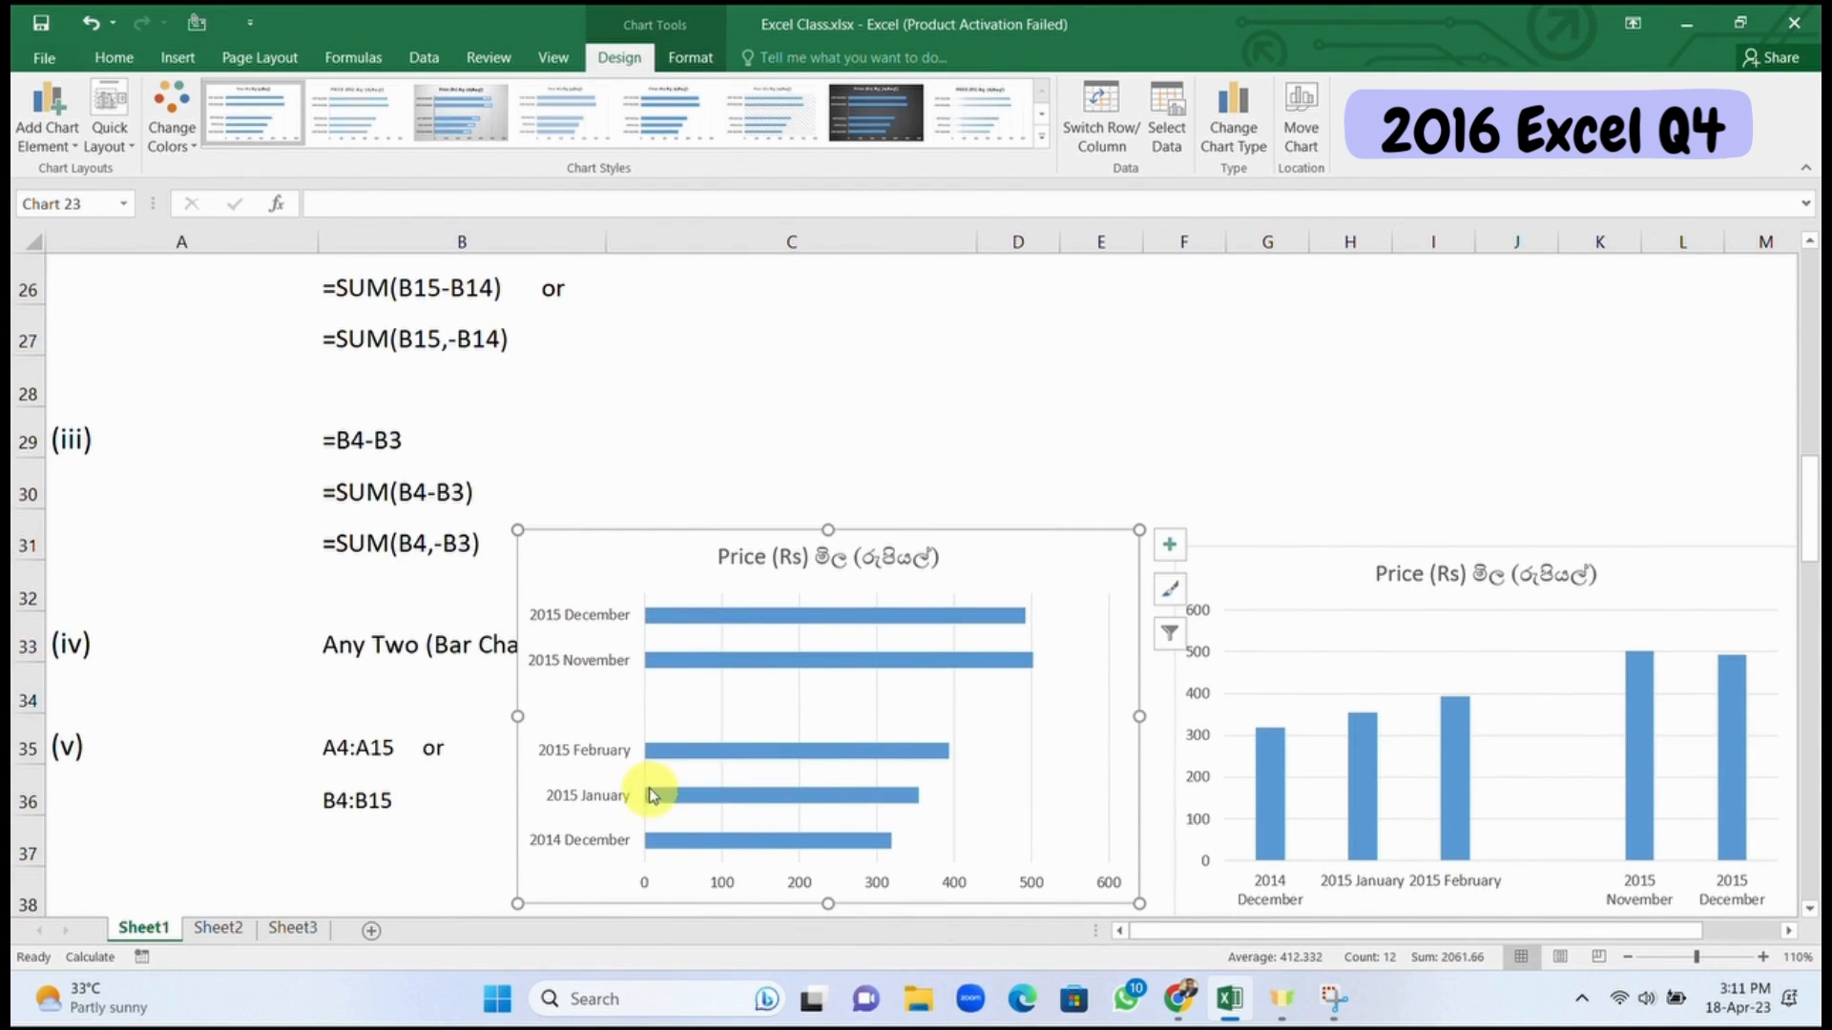
scroll(1475, 477, "up", 4)
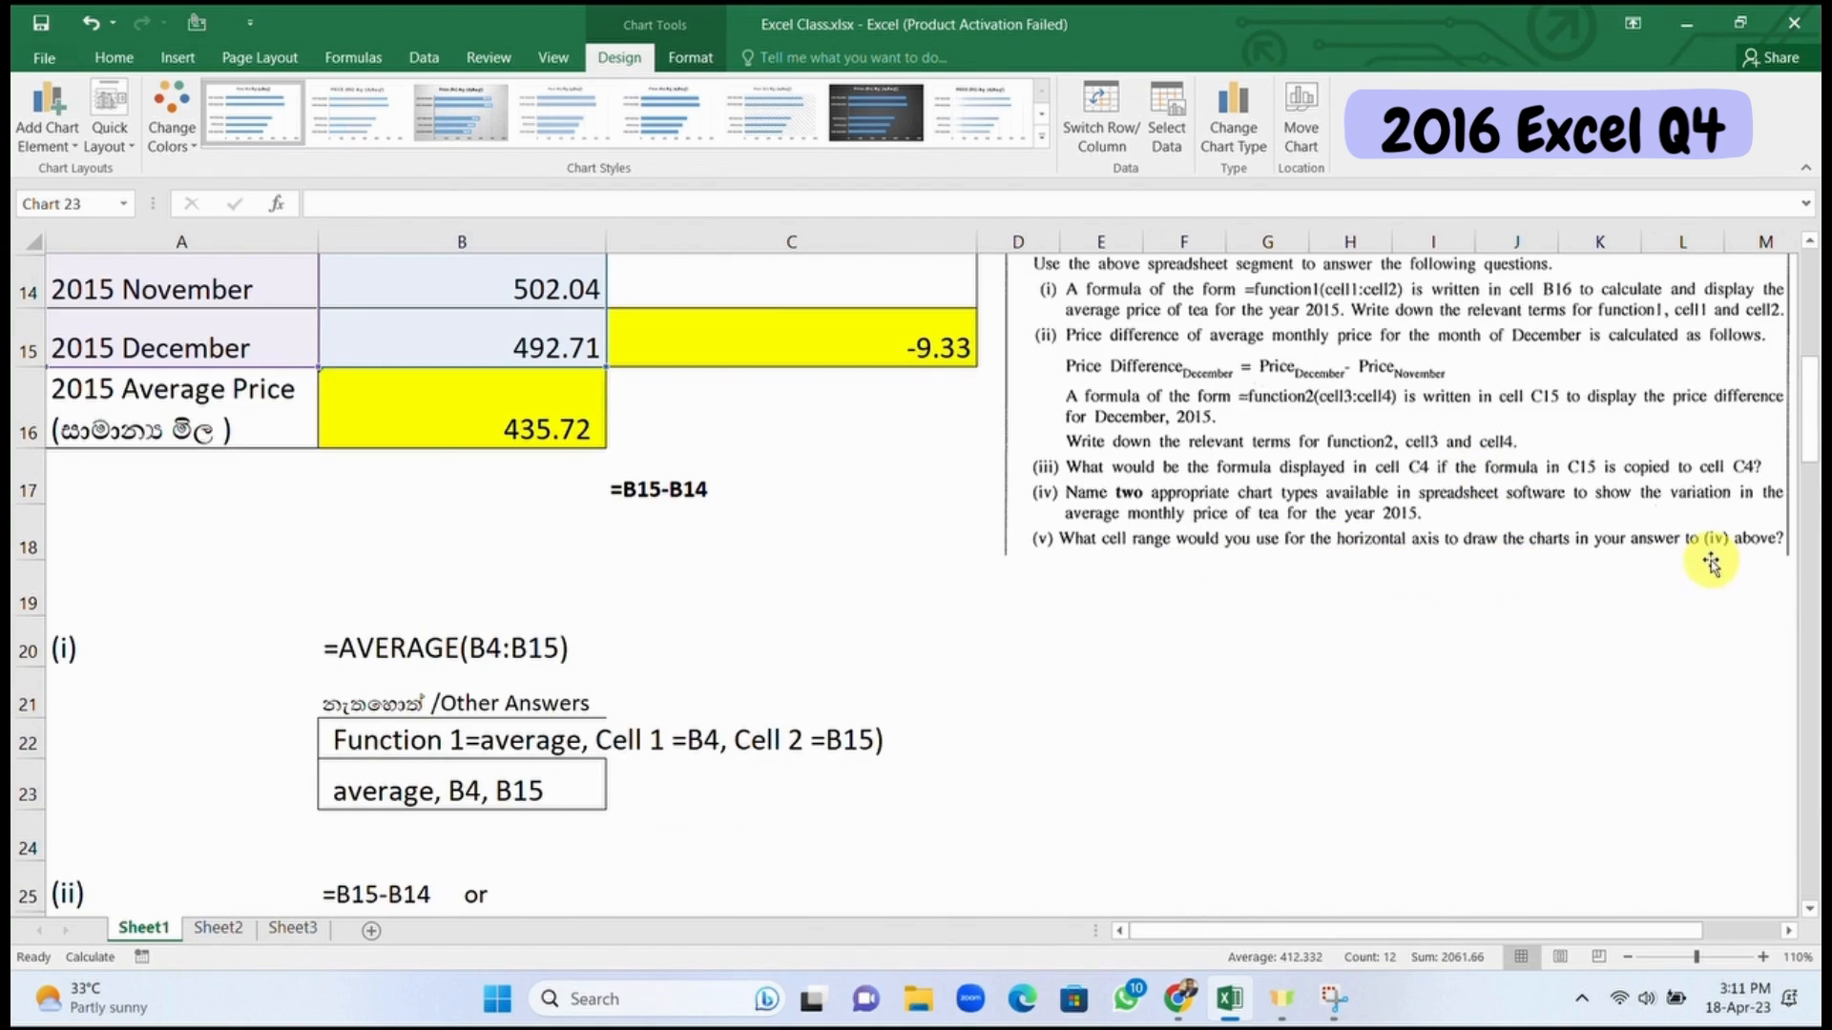
scroll(1591, 546, "down", 5)
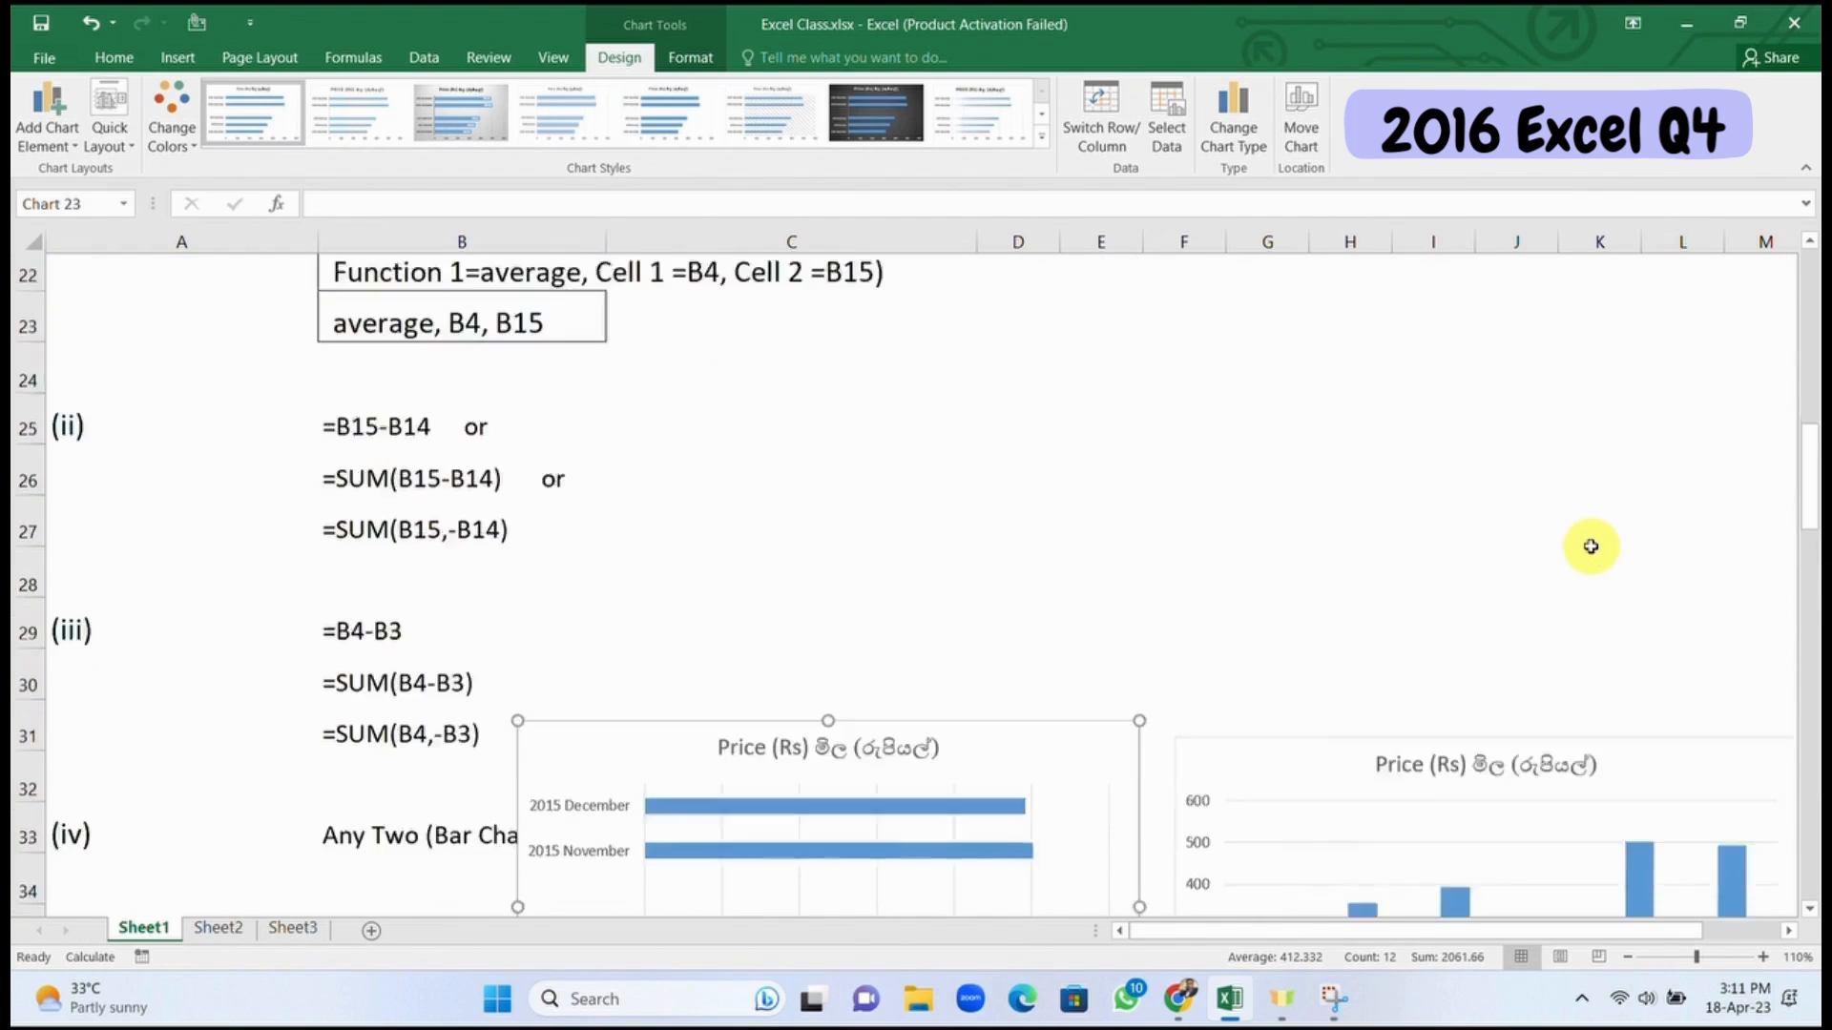
scroll(1509, 544, "down", 3)
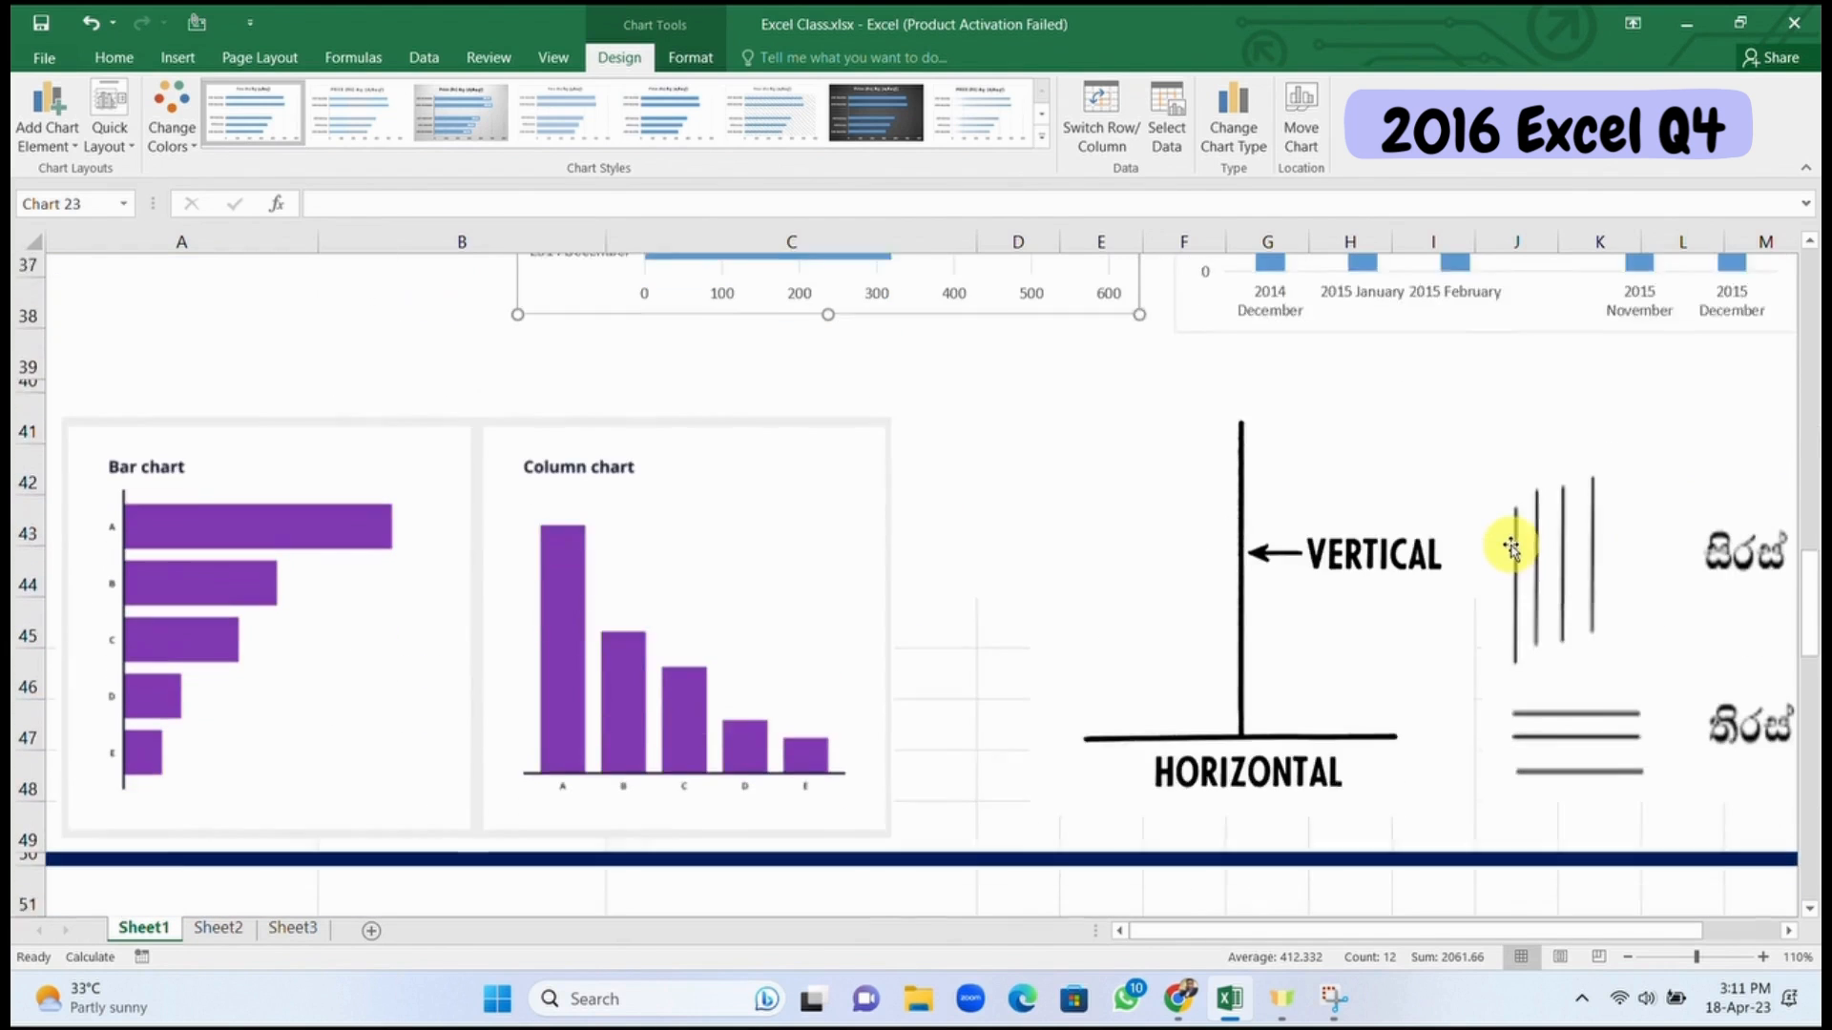
scroll(1145, 627, "up", 4)
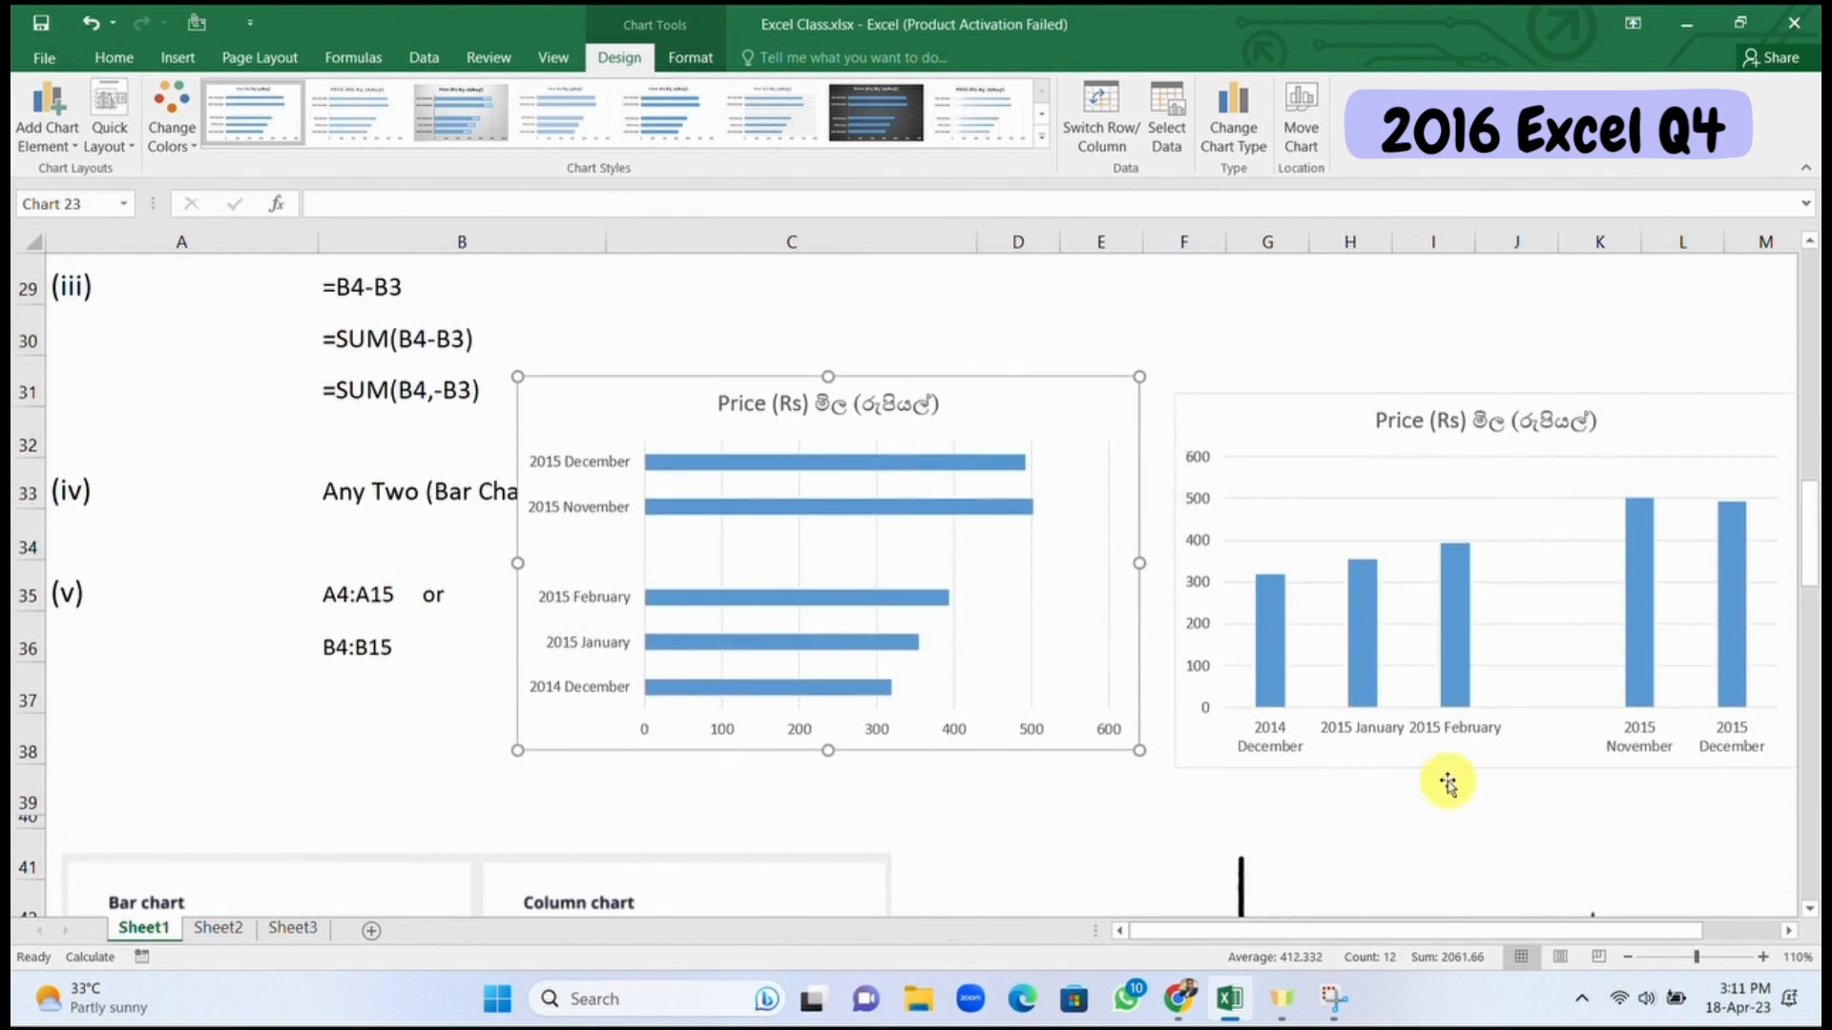
Step: Compare the two charts' axes with the vertical/horizontal reference diagram and reread question (v) about the horizontal axis cell range
scroll(1447, 782, "down", 4)
scroll(1317, 740, "up", 2)
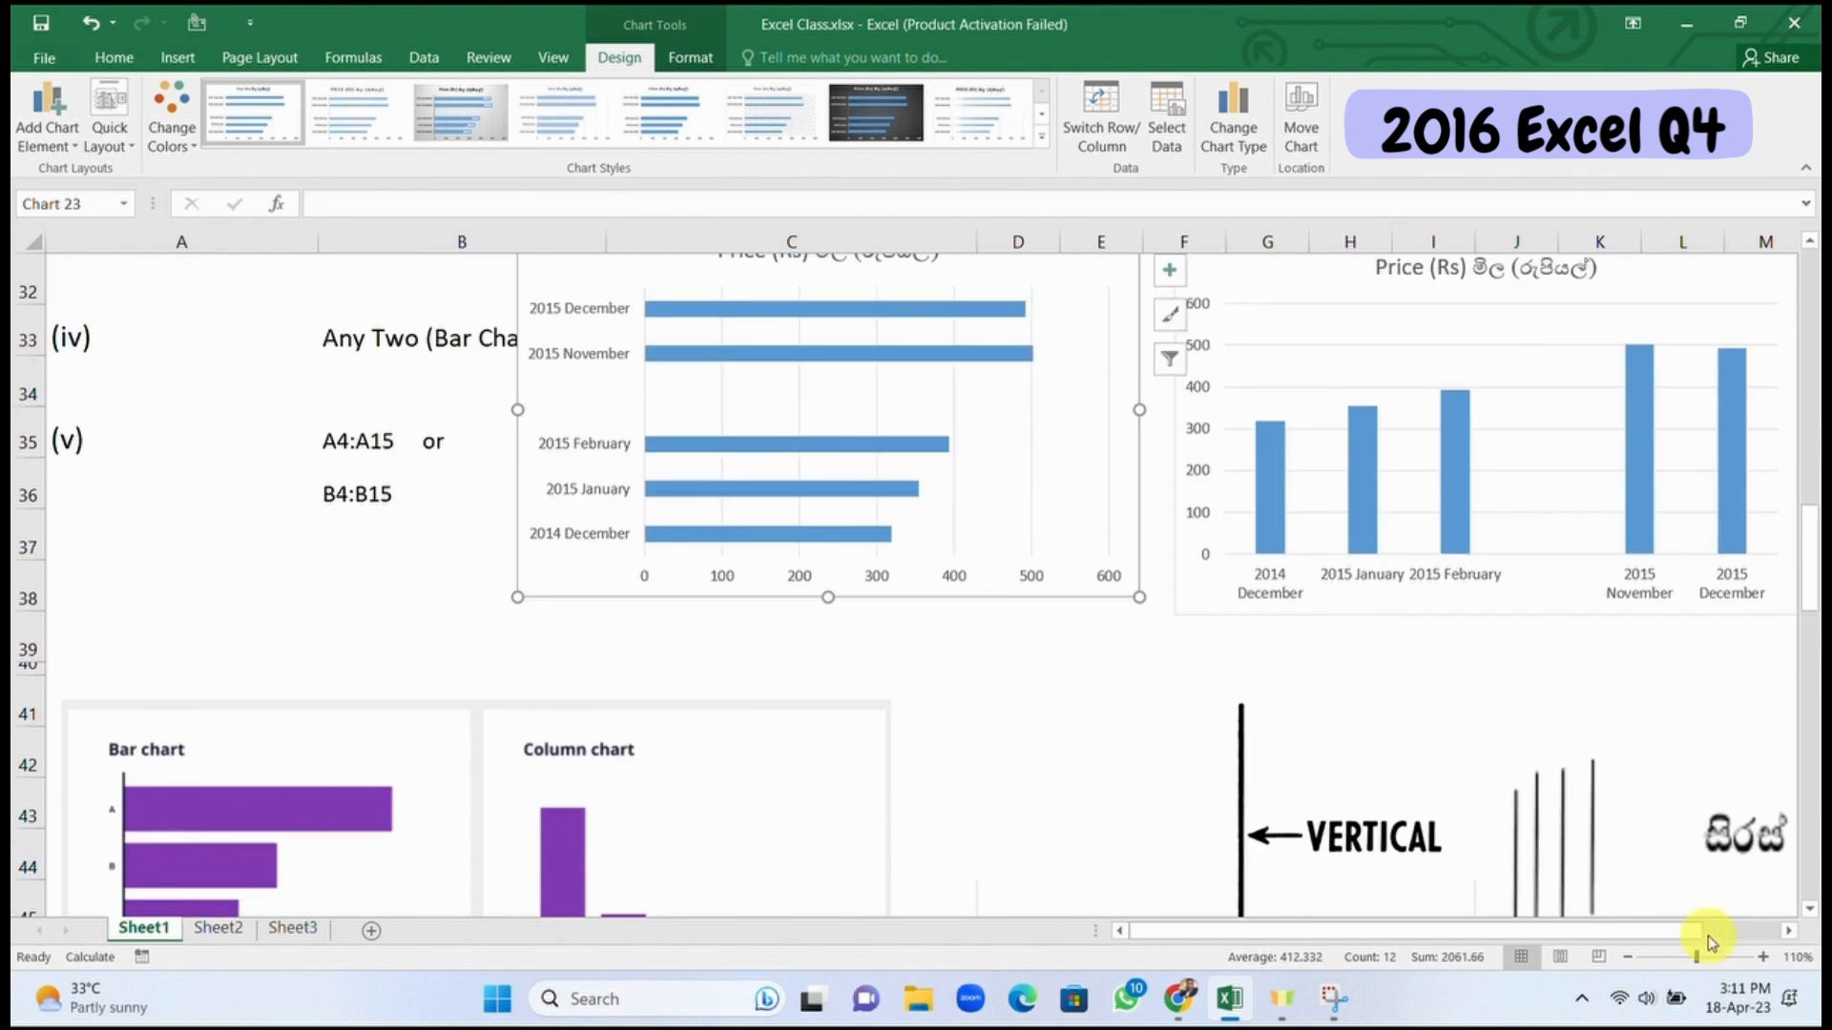
scroll(1695, 868, "down", 4)
scroll(1169, 634, "up", 5)
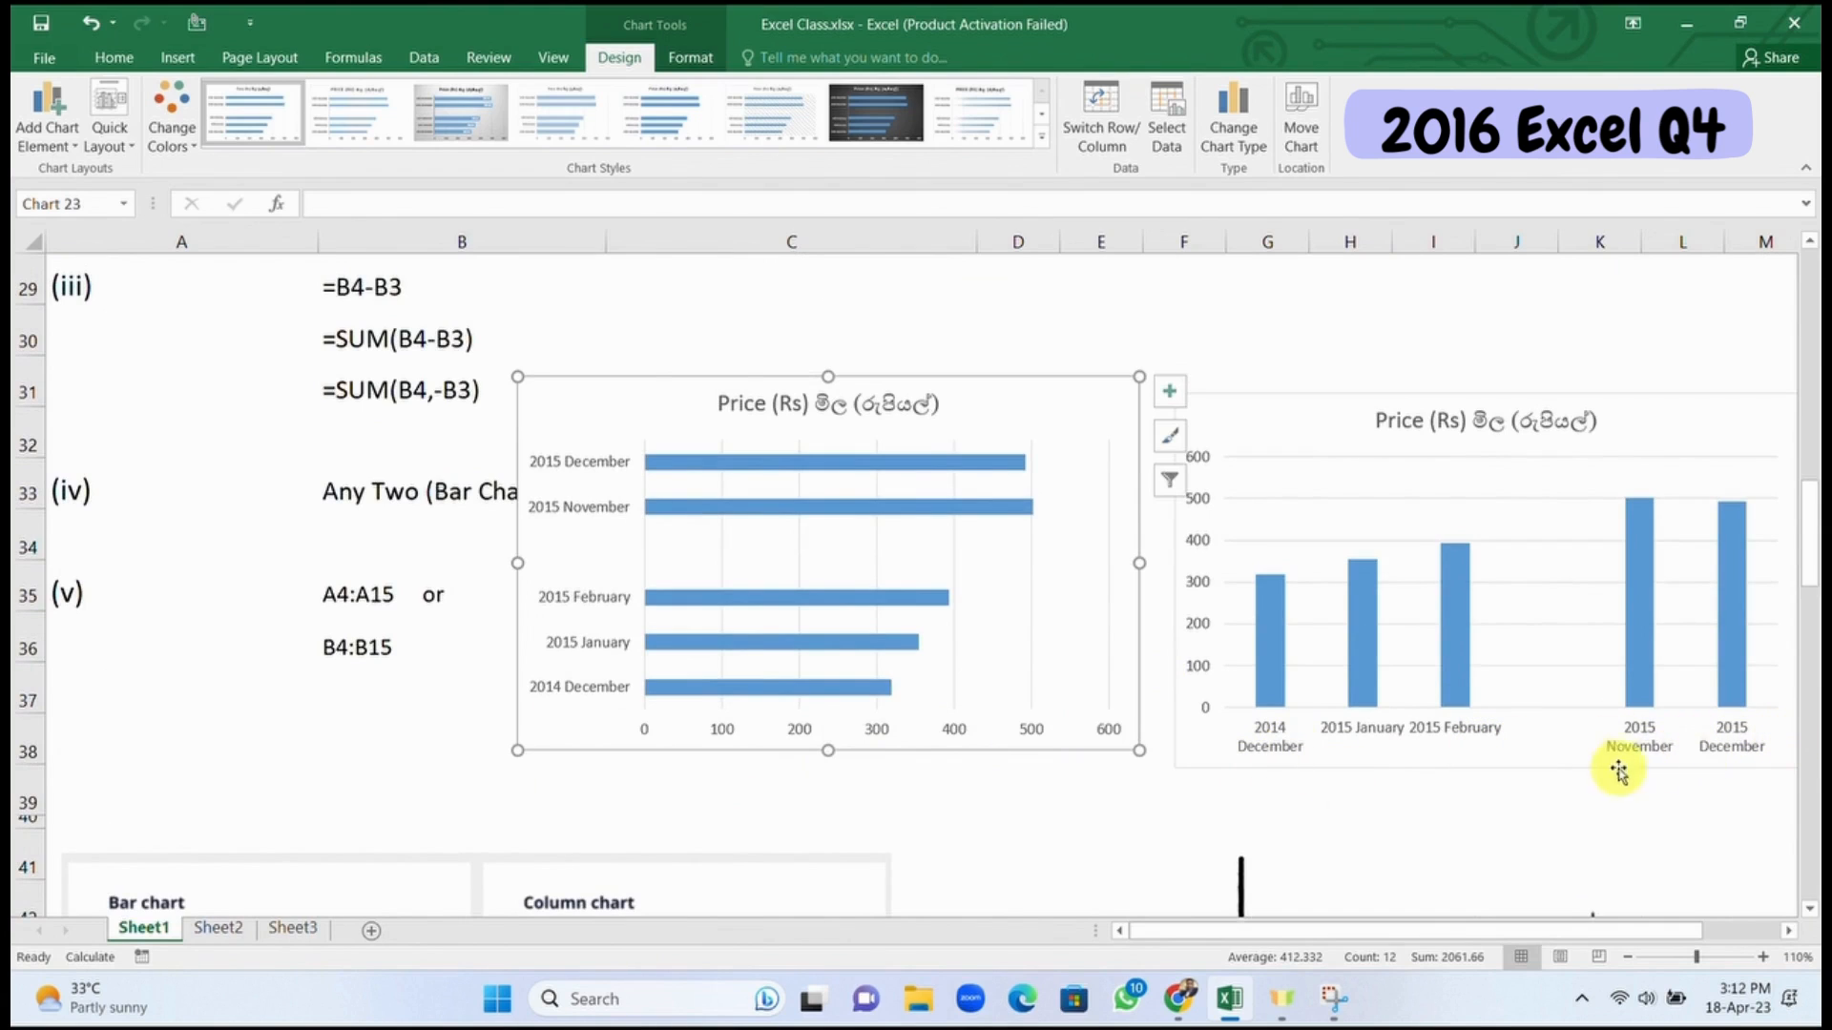
scroll(1472, 642, "up", 3)
scroll(1480, 585, "up", 3)
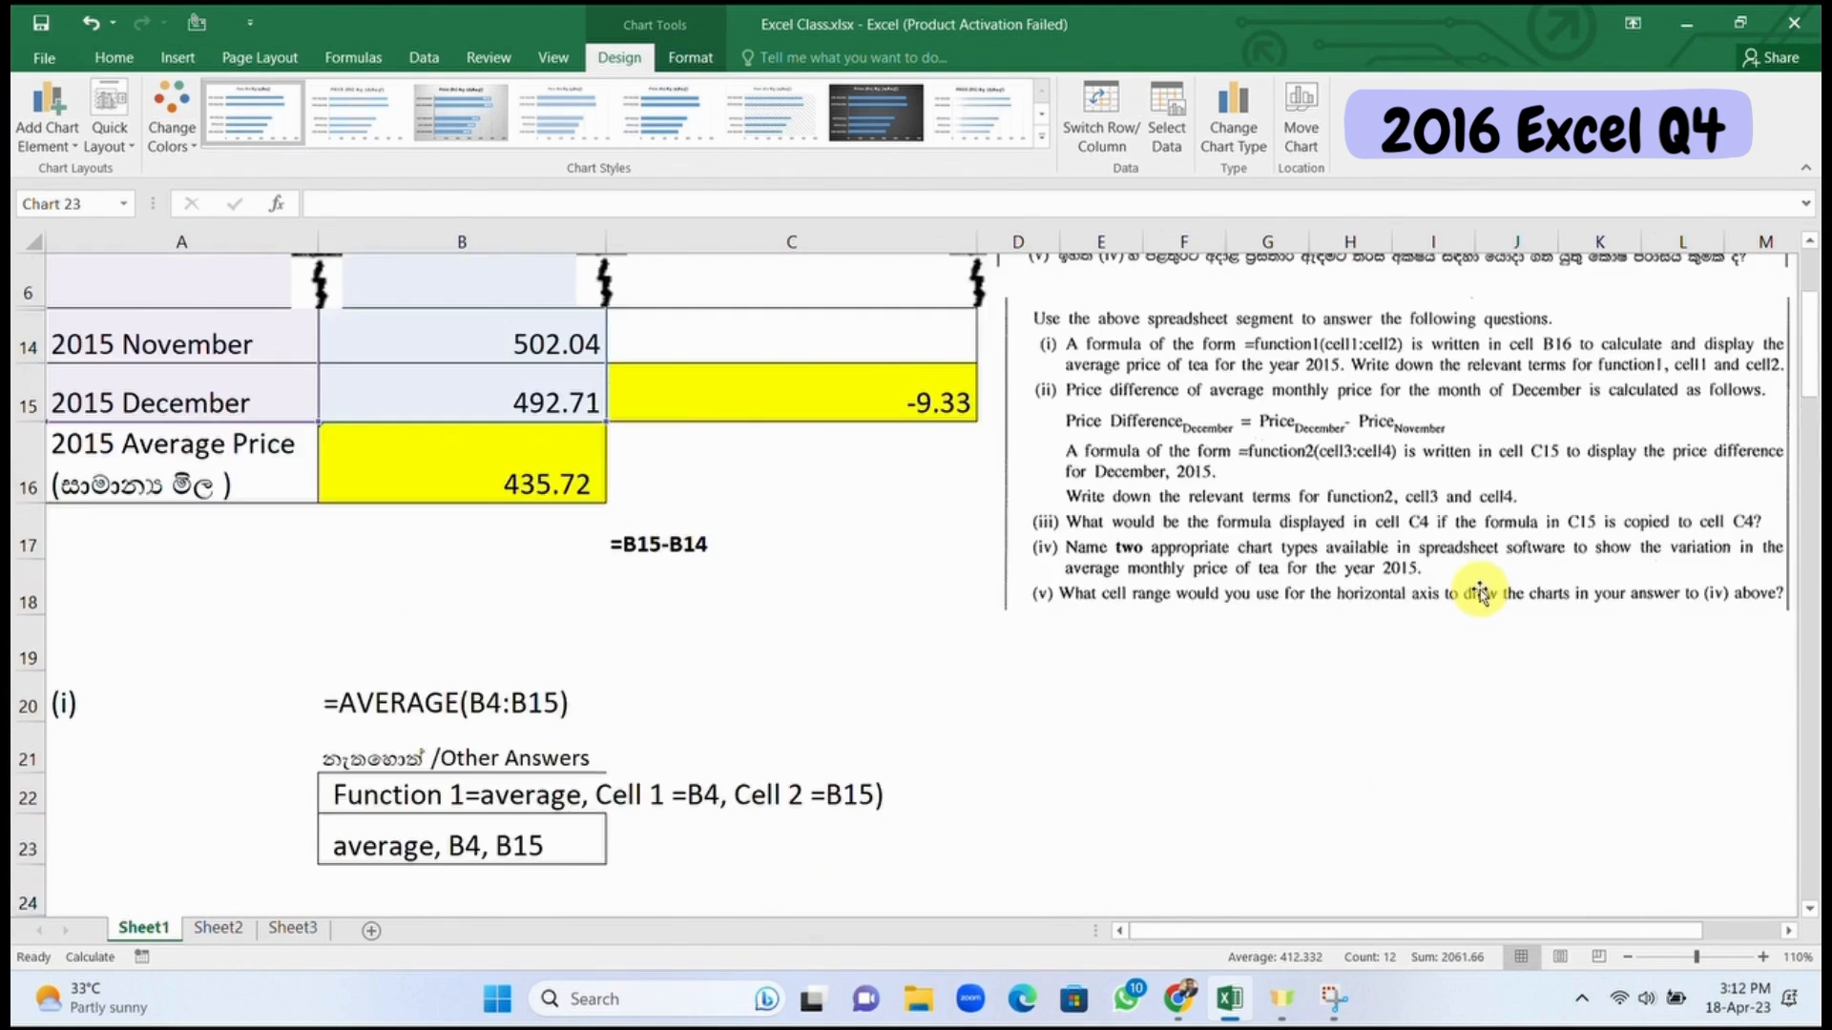
scroll(1480, 593, "up", 3)
scroll(1480, 592, "down", 4)
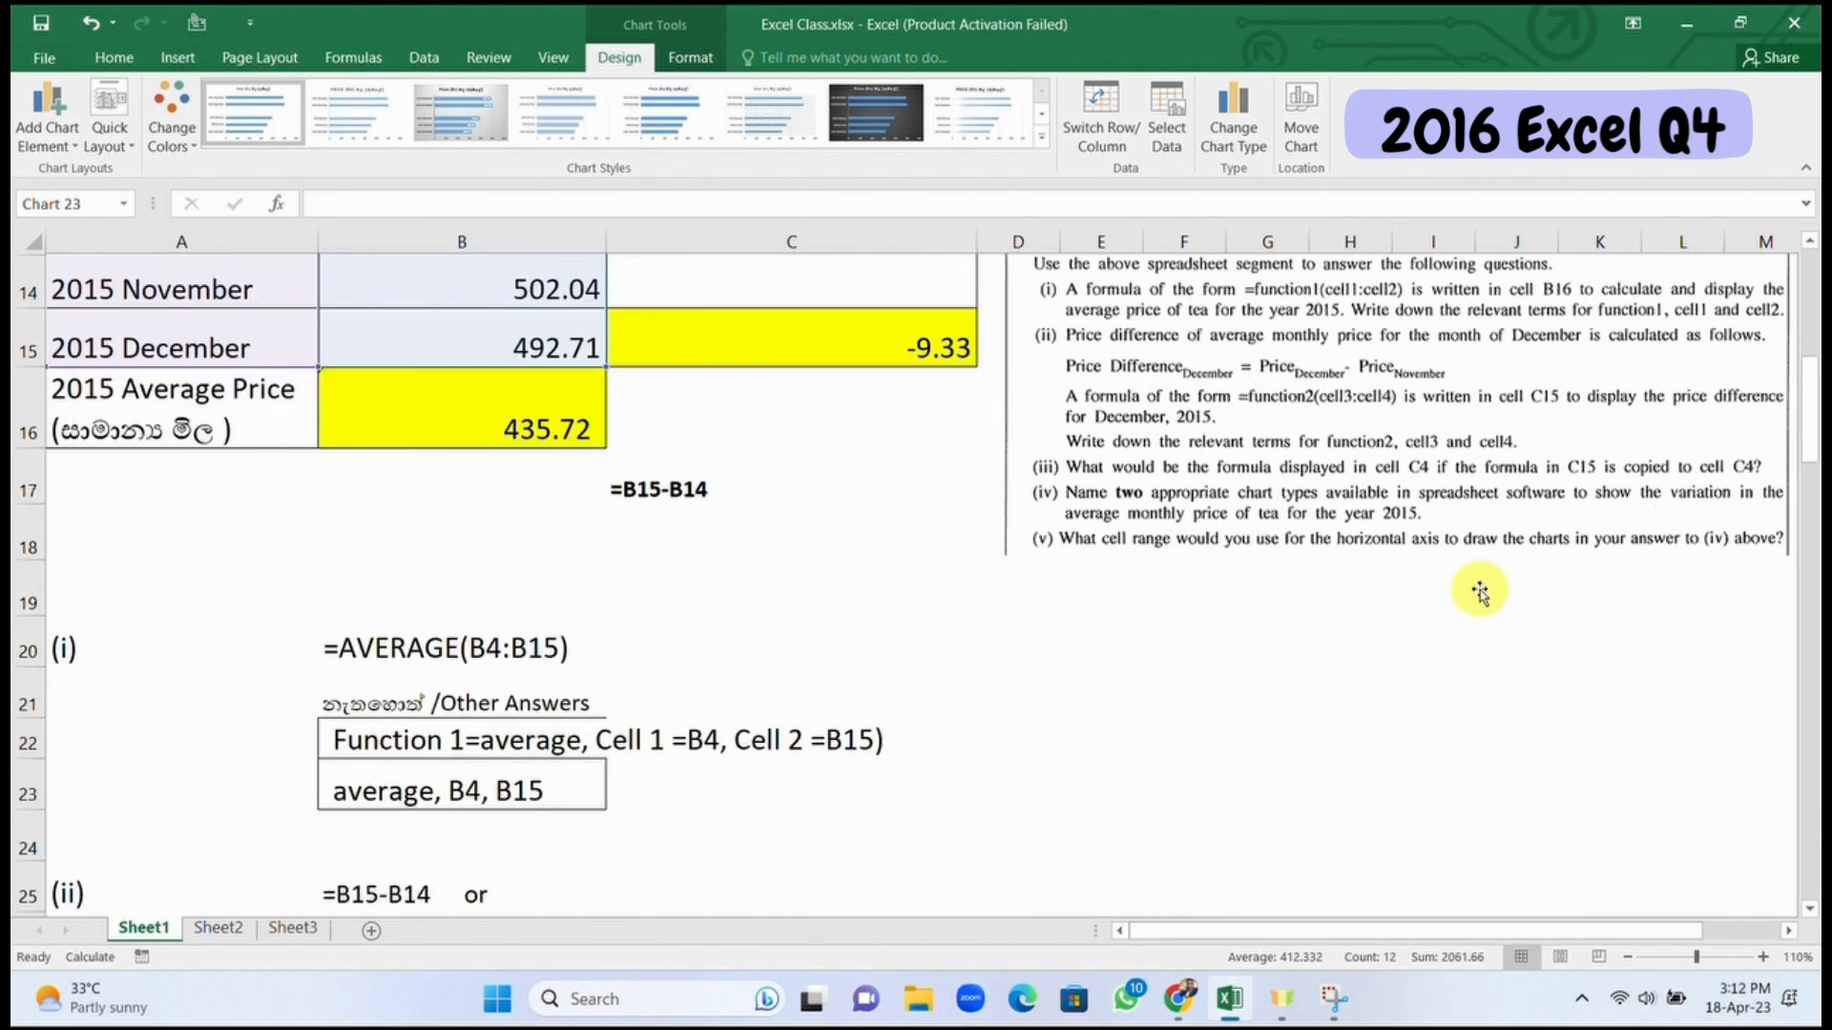
scroll(1480, 591, "down", 1)
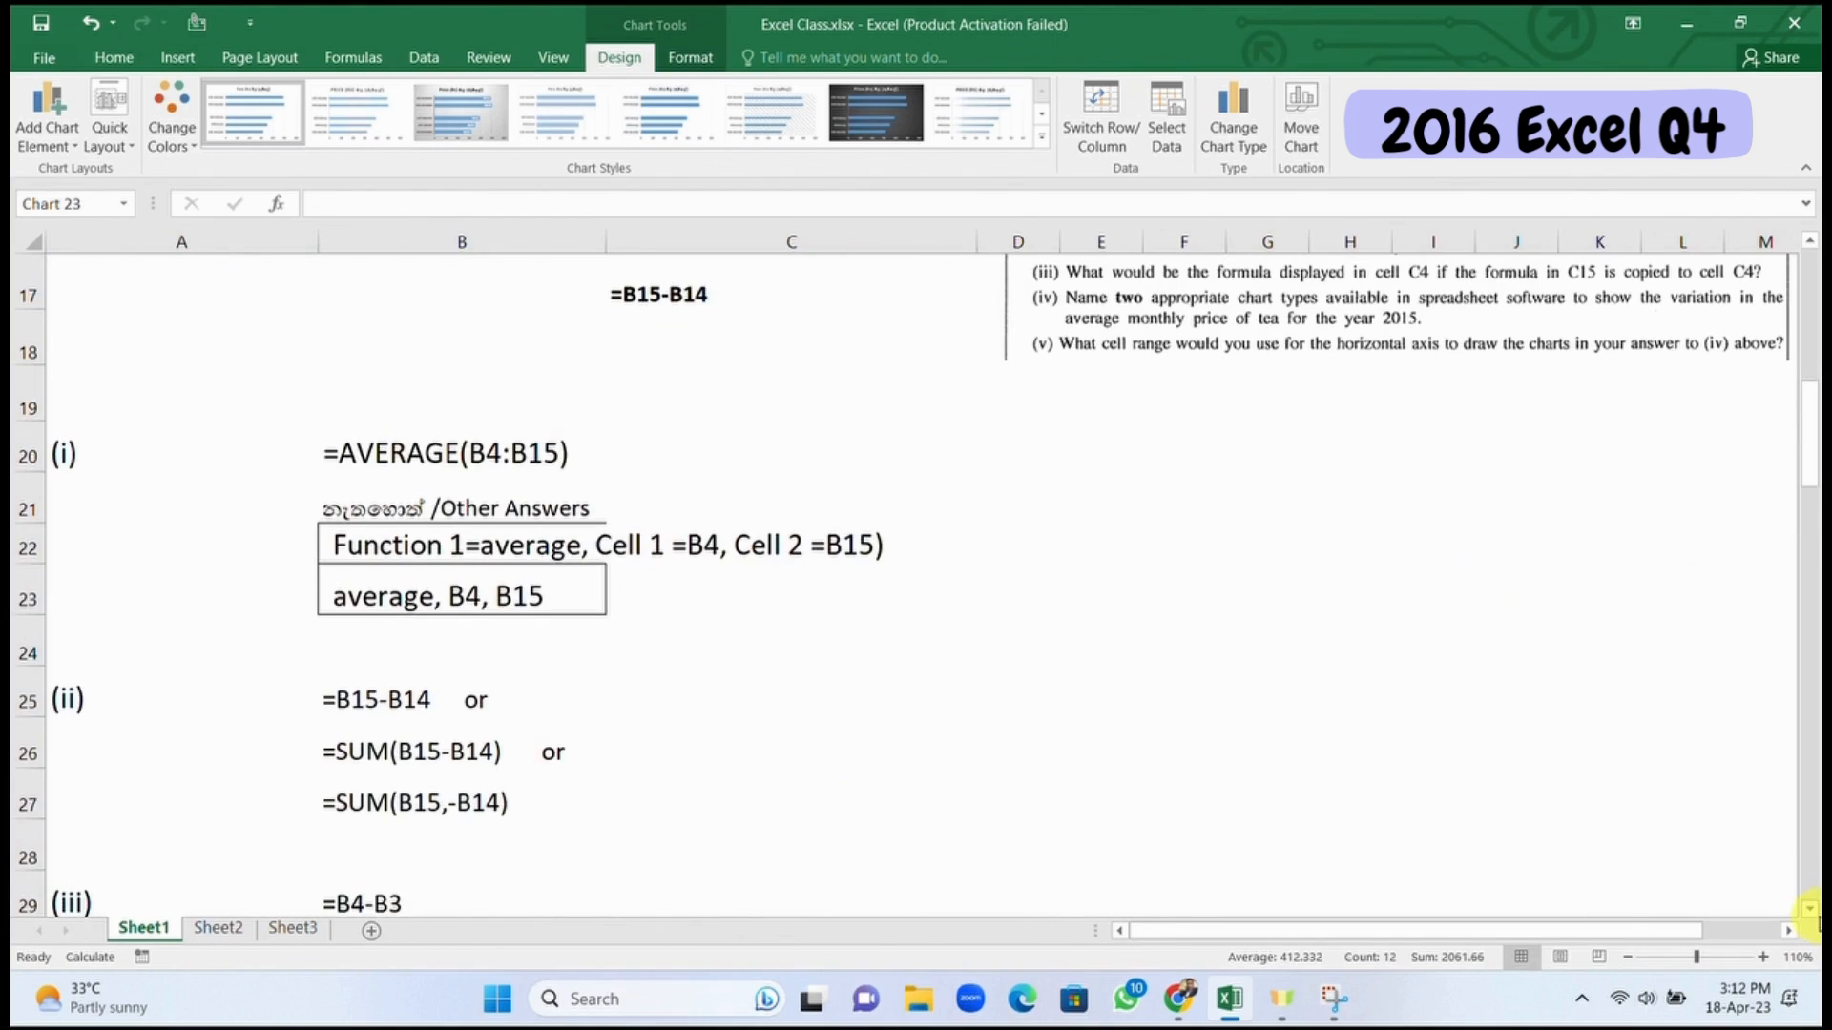
Step: Move the bar chart off the question (iv) and (v) answers into the empty area above the column chart
left_click(1810, 912)
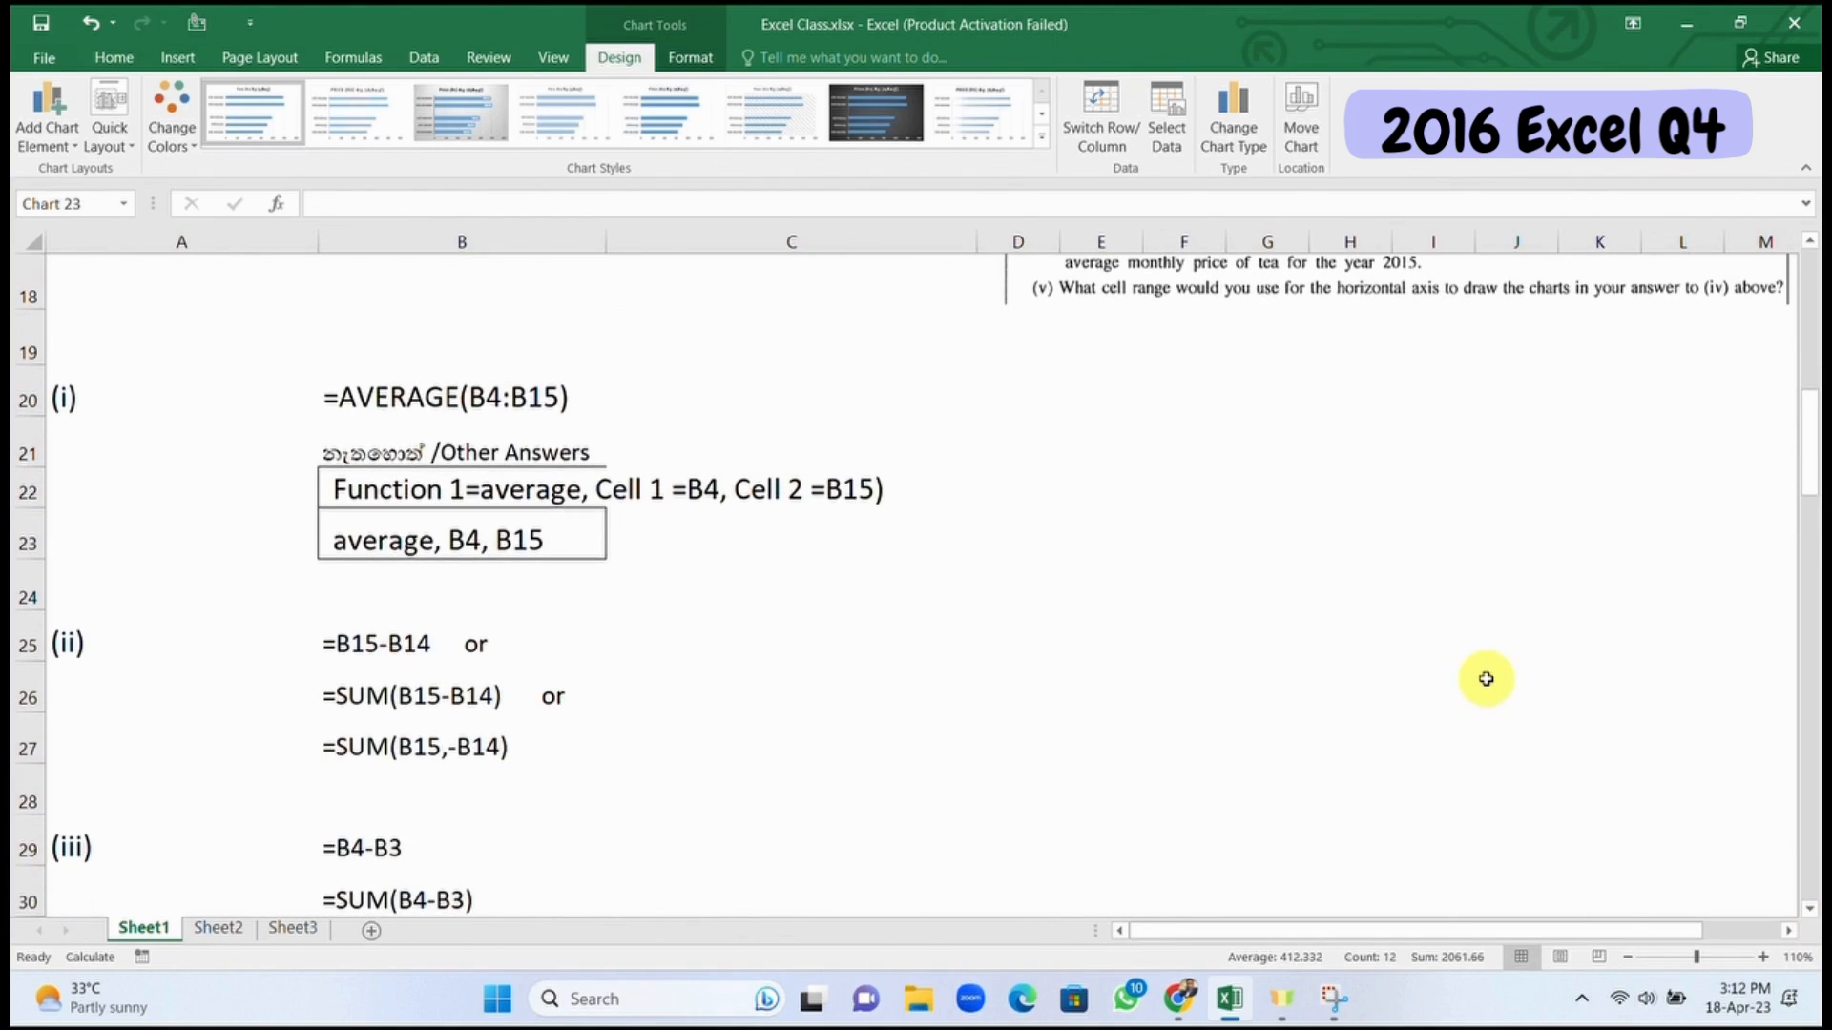
scroll(1485, 678, "down", 1)
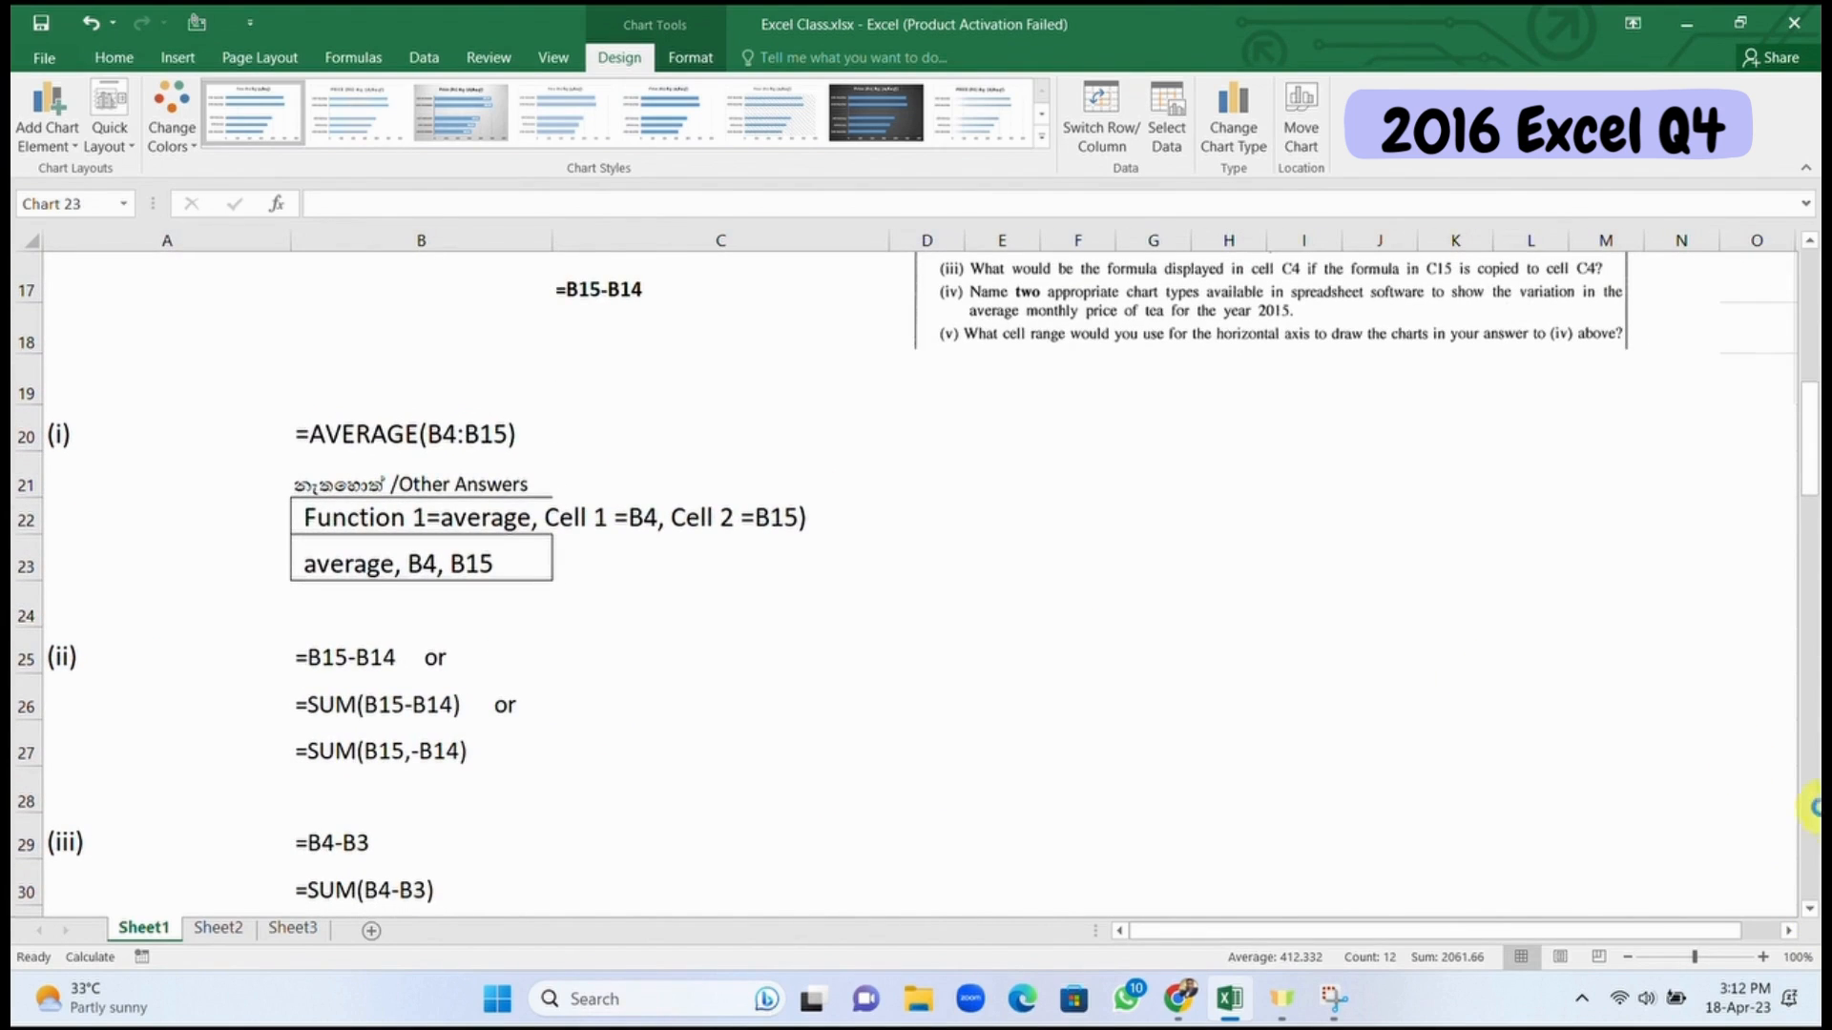
left_click(1810, 915)
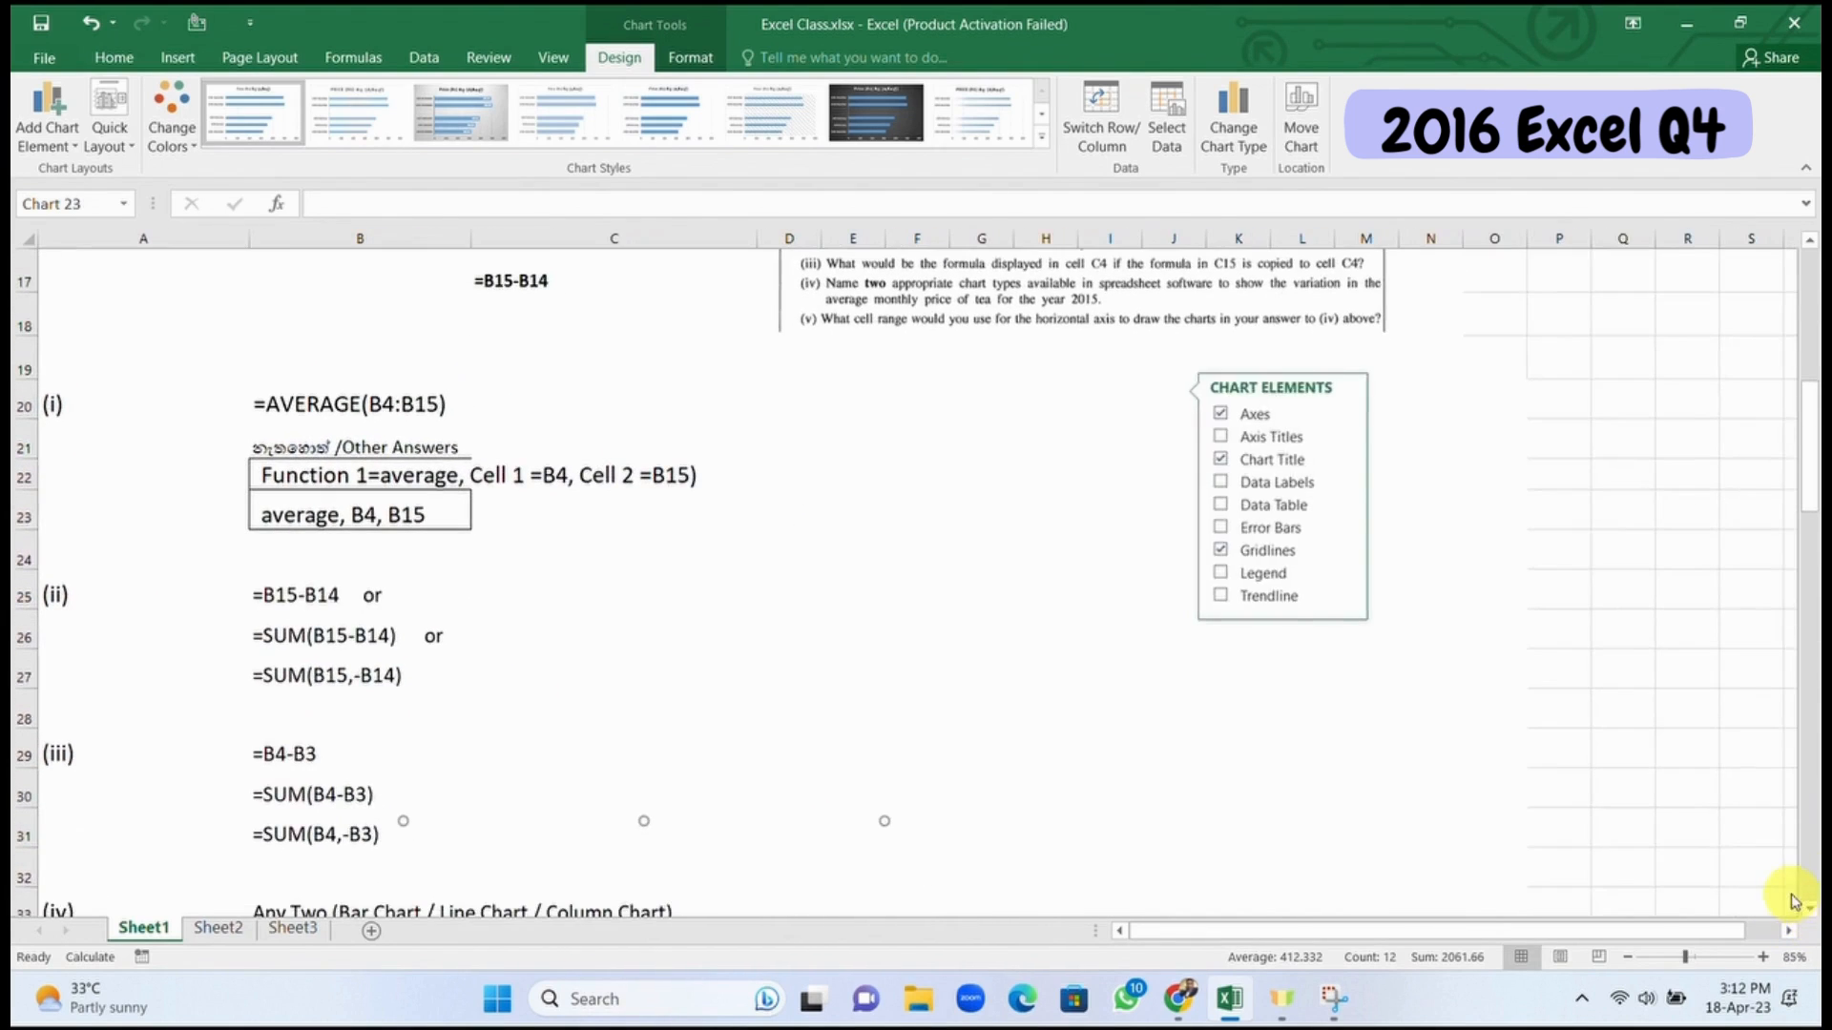
left_click(1810, 913)
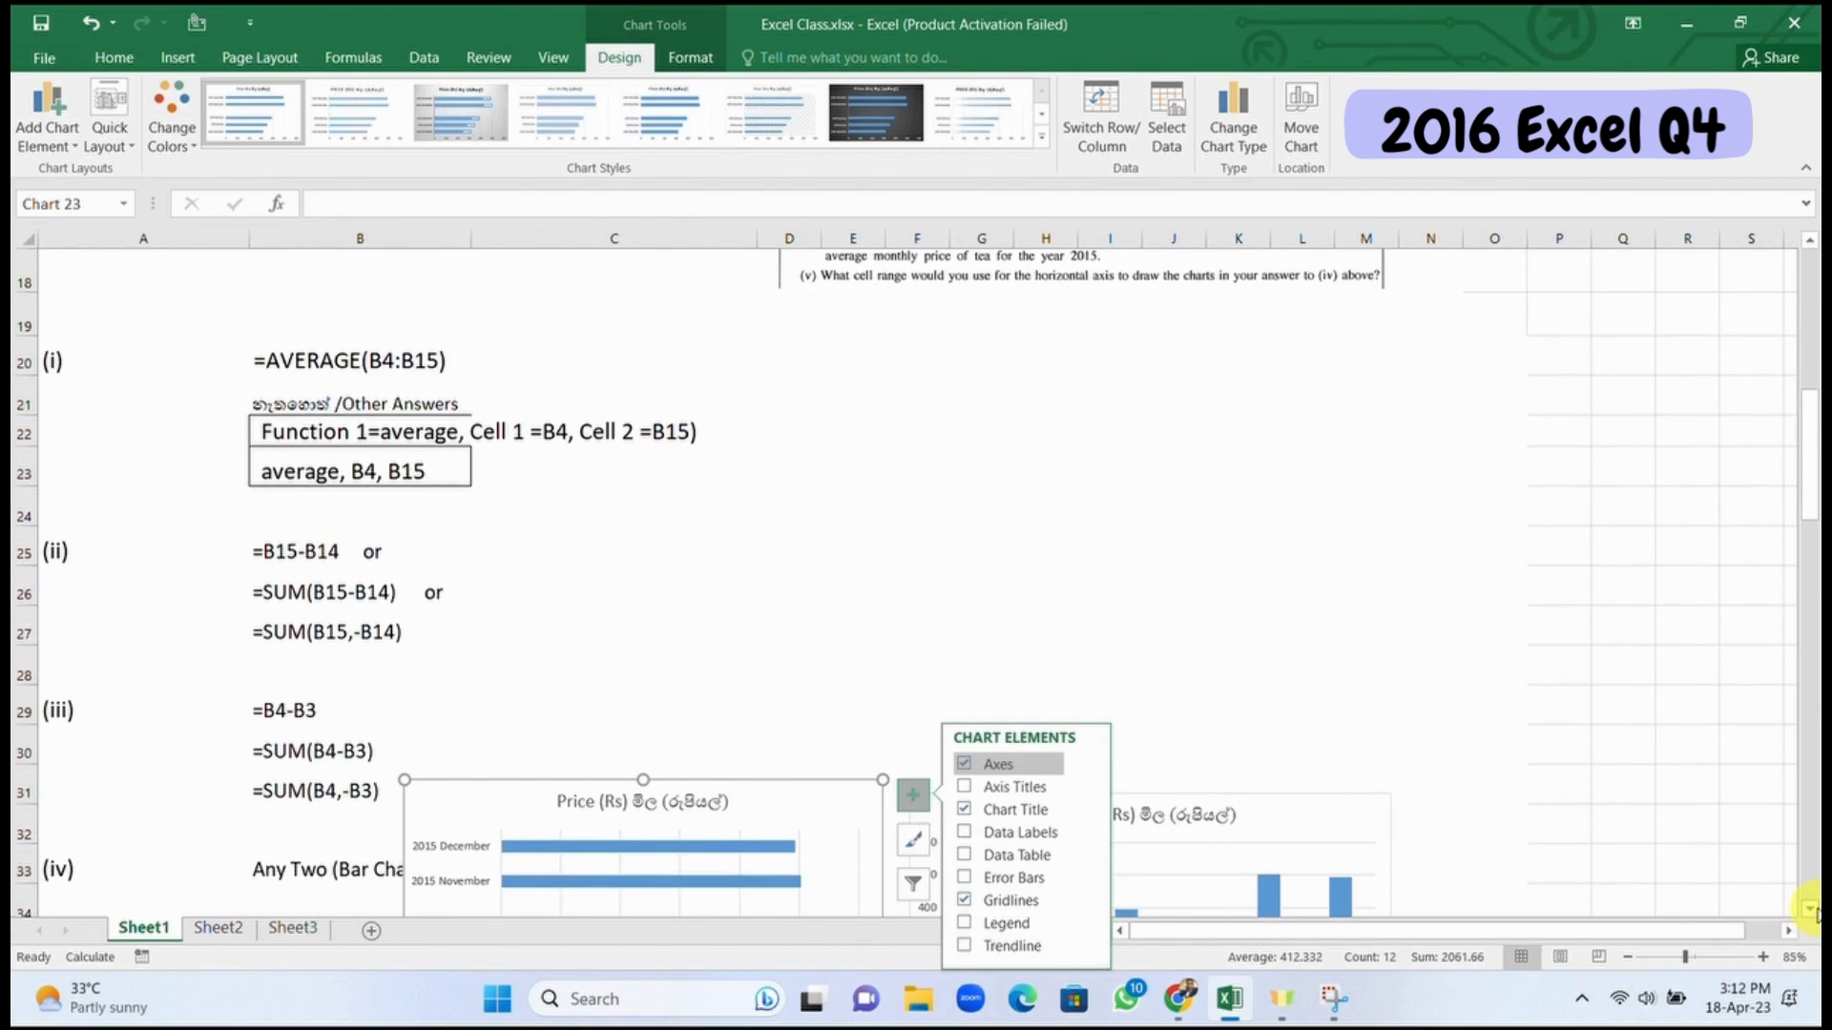
left_click(1810, 911)
left_click(1810, 911)
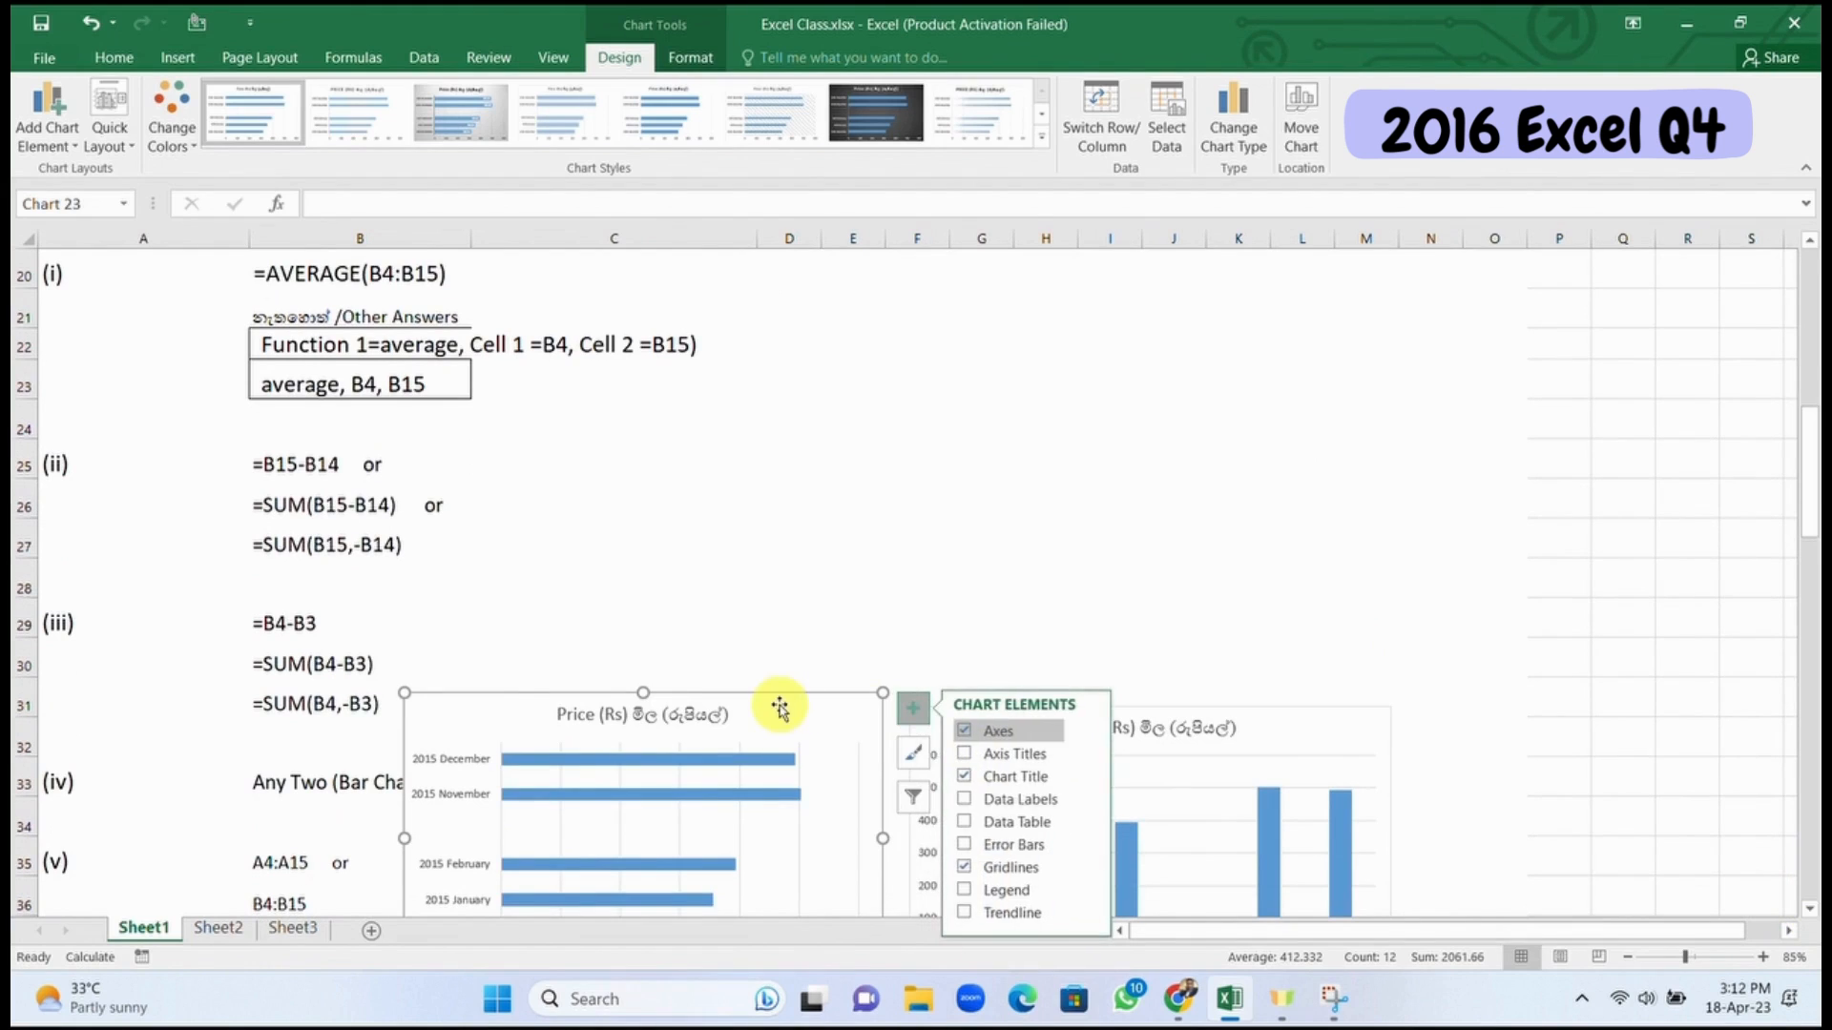
left_click_drag(779, 707, 1533, 381)
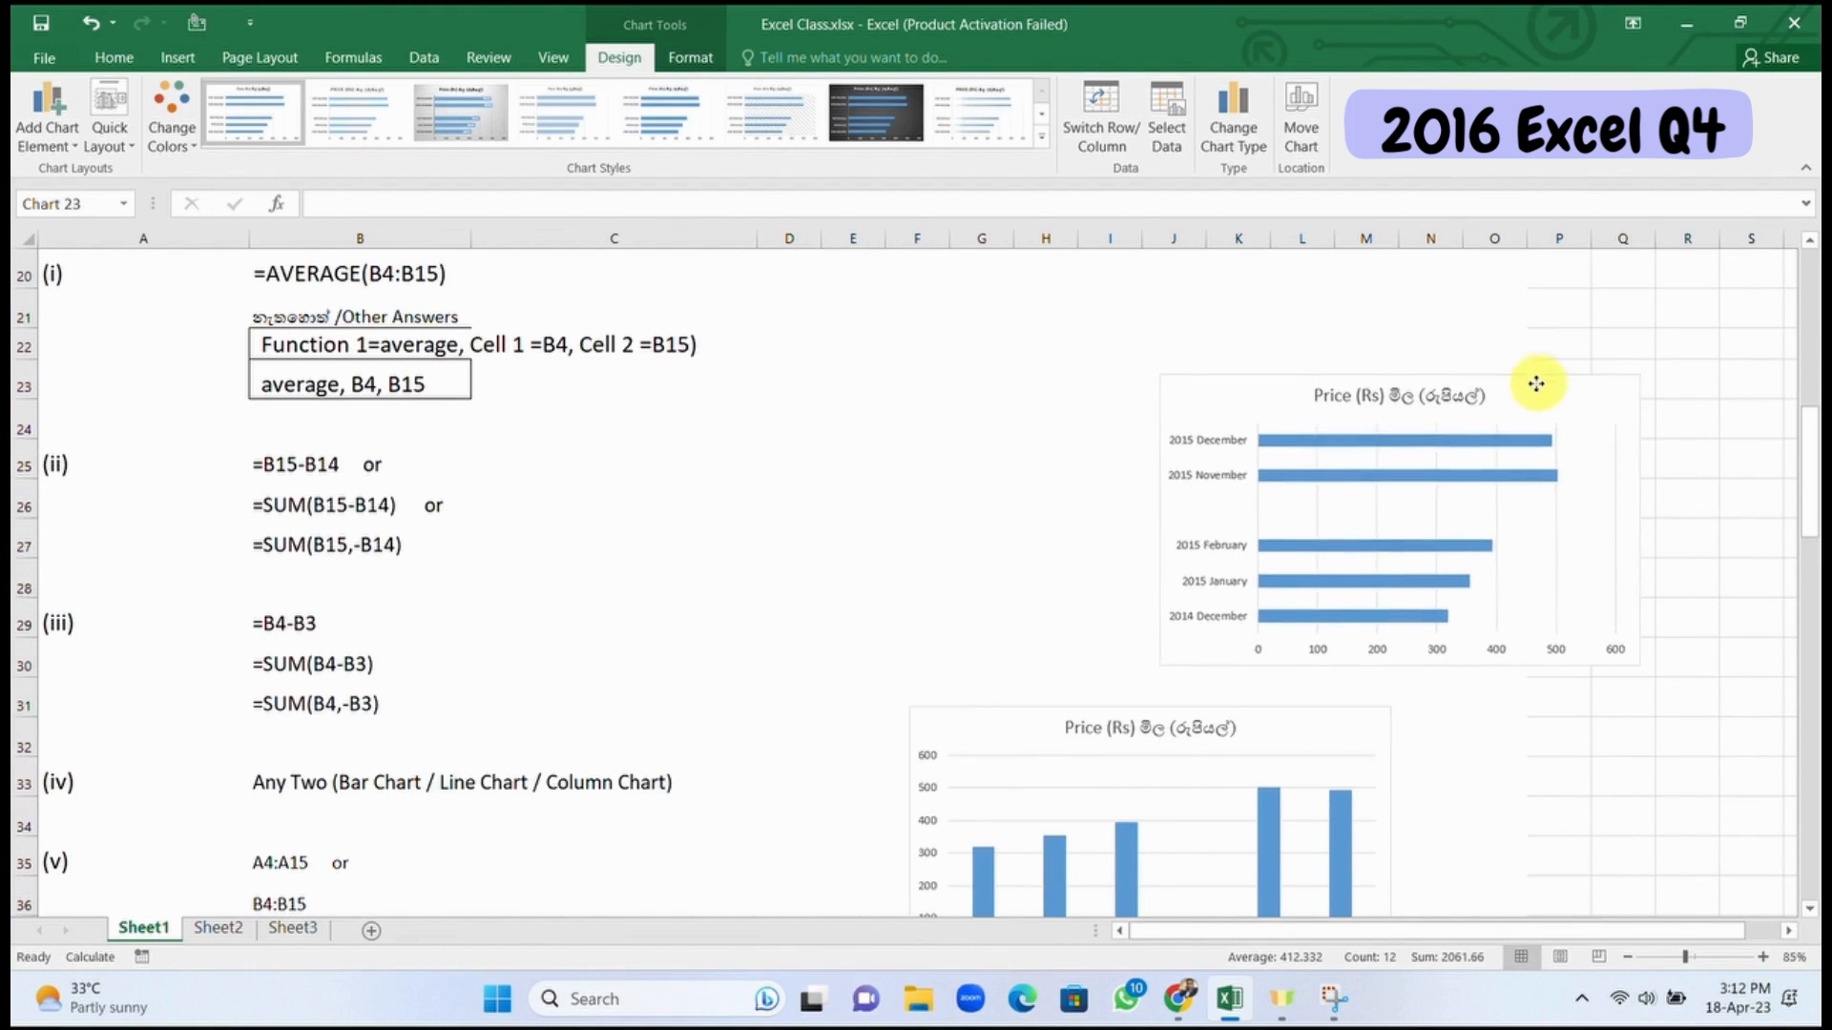
left_click(1096, 751)
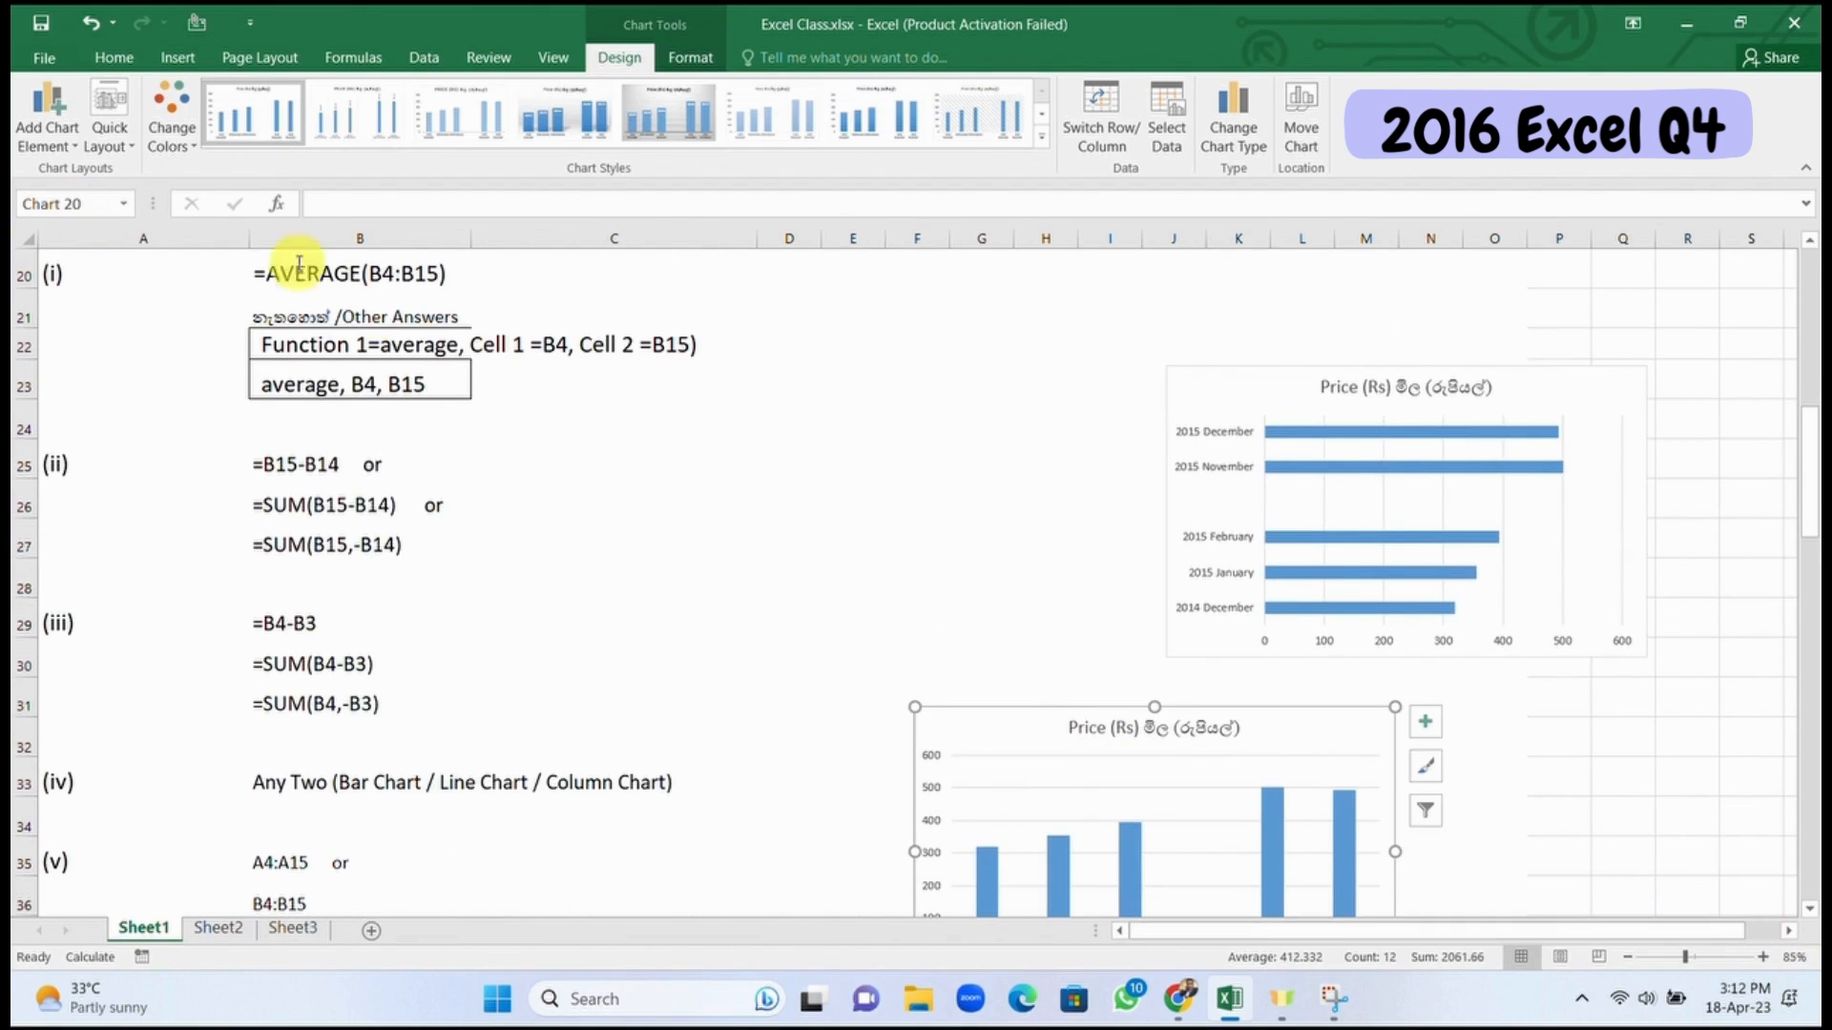
Step: Review the written answers to questions (i) through (v) and align the bar chart directly above the column chart
left_click(74, 282)
left_click(157, 469)
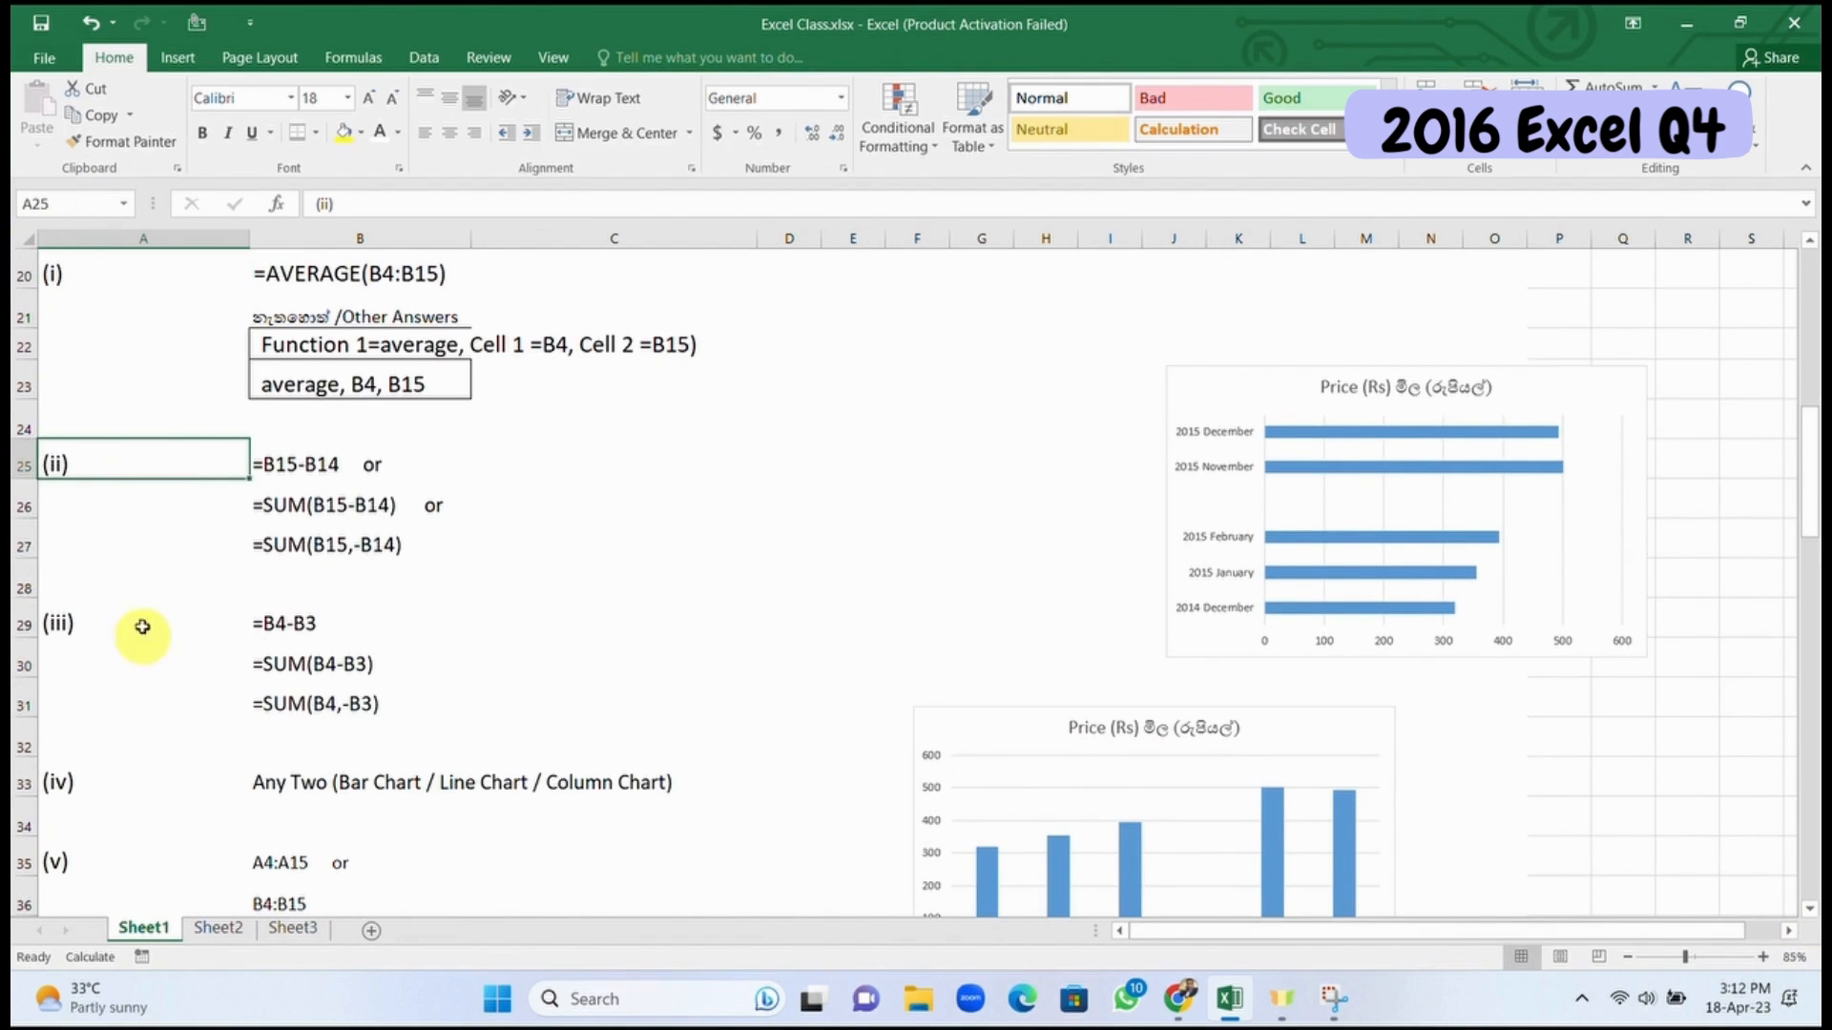
left_click(143, 661)
left_click(276, 787)
left_click(277, 825)
left_click(277, 900)
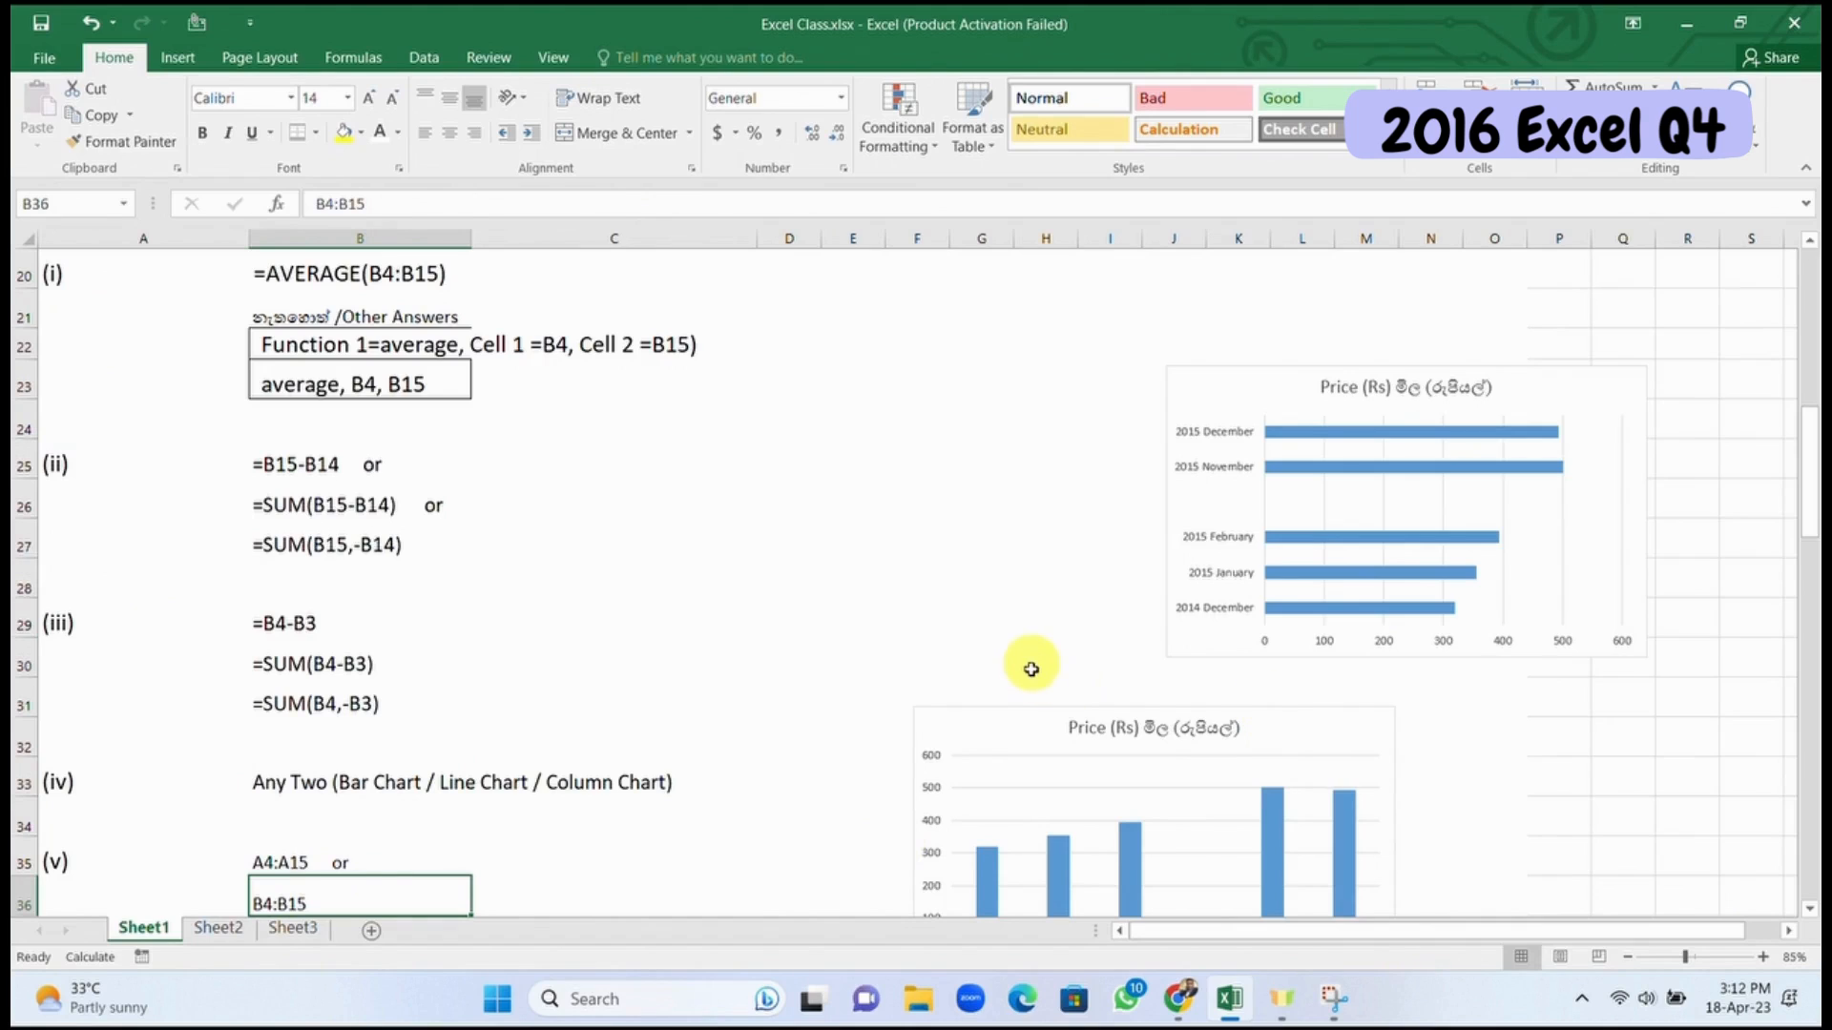
left_click_drag(1217, 376, 975, 361)
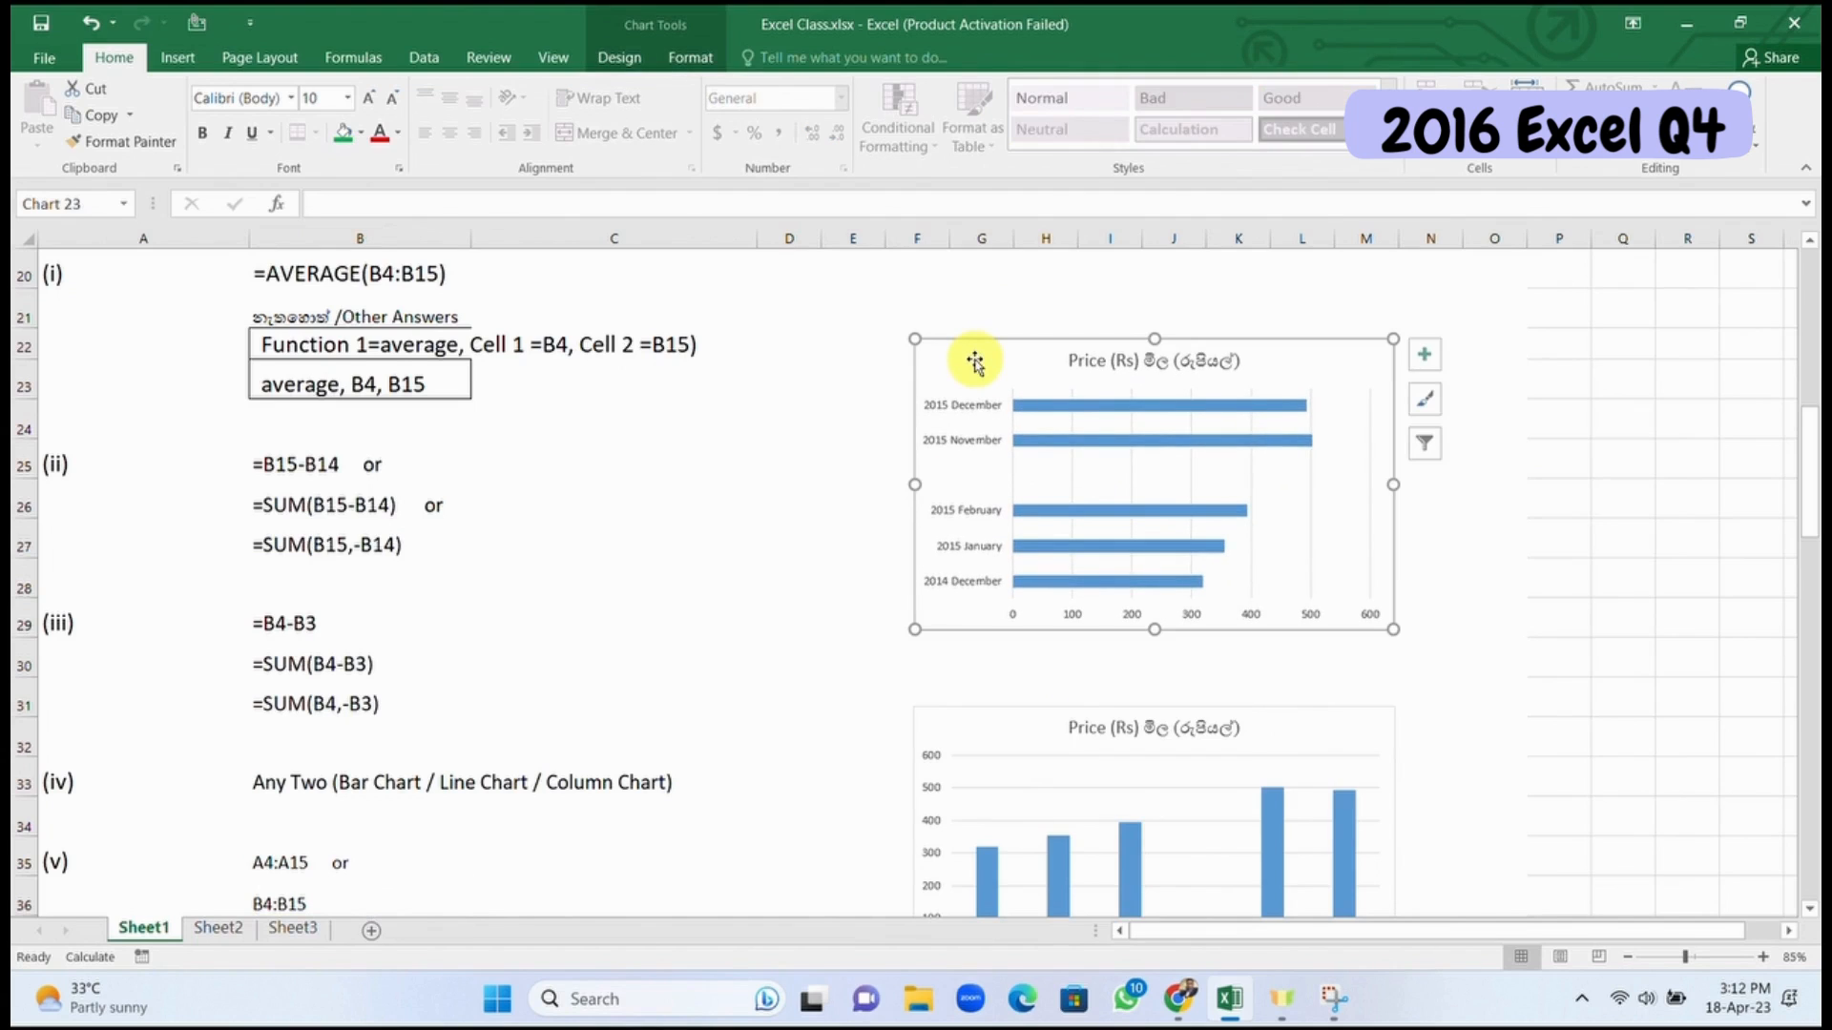